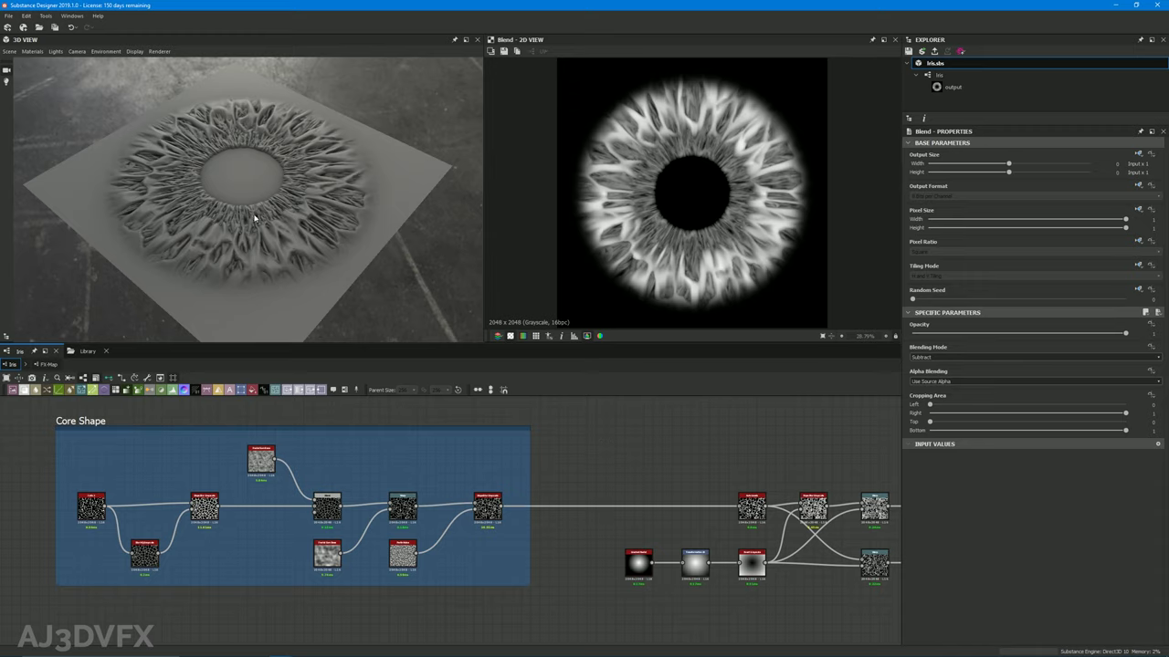
Examine the iris surface relief on the plane in the 3D view from several angles
{"action": "left_click_drag", "start_coordinate": [255, 218], "coordinate": [273, 250]}
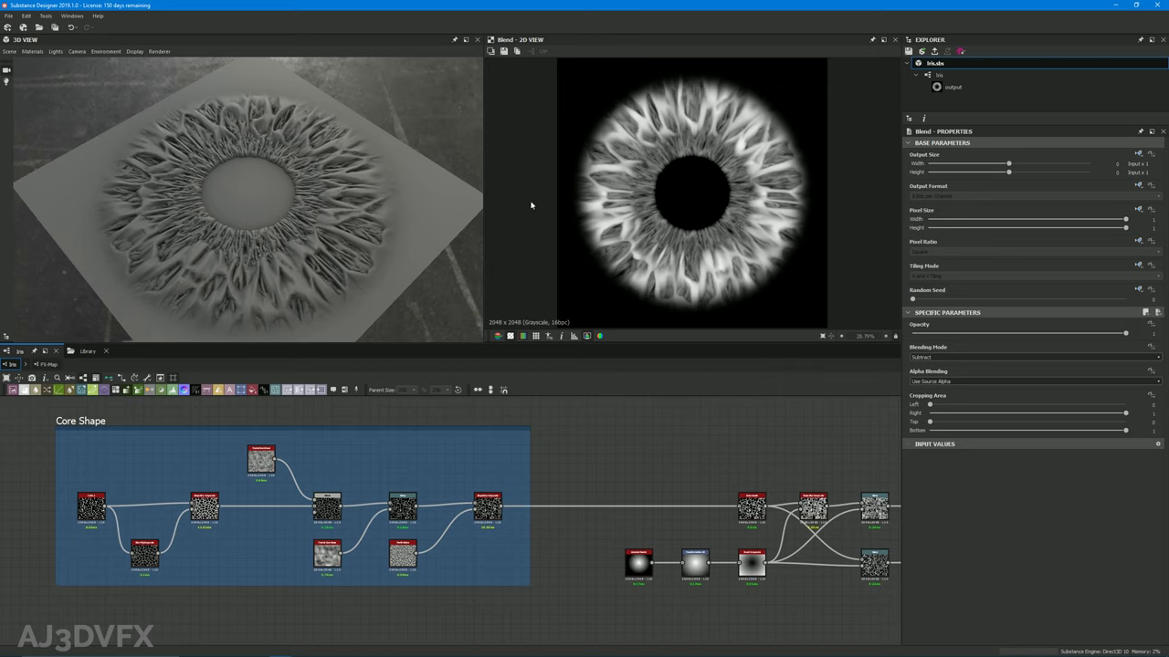
{"action": "left_click_drag", "start_coordinate": [279, 191], "coordinate": [308, 154]}
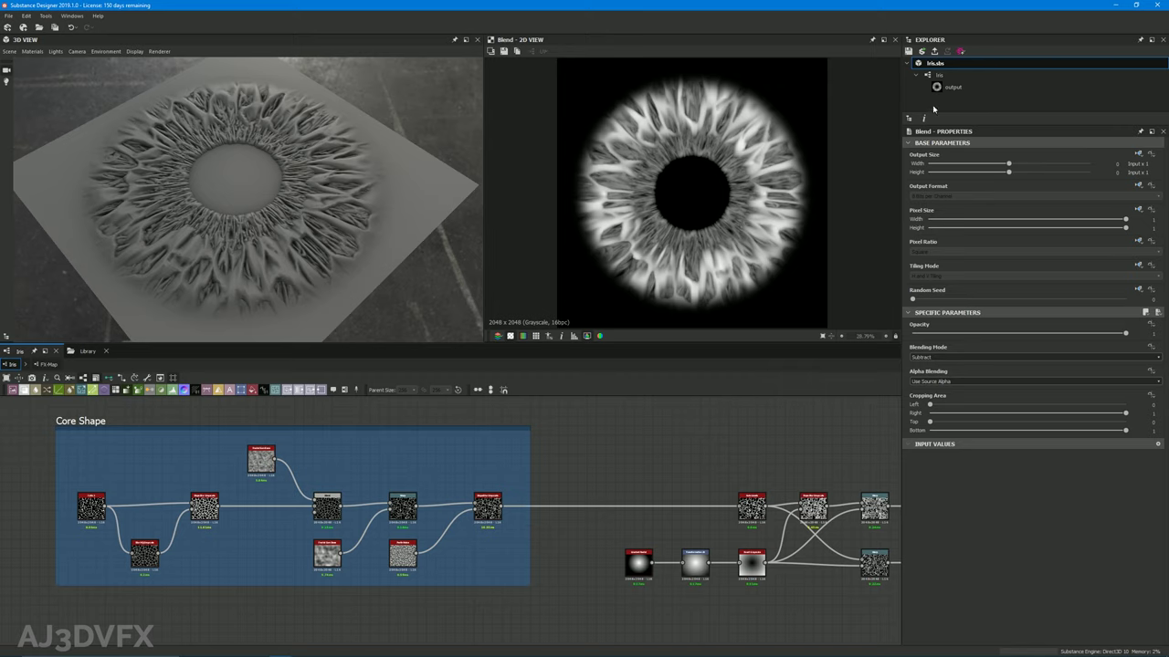
{"action": "middle_click_drag", "start_coordinate": [597, 461], "coordinate": [641, 469]}
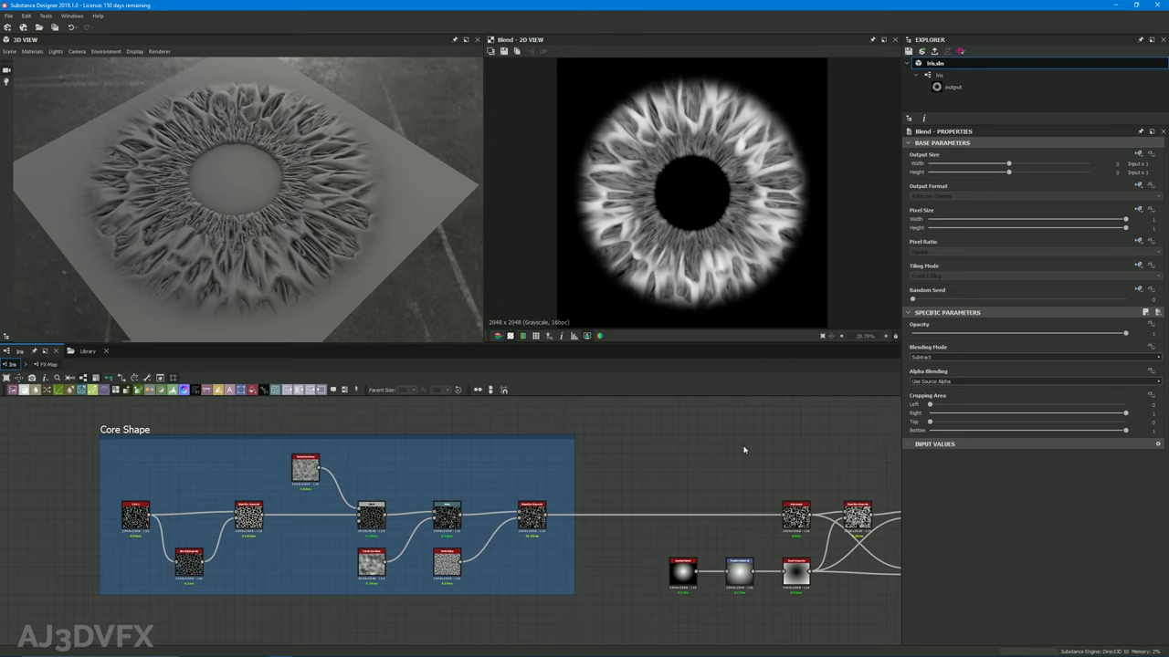
{"action": "middle_click_drag", "start_coordinate": [730, 466], "coordinate": [715, 472]}
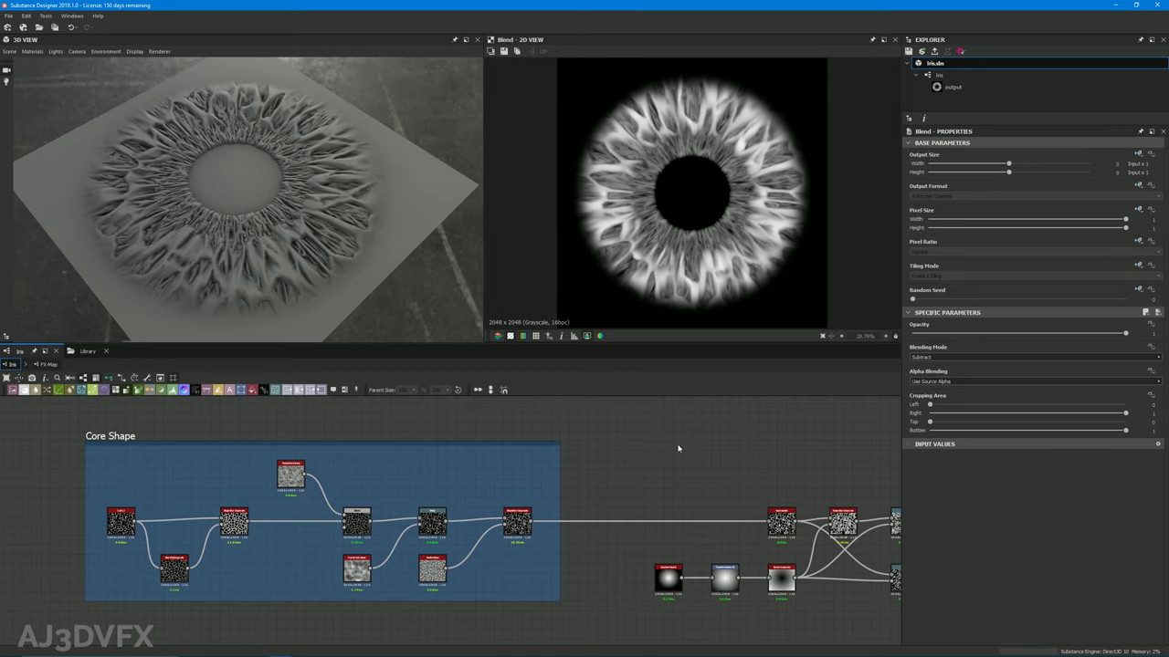
Display the output of the Cells 2 node at the start of the Core Shape frame in the 2D view
{"action": "middle_click_drag", "start_coordinate": [685, 481], "coordinate": [581, 488]}
{"action": "middle_click_drag", "start_coordinate": [274, 531], "coordinate": [578, 485]}
{"action": "middle_click_drag", "start_coordinate": [162, 477], "coordinate": [142, 523]}
{"action": "scroll", "coordinate": [235, 531], "scroll_direction": "up", "scroll_amount": 4}
{"action": "double_click", "coordinate": [345, 519]}
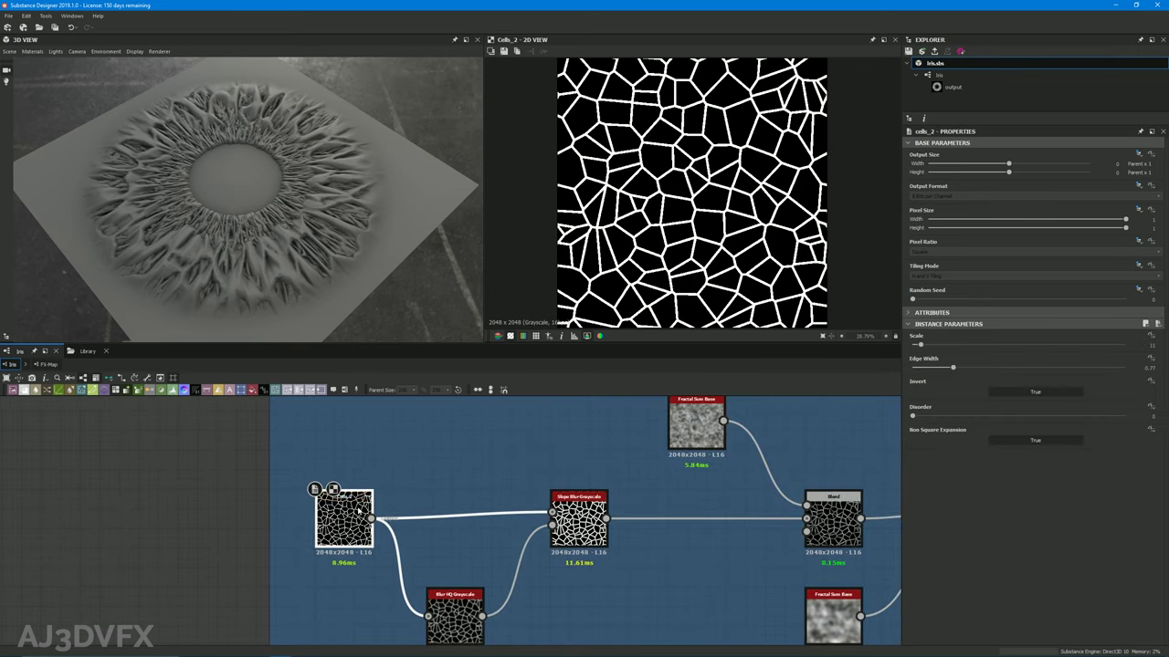
Display the output of the Slope Blur Grayscale node fed by Cells 2 and inspect its cell edges closely
{"action": "middle_click_drag", "start_coordinate": [442, 479], "coordinate": [406, 462]}
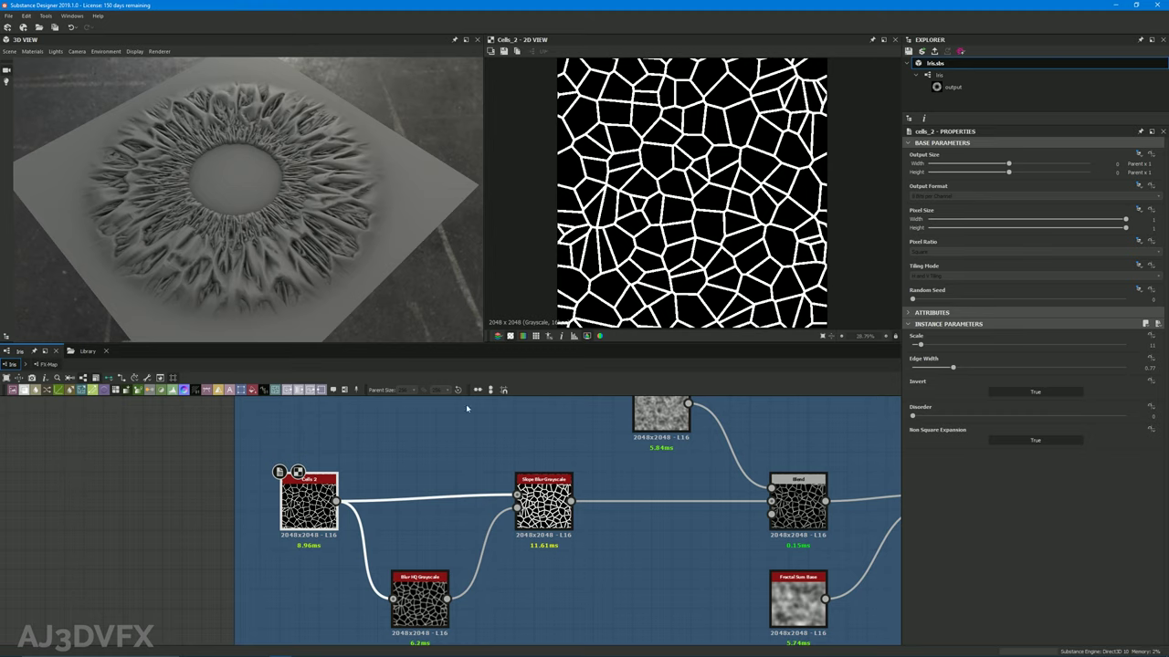
{"action": "double_click", "coordinate": [543, 498]}
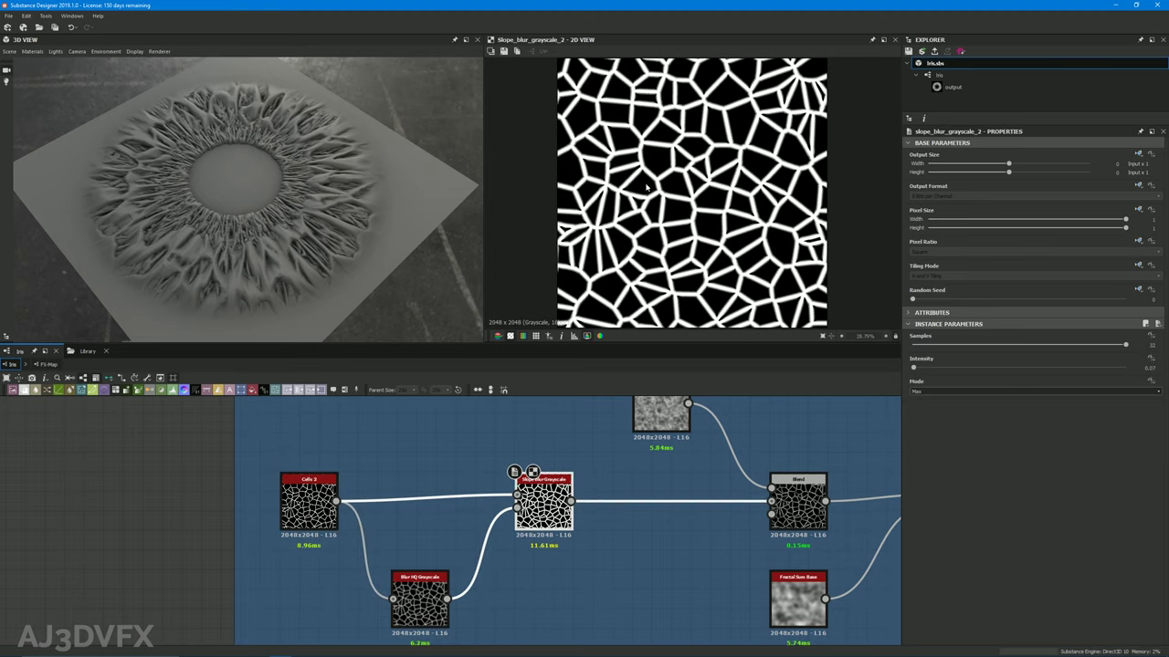
{"action": "scroll", "coordinate": [645, 187], "scroll_direction": "up", "scroll_amount": 5}
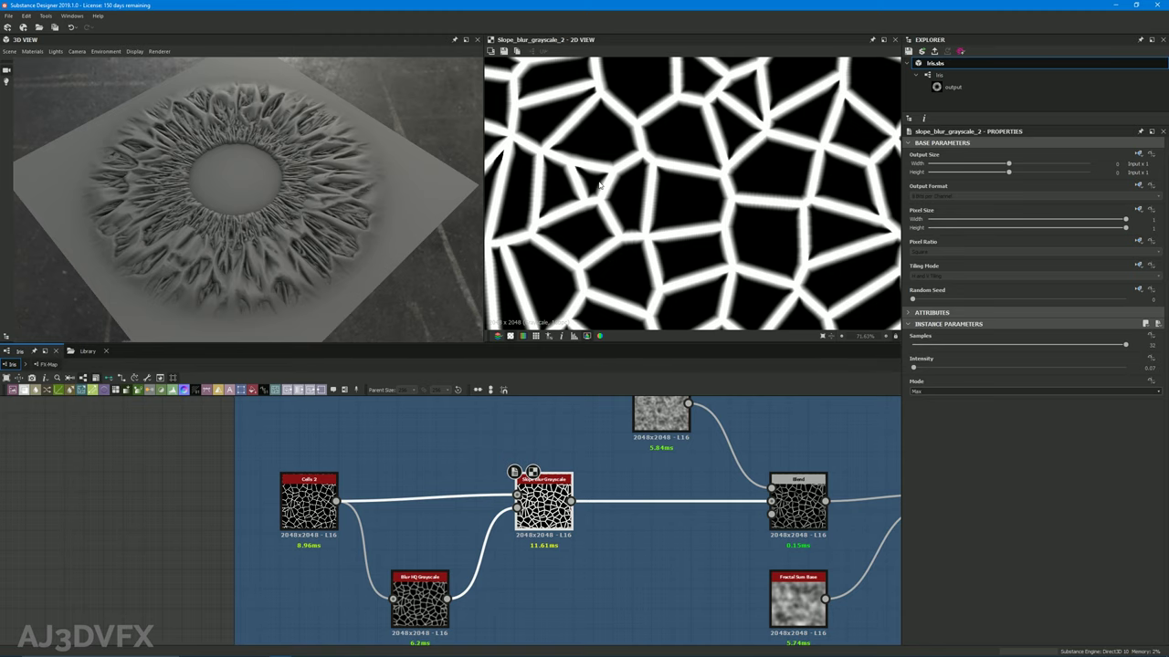
Display the output of the Core Shape Blend node that combines the blurred cells with Fractal Sum Base
{"action": "middle_click_drag", "start_coordinate": [627, 560], "coordinate": [398, 580]}
{"action": "double_click", "coordinate": [568, 527]}
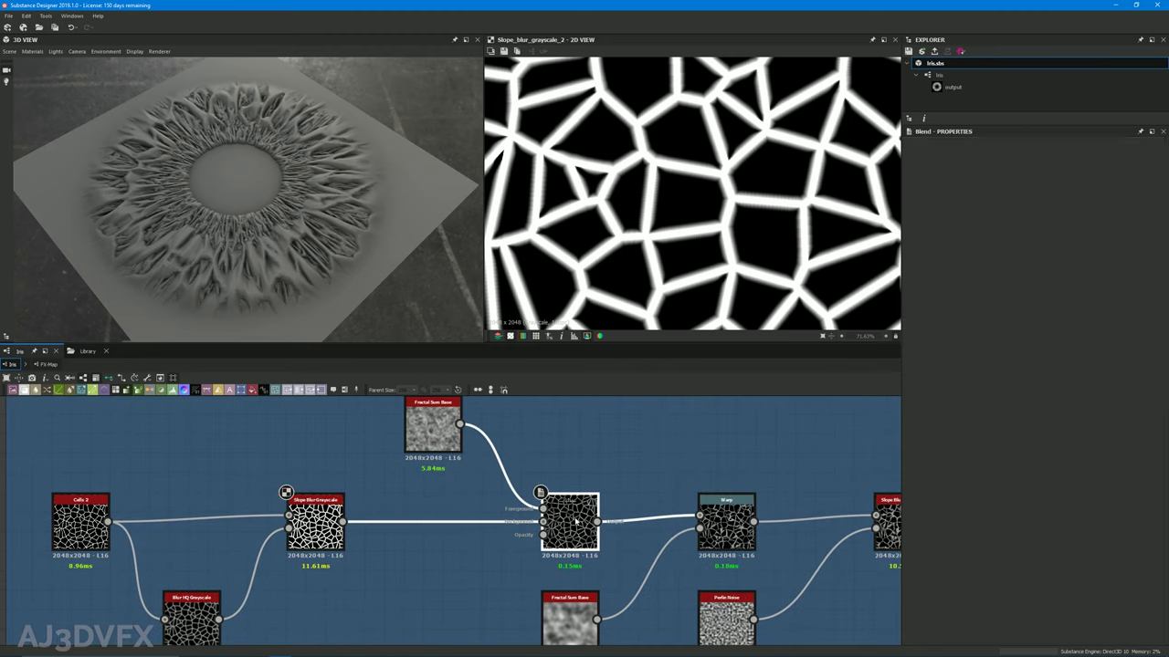
{"action": "scroll", "coordinate": [661, 210], "scroll_direction": "down", "scroll_amount": 3}
{"action": "scroll", "coordinate": [660, 210], "scroll_direction": "down", "scroll_amount": 1}
{"action": "scroll", "coordinate": [662, 216], "scroll_direction": "up", "scroll_amount": 1}
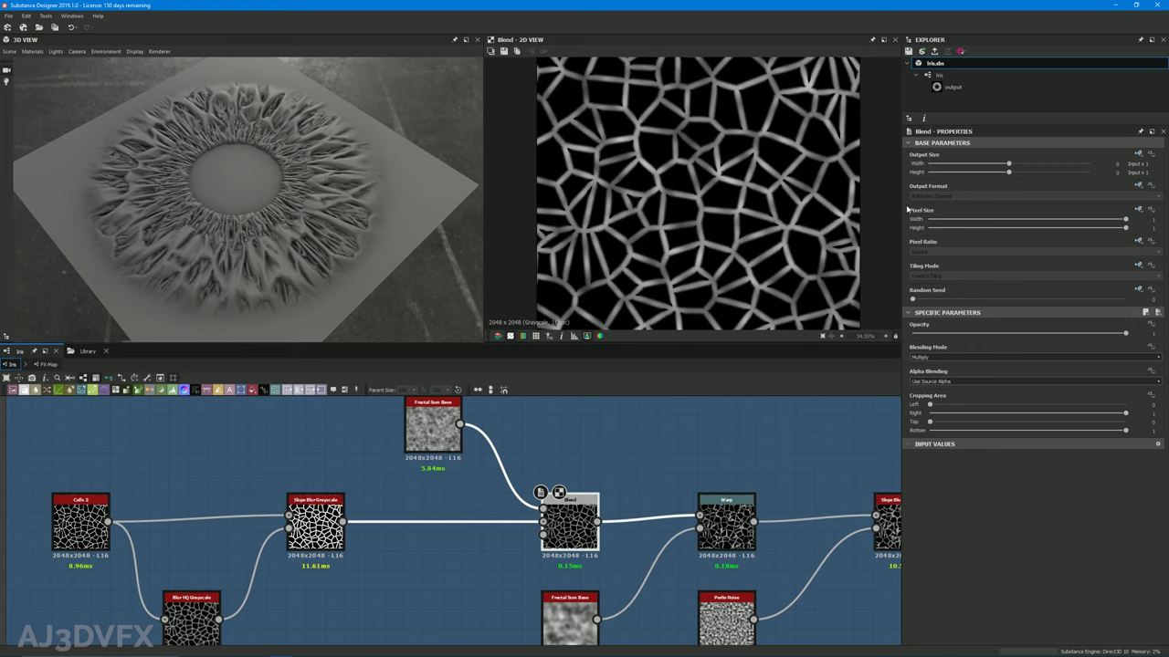
Display the output of the Core Shape Warp node, followed by that of the frame's last Slope Blur Grayscale node
{"action": "middle_click_drag", "start_coordinate": [609, 526], "coordinate": [455, 473]}
{"action": "left_click", "coordinate": [589, 475]}
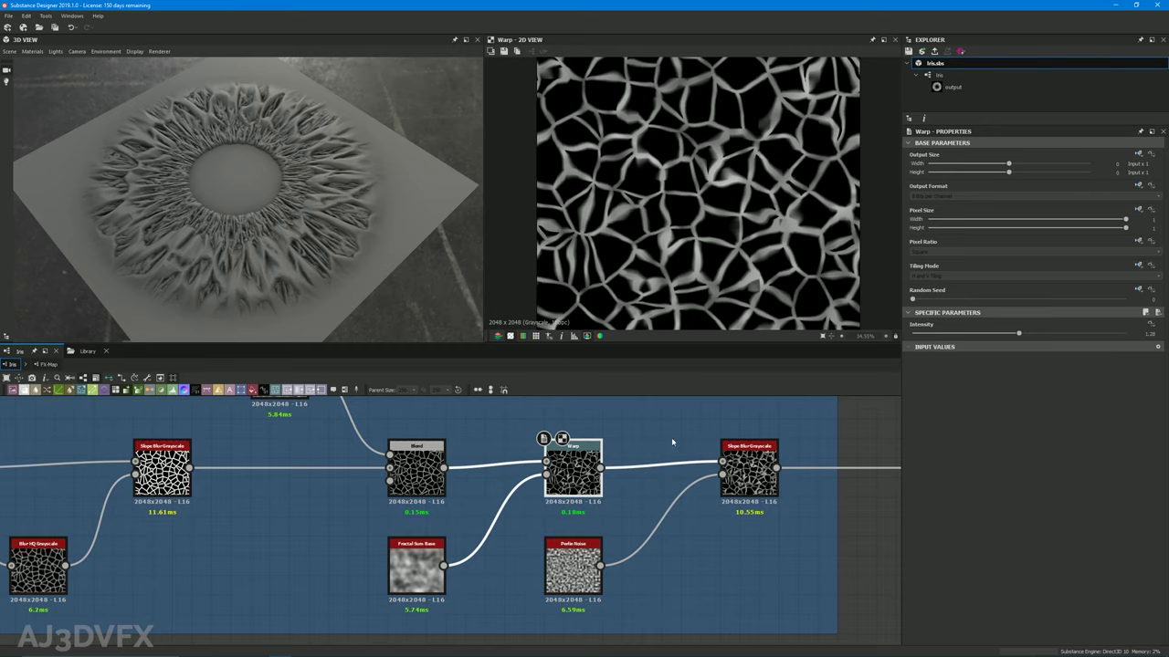
{"action": "middle_click_drag", "start_coordinate": [671, 441], "coordinate": [569, 438]}
{"action": "left_click", "coordinate": [646, 461]}
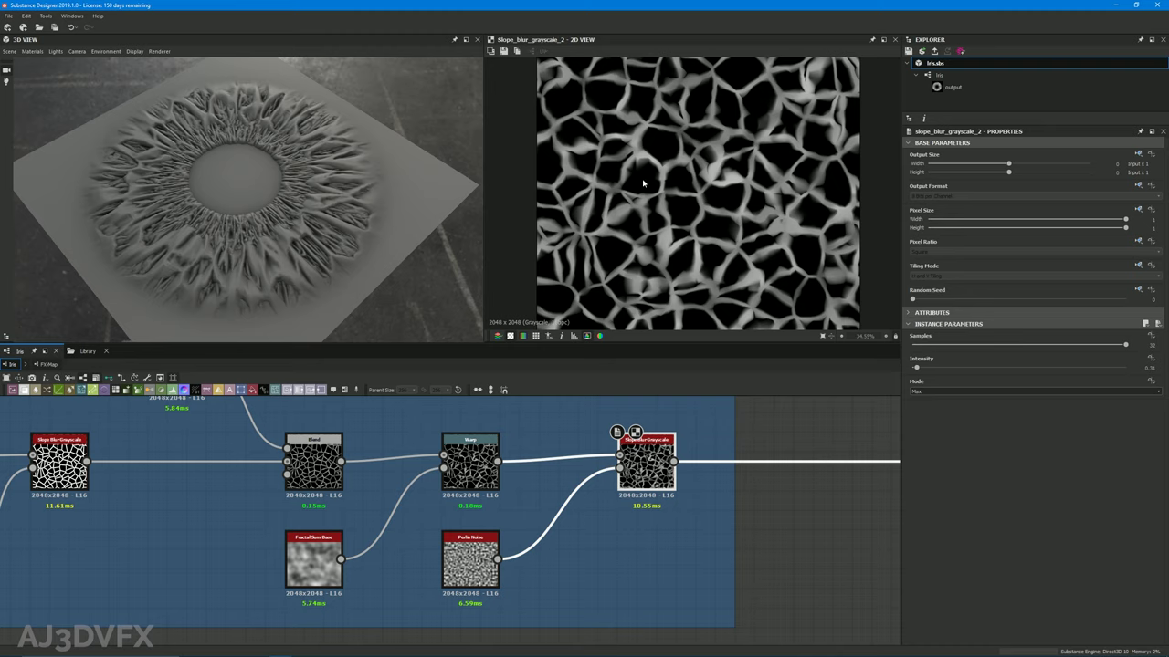
Compare the Warp output with the last Core Shape Slope Blur Grayscale output, inspecting the distorted cell edges up close
{"action": "left_click", "coordinate": [325, 564]}
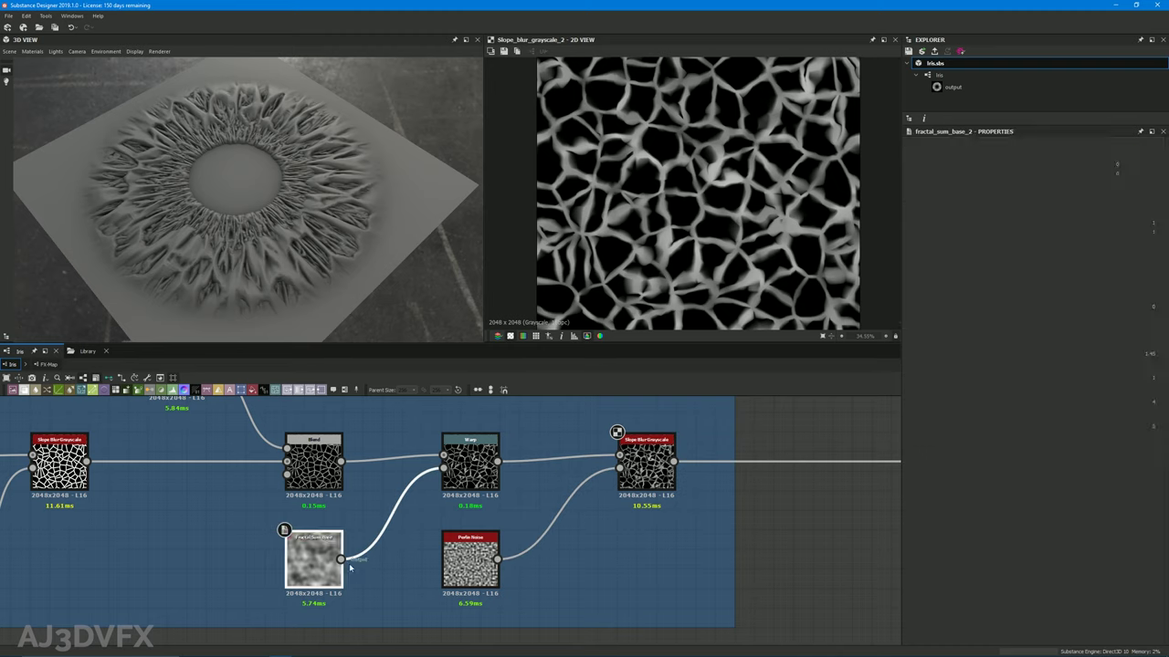
{"action": "left_click", "coordinate": [471, 467]}
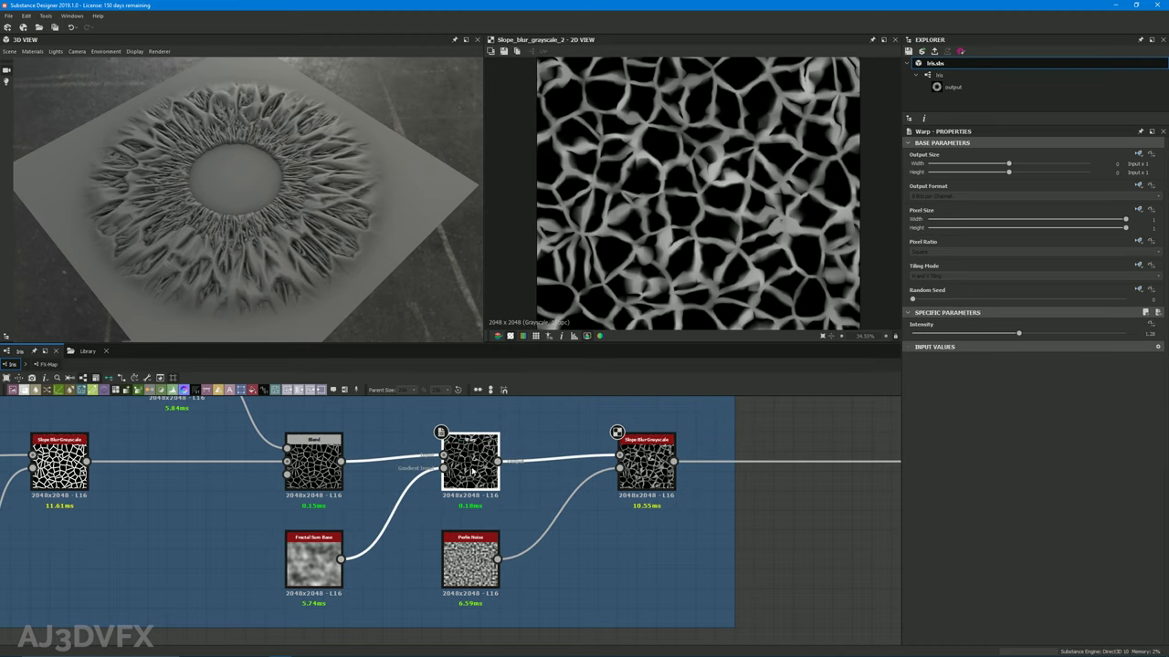
{"action": "double_click", "coordinate": [471, 468]}
{"action": "double_click", "coordinate": [654, 447]}
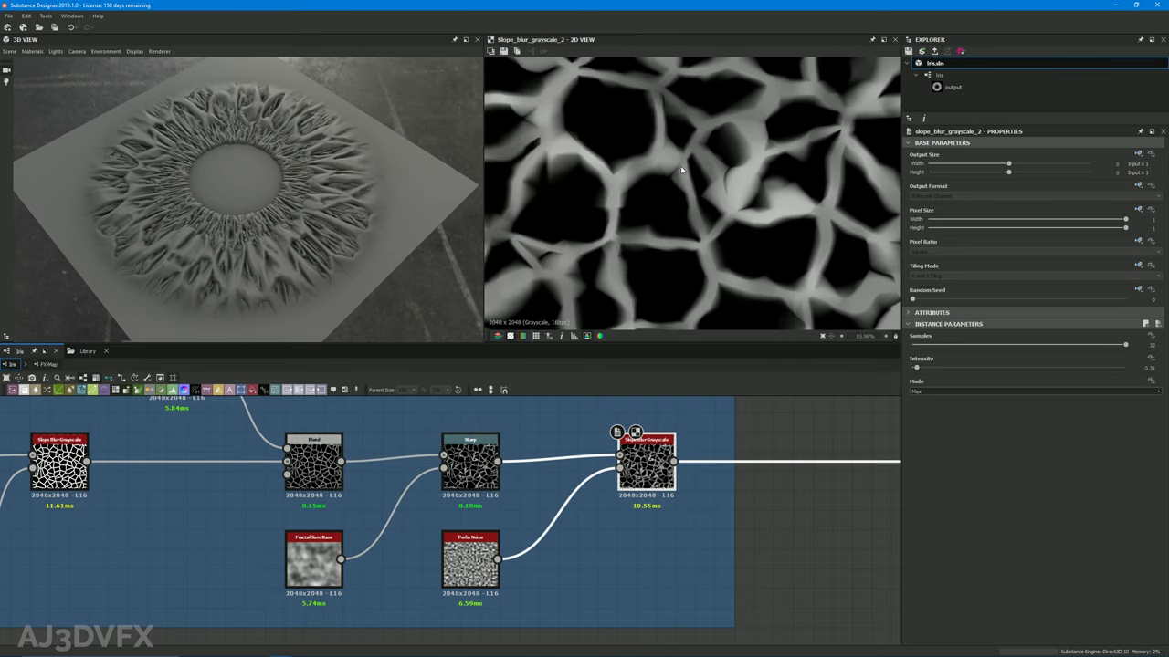
{"action": "scroll", "coordinate": [555, 201], "scroll_direction": "down", "scroll_amount": 4}
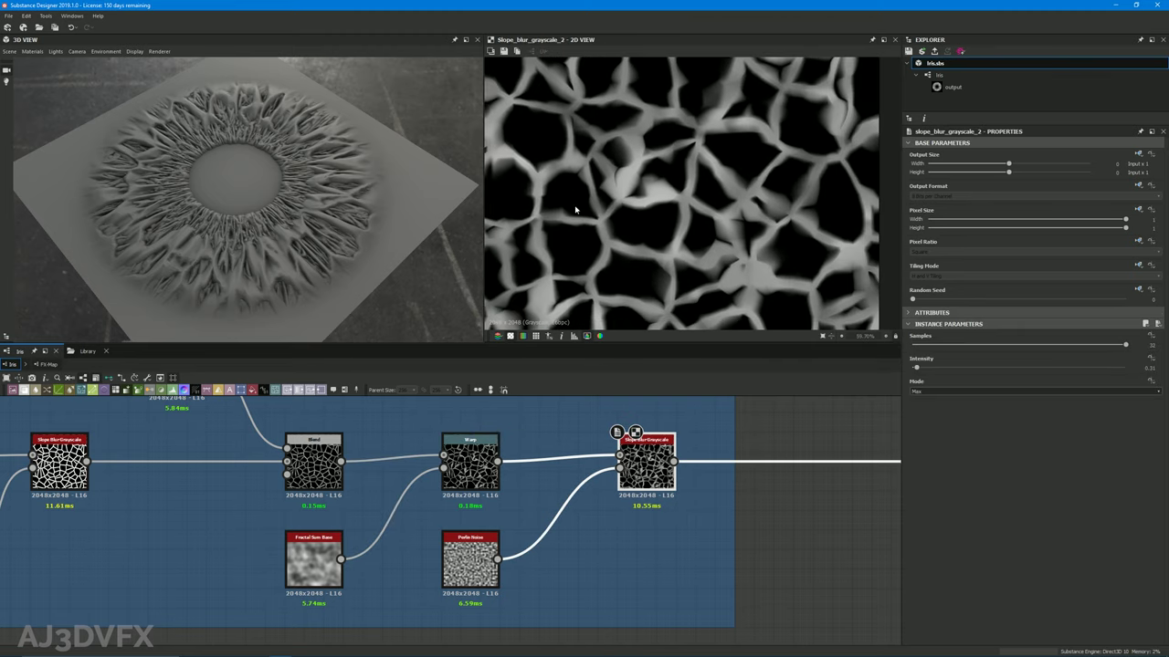
{"action": "scroll", "coordinate": [594, 228], "scroll_direction": "down", "scroll_amount": 3}
{"action": "scroll", "coordinate": [612, 253], "scroll_direction": "down", "scroll_amount": 2}
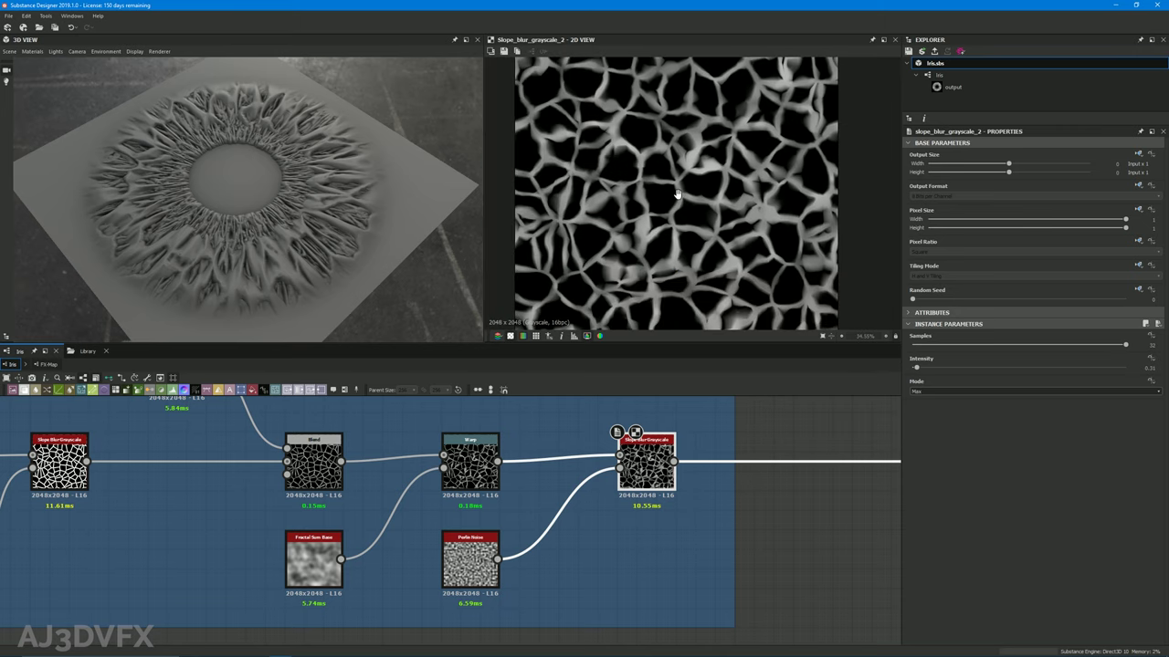
{"action": "middle_click_drag", "start_coordinate": [677, 194], "coordinate": [678, 222]}
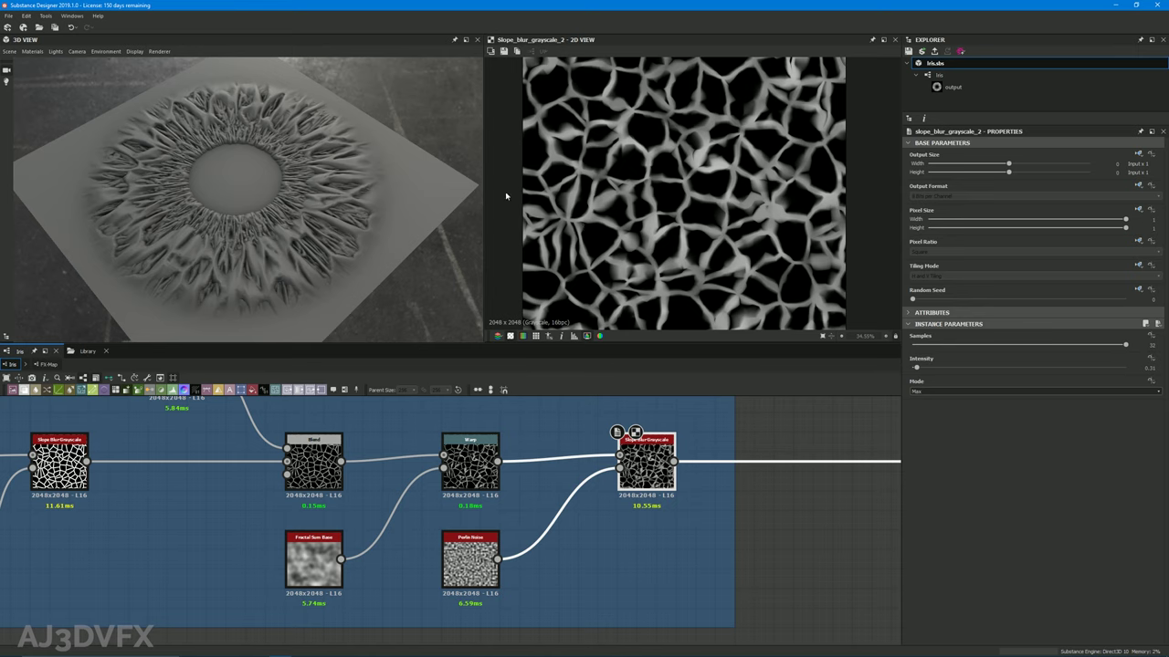
Compare the original Cells 2 pattern with the output of the final Slope Blur Grayscale node in Core Shape
{"action": "middle_click_drag", "start_coordinate": [184, 455], "coordinate": [468, 483]}
{"action": "left_click", "coordinate": [108, 493]}
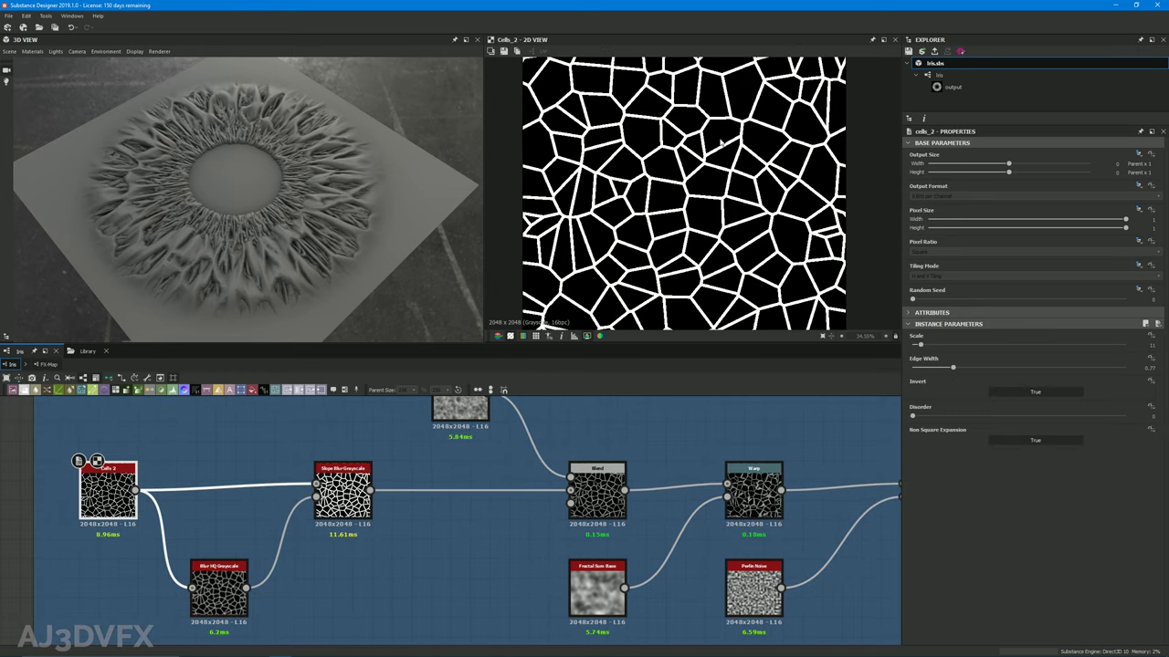
{"action": "middle_click_drag", "start_coordinate": [644, 450], "coordinate": [254, 453]}
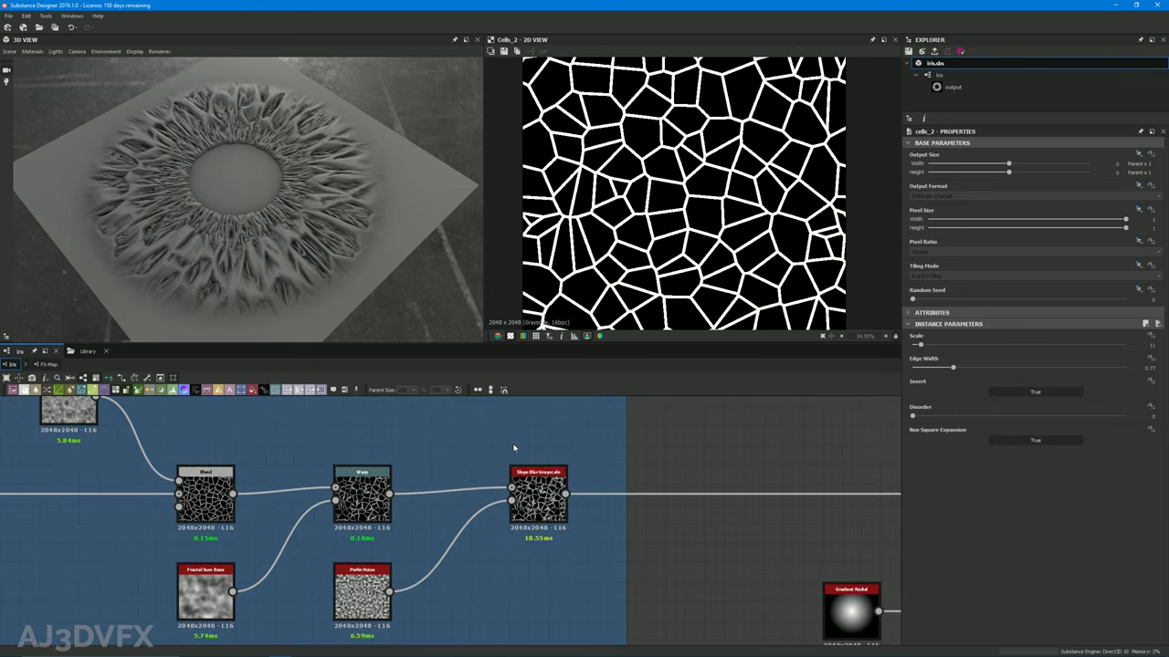
{"action": "double_click", "coordinate": [538, 488]}
Survey the unframed node chain between the Core Shape and Edges frames and its place in the whole graph
{"action": "middle_click_drag", "start_coordinate": [724, 450], "coordinate": [288, 423]}
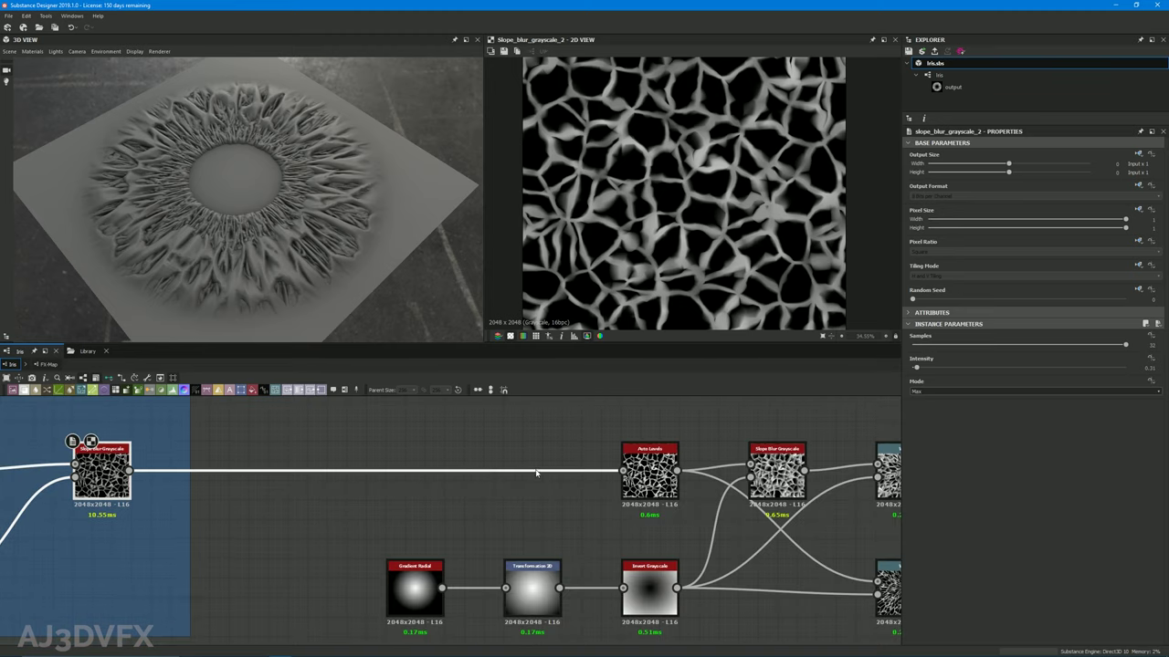
{"action": "scroll", "coordinate": [537, 475], "scroll_direction": "down", "scroll_amount": 2}
{"action": "middle_click_drag", "start_coordinate": [483, 521], "coordinate": [274, 521]}
{"action": "scroll", "coordinate": [274, 521], "scroll_direction": "down", "scroll_amount": 2}
{"action": "middle_click_drag", "start_coordinate": [359, 436], "coordinate": [237, 457]}
{"action": "scroll", "coordinate": [246, 464], "scroll_direction": "down", "scroll_amount": 2}
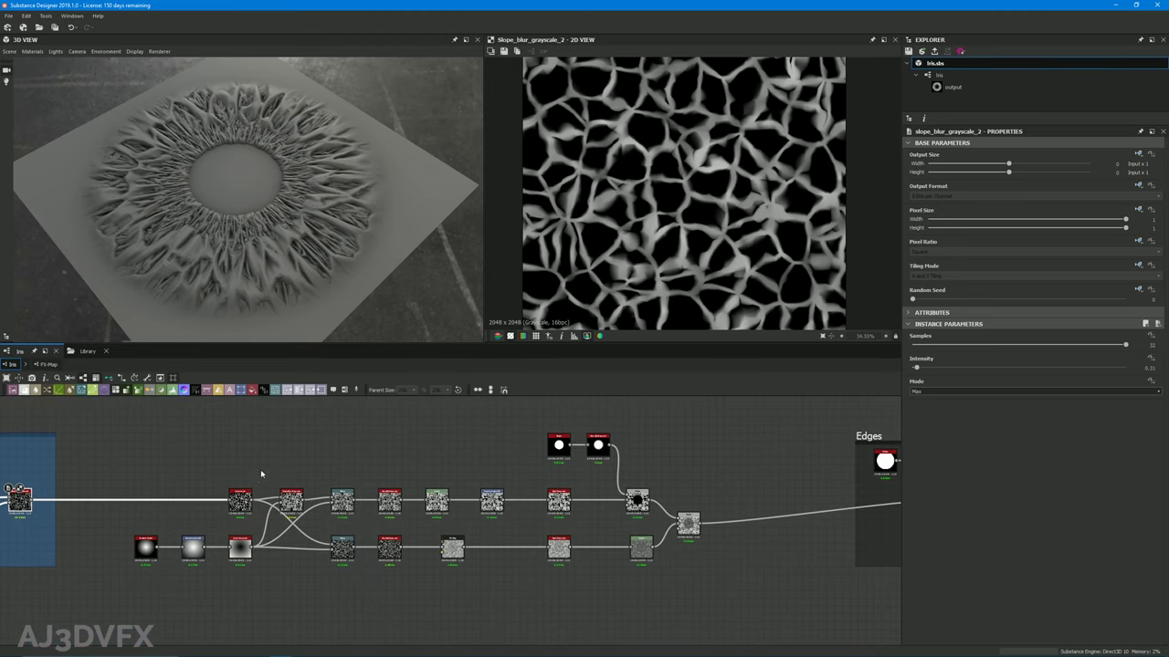
{"action": "left_click_drag", "start_coordinate": [105, 416], "coordinate": [730, 626]}
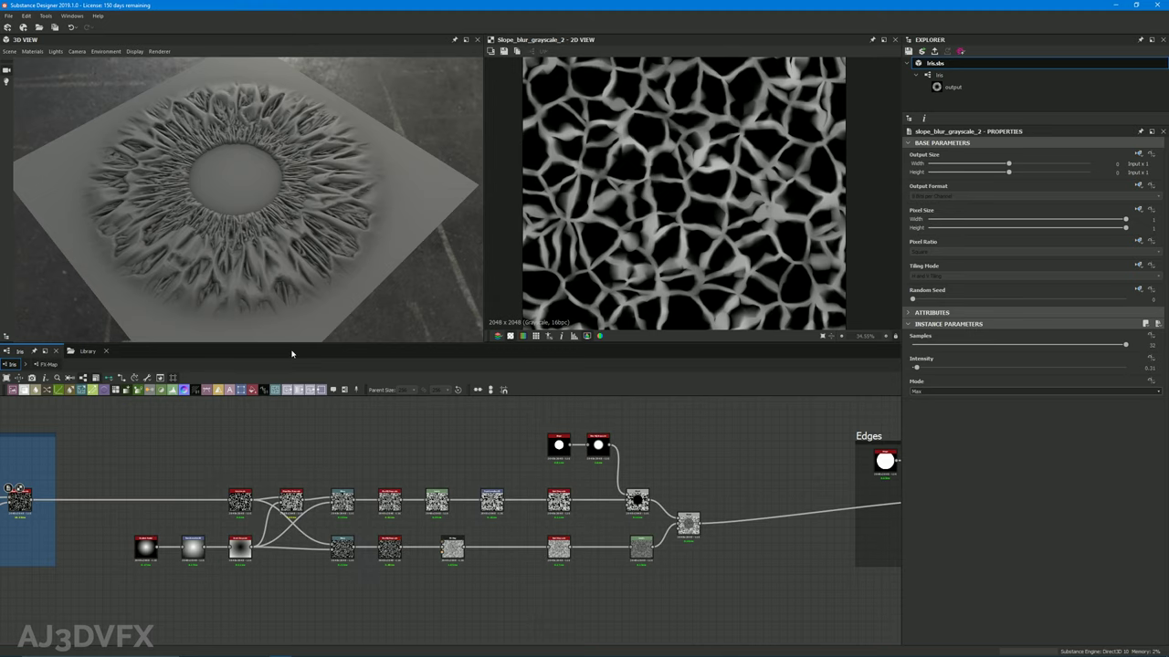
{"action": "scroll", "coordinate": [589, 535], "scroll_direction": "down", "scroll_amount": 5}
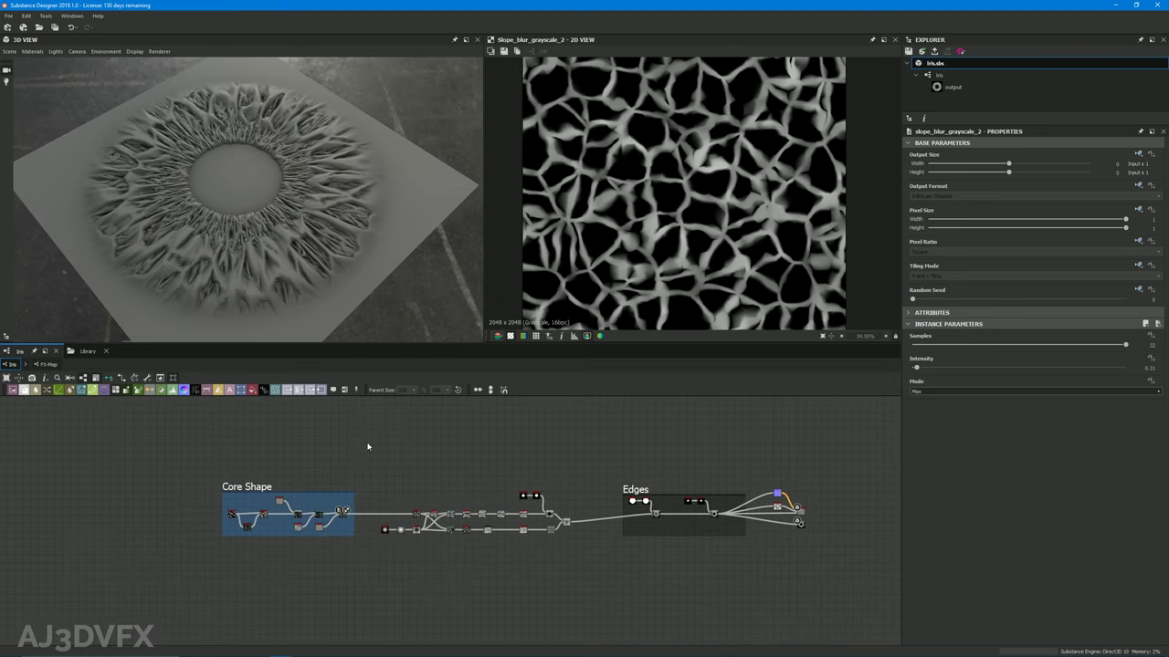
{"action": "scroll", "coordinate": [427, 520], "scroll_direction": "up", "scroll_amount": 6}
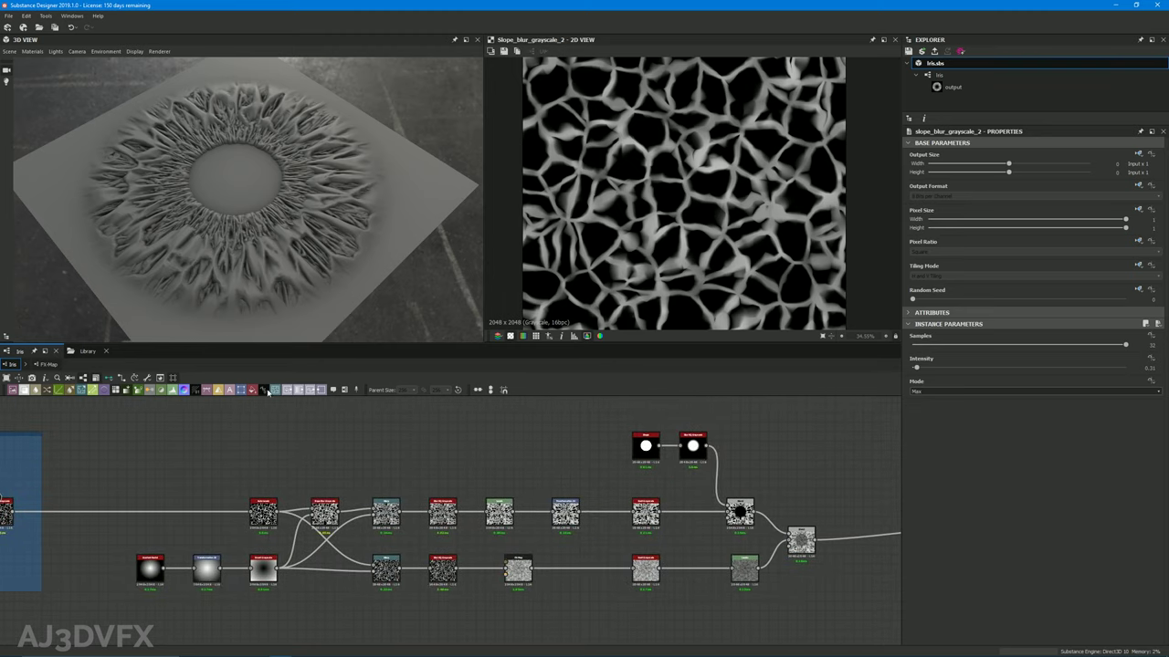
Display the output of the Auto Levels node that follows the Core Shape frame
{"action": "middle_click_drag", "start_coordinate": [253, 463], "coordinate": [313, 434]}
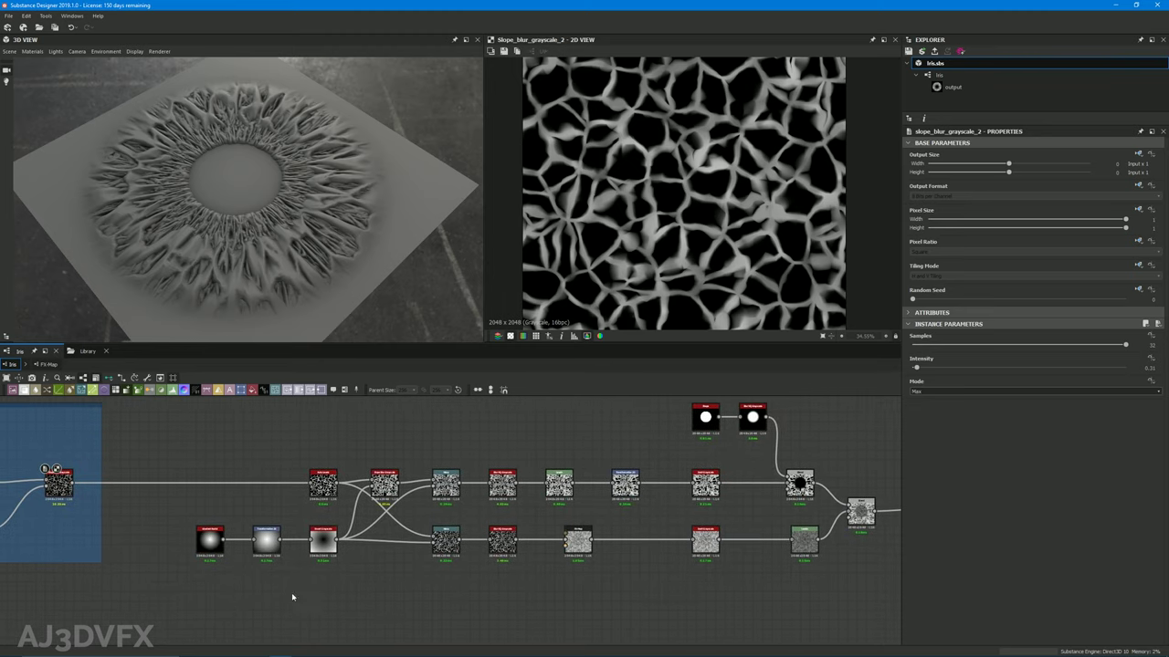
{"action": "middle_click_drag", "start_coordinate": [292, 597], "coordinate": [392, 579]}
{"action": "scroll", "coordinate": [374, 475], "scroll_direction": "up", "scroll_amount": 2}
{"action": "scroll", "coordinate": [351, 475], "scroll_direction": "up", "scroll_amount": 1}
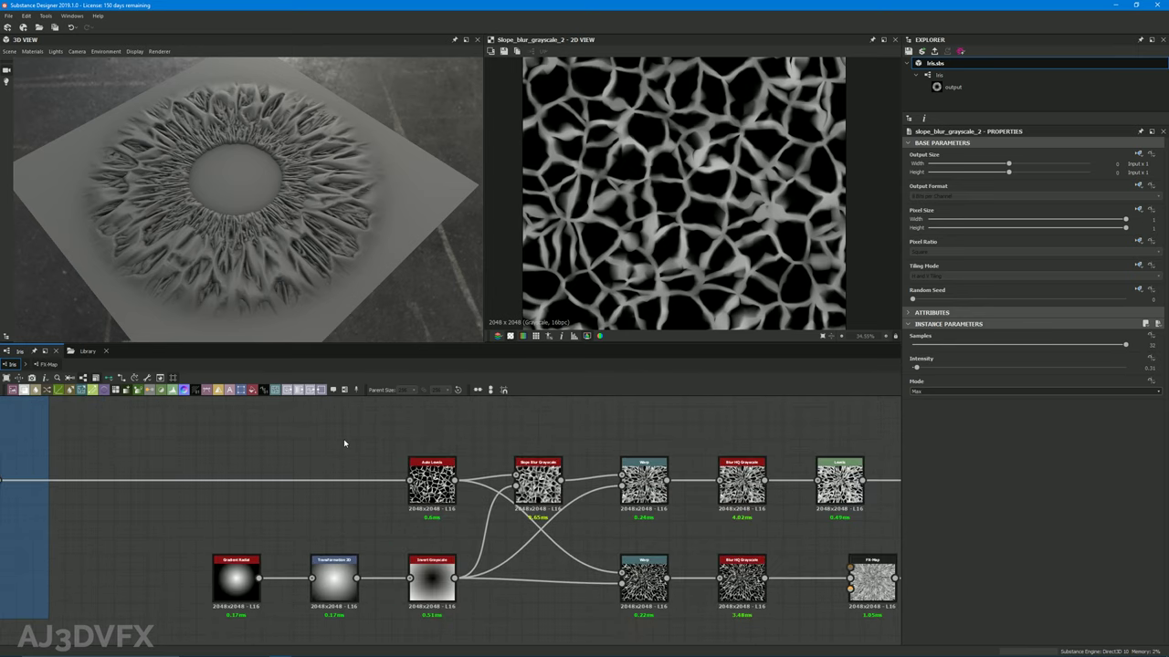
{"action": "middle_click_drag", "start_coordinate": [343, 454], "coordinate": [305, 425]}
{"action": "scroll", "coordinate": [305, 429], "scroll_direction": "up", "scroll_amount": 1}
{"action": "double_click", "coordinate": [416, 452]}
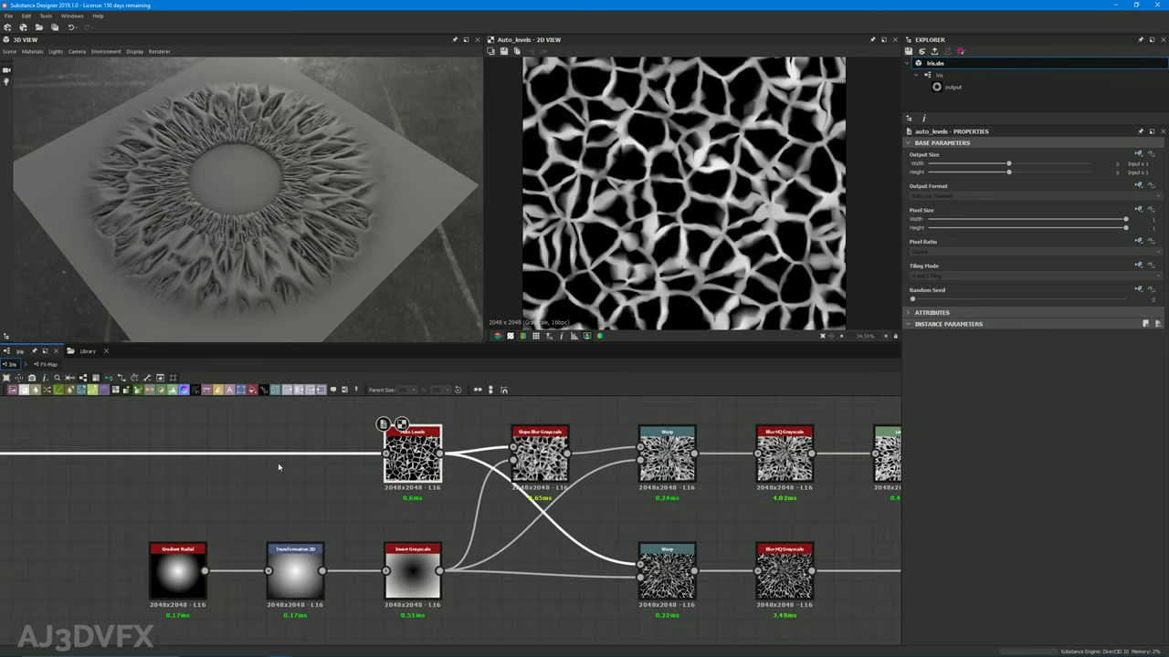
Display the output of the Slope Blur Grayscale node that follows Auto Levels
{"action": "middle_click_drag", "start_coordinate": [359, 480], "coordinate": [407, 475]}
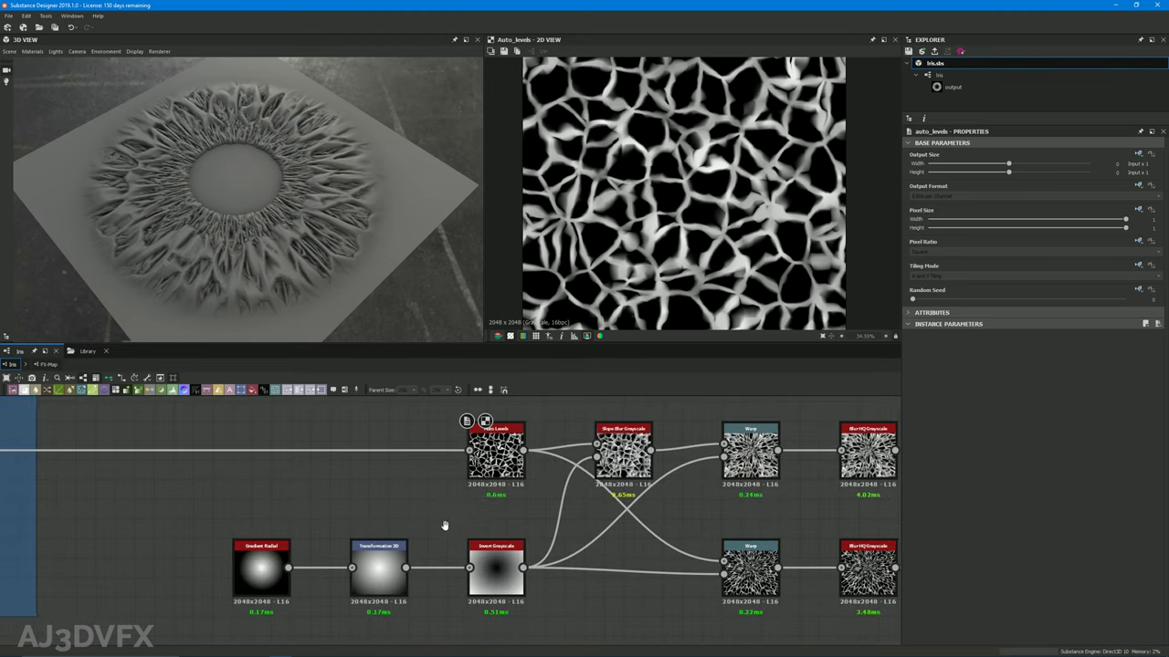
{"action": "middle_click_drag", "start_coordinate": [364, 403], "coordinate": [275, 409]}
{"action": "middle_click_drag", "start_coordinate": [284, 526], "coordinate": [117, 537]}
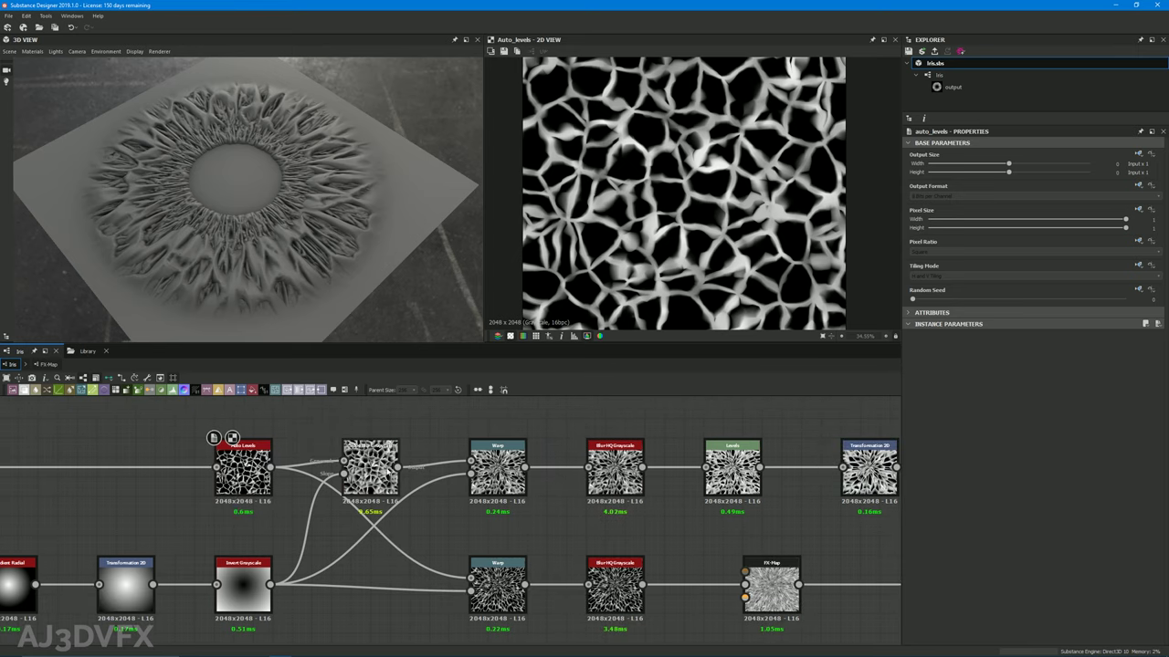
{"action": "double_click", "coordinate": [386, 470]}
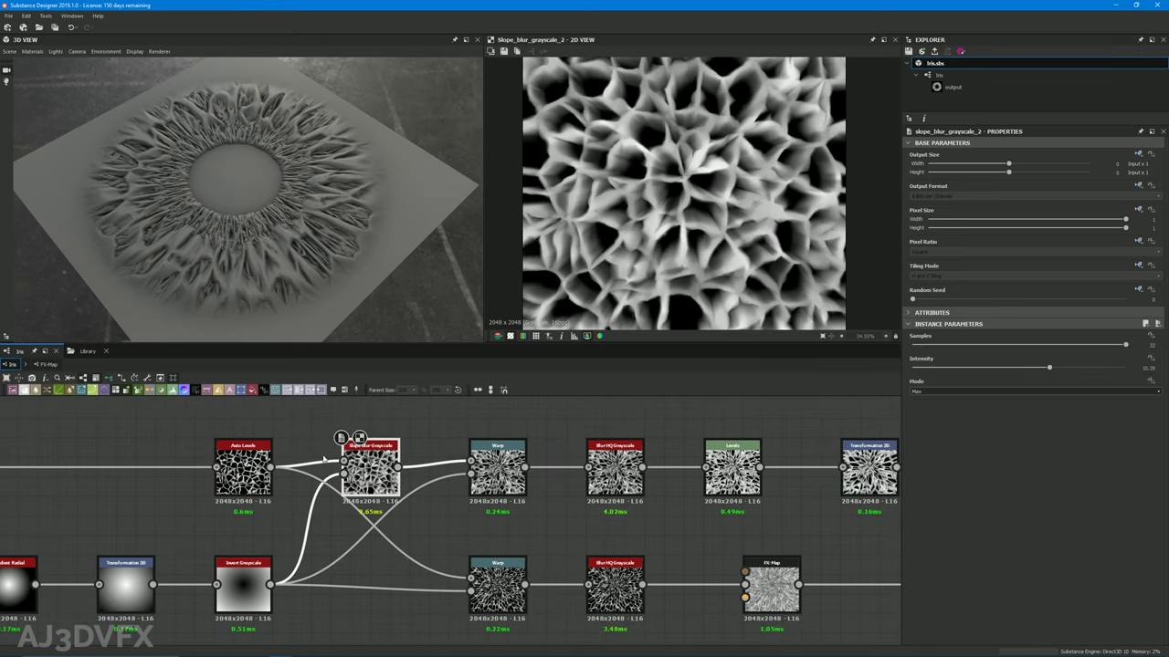
Examine the radial gradient branch feeding this Slope Blur Grayscale node and inspect the blurred result up close
{"action": "middle_click_drag", "start_coordinate": [324, 460], "coordinate": [520, 420]}
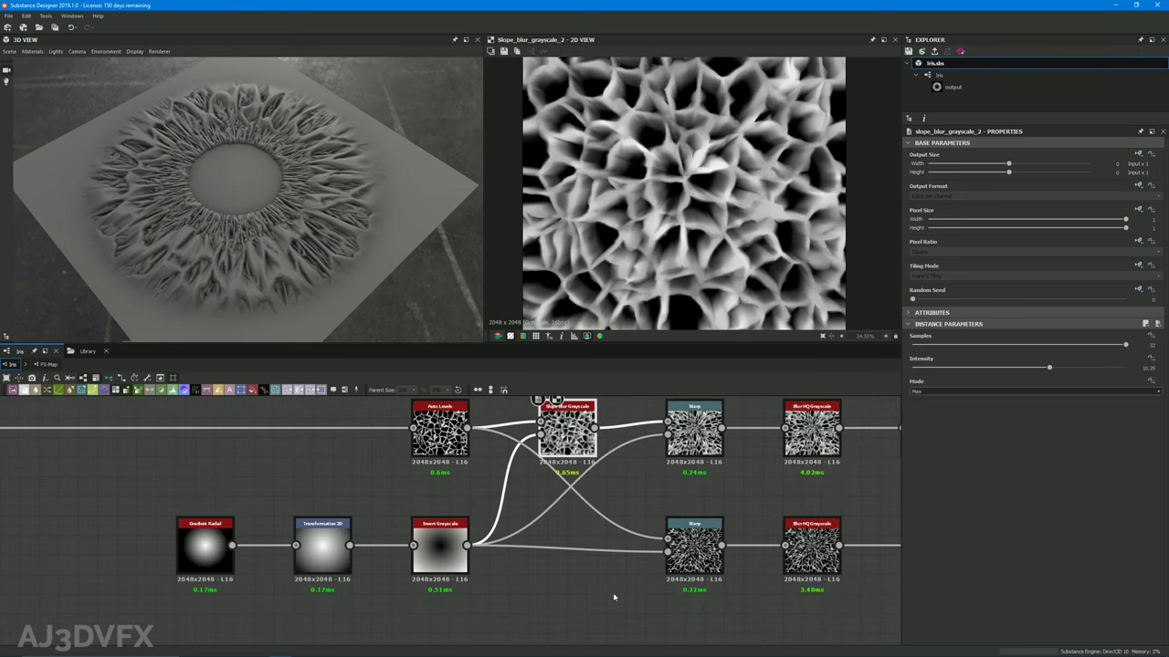
{"action": "middle_click_drag", "start_coordinate": [614, 597], "coordinate": [479, 591]}
{"action": "middle_click_drag", "start_coordinate": [203, 490], "coordinate": [200, 553]}
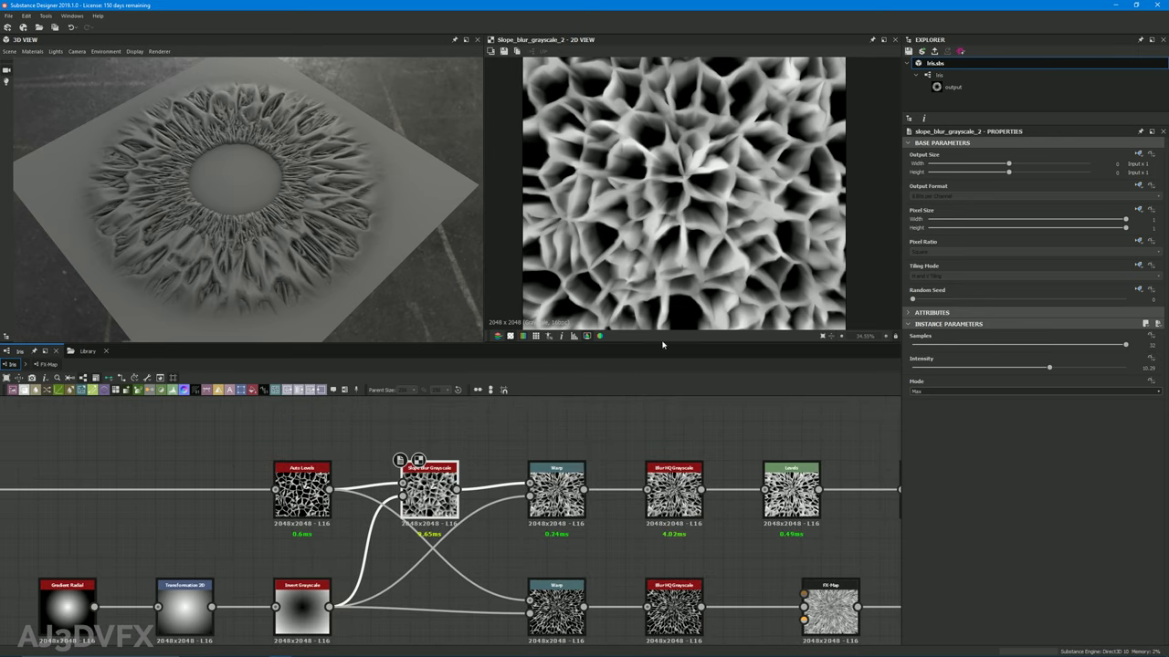
{"action": "scroll", "coordinate": [653, 232], "scroll_direction": "up", "scroll_amount": 3}
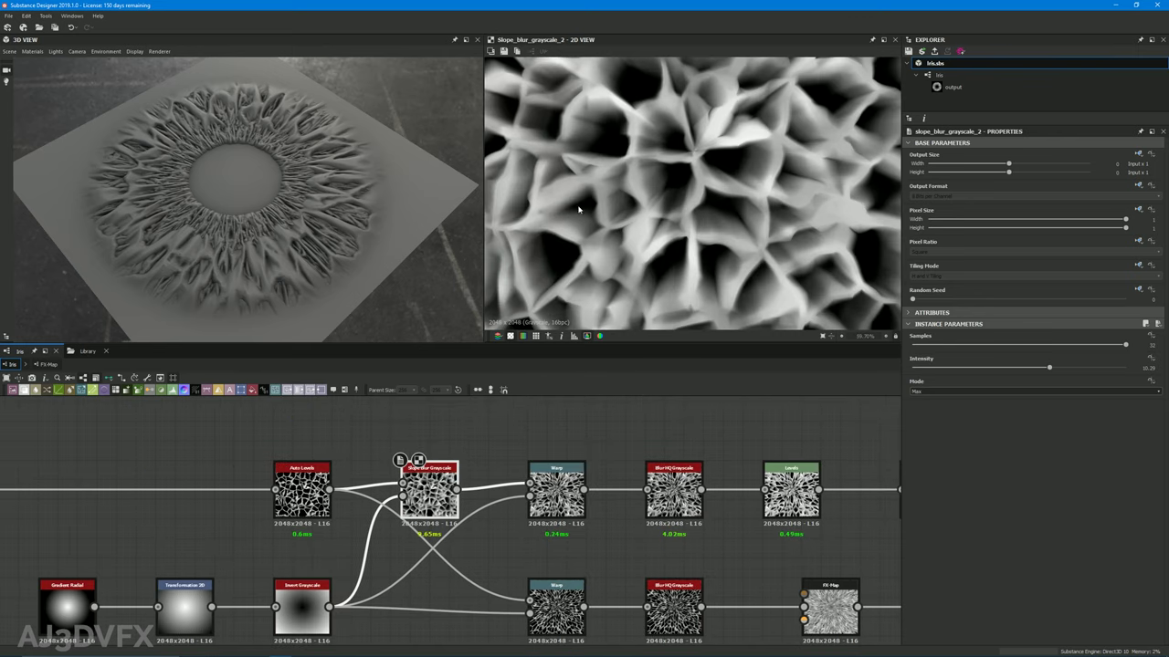
{"action": "scroll", "coordinate": [663, 183], "scroll_direction": "down", "scroll_amount": 2}
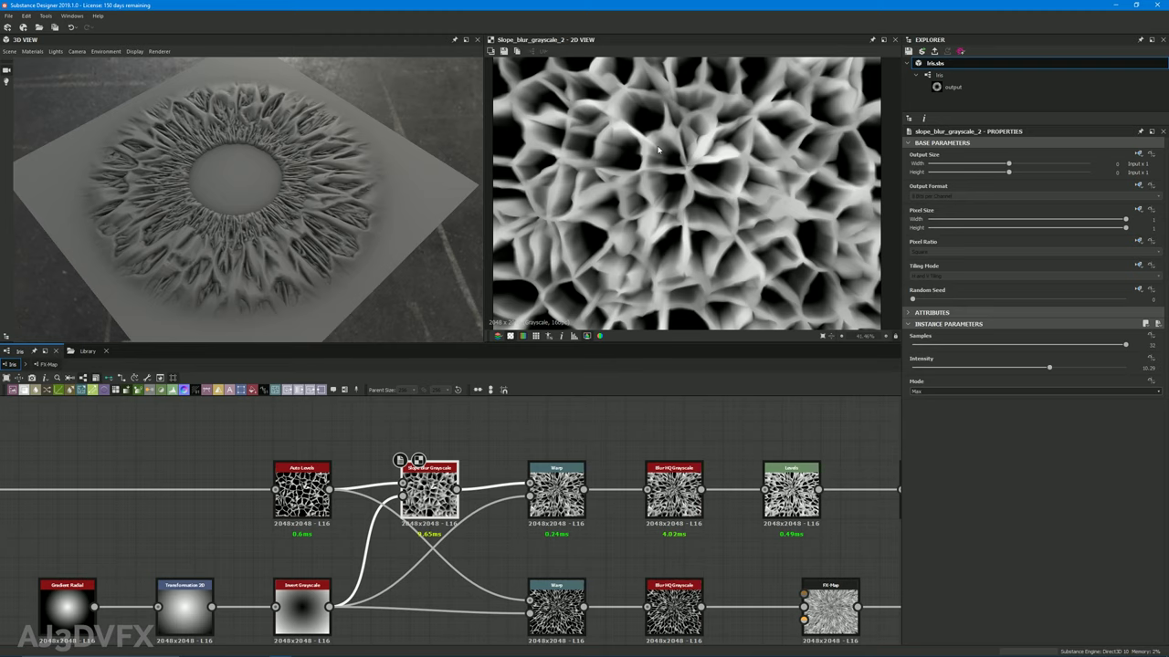
Examine the cell pattern in the Slope Blur Grayscale output both as a whole and up close around its centre
{"action": "scroll", "coordinate": [569, 133], "scroll_direction": "down", "scroll_amount": 1}
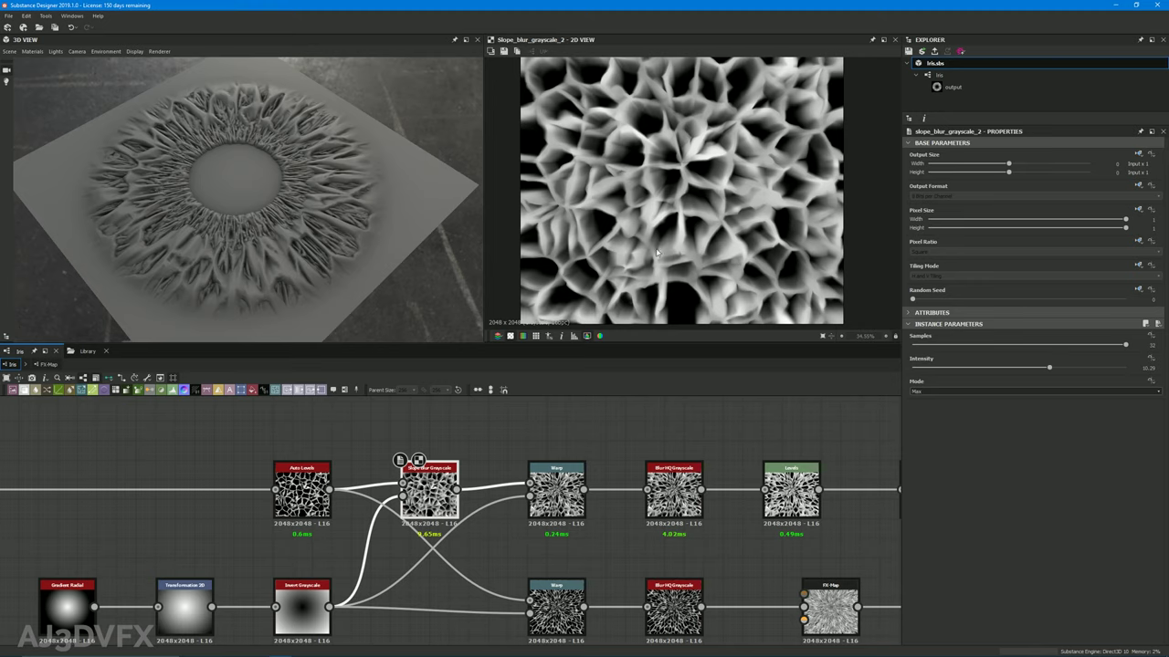
{"action": "scroll", "coordinate": [704, 203], "scroll_direction": "down", "scroll_amount": 1}
{"action": "scroll", "coordinate": [704, 203], "scroll_direction": "up", "scroll_amount": 3}
{"action": "middle_click_drag", "start_coordinate": [729, 248], "coordinate": [687, 236]}
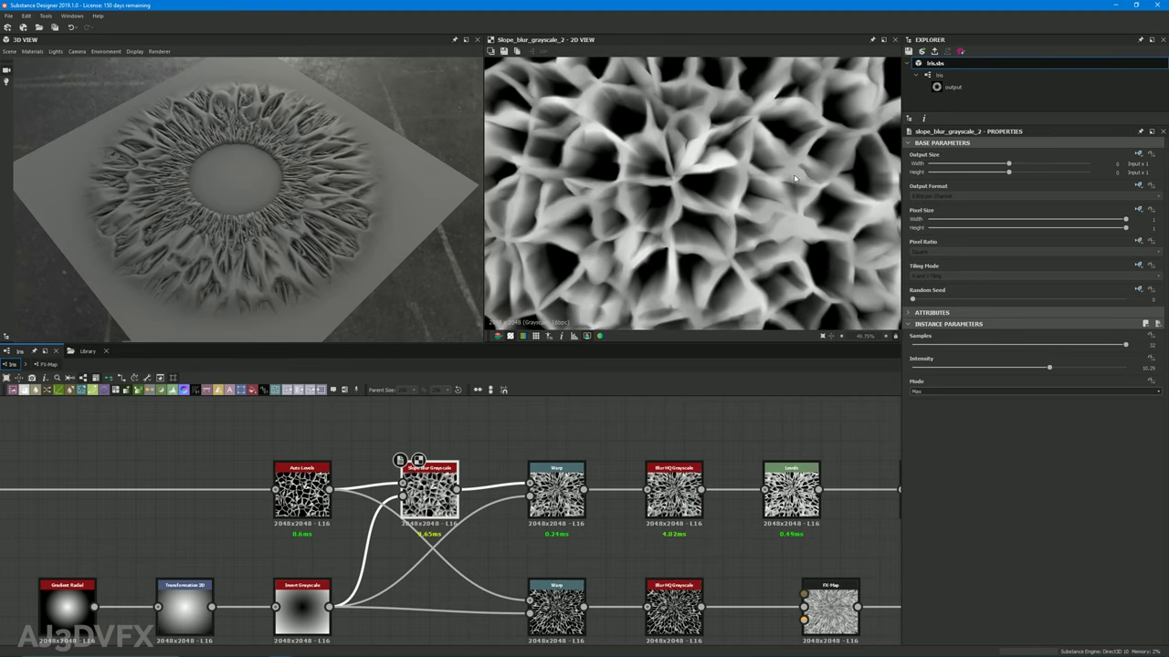
{"action": "scroll", "coordinate": [761, 178], "scroll_direction": "down", "scroll_amount": 2}
{"action": "scroll", "coordinate": [694, 126], "scroll_direction": "down", "scroll_amount": 2}
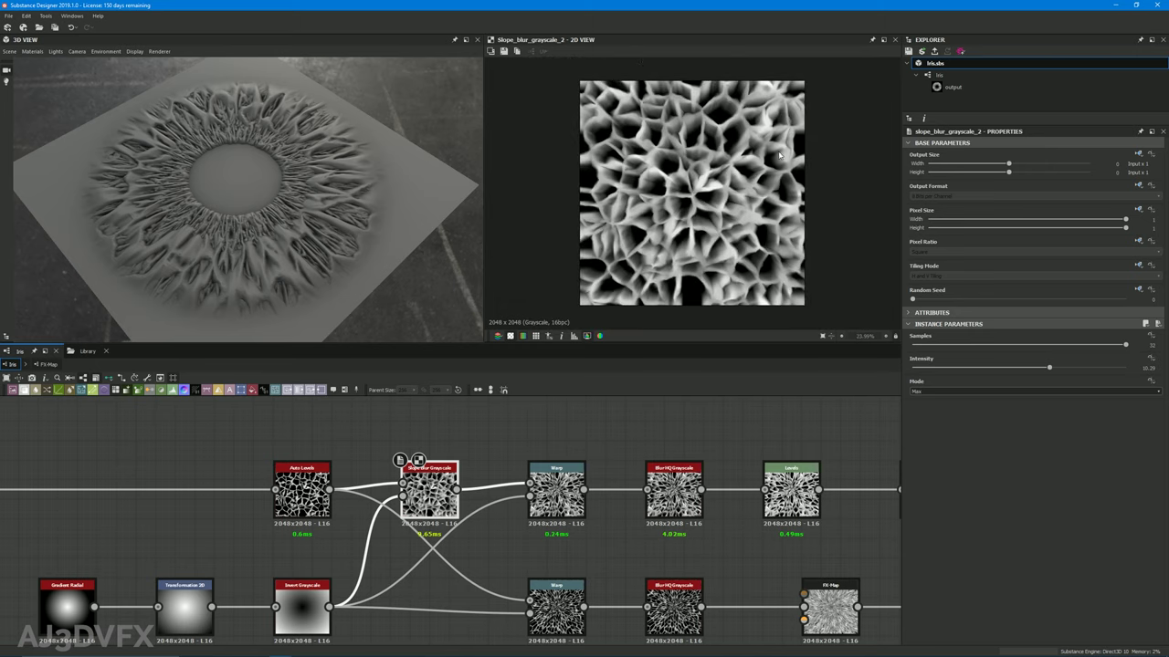
{"action": "scroll", "coordinate": [701, 224], "scroll_direction": "up", "scroll_amount": 2}
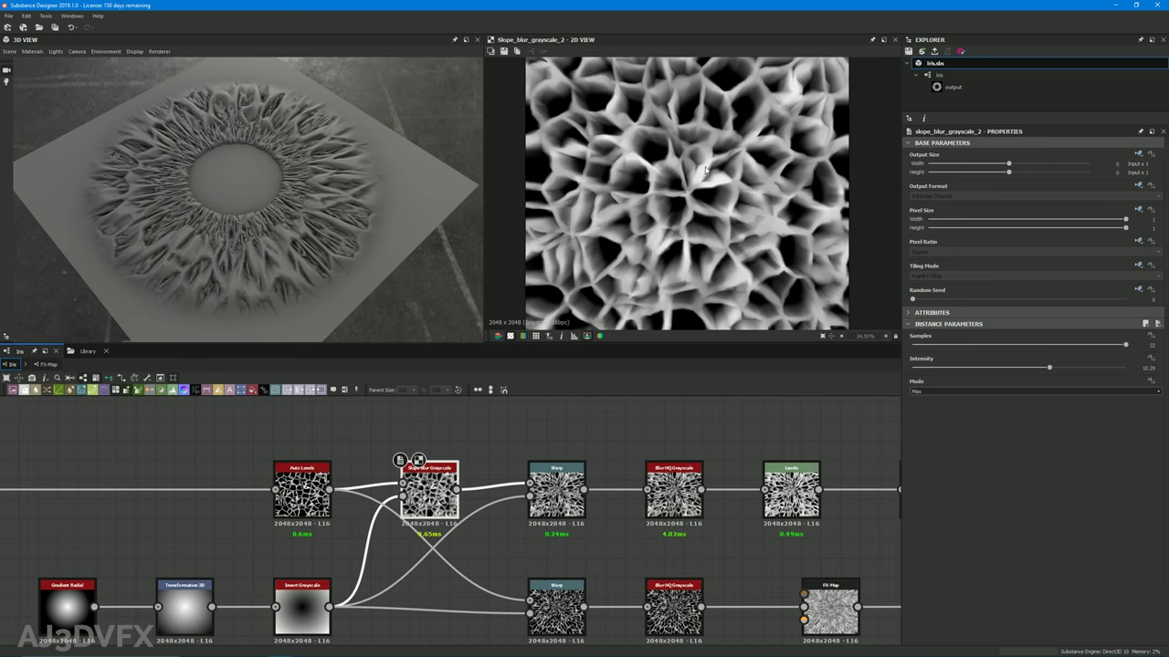
Survey the two parallel node rows following the slope blur and select the lower row from Warp to Levels
{"action": "middle_click_drag", "start_coordinate": [345, 440], "coordinate": [449, 389]}
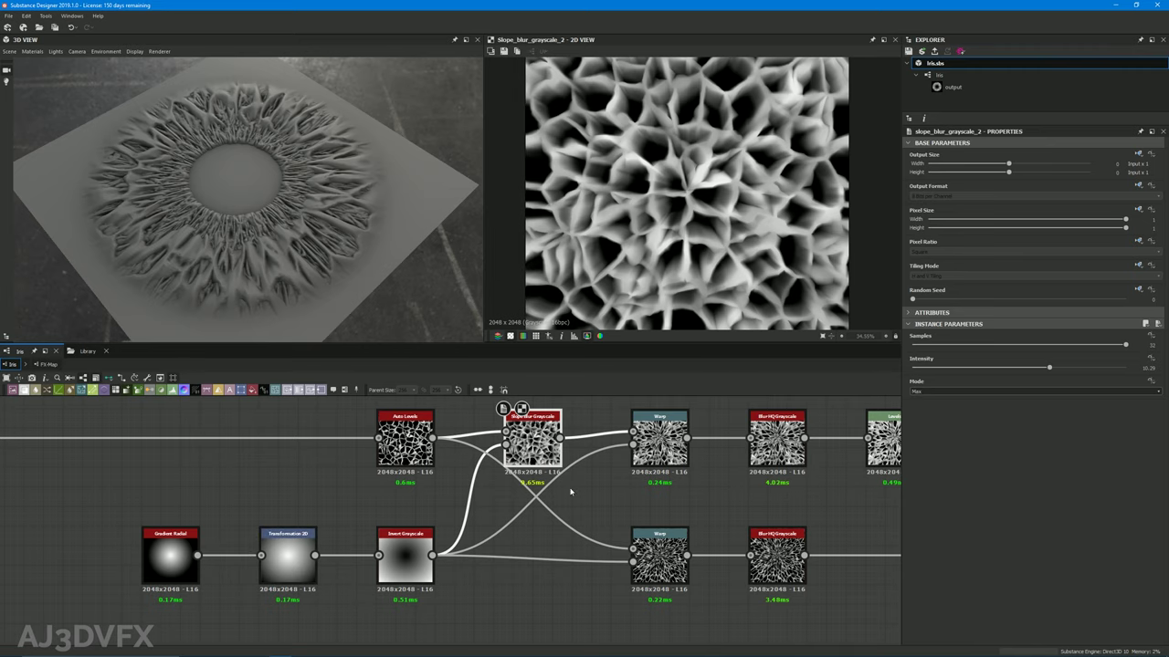
{"action": "middle_click_drag", "start_coordinate": [645, 501], "coordinate": [376, 498]}
{"action": "scroll", "coordinate": [374, 501], "scroll_direction": "down", "scroll_amount": 2}
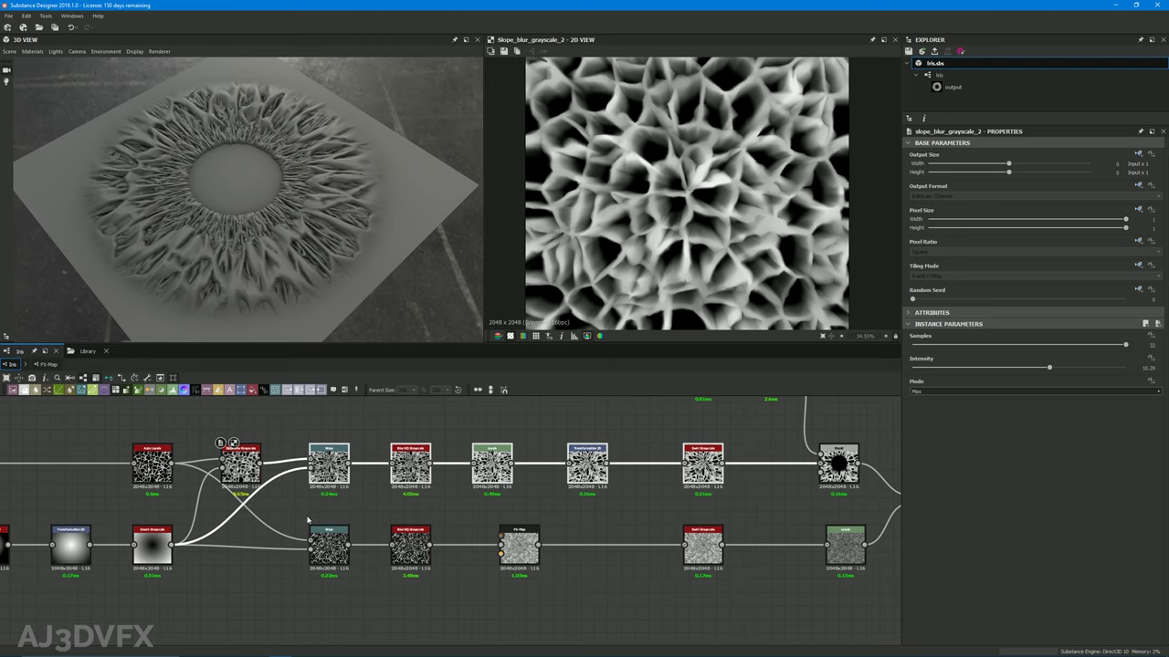
{"action": "left_click_drag", "start_coordinate": [308, 520], "coordinate": [861, 585]}
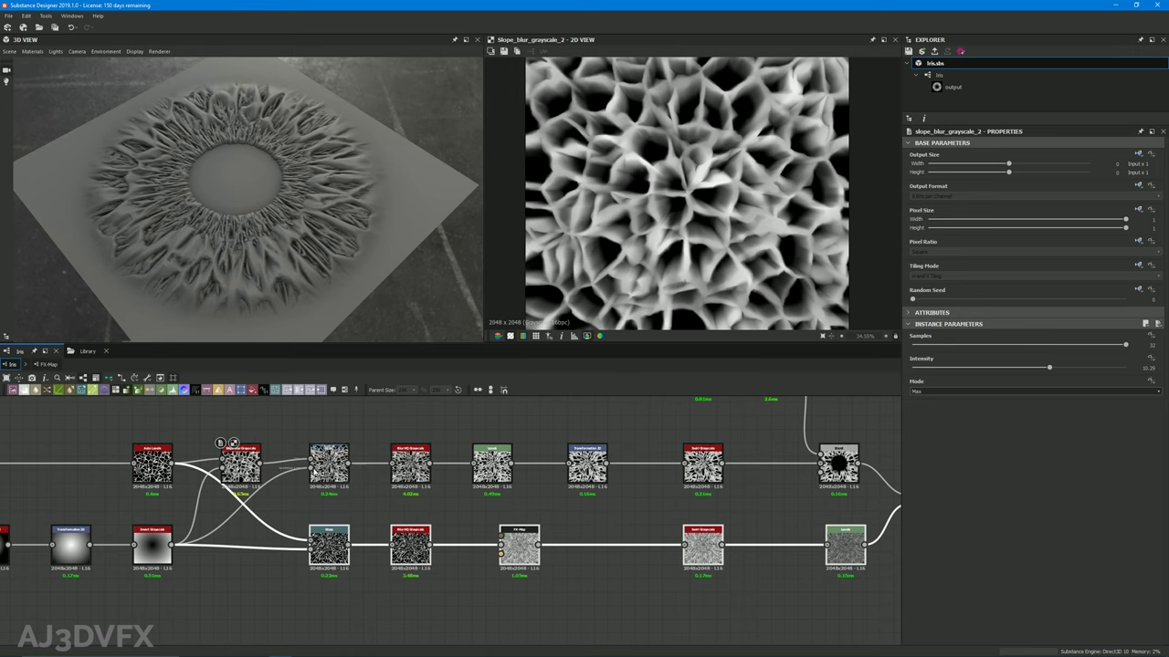
Display the upper Warp node's output and trace its gradient input back to the Invert Grayscale branch
{"action": "scroll", "coordinate": [306, 441], "scroll_direction": "up", "scroll_amount": 3}
{"action": "double_click", "coordinate": [340, 477]}
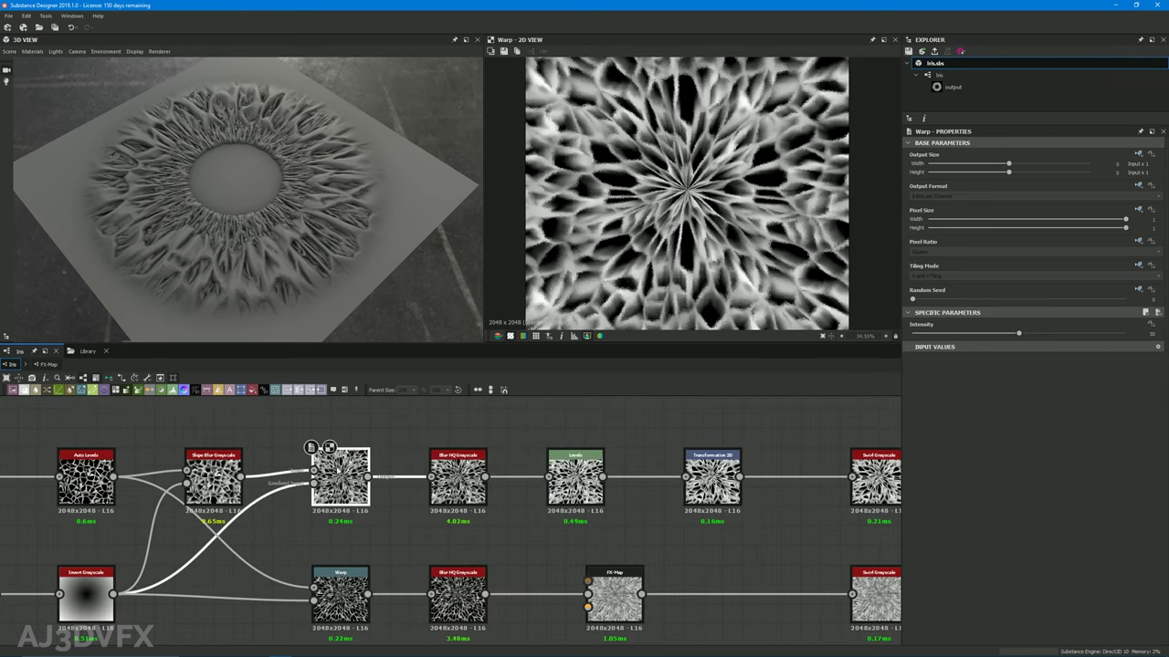
{"action": "scroll", "coordinate": [618, 286], "scroll_direction": "up", "scroll_amount": 2}
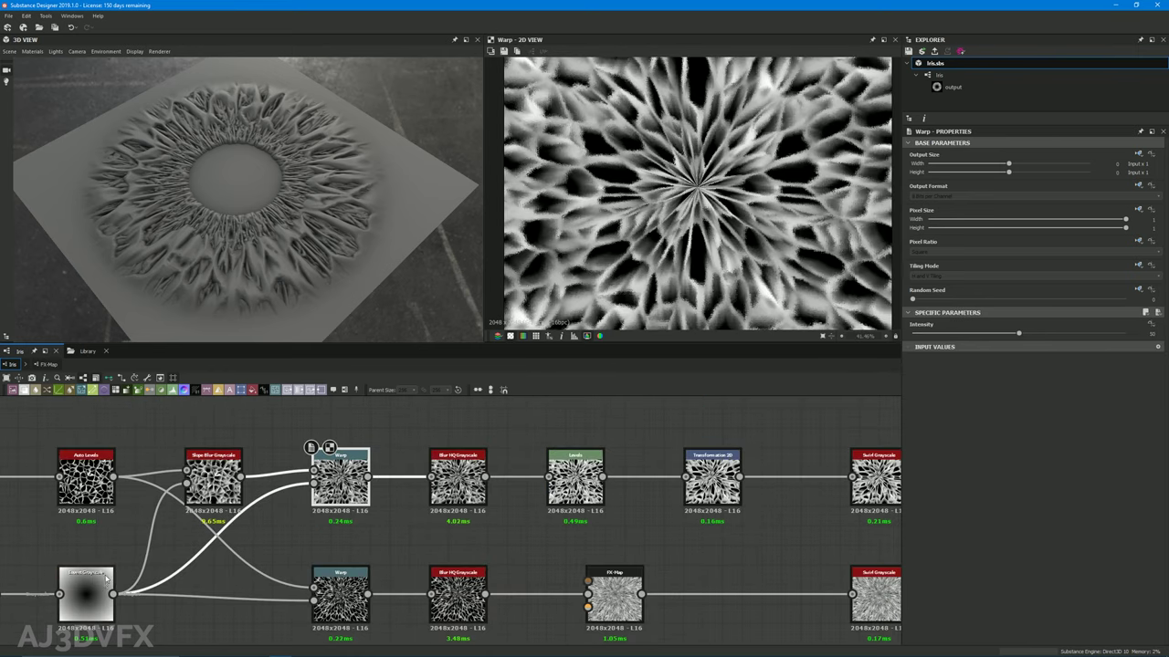
{"action": "middle_click_drag", "start_coordinate": [34, 560], "coordinate": [317, 503]}
{"action": "middle_click_drag", "start_coordinate": [398, 492], "coordinate": [267, 565]}
Examine the edges of the radial fibres around the centre of the upper Warp output at high magnification
{"action": "scroll", "coordinate": [701, 201], "scroll_direction": "up", "scroll_amount": 3}
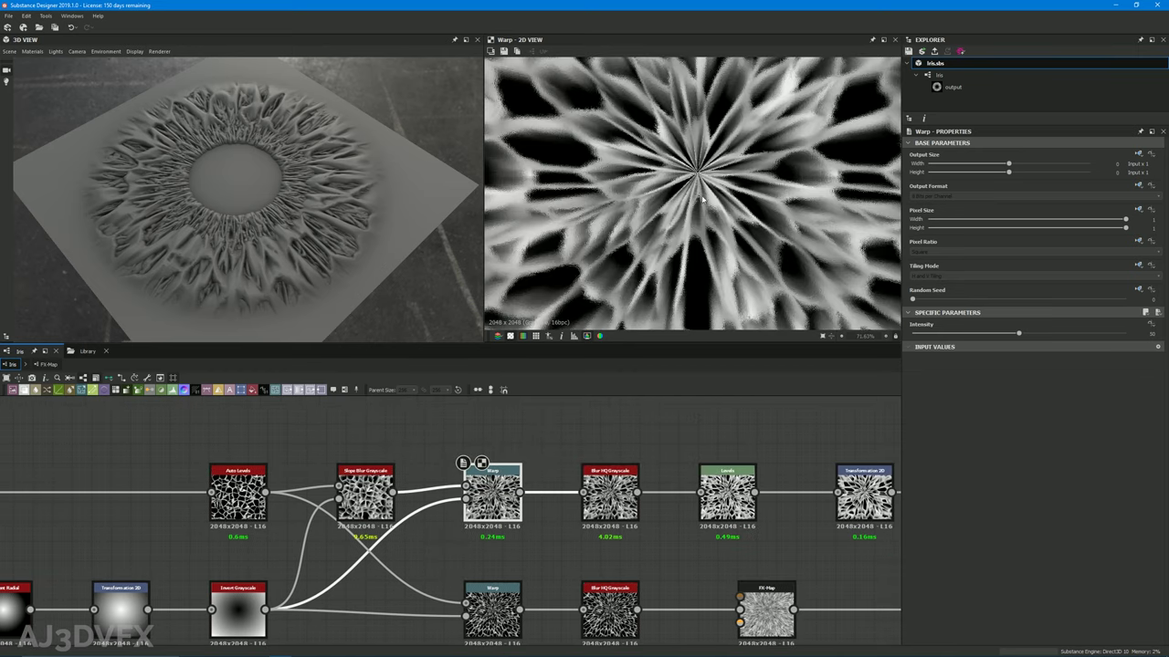
{"action": "scroll", "coordinate": [647, 207], "scroll_direction": "up", "scroll_amount": 6}
{"action": "middle_click_drag", "start_coordinate": [689, 222], "coordinate": [636, 248]}
{"action": "scroll", "coordinate": [541, 209], "scroll_direction": "up", "scroll_amount": 4}
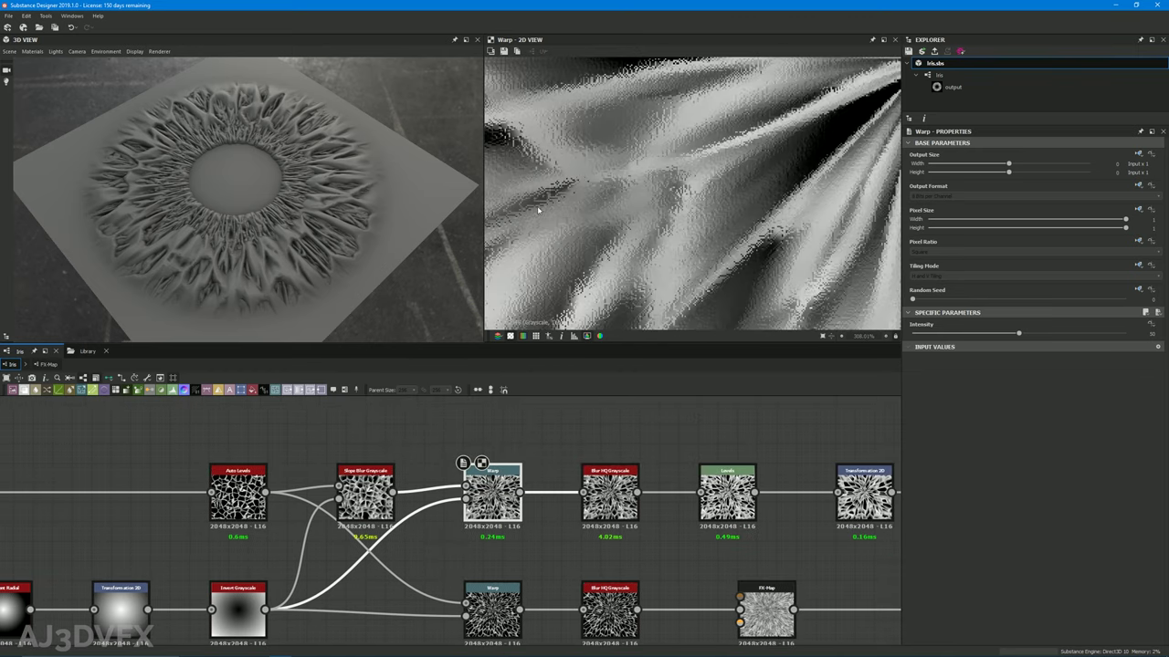
{"action": "scroll", "coordinate": [691, 195], "scroll_direction": "down", "scroll_amount": 4}
{"action": "scroll", "coordinate": [618, 217], "scroll_direction": "down", "scroll_amount": 1}
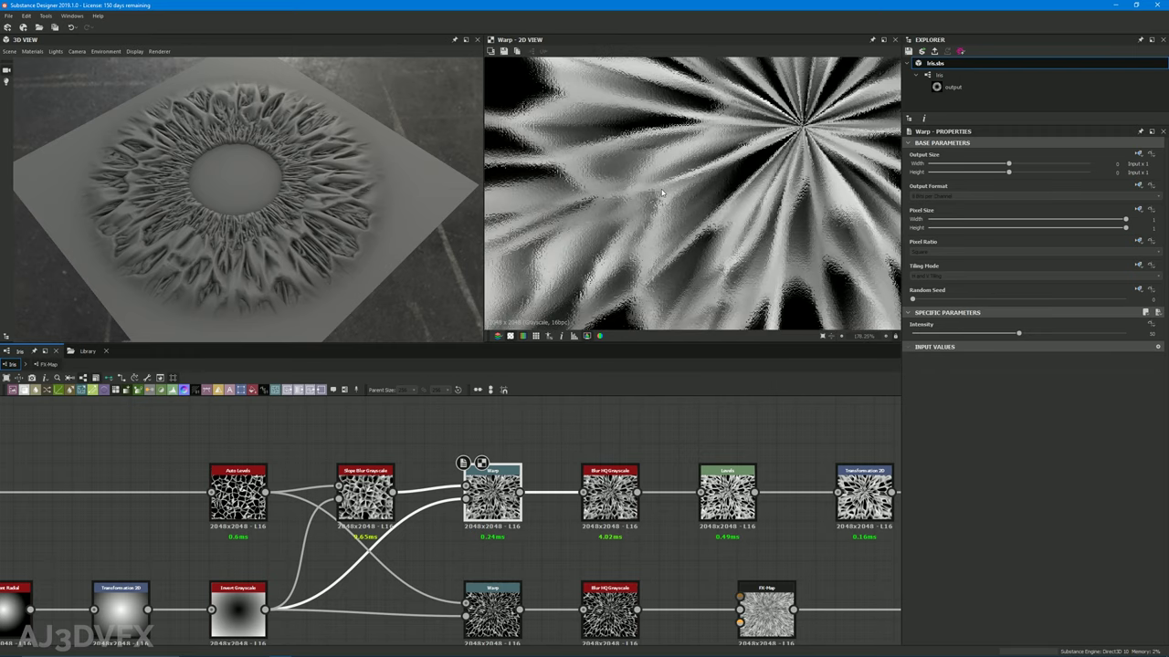
{"action": "scroll", "coordinate": [661, 192], "scroll_direction": "down", "scroll_amount": 5}
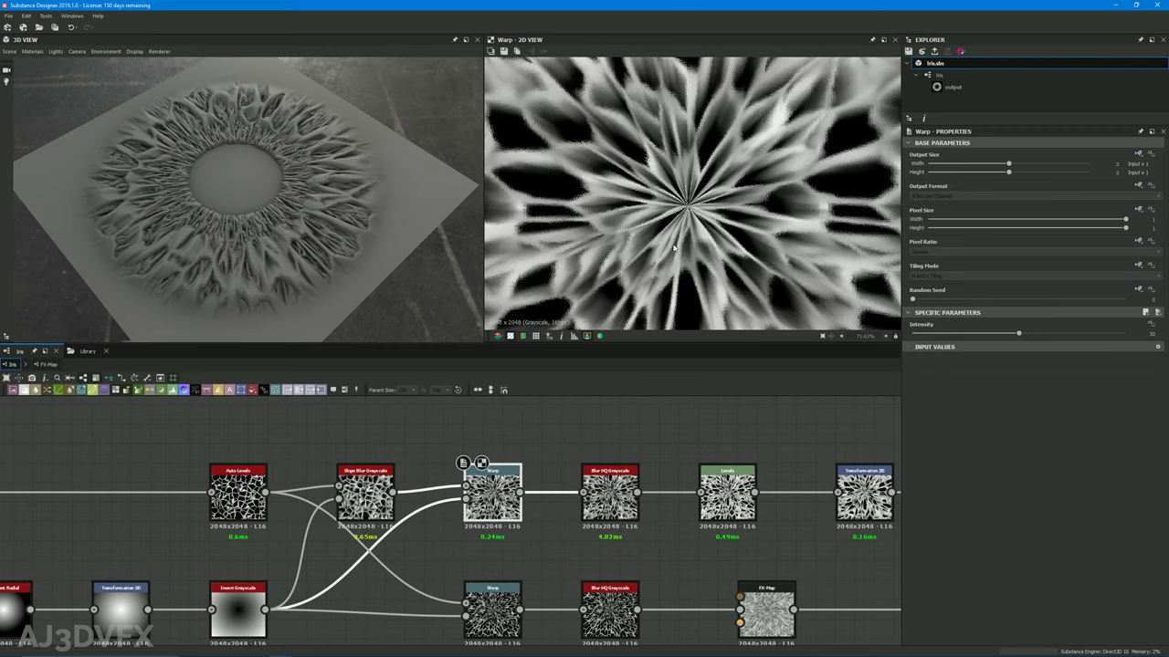
{"action": "scroll", "coordinate": [673, 247], "scroll_direction": "up", "scroll_amount": 2}
{"action": "scroll", "coordinate": [628, 201], "scroll_direction": "up", "scroll_amount": 3}
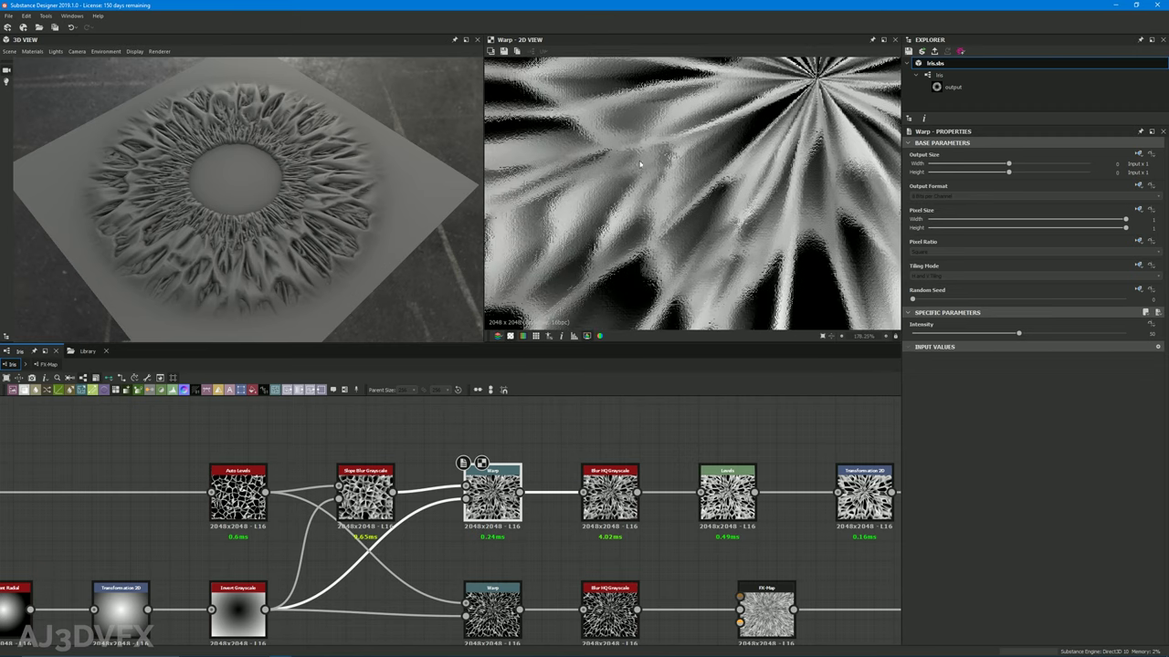
{"action": "scroll", "coordinate": [658, 205], "scroll_direction": "down", "scroll_amount": 2}
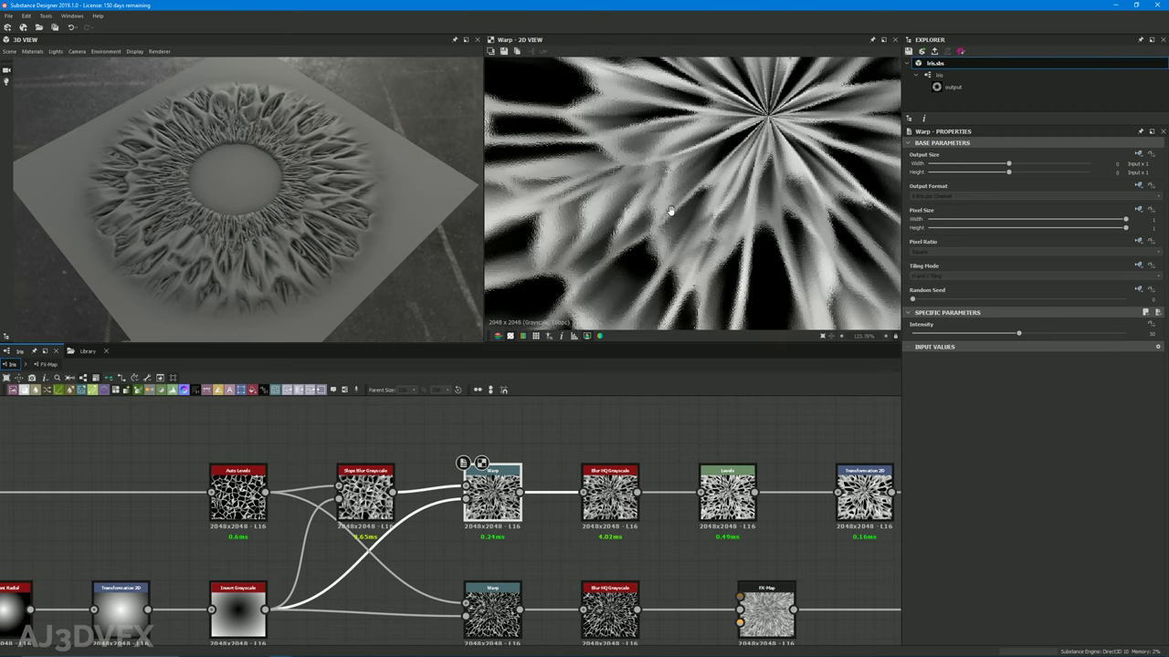
{"action": "middle_click_drag", "start_coordinate": [690, 185], "coordinate": [632, 210]}
{"action": "scroll", "coordinate": [601, 241], "scroll_direction": "down", "scroll_amount": 2}
{"action": "scroll", "coordinate": [613, 170], "scroll_direction": "up", "scroll_amount": 2}
Display the output of the upper Blur HQ Grayscale node and fit the whole image in the 2D view
{"action": "double_click", "coordinate": [608, 489]}
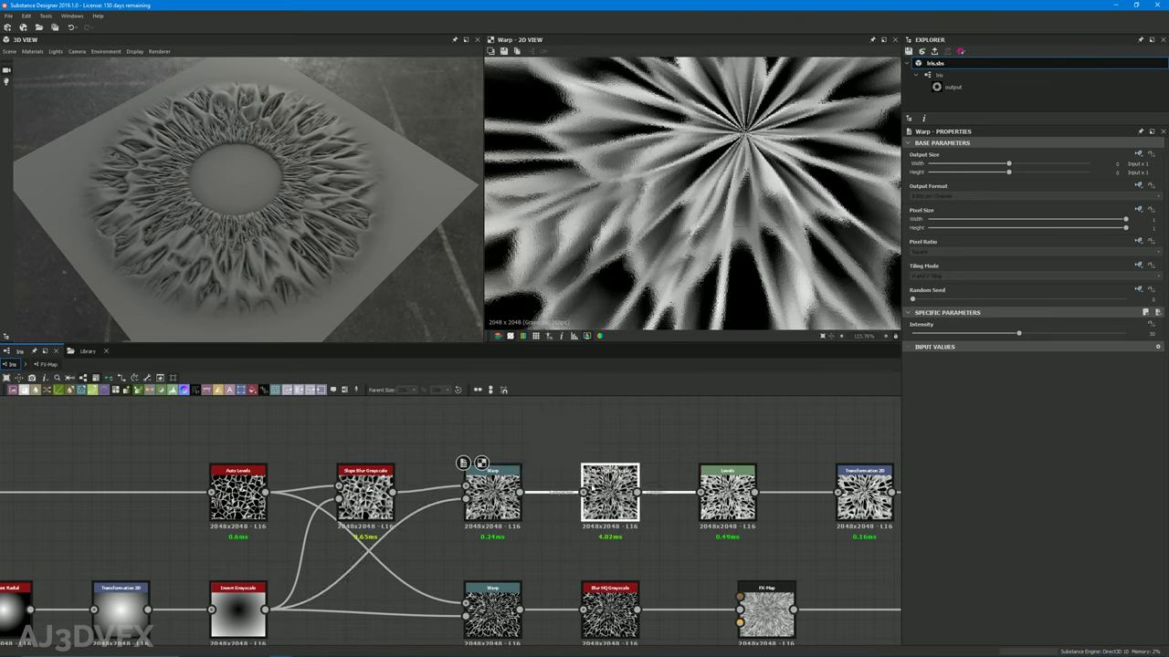
{"action": "scroll", "coordinate": [724, 199], "scroll_direction": "down", "scroll_amount": 5}
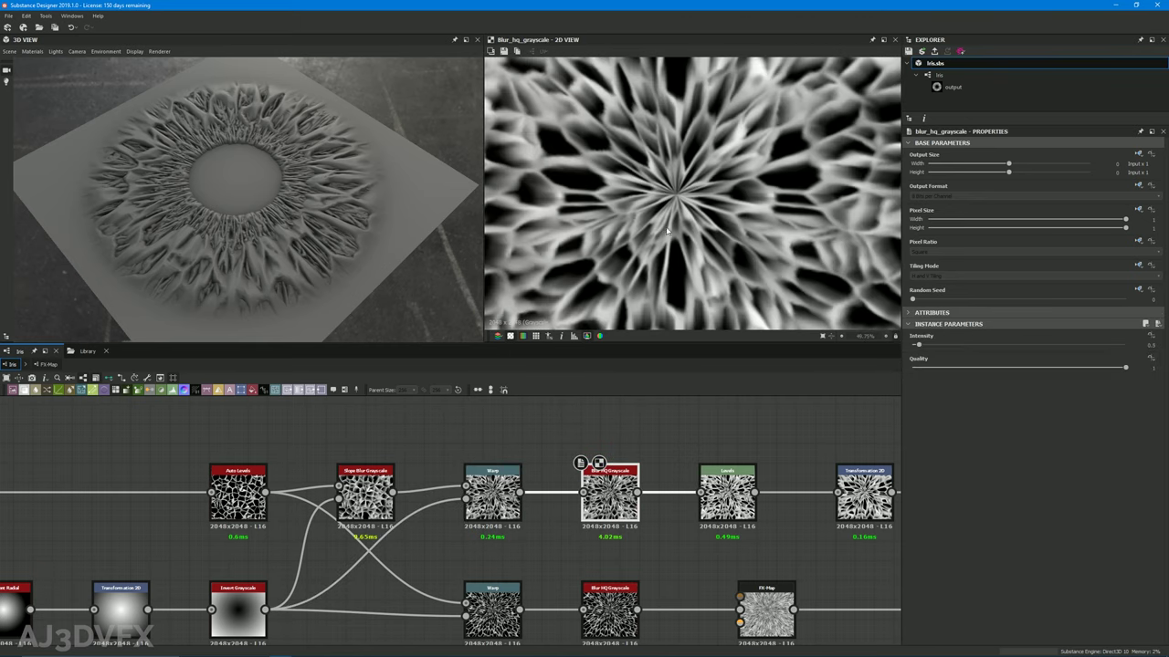
{"action": "key", "text": "f"}
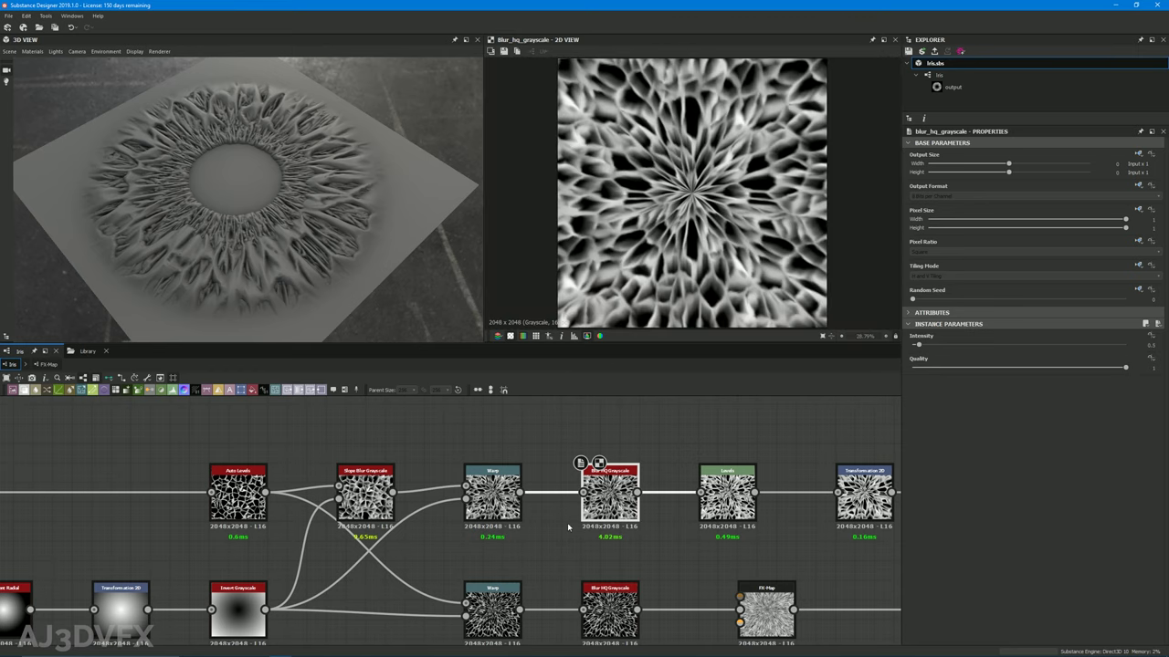
Compare the output and intensity setting of the upper Warp node with those of the lower Warp node
{"action": "middle_click_drag", "start_coordinate": [549, 535], "coordinate": [555, 411]}
{"action": "middle_click_drag", "start_coordinate": [541, 454], "coordinate": [575, 568]}
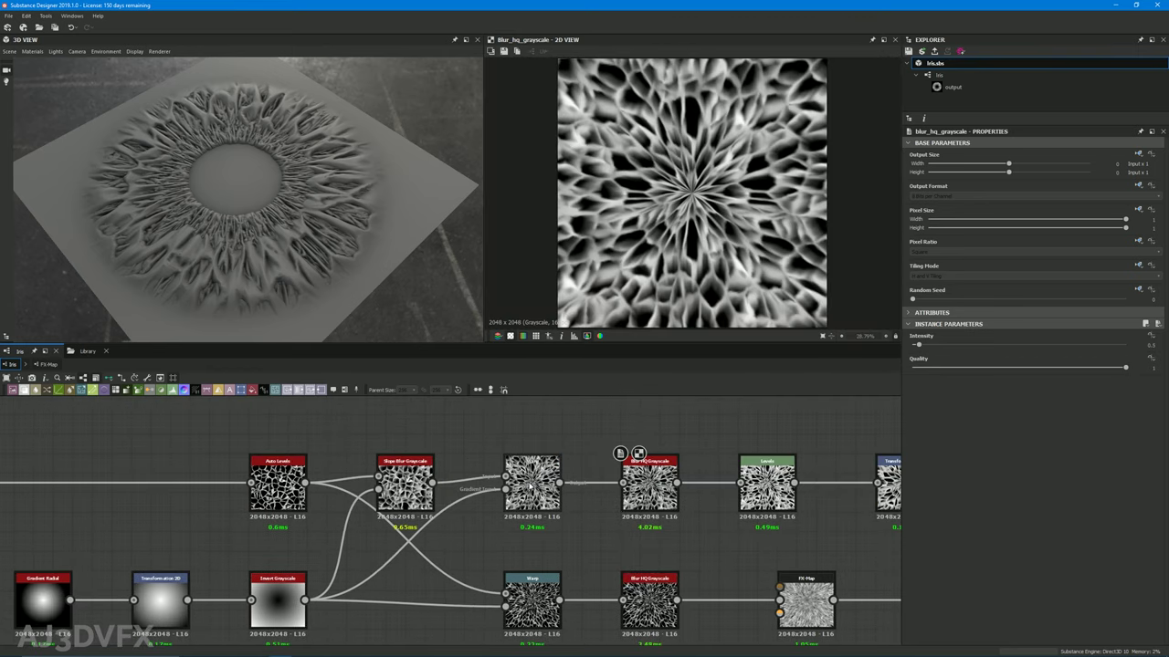
{"action": "left_click", "coordinate": [533, 488]}
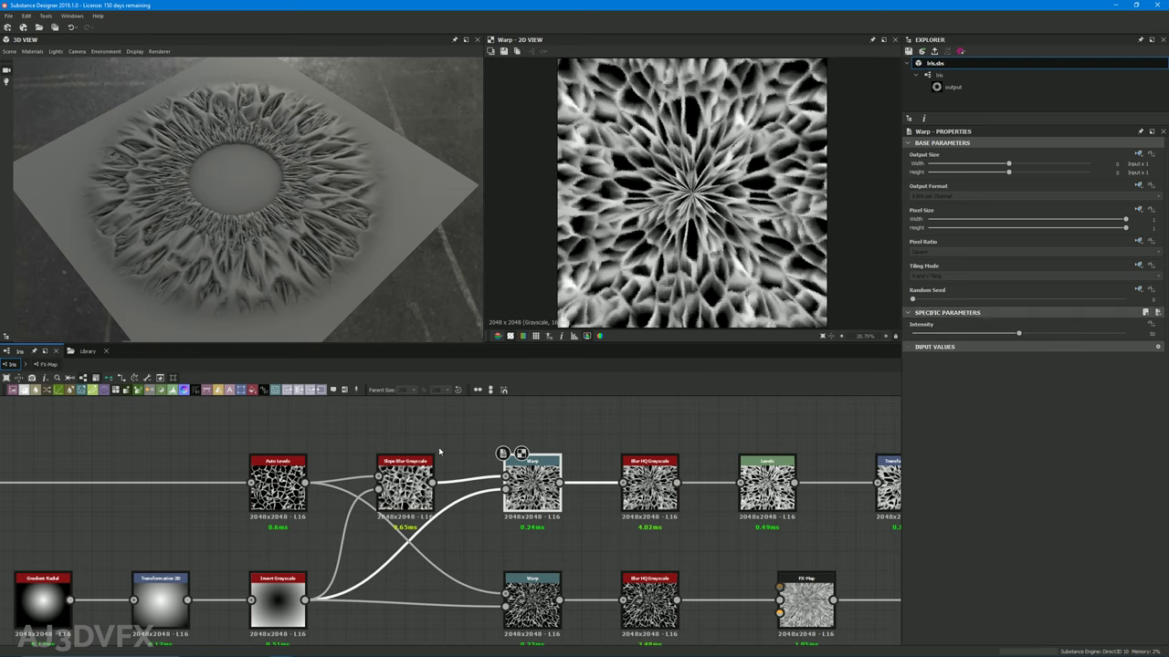
{"action": "left_click", "coordinate": [541, 604]}
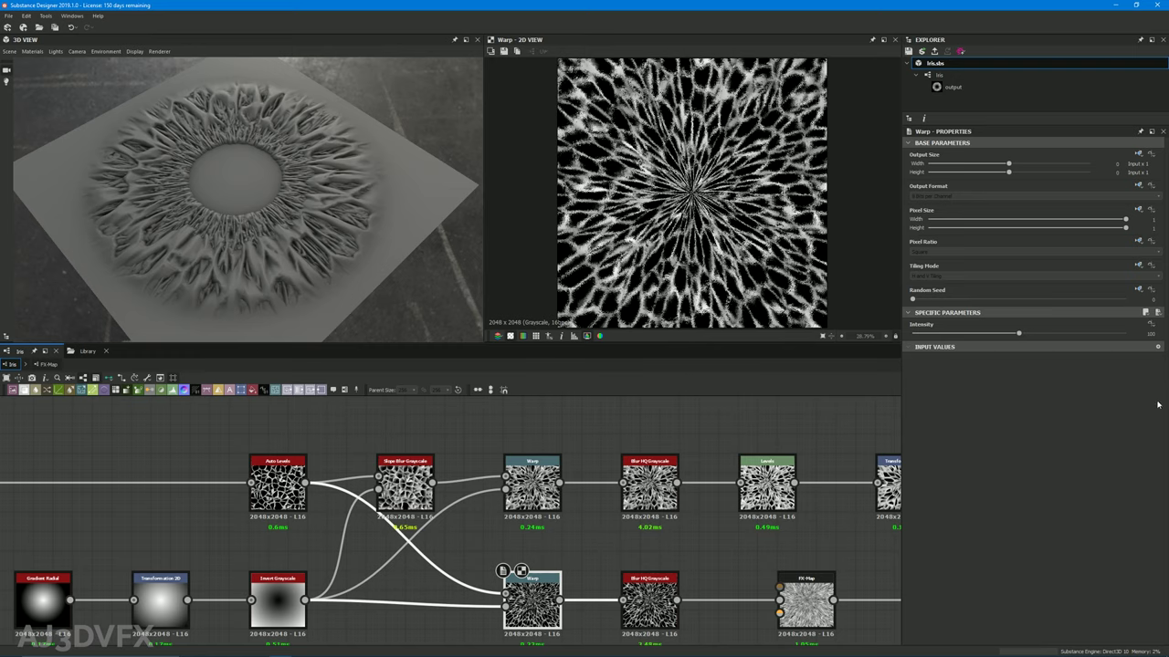
{"action": "left_click", "coordinate": [465, 427]}
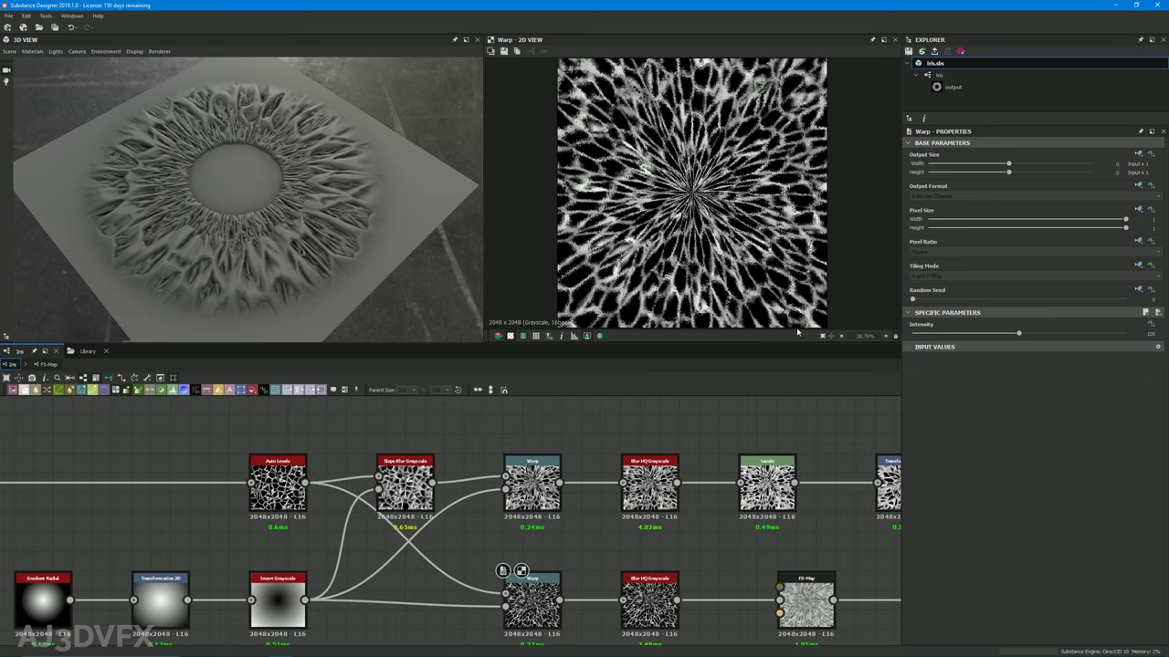
Return to the upper Blur HQ Grayscale output and inspect its smoothed fibres more closely
{"action": "middle_click_drag", "start_coordinate": [614, 410], "coordinate": [441, 418]}
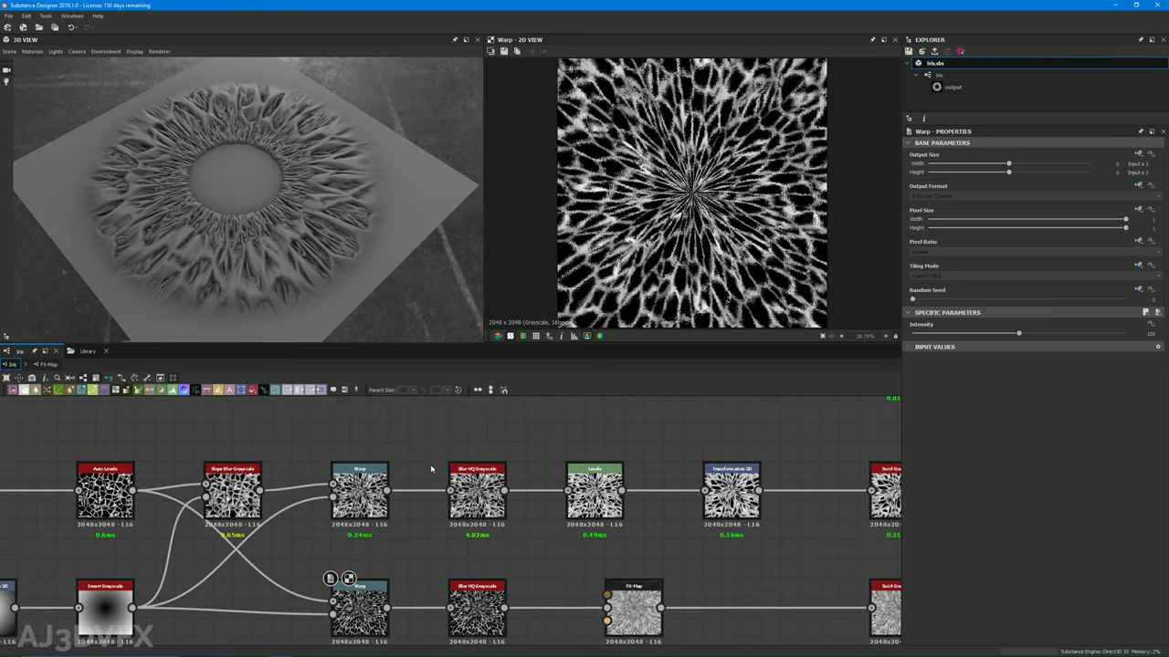
{"action": "double_click", "coordinate": [476, 493]}
{"action": "middle_click_drag", "start_coordinate": [532, 439], "coordinate": [573, 472]}
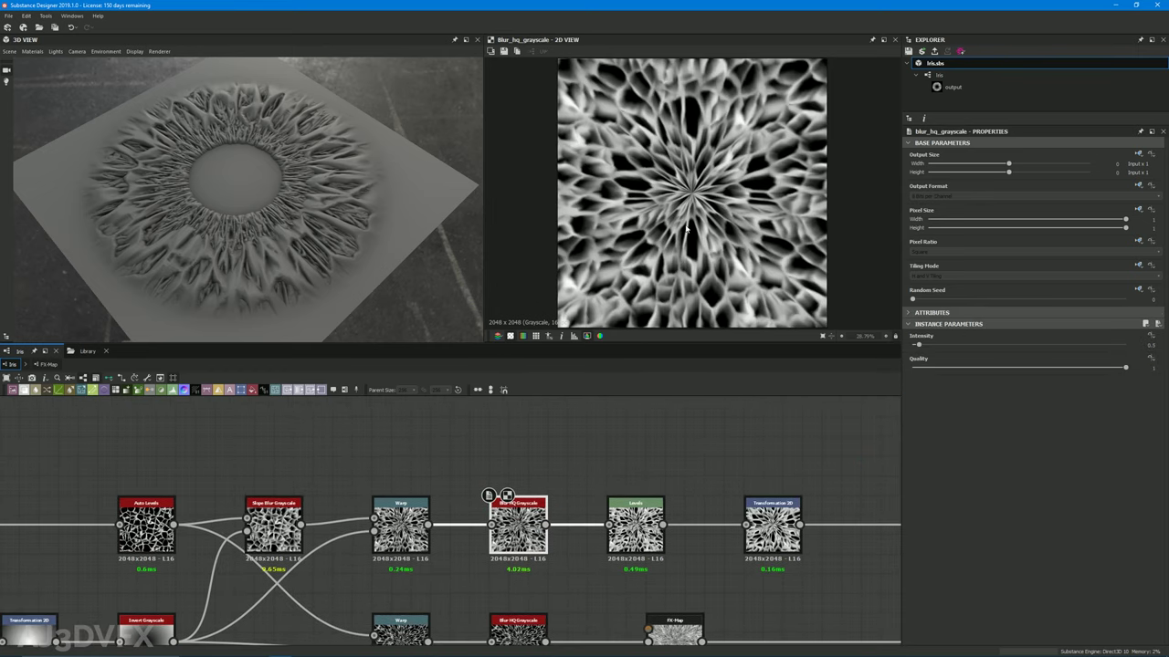
{"action": "scroll", "coordinate": [693, 193], "scroll_direction": "up", "scroll_amount": 2}
{"action": "middle_click_drag", "start_coordinate": [703, 267], "coordinate": [694, 258]}
Display the output of the lower Blur HQ Grayscale node that feeds the FX-Map
{"action": "middle_click_drag", "start_coordinate": [652, 461], "coordinate": [488, 439]}
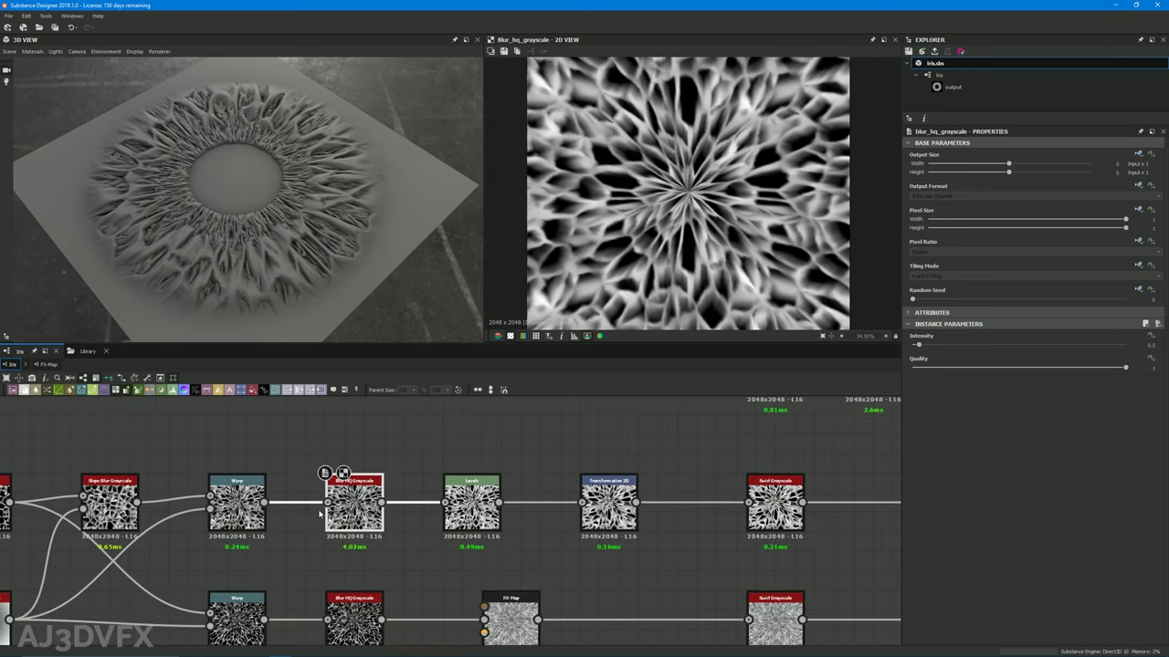
{"action": "middle_click_drag", "start_coordinate": [396, 472], "coordinate": [384, 430]}
{"action": "double_click", "coordinate": [361, 566]}
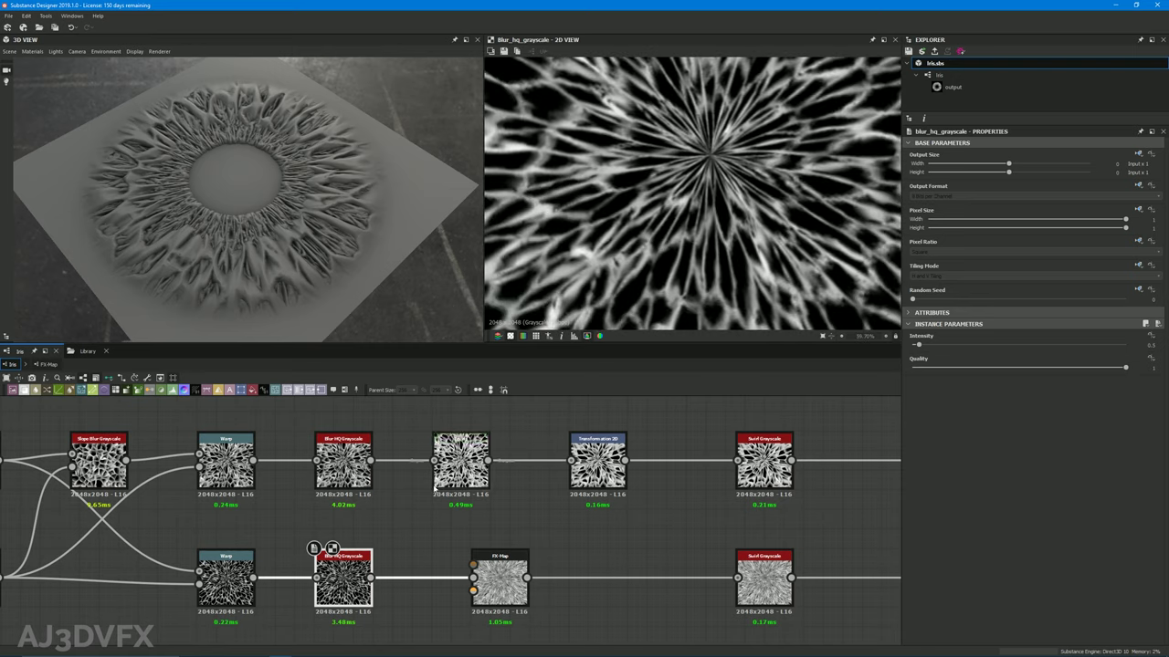
Display the output and histogram of the Levels node following the upper Blur HQ Grayscale node
{"action": "double_click", "coordinate": [460, 461]}
{"action": "scroll", "coordinate": [671, 232], "scroll_direction": "down", "scroll_amount": 2}
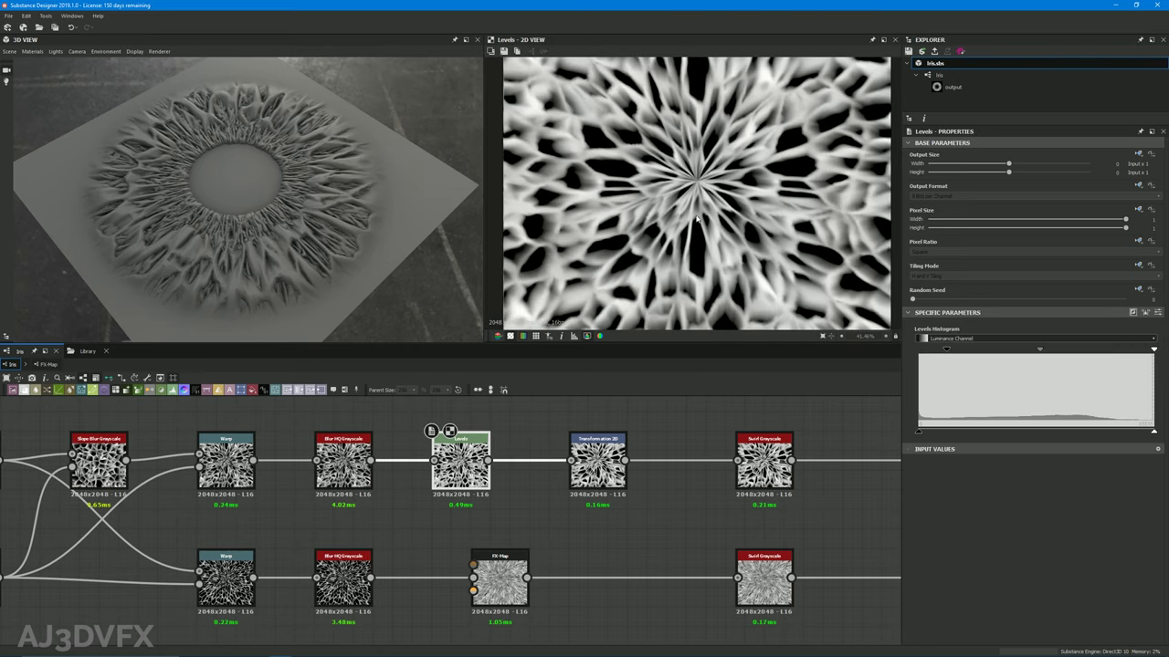
{"action": "scroll", "coordinate": [683, 222], "scroll_direction": "down", "scroll_amount": 2}
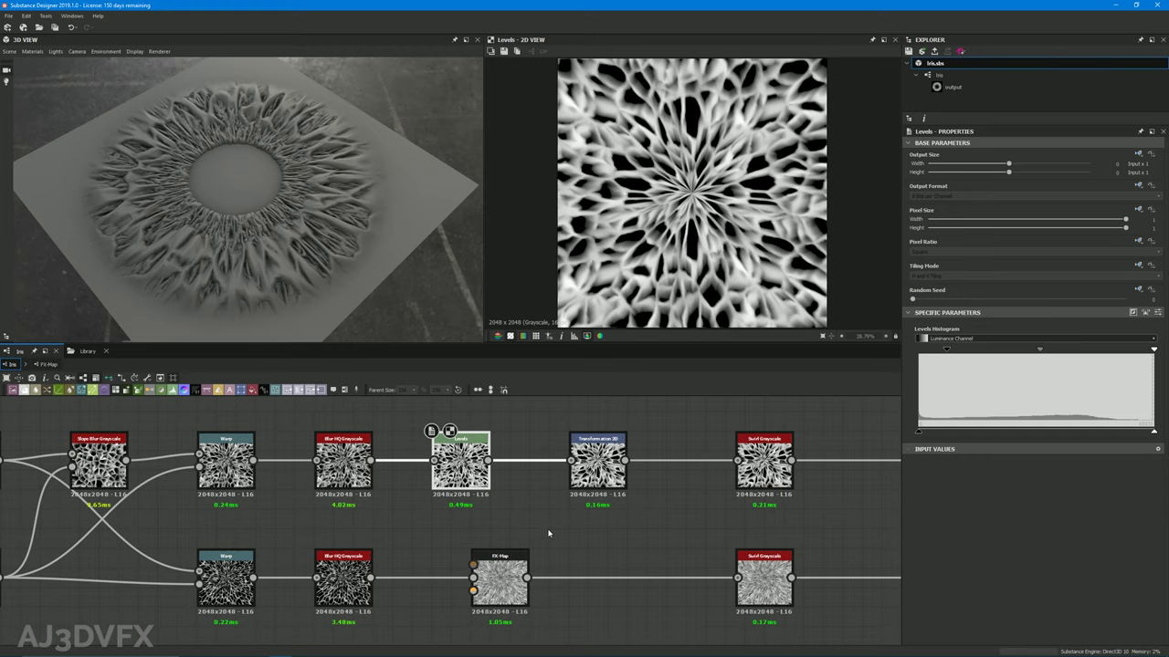
Display the FX-Map output in the lower row and examine its fine radial streaks
{"action": "middle_click_drag", "start_coordinate": [525, 529], "coordinate": [476, 480]}
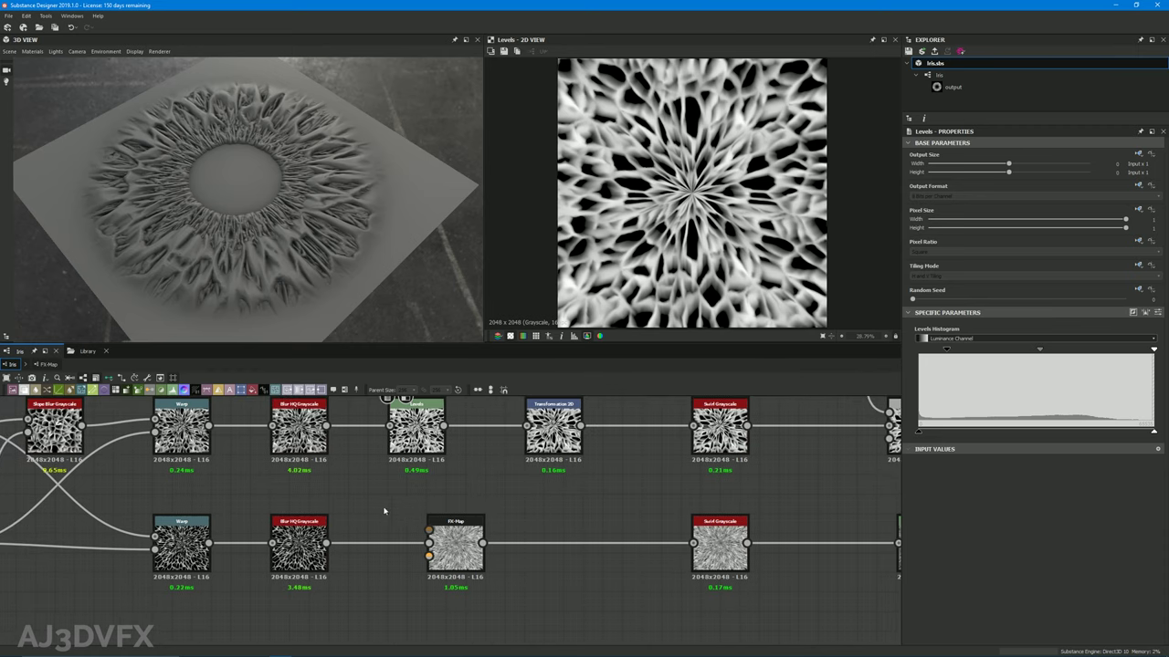
{"action": "left_click", "coordinate": [467, 520]}
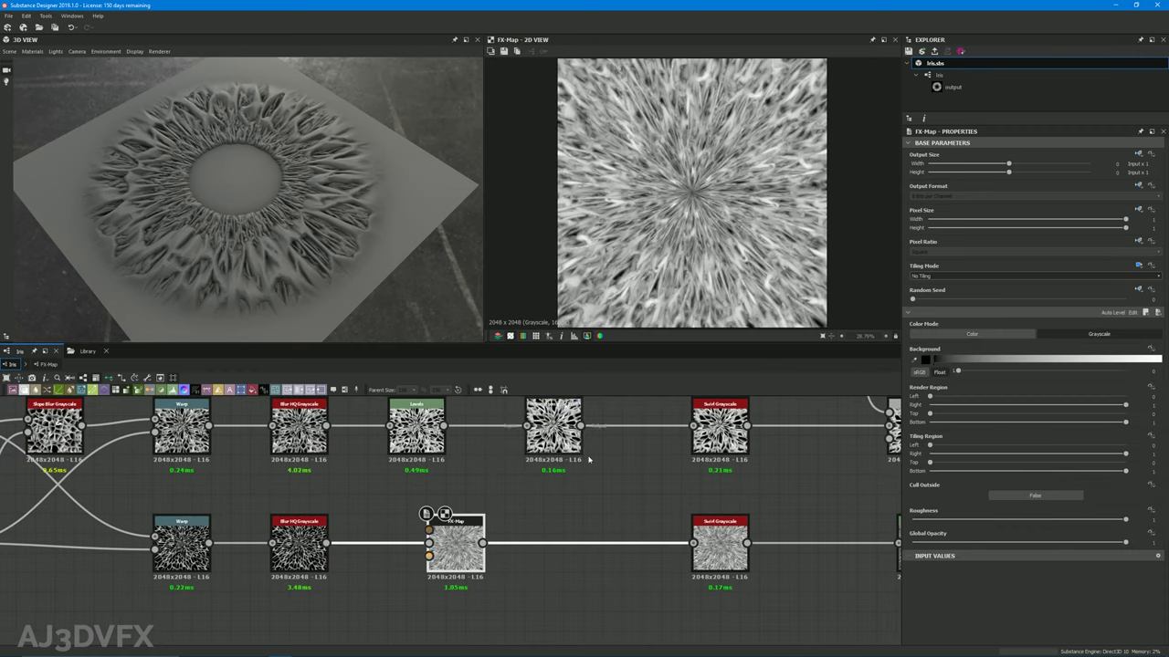
{"action": "middle_click_drag", "start_coordinate": [523, 482], "coordinate": [531, 522]}
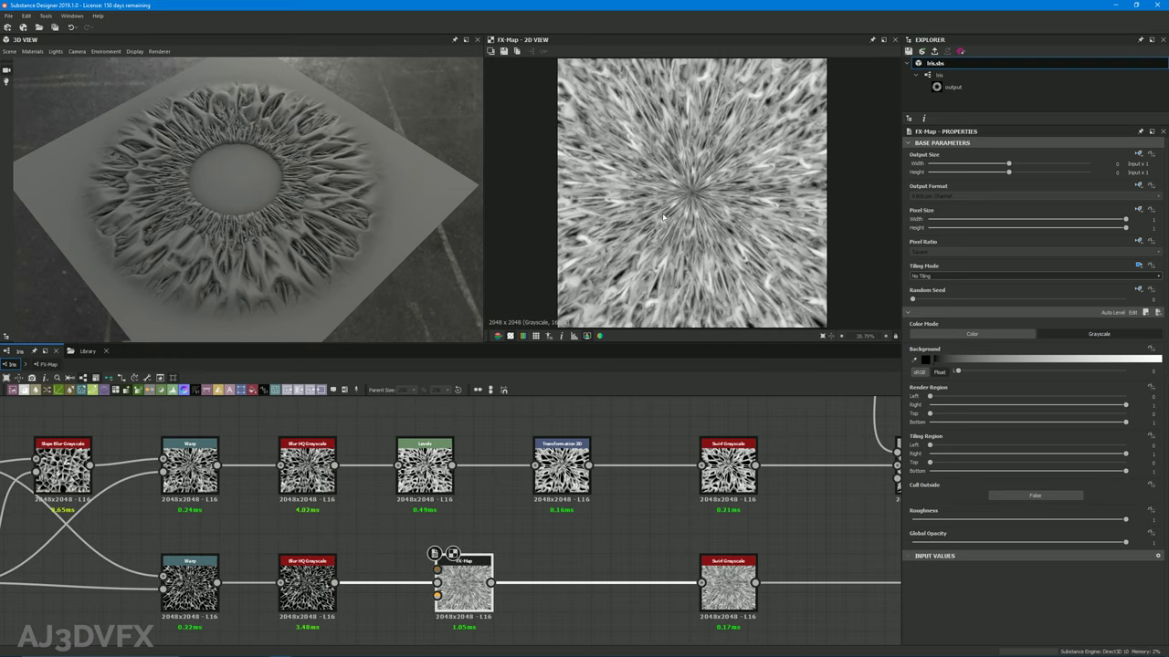
{"action": "scroll", "coordinate": [663, 217], "scroll_direction": "up", "scroll_amount": 3}
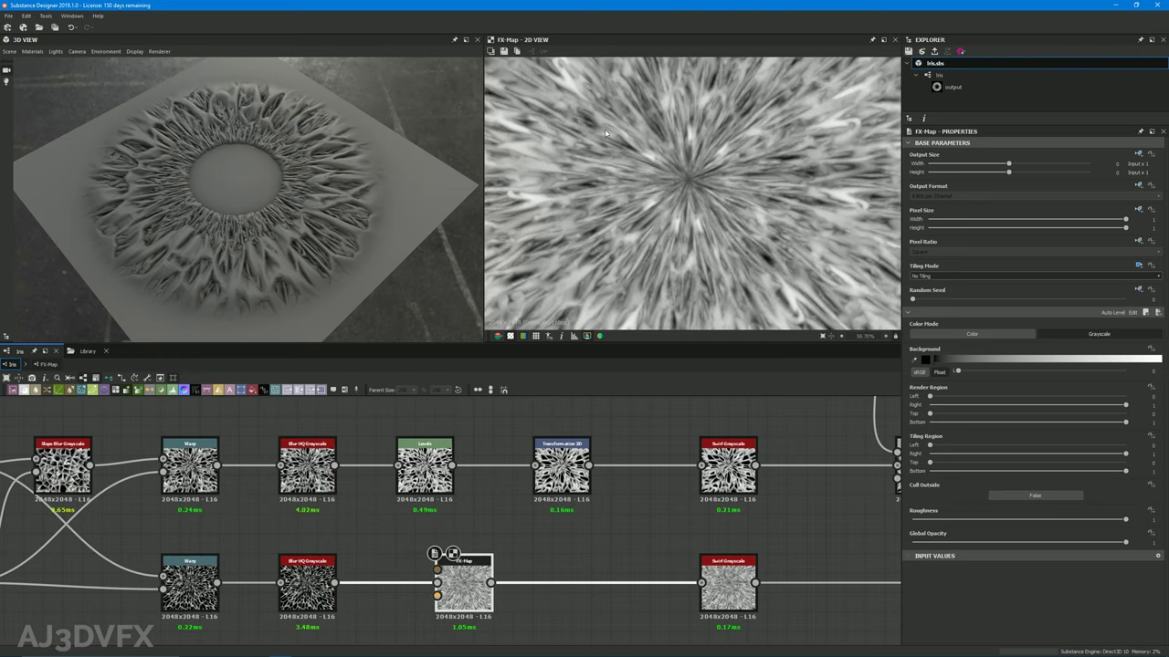
{"action": "scroll", "coordinate": [732, 209], "scroll_direction": "down", "scroll_amount": 2}
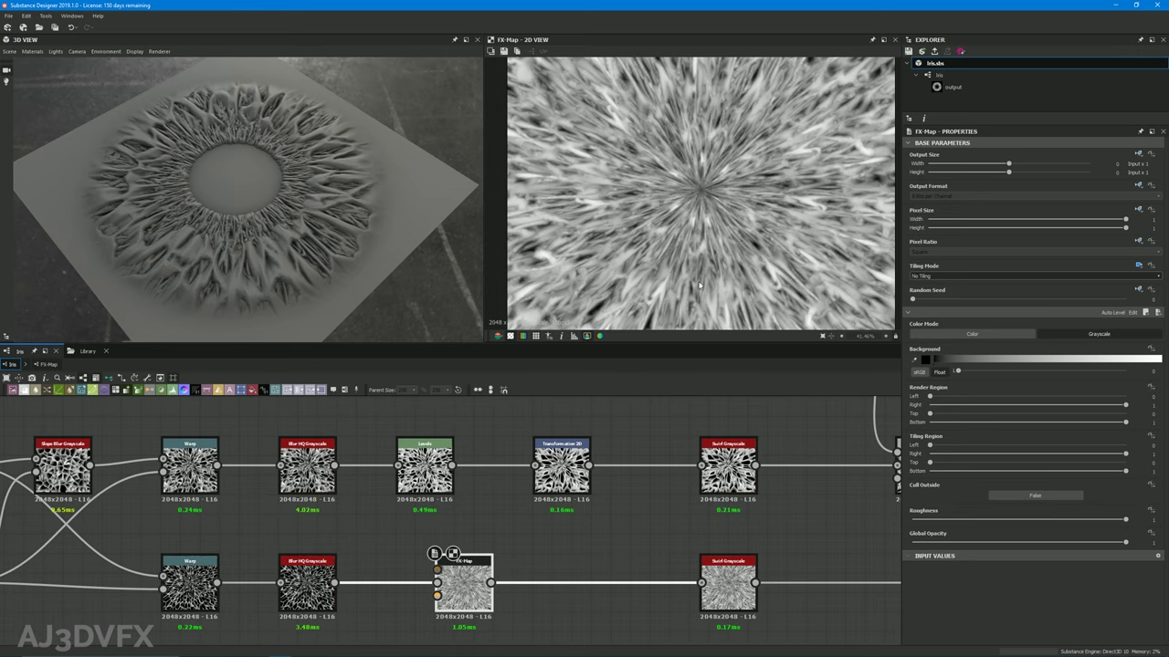
{"action": "scroll", "coordinate": [687, 208], "scroll_direction": "down", "scroll_amount": 1}
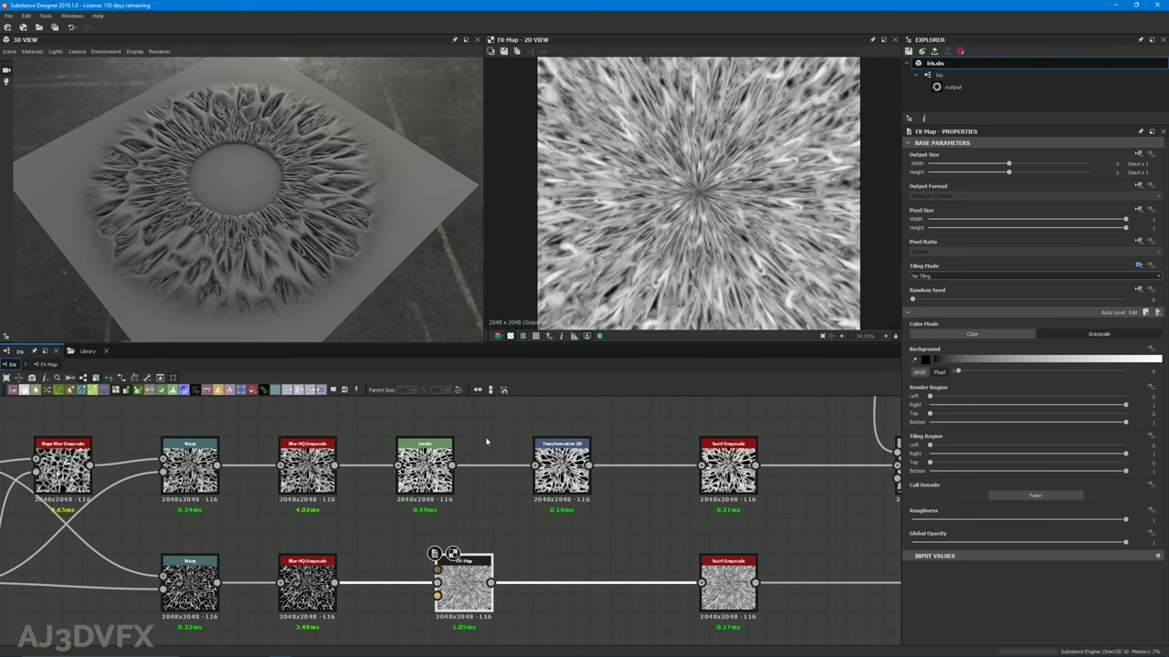
{"action": "middle_click_drag", "start_coordinate": [592, 544], "coordinate": [478, 546]}
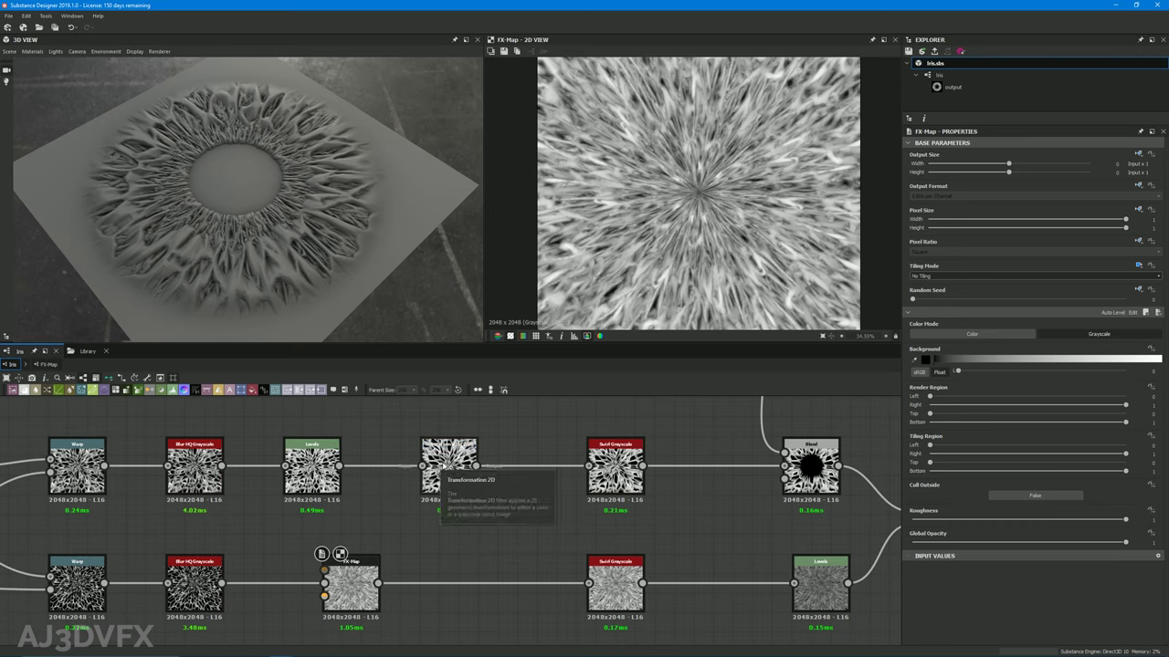
Display the output of the Transformation 2D node in the upper row with its whole tile in view
{"action": "double_click", "coordinate": [443, 466]}
{"action": "scroll", "coordinate": [735, 215], "scroll_direction": "down", "scroll_amount": 3}
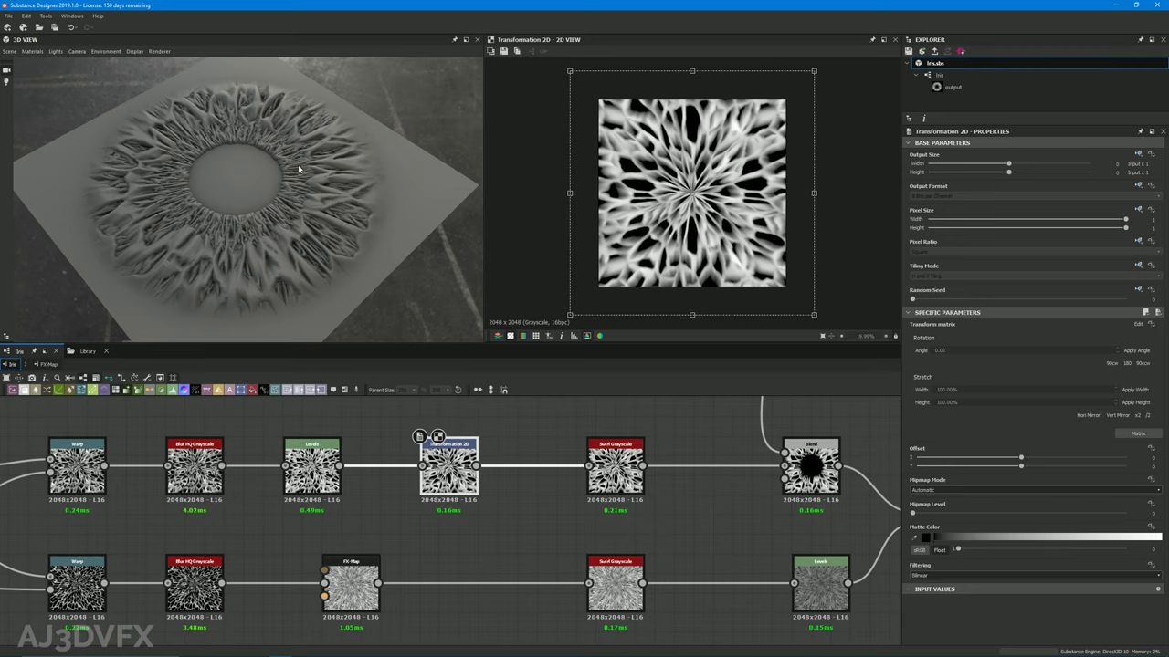
{"action": "middle_click_drag", "start_coordinate": [516, 525], "coordinate": [385, 527]}
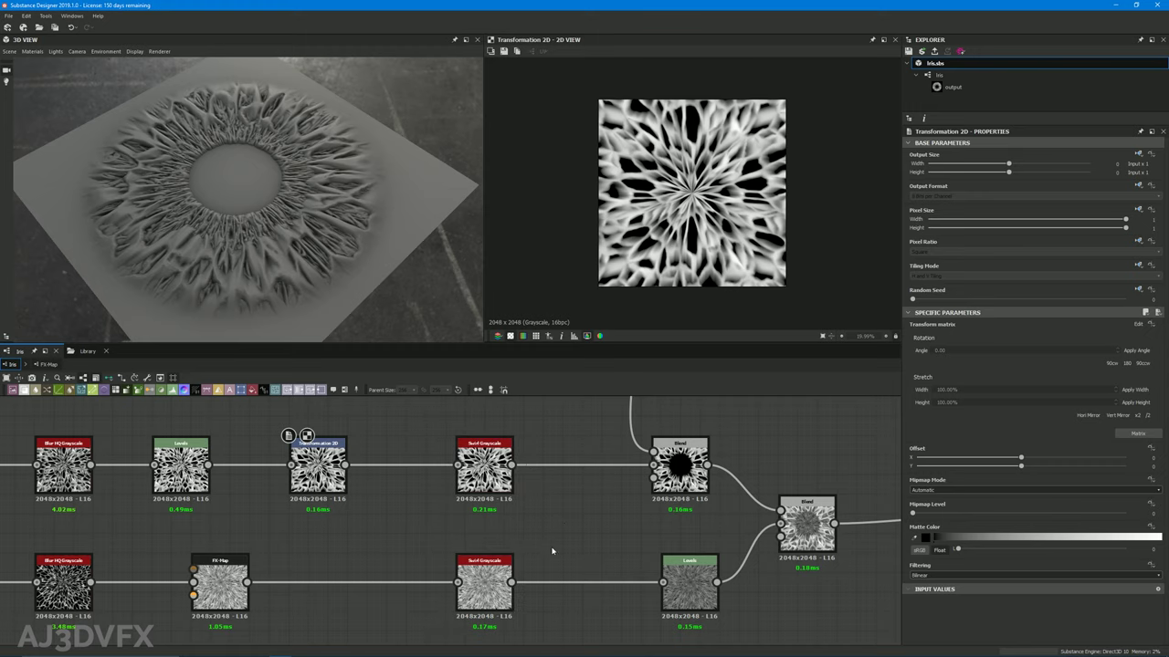
Display the output of the Blend node that subtracts the blurred disc from the upper fibre row
{"action": "middle_click_drag", "start_coordinate": [610, 524], "coordinate": [370, 572]}
{"action": "scroll", "coordinate": [342, 534], "scroll_direction": "down", "scroll_amount": 1}
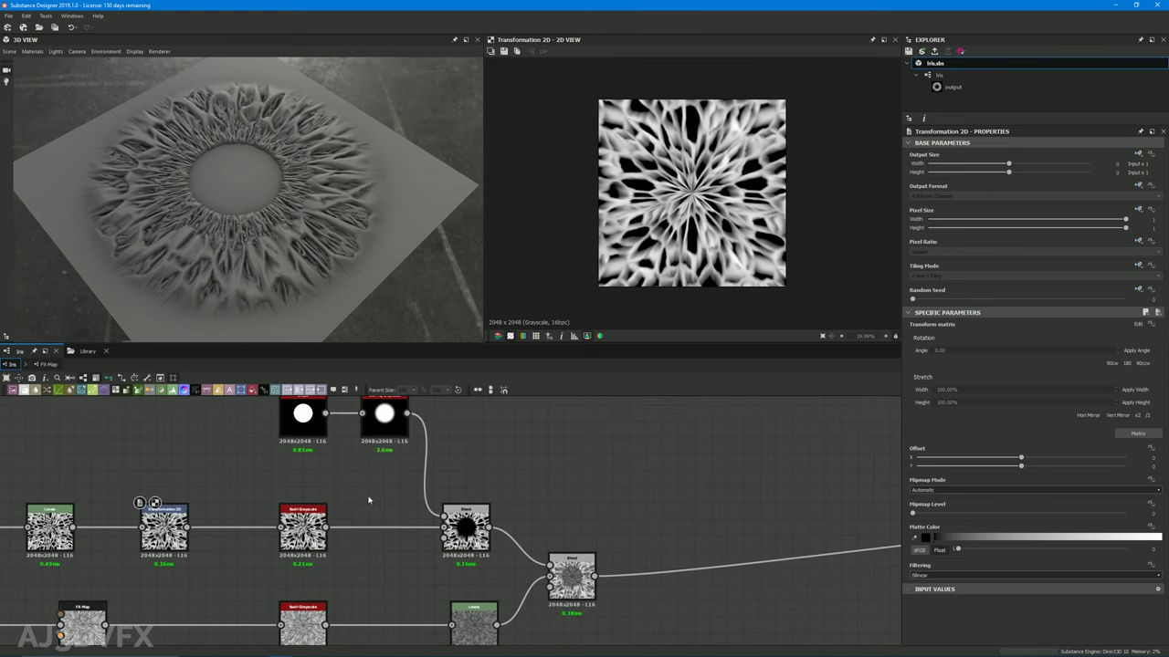
{"action": "mouse_move", "coordinate": [291, 476]}
{"action": "middle_mouse_down"}
{"action": "mouse_move", "coordinate": [334, 499]}
{"action": "mouse_move", "coordinate": [290, 474]}
{"action": "middle_mouse_up"}
{"action": "scroll", "coordinate": [363, 489], "scroll_direction": "down", "scroll_amount": 1}
{"action": "middle_click_drag", "start_coordinate": [363, 489], "coordinate": [413, 520]}
{"action": "scroll", "coordinate": [380, 519], "scroll_direction": "up", "scroll_amount": 2}
{"action": "double_click", "coordinate": [489, 570]}
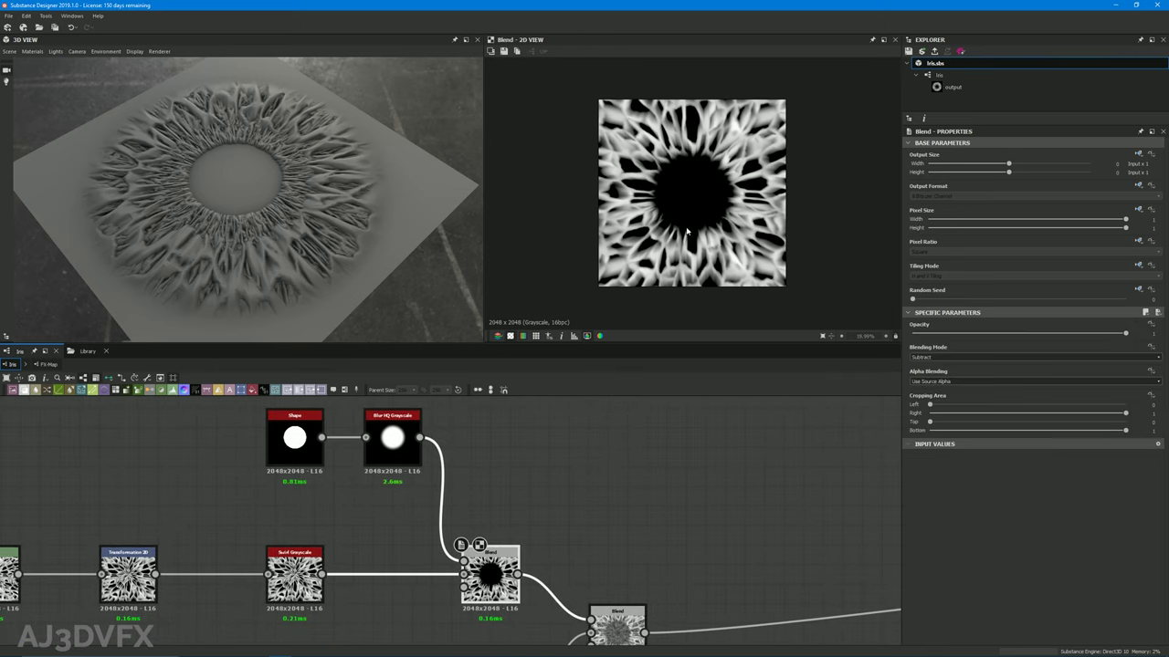
Examine the Blend node's dark centre more closely and compare it with the iris relief in the 3D view
{"action": "scroll", "coordinate": [706, 181], "scroll_direction": "up", "scroll_amount": 1}
{"action": "scroll", "coordinate": [303, 446], "scroll_direction": "up", "scroll_amount": 2}
{"action": "middle_click_drag", "start_coordinate": [327, 542], "coordinate": [272, 596]}
{"action": "middle_click_drag", "start_coordinate": [557, 515], "coordinate": [496, 344]}
{"action": "middle_click_drag", "start_coordinate": [556, 449], "coordinate": [514, 518]}
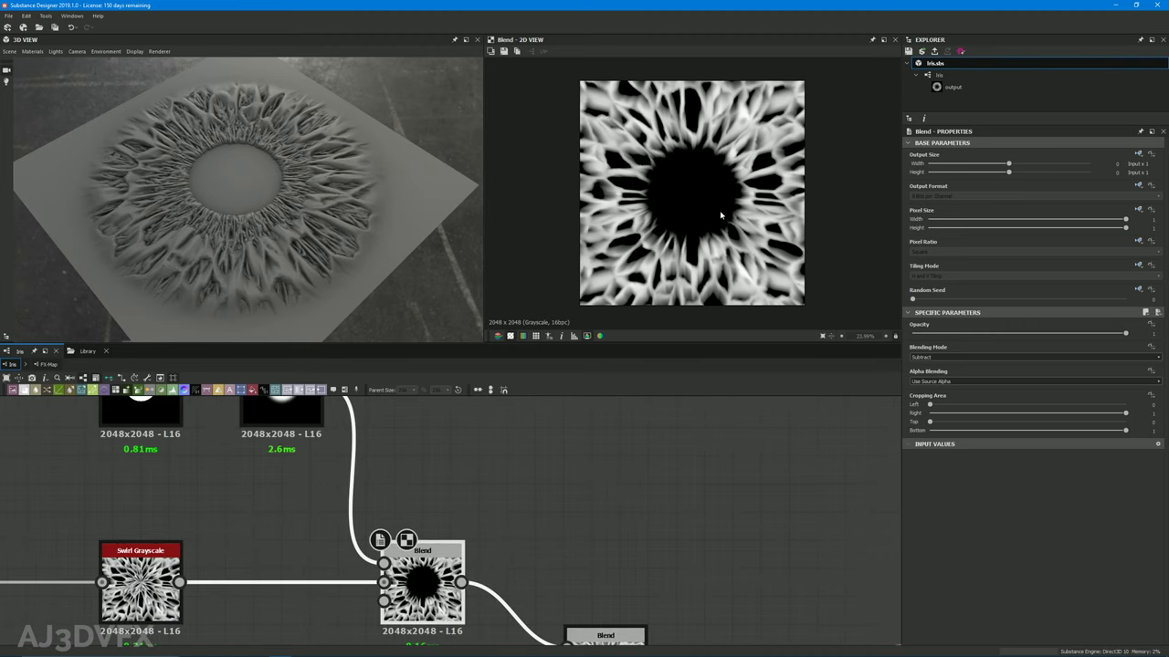
{"action": "left_click_drag", "start_coordinate": [240, 250], "coordinate": [304, 163]}
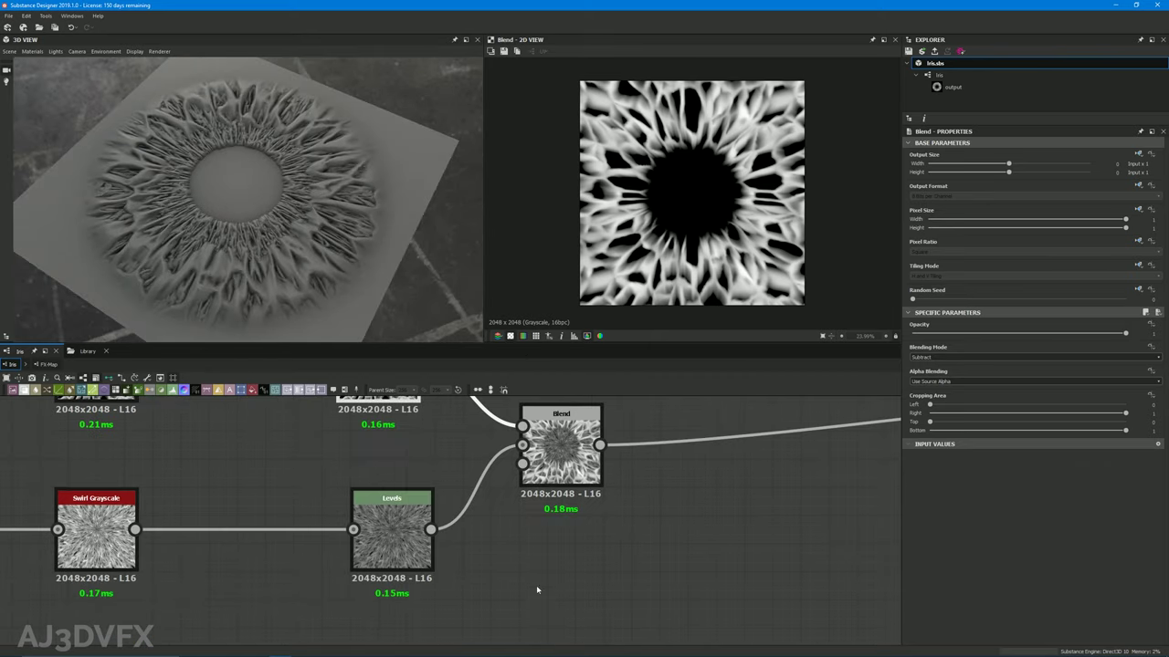
Display the output and histogram of the lower row's Levels node and inspect its fine radial streaks
{"action": "left_click", "coordinate": [393, 535]}
{"action": "double_click", "coordinate": [390, 534]}
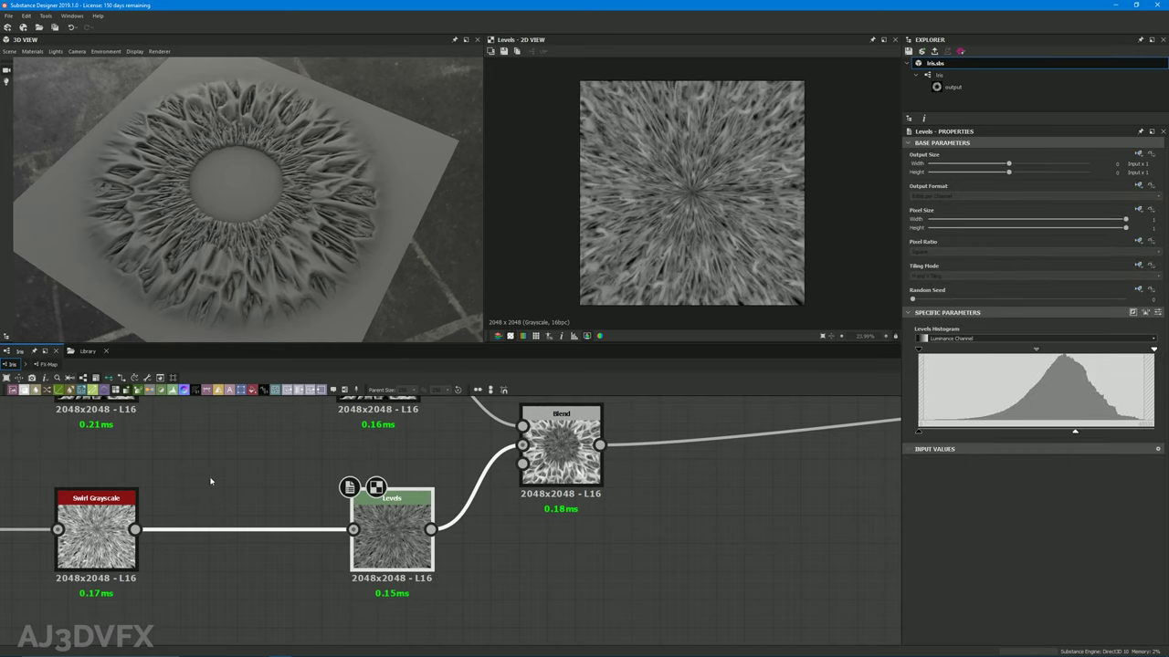
{"action": "middle_click_drag", "start_coordinate": [209, 499], "coordinate": [380, 501]}
{"action": "middle_click_drag", "start_coordinate": [448, 484], "coordinate": [326, 506]}
{"action": "left_click", "coordinate": [326, 506]}
{"action": "left_click", "coordinate": [448, 552]}
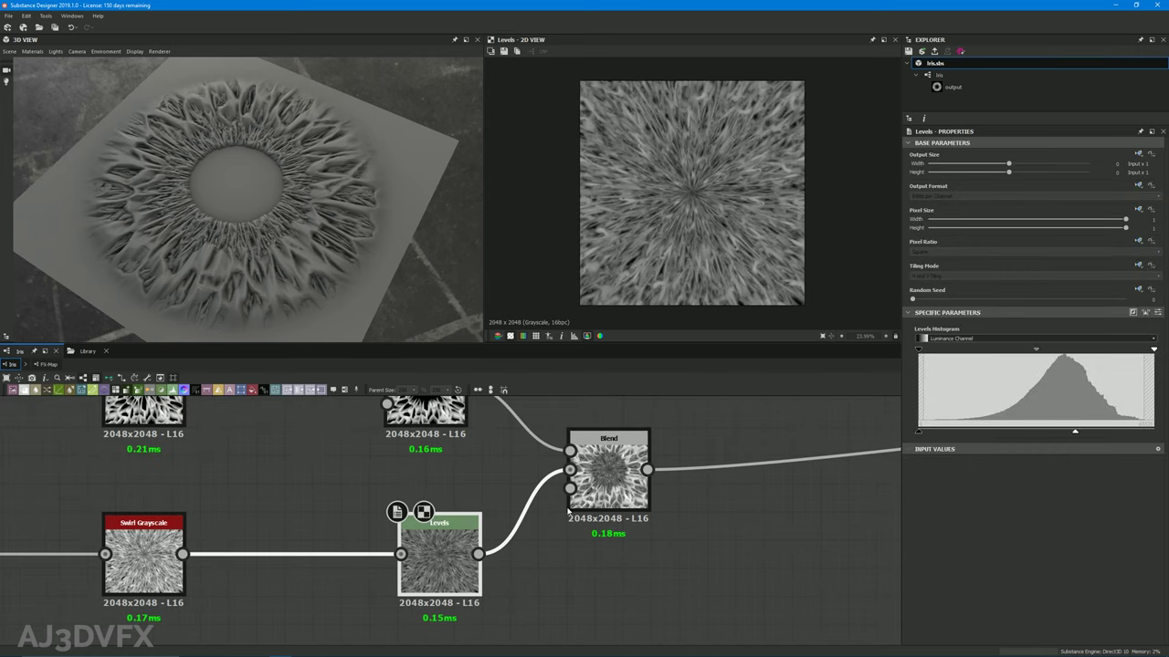
{"action": "scroll", "coordinate": [702, 189], "scroll_direction": "up", "scroll_amount": 3}
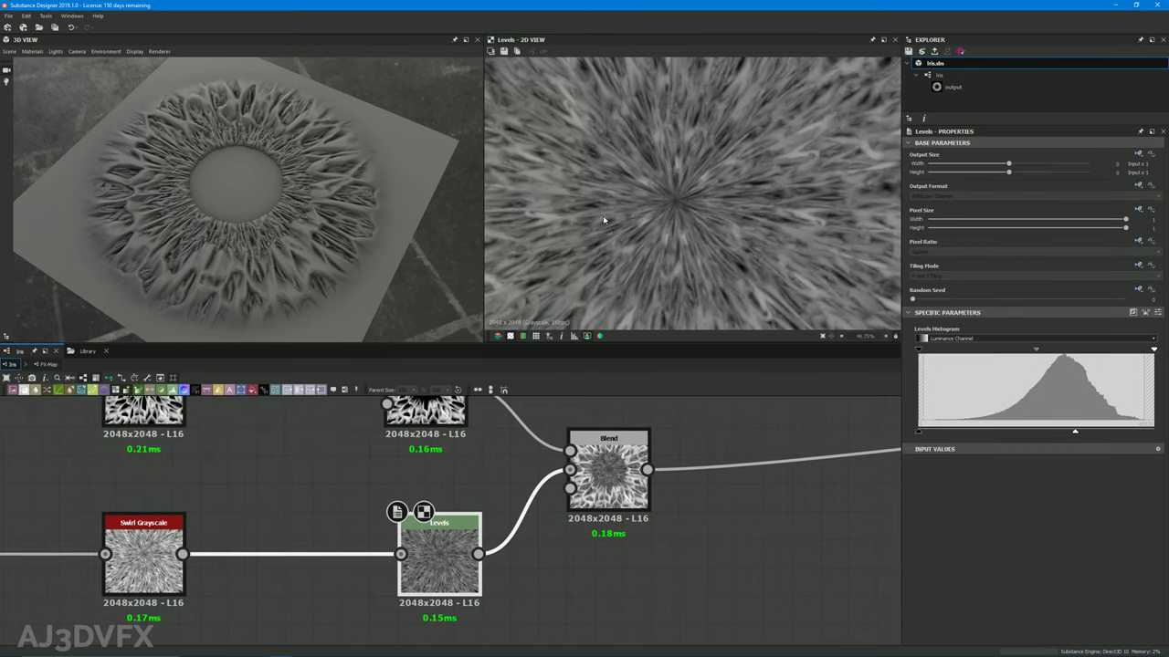
Display the Max (Lighten) Blend that merges the two fibre rows and compare it with the 3D iris
{"action": "double_click", "coordinate": [607, 461]}
{"action": "key", "text": "f"}
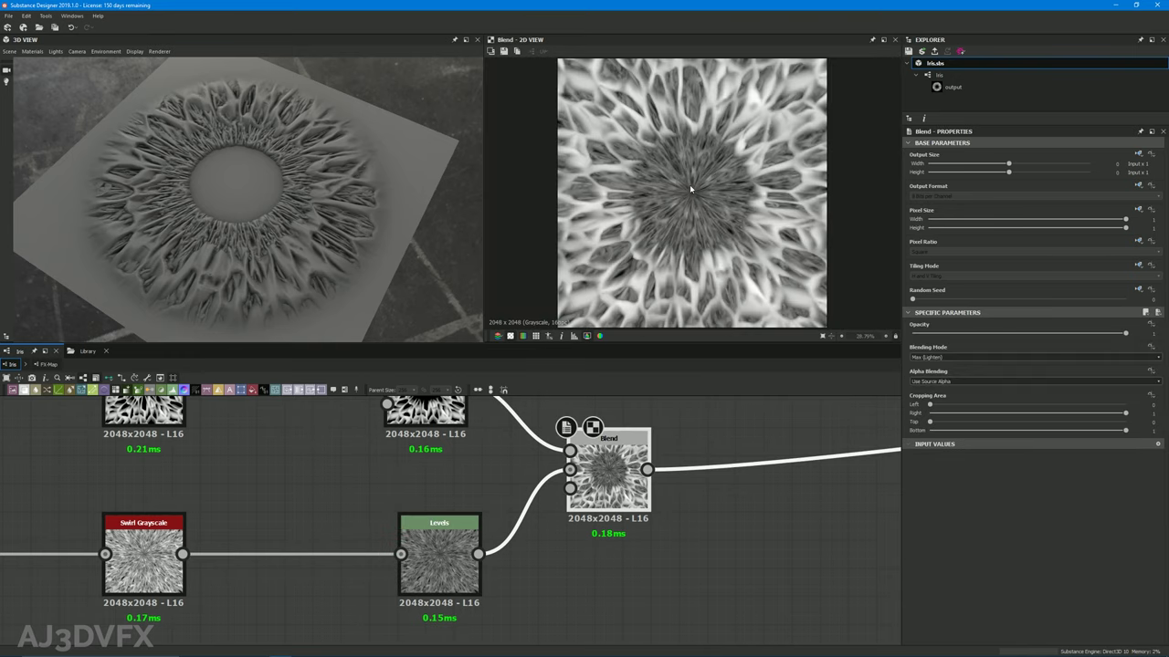
{"action": "scroll", "coordinate": [652, 214], "scroll_direction": "up", "scroll_amount": 1}
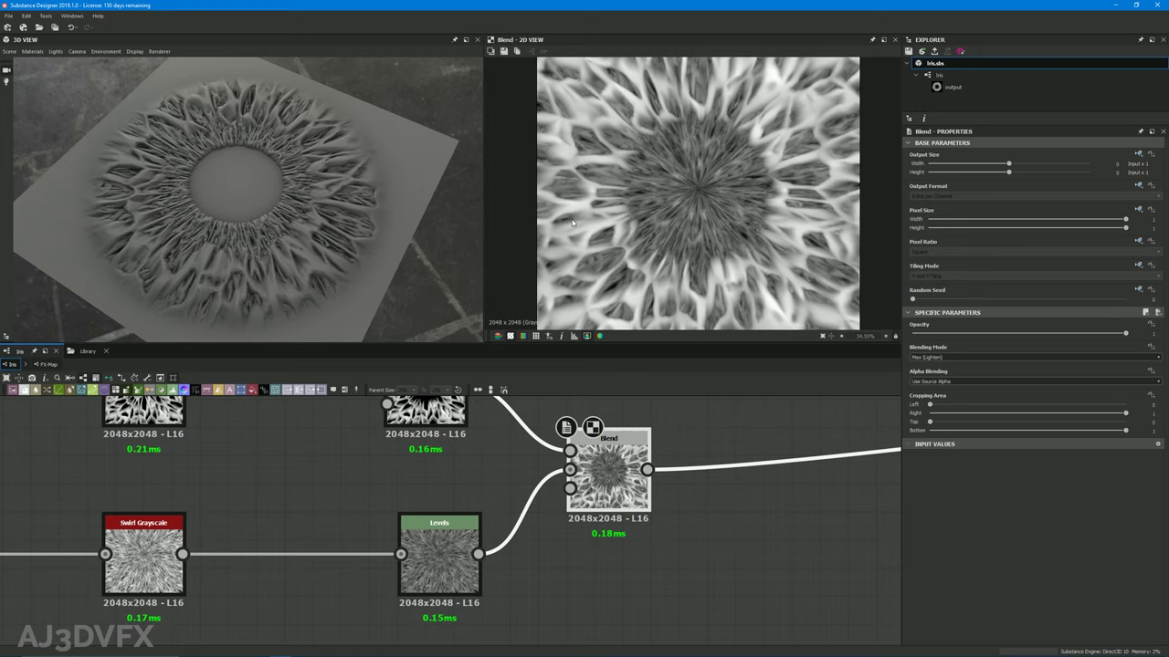
{"action": "left_click_drag", "start_coordinate": [321, 232], "coordinate": [283, 244]}
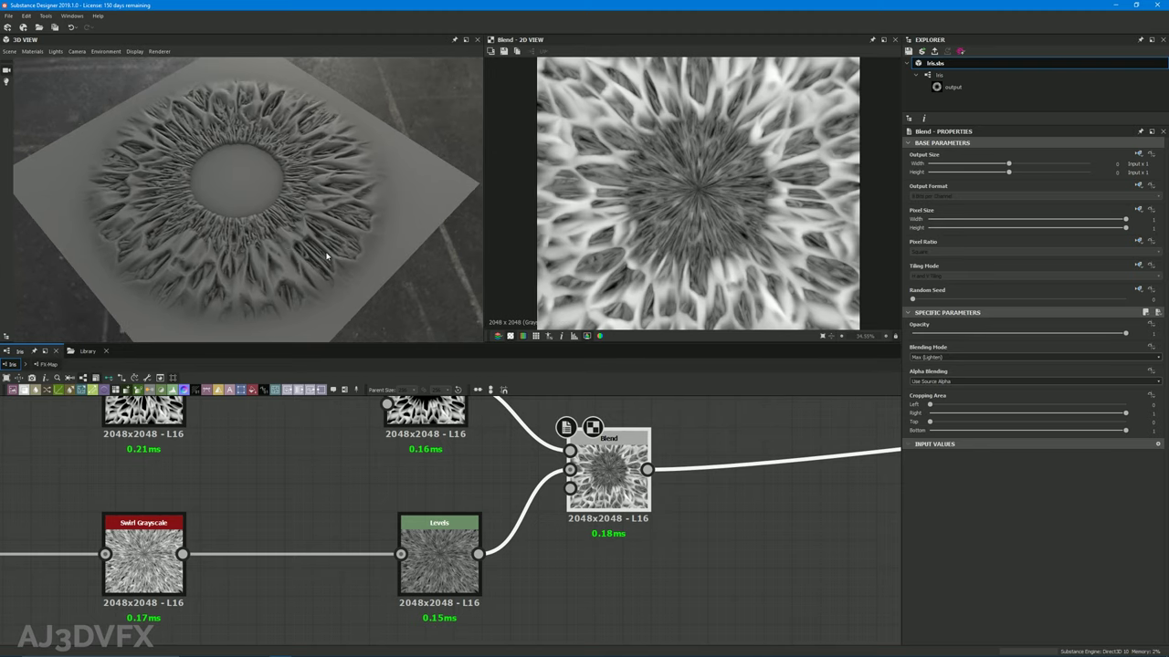
Display the first Blend in the Edges frame and inspect the iris's soft outer edge
{"action": "middle_click_drag", "start_coordinate": [762, 428], "coordinate": [589, 485]}
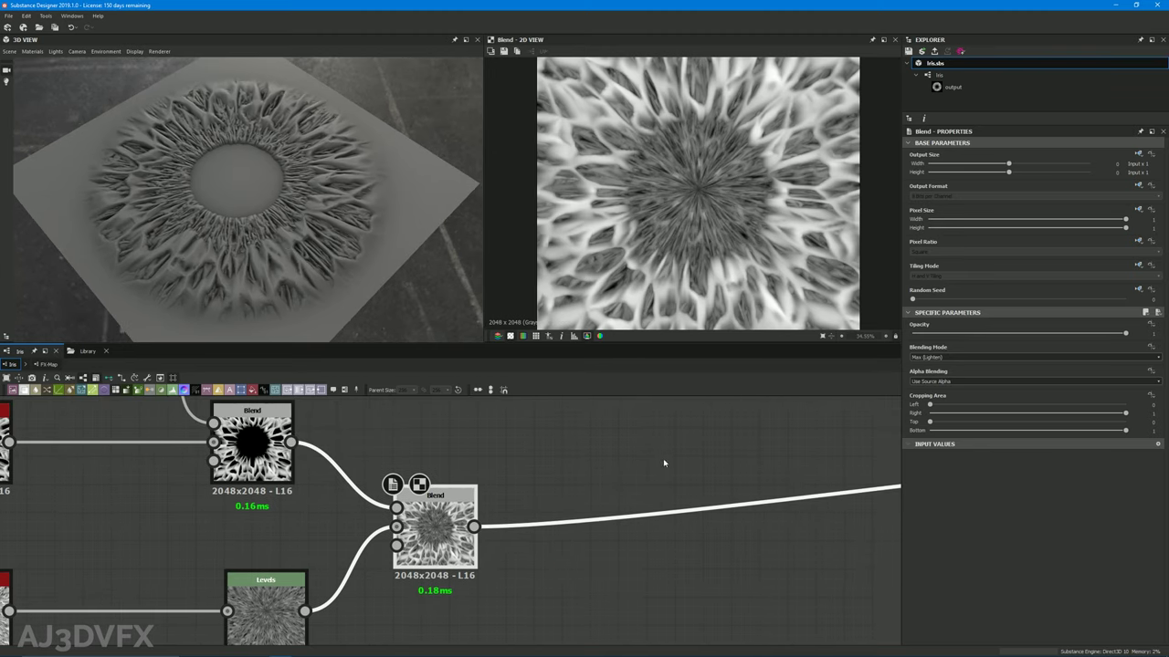
{"action": "scroll", "coordinate": [664, 463], "scroll_direction": "down", "scroll_amount": 5}
{"action": "middle_click_drag", "start_coordinate": [730, 507], "coordinate": [274, 532]}
{"action": "scroll", "coordinate": [347, 529], "scroll_direction": "down", "scroll_amount": 3}
{"action": "scroll", "coordinate": [326, 496], "scroll_direction": "up", "scroll_amount": 2}
{"action": "scroll", "coordinate": [274, 532], "scroll_direction": "up", "scroll_amount": 1}
{"action": "middle_click_drag", "start_coordinate": [350, 491], "coordinate": [305, 472]}
{"action": "scroll", "coordinate": [411, 502], "scroll_direction": "up", "scroll_amount": 1}
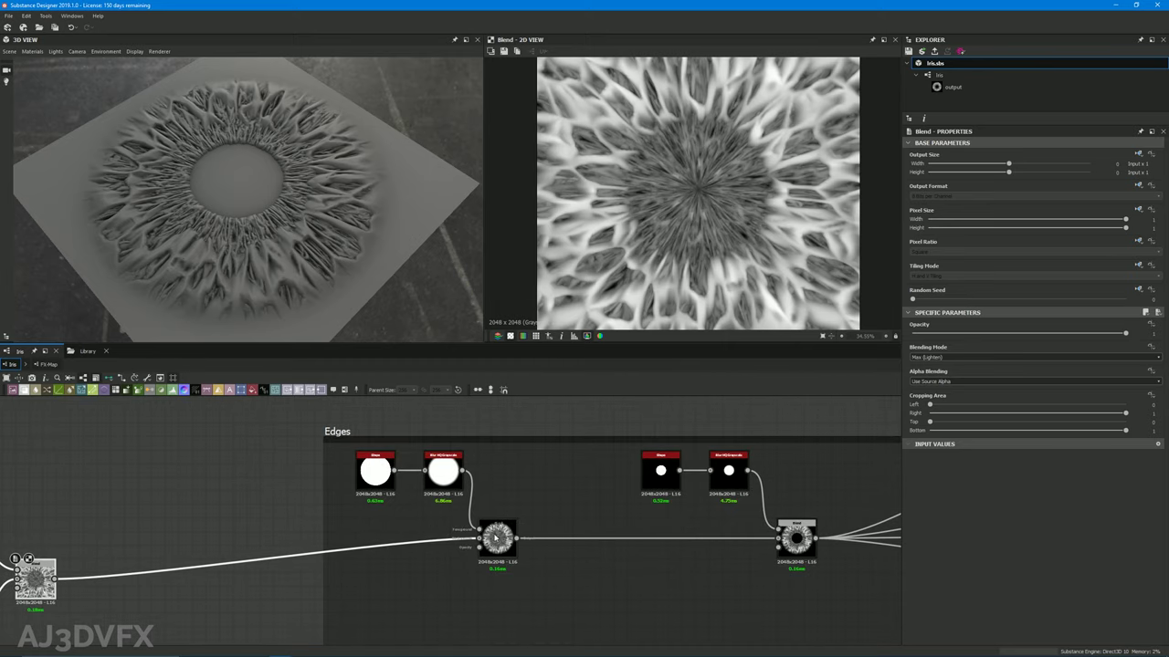
{"action": "double_click", "coordinate": [495, 539]}
{"action": "scroll", "coordinate": [643, 168], "scroll_direction": "down", "scroll_amount": 2}
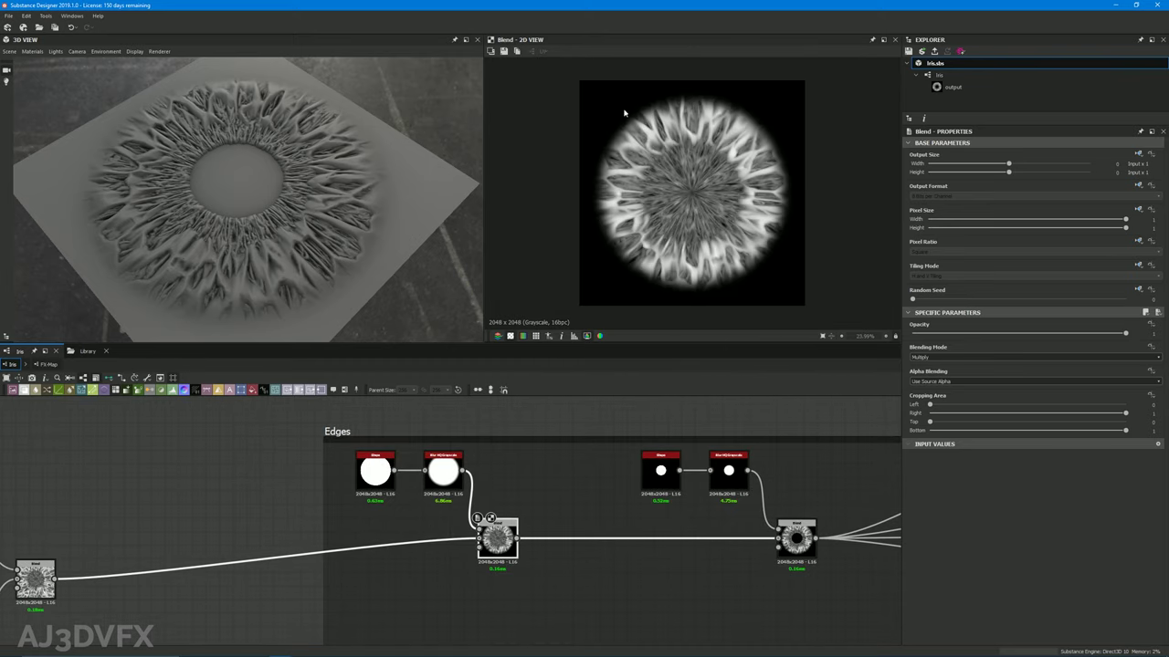
{"action": "scroll", "coordinate": [610, 239], "scroll_direction": "up", "scroll_amount": 2}
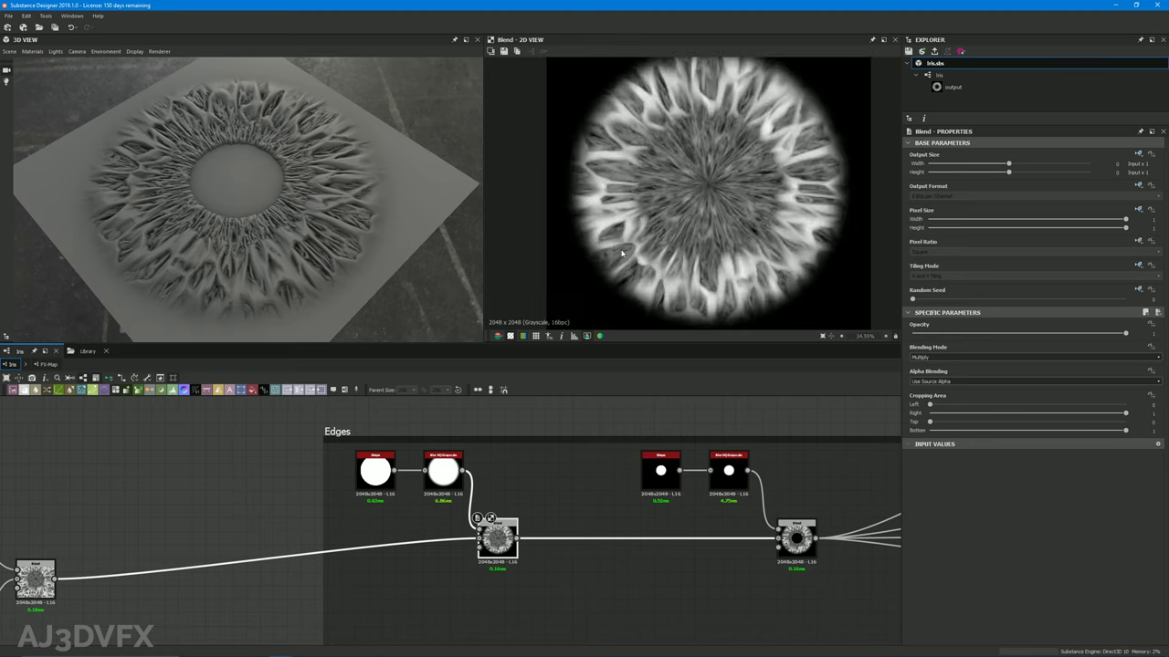
{"action": "scroll", "coordinate": [620, 247], "scroll_direction": "down", "scroll_amount": 2}
Display the second Blend in the Edges frame and inspect the pupil edge in the texture and the 3D iris
{"action": "middle_click_drag", "start_coordinate": [586, 519], "coordinate": [425, 522]}
{"action": "double_click", "coordinate": [623, 533]}
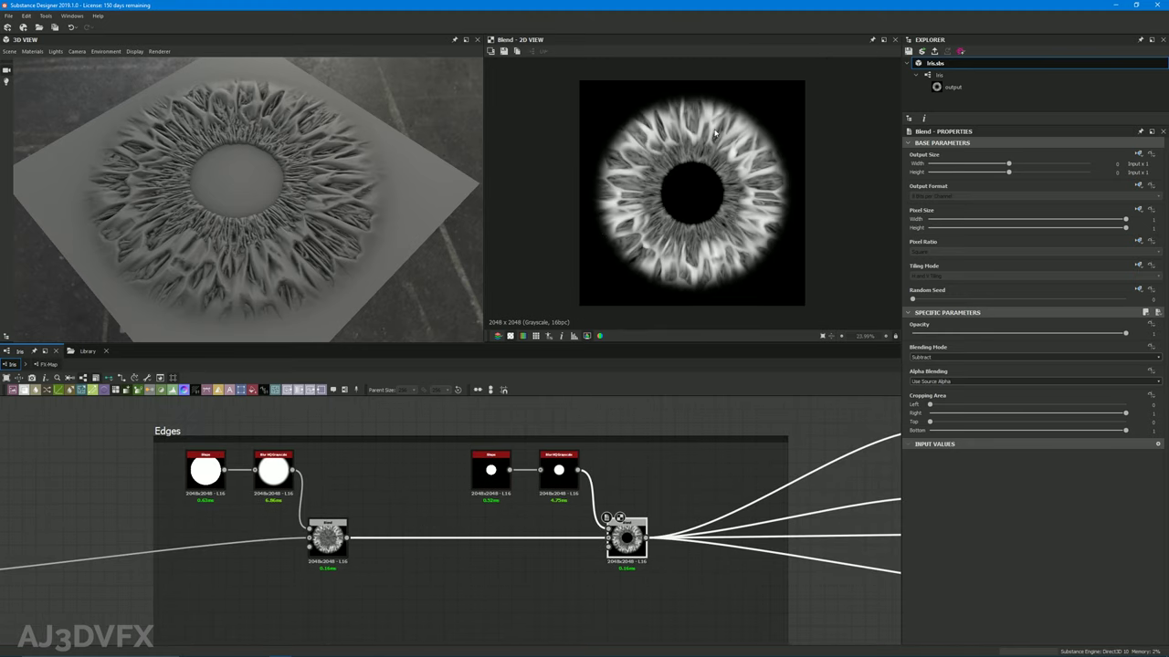
{"action": "scroll", "coordinate": [690, 197], "scroll_direction": "up", "scroll_amount": 3}
{"action": "scroll", "coordinate": [709, 126], "scroll_direction": "up", "scroll_amount": 5}
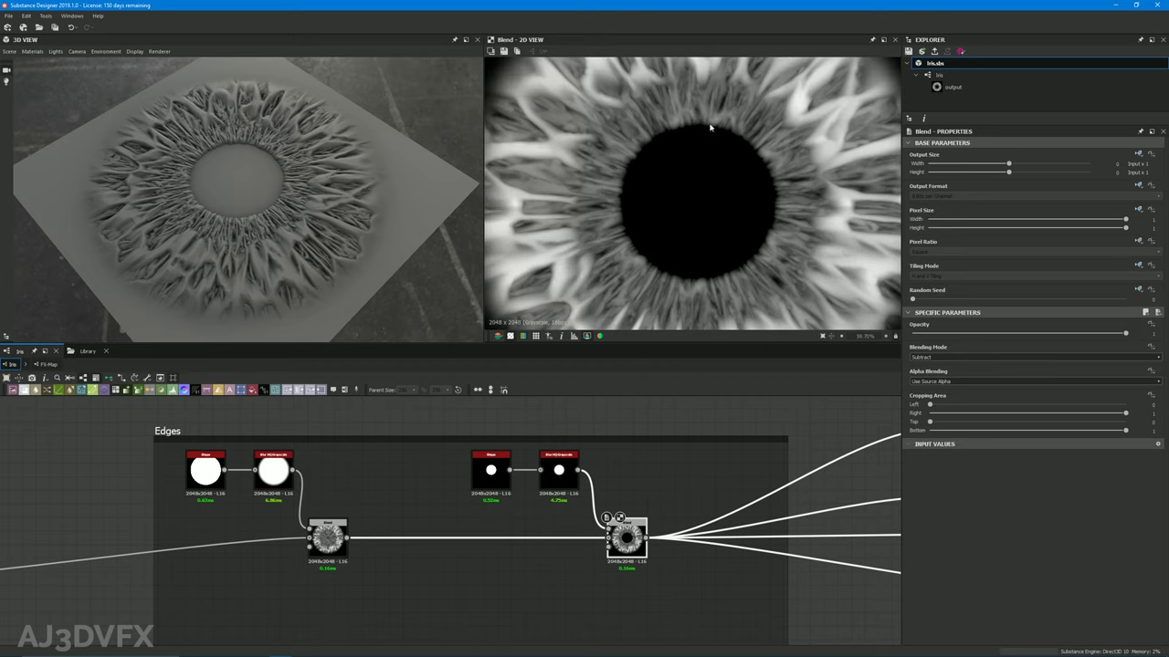
{"action": "middle_click_drag", "start_coordinate": [593, 236], "coordinate": [575, 199]}
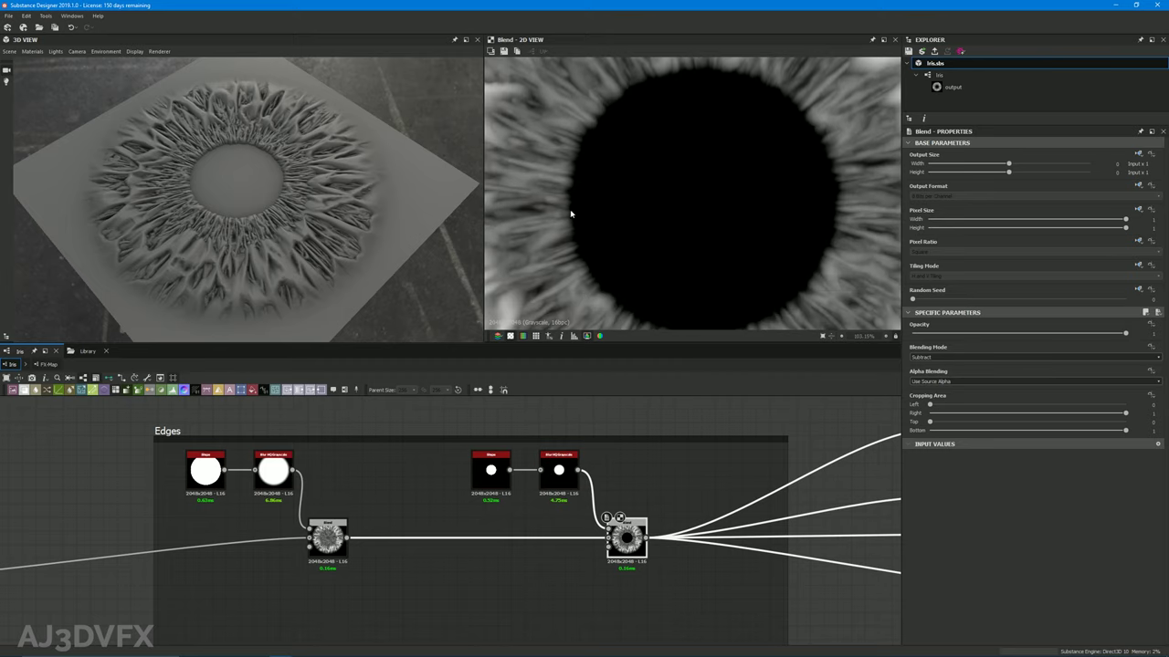
{"action": "left_click_drag", "start_coordinate": [222, 208], "coordinate": [274, 241]}
{"action": "scroll", "coordinate": [668, 195], "scroll_direction": "down", "scroll_amount": 8}
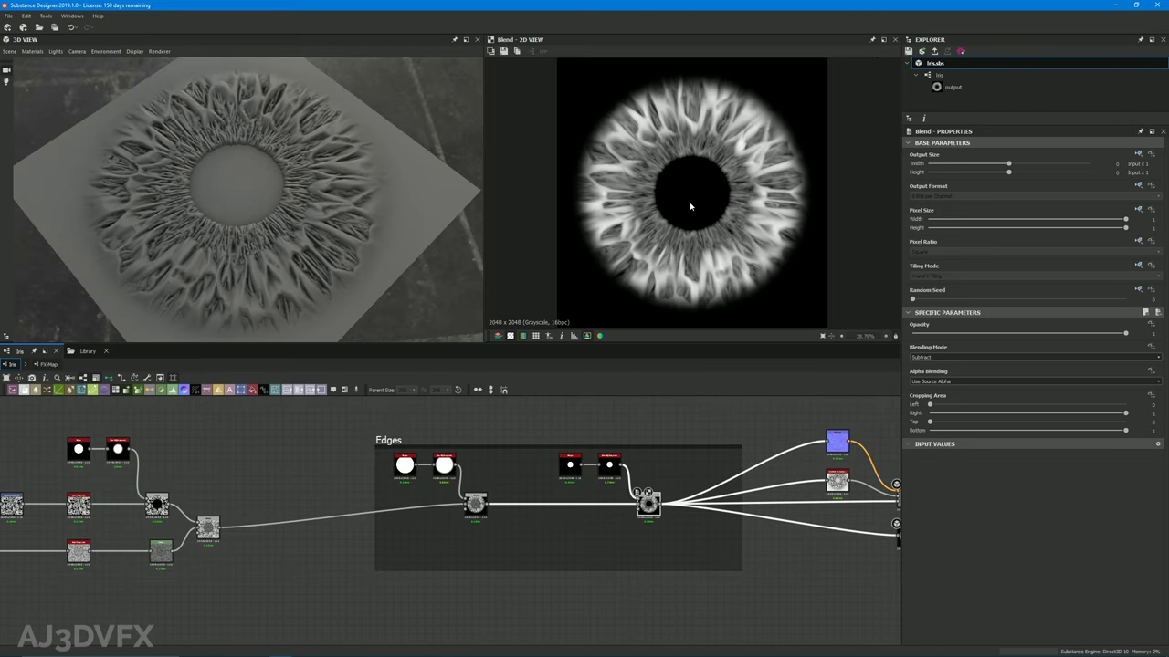
Review the whole graph from the Core Shape frame through the fibre rows to the Edges frame and final outputs
{"action": "scroll", "coordinate": [689, 202], "scroll_direction": "up", "scroll_amount": 2}
{"action": "scroll", "coordinate": [689, 202], "scroll_direction": "down", "scroll_amount": 3}
{"action": "scroll", "coordinate": [697, 229], "scroll_direction": "up", "scroll_amount": 1}
{"action": "middle_click_drag", "start_coordinate": [248, 479], "coordinate": [725, 494]}
{"action": "scroll", "coordinate": [428, 477], "scroll_direction": "down", "scroll_amount": 3}
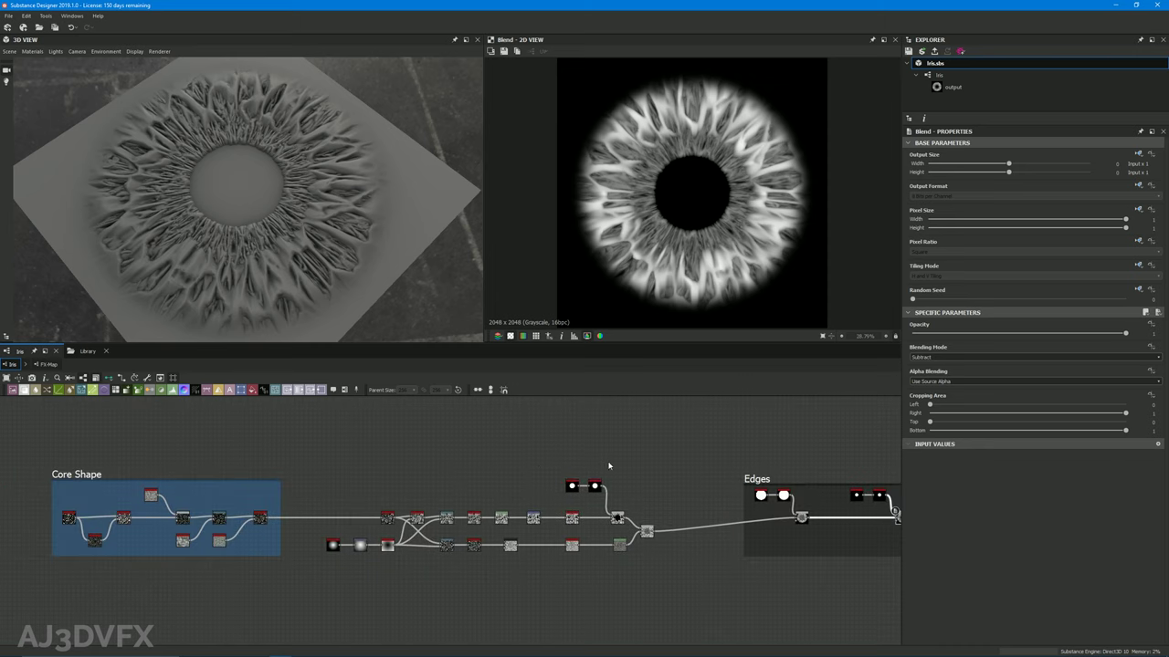
{"action": "middle_click_drag", "start_coordinate": [656, 456], "coordinate": [497, 459]}
{"action": "scroll", "coordinate": [665, 209], "scroll_direction": "down", "scroll_amount": 2}
{"action": "scroll", "coordinate": [674, 208], "scroll_direction": "up", "scroll_amount": 2}
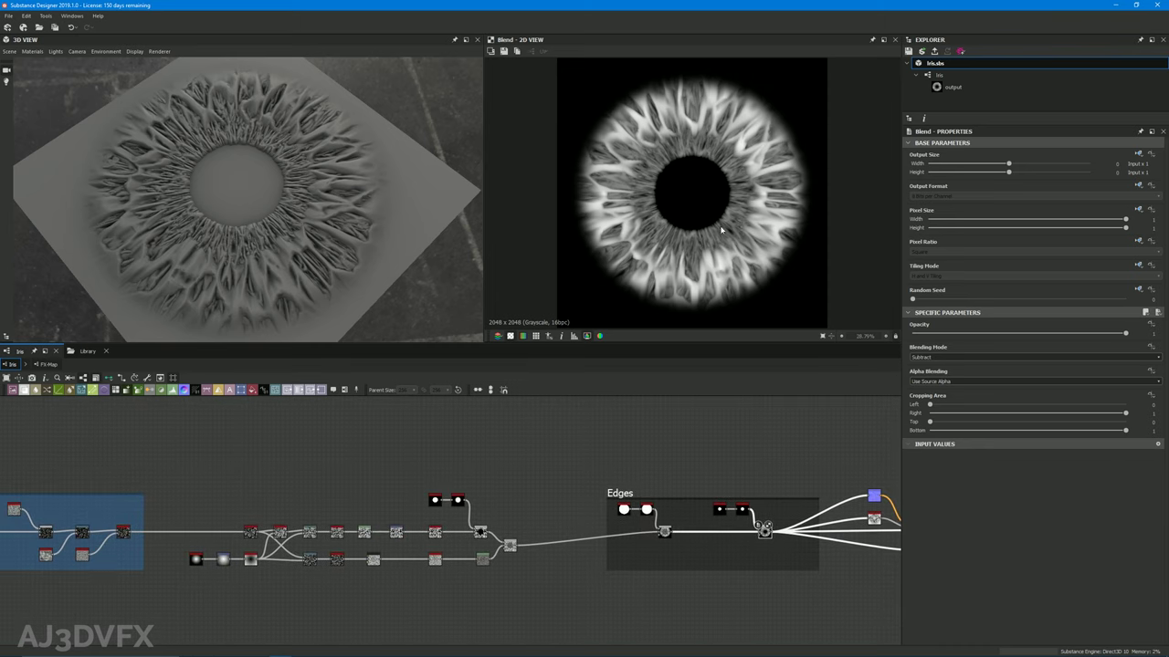
{"action": "middle_click_drag", "start_coordinate": [360, 439], "coordinate": [435, 473]}
{"action": "middle_click_drag", "start_coordinate": [677, 452], "coordinate": [390, 469]}
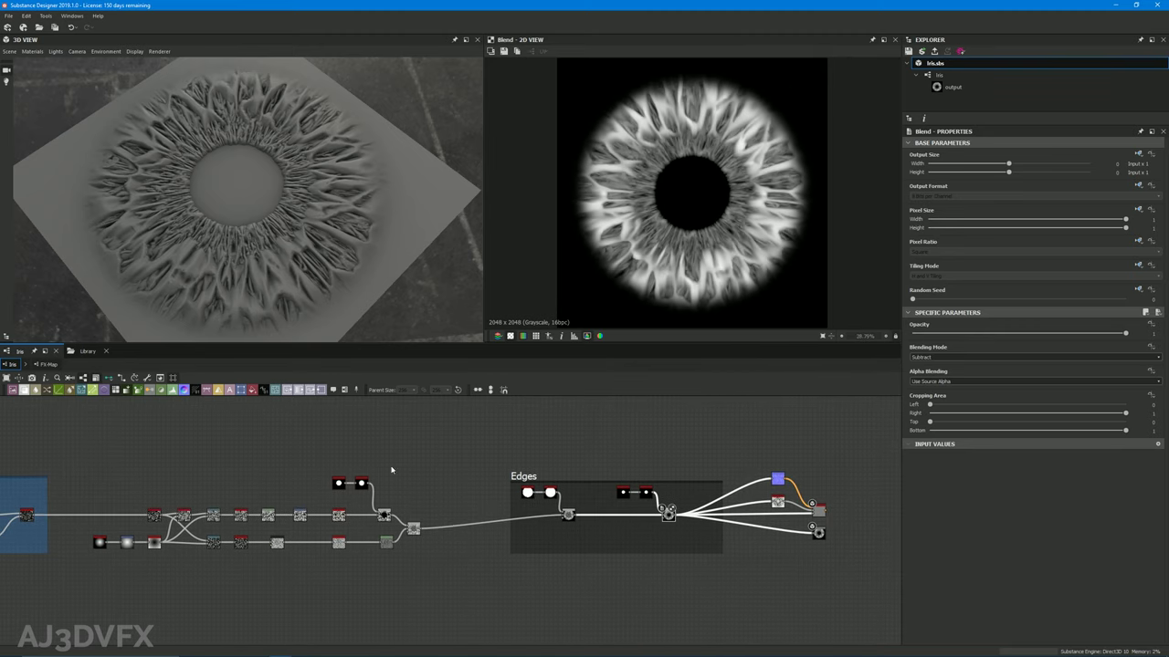
Examine the final material nodes after the Edges frame and view the 3D iris from a lower angle
{"action": "scroll", "coordinate": [763, 477], "scroll_direction": "up", "scroll_amount": 3}
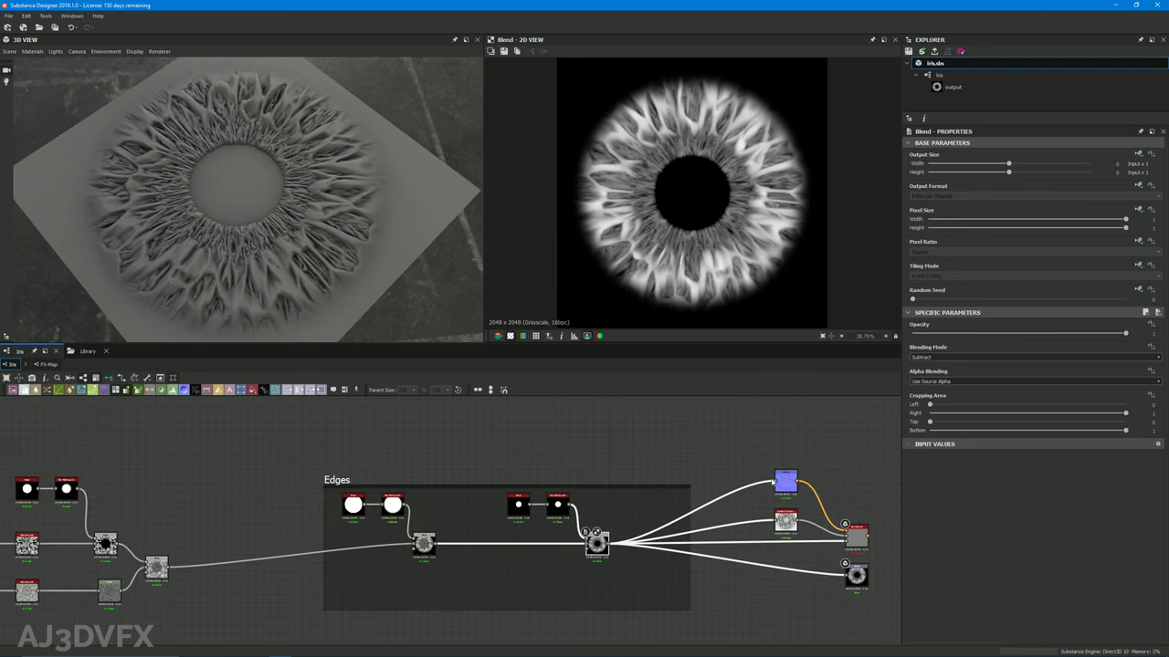
{"action": "middle_click_drag", "start_coordinate": [704, 463], "coordinate": [553, 466]}
{"action": "scroll", "coordinate": [691, 500], "scroll_direction": "up", "scroll_amount": 3}
{"action": "middle_click_drag", "start_coordinate": [453, 419], "coordinate": [448, 418]}
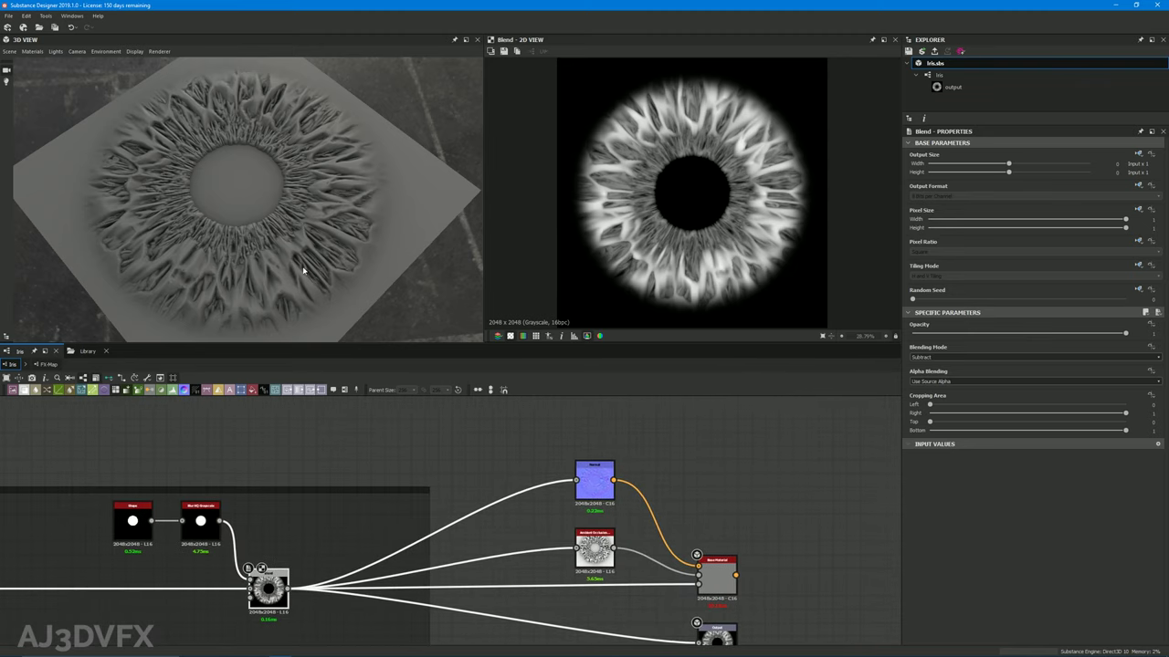
{"action": "left_click_drag", "start_coordinate": [304, 271], "coordinate": [294, 241]}
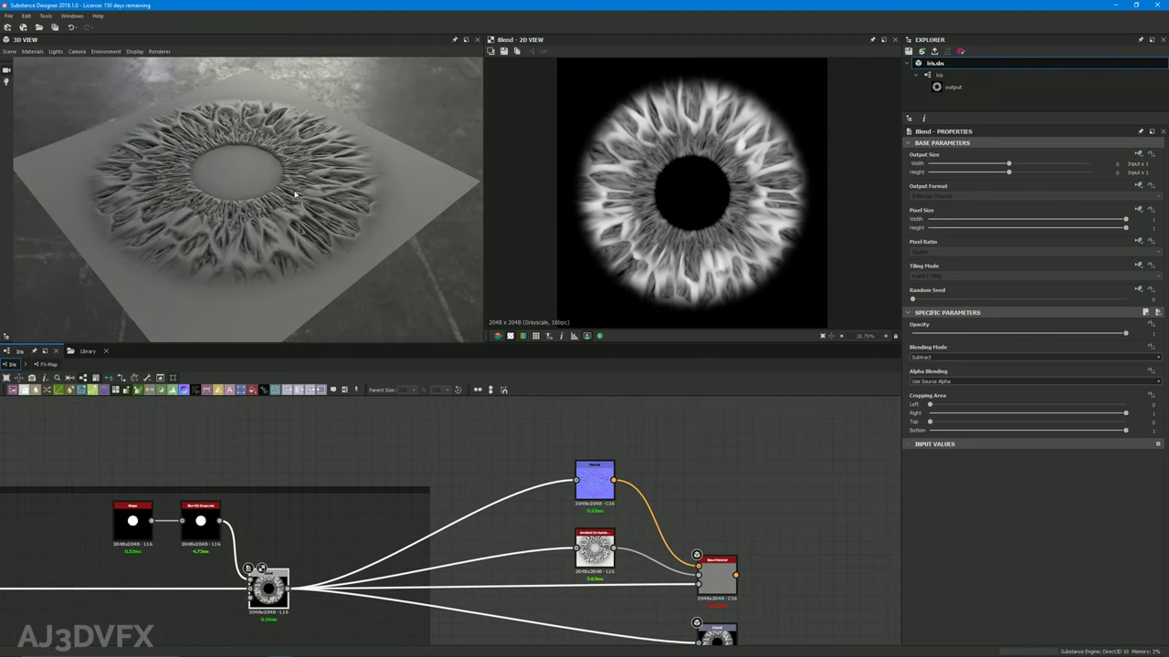
{"action": "left_click_drag", "start_coordinate": [294, 193], "coordinate": [253, 206]}
{"action": "scroll", "coordinate": [808, 473], "scroll_direction": "down", "scroll_amount": 3}
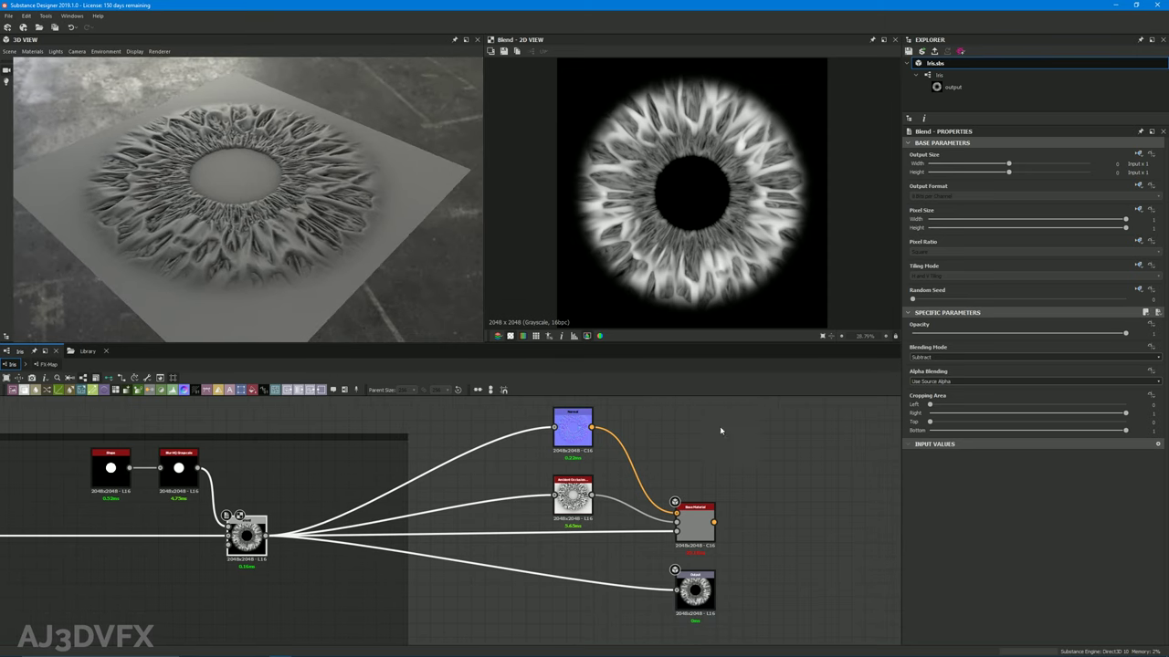
Move the Output node slightly farther below the Base Material node and clear the selection
{"action": "left_click_drag", "start_coordinate": [704, 554], "coordinate": [704, 563]}
{"action": "left_click", "coordinate": [649, 625]}
{"action": "middle_click_drag", "start_coordinate": [552, 439], "coordinate": [547, 454]}
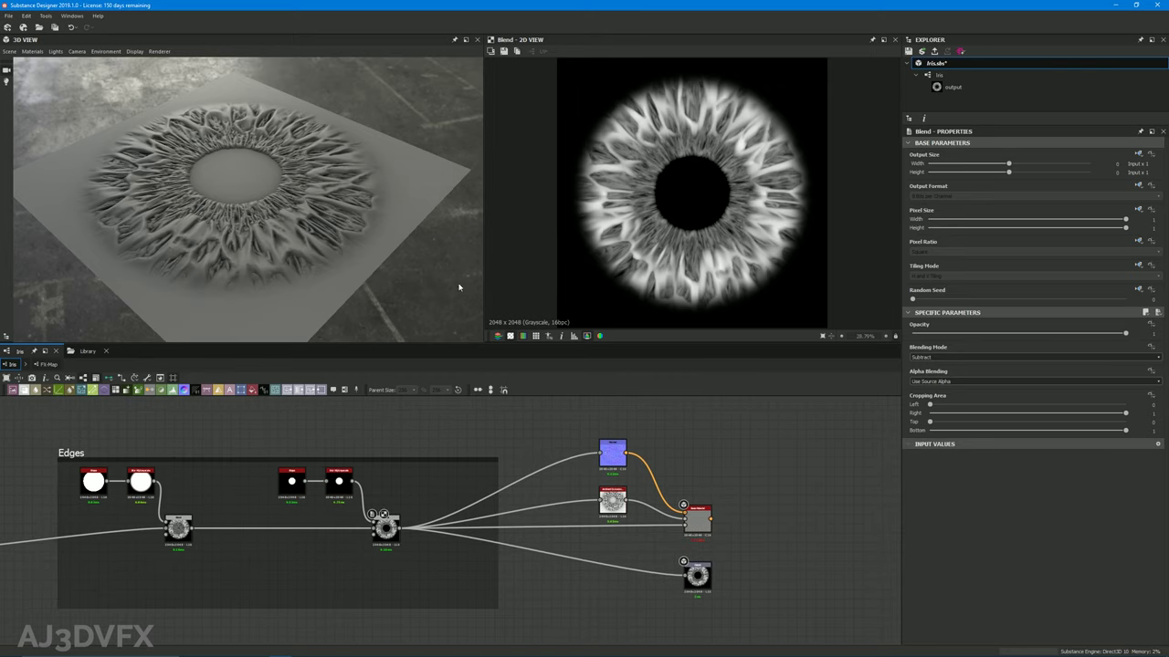
Show the Base Material node's properties and display the Normal and ambient occlusion outputs that feed it
{"action": "scroll", "coordinate": [738, 484], "scroll_direction": "up", "scroll_amount": 2}
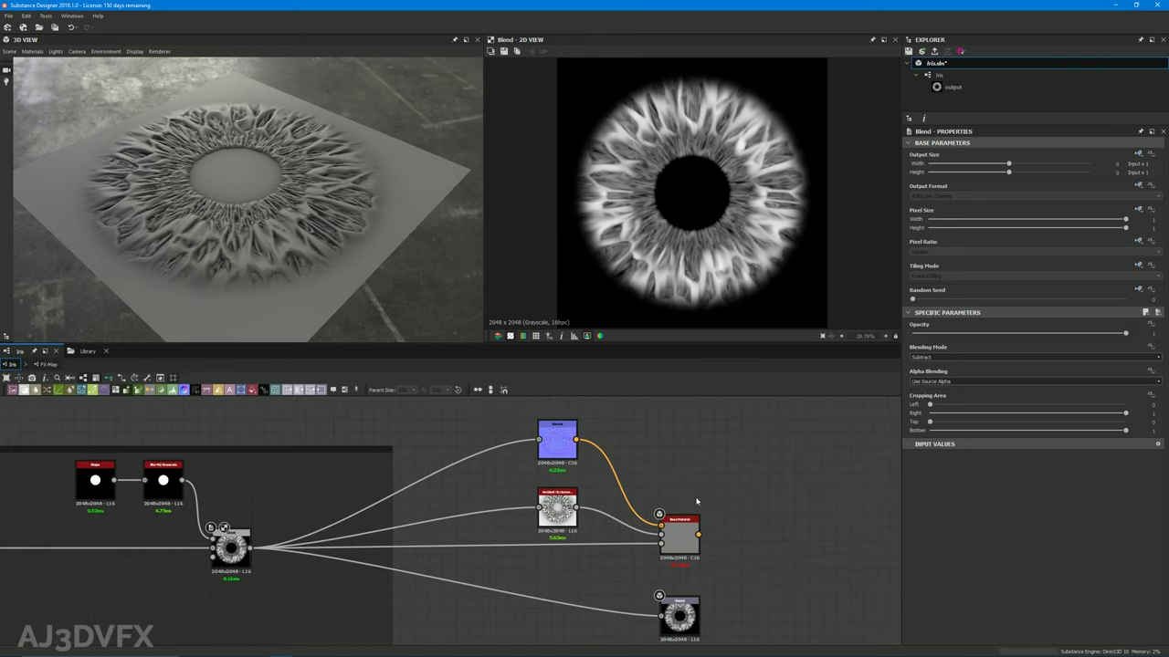
{"action": "left_click", "coordinate": [665, 558]}
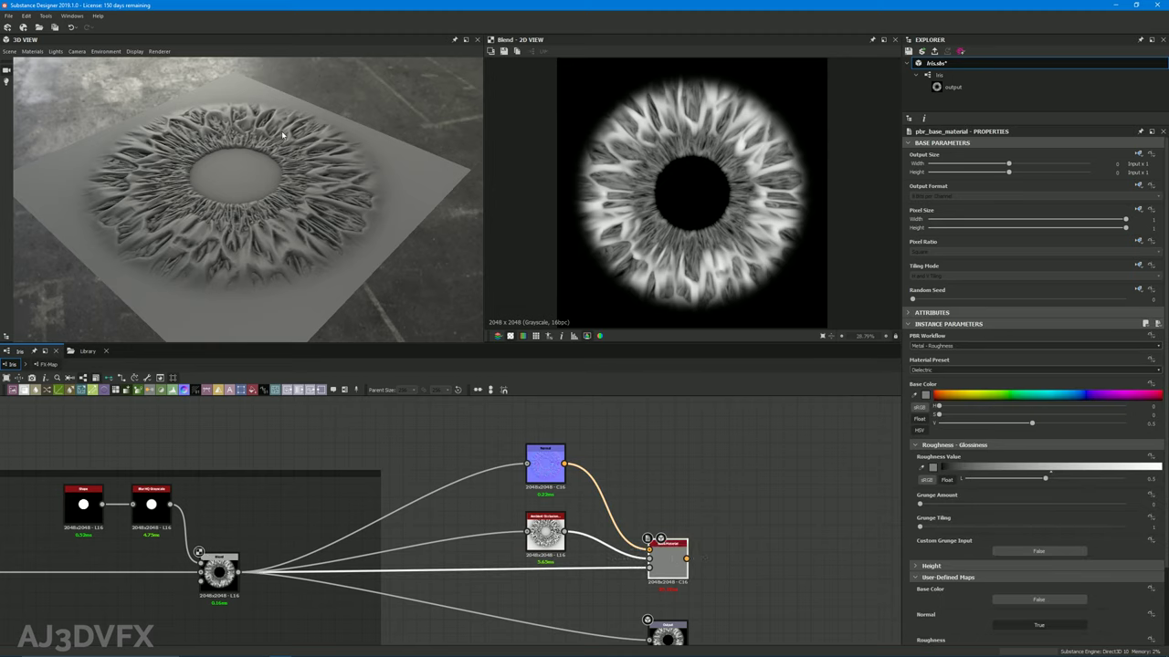
{"action": "double_click", "coordinate": [545, 464]}
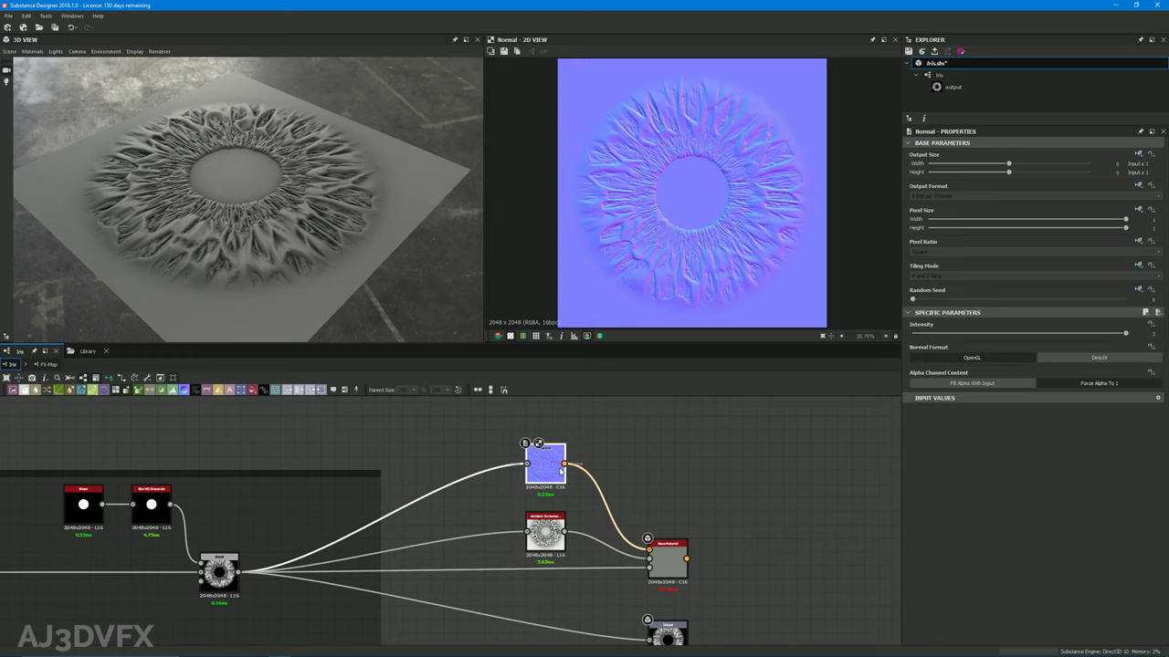
{"action": "double_click", "coordinate": [545, 534]}
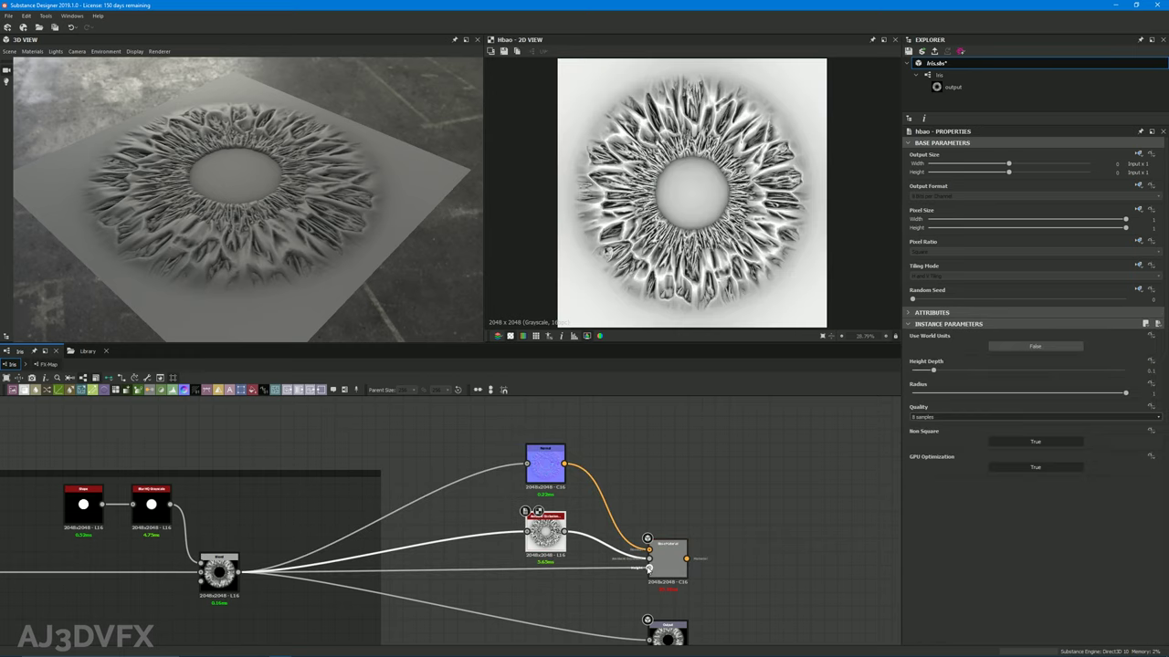
Display the Base Material's base colour and the Output node's height map with its attributes
{"action": "double_click", "coordinate": [664, 565]}
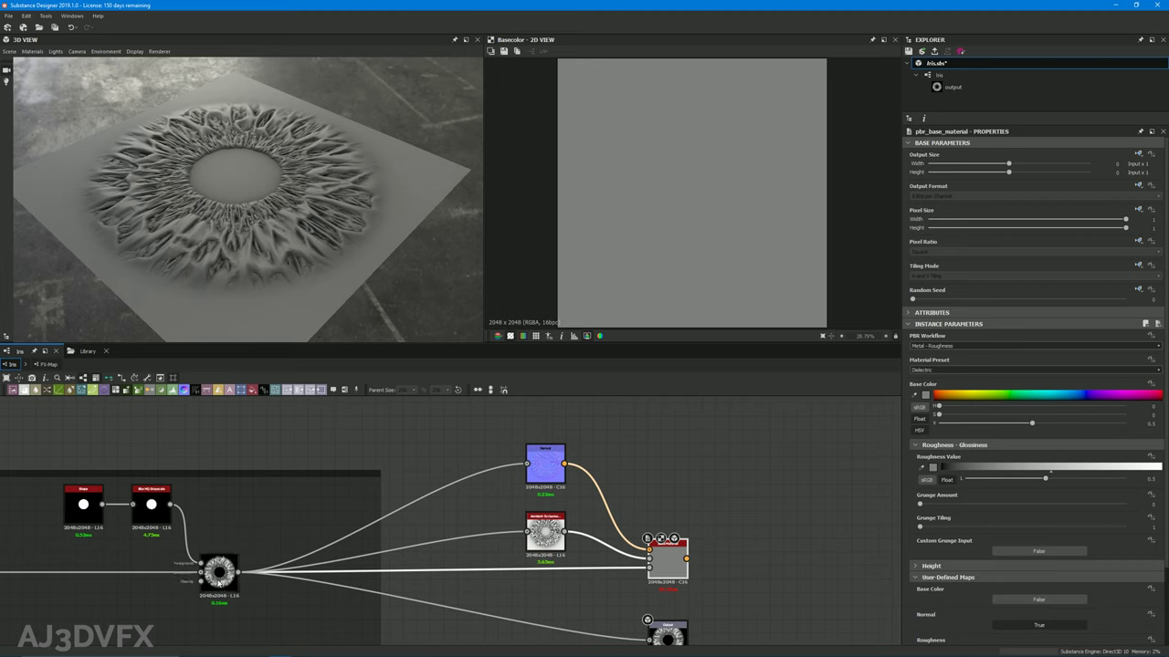
{"action": "middle_click_drag", "start_coordinate": [228, 585], "coordinate": [219, 505]}
{"action": "double_click", "coordinate": [659, 559]}
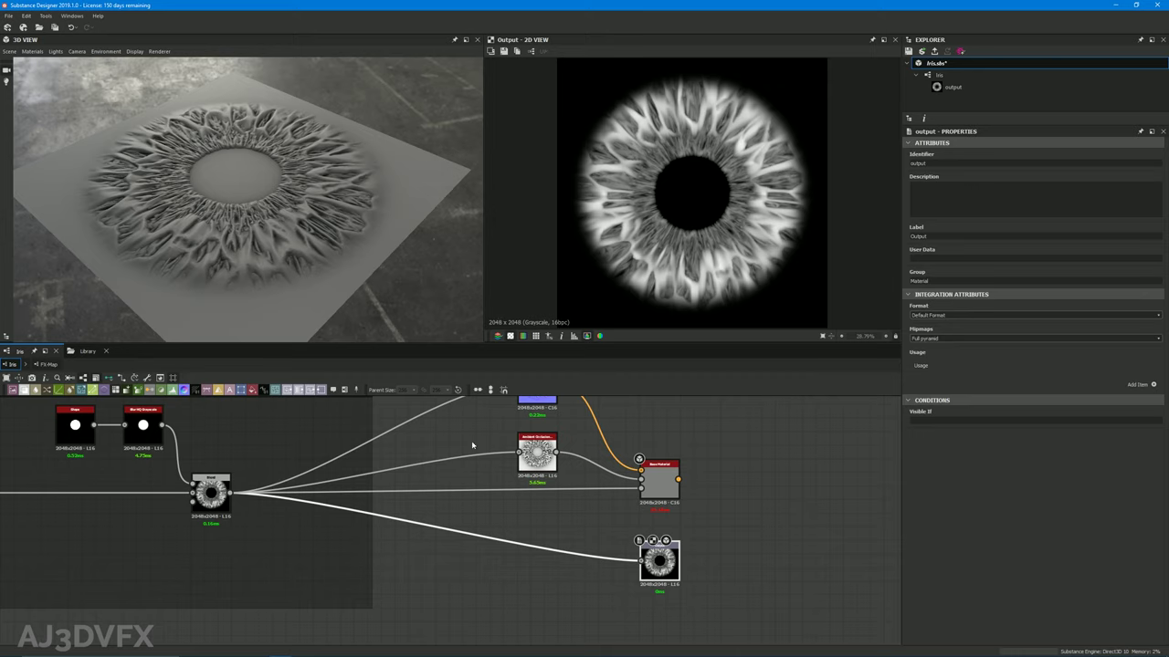
{"action": "middle_click_drag", "start_coordinate": [473, 444], "coordinate": [474, 524]}
{"action": "scroll", "coordinate": [486, 524], "scroll_direction": "down", "scroll_amount": 1}
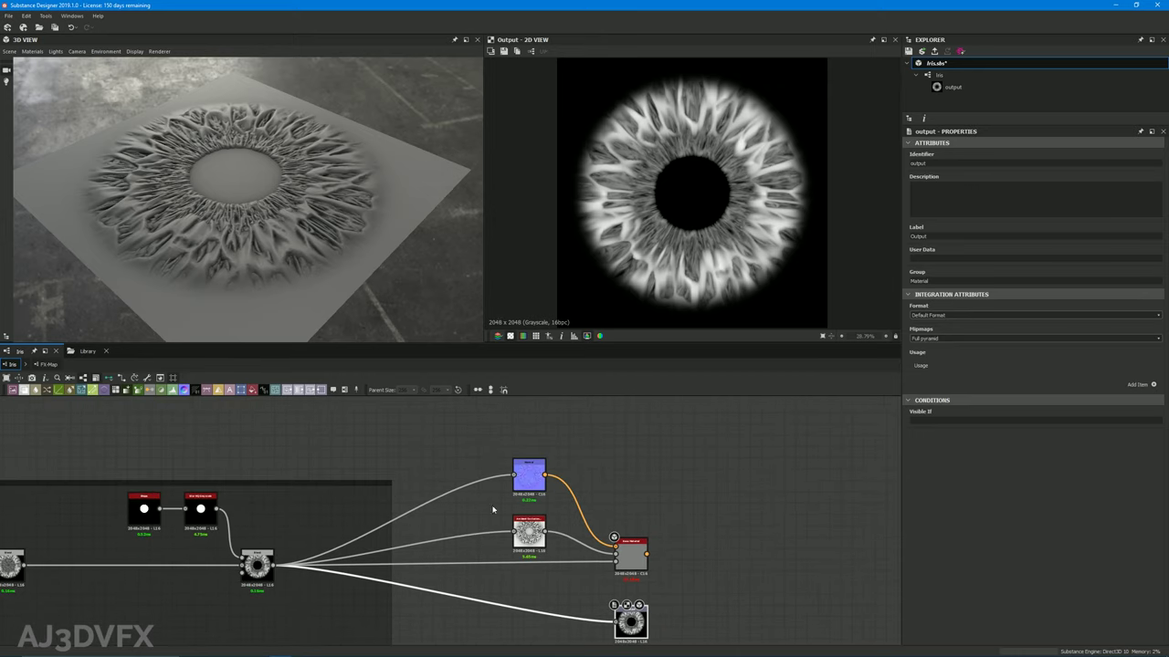
Select the Normal, ambient occlusion and Base Material nodes, then inspect the height map and the 3D iris from a slightly higher angle
{"action": "left_click_drag", "start_coordinate": [482, 468], "coordinate": [689, 580]}
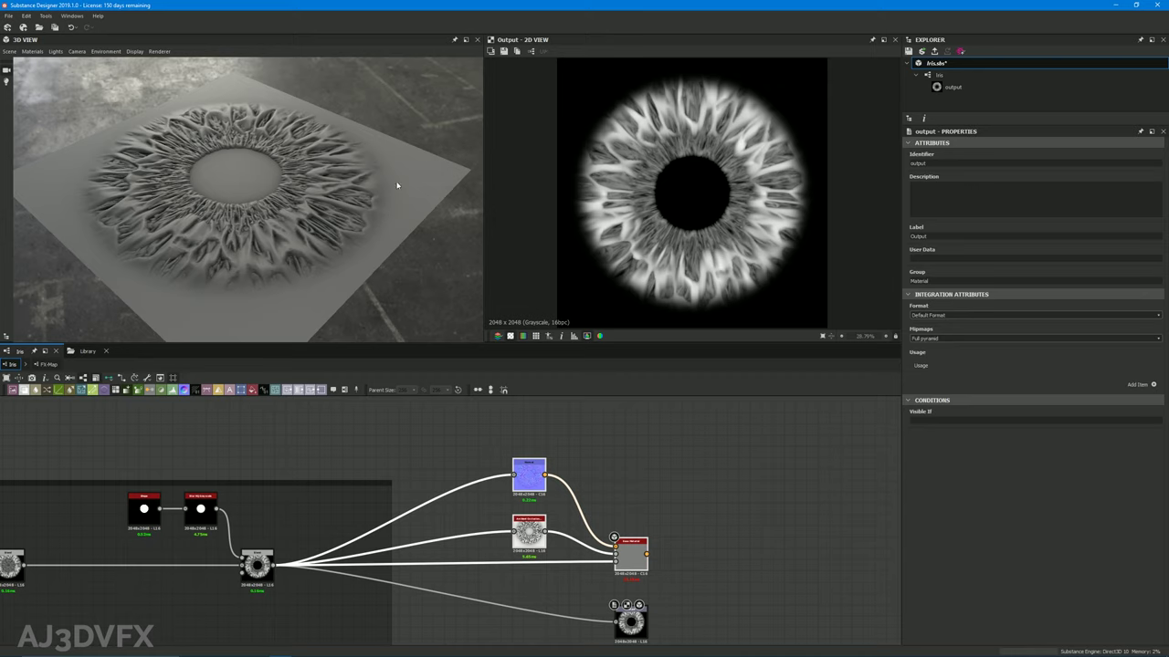
{"action": "scroll", "coordinate": [610, 240], "scroll_direction": "up", "scroll_amount": 2}
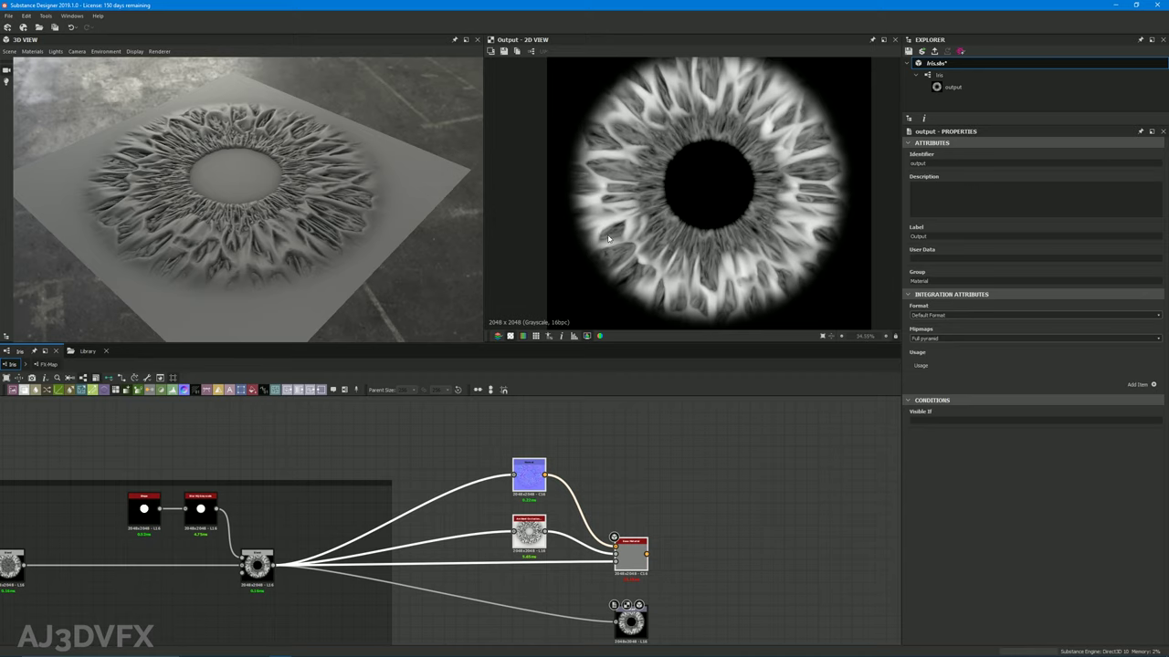
{"action": "left_click_drag", "start_coordinate": [289, 200], "coordinate": [270, 242]}
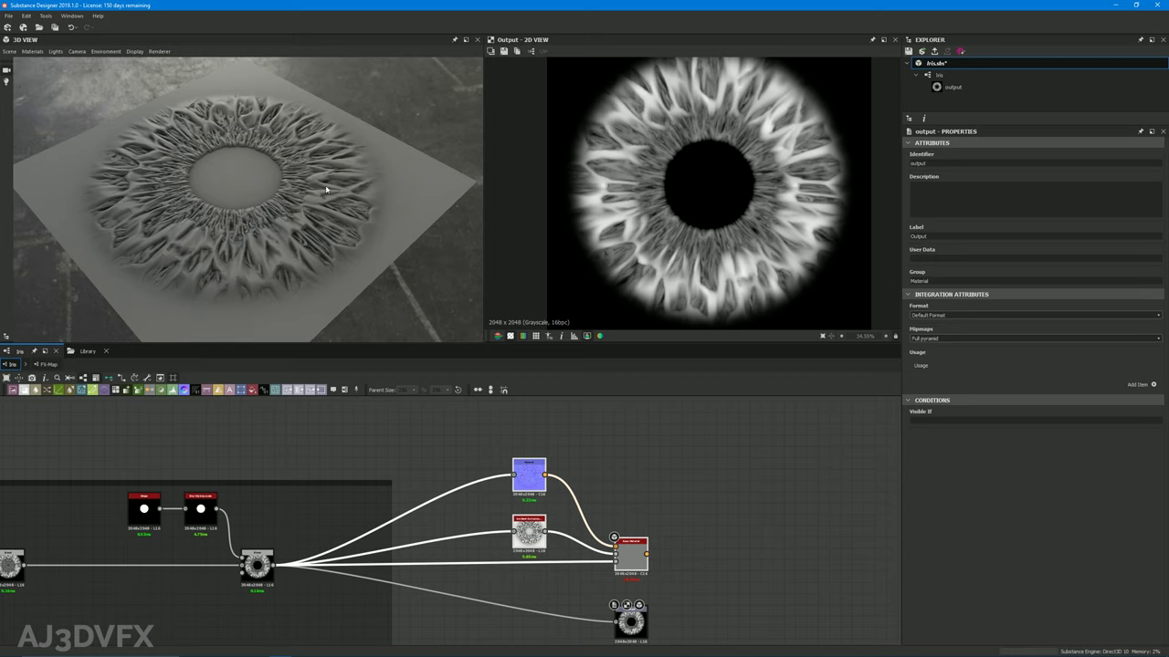
Trace the graph back from the output nodes through the Edges frame and blends to the Core Shape frame
{"action": "scroll", "coordinate": [725, 496], "scroll_direction": "down", "scroll_amount": 2}
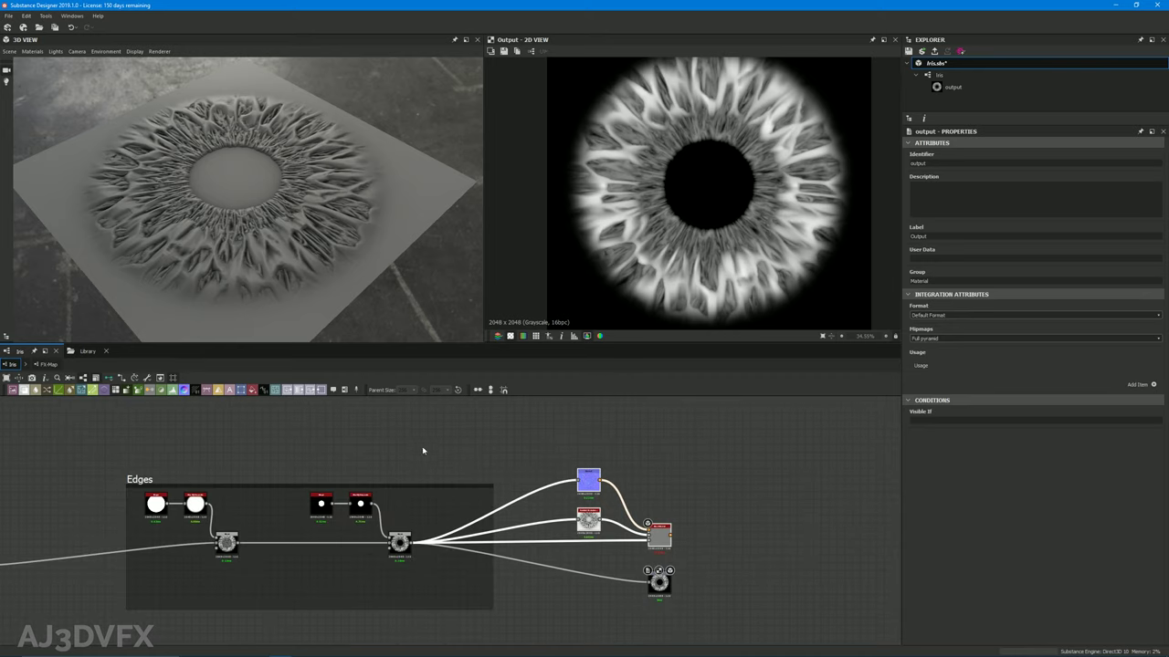
{"action": "scroll", "coordinate": [455, 474], "scroll_direction": "down", "scroll_amount": 2}
{"action": "middle_click_drag", "start_coordinate": [455, 474], "coordinate": [621, 478]}
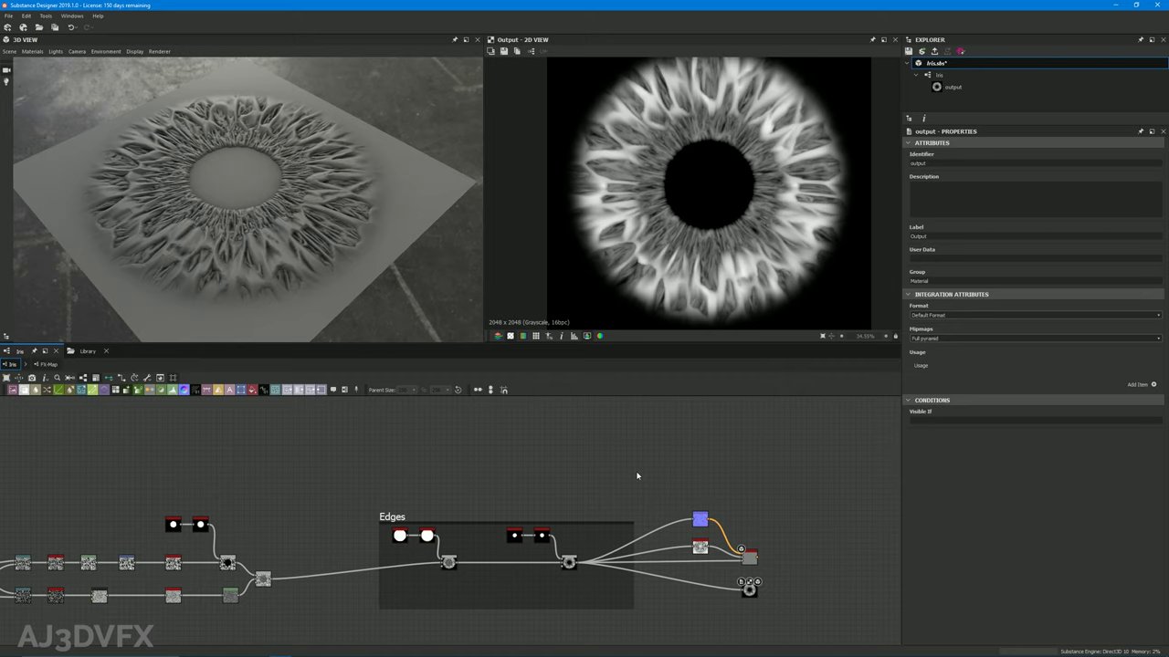
{"action": "scroll", "coordinate": [680, 171], "scroll_direction": "down", "scroll_amount": 1}
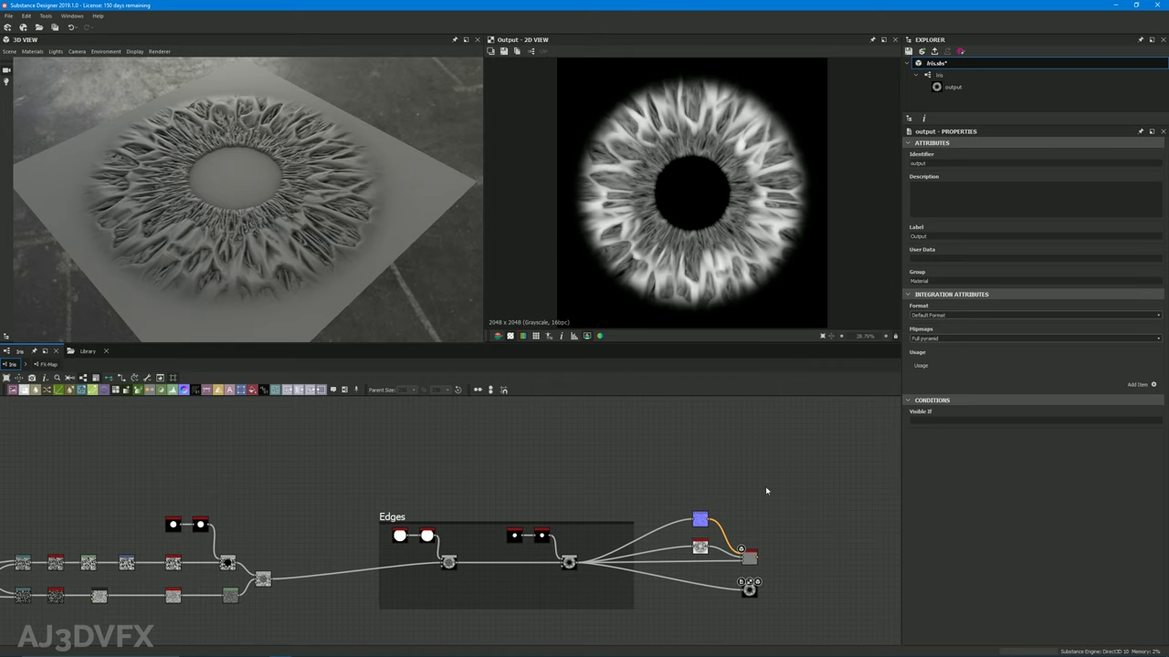
{"action": "middle_click_drag", "start_coordinate": [627, 466], "coordinate": [735, 439]}
{"action": "middle_click_drag", "start_coordinate": [446, 463], "coordinate": [522, 457]}
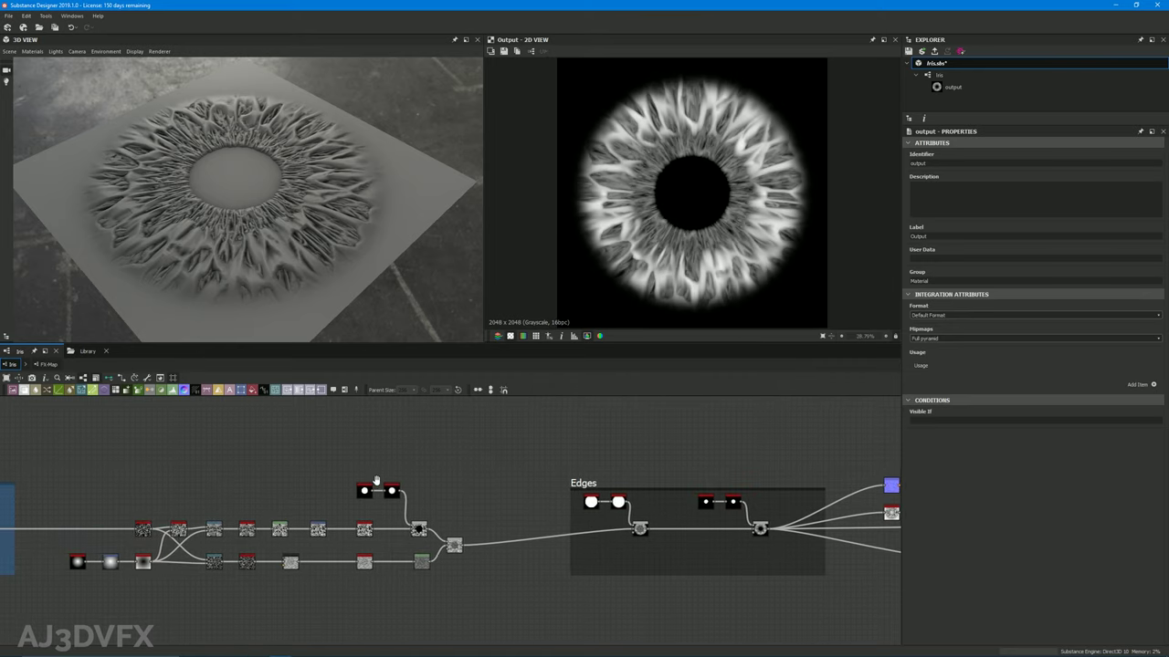
{"action": "middle_click_drag", "start_coordinate": [375, 480], "coordinate": [511, 466]}
{"action": "middle_click_drag", "start_coordinate": [335, 459], "coordinate": [390, 464]}
{"action": "scroll", "coordinate": [402, 447], "scroll_direction": "down", "scroll_amount": 3}
{"action": "scroll", "coordinate": [390, 464], "scroll_direction": "up", "scroll_amount": 1}
{"action": "middle_click_drag", "start_coordinate": [483, 475], "coordinate": [444, 457]}
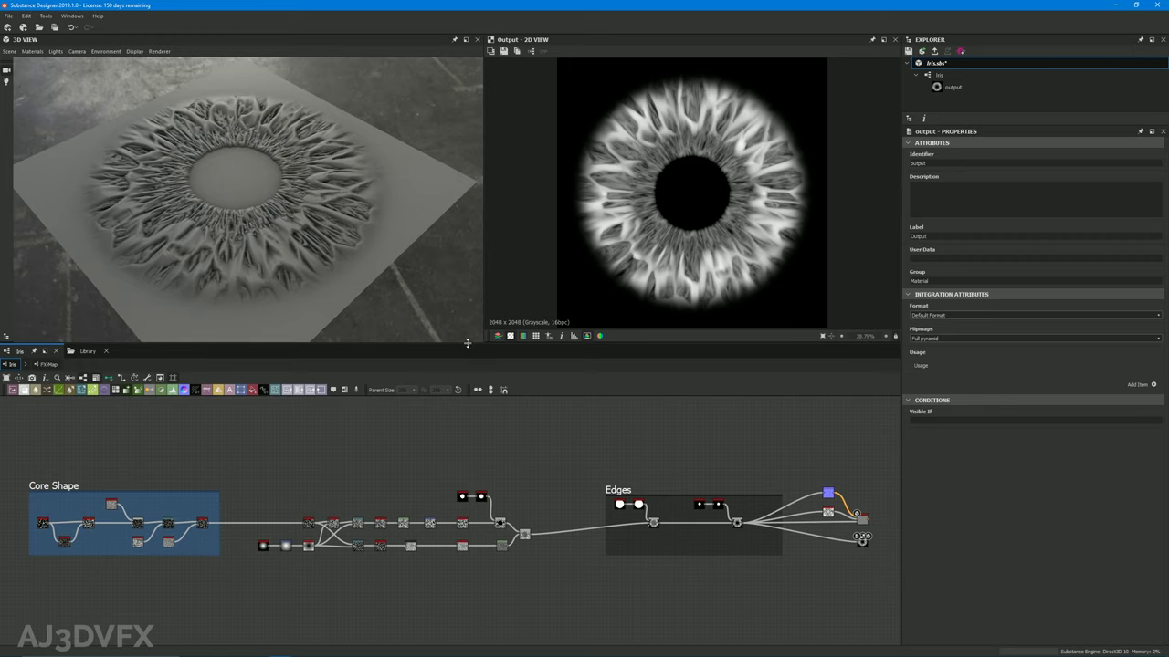
Make the 3D and 2D views taller, then examine the Edges frame and the final output nodes
{"action": "left_click_drag", "start_coordinate": [468, 345], "coordinate": [472, 411]}
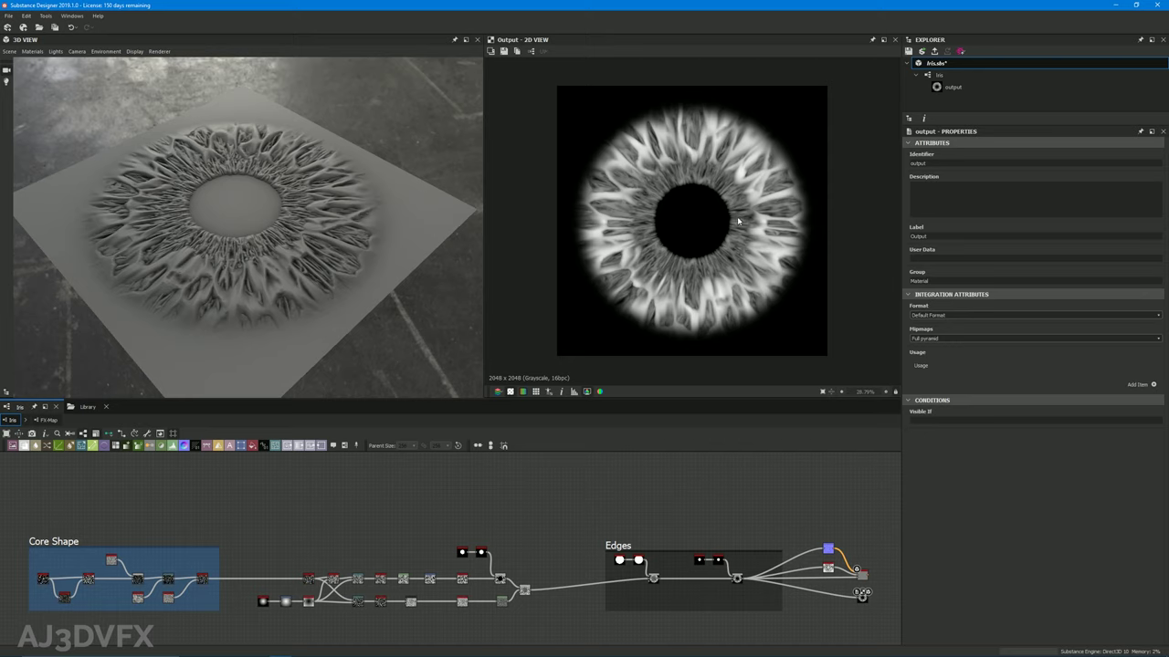
{"action": "scroll", "coordinate": [735, 213], "scroll_direction": "up", "scroll_amount": 1}
{"action": "scroll", "coordinate": [733, 205], "scroll_direction": "down", "scroll_amount": 1}
{"action": "middle_click_drag", "start_coordinate": [762, 517], "coordinate": [584, 456]}
{"action": "scroll", "coordinate": [691, 503], "scroll_direction": "up", "scroll_amount": 4}
{"action": "middle_click_drag", "start_coordinate": [684, 521], "coordinate": [632, 560]}
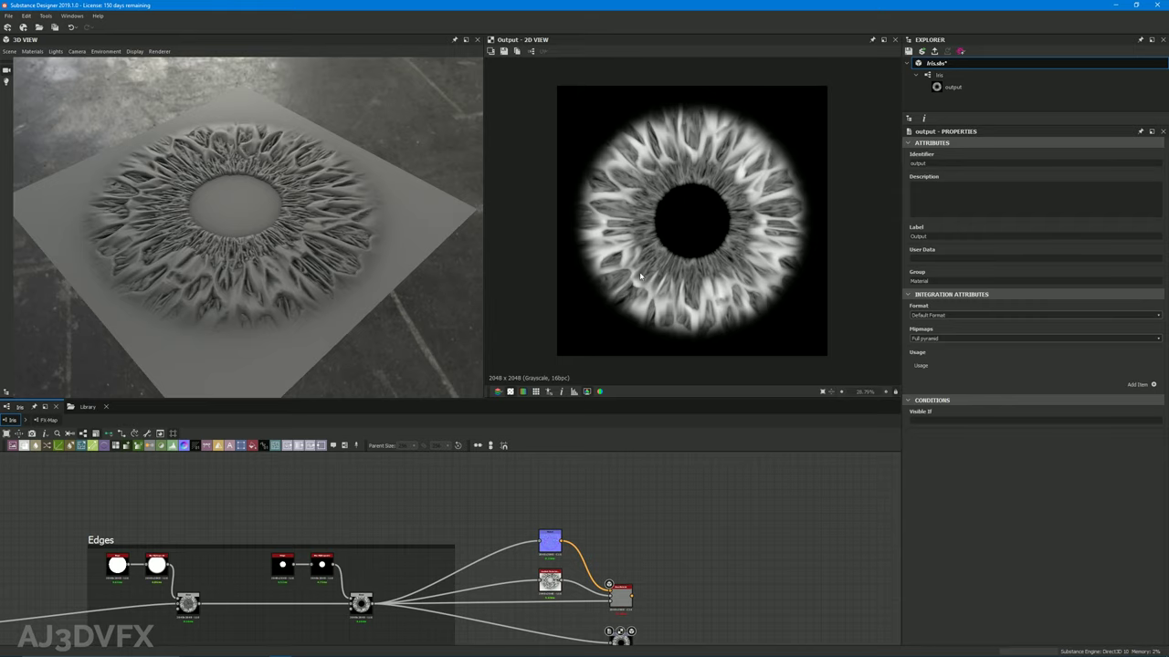
Browse the Noises category of the library's generators and return to the Iris graph
{"action": "left_click", "coordinate": [87, 407]}
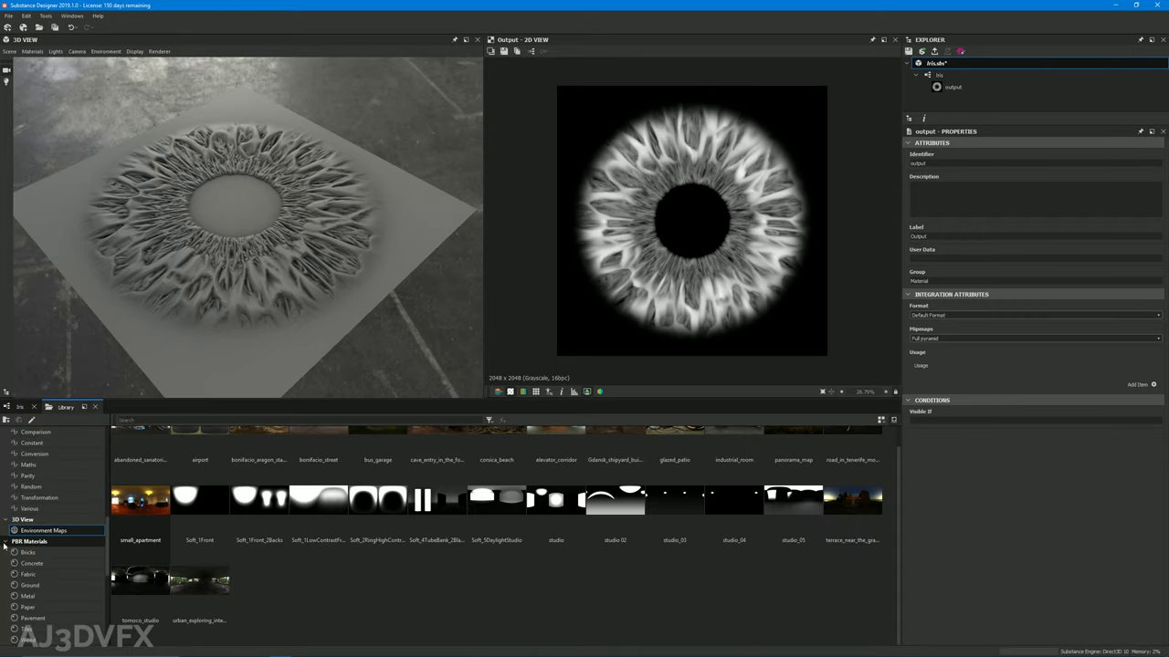
{"action": "left_click", "coordinate": [29, 465]}
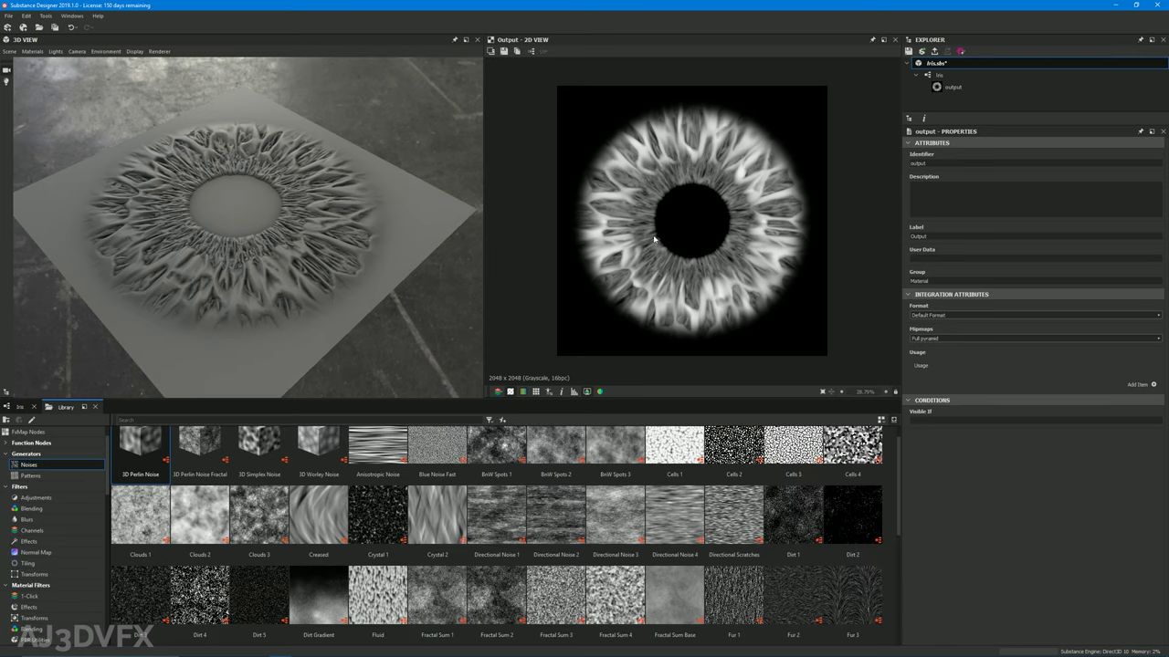
{"action": "scroll", "coordinate": [452, 536], "scroll_direction": "up", "scroll_amount": 1}
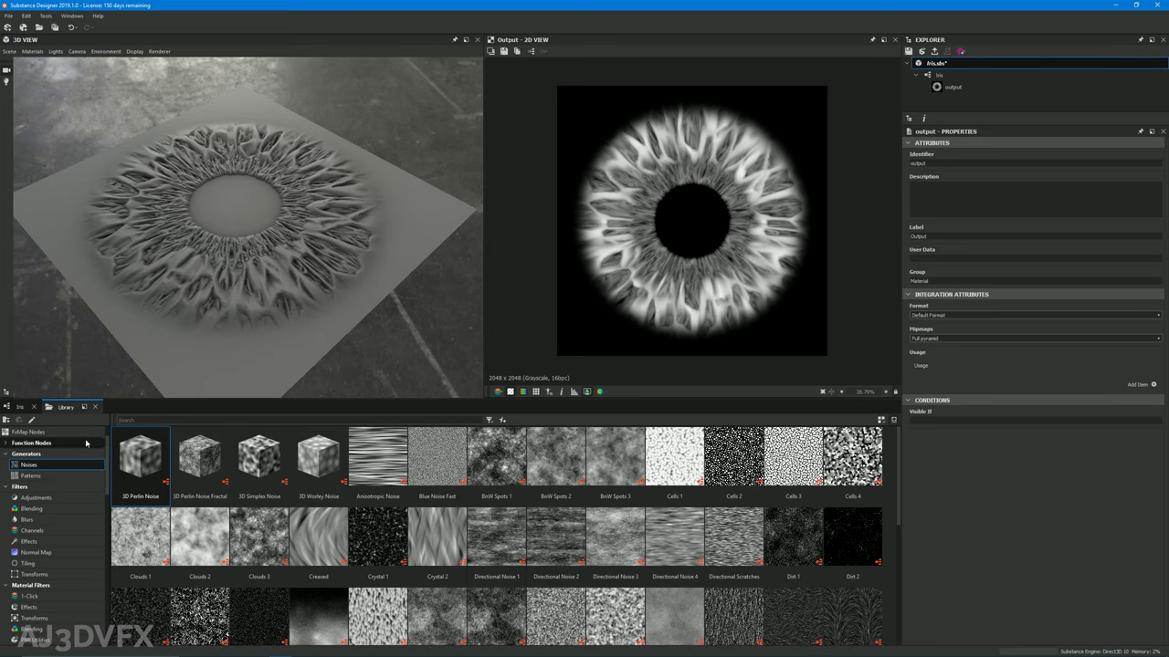
{"action": "left_click", "coordinate": [23, 407]}
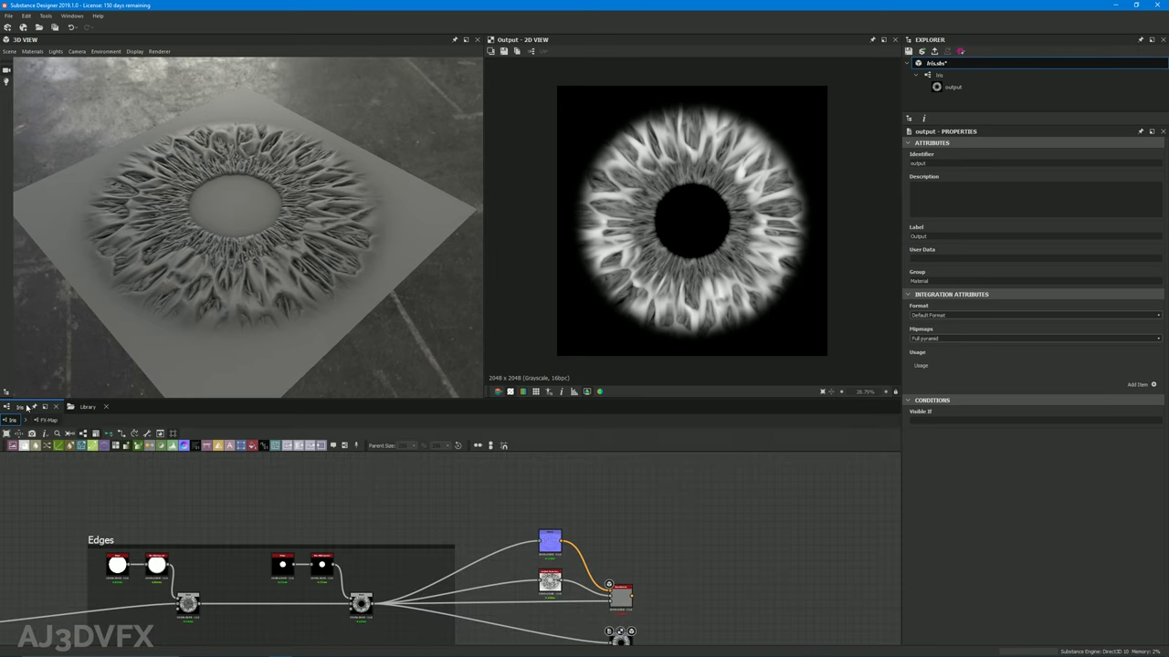
Review the complete iris graph from the Core Shape frame to the material outputs
{"action": "middle_click_drag", "start_coordinate": [659, 537], "coordinate": [897, 471]}
{"action": "scroll", "coordinate": [517, 514], "scroll_direction": "down", "scroll_amount": 3}
{"action": "middle_click_drag", "start_coordinate": [189, 525], "coordinate": [526, 530]}
{"action": "scroll", "coordinate": [527, 508], "scroll_direction": "down", "scroll_amount": 2}
{"action": "scroll", "coordinate": [518, 528], "scroll_direction": "up", "scroll_amount": 1}
{"action": "scroll", "coordinate": [517, 530], "scroll_direction": "down", "scroll_amount": 1}
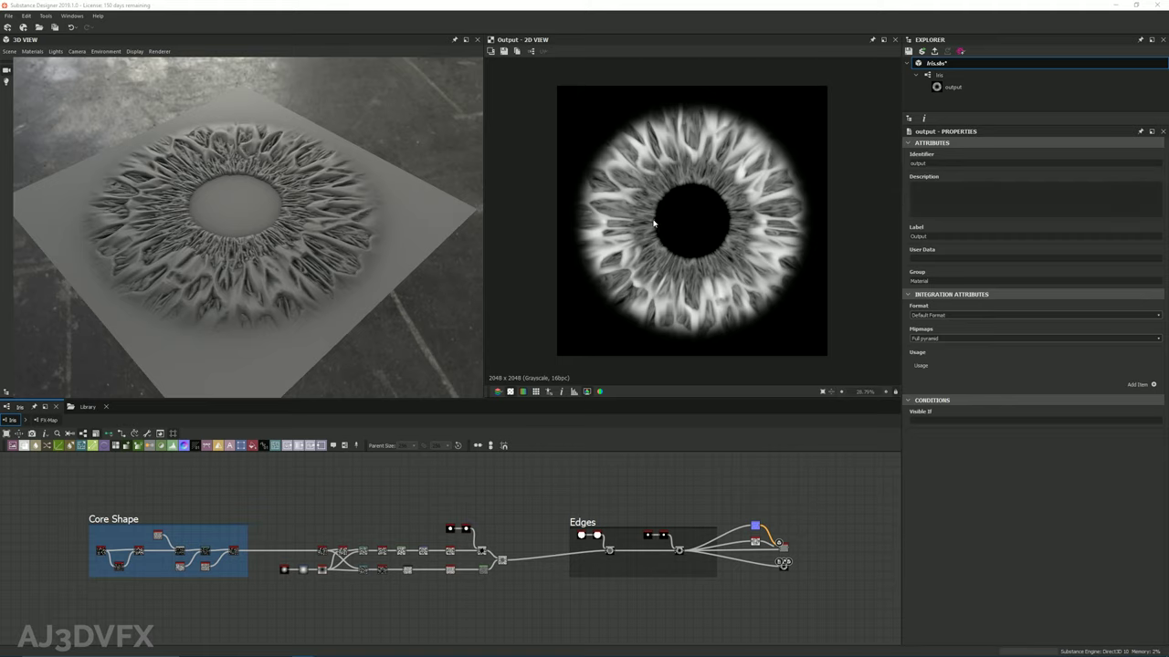
{"action": "left_click", "coordinate": [448, 548]}
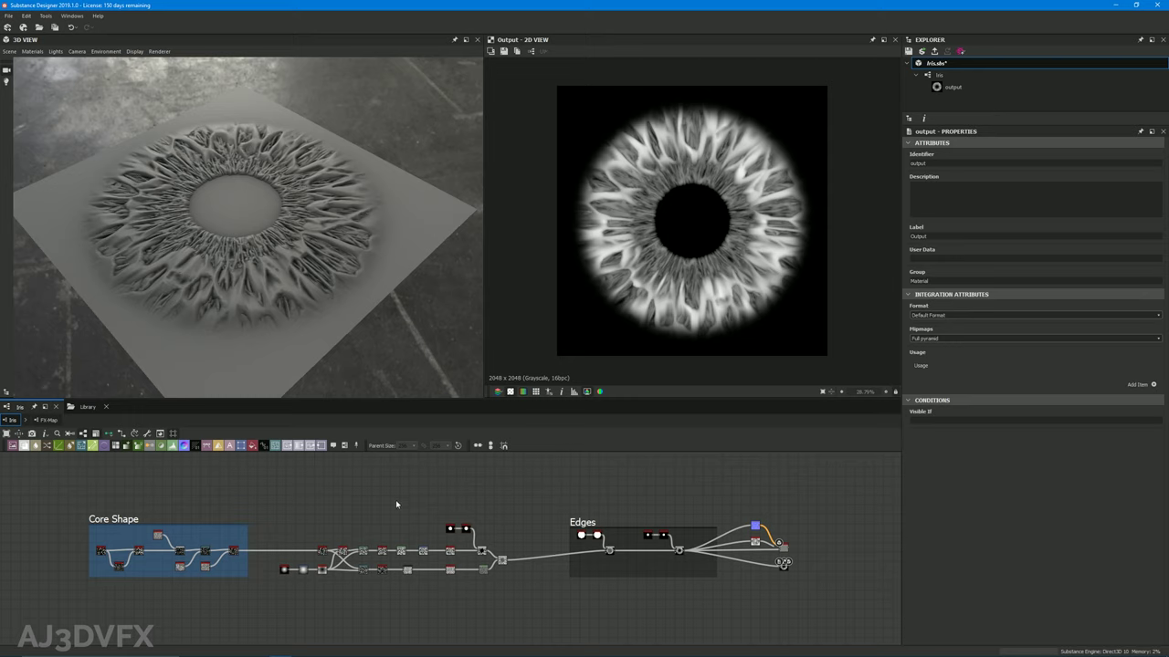
{"action": "middle_click_drag", "start_coordinate": [397, 504], "coordinate": [408, 527]}
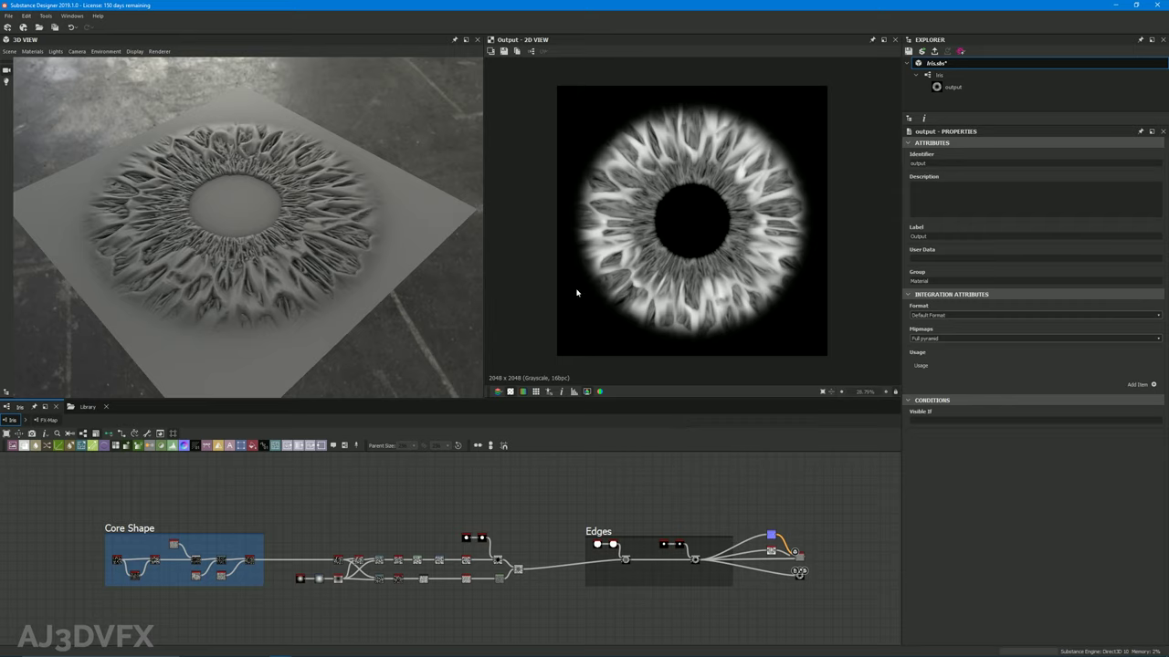
Examine the Core Shape frame, the two parallel node chains after it and the Edges frame in closer detail
{"action": "middle_click_drag", "start_coordinate": [346, 537], "coordinate": [617, 499]}
{"action": "scroll", "coordinate": [479, 548], "scroll_direction": "up", "scroll_amount": 3}
{"action": "middle_click_drag", "start_coordinate": [568, 585], "coordinate": [571, 636]}
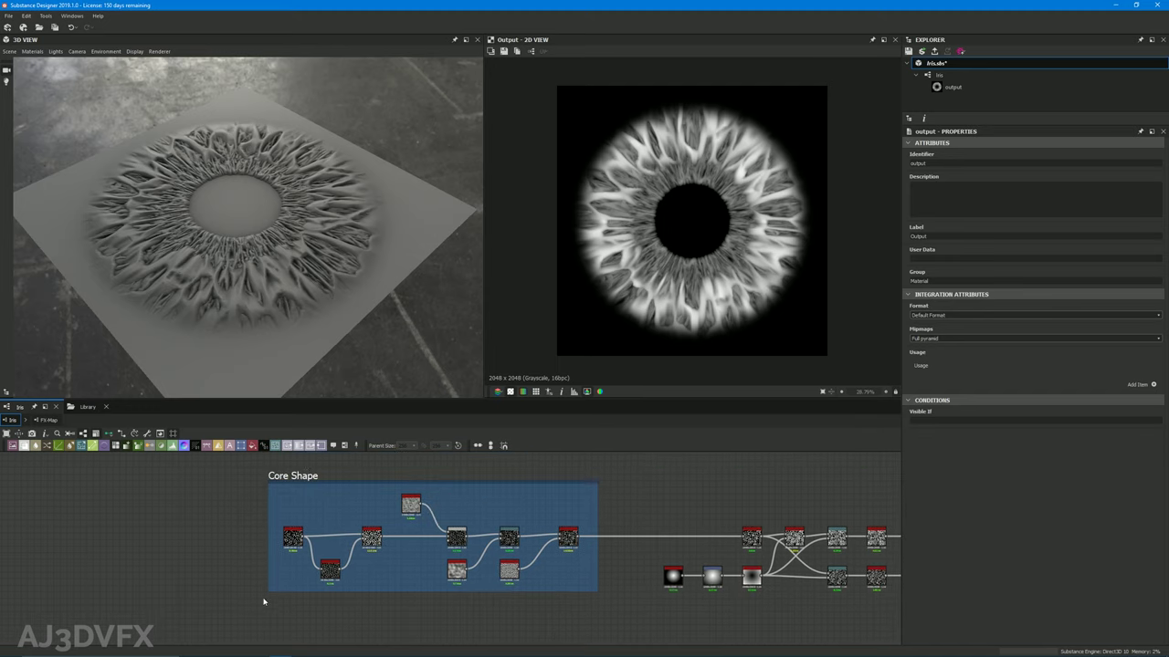
{"action": "middle_click_drag", "start_coordinate": [688, 503], "coordinate": [427, 491]}
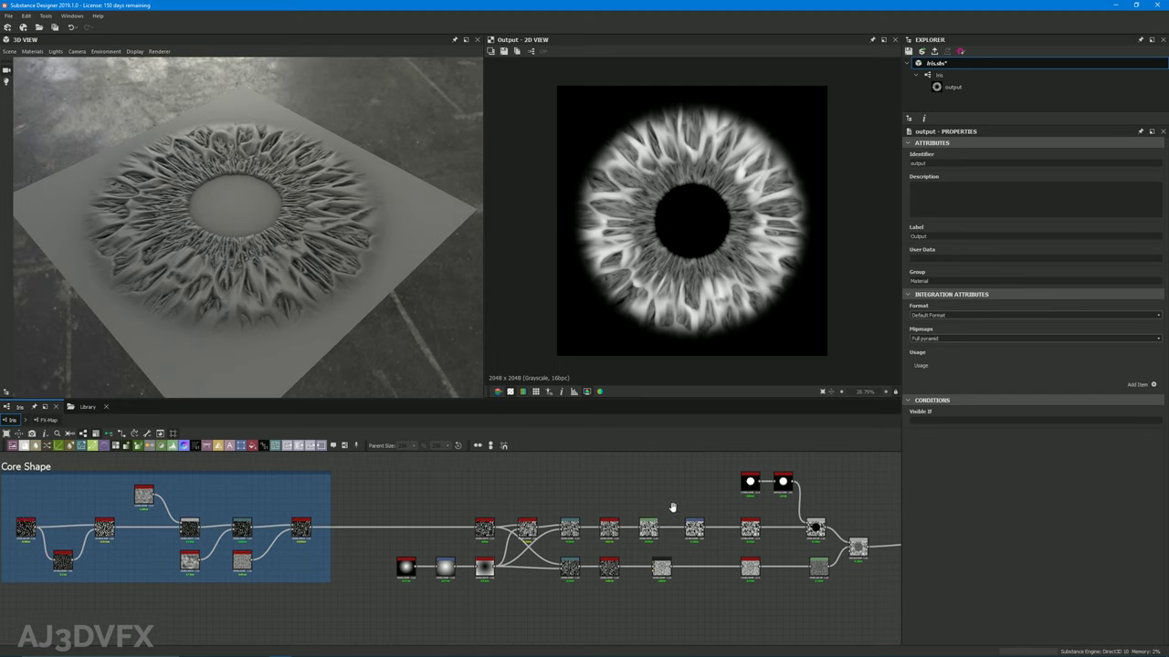
{"action": "middle_click_drag", "start_coordinate": [692, 541], "coordinate": [609, 564]}
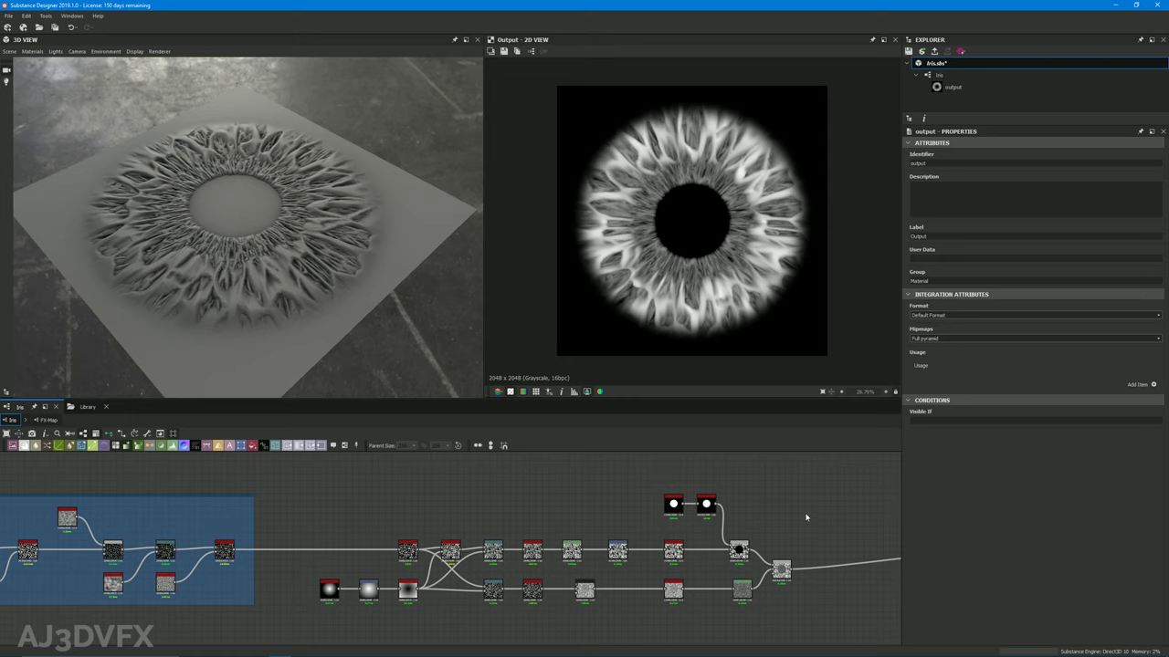
{"action": "middle_click_drag", "start_coordinate": [842, 502], "coordinate": [587, 496]}
{"action": "scroll", "coordinate": [588, 495], "scroll_direction": "down", "scroll_amount": 1}
{"action": "middle_click_drag", "start_coordinate": [757, 493], "coordinate": [578, 521]}
{"action": "scroll", "coordinate": [589, 516], "scroll_direction": "up", "scroll_amount": 2}
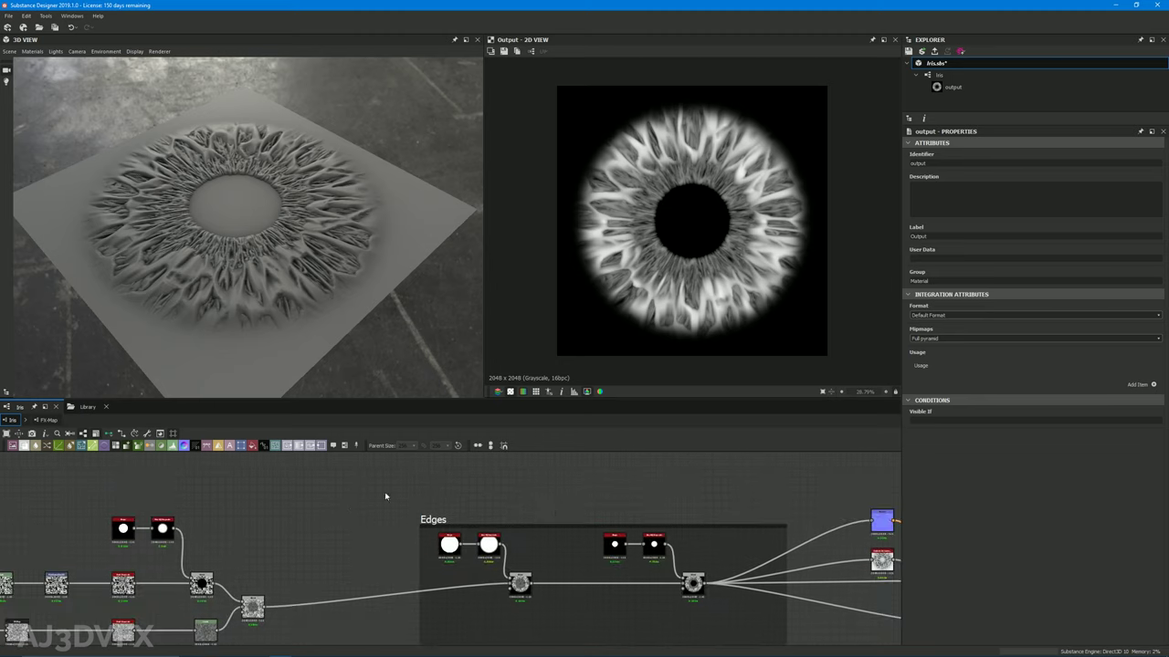
{"action": "middle_click_drag", "start_coordinate": [384, 496], "coordinate": [336, 464]}
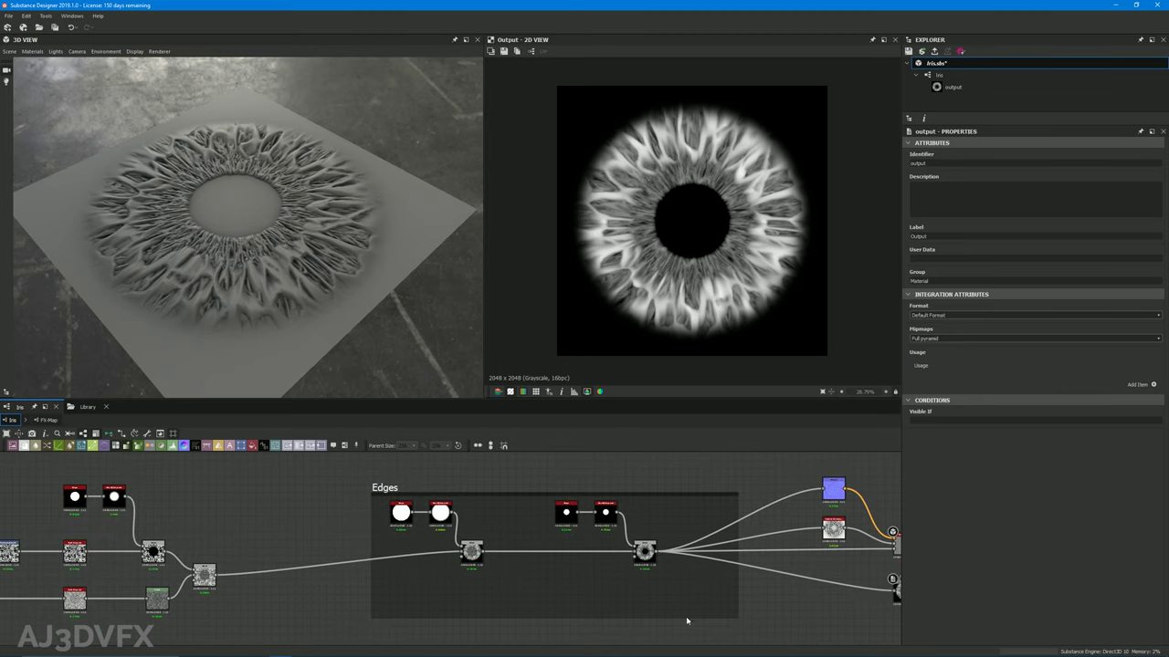
Show the properties of the small disc Shape node that forms the pupil in the Edges frame
{"action": "scroll", "coordinate": [362, 523], "scroll_direction": "down", "scroll_amount": 2}
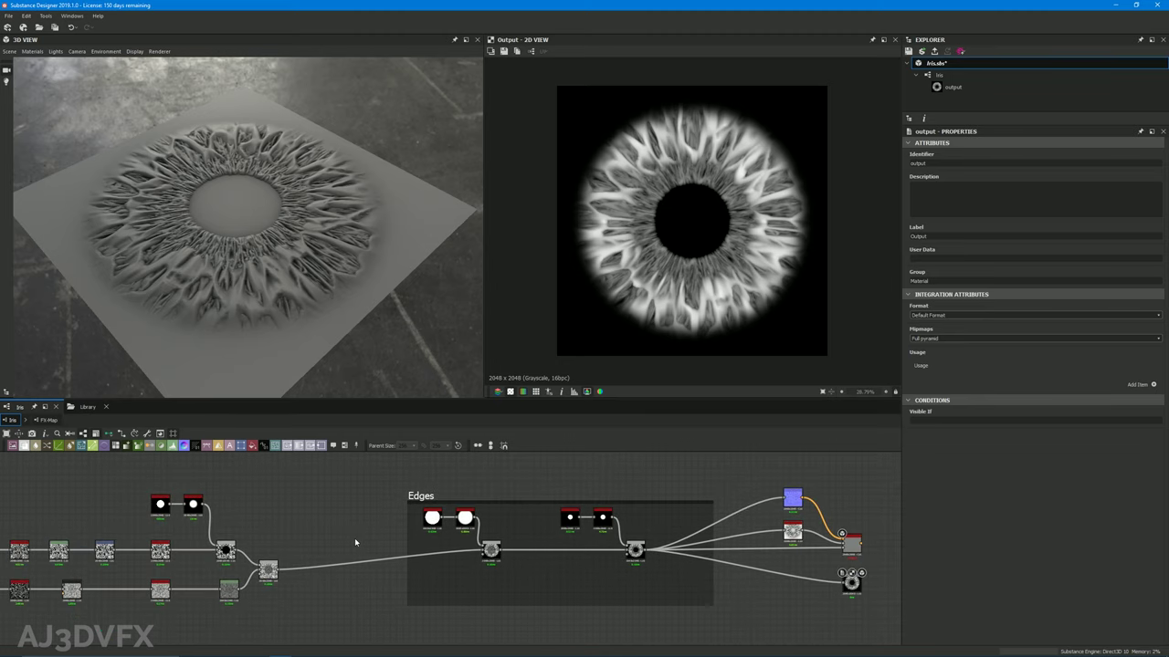
{"action": "scroll", "coordinate": [539, 493], "scroll_direction": "up", "scroll_amount": 1}
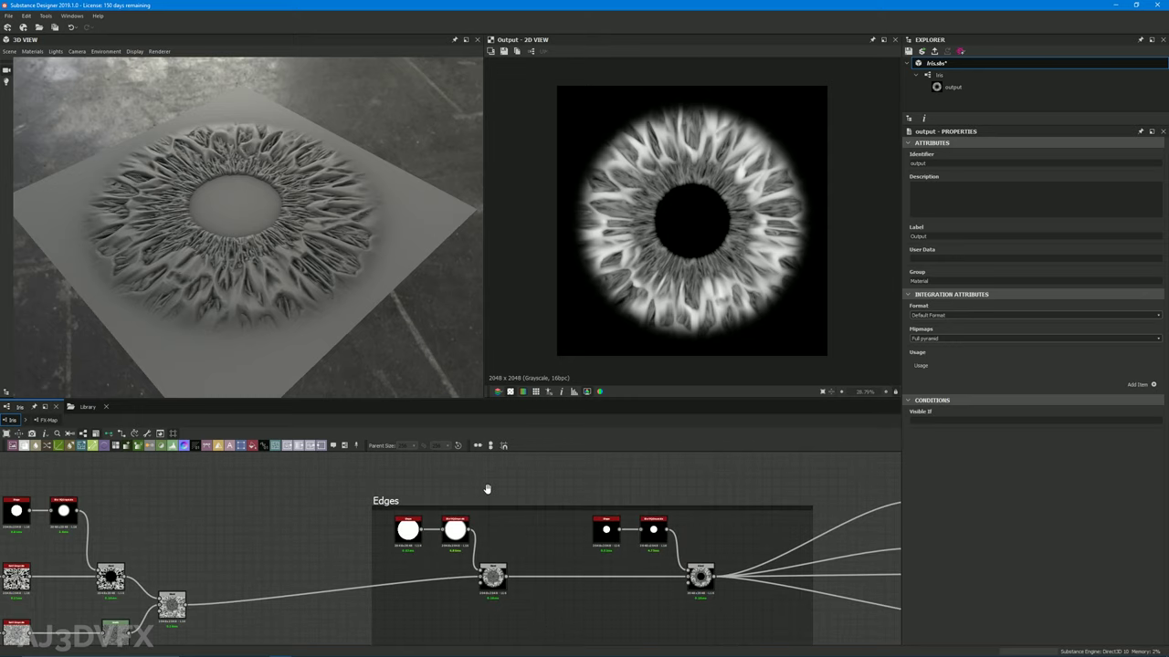
{"action": "scroll", "coordinate": [534, 607], "scroll_direction": "up", "scroll_amount": 1}
{"action": "middle_click_drag", "start_coordinate": [536, 625], "coordinate": [535, 635]}
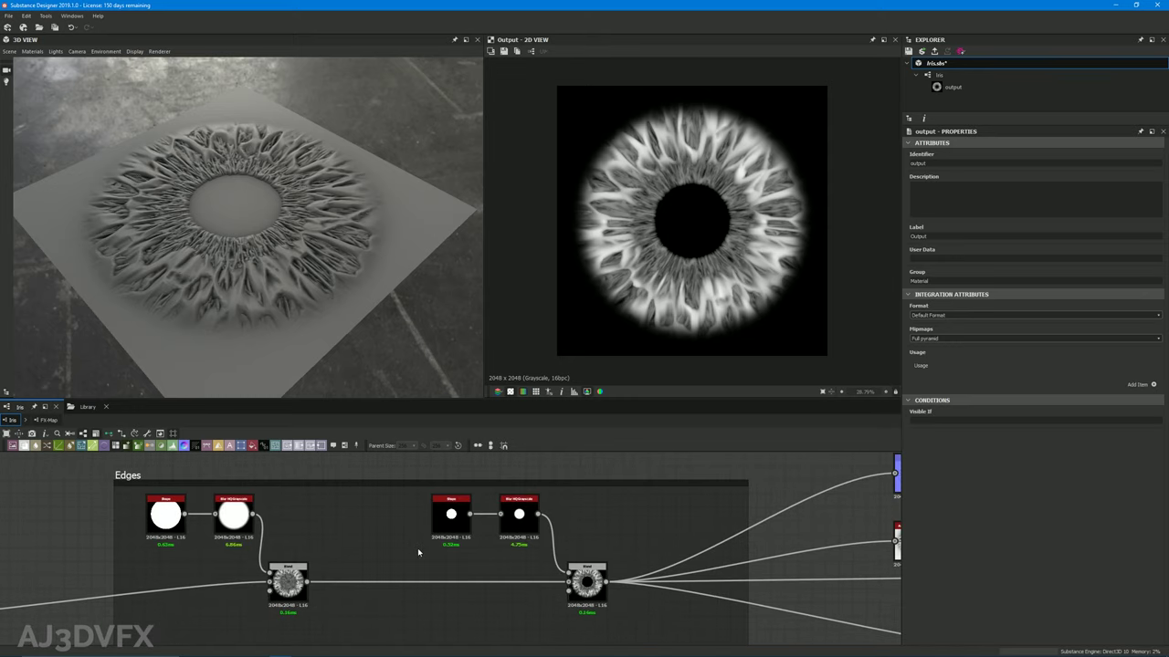
{"action": "left_click", "coordinate": [451, 521]}
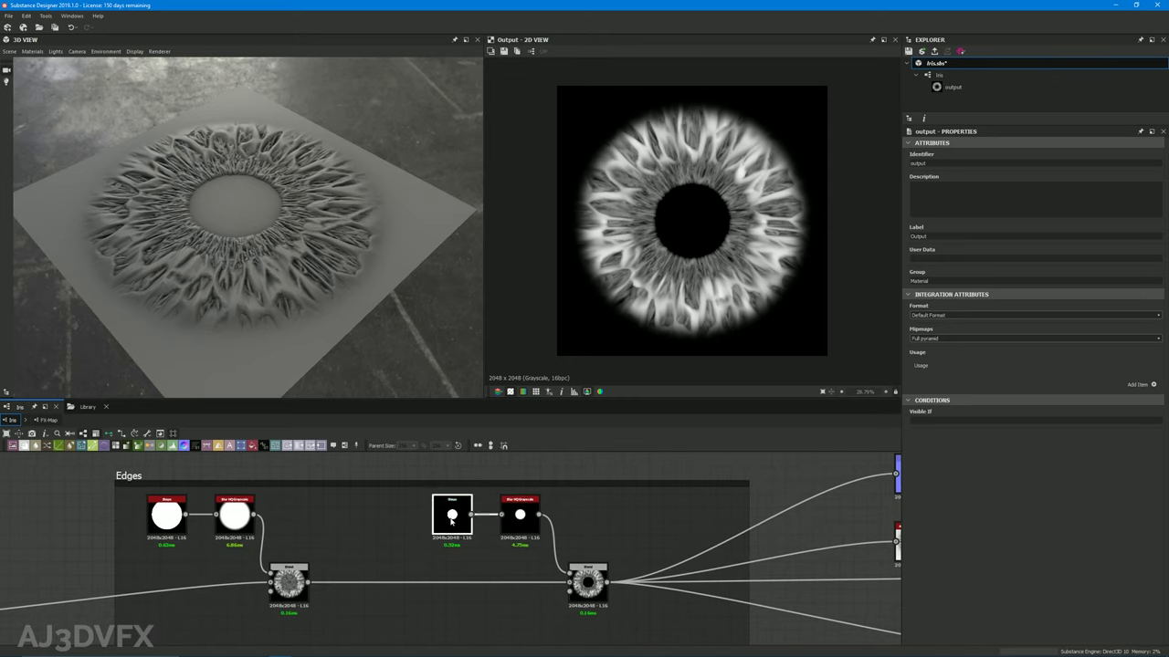
{"action": "scroll", "coordinate": [389, 538], "scroll_direction": "up", "scroll_amount": 2}
{"action": "scroll", "coordinate": [391, 535], "scroll_direction": "down", "scroll_amount": 3}
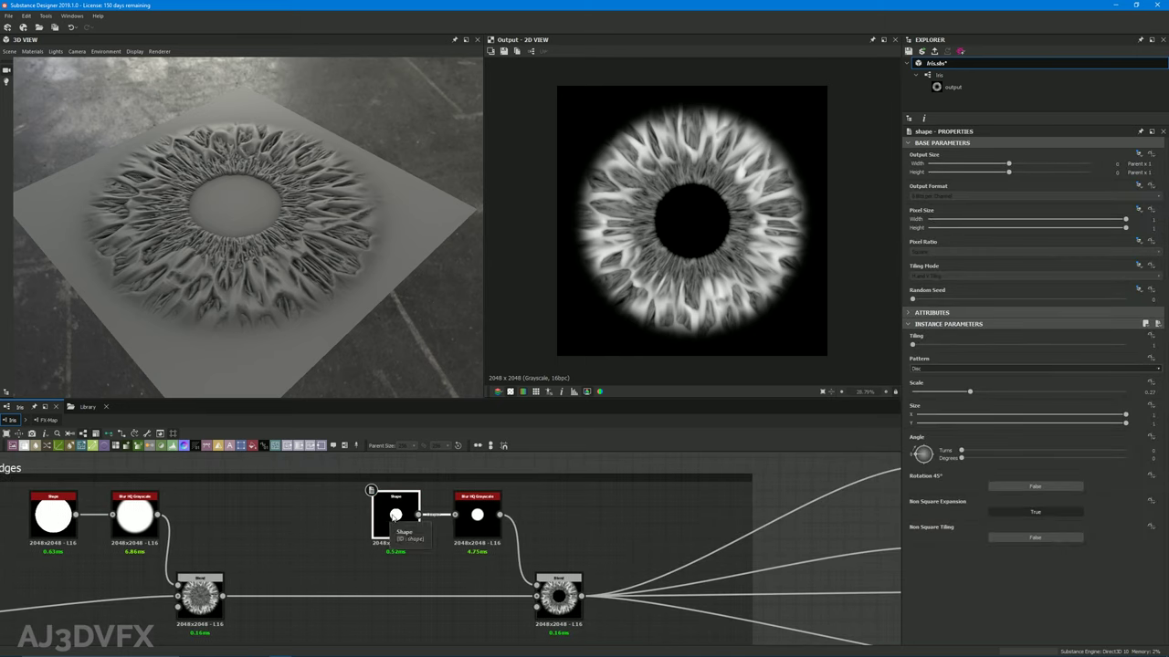
Display the pupil's Blur HQ Grayscale output and the Subtract Blend it feeds, and inspect the pupil edge closely
{"action": "double_click", "coordinate": [478, 513]}
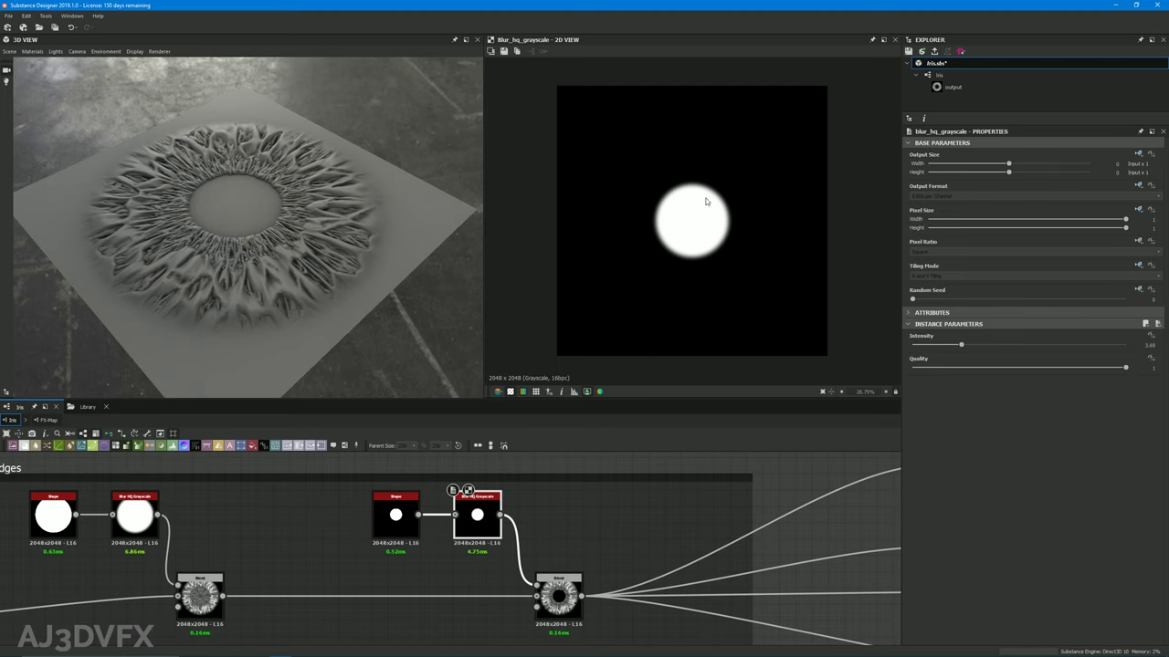
{"action": "scroll", "coordinate": [678, 196], "scroll_direction": "up", "scroll_amount": 1}
{"action": "double_click", "coordinate": [559, 596]}
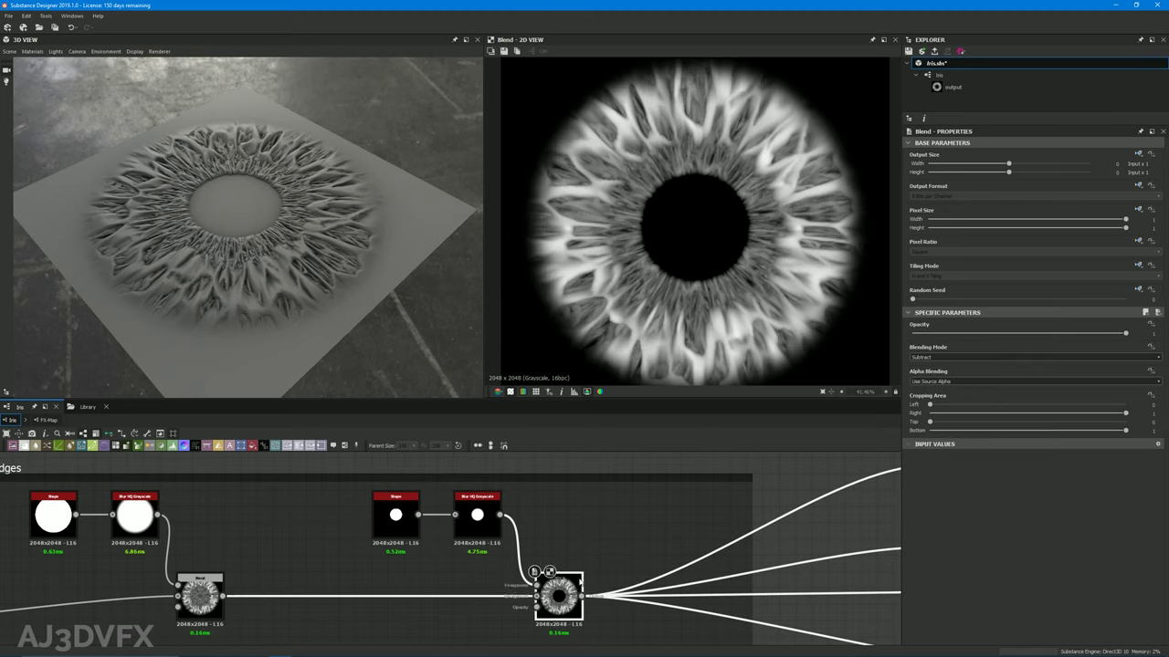
{"action": "scroll", "coordinate": [729, 199], "scroll_direction": "up", "scroll_amount": 2}
{"action": "scroll", "coordinate": [647, 261], "scroll_direction": "down", "scroll_amount": 1}
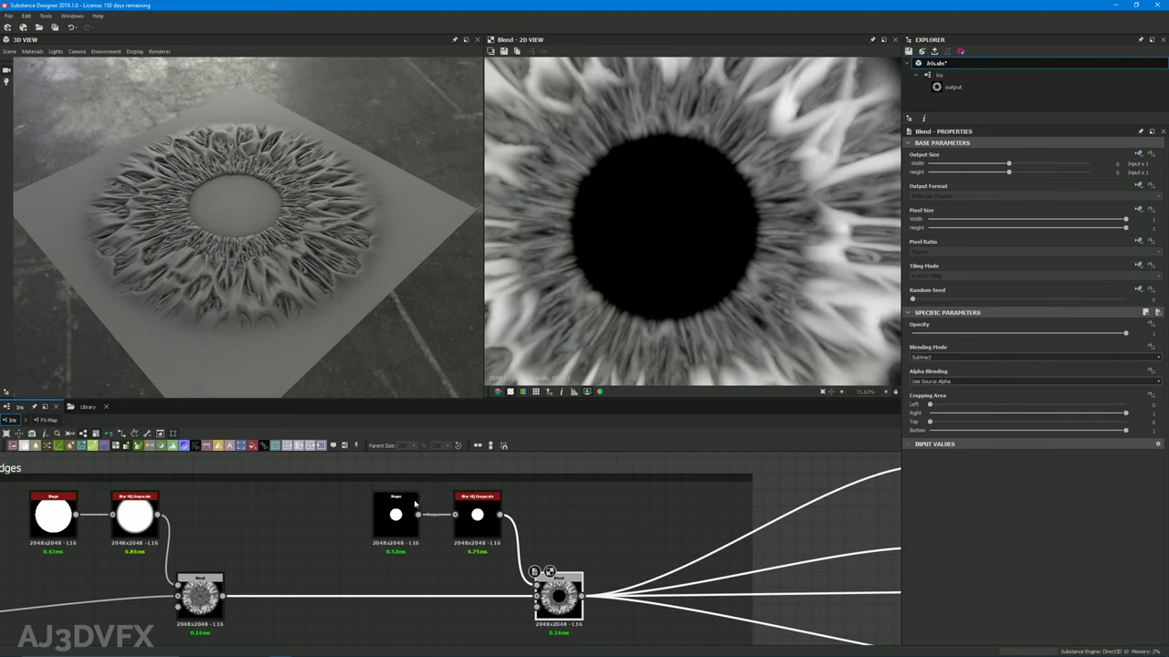
Try adjusting the Scale of the pupil's Shape node in the Edges frame and view the function options available for it
{"action": "left_click", "coordinate": [395, 516]}
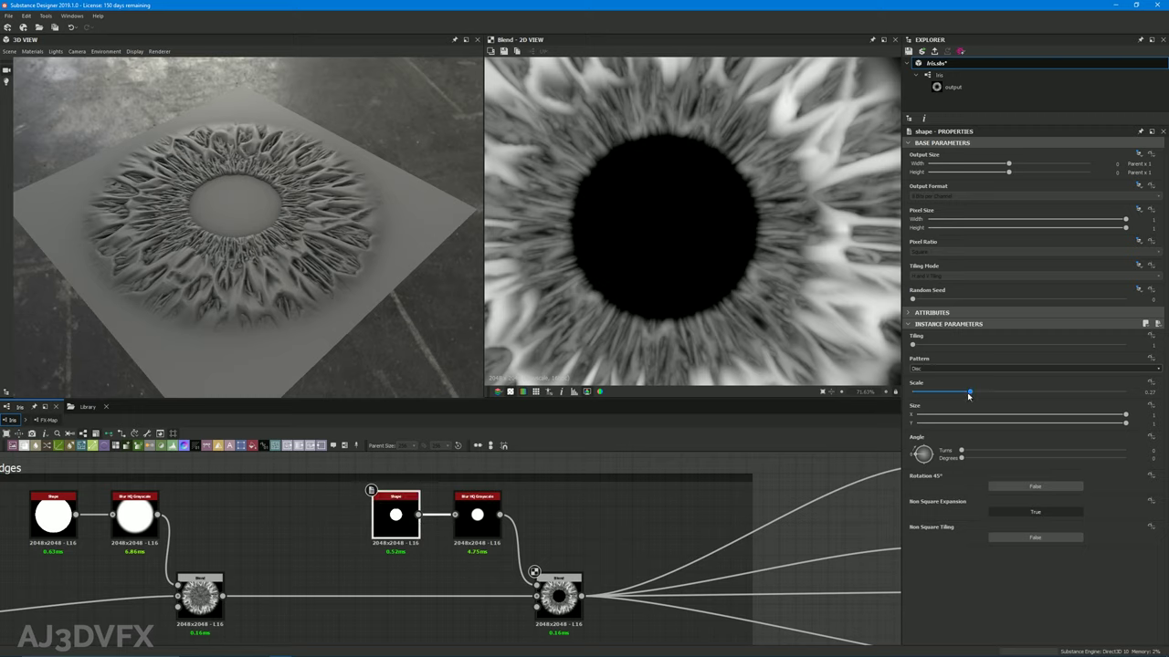
{"action": "mouse_move", "coordinate": [968, 395]}
{"action": "left_mouse_down"}
{"action": "mouse_move", "coordinate": [946, 395]}
{"action": "mouse_move", "coordinate": [1027, 395]}
{"action": "mouse_move", "coordinate": [959, 394]}
{"action": "mouse_move", "coordinate": [970, 392]}
{"action": "left_mouse_up"}
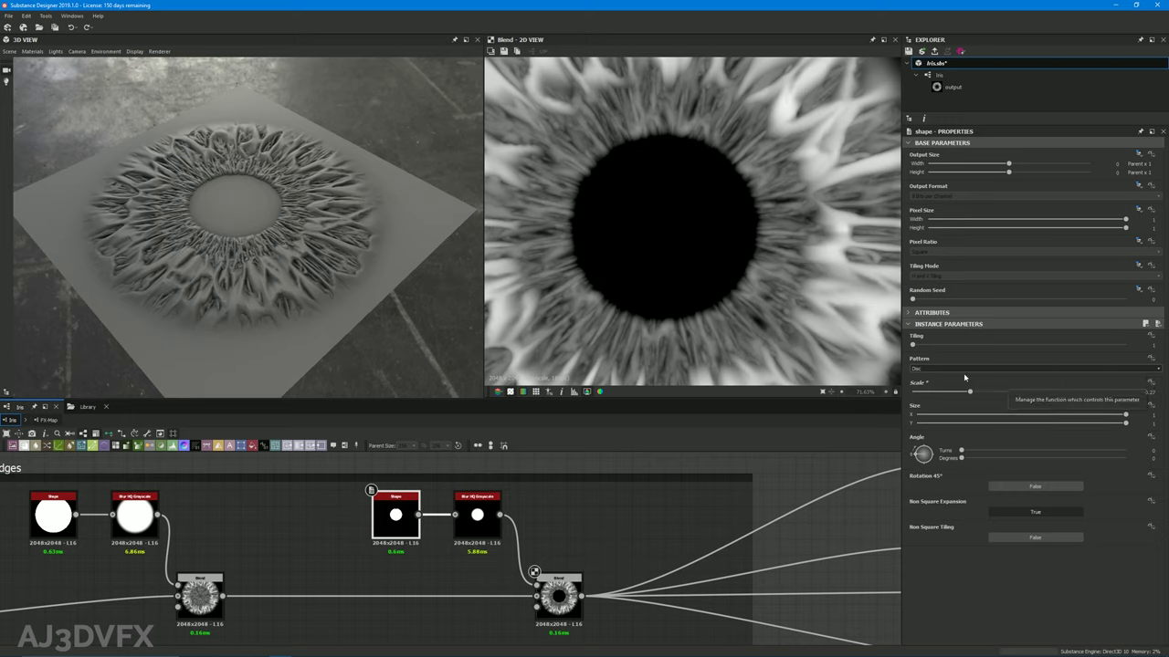
{"action": "left_click", "coordinate": [1152, 384]}
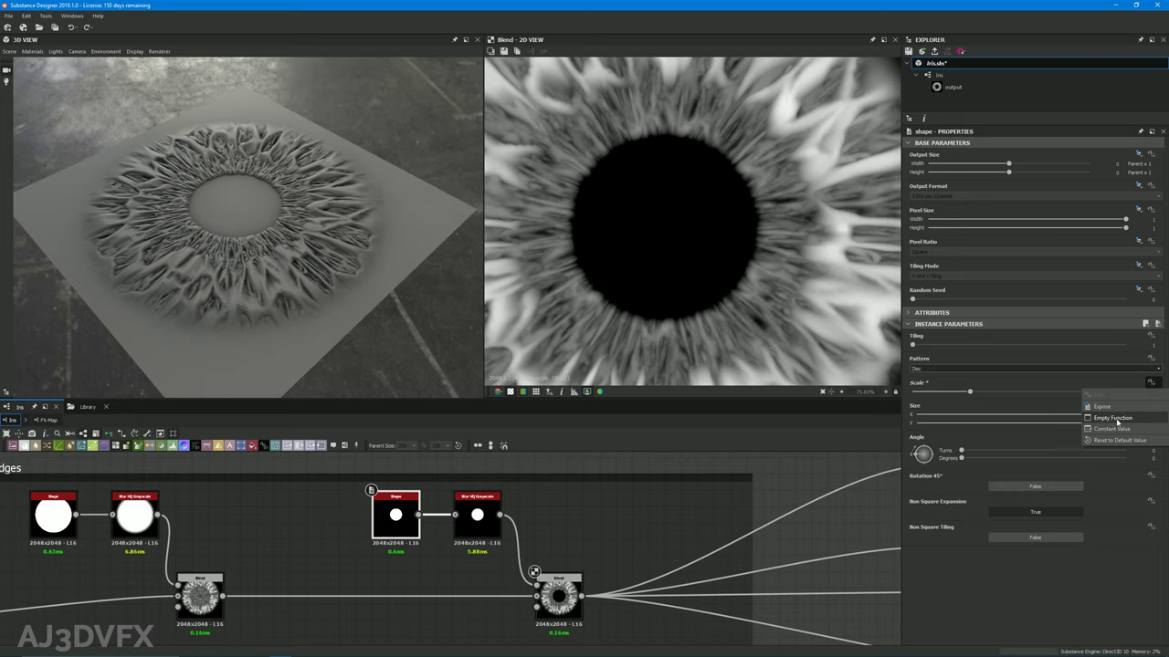
{"action": "left_click", "coordinate": [302, 535]}
{"action": "left_click", "coordinate": [413, 526]}
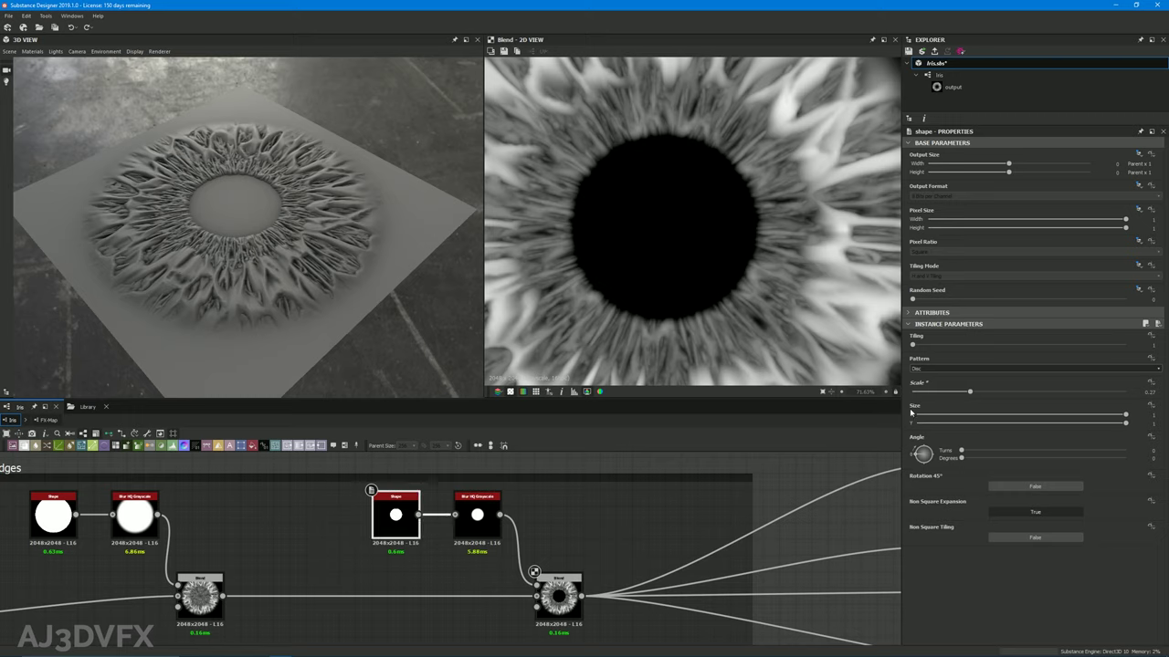
Expose the Scale parameter of the pupil's Shape node as a new graph input named Size
{"action": "left_click", "coordinate": [1150, 382]}
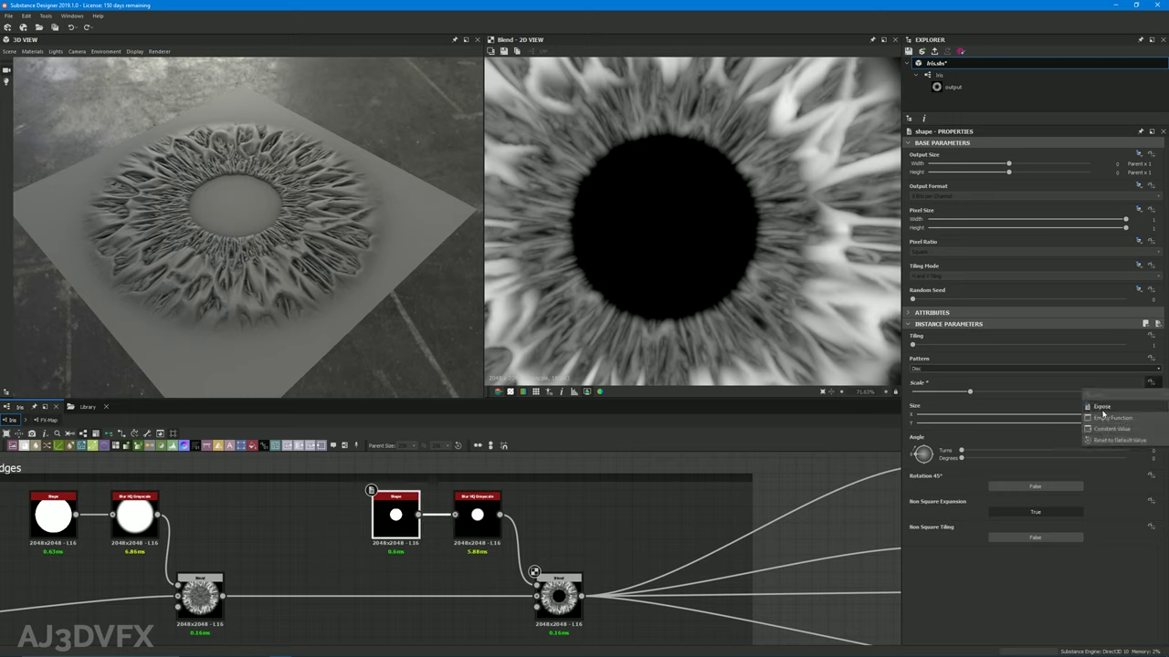
{"action": "left_click", "coordinate": [1101, 407]}
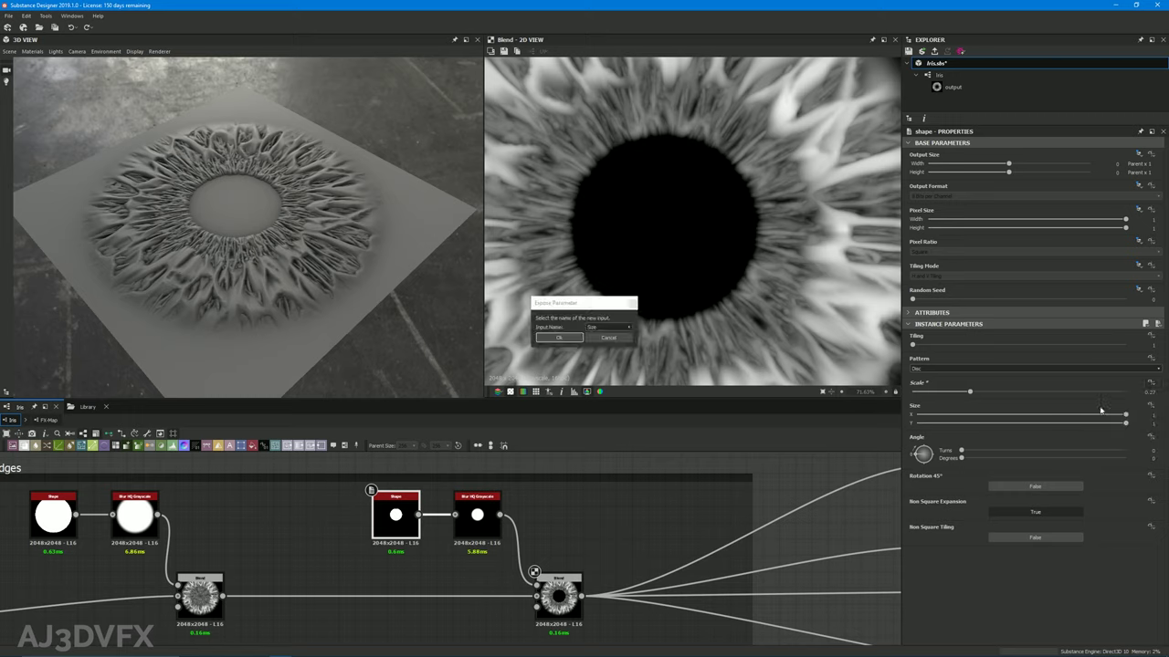
{"action": "left_click_drag", "start_coordinate": [569, 302], "coordinate": [557, 274]}
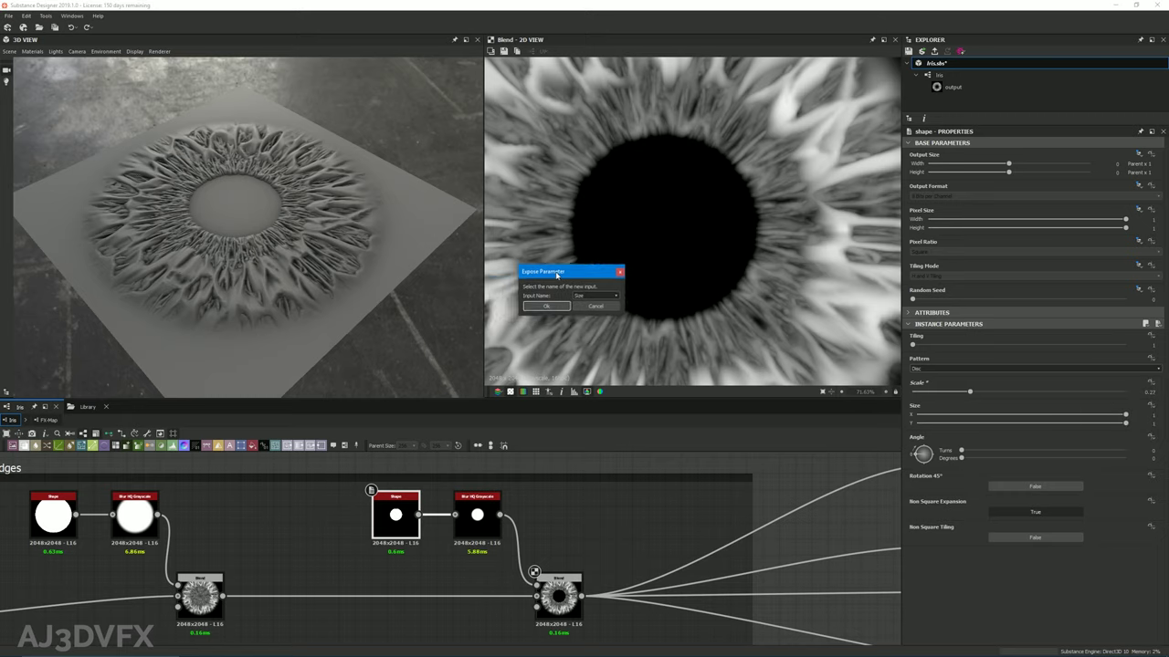
{"action": "double_click", "coordinate": [591, 296]}
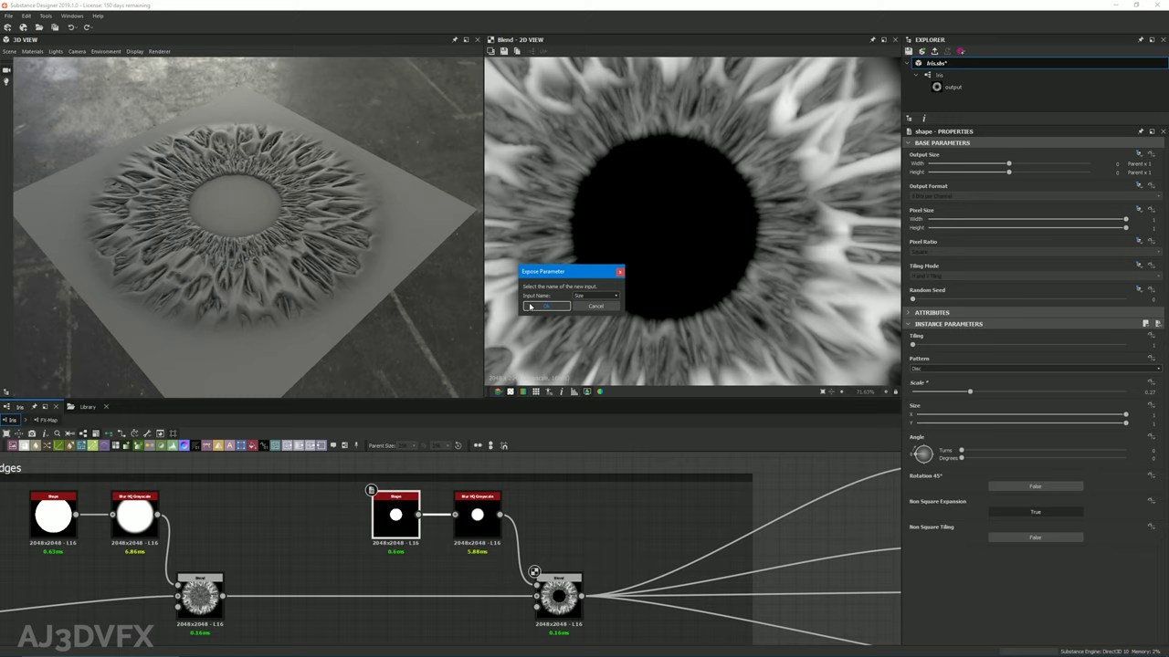
{"action": "left_click", "coordinate": [604, 296]}
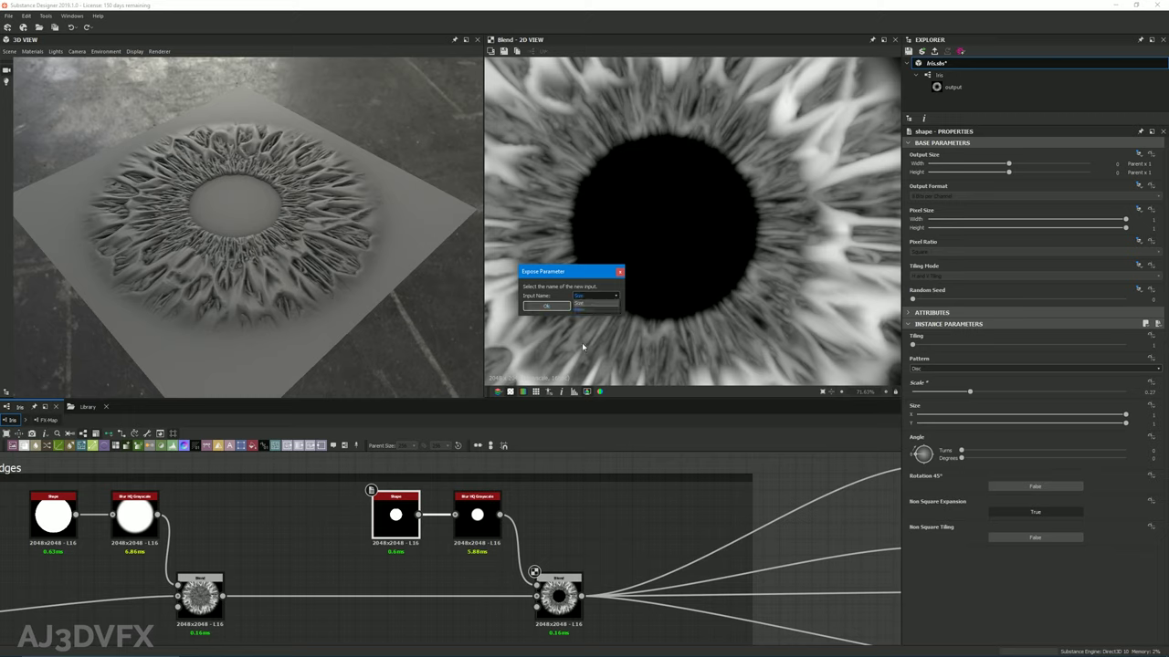
{"action": "left_click", "coordinate": [589, 295]}
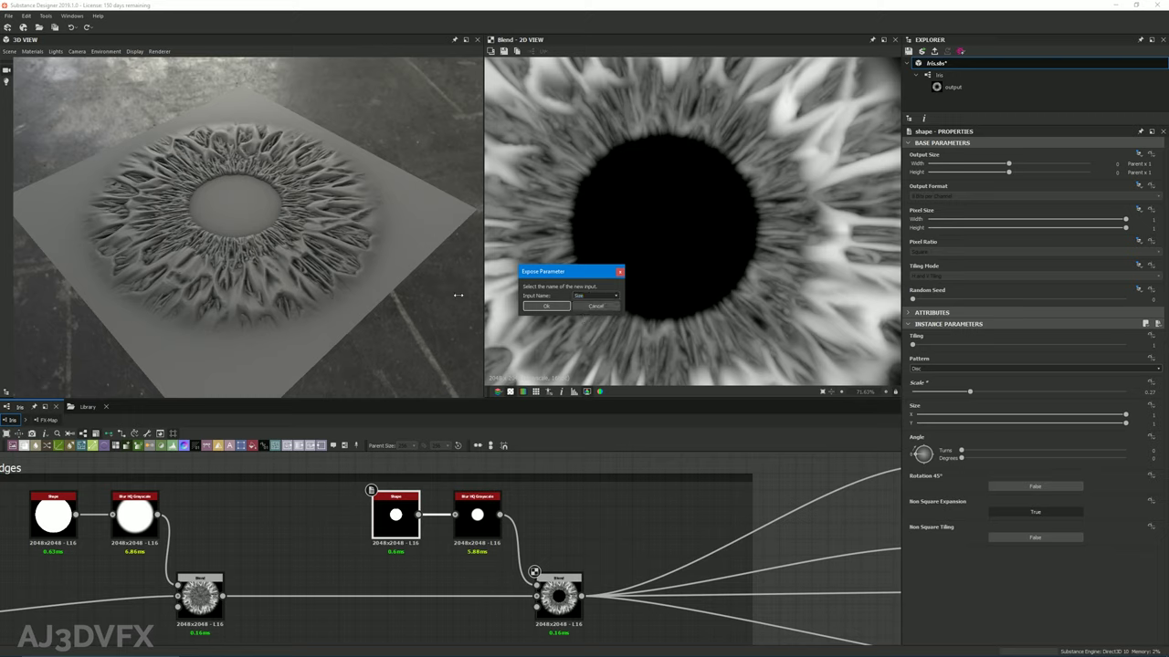
{"action": "left_click_drag", "start_coordinate": [570, 274], "coordinate": [563, 259]}
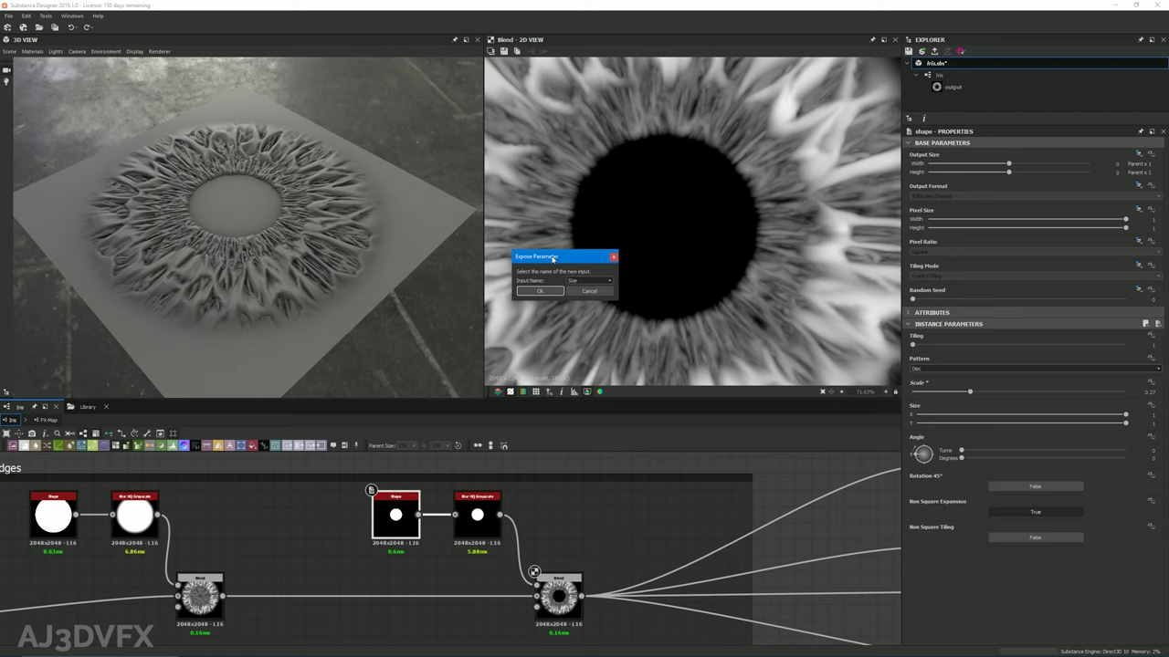
{"action": "left_click_drag", "start_coordinate": [552, 257], "coordinate": [575, 253]}
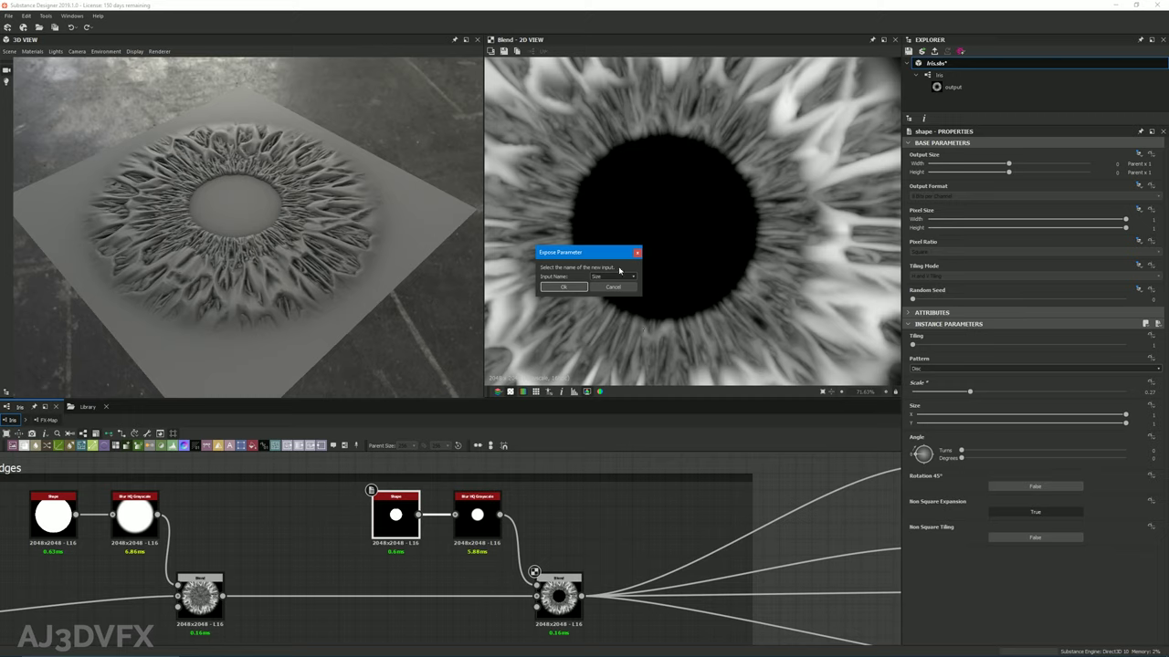
{"action": "left_click", "coordinate": [563, 288]}
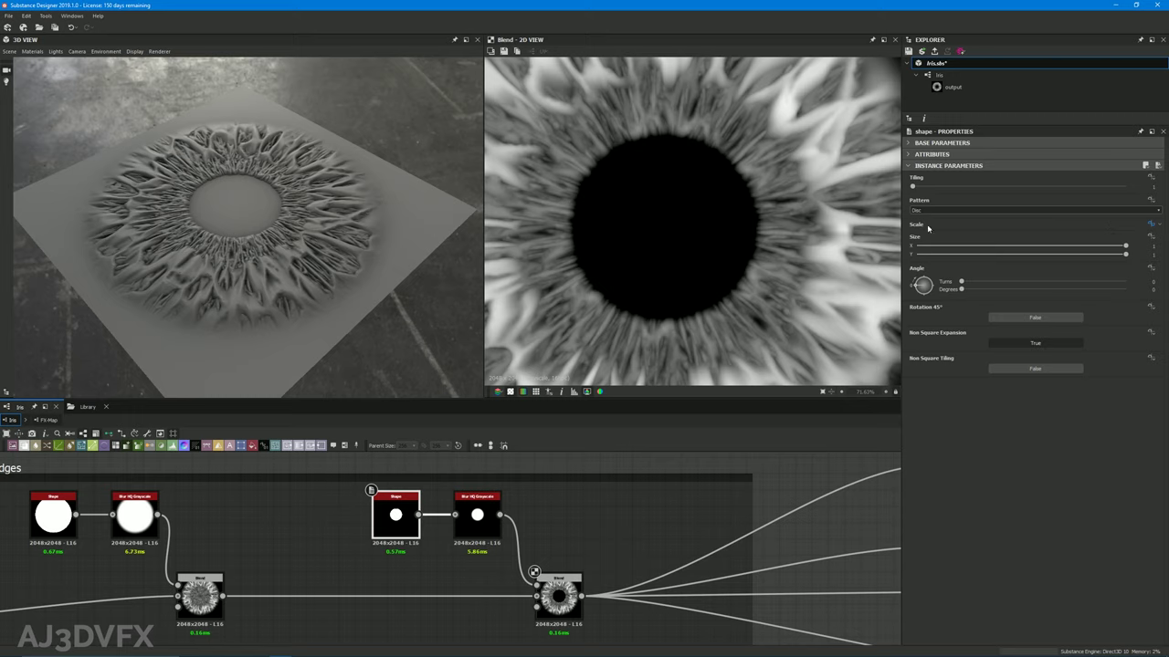
Show the Iris graph's input parameters and expand the settings of the exposed Scale parameter
{"action": "left_click", "coordinate": [940, 77]}
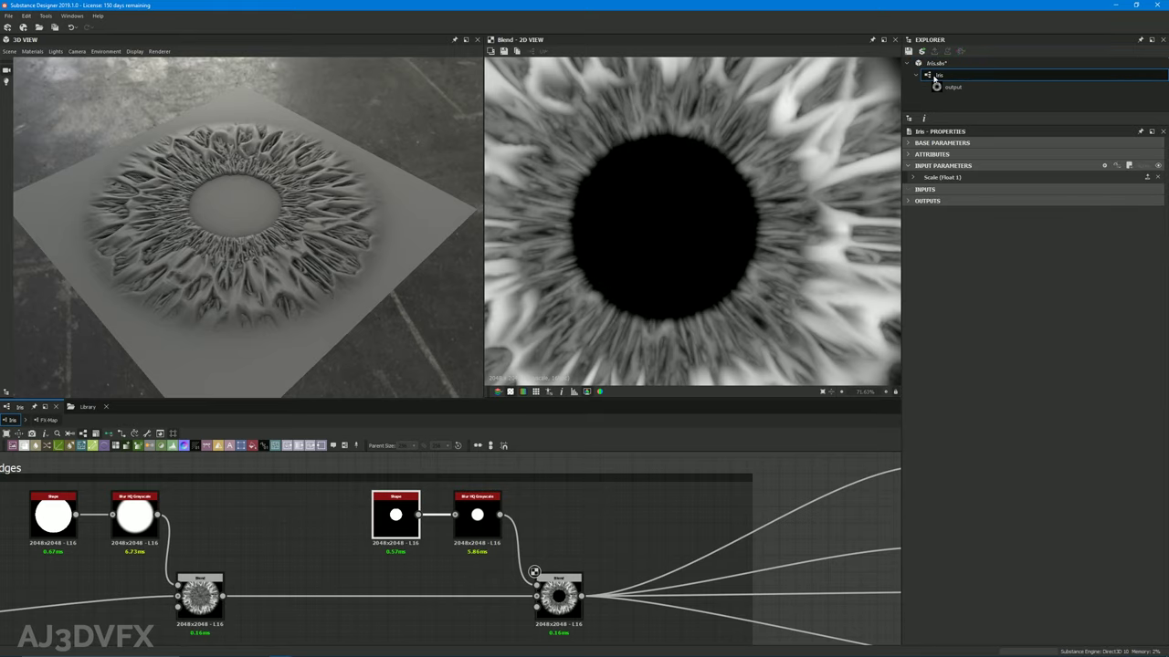
{"action": "left_click", "coordinate": [913, 168]}
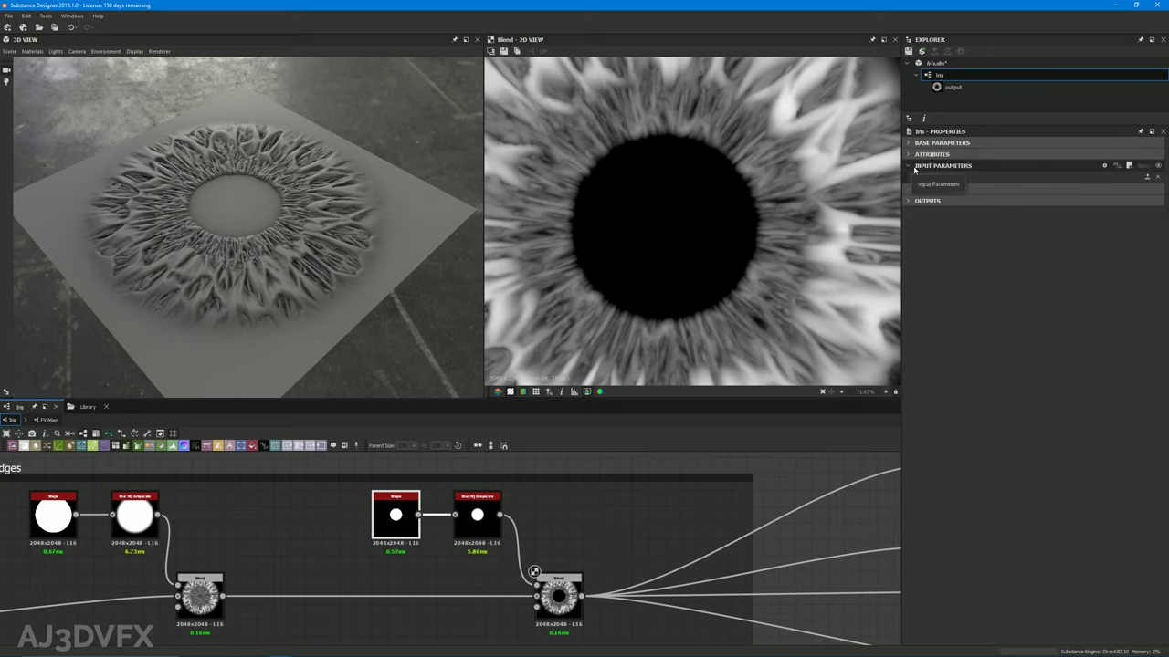
{"action": "left_click", "coordinate": [1011, 167]}
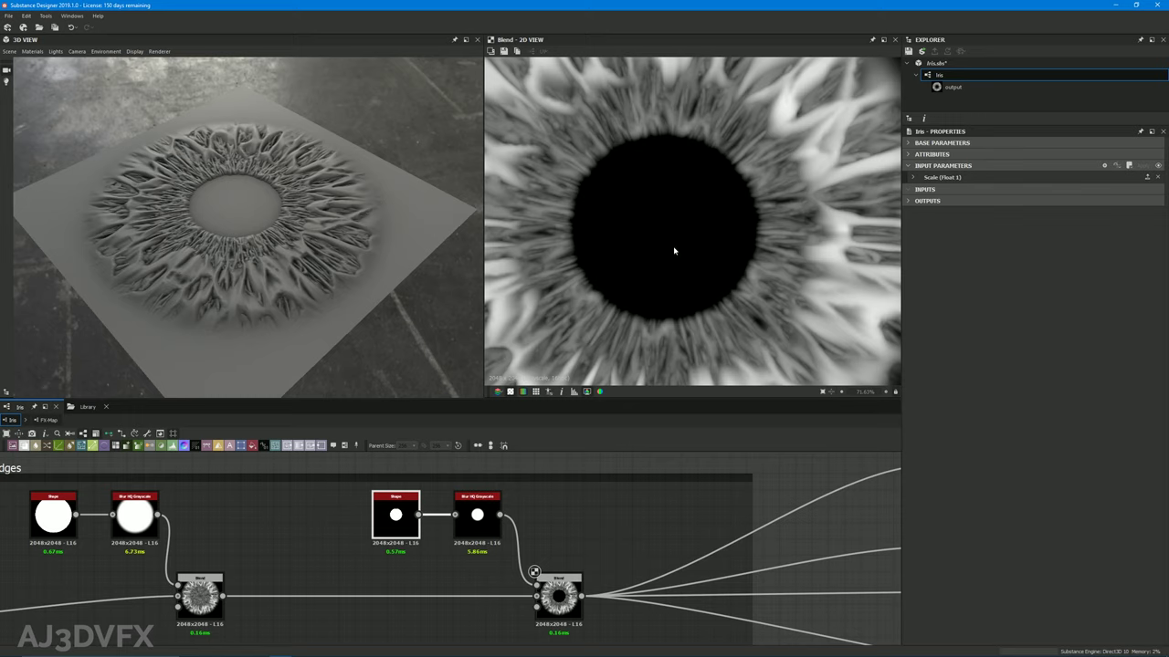
{"action": "left_click", "coordinate": [912, 178]}
{"action": "double_click", "coordinate": [948, 186]}
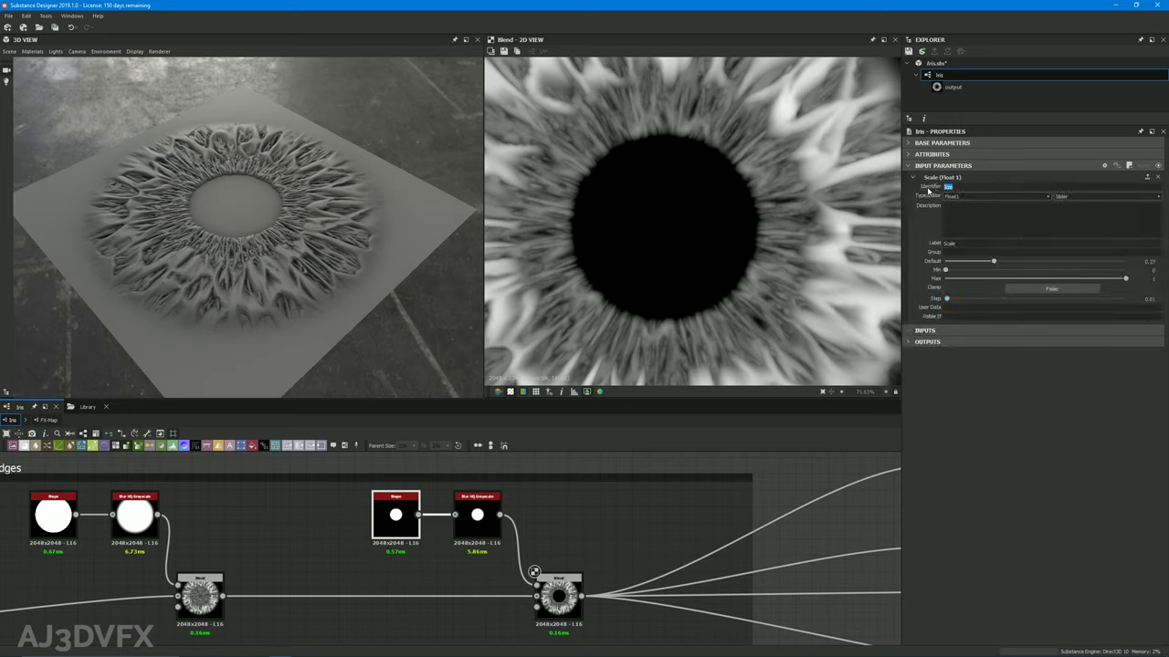
Give the exposed parameter the description "Controls the size of the inner pupil" and the label "Pupil Size"
{"action": "double_click", "coordinate": [950, 243]}
{"action": "left_click", "coordinate": [1010, 401]}
{"action": "left_click", "coordinate": [974, 230]}
{"action": "type", "text": "Controls the size of the inner pupil"}
{"action": "double_click", "coordinate": [948, 242]}
{"action": "type", "text": "Pupil Size"}
{"action": "left_click", "coordinate": [950, 244]}
Check the parameter's default and clamp settings, and preview the graph with Pupil Size raised to 0.61
{"action": "left_click", "coordinate": [1149, 261]}
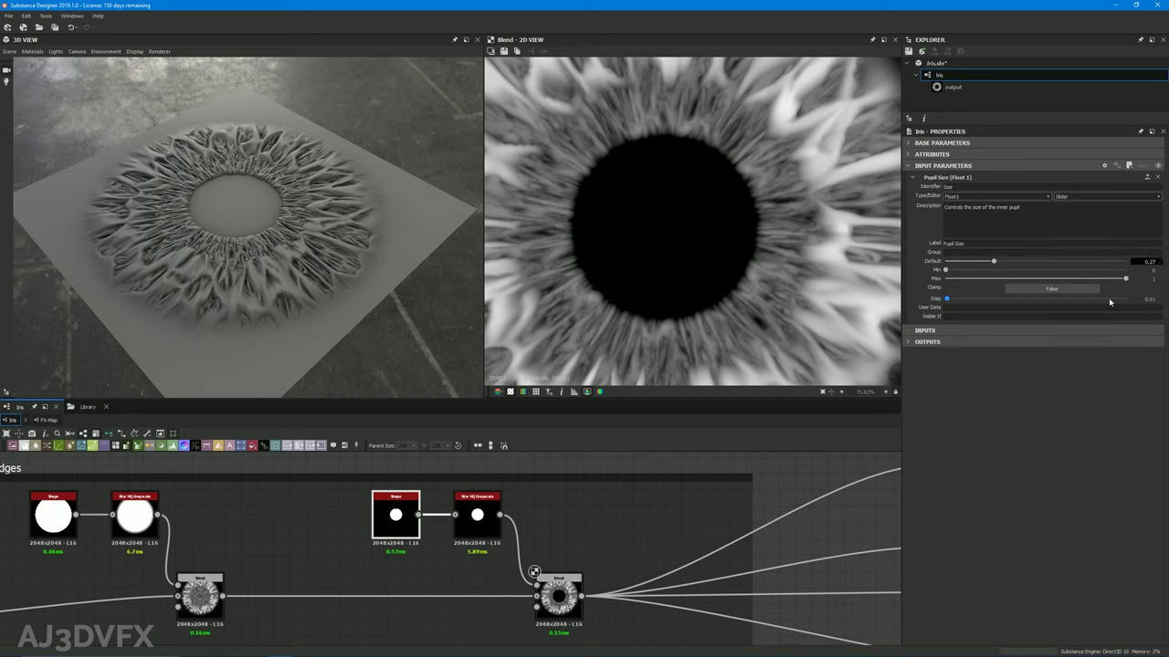
{"action": "left_click", "coordinate": [1041, 380]}
{"action": "left_click", "coordinate": [1050, 289]}
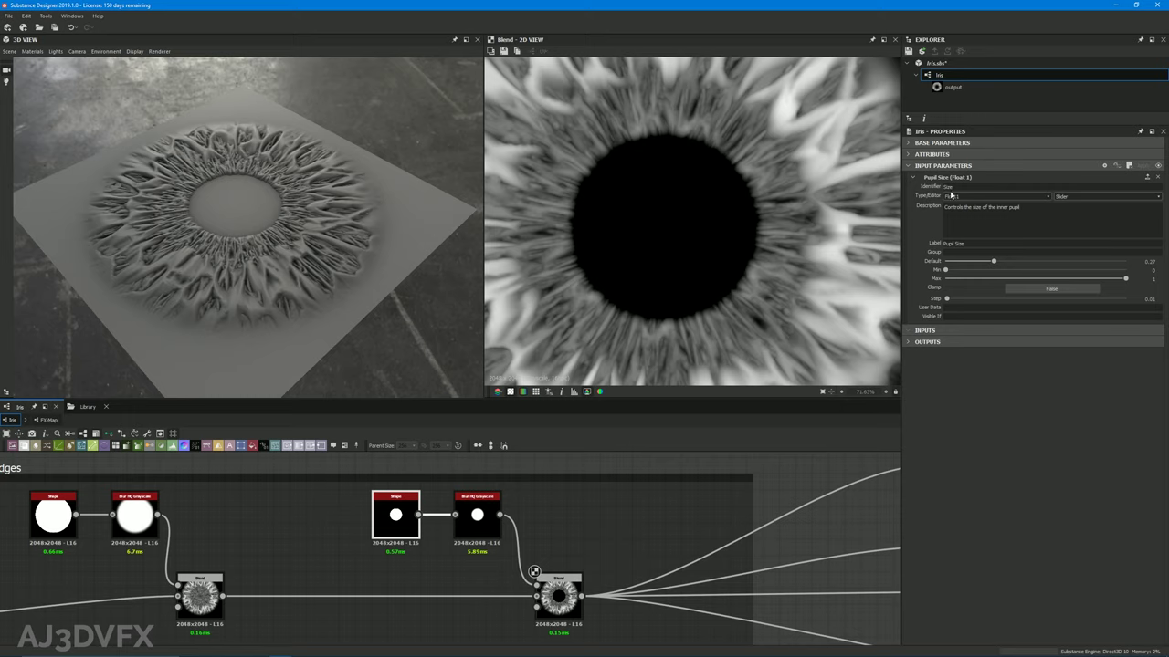
{"action": "left_click", "coordinate": [1157, 167]}
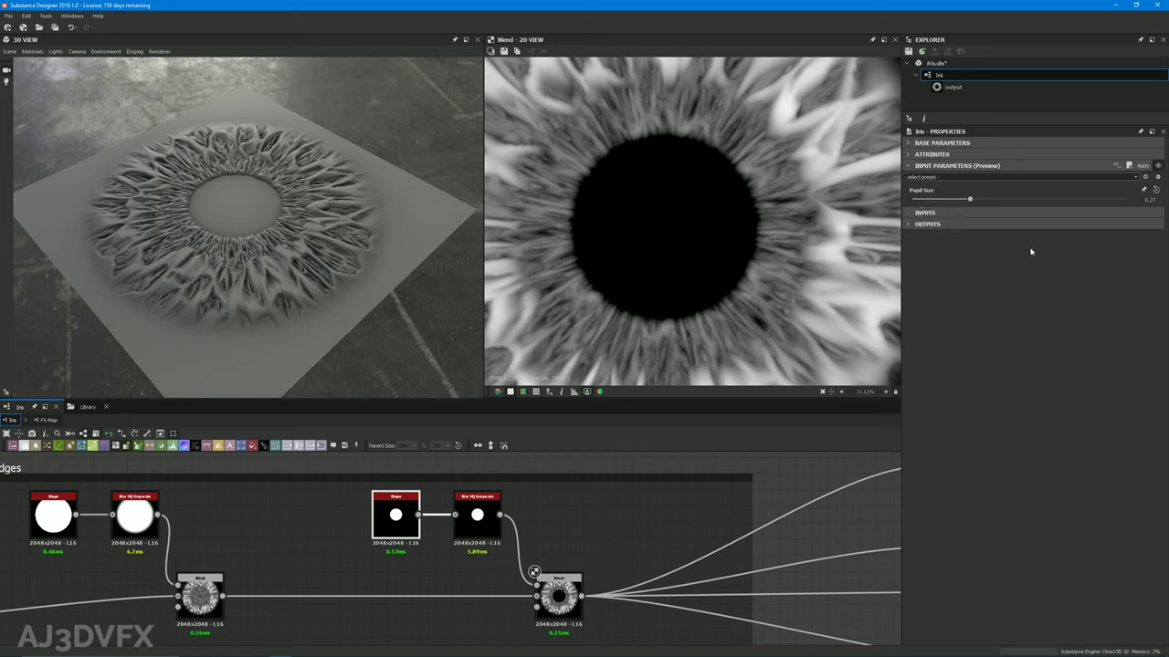
{"action": "left_click_drag", "start_coordinate": [968, 199], "coordinate": [993, 199]}
{"action": "left_click_drag", "start_coordinate": [1082, 202], "coordinate": [1041, 199]}
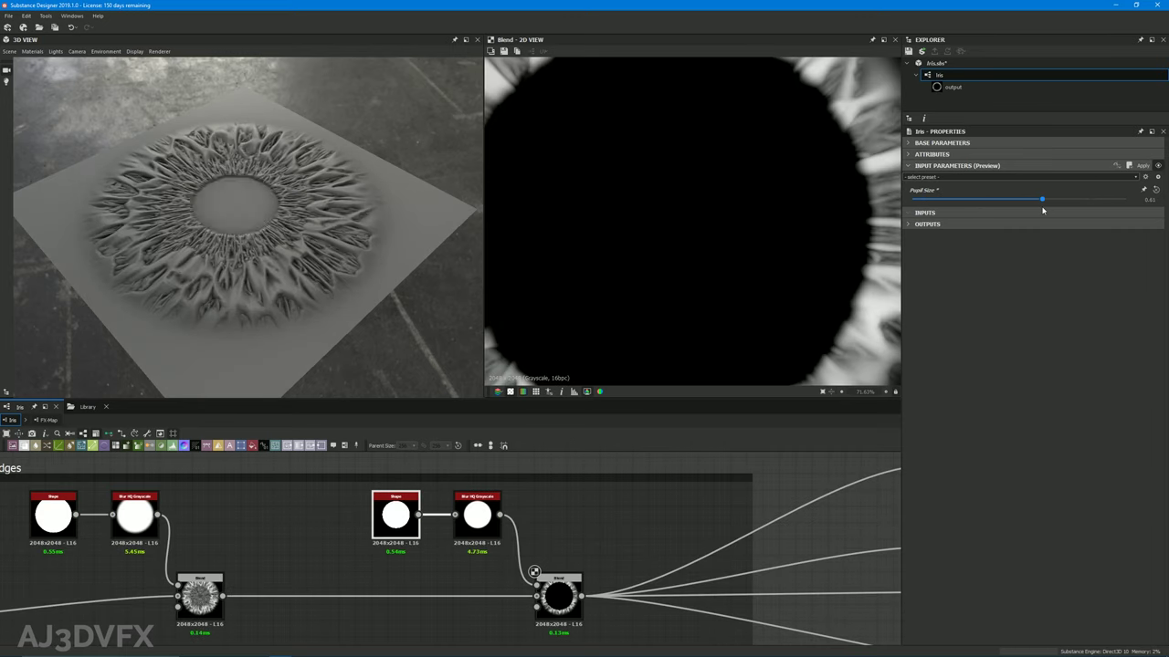
{"action": "left_click", "coordinate": [1158, 166]}
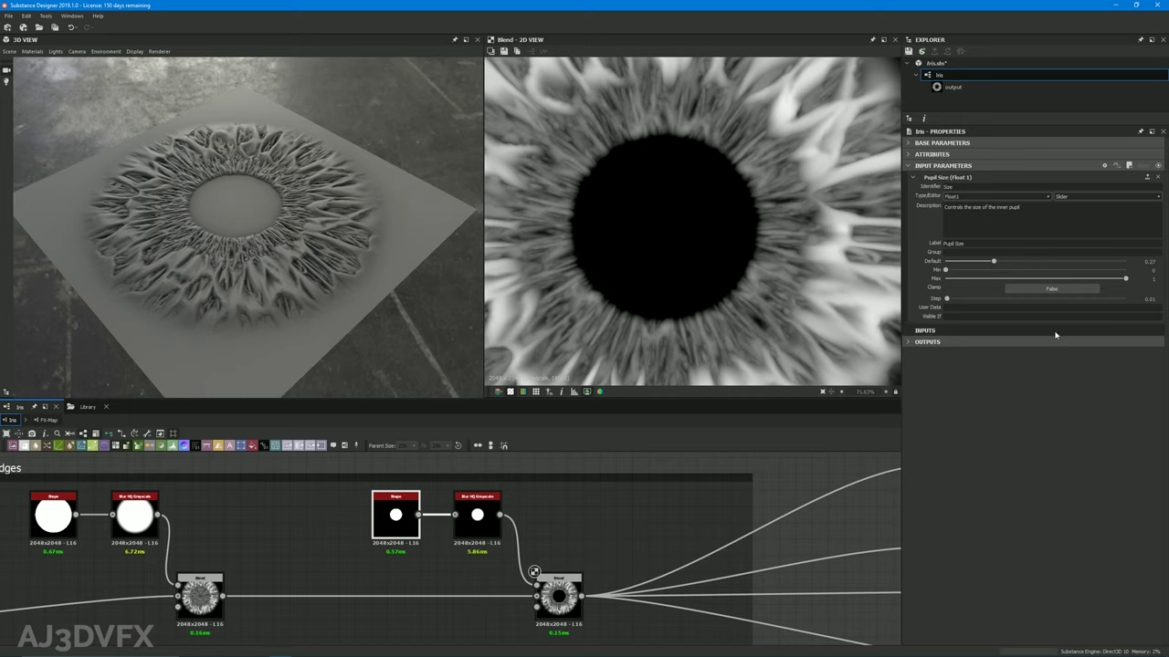
Set the Clamp option of the Pupil Size parameter to True
{"action": "left_click", "coordinate": [1077, 288]}
{"action": "double_click", "coordinate": [1152, 279]}
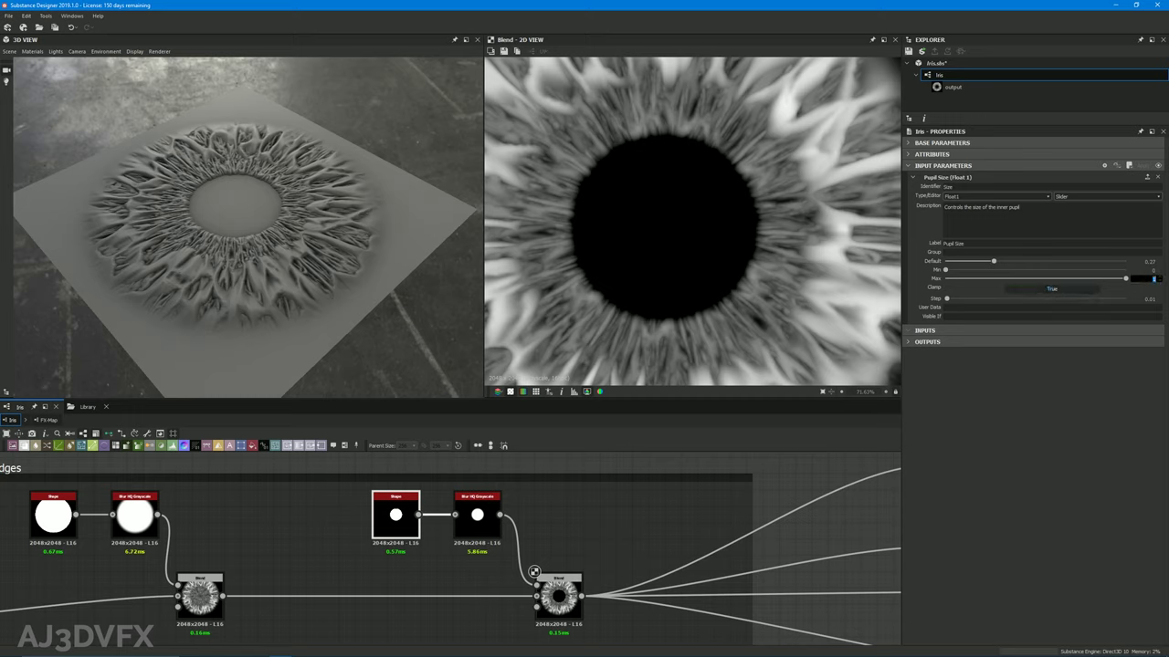
{"action": "key", "text": "Return"}
Preview the graph with Pupil Size at 0.38 to judge a suitable maximum
{"action": "left_click", "coordinate": [1158, 165]}
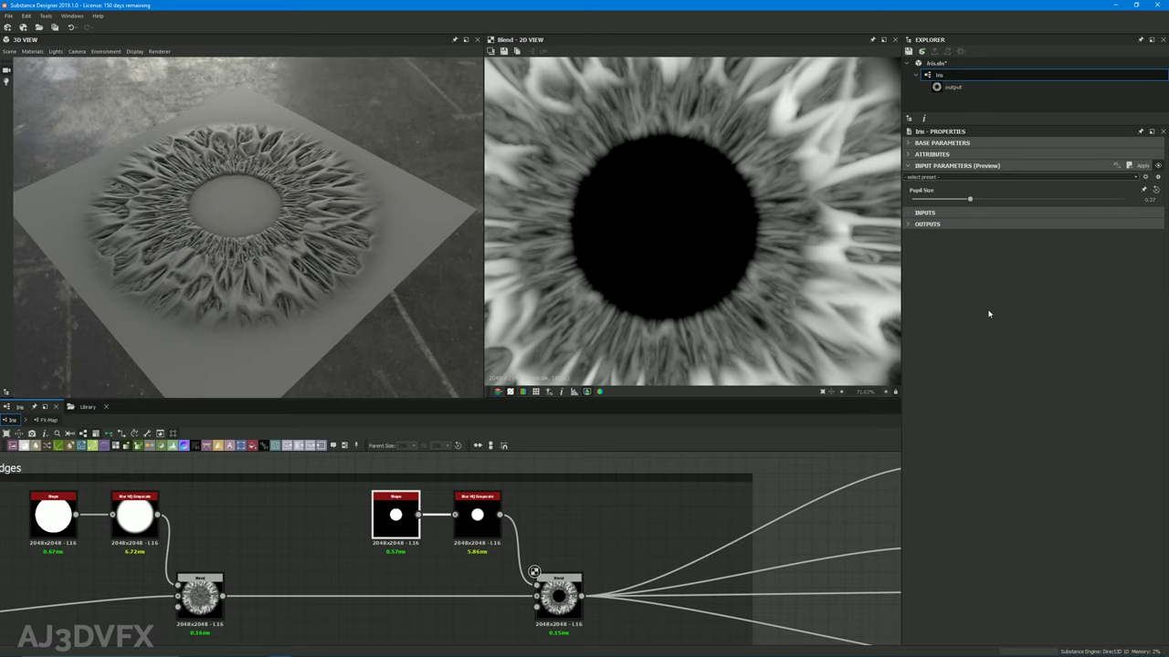
{"action": "left_click_drag", "start_coordinate": [964, 201], "coordinate": [991, 205]}
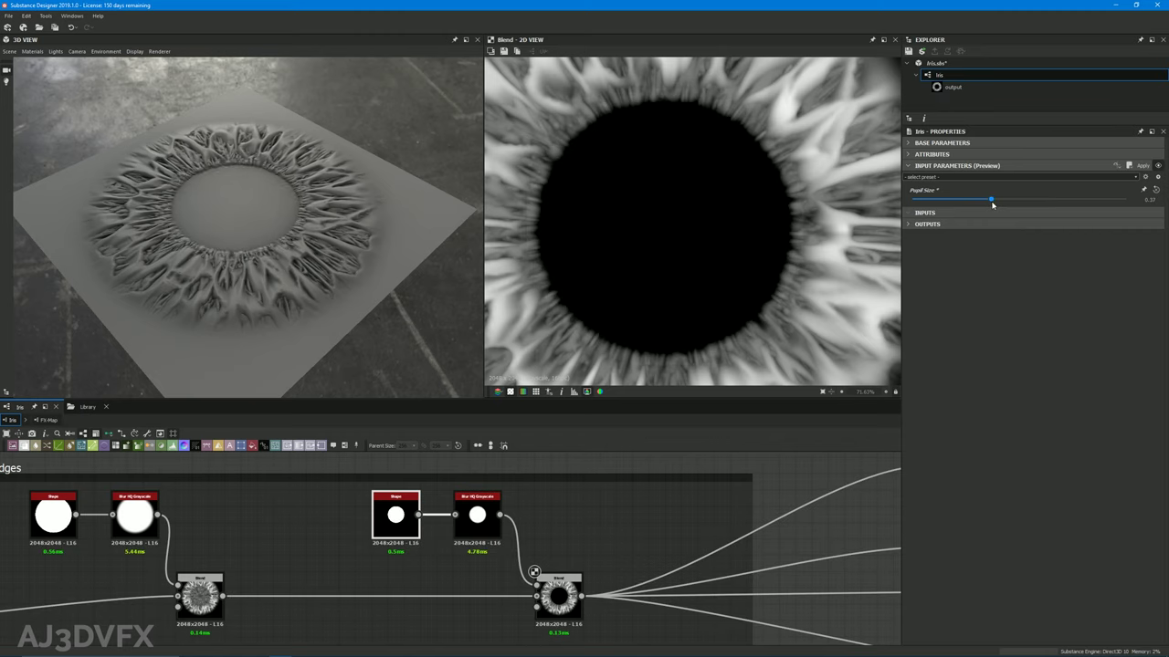
{"action": "left_click_drag", "start_coordinate": [993, 205], "coordinate": [993, 204]}
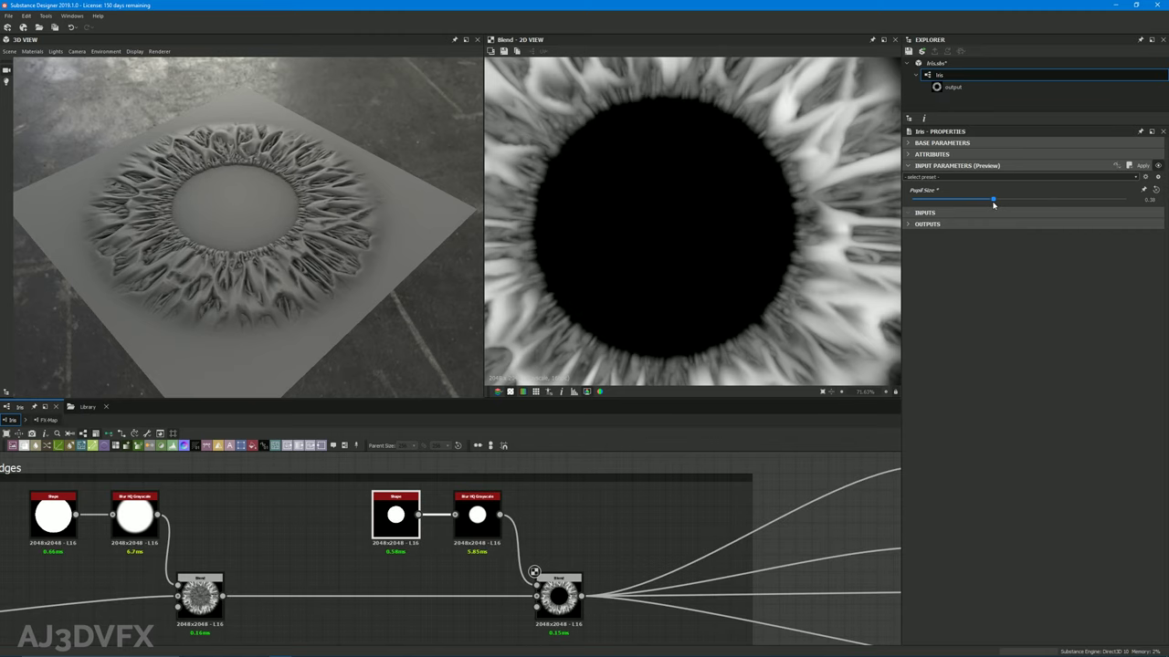
{"action": "left_click", "coordinate": [1153, 164]}
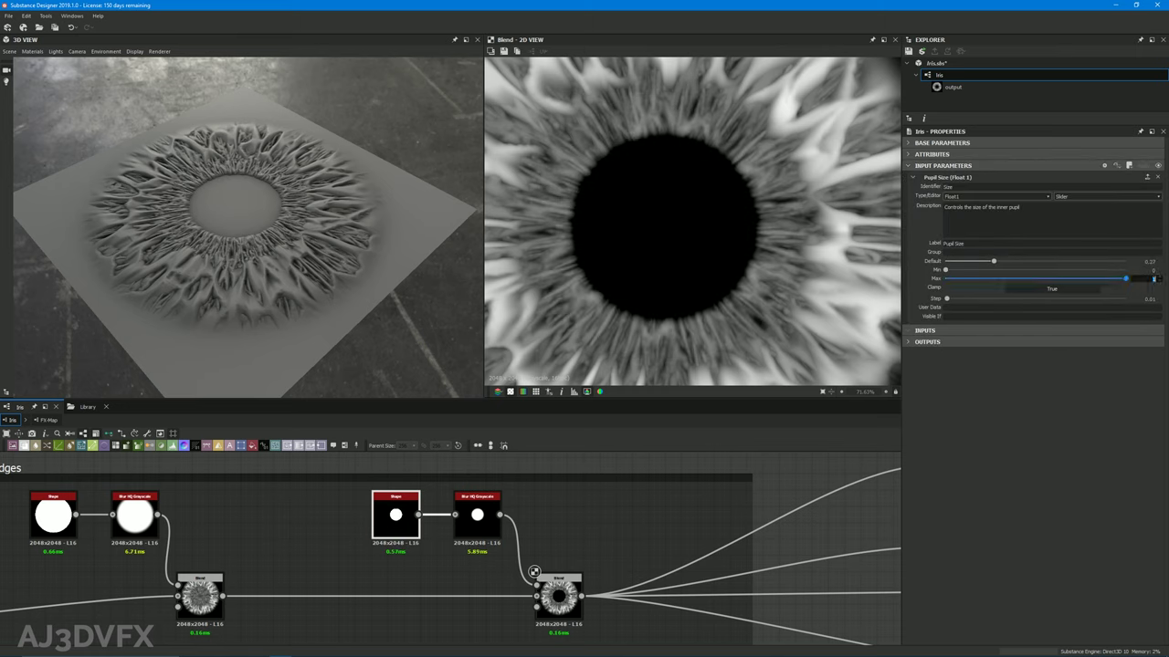
Limit the Pupil Size parameter to a maximum of 0.4 and a minimum of 0.05
{"action": "left_click", "coordinate": [1154, 279]}
{"action": "type", "text": "0.4"}
{"action": "key", "text": "Return"}
{"action": "left_click", "coordinate": [1151, 270]}
{"action": "left_click", "coordinate": [1151, 271]}
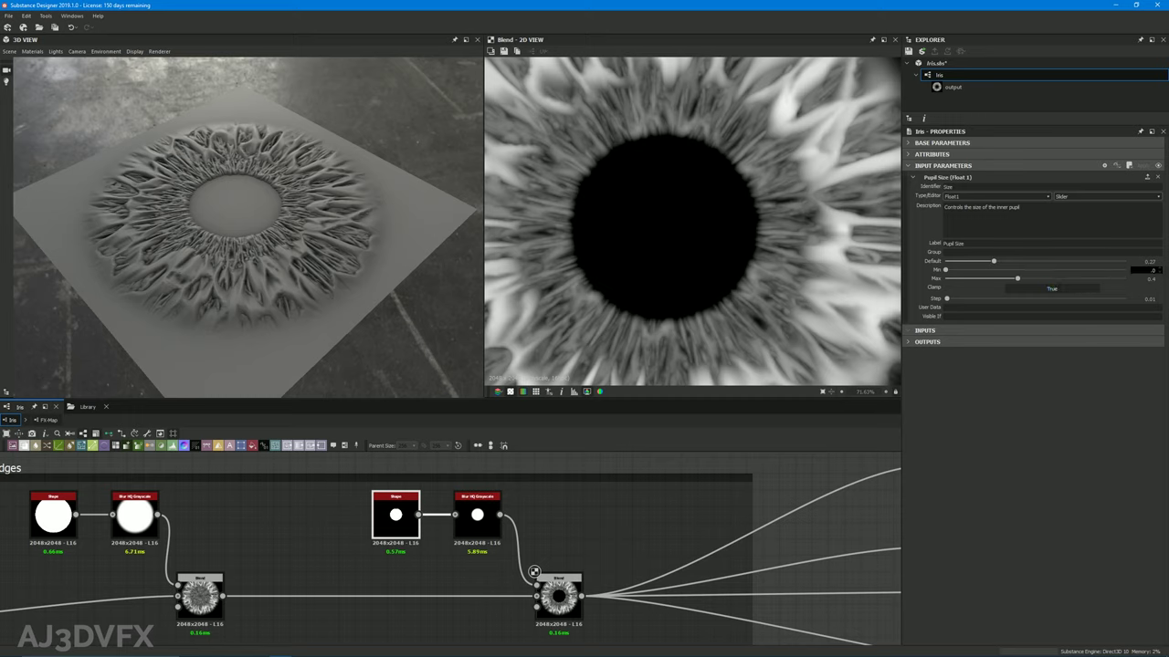
{"action": "type", "text": ".05"}
{"action": "key", "text": "Return"}
Preview the iris across the full Pupil Size range, from 0.05 up to 0.4
{"action": "left_click", "coordinate": [1158, 165]}
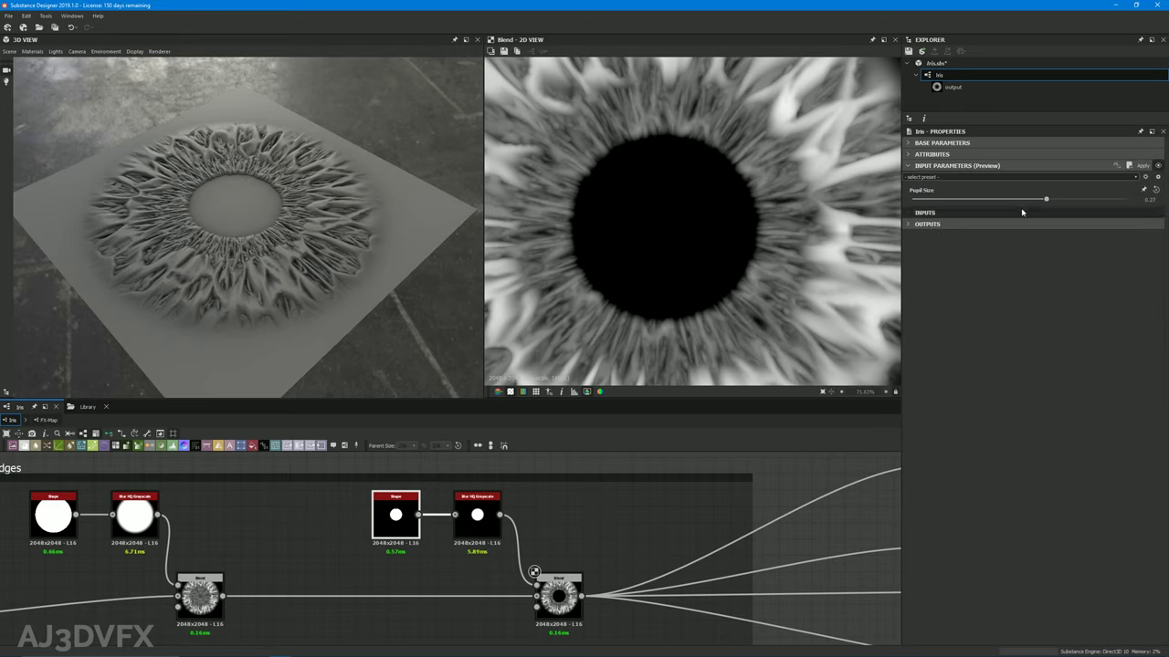
{"action": "left_click_drag", "start_coordinate": [1051, 200], "coordinate": [906, 206]}
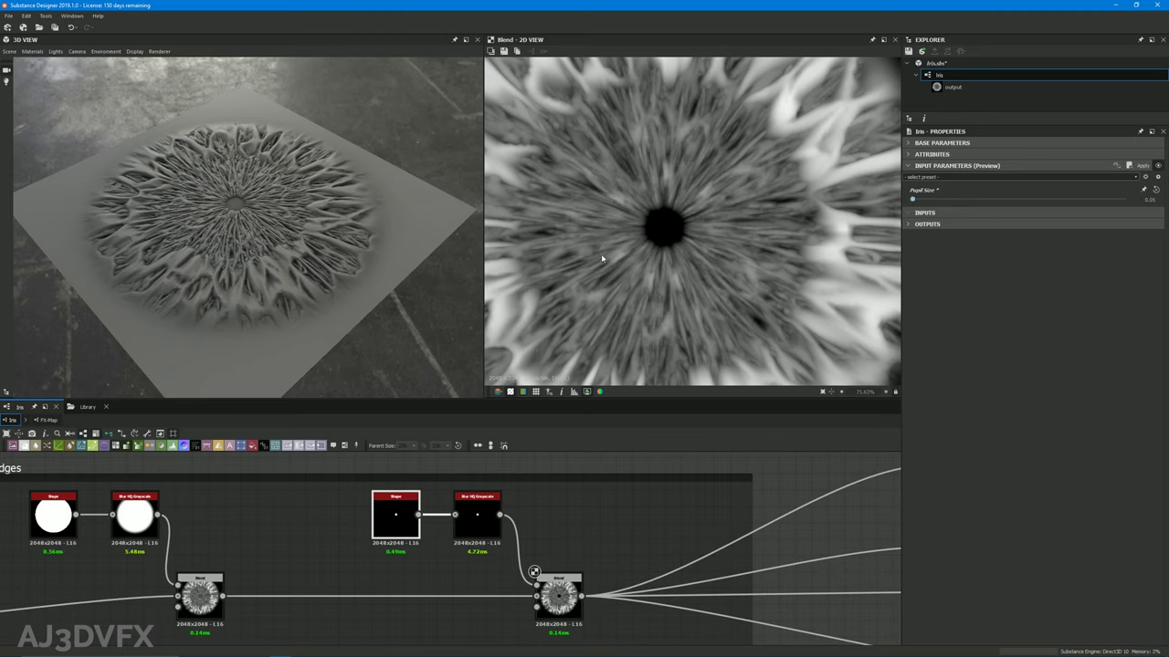
{"action": "left_click_drag", "start_coordinate": [914, 201], "coordinate": [1126, 199]}
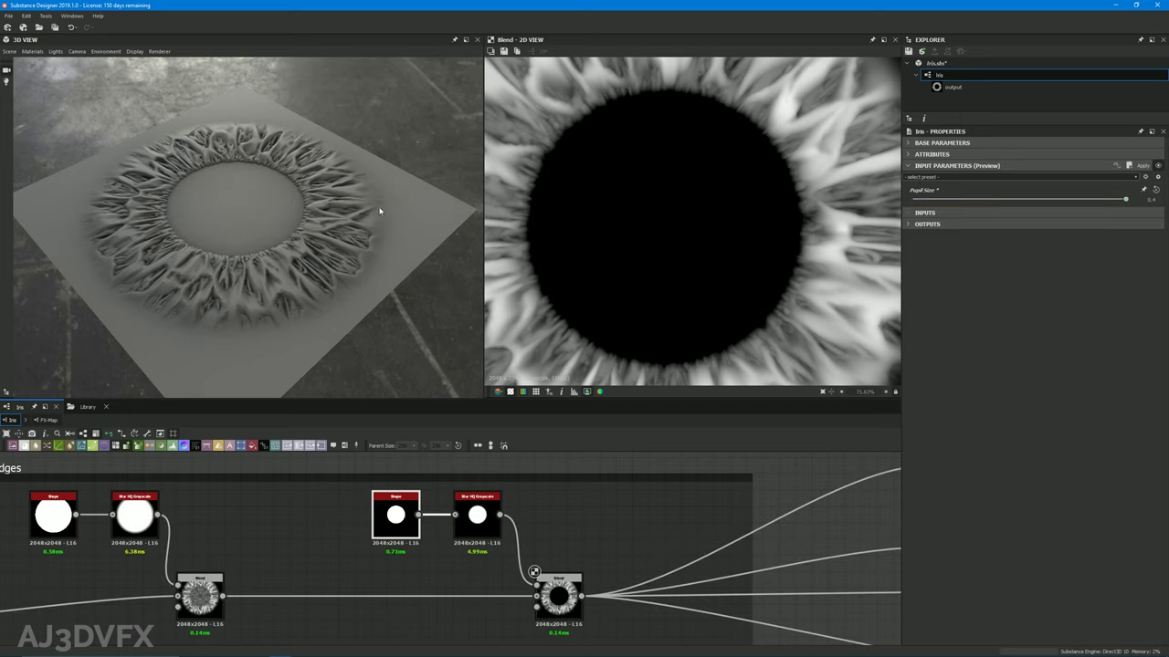
{"action": "left_click", "coordinate": [1157, 165]}
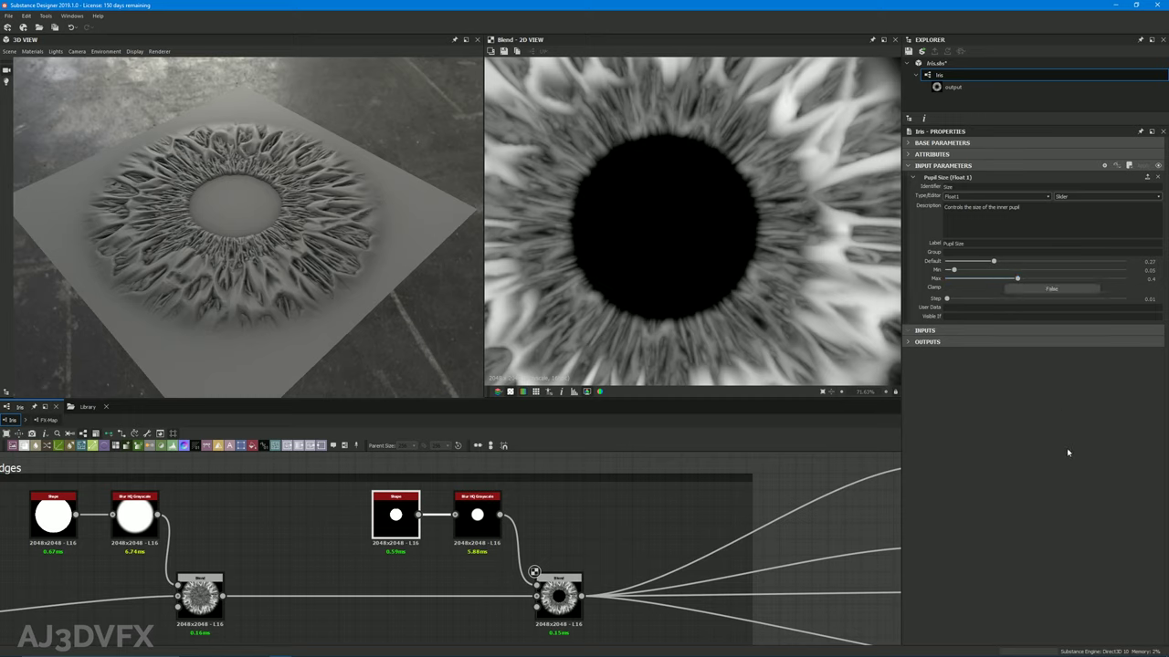
Set the Pupil Size parameter's Clamp to False and preview the graph with an out-of-range Pupil Size of 0.8
{"action": "left_click", "coordinate": [1055, 291]}
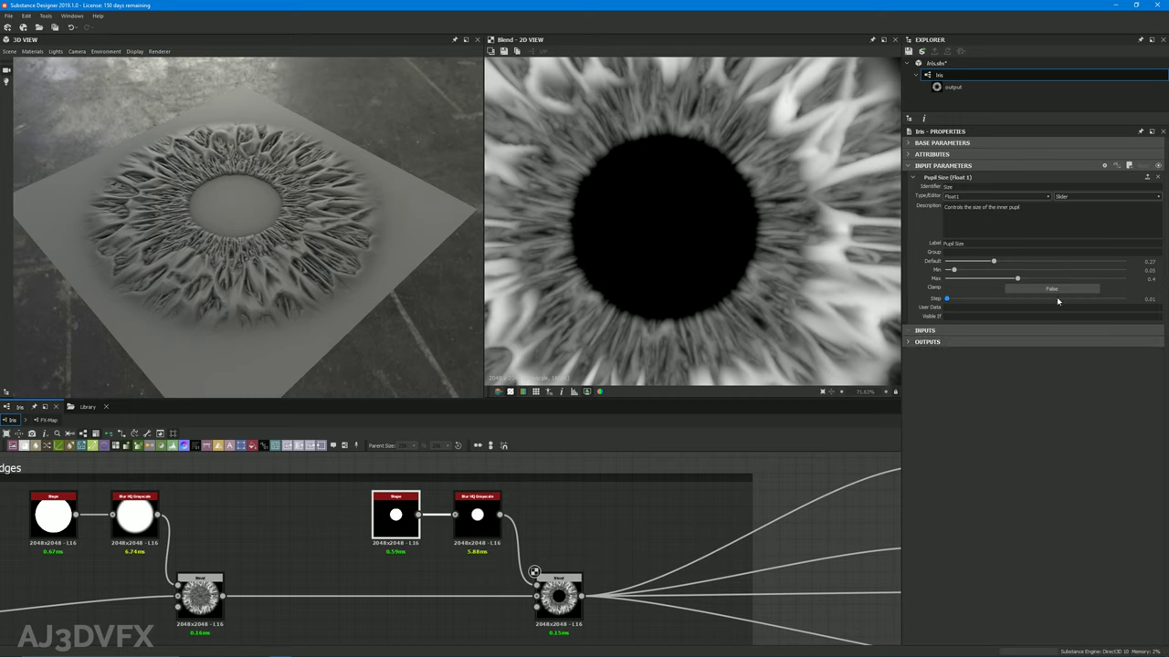
{"action": "left_click", "coordinate": [1158, 165]}
{"action": "left_click_drag", "start_coordinate": [1044, 199], "coordinate": [1151, 209]}
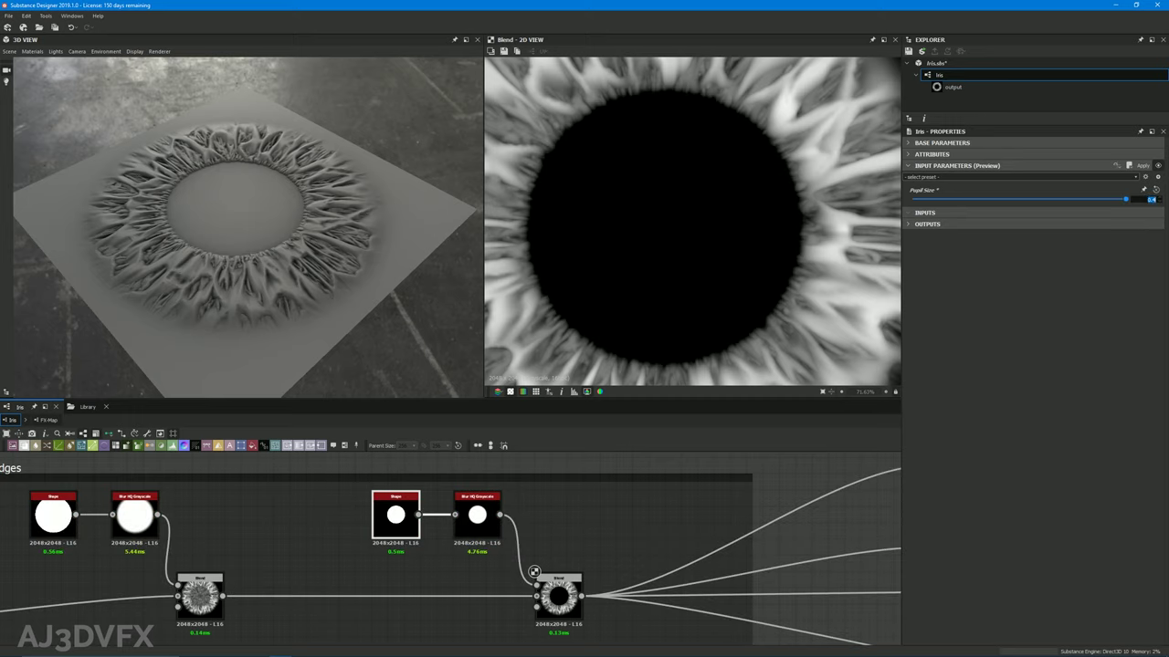
{"action": "left_click", "coordinate": [1150, 200]}
{"action": "type", "text": "0.8"}
{"action": "key", "text": "Return"}
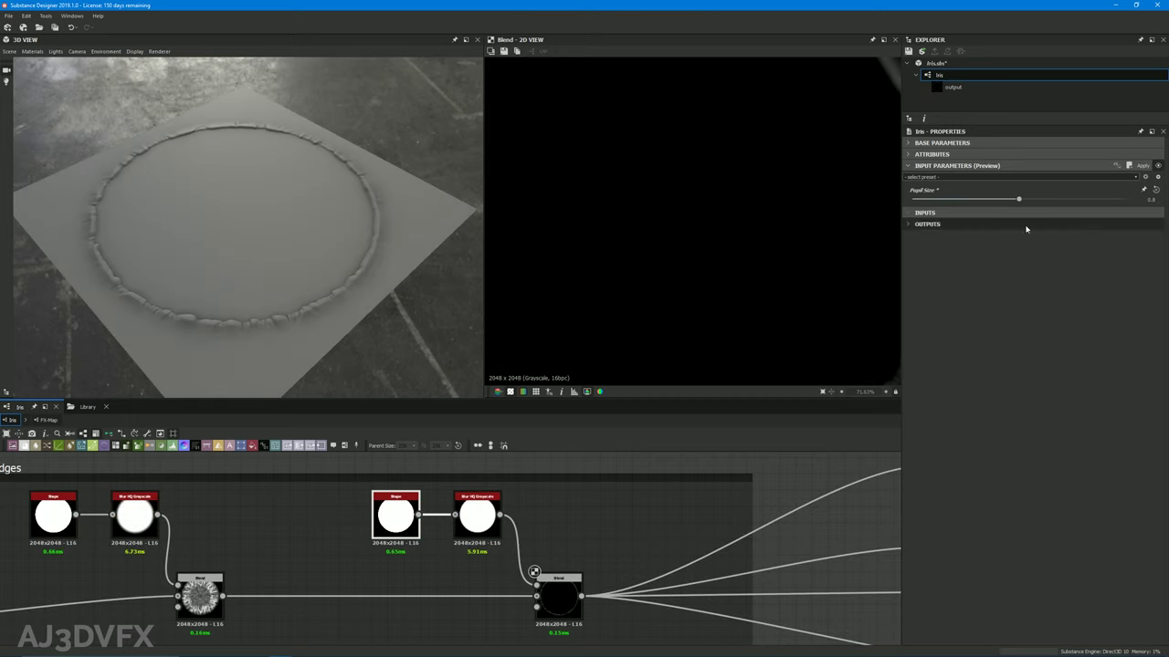
End the preview of the out-of-range pupil and set the Pupil Size parameter's Clamp to True
{"action": "left_click_drag", "start_coordinate": [1019, 199], "coordinate": [982, 200]}
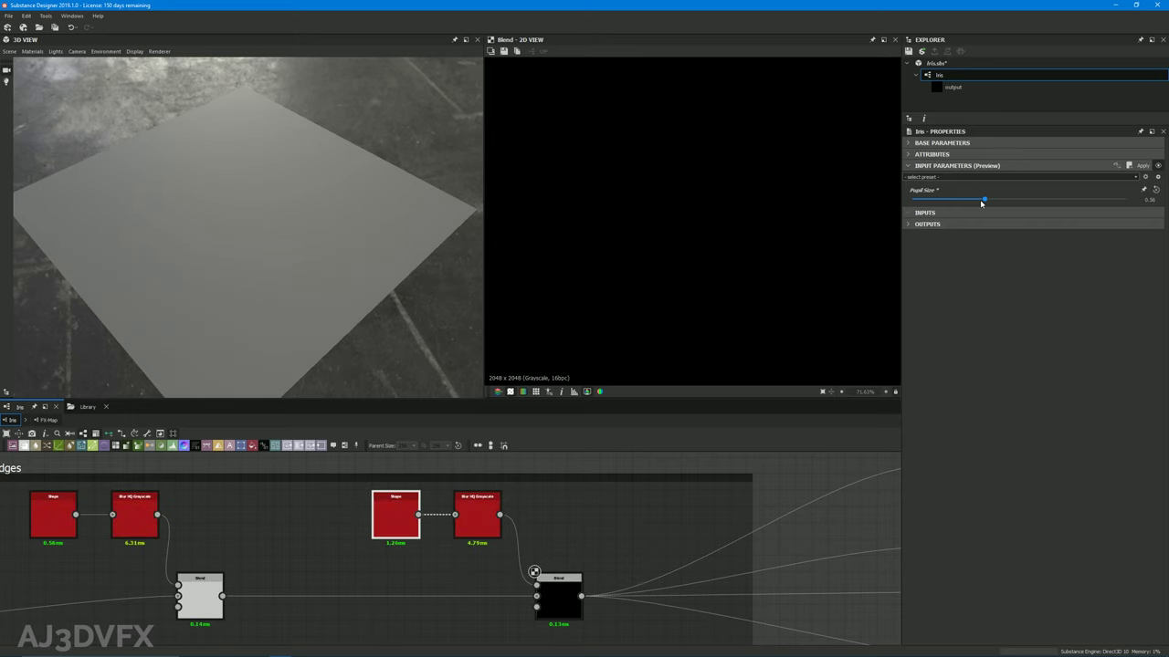
{"action": "left_click", "coordinate": [1158, 167]}
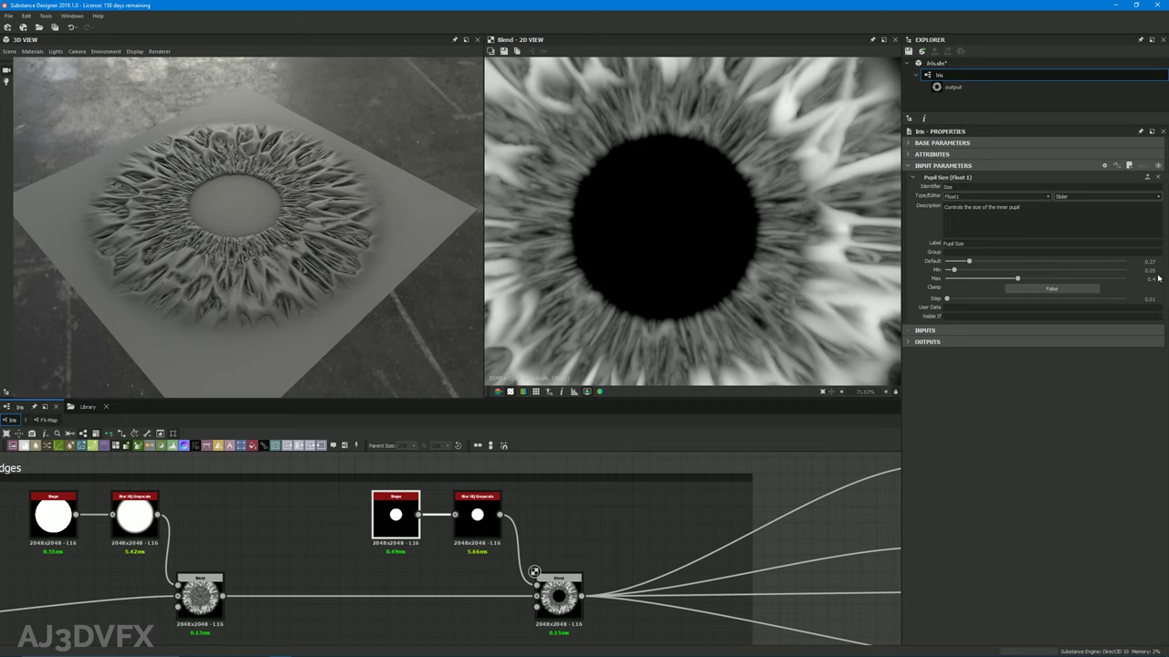
{"action": "left_click", "coordinate": [1053, 289]}
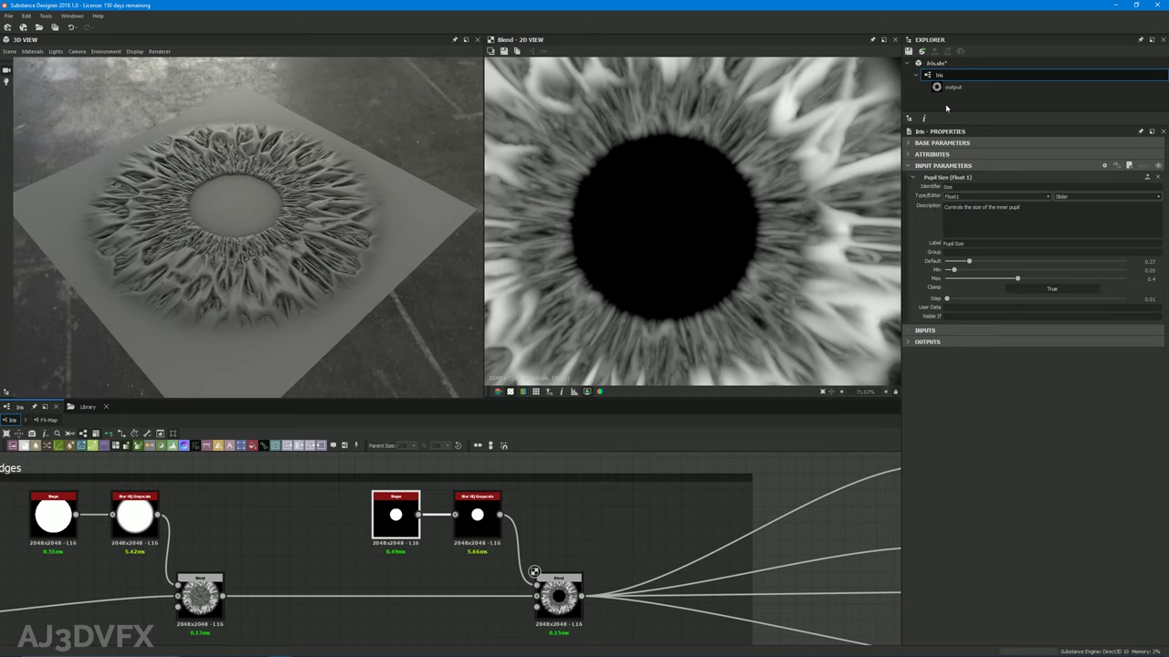
Expose the Scale of the larger disc Shape node in the Edges frame as a new graph input named Size_1
{"action": "middle_click_drag", "start_coordinate": [633, 548], "coordinate": [663, 520]}
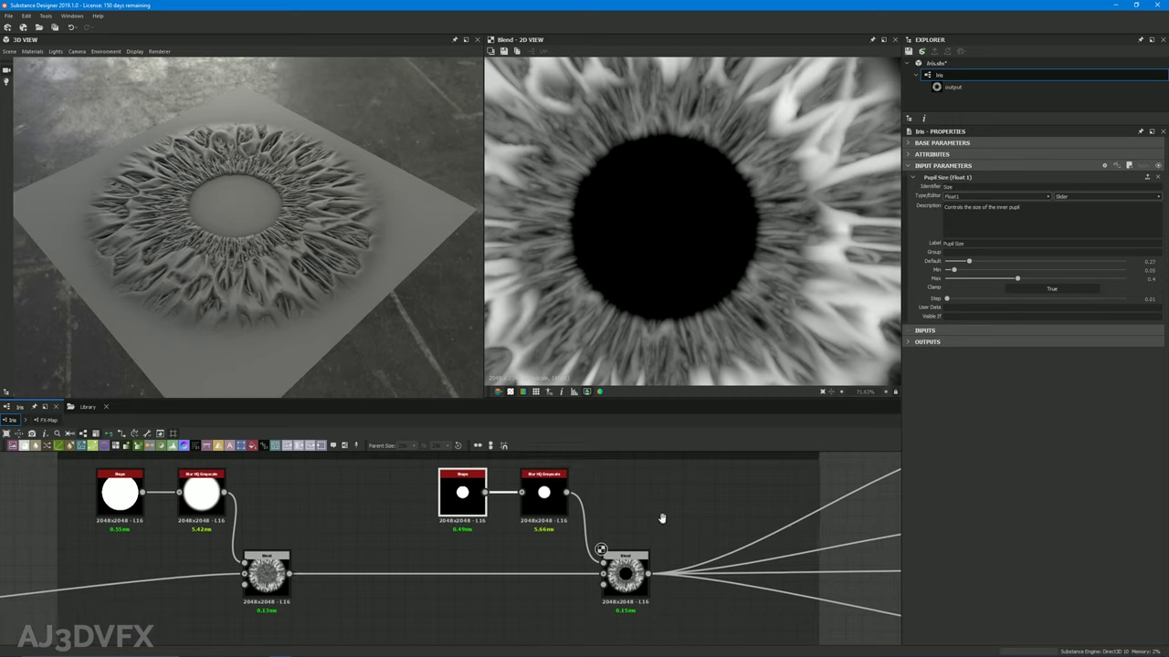
{"action": "scroll", "coordinate": [663, 519], "scroll_direction": "down", "scroll_amount": 3}
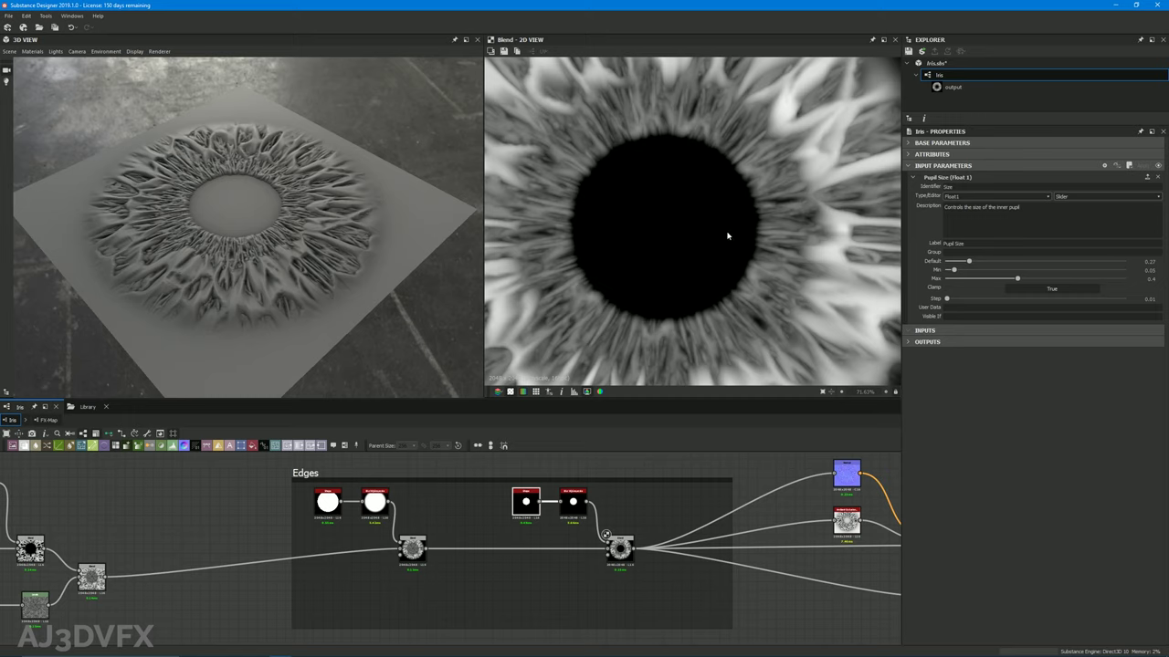
{"action": "middle_click_drag", "start_coordinate": [426, 524], "coordinate": [519, 534]}
{"action": "scroll", "coordinate": [403, 557], "scroll_direction": "up", "scroll_amount": 2}
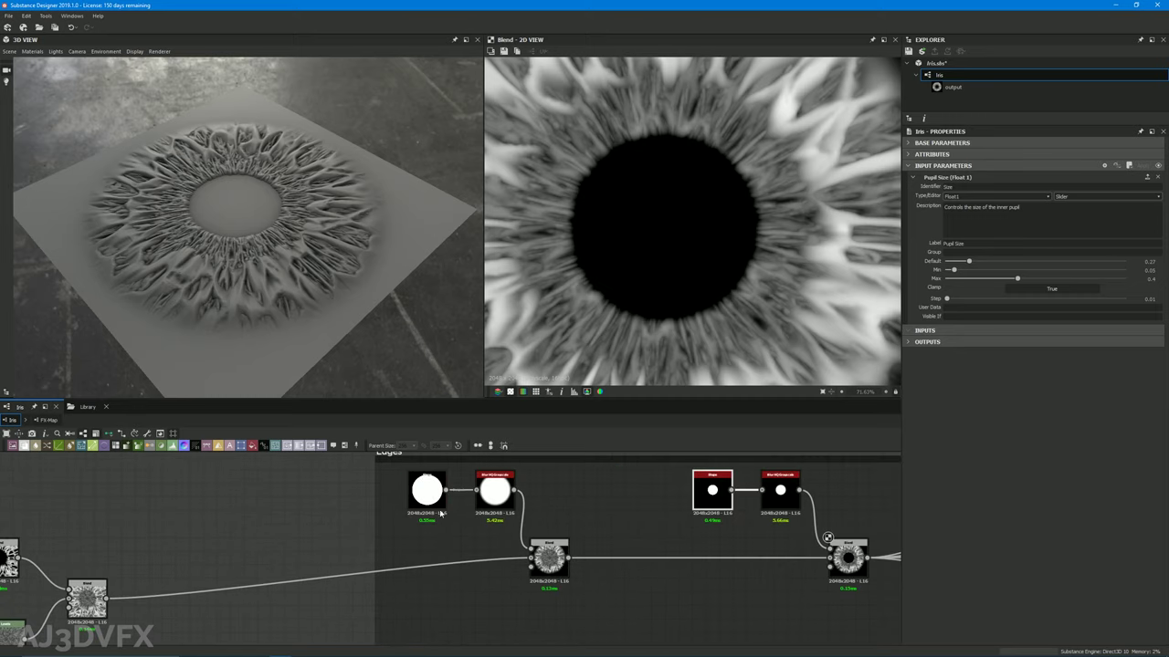
{"action": "left_click", "coordinate": [435, 489]}
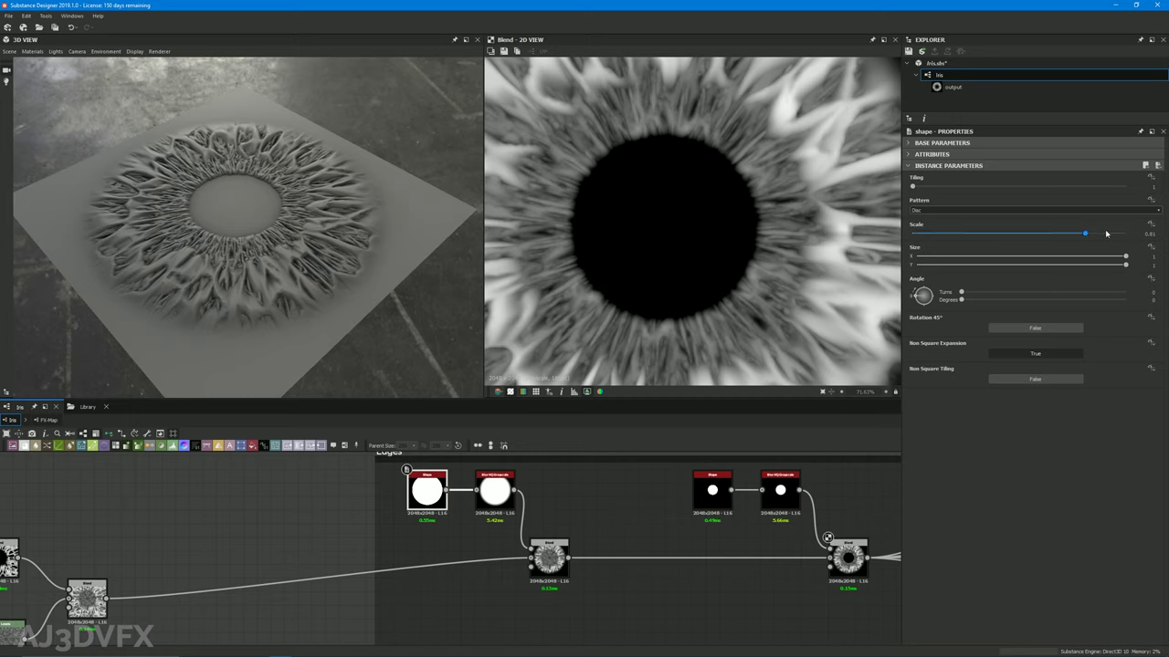
{"action": "left_click", "coordinate": [1153, 224]}
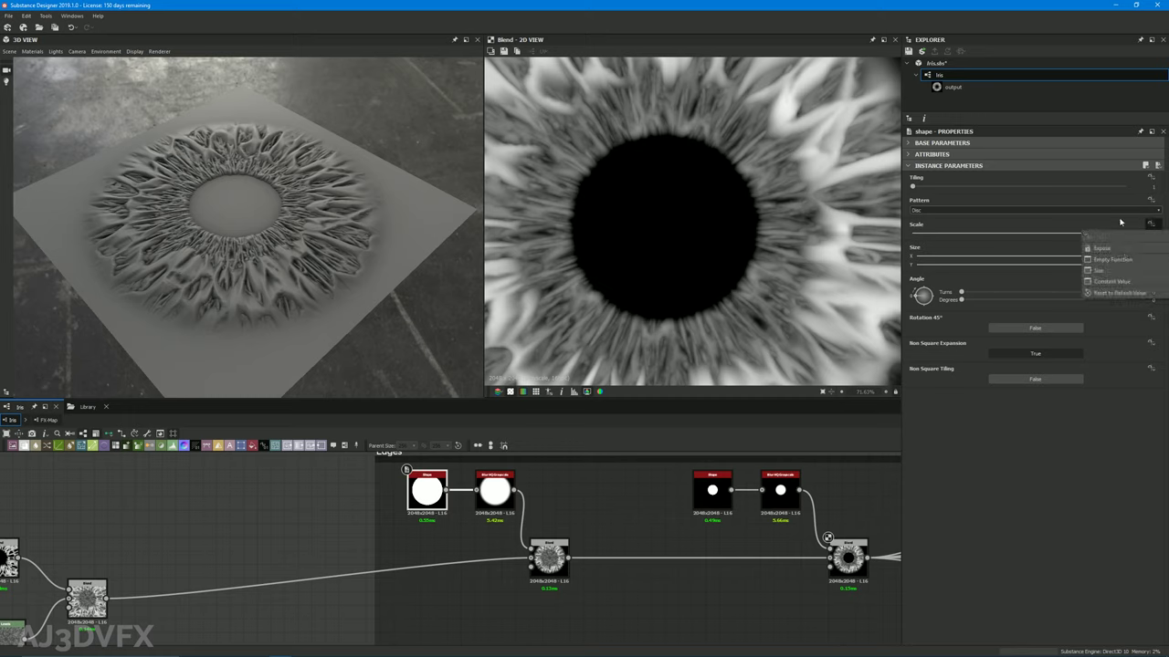
{"action": "left_click", "coordinate": [1091, 255]}
{"action": "left_click", "coordinate": [603, 327]}
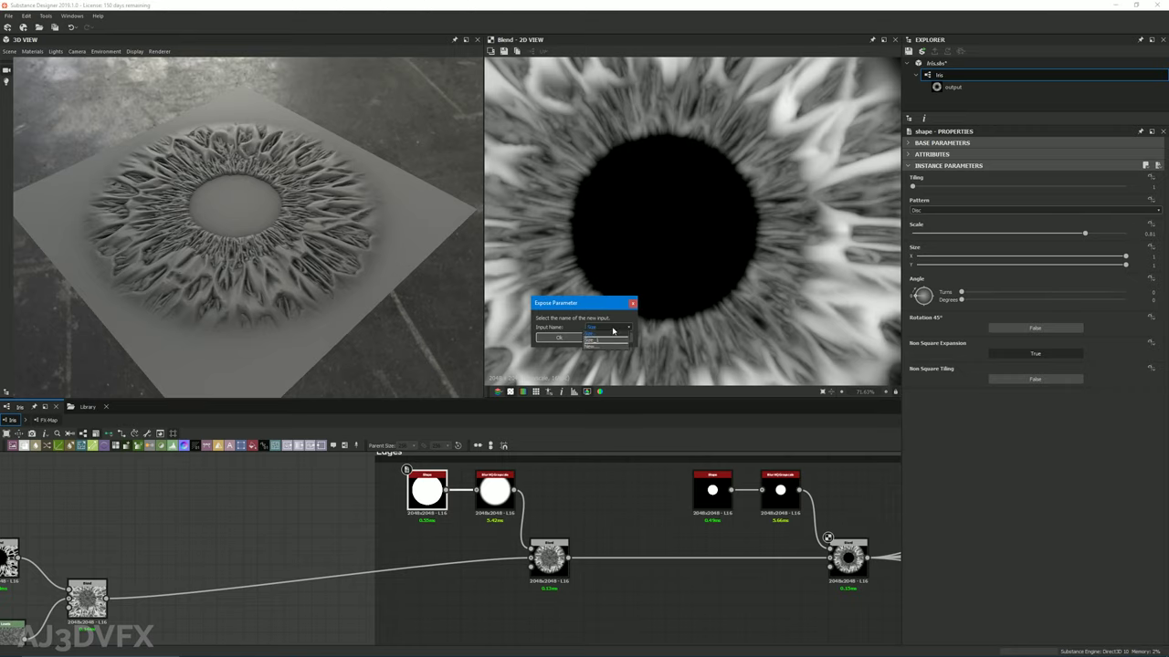
{"action": "left_click", "coordinate": [593, 339]}
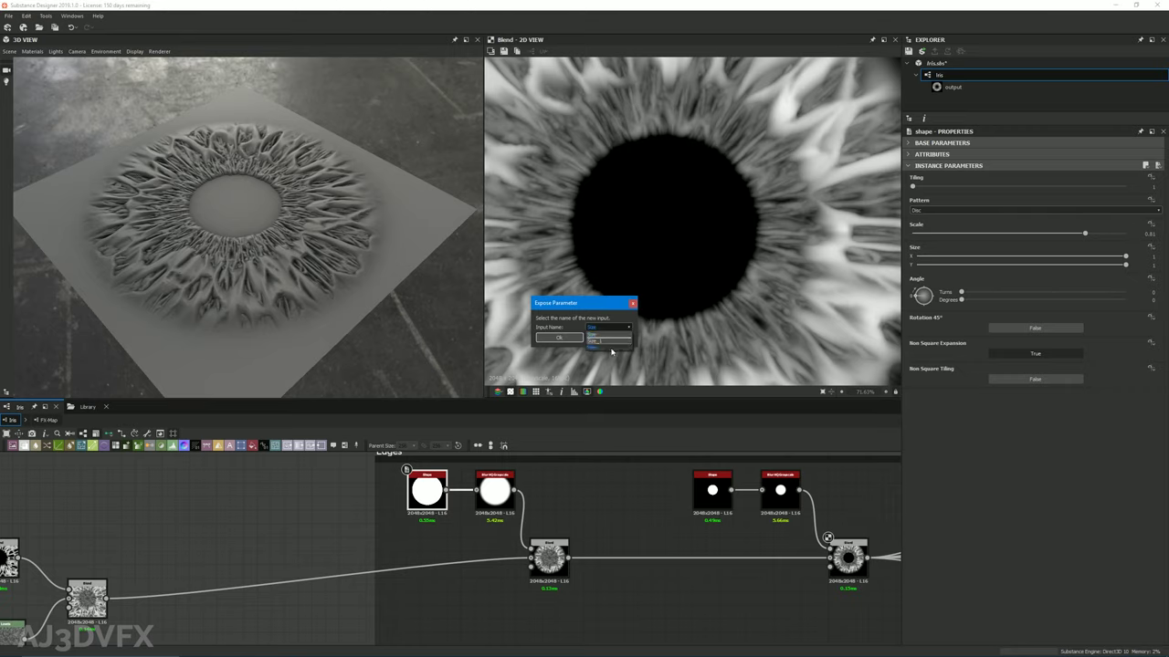
{"action": "left_click", "coordinate": [605, 327]}
{"action": "left_click", "coordinate": [598, 335]}
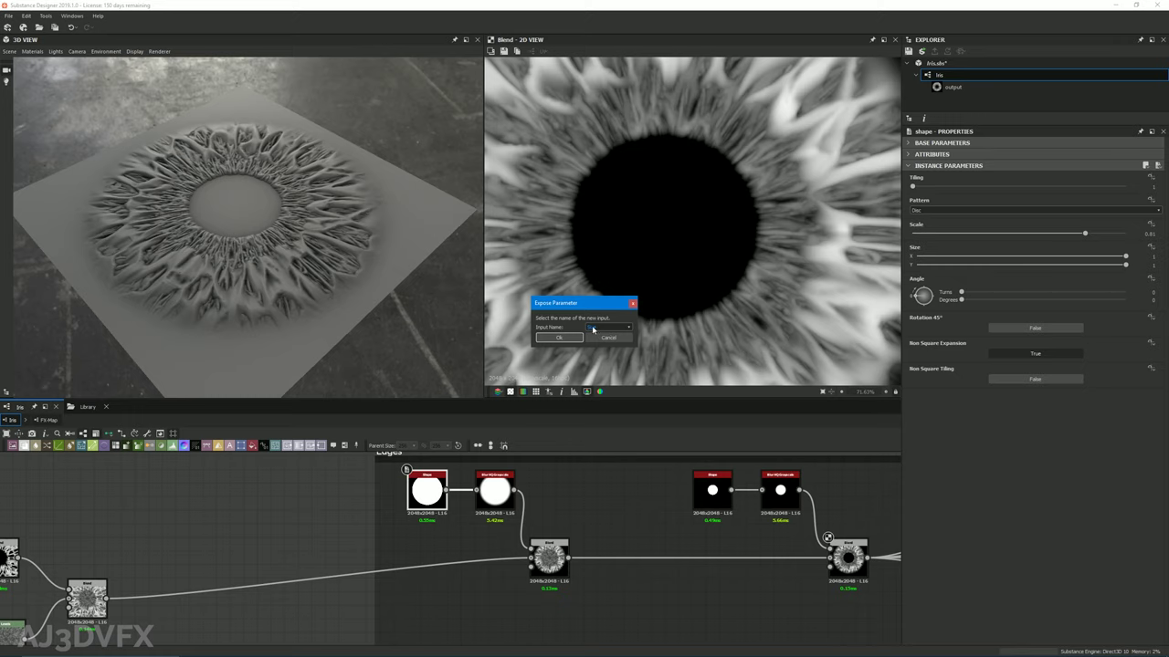
{"action": "left_click", "coordinate": [593, 329]}
{"action": "left_click", "coordinate": [595, 331]}
{"action": "left_click", "coordinate": [608, 330]}
{"action": "left_click", "coordinate": [606, 345]}
{"action": "left_click", "coordinate": [560, 339]}
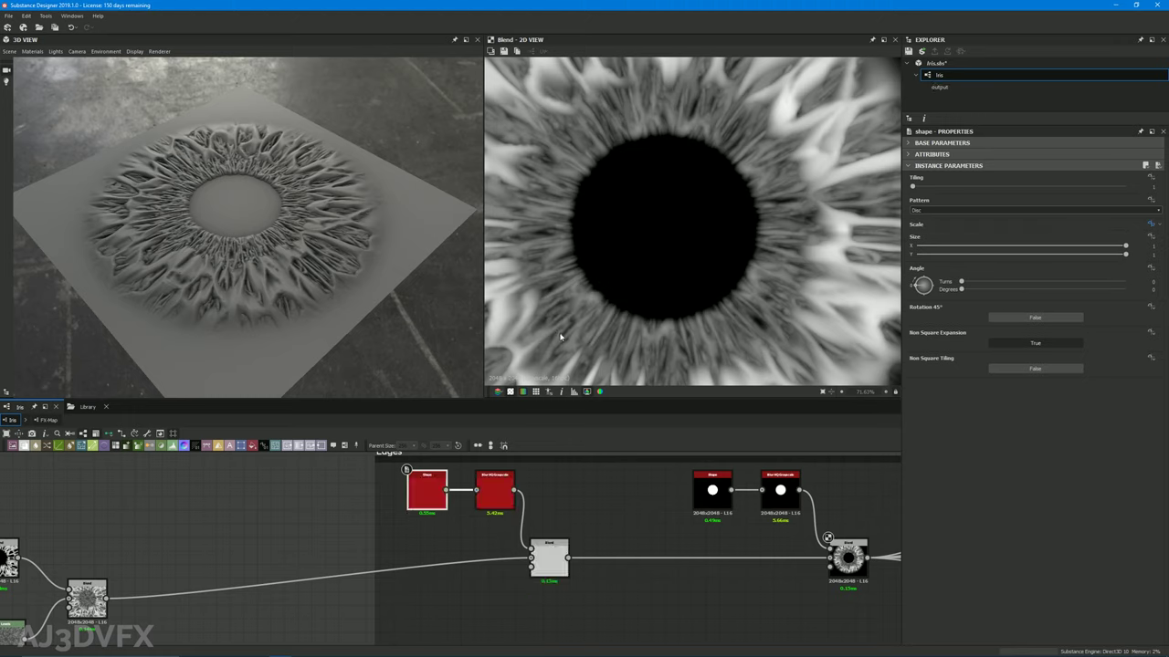
Give the newly exposed Scale parameter the identifier edgeFalloff and the label Edge Falloff, and set its Clamp to True
{"action": "left_click", "coordinate": [946, 78]}
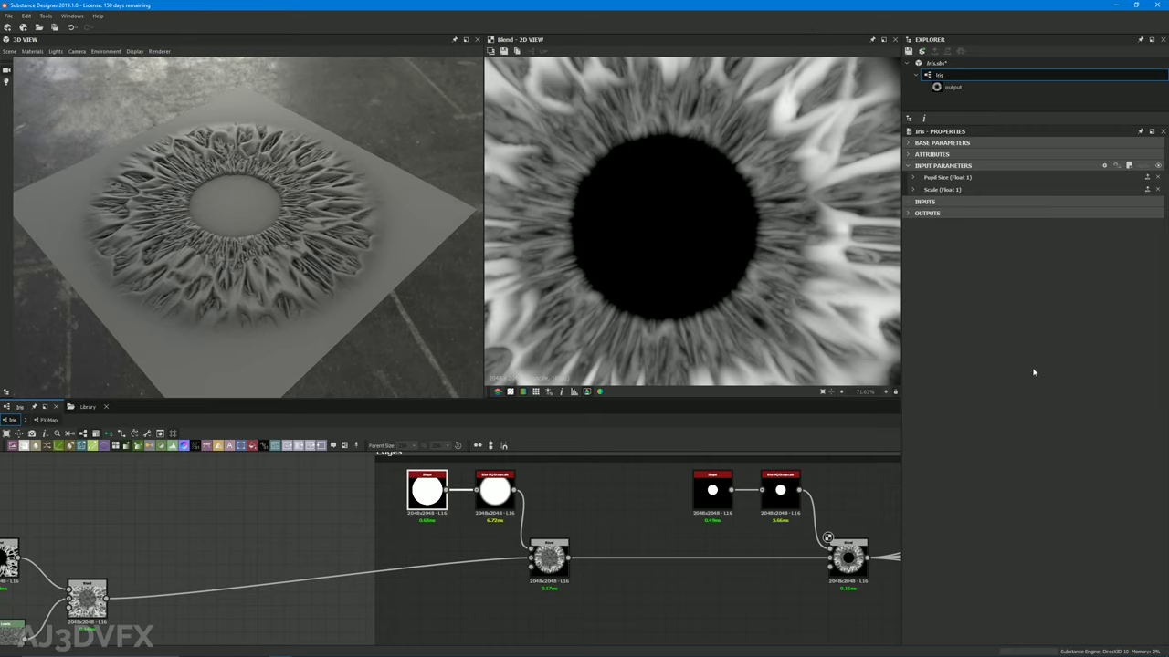
{"action": "left_click", "coordinate": [913, 190]}
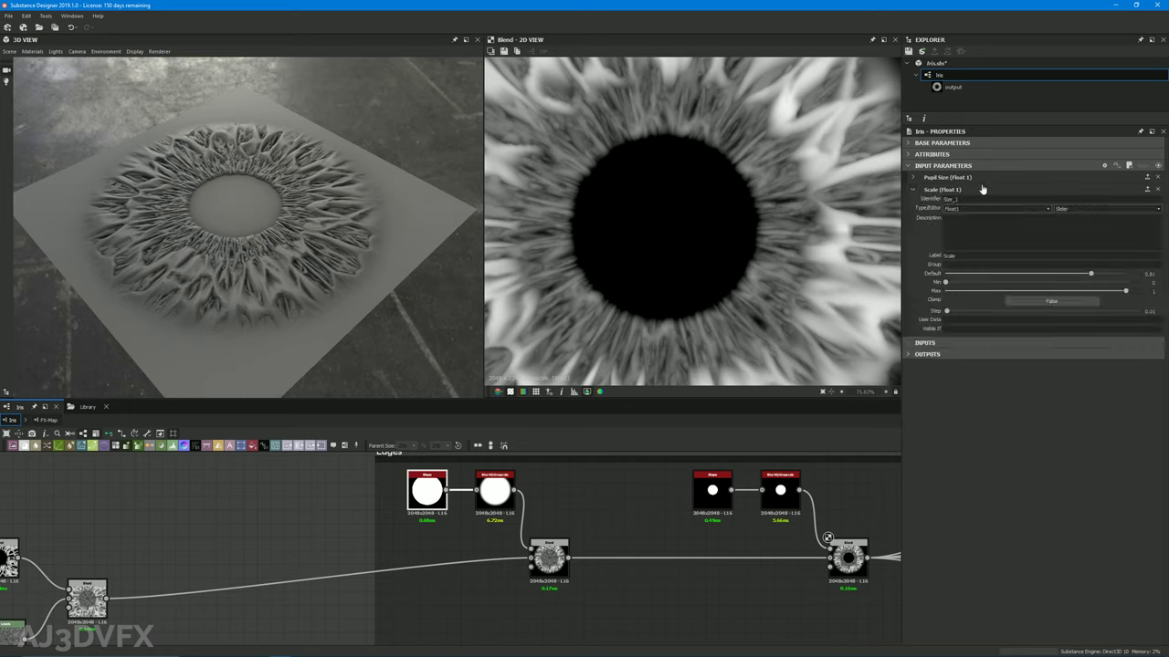
{"action": "double_click", "coordinate": [966, 199]}
{"action": "type", "text": "s"}
{"action": "key", "text": "ctrl+a"}
{"action": "type", "text": "e"}
{"action": "double_click", "coordinate": [988, 255]}
{"action": "type", "text": "e"}
{"action": "key", "text": "Return"}
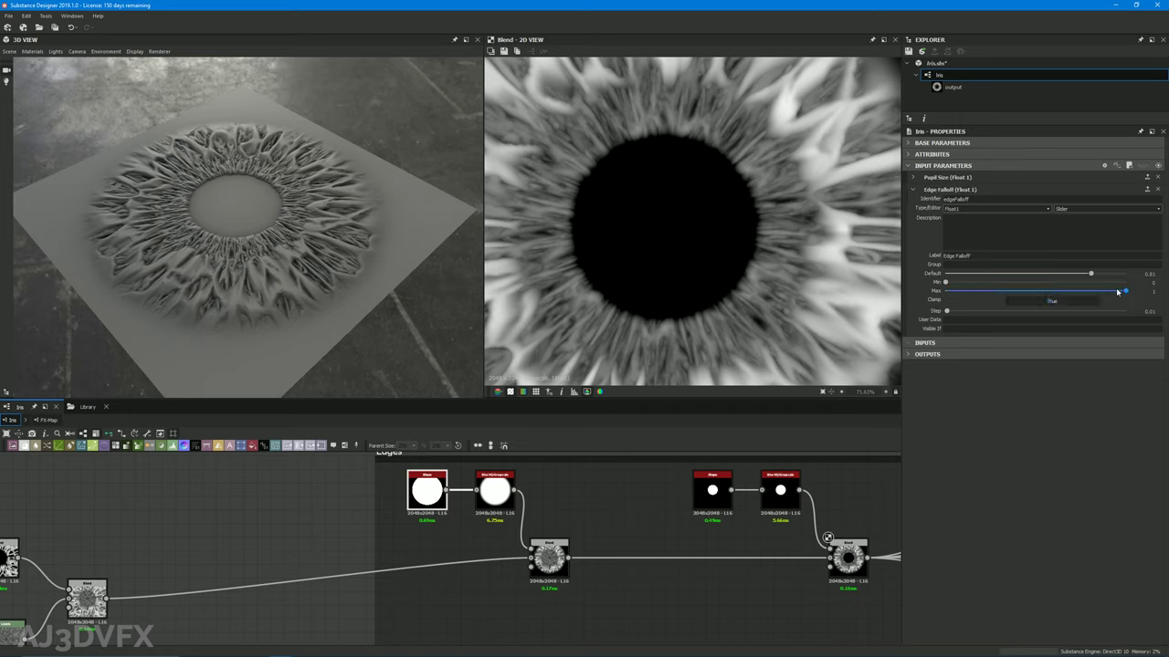
{"action": "left_click", "coordinate": [1152, 282]}
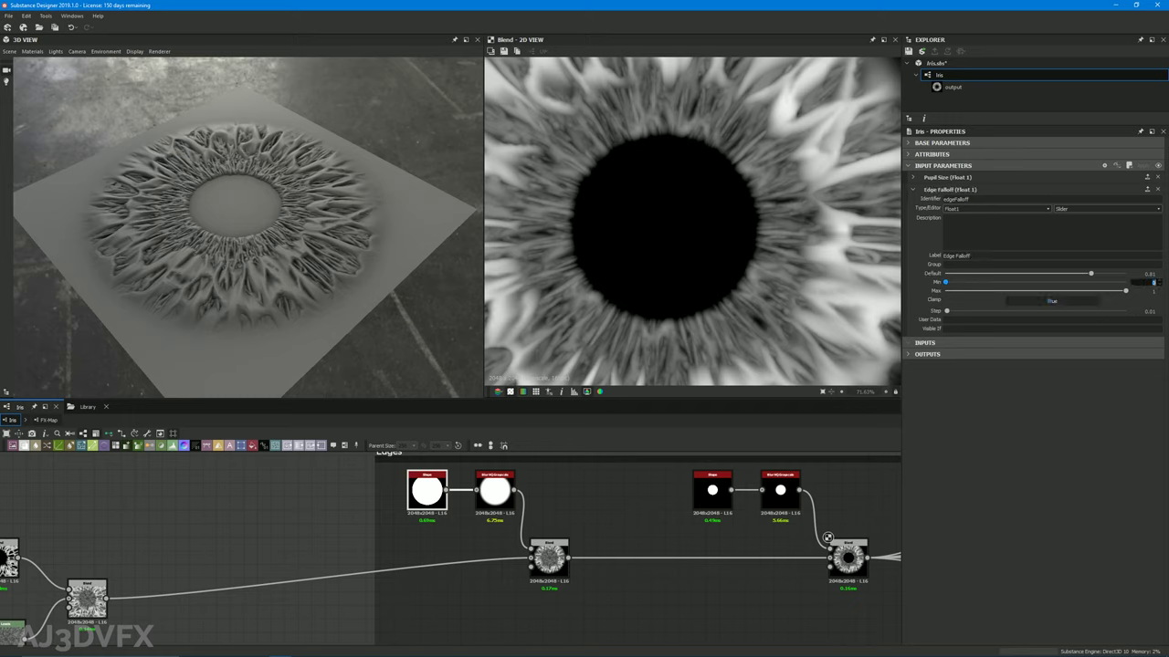
{"action": "left_click", "coordinate": [1014, 443]}
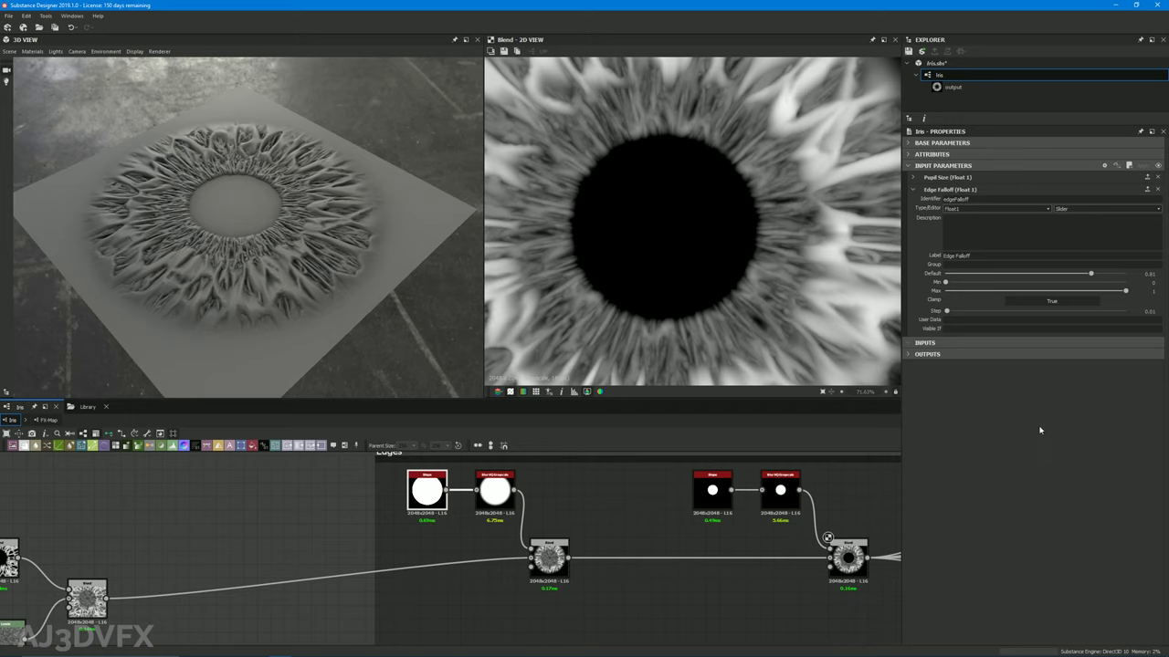
Preview the whole iris at high and low Edge Falloff values, down to 0.56, to judge suitable limits
{"action": "left_click", "coordinate": [1159, 166]}
{"action": "key", "text": "f"}
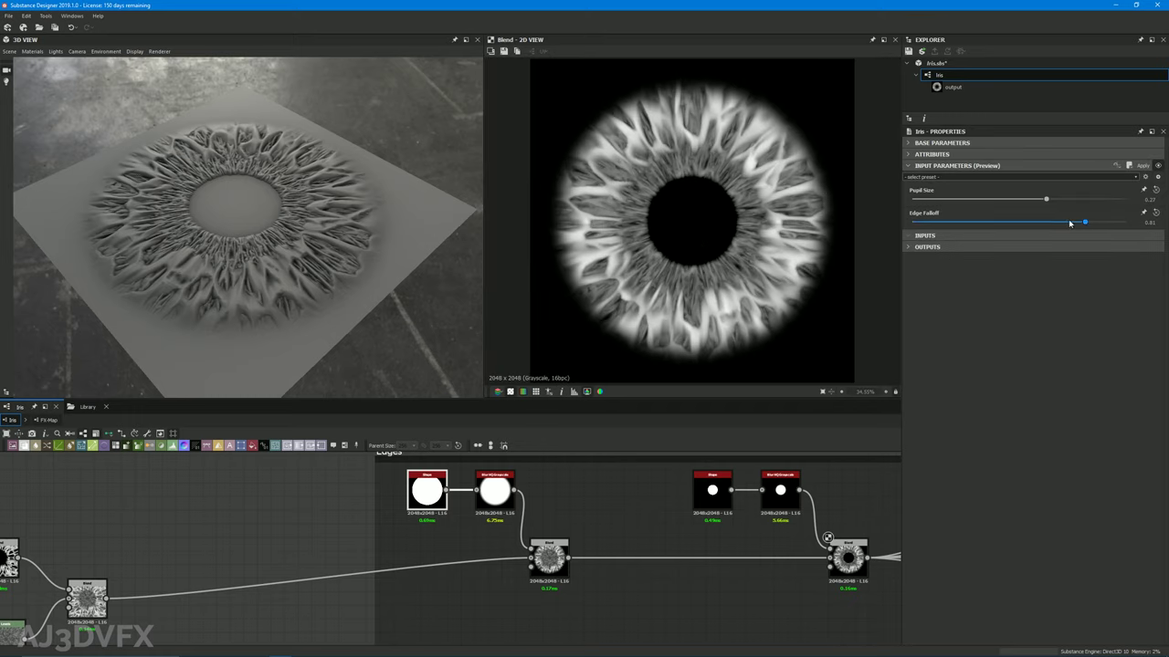
{"action": "left_click_drag", "start_coordinate": [1070, 223], "coordinate": [1126, 223]}
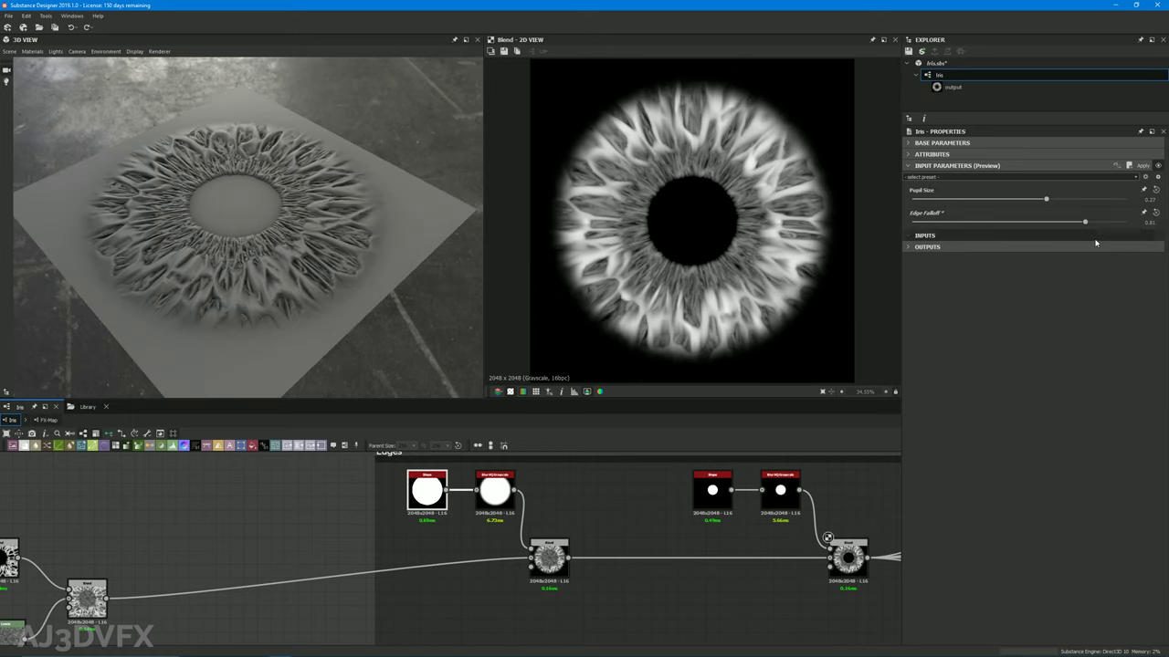
{"action": "left_click_drag", "start_coordinate": [1125, 222], "coordinate": [1102, 228]}
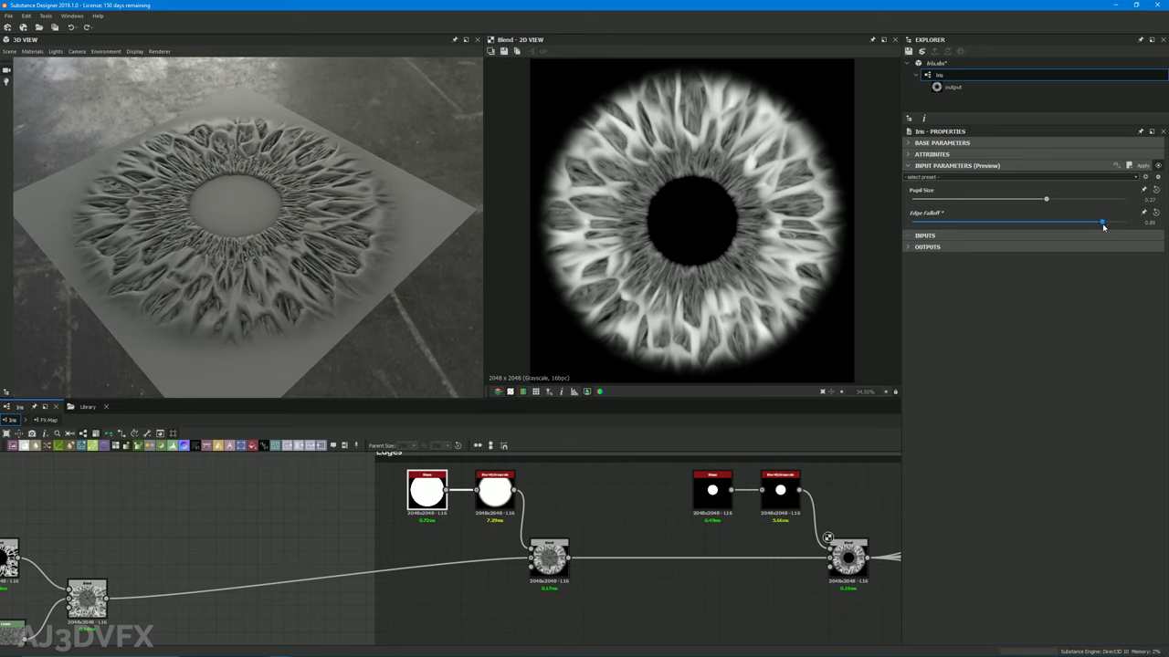
{"action": "left_click_drag", "start_coordinate": [1103, 226], "coordinate": [1034, 228]}
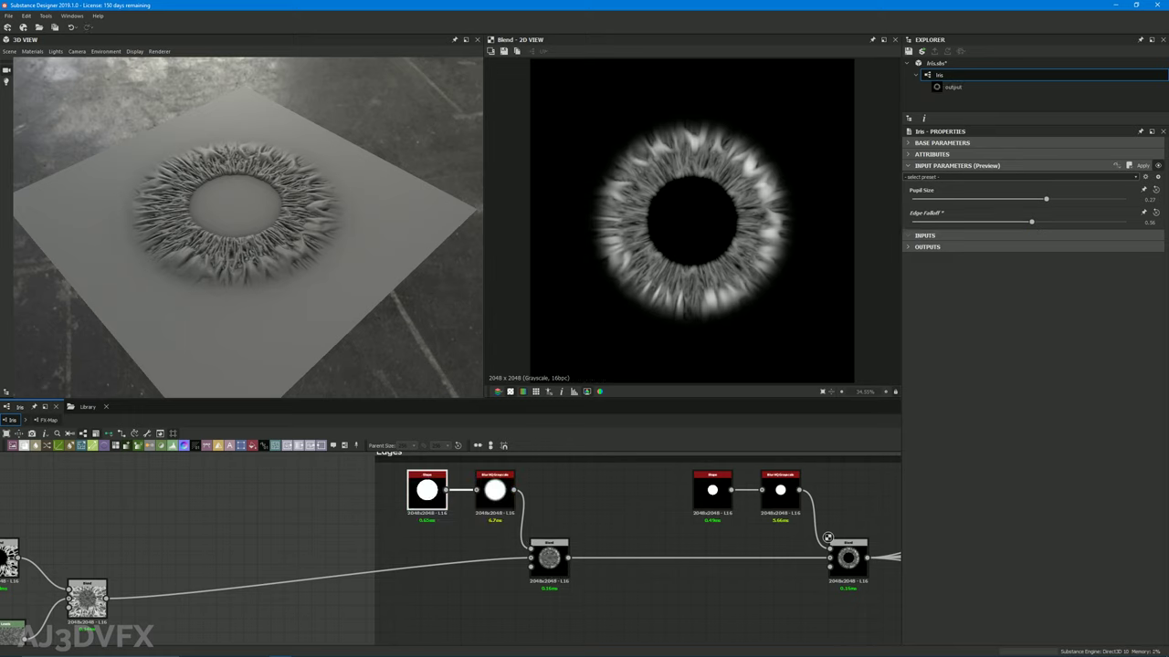
{"action": "left_click", "coordinate": [1158, 167]}
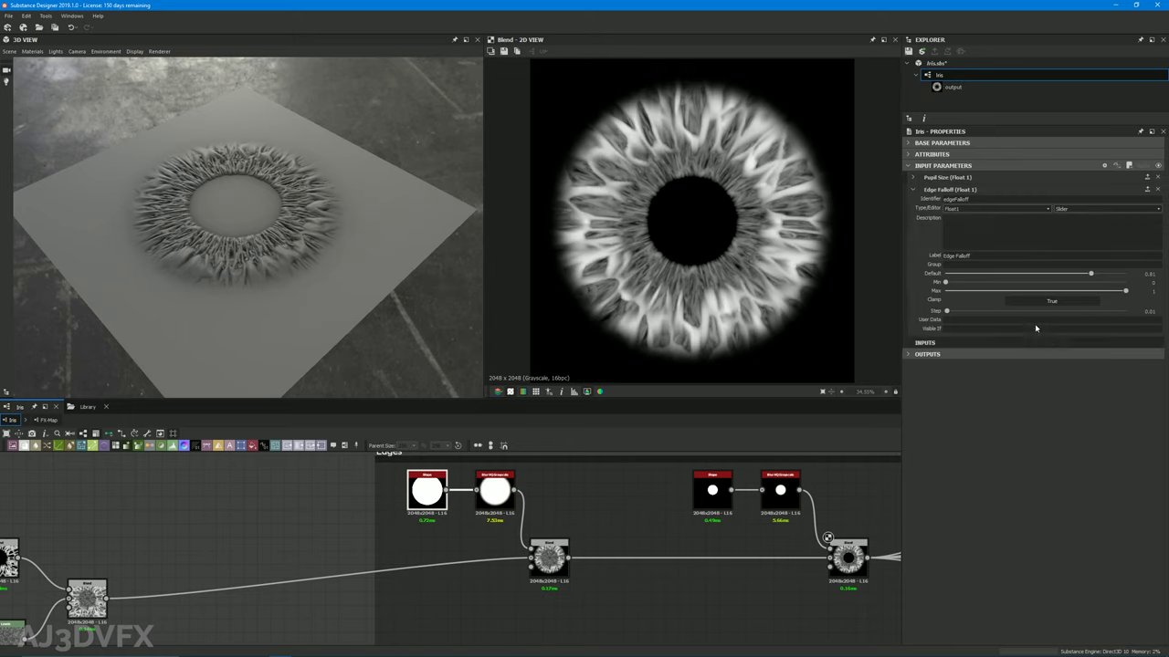
Limit the Edge Falloff parameter to a maximum of 0.9 and a minimum of 0.5
{"action": "left_click", "coordinate": [1152, 291]}
{"action": "type", "text": "0.9"}
{"action": "key", "text": "Return"}
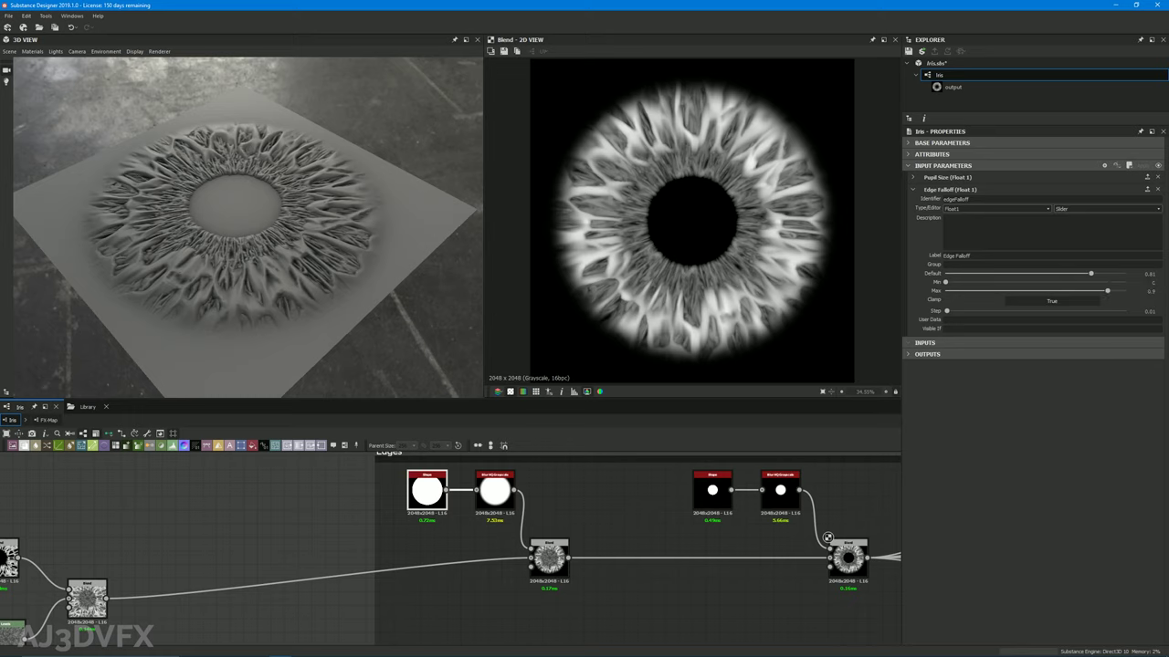
{"action": "left_click", "coordinate": [1143, 283]}
{"action": "type", "text": "0.5"}
{"action": "key", "text": "Return"}
Preview the iris with Pupil Size at 0.26 and Edge Falloff varied within its limits, including 0.9 and 0.84
{"action": "left_click", "coordinate": [1158, 165]}
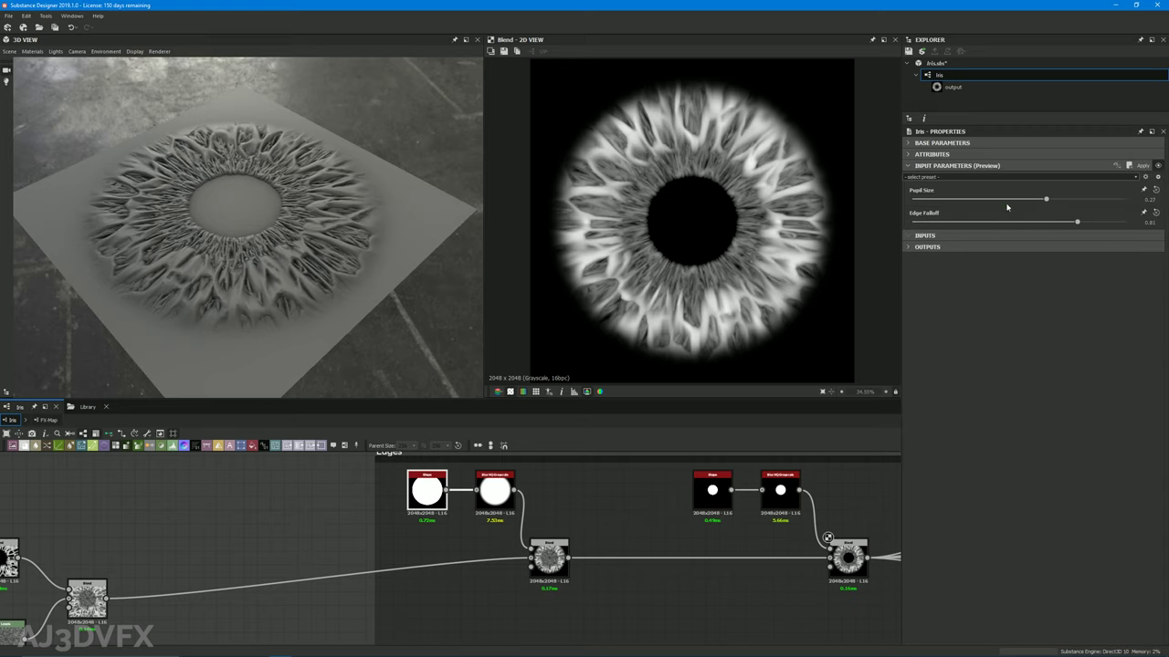
{"action": "left_click_drag", "start_coordinate": [1046, 199], "coordinate": [1125, 223]}
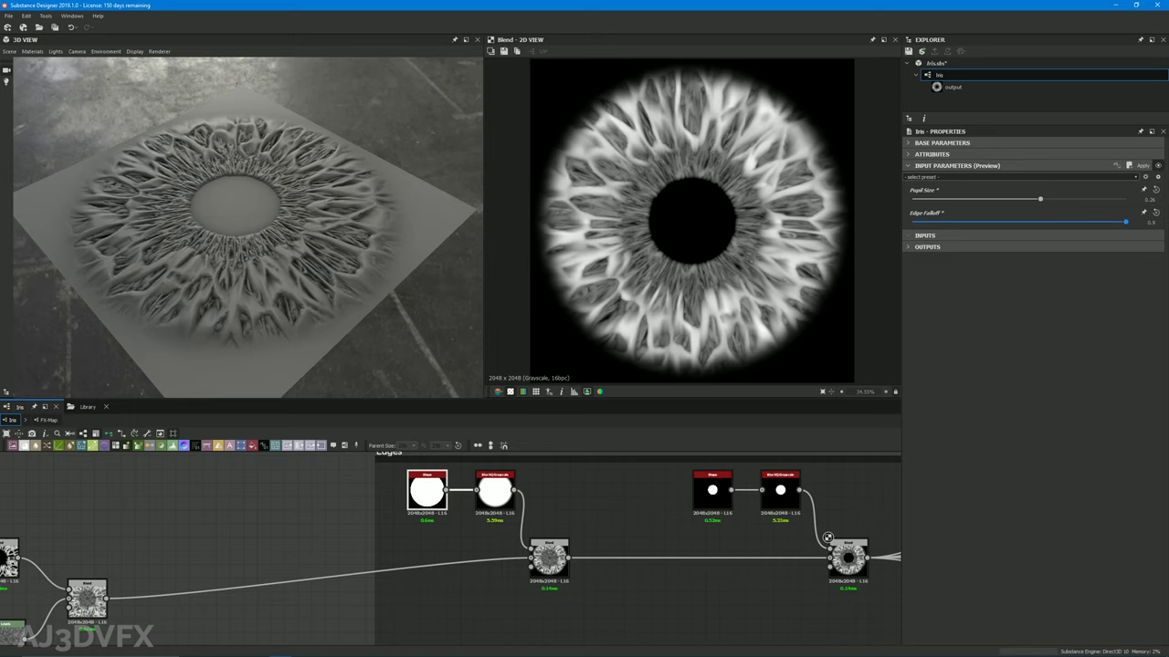
{"action": "left_click_drag", "start_coordinate": [1125, 223], "coordinate": [1093, 222]}
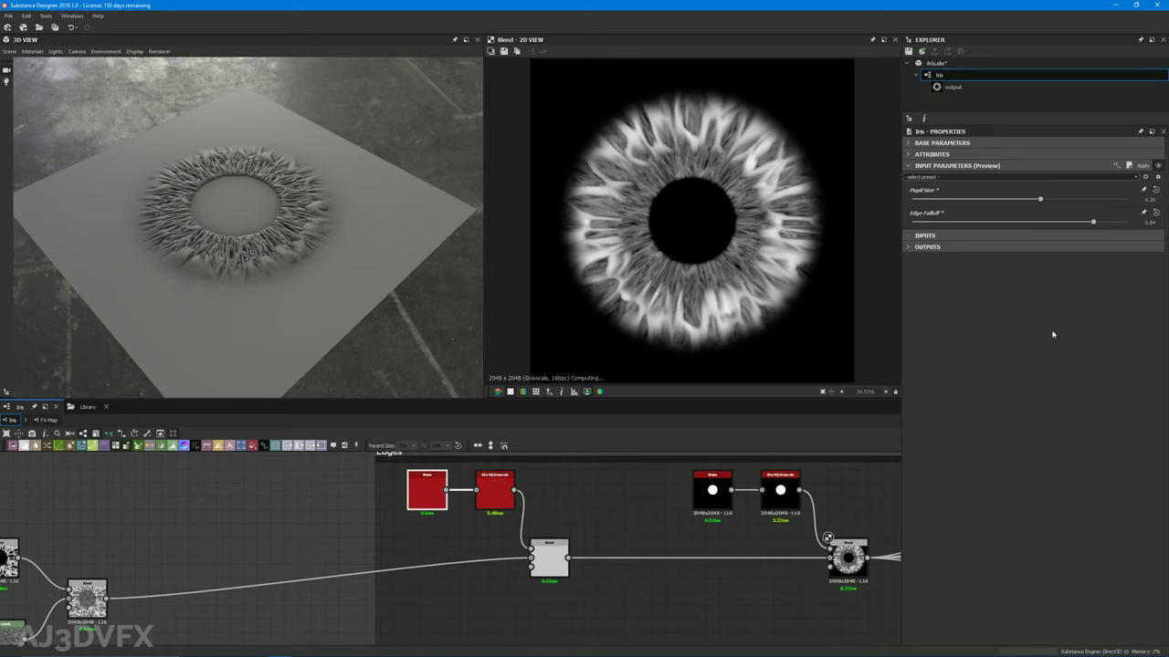
{"action": "left_click", "coordinate": [1149, 170]}
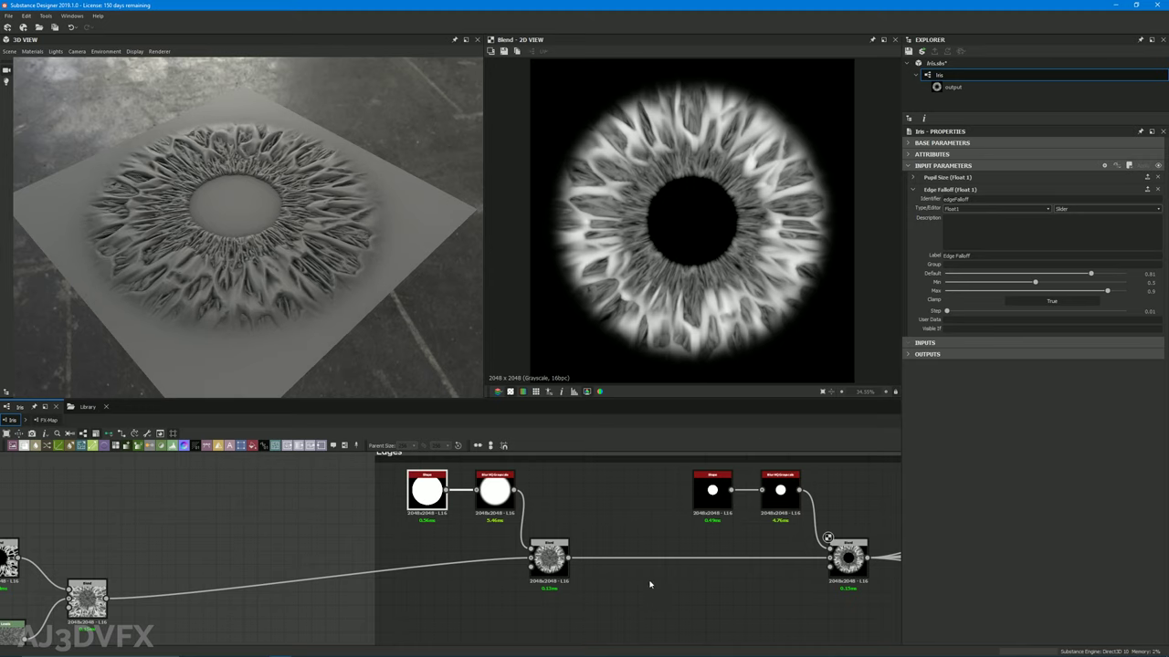
Examine the Edges frame's nodes and the iris image in the 2D view, with the Edge Falloff settings collapsed
{"action": "scroll", "coordinate": [633, 592], "scroll_direction": "down", "scroll_amount": 2}
{"action": "middle_click_drag", "start_coordinate": [657, 597], "coordinate": [670, 565]}
{"action": "scroll", "coordinate": [370, 554], "scroll_direction": "down", "scroll_amount": 1}
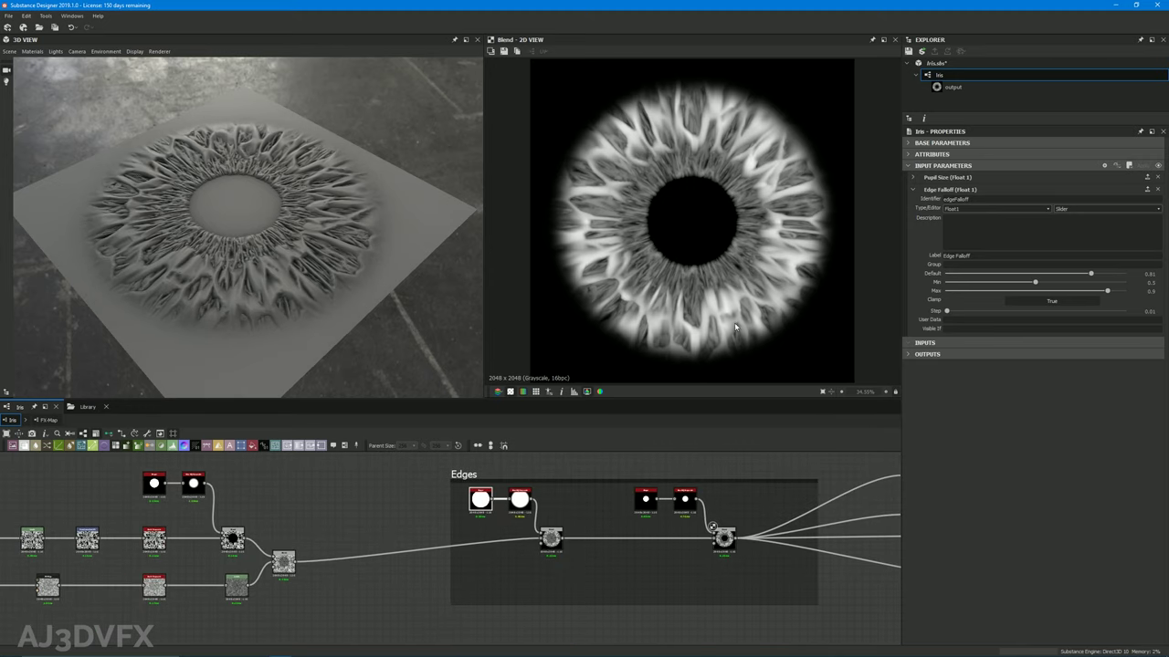
{"action": "scroll", "coordinate": [639, 577], "scroll_direction": "up", "scroll_amount": 2}
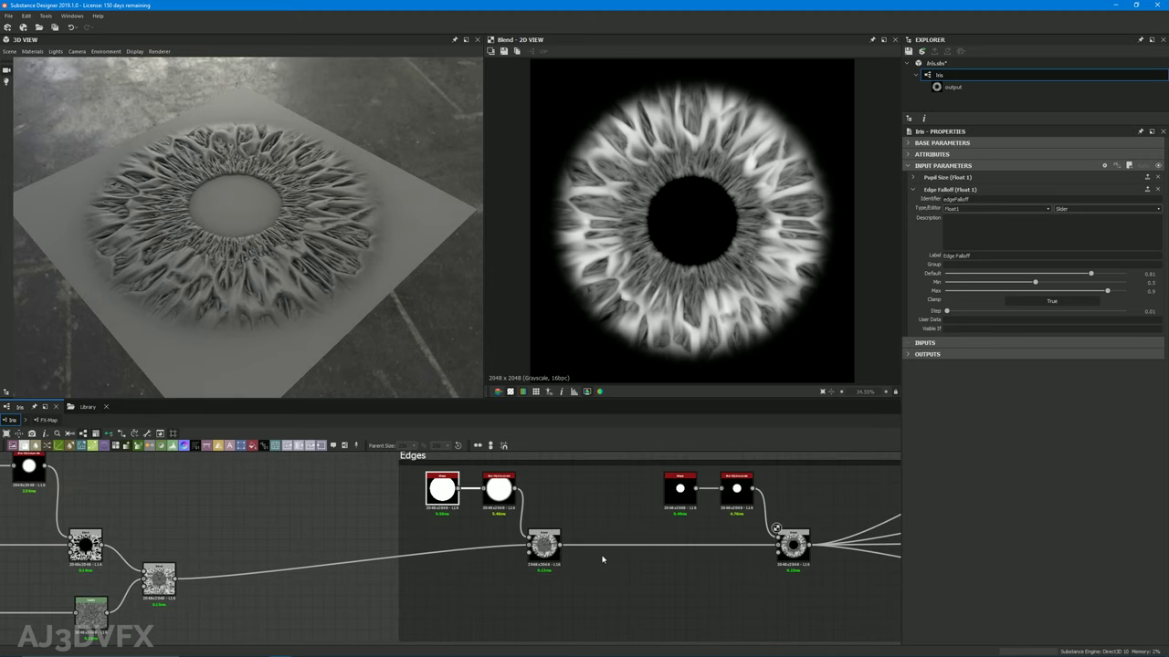
{"action": "scroll", "coordinate": [393, 548], "scroll_direction": "up", "scroll_amount": 2}
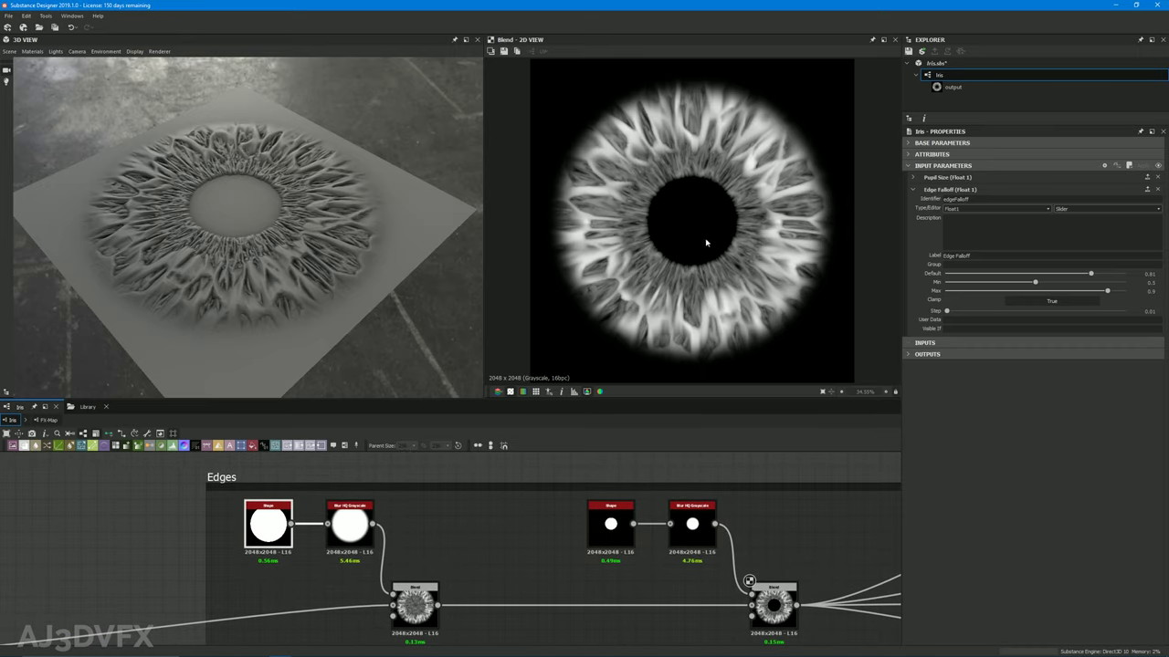
{"action": "left_click", "coordinate": [925, 191]}
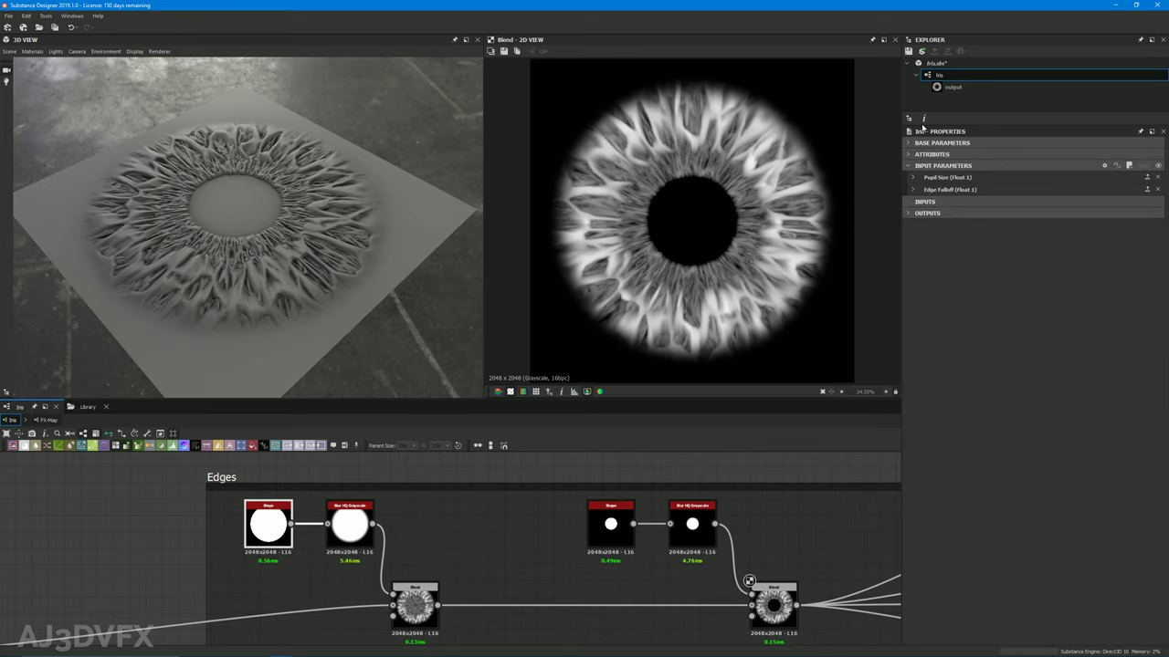
{"action": "scroll", "coordinate": [584, 265], "scroll_direction": "down", "scroll_amount": 2}
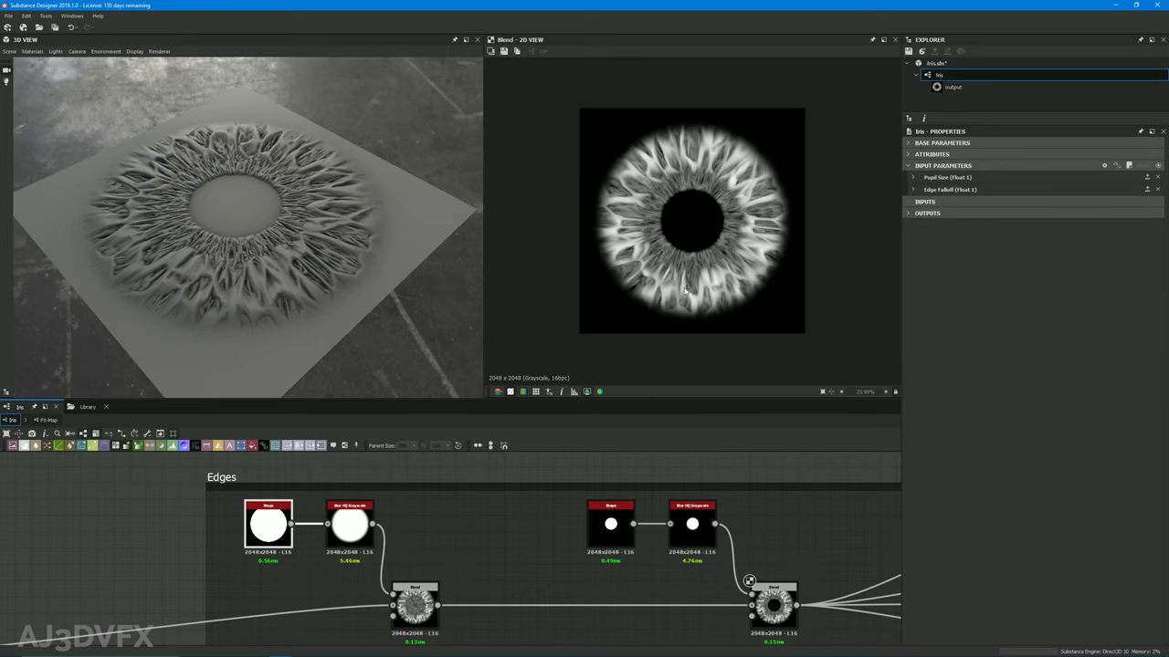
{"action": "scroll", "coordinate": [643, 286], "scroll_direction": "up", "scroll_amount": 1}
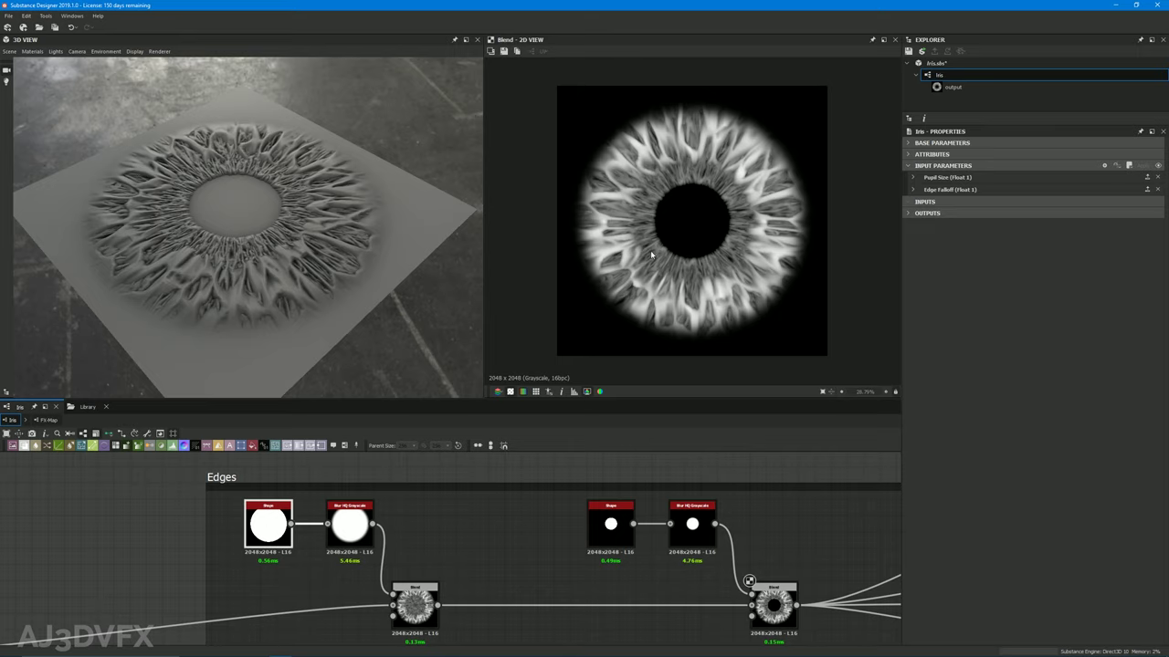
{"action": "scroll", "coordinate": [650, 256], "scroll_direction": "up", "scroll_amount": 1}
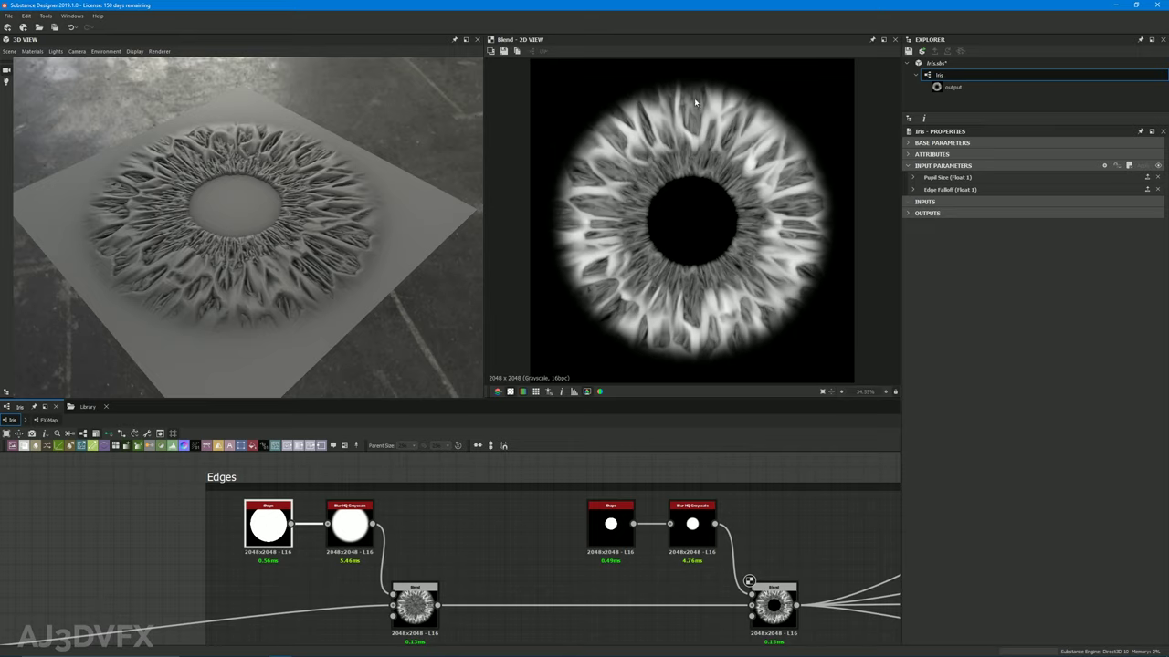
{"action": "scroll", "coordinate": [680, 262], "scroll_direction": "down", "scroll_amount": 1}
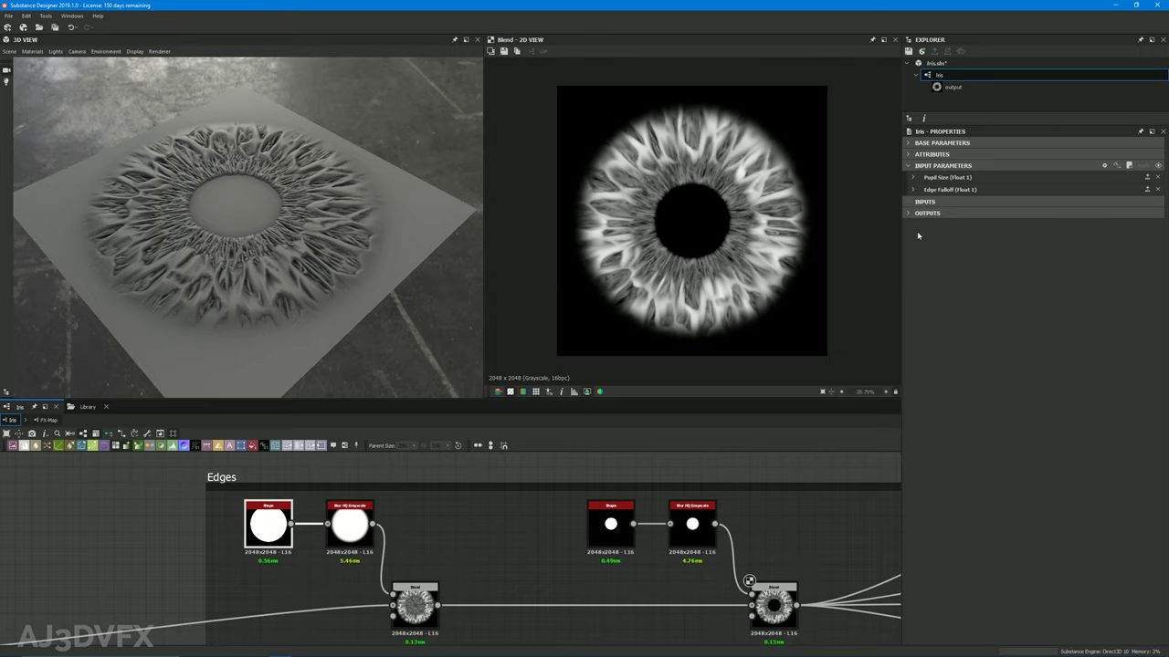
Examine the iris image in the 2D view and the node graph from the Edges frame back to the Core Shape frame
{"action": "scroll", "coordinate": [525, 540], "scroll_direction": "down", "scroll_amount": 3}
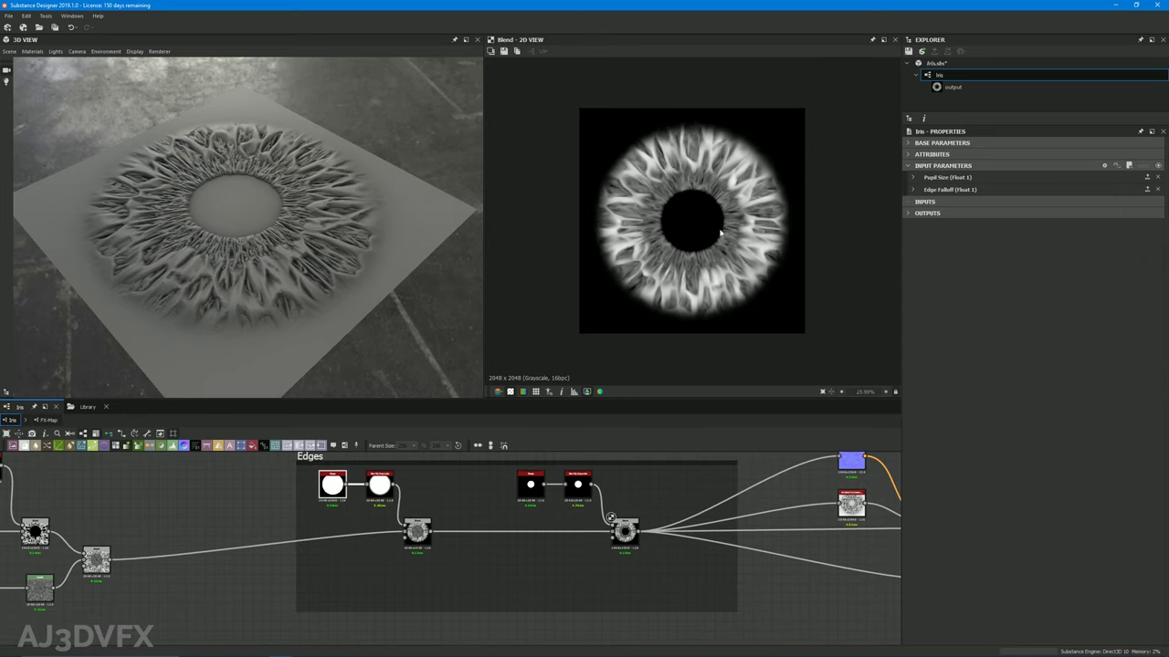
{"action": "scroll", "coordinate": [702, 217], "scroll_direction": "up", "scroll_amount": 2}
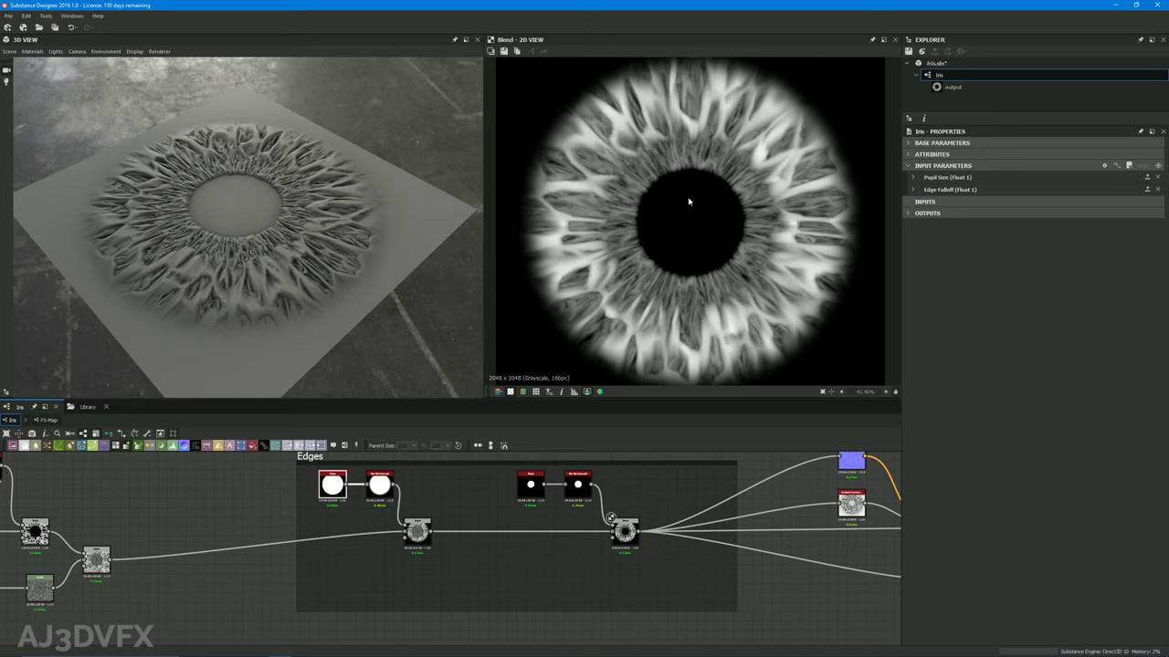
{"action": "scroll", "coordinate": [683, 193], "scroll_direction": "down", "scroll_amount": 1}
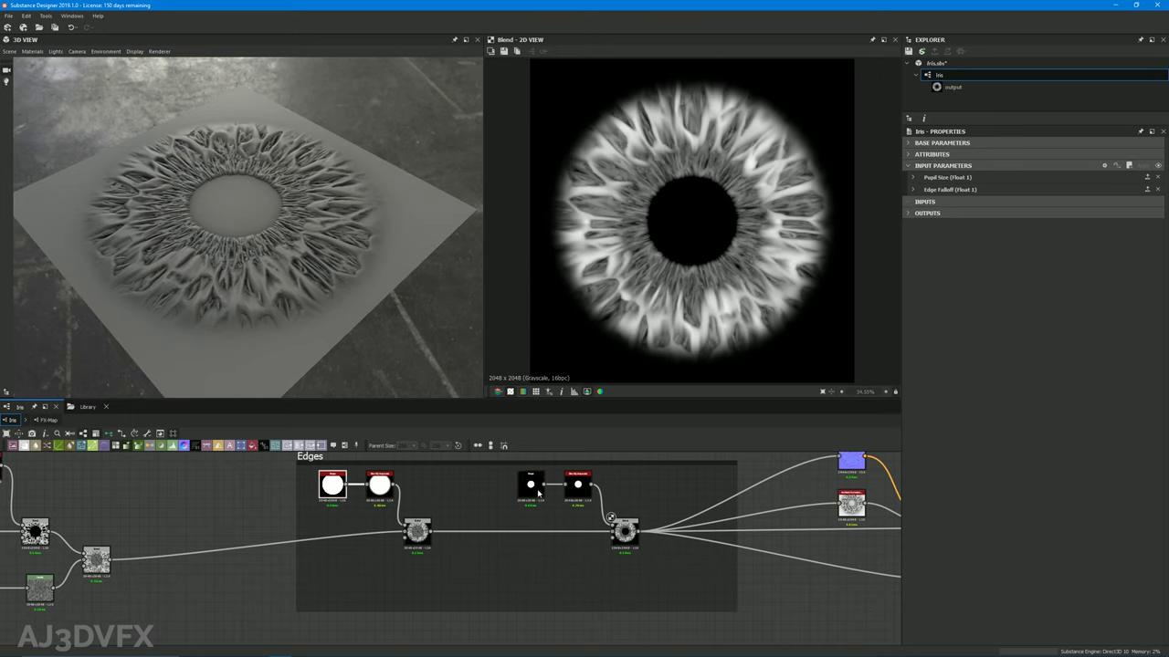
{"action": "scroll", "coordinate": [487, 559], "scroll_direction": "down", "scroll_amount": 3}
{"action": "middle_click_drag", "start_coordinate": [511, 558], "coordinate": [787, 545]}
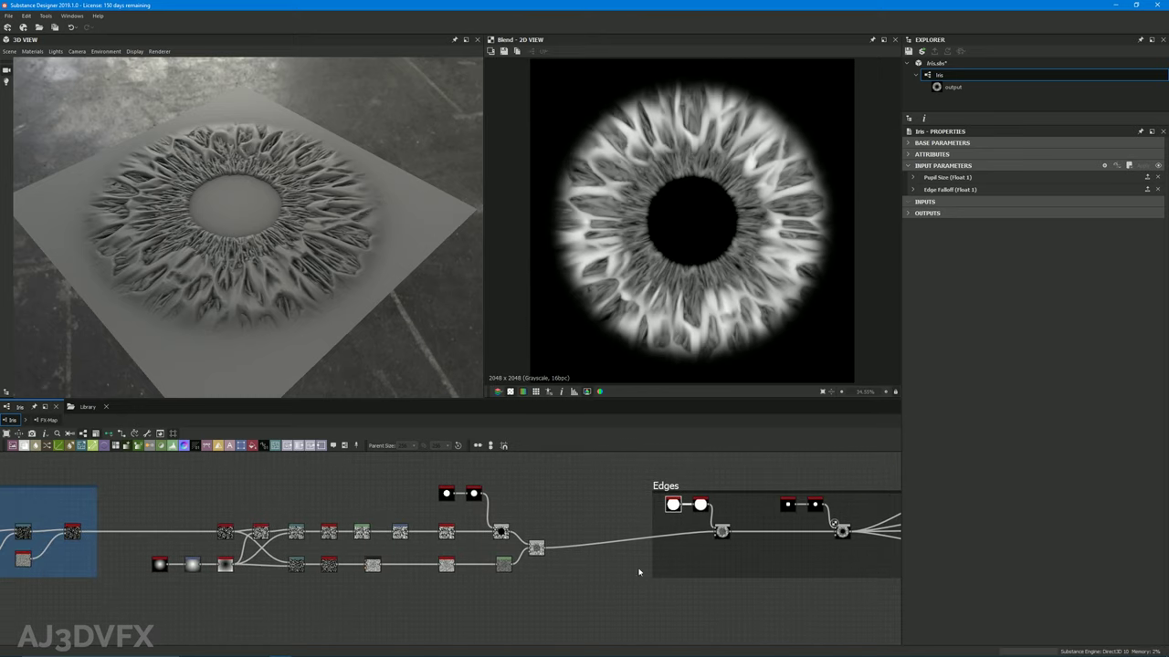
{"action": "scroll", "coordinate": [577, 512], "scroll_direction": "down", "scroll_amount": 2}
{"action": "middle_click_drag", "start_coordinate": [548, 500], "coordinate": [603, 524]}
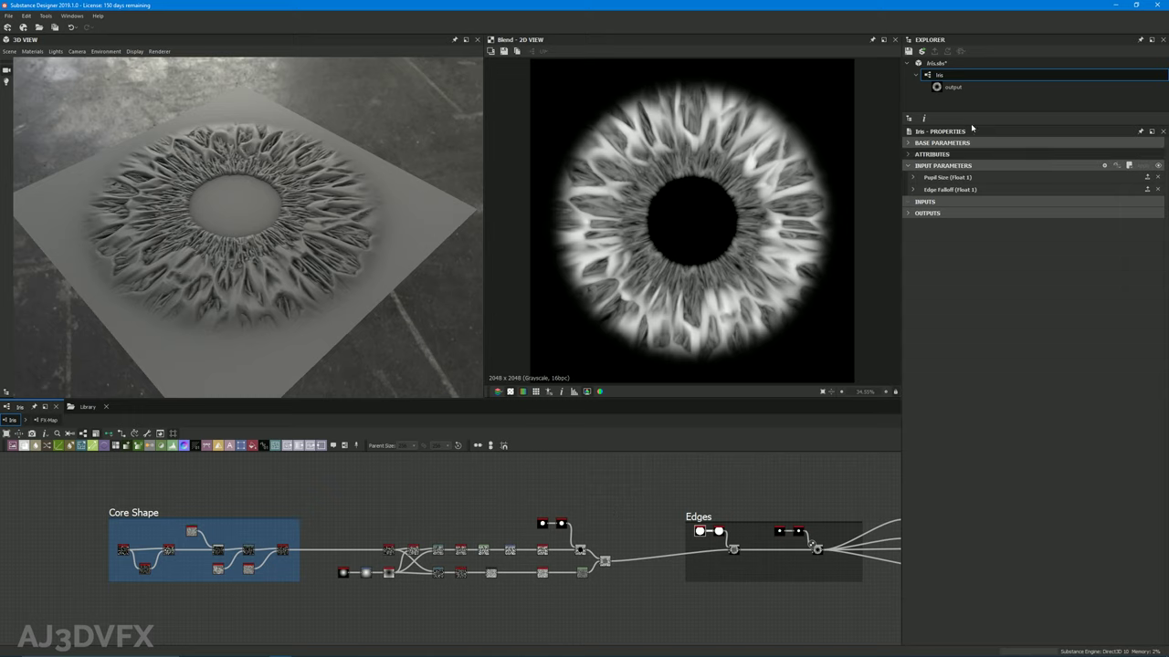
{"action": "middle_click_drag", "start_coordinate": [476, 502], "coordinate": [438, 503]}
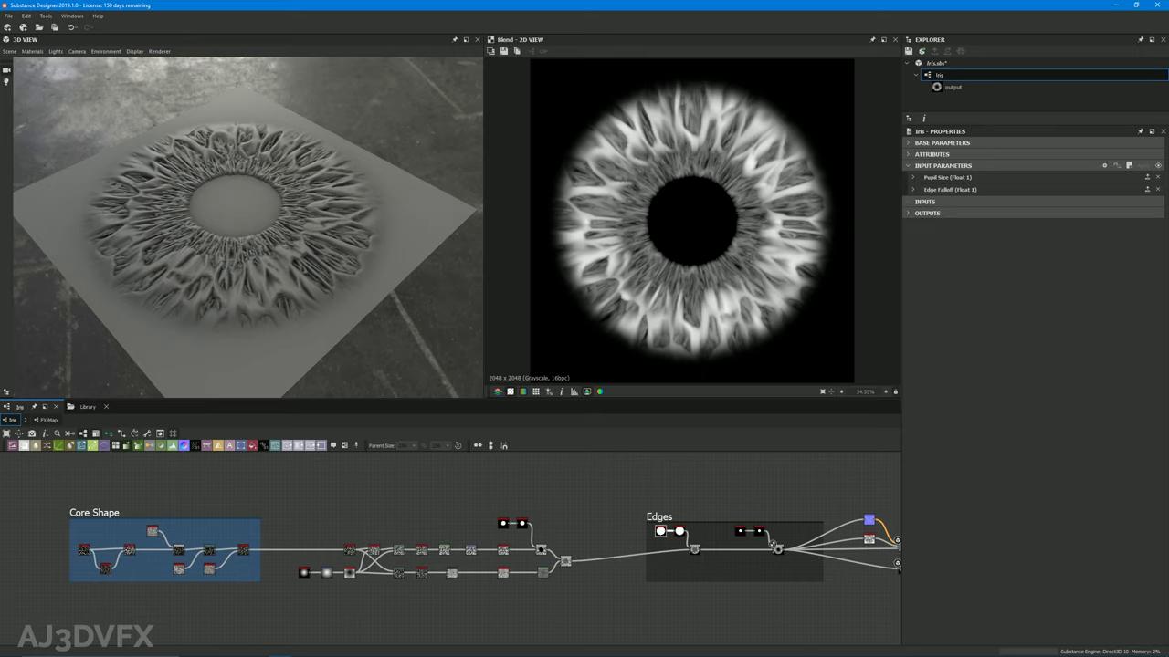
{"action": "left_click", "coordinate": [1023, 302]}
{"action": "key", "text": "f"}
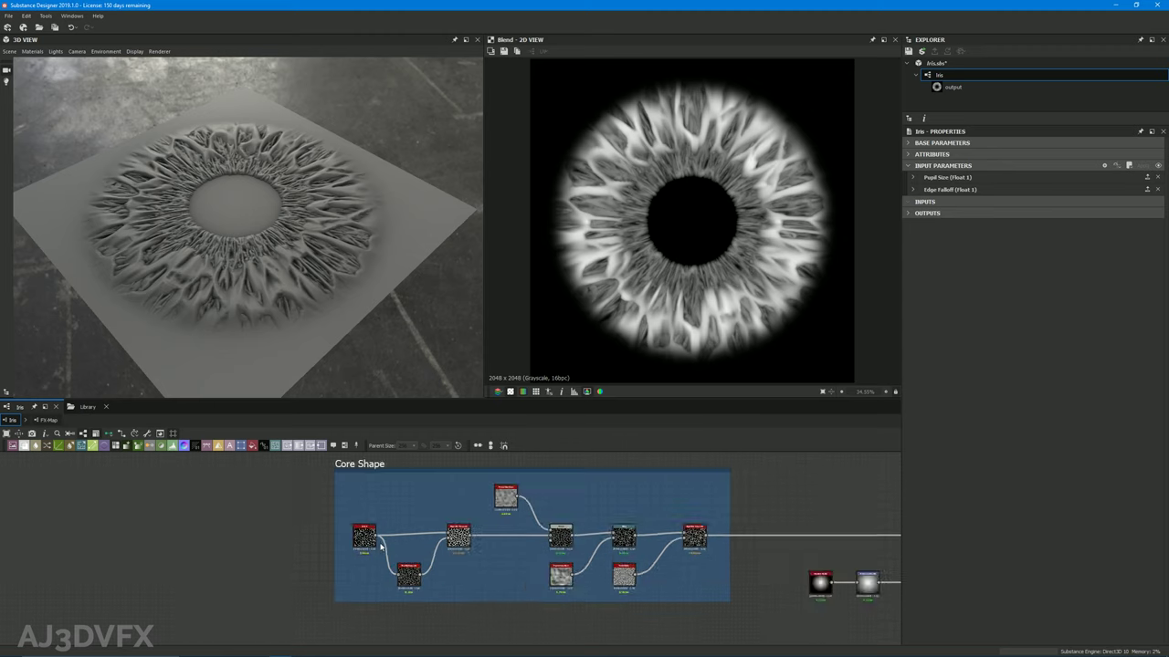
Display the Core Shape frame's Cells 2 node in the 2D view with its parameters, and view the iris from above in 3D
{"action": "scroll", "coordinate": [222, 535], "scroll_direction": "up", "scroll_amount": 6}
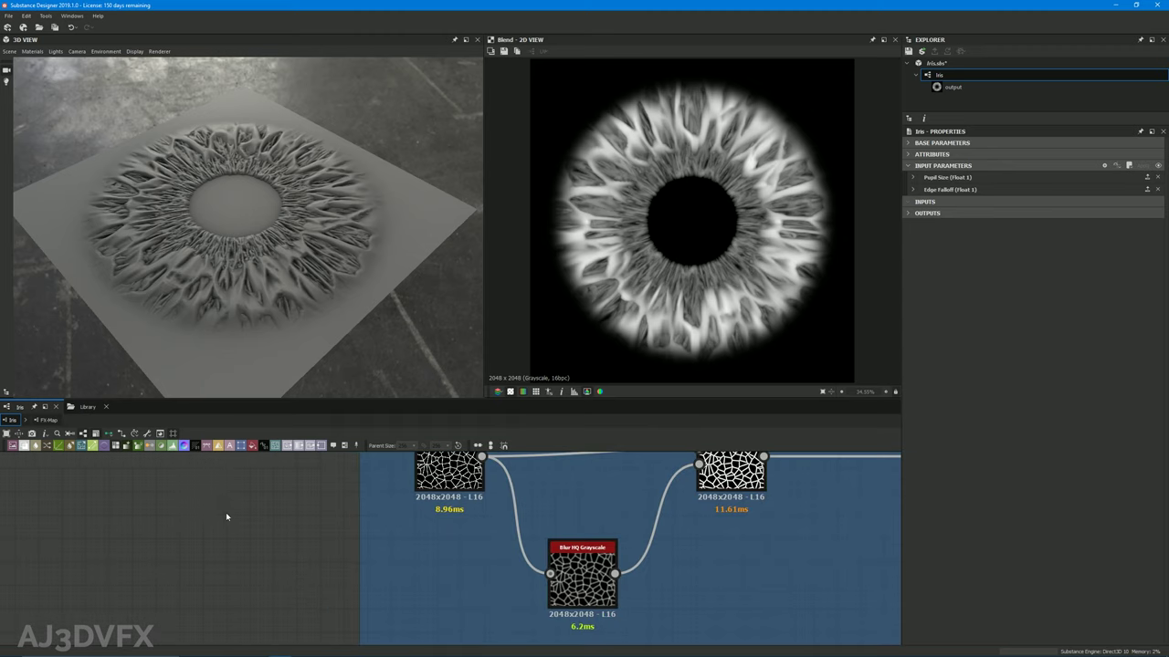
{"action": "middle_click_drag", "start_coordinate": [226, 517], "coordinate": [178, 592]}
{"action": "left_click", "coordinate": [388, 532]}
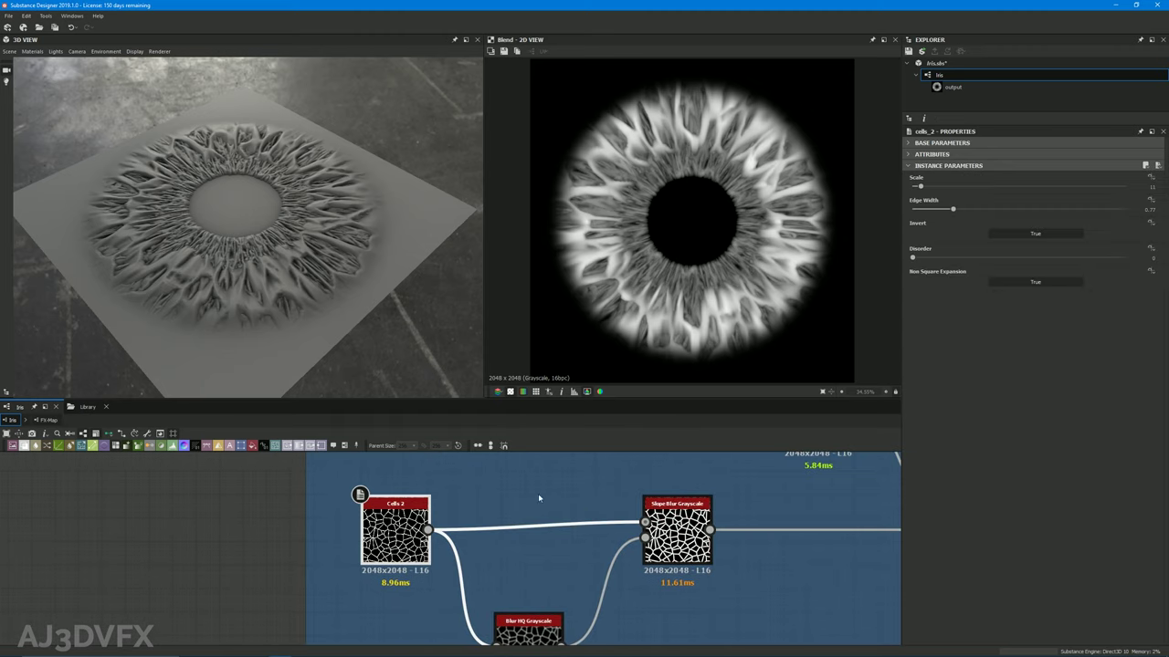
{"action": "double_click", "coordinate": [395, 533]}
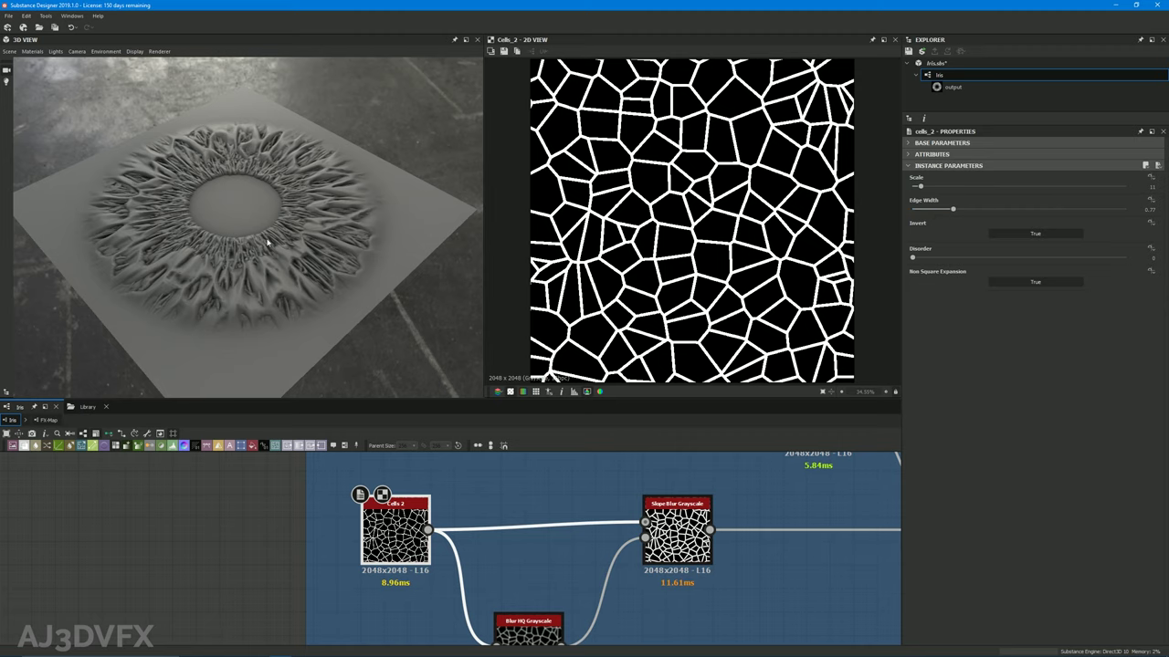
{"action": "left_click_drag", "start_coordinate": [267, 243], "coordinate": [258, 315]}
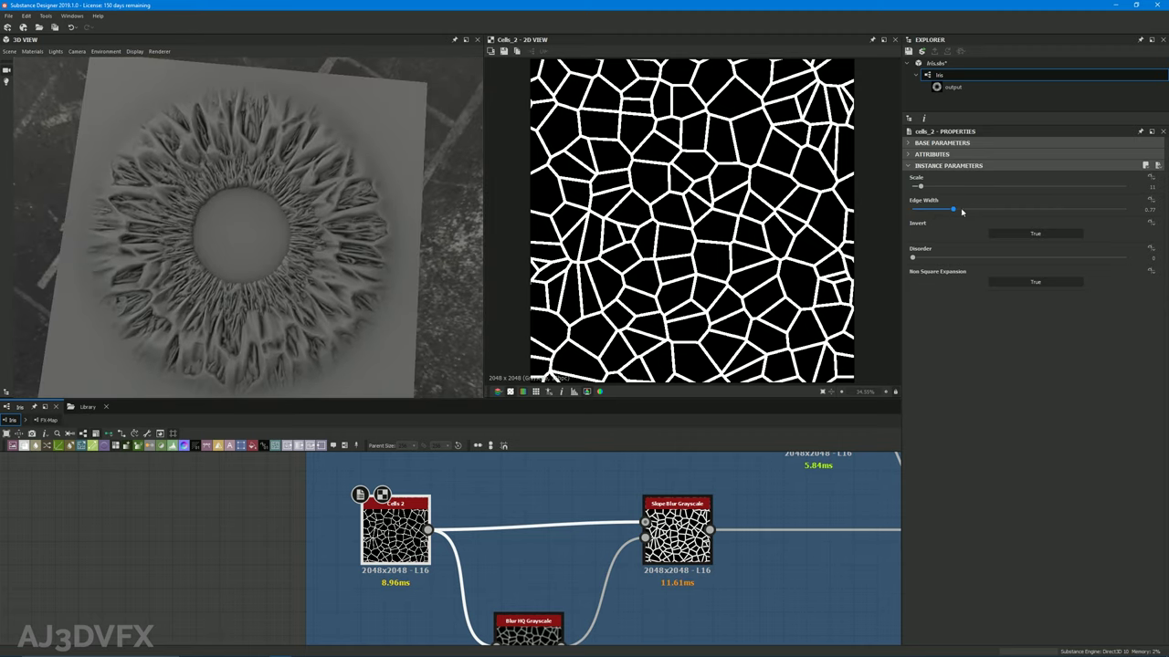
Expose the Cells 2 node's Edge Width as a new graph input named strandThickness
{"action": "mouse_move", "coordinate": [947, 210]}
{"action": "left_mouse_down"}
{"action": "mouse_move", "coordinate": [922, 211]}
{"action": "mouse_move", "coordinate": [1003, 210]}
{"action": "mouse_move", "coordinate": [942, 211]}
{"action": "mouse_move", "coordinate": [953, 210]}
{"action": "left_mouse_up"}
{"action": "left_click", "coordinate": [1151, 200]}
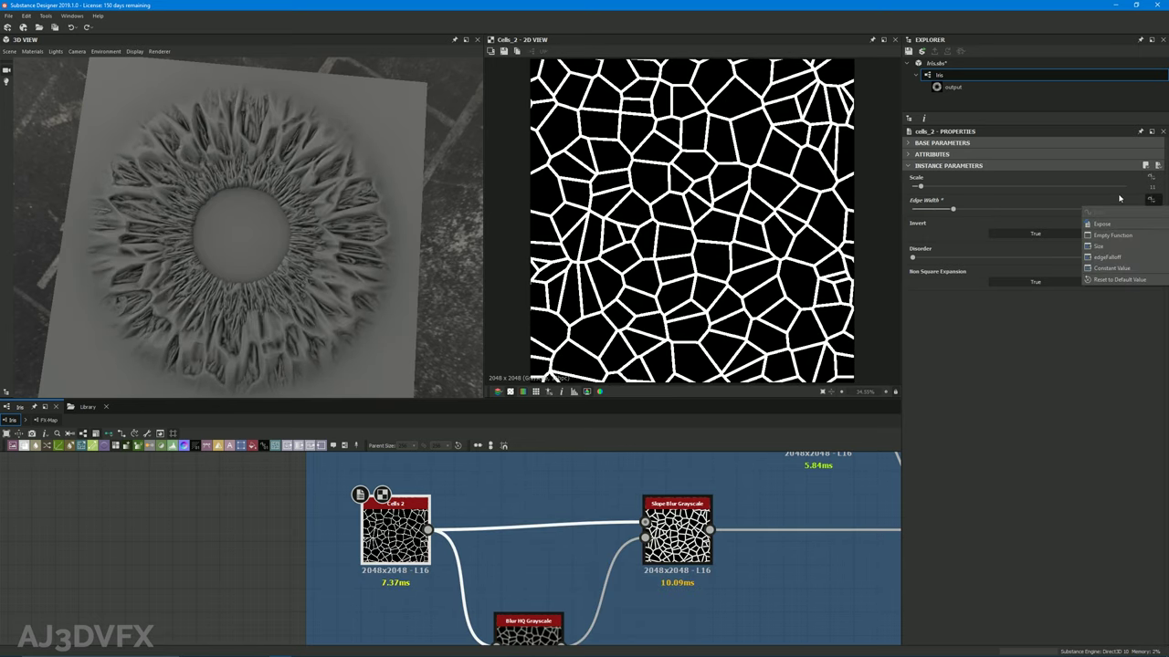
{"action": "left_click", "coordinate": [1087, 221]}
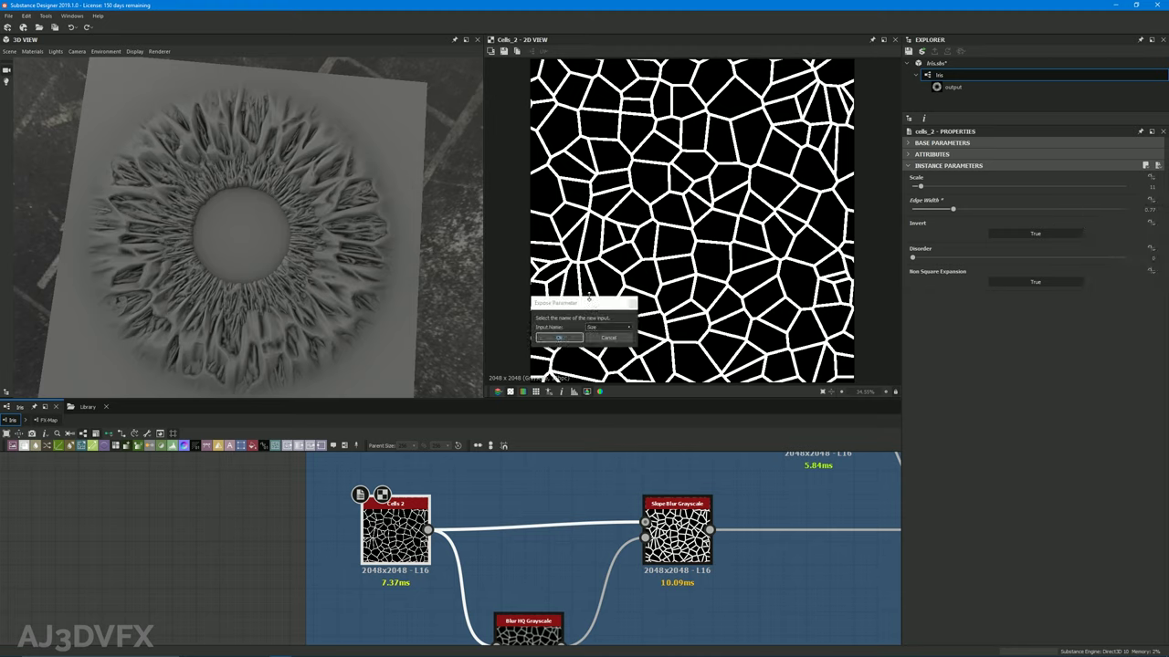
{"action": "left_click_drag", "start_coordinate": [594, 309], "coordinate": [583, 158]}
{"action": "left_click", "coordinate": [604, 177]}
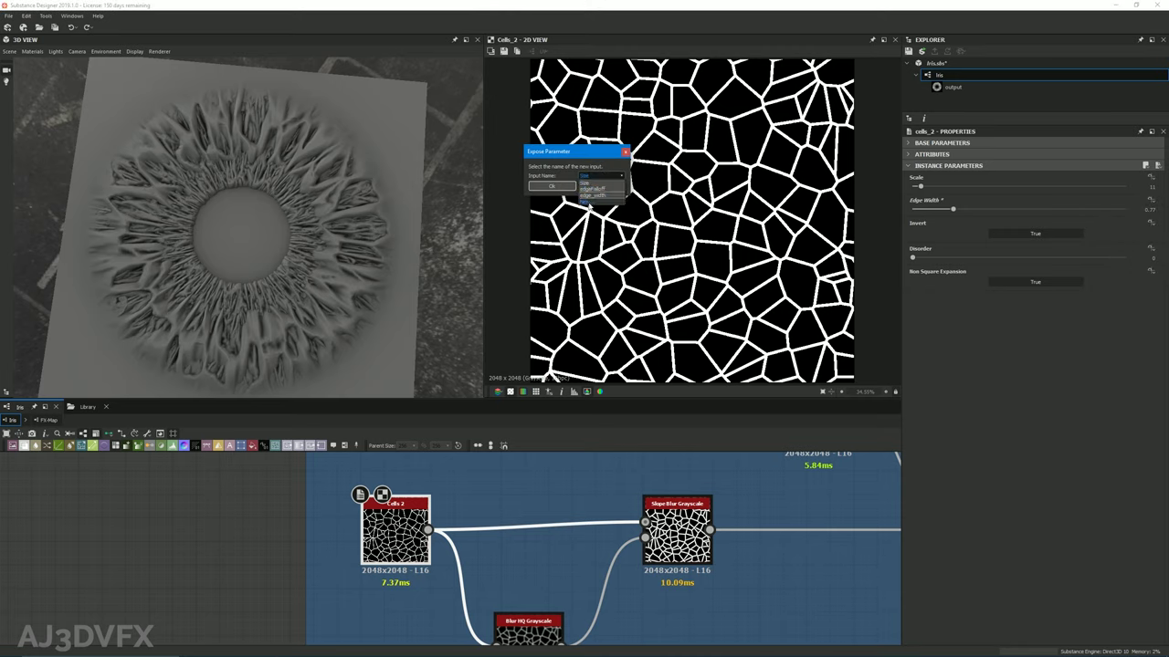
{"action": "left_click", "coordinate": [592, 202]}
{"action": "left_click_drag", "start_coordinate": [588, 299], "coordinate": [617, 222]}
{"action": "type", "text": "strandThickness"}
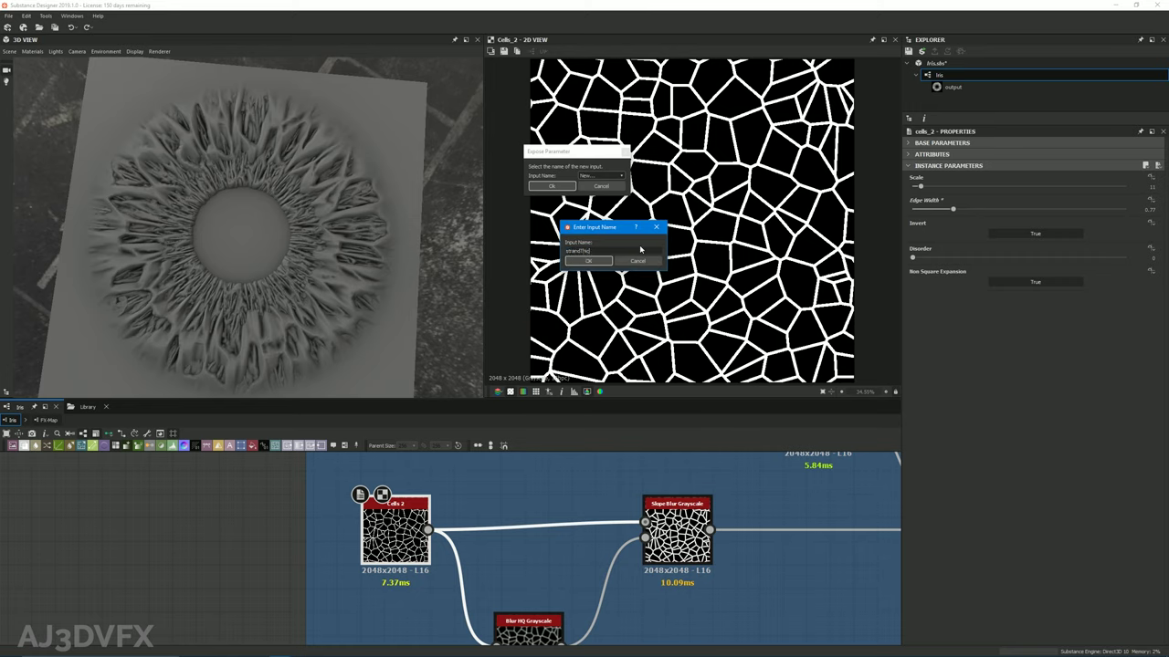
{"action": "left_click", "coordinate": [594, 262]}
{"action": "left_click", "coordinate": [564, 187]}
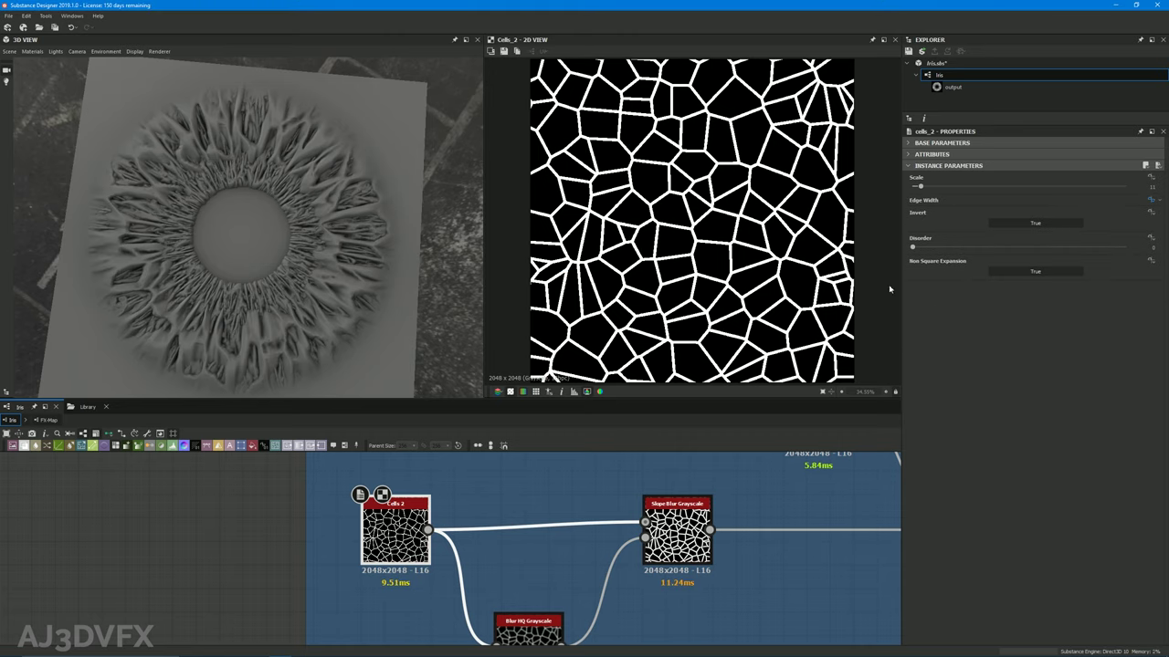
Change the label of the iris graph's Edge Width input parameter to Strand Thickness
{"action": "left_click", "coordinate": [938, 75]}
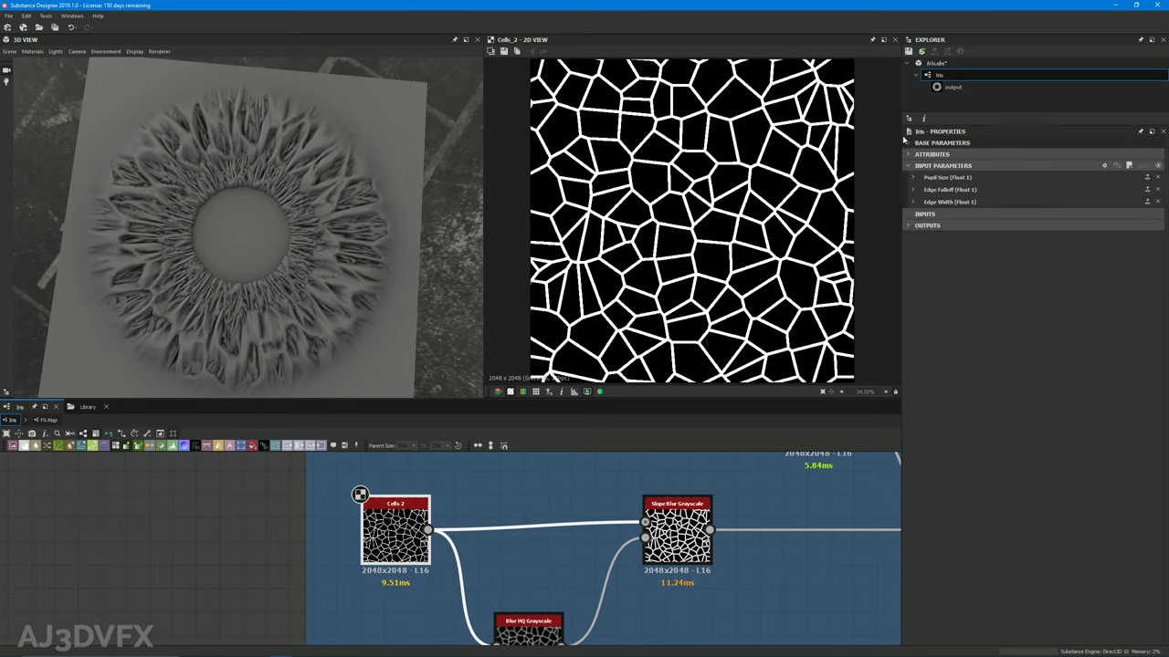
{"action": "left_click", "coordinate": [912, 202]}
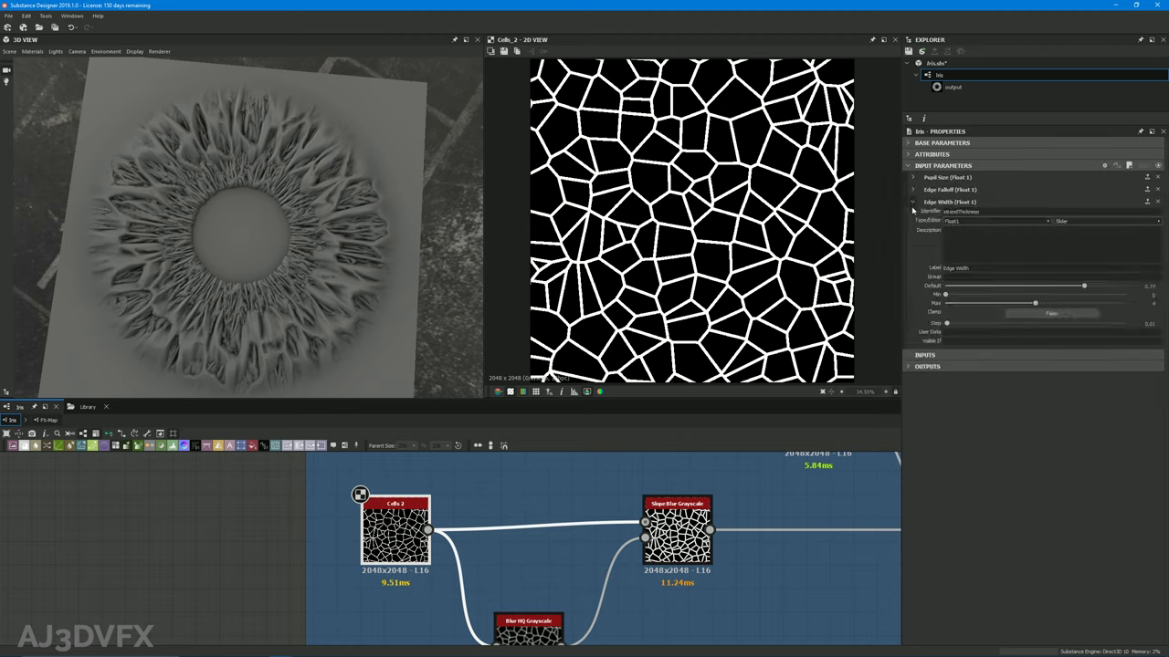
{"action": "left_click_drag", "start_coordinate": [975, 269], "coordinate": [940, 266]}
{"action": "left_click", "coordinate": [973, 270]}
{"action": "left_click_drag", "start_coordinate": [984, 267], "coordinate": [842, 274]}
{"action": "key", "text": "BackSpace"}
{"action": "type", "text": "Strand Thickness"}
{"action": "left_click_drag", "start_coordinate": [993, 268], "coordinate": [940, 267]}
Examine the Strand Thickness parameter's settings and the nodes in the Core Shape frame
{"action": "left_click", "coordinate": [395, 528]}
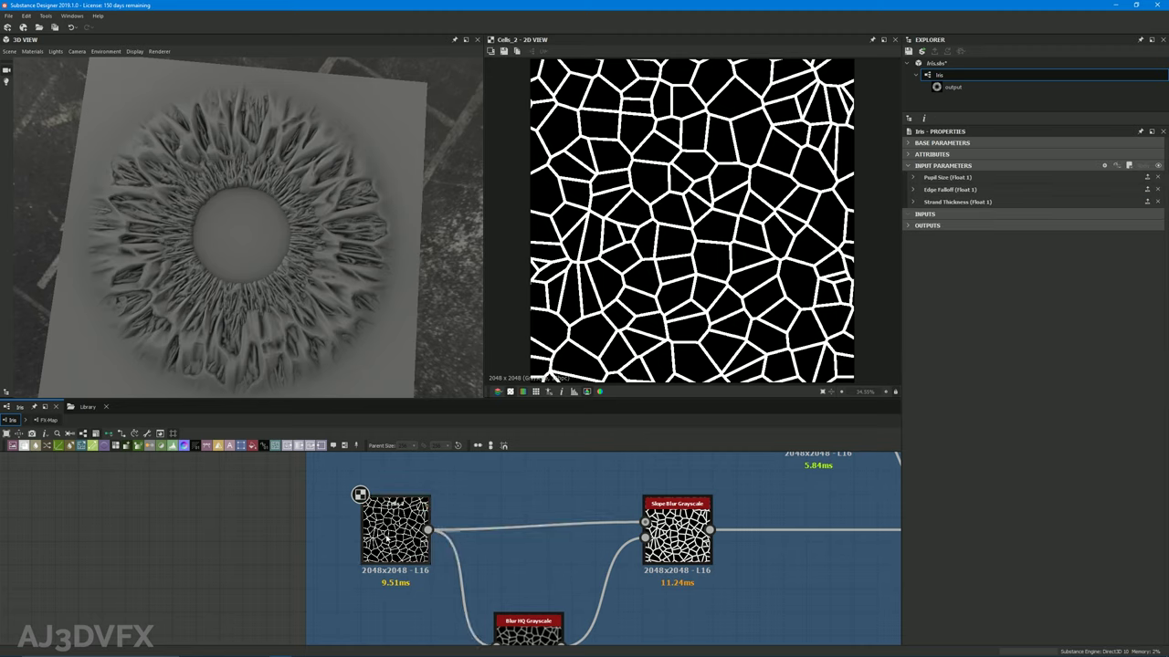
{"action": "left_click", "coordinate": [938, 76]}
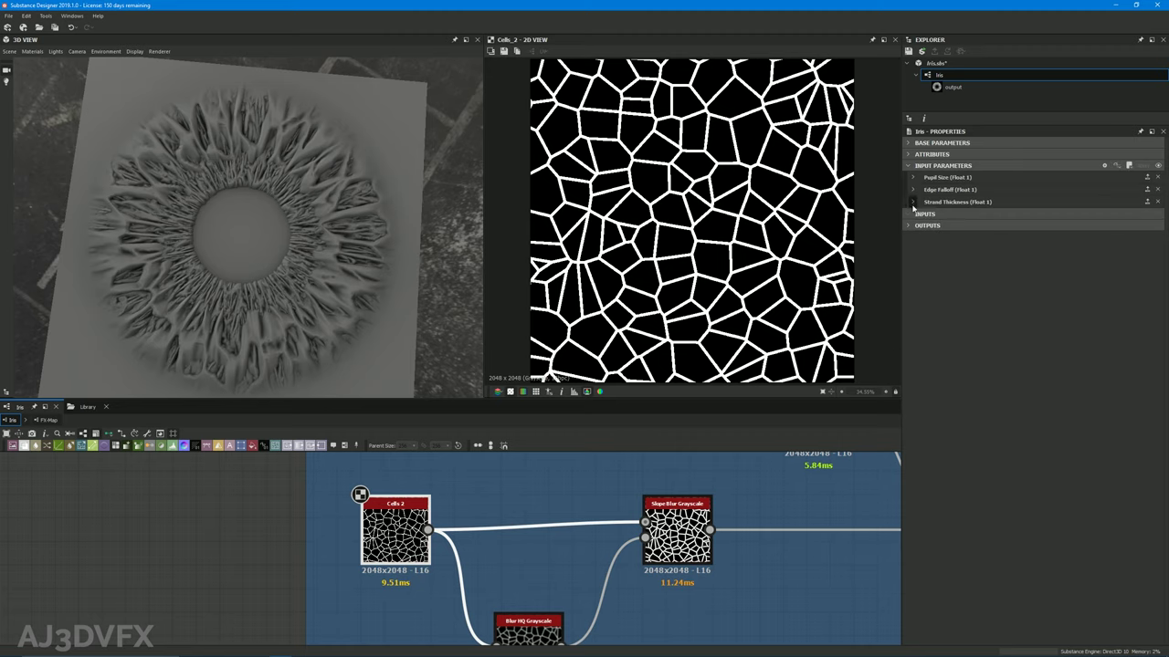
{"action": "left_click", "coordinate": [912, 202]}
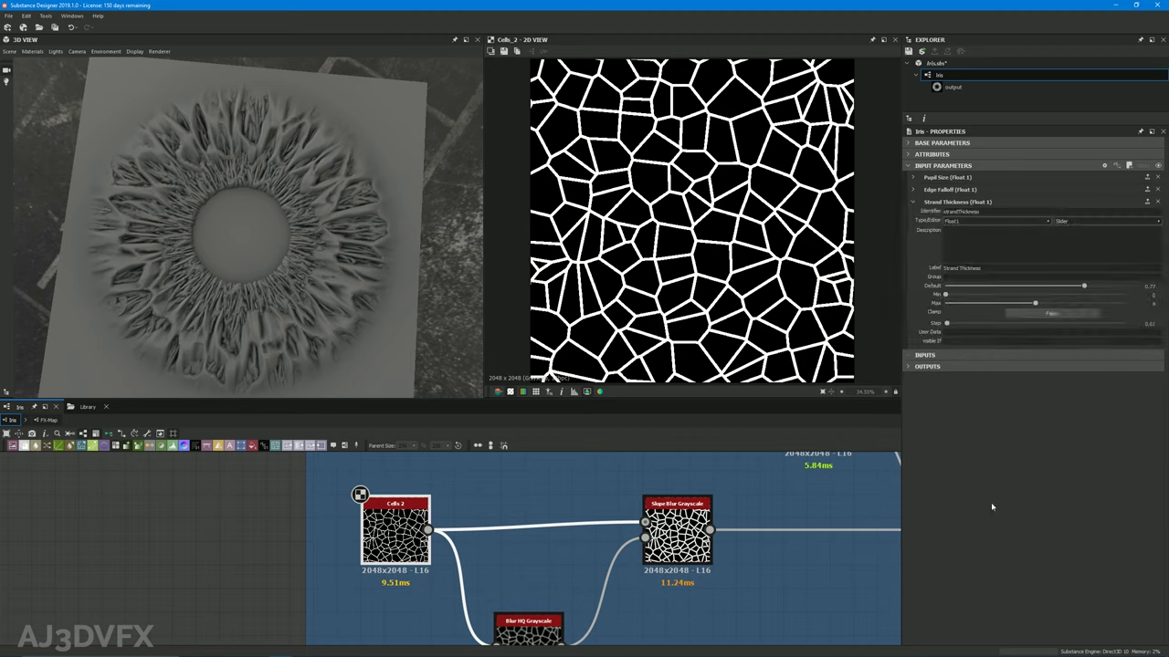
{"action": "left_click", "coordinate": [912, 202]}
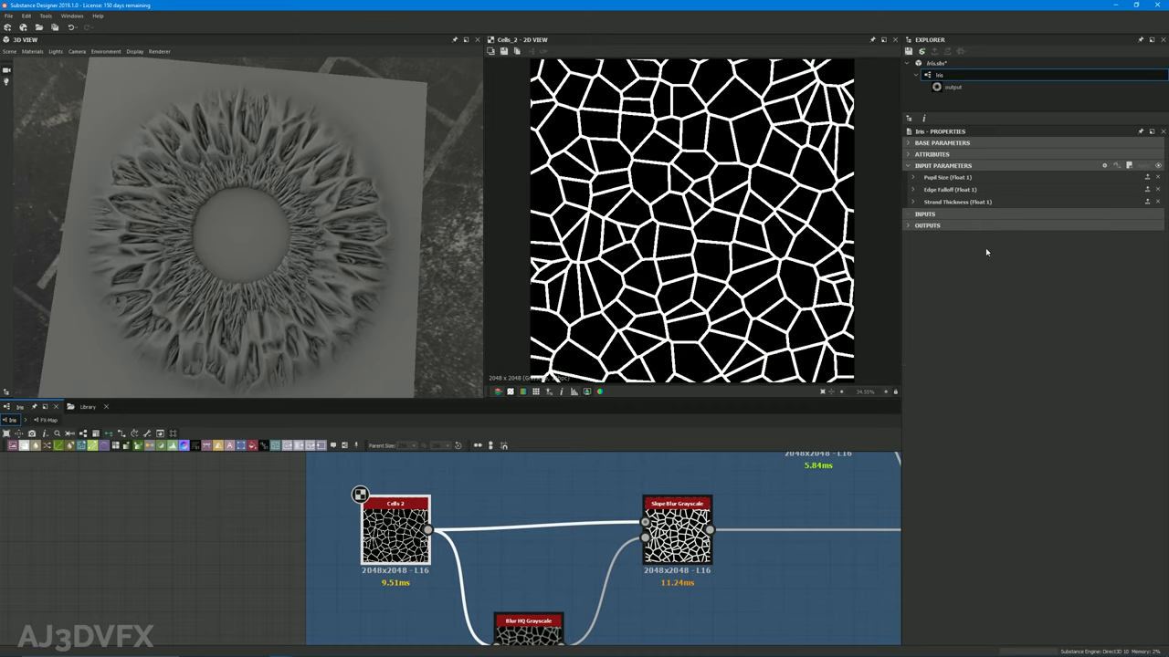
{"action": "left_click", "coordinate": [913, 205]}
{"action": "left_click", "coordinate": [913, 206]}
{"action": "scroll", "coordinate": [229, 548], "scroll_direction": "down", "scroll_amount": 4}
{"action": "scroll", "coordinate": [626, 542], "scroll_direction": "down", "scroll_amount": 4}
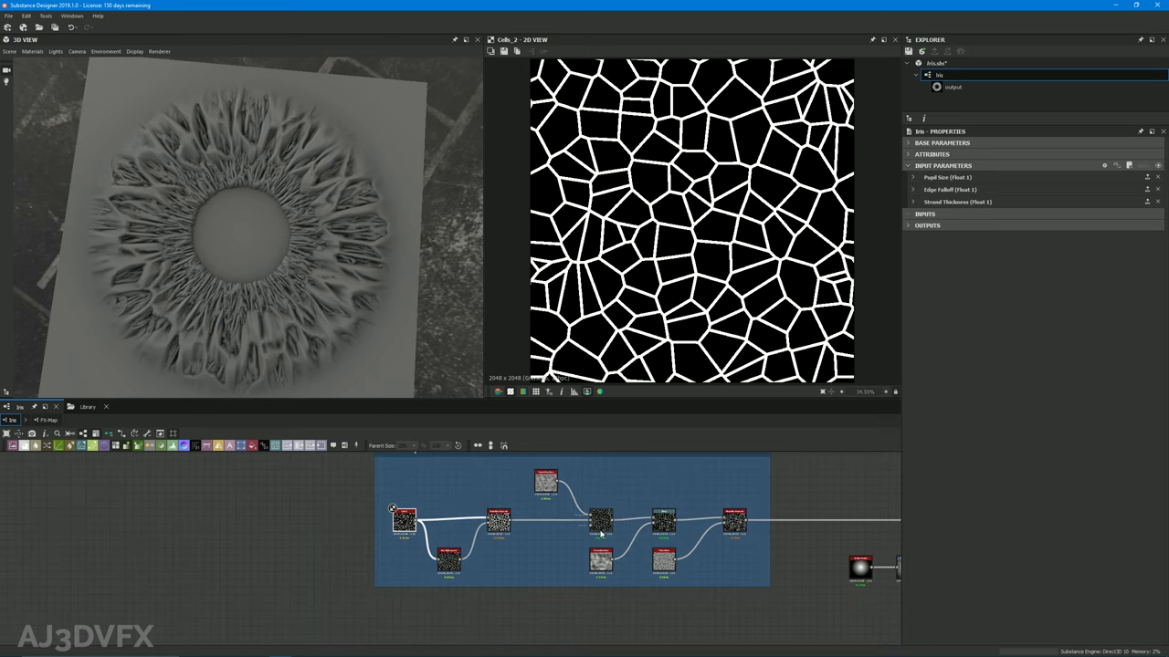
{"action": "middle_click_drag", "start_coordinate": [629, 544], "coordinate": [766, 536]}
{"action": "scroll", "coordinate": [593, 526], "scroll_direction": "up", "scroll_amount": 4}
{"action": "middle_click_drag", "start_coordinate": [592, 526], "coordinate": [563, 551]}
{"action": "left_click", "coordinate": [350, 561]}
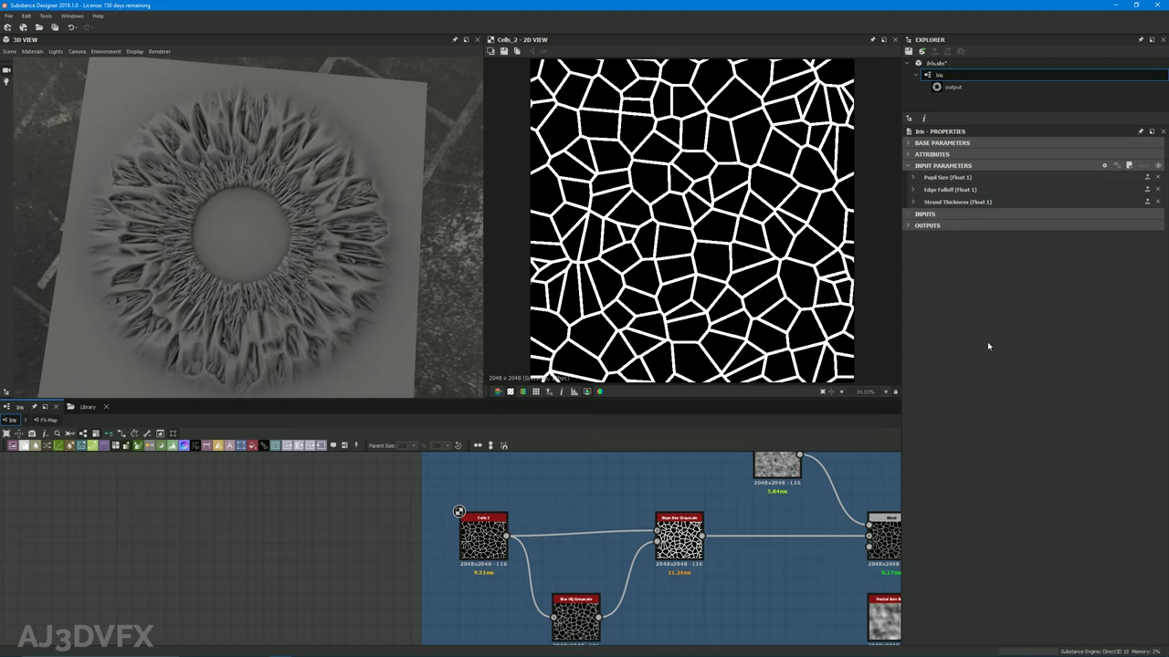
Assign the Pupil Size parameter to a group named Falloff
{"action": "left_click", "coordinate": [912, 177]}
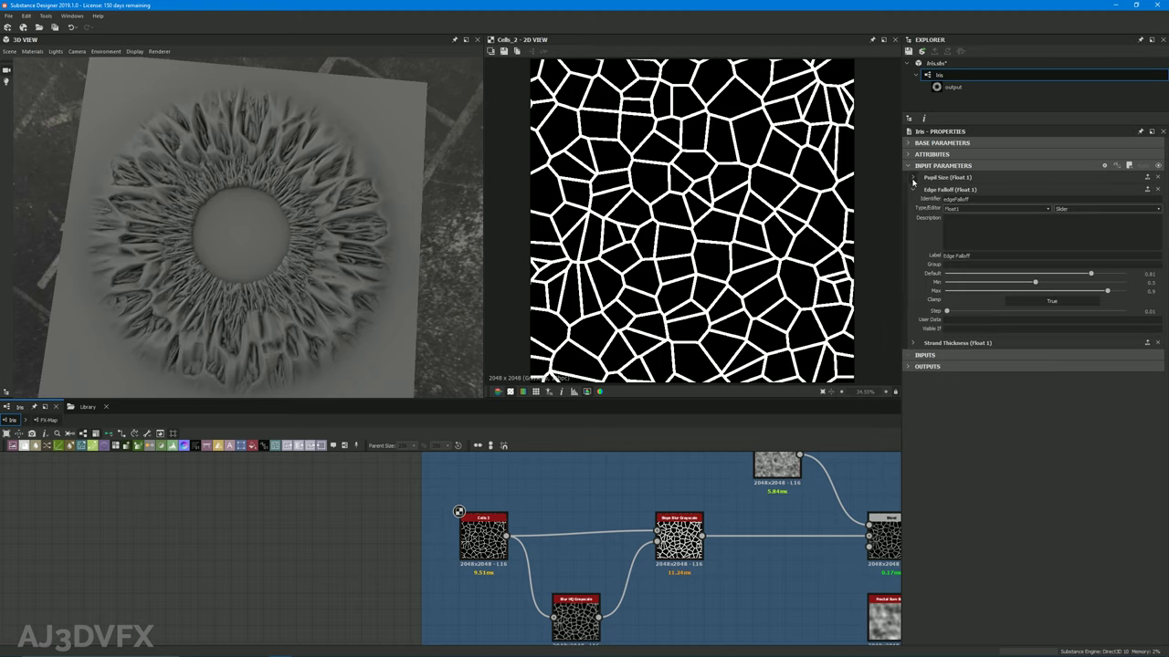
{"action": "left_click", "coordinate": [912, 331]}
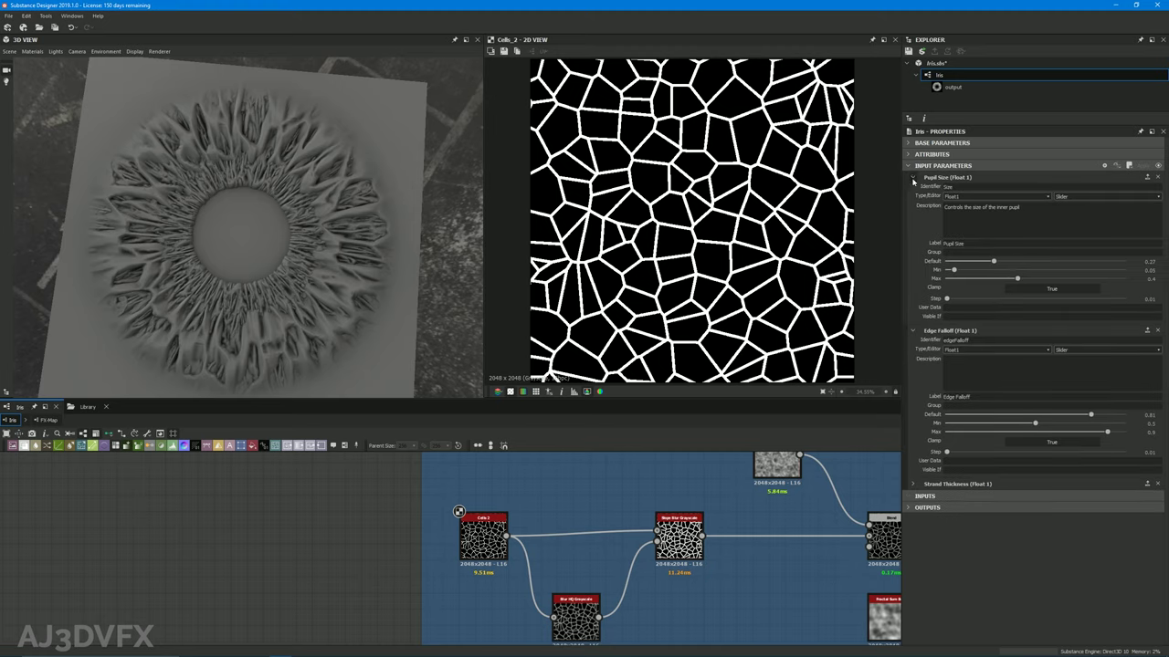
{"action": "left_click", "coordinate": [913, 177]}
{"action": "left_click", "coordinate": [913, 190]}
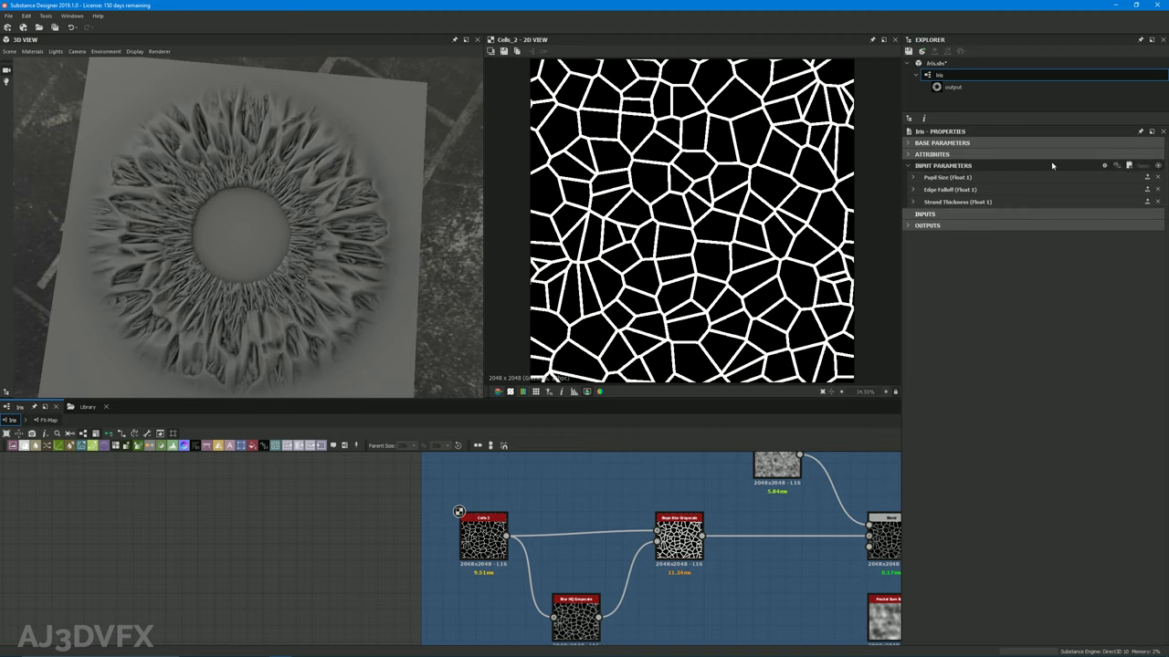
{"action": "left_click", "coordinate": [913, 177]}
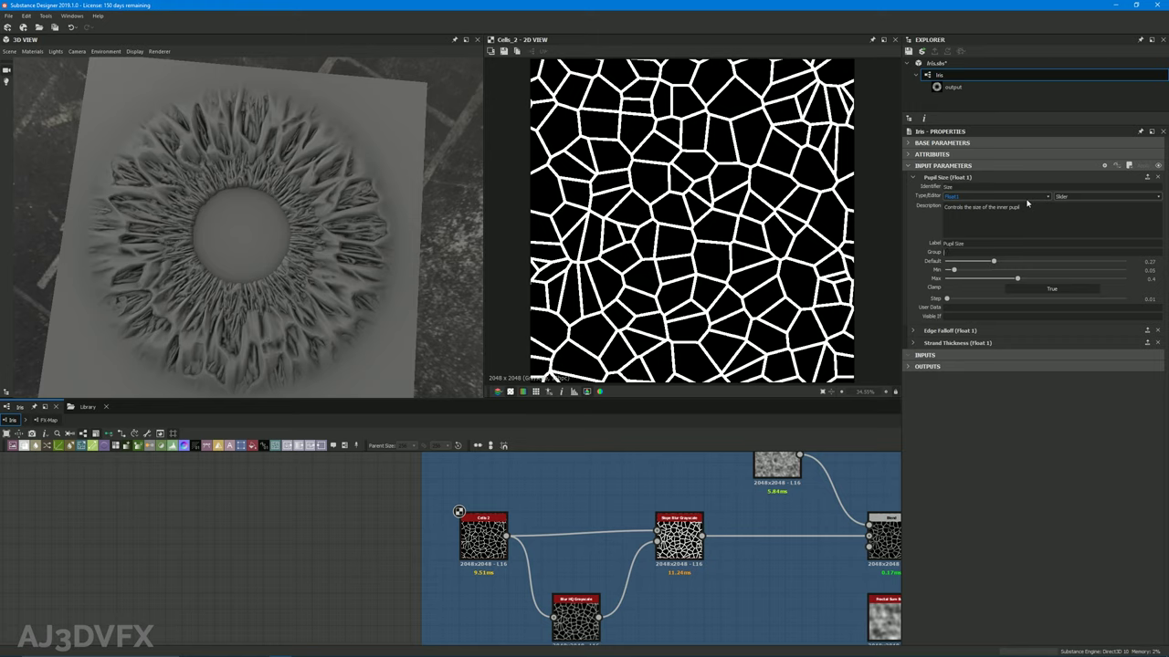
{"action": "type", "text": "ff"}
{"action": "key", "text": "Return"}
{"action": "left_click_drag", "start_coordinate": [967, 250], "coordinate": [929, 250]}
{"action": "left_click", "coordinate": [913, 177]}
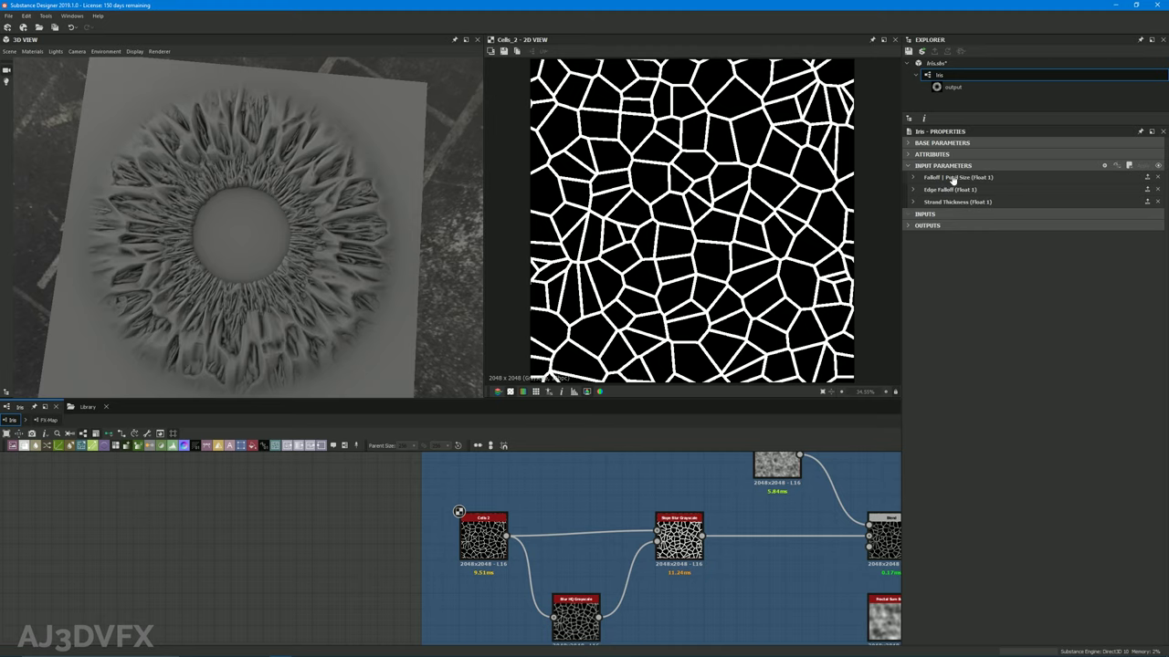
Preview the graph's input parameters and check the contents of the Falloff group
{"action": "left_click", "coordinate": [1158, 165]}
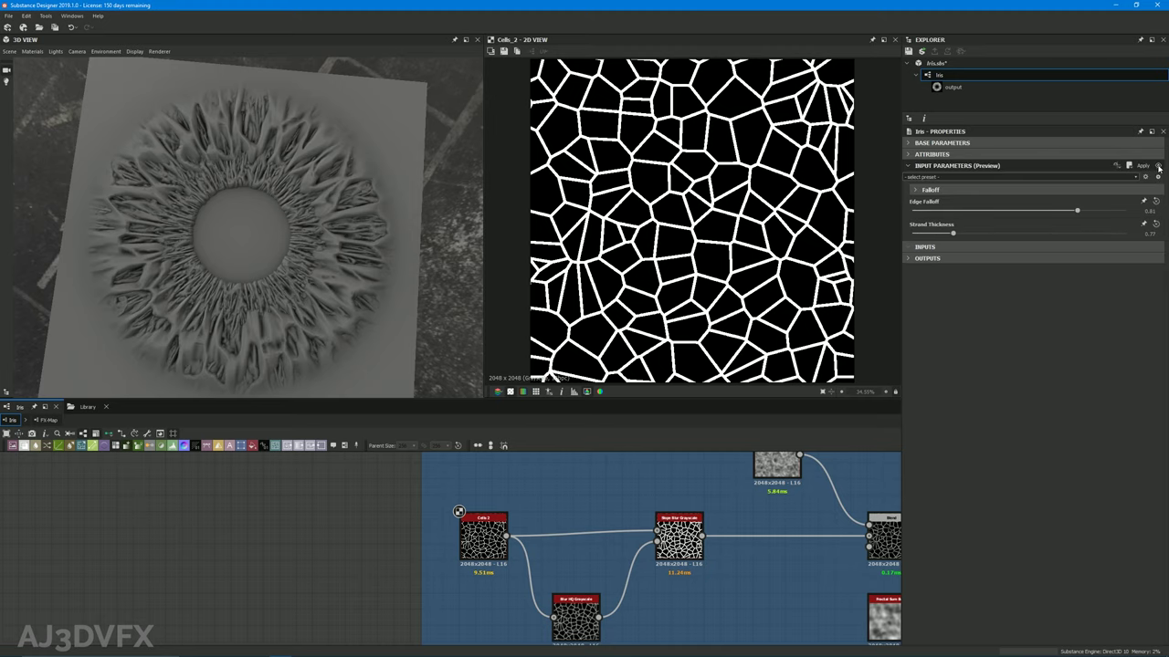
{"action": "left_click", "coordinate": [918, 191]}
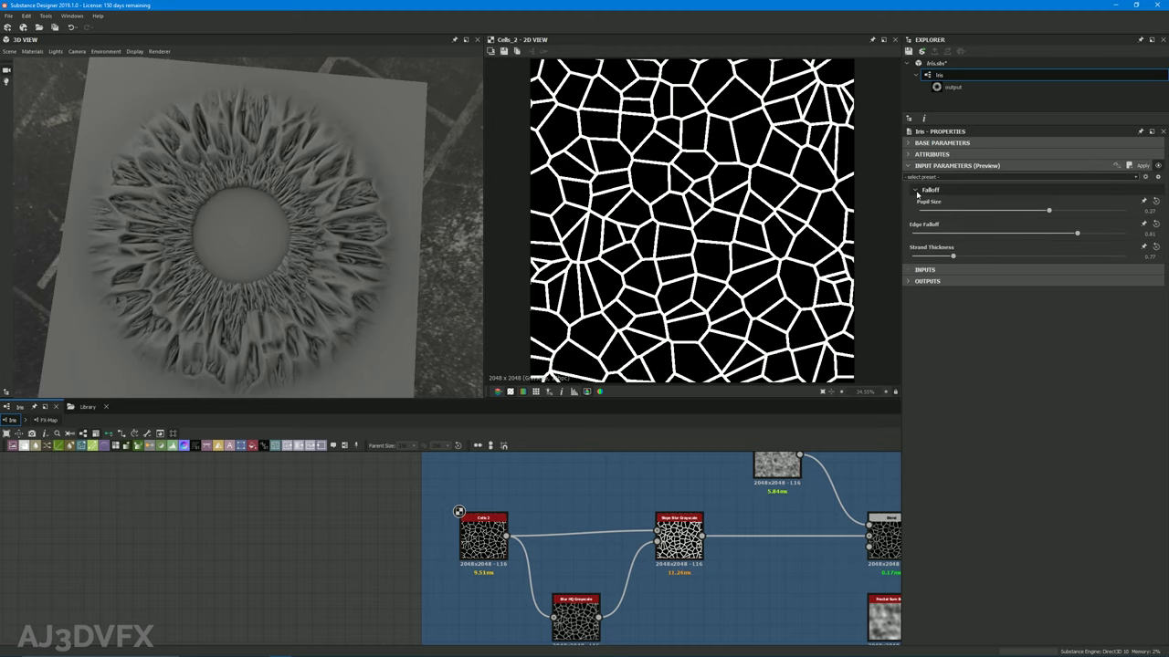
{"action": "left_click", "coordinate": [926, 190]}
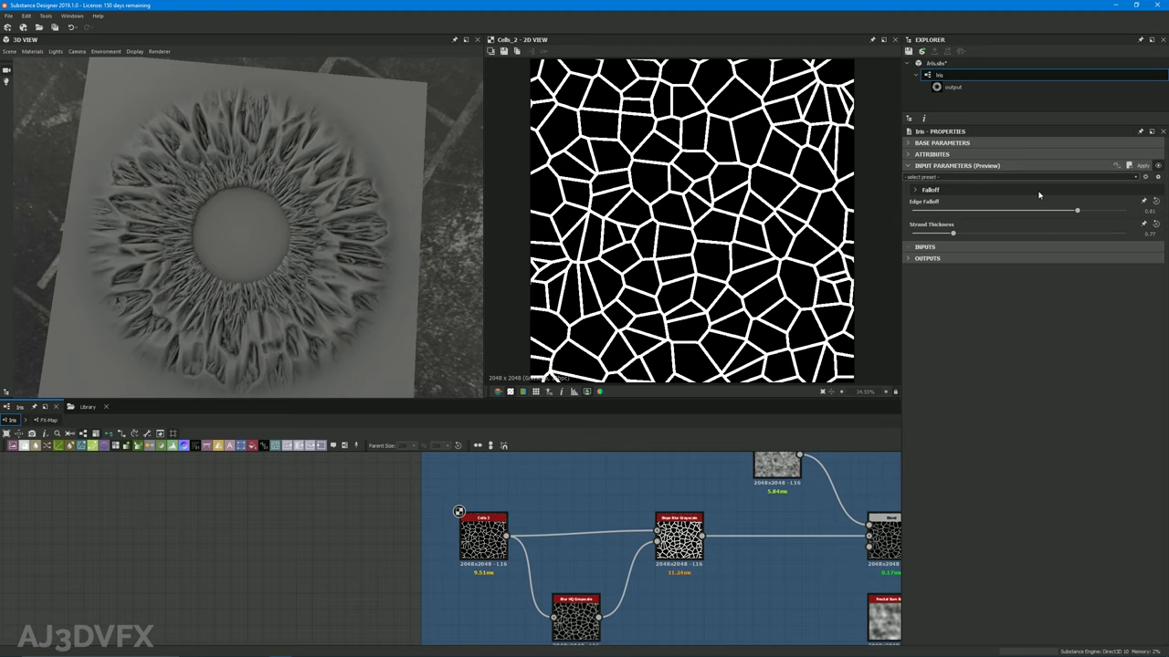
{"action": "left_click", "coordinate": [932, 190]}
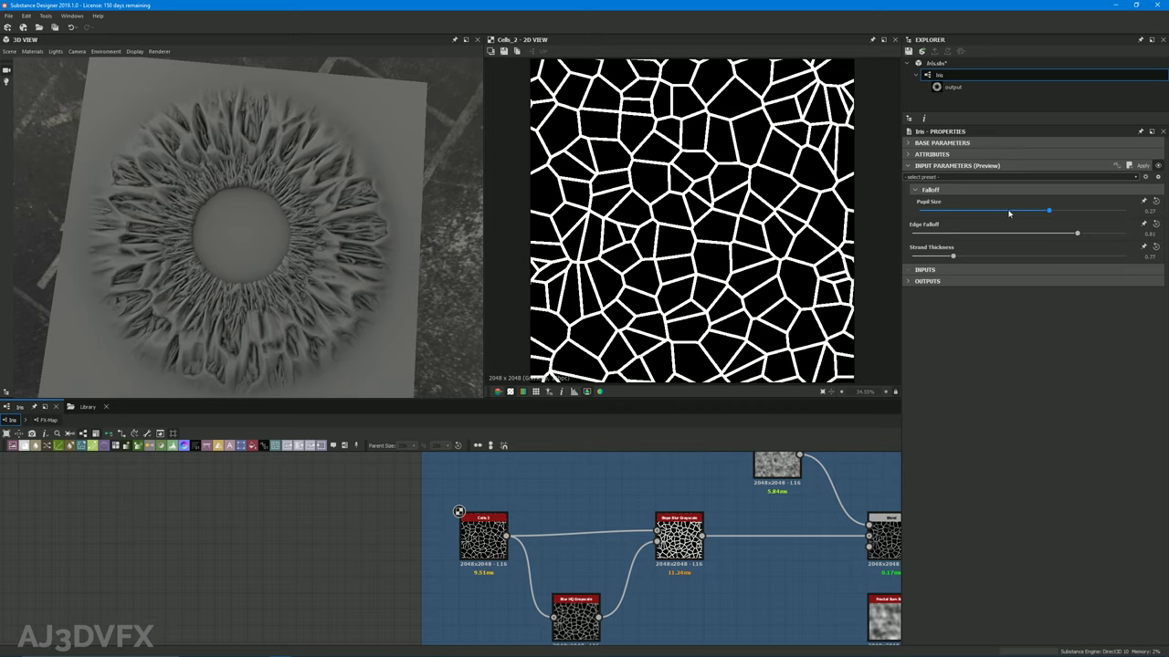
{"action": "left_click", "coordinate": [921, 190]}
{"action": "left_click", "coordinate": [1157, 166]}
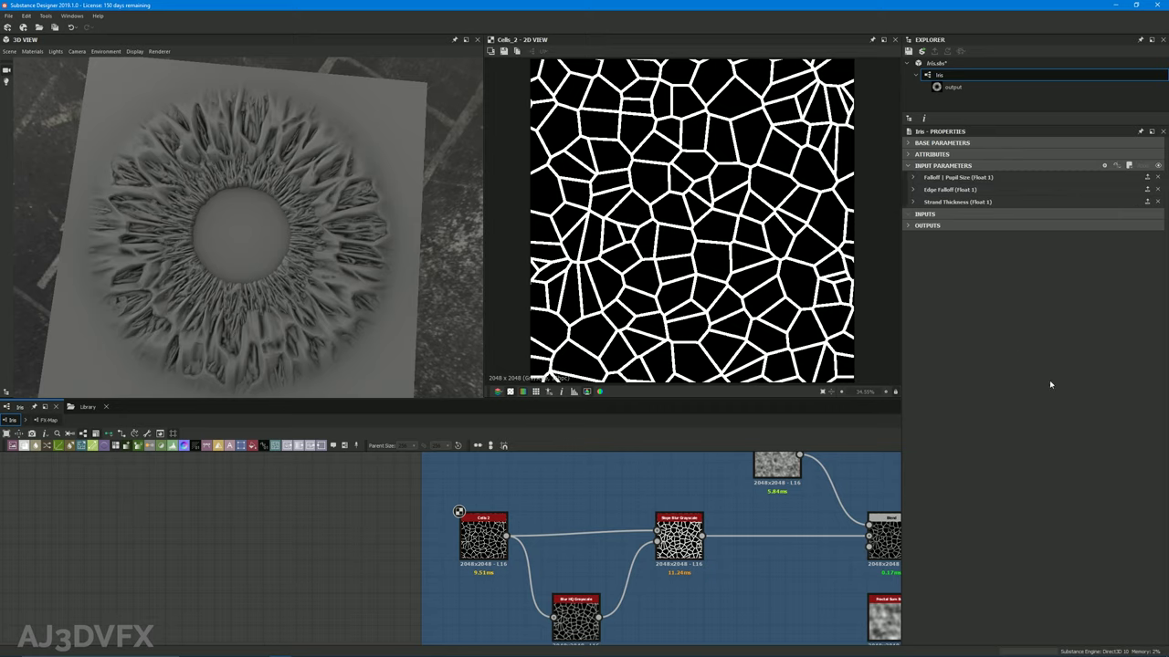
Assign the Edge Falloff parameter to the Falloff group, reusing the group name from the Pupil Size parameter
{"action": "left_click", "coordinate": [912, 189]}
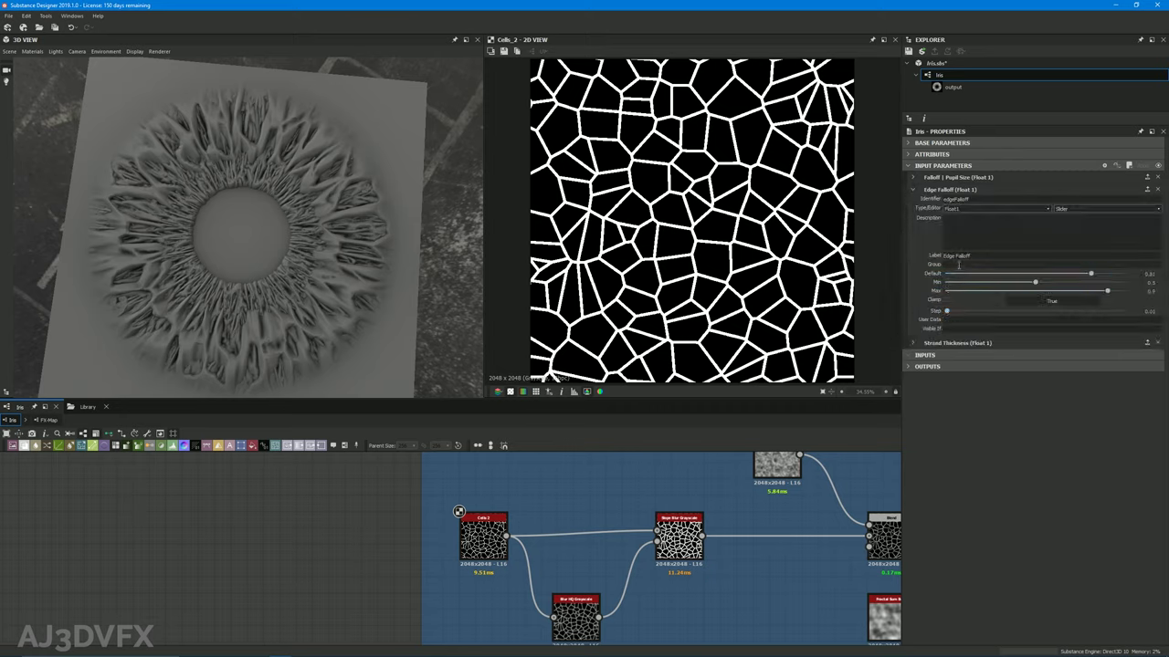
{"action": "left_click", "coordinate": [913, 177]}
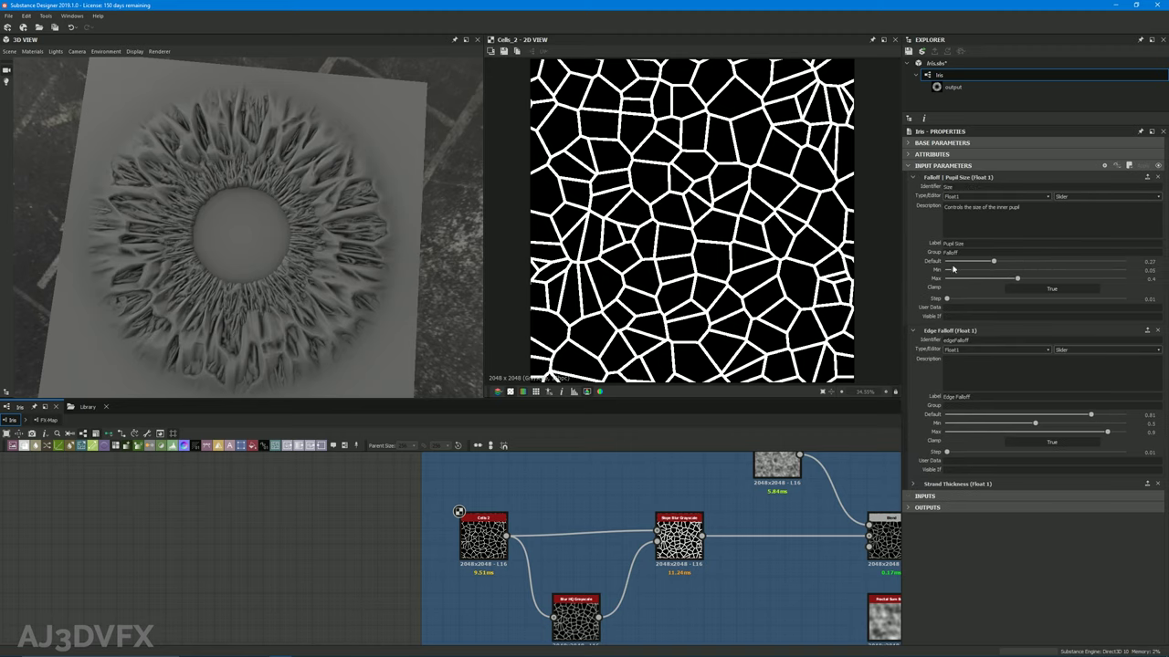
{"action": "left_click_drag", "start_coordinate": [959, 252], "coordinate": [888, 255]}
{"action": "key", "text": "ctrl+c"}
{"action": "left_click", "coordinate": [954, 404]}
{"action": "key", "text": "ctrl+v"}
Preview the input parameters, check the Falloff group's contents and test a smaller Pupil Size of 0.14 on the iris
{"action": "left_click", "coordinate": [1157, 165]}
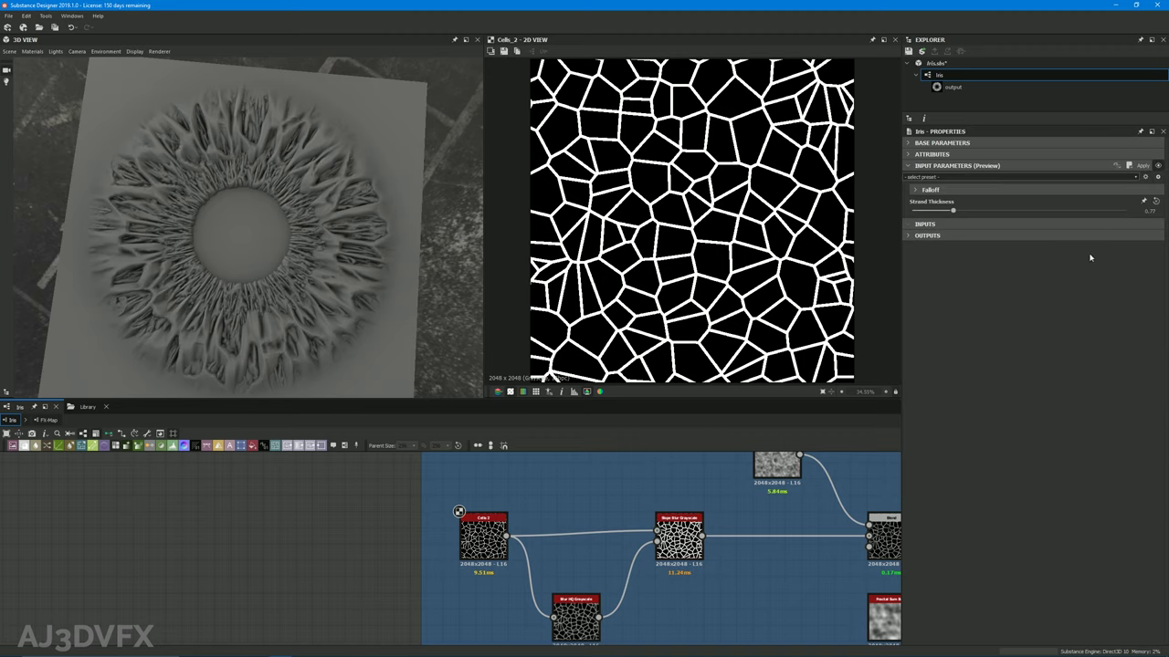
{"action": "left_click", "coordinate": [915, 190]}
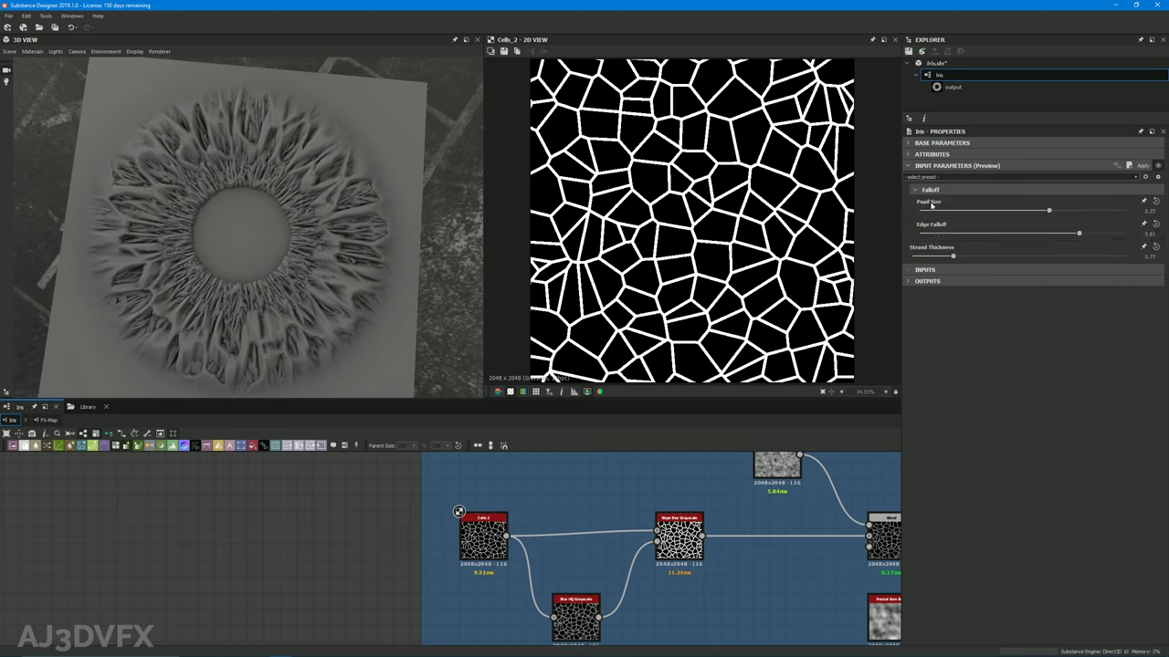
{"action": "left_click", "coordinate": [924, 191]}
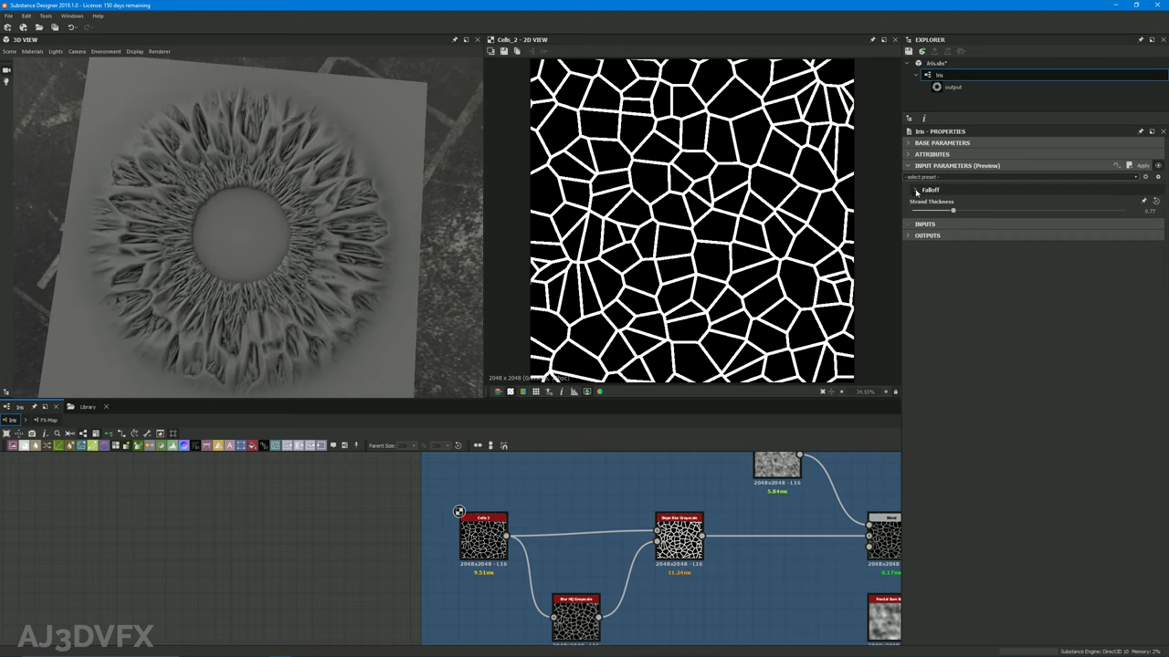
{"action": "left_click", "coordinate": [924, 191]}
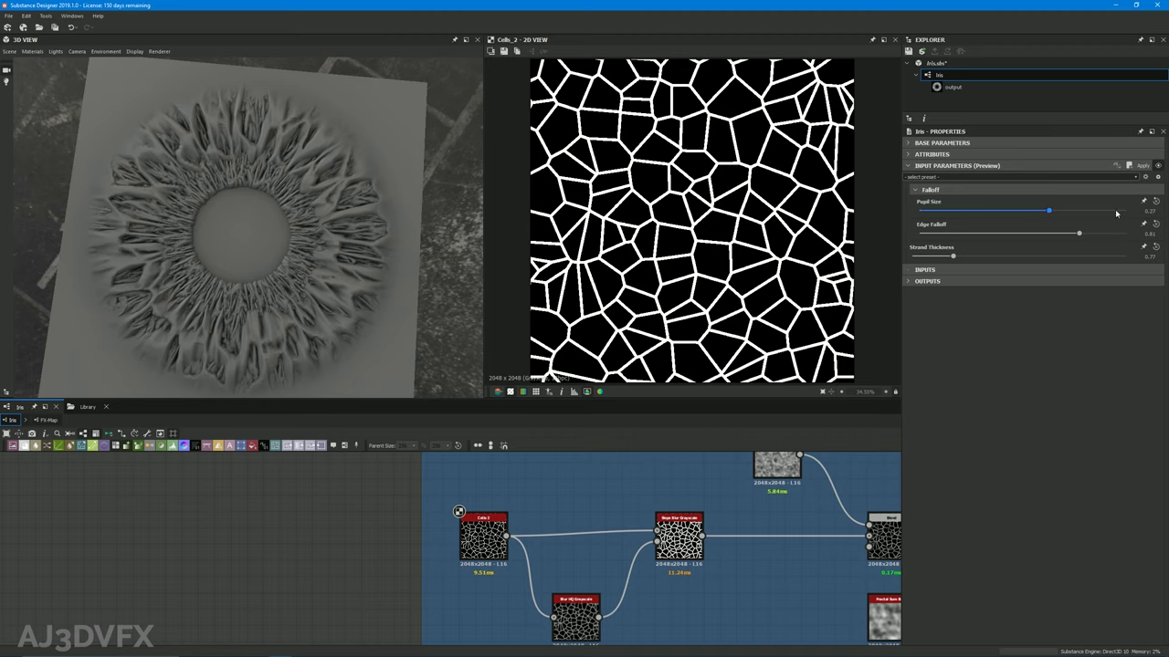
{"action": "left_click_drag", "start_coordinate": [1014, 211], "coordinate": [1078, 233]}
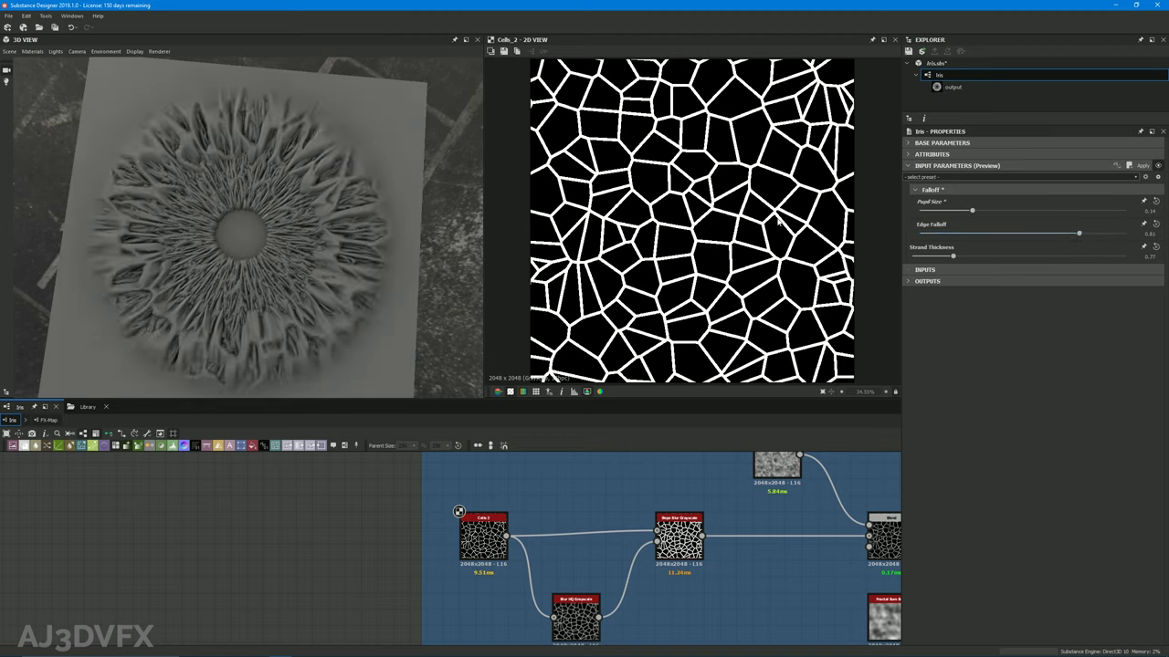
{"action": "left_click", "coordinate": [1158, 165]}
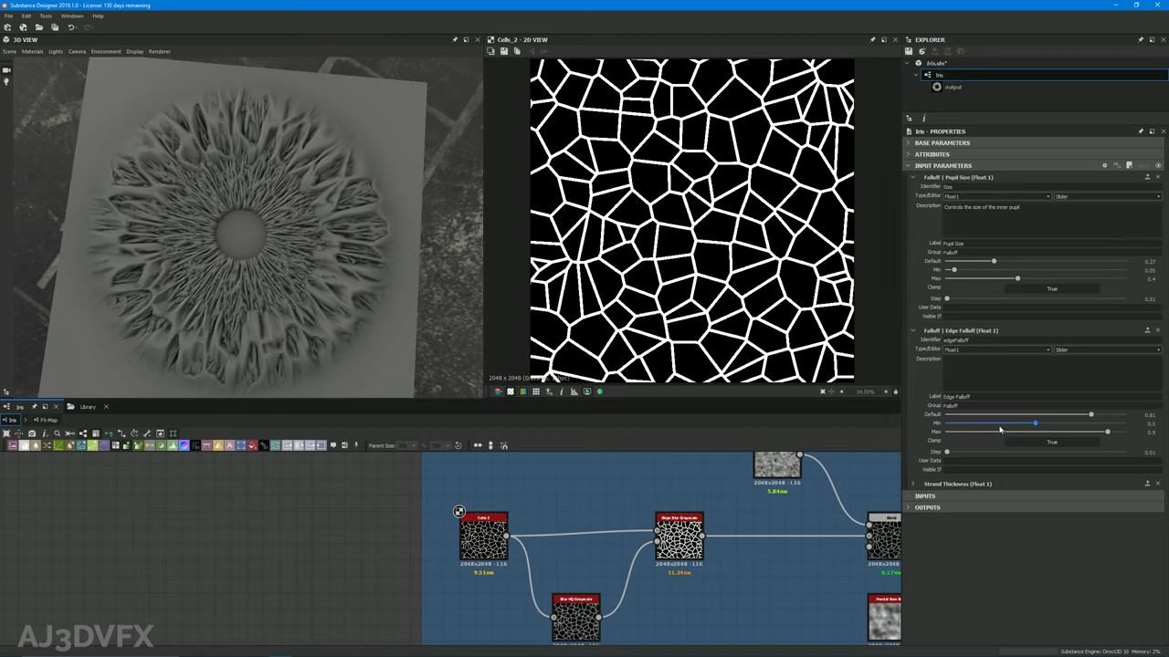
{"action": "left_click", "coordinate": [914, 178]}
{"action": "left_click", "coordinate": [913, 189]}
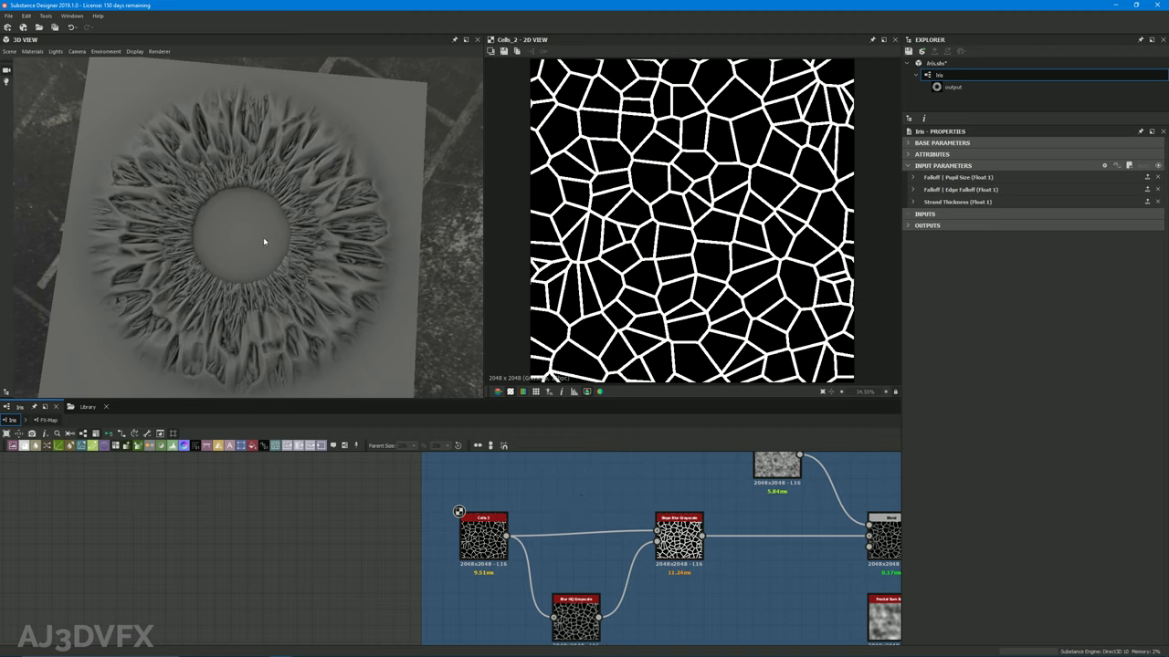
Examine the iris surface and the network beyond the Core Shape frame, viewing the Subtract Blend and the Levels node that feed the combining Blend
{"action": "left_click_drag", "start_coordinate": [264, 241], "coordinate": [302, 261]}
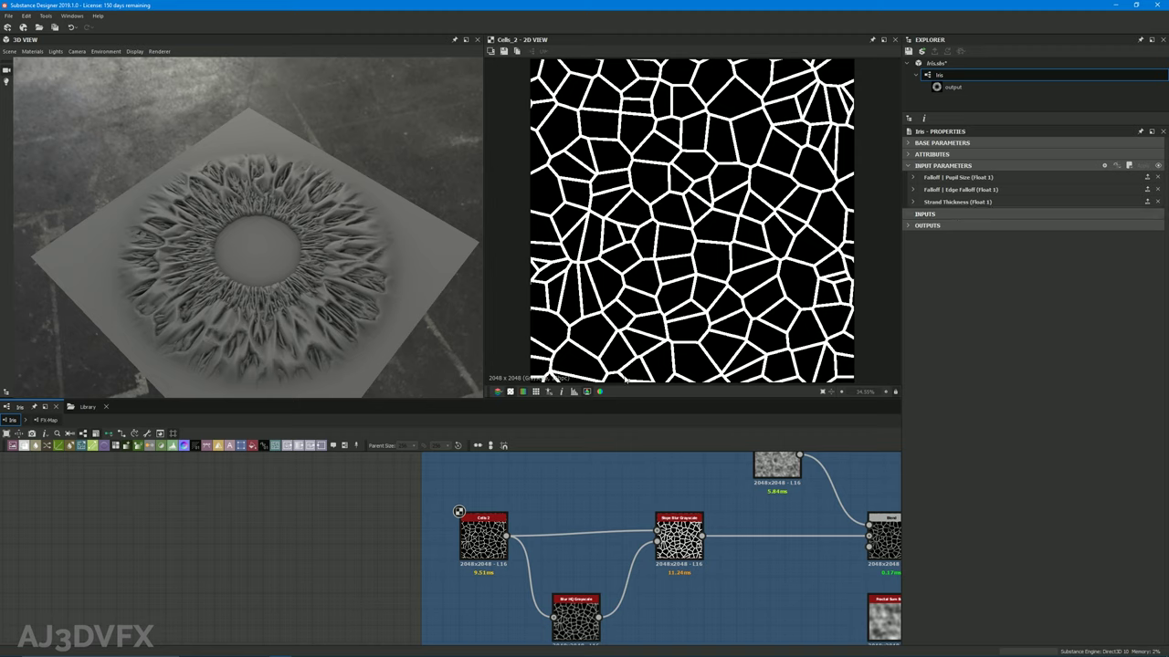
{"action": "mouse_move", "coordinate": [274, 306]}
{"action": "left_mouse_down"}
{"action": "mouse_move", "coordinate": [260, 284]}
{"action": "mouse_move", "coordinate": [278, 300]}
{"action": "left_mouse_up"}
{"action": "scroll", "coordinate": [558, 516], "scroll_direction": "down", "scroll_amount": 2}
{"action": "middle_click_drag", "start_coordinate": [712, 545], "coordinate": [496, 587]}
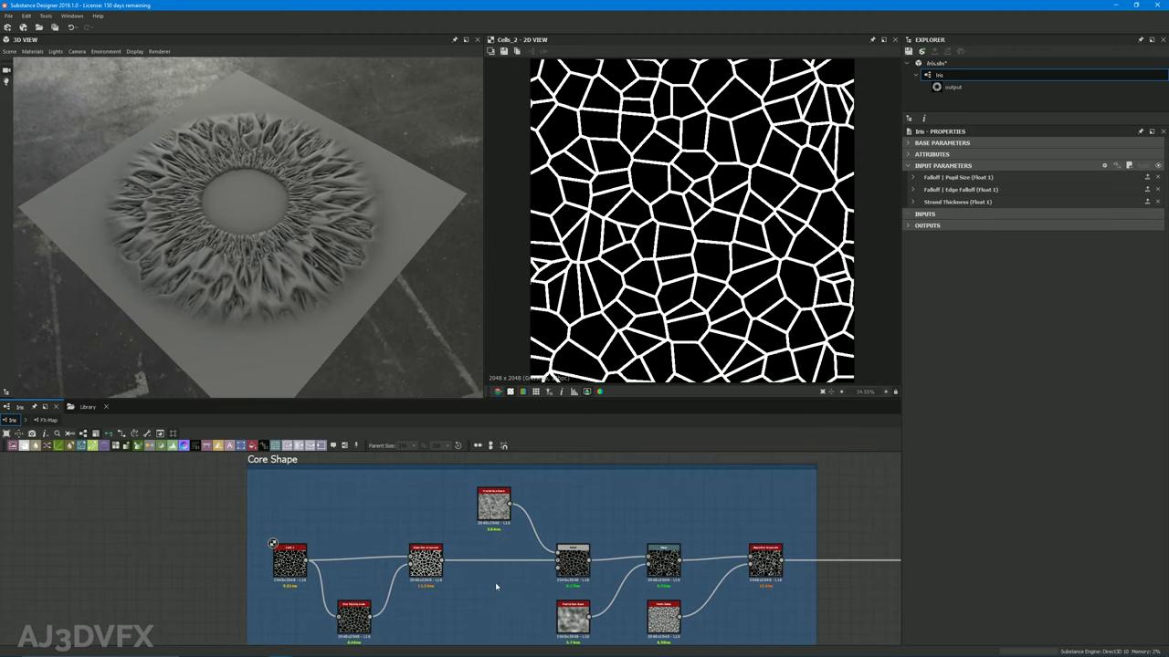
{"action": "scroll", "coordinate": [495, 581], "scroll_direction": "down", "scroll_amount": 2}
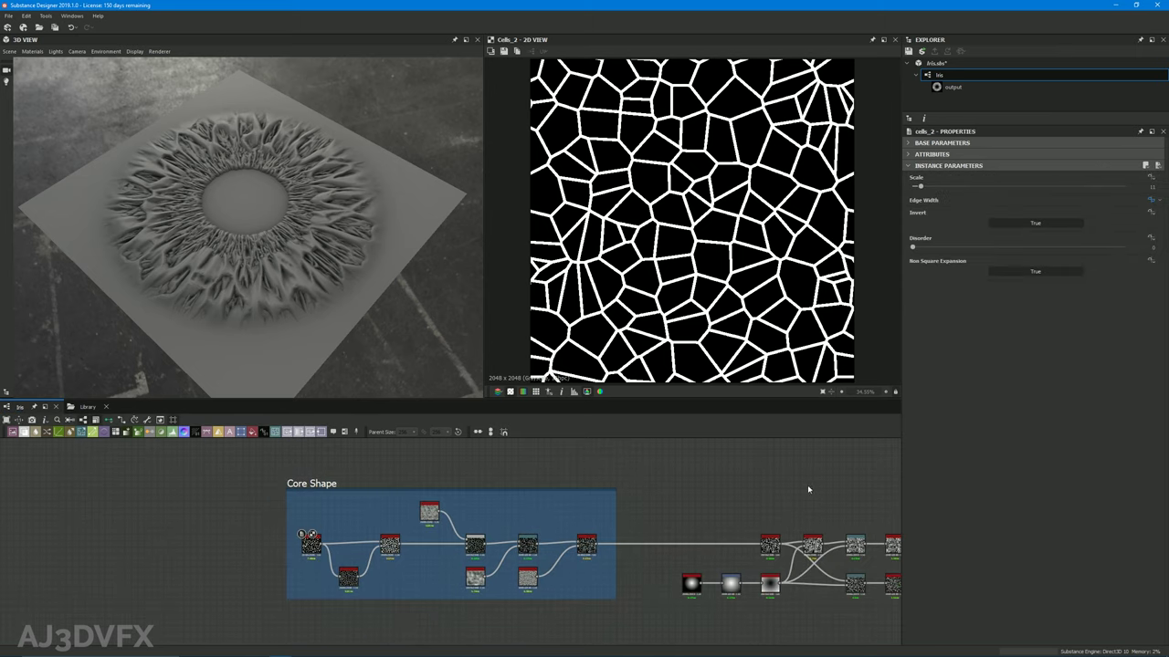
{"action": "middle_click_drag", "start_coordinate": [789, 491], "coordinate": [372, 508]}
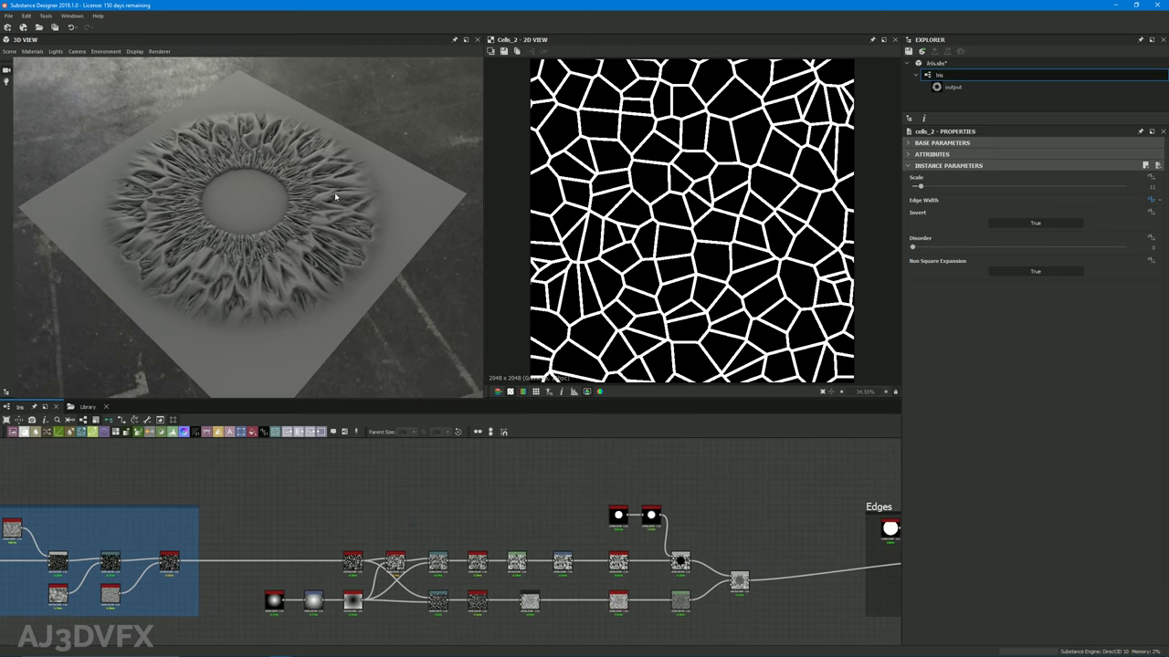
{"action": "middle_click_drag", "start_coordinate": [743, 534], "coordinate": [592, 496]}
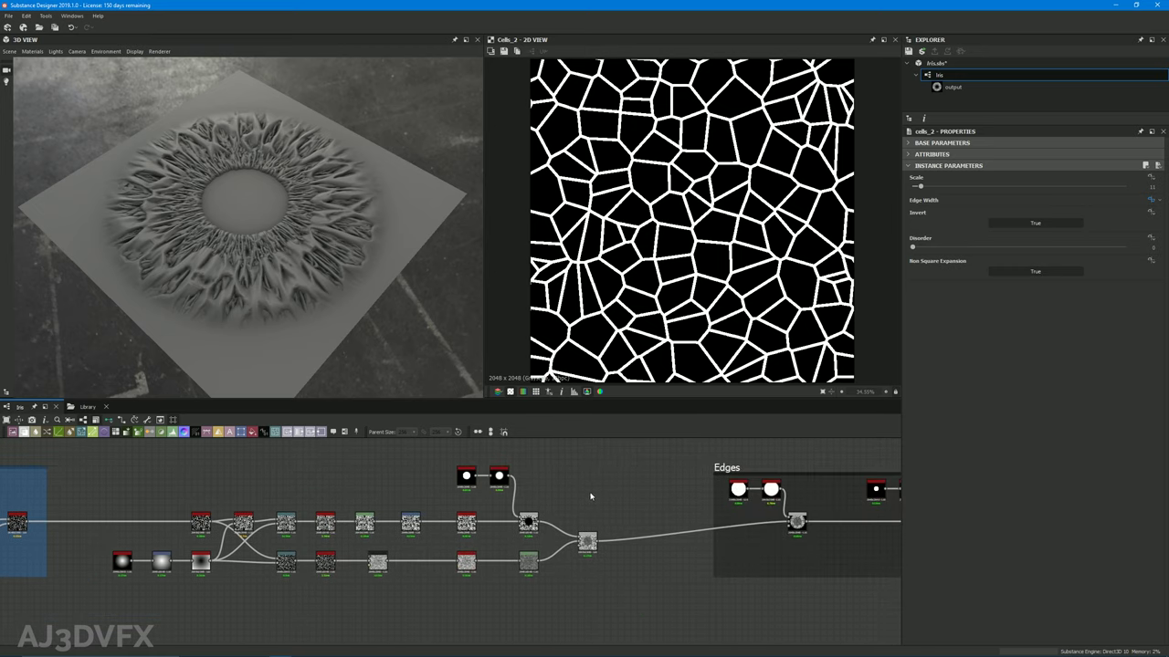
{"action": "scroll", "coordinate": [591, 496], "scroll_direction": "up", "scroll_amount": 2}
{"action": "scroll", "coordinate": [545, 517], "scroll_direction": "up", "scroll_amount": 2}
{"action": "middle_click_drag", "start_coordinate": [551, 529], "coordinate": [536, 478]}
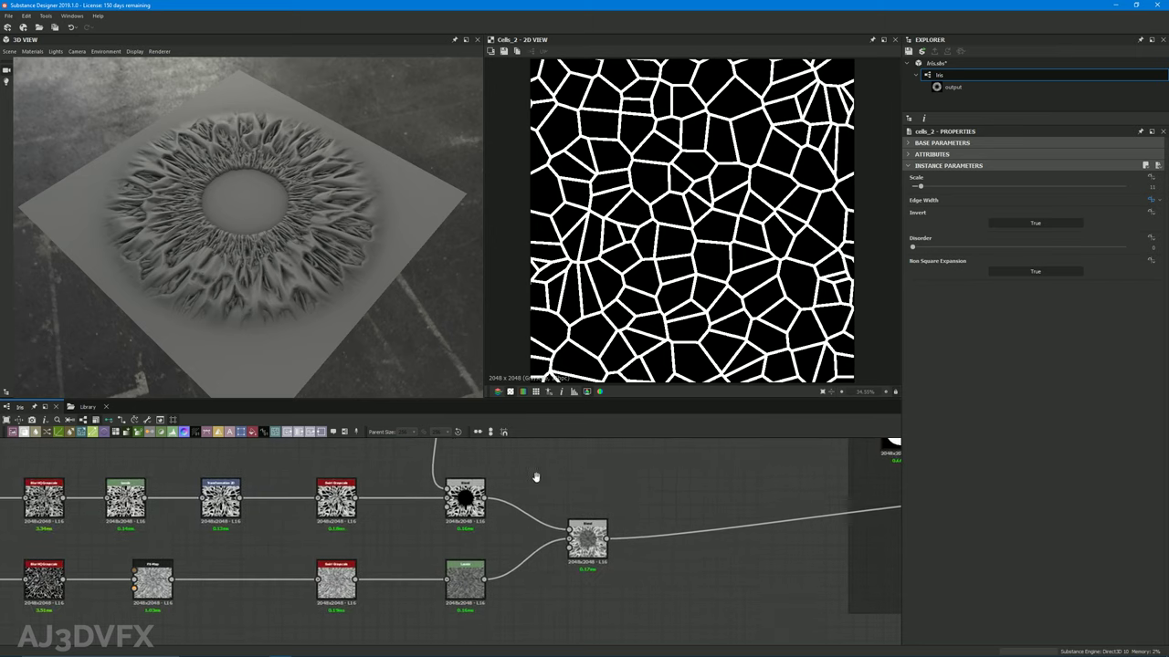
{"action": "double_click", "coordinate": [468, 493]}
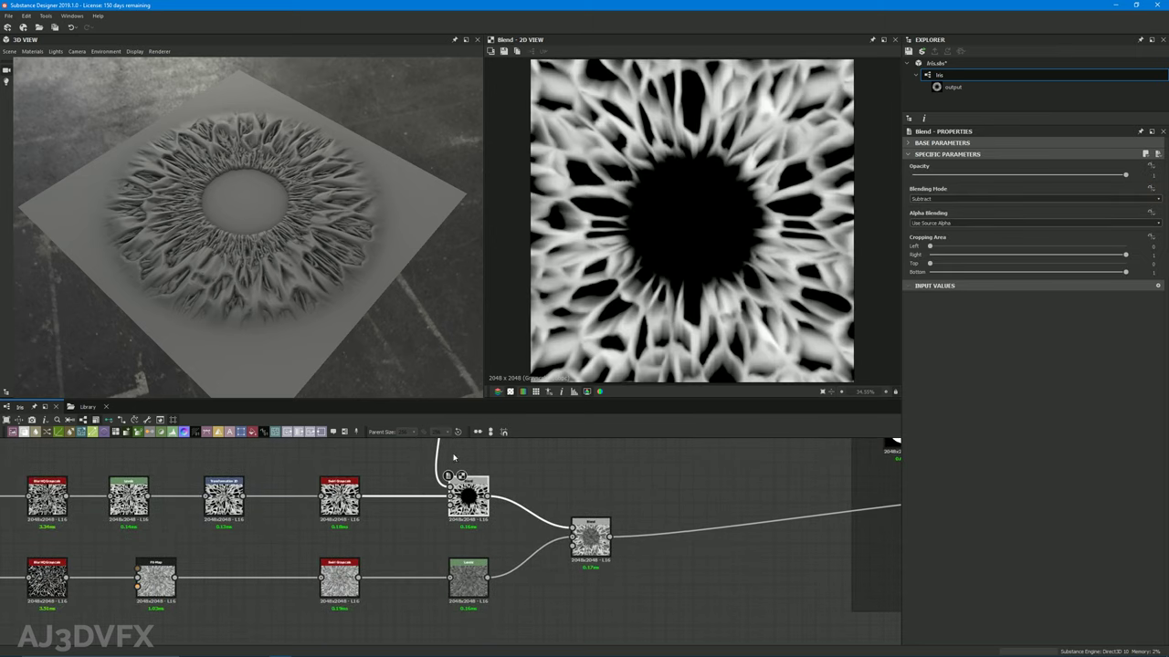
{"action": "double_click", "coordinate": [467, 577]}
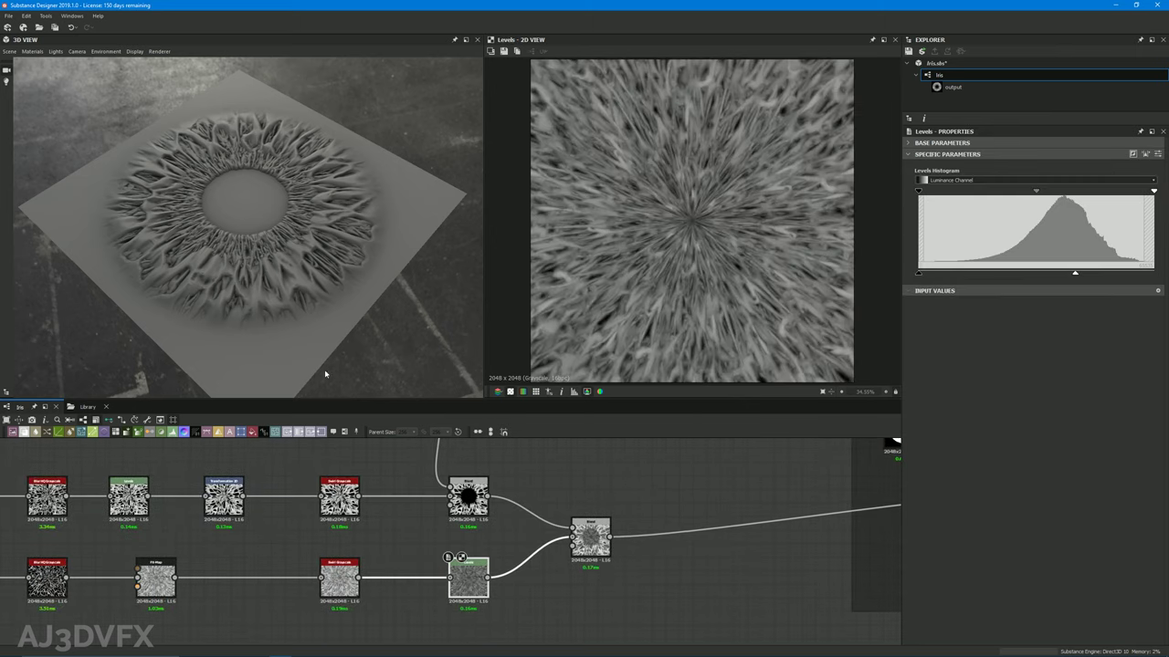
Add a Switch Grayscale node to the graph near the Blend that combines the two strand branches
{"action": "left_click", "coordinate": [614, 579]}
{"action": "middle_click_drag", "start_coordinate": [615, 579], "coordinate": [589, 601]}
{"action": "scroll", "coordinate": [613, 601], "scroll_direction": "down", "scroll_amount": 1}
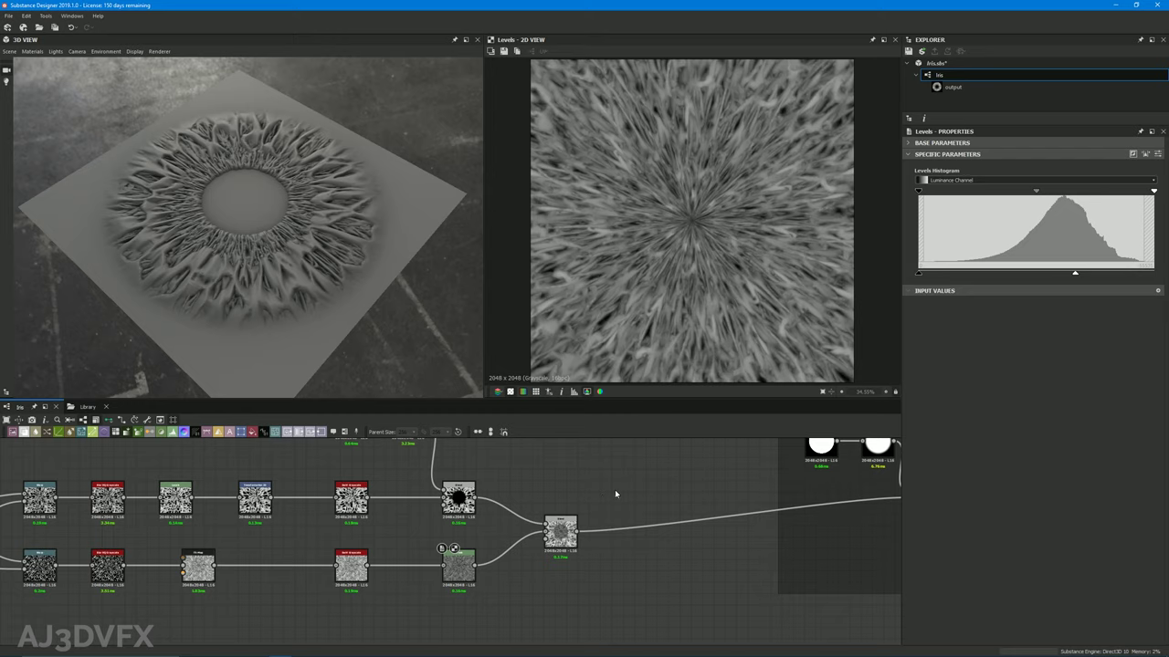
{"action": "key", "text": "space"}
{"action": "type", "text": "switch"}
{"action": "key", "text": "Down"}
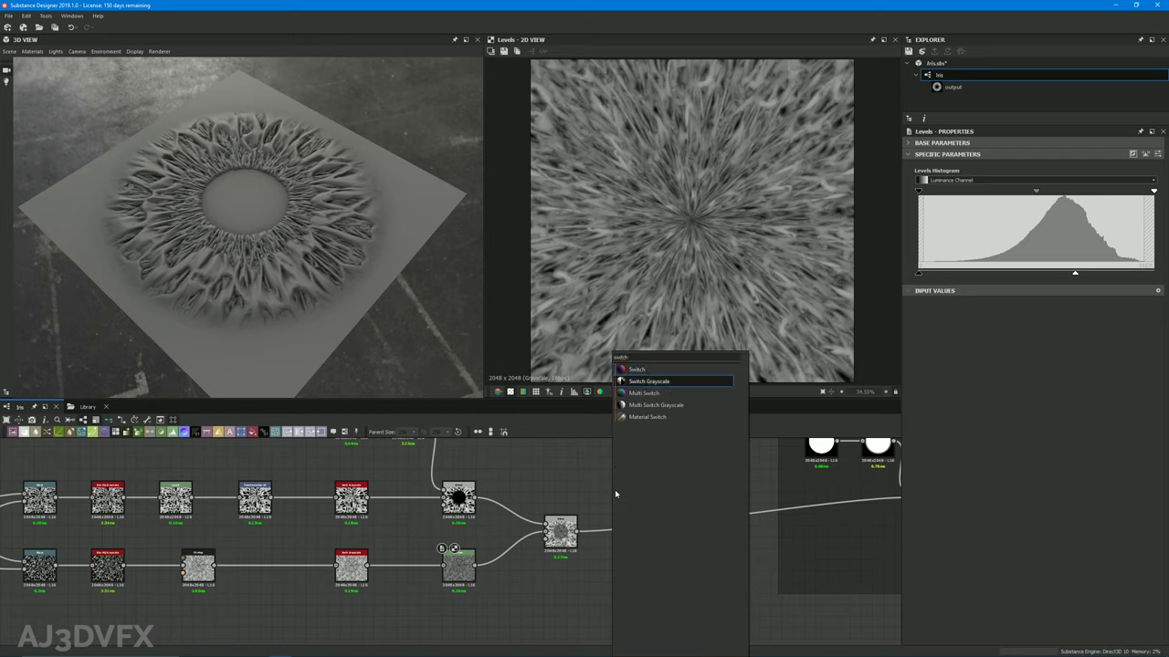
{"action": "key", "text": "Return"}
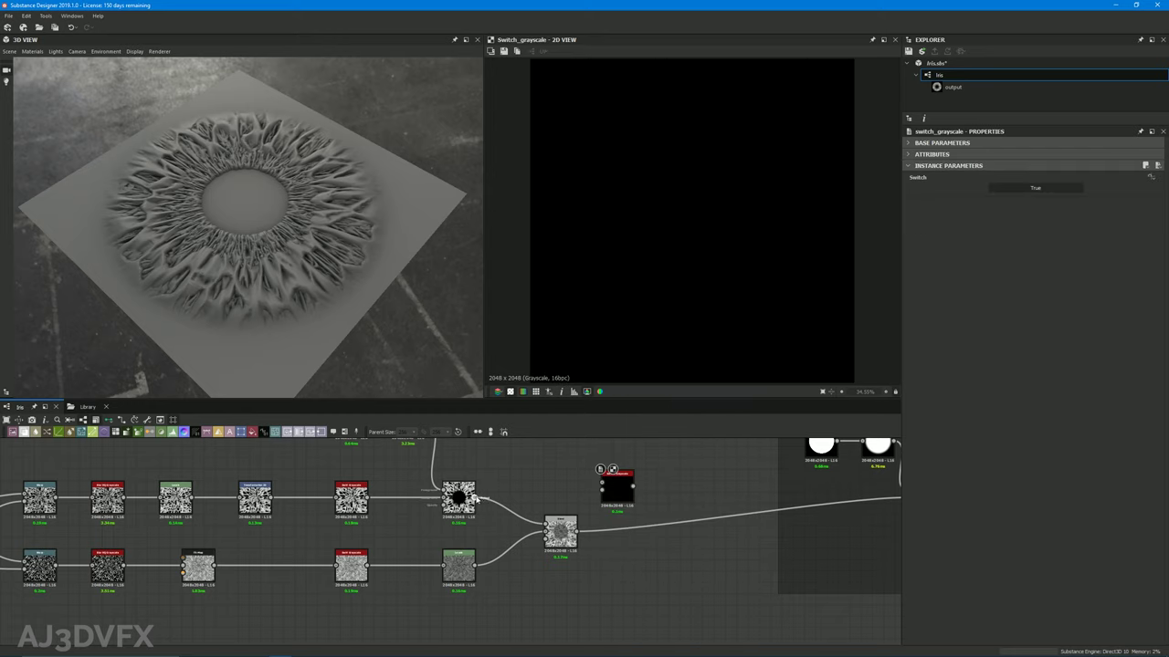
Connect the output of the Subtract Blend node to the first input of the Switch Grayscale node
{"action": "scroll", "coordinate": [555, 501], "scroll_direction": "up", "scroll_amount": 1}
{"action": "left_click_drag", "start_coordinate": [475, 498], "coordinate": [544, 461]}
{"action": "scroll", "coordinate": [557, 497], "scroll_direction": "up", "scroll_amount": 2}
{"action": "middle_click_drag", "start_coordinate": [624, 490], "coordinate": [626, 549]}
{"action": "mouse_move", "coordinate": [559, 514]}
{"action": "left_mouse_down"}
{"action": "mouse_move", "coordinate": [559, 492]}
{"action": "mouse_move", "coordinate": [560, 503]}
{"action": "left_mouse_up"}
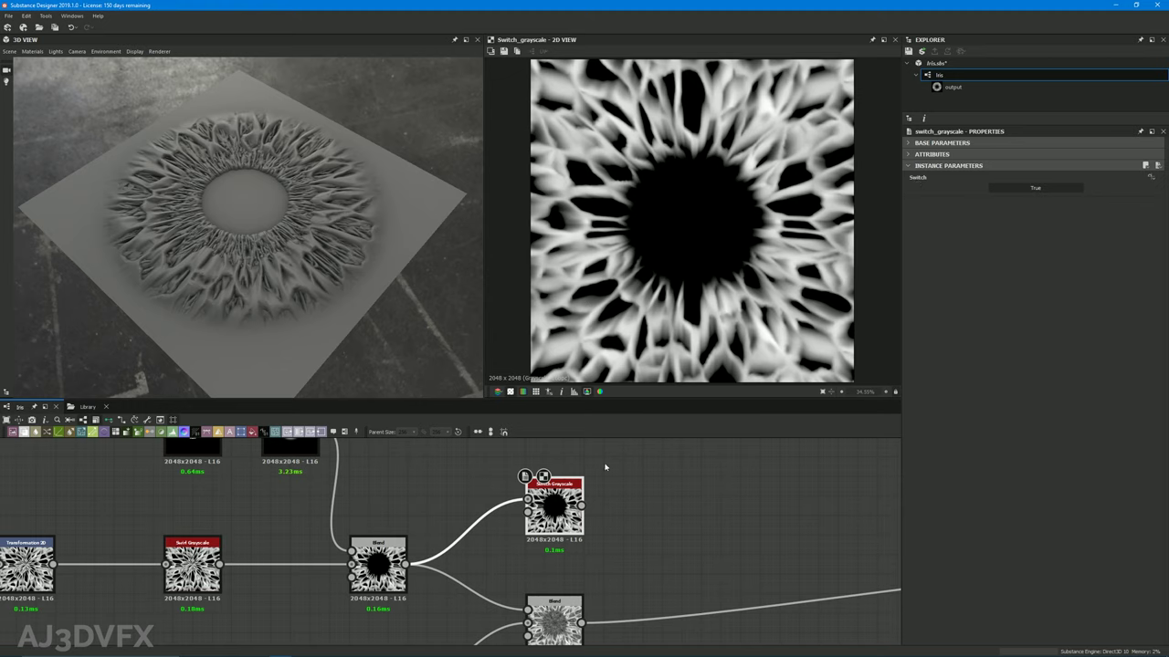
{"action": "middle_click_drag", "start_coordinate": [421, 598], "coordinate": [434, 515]}
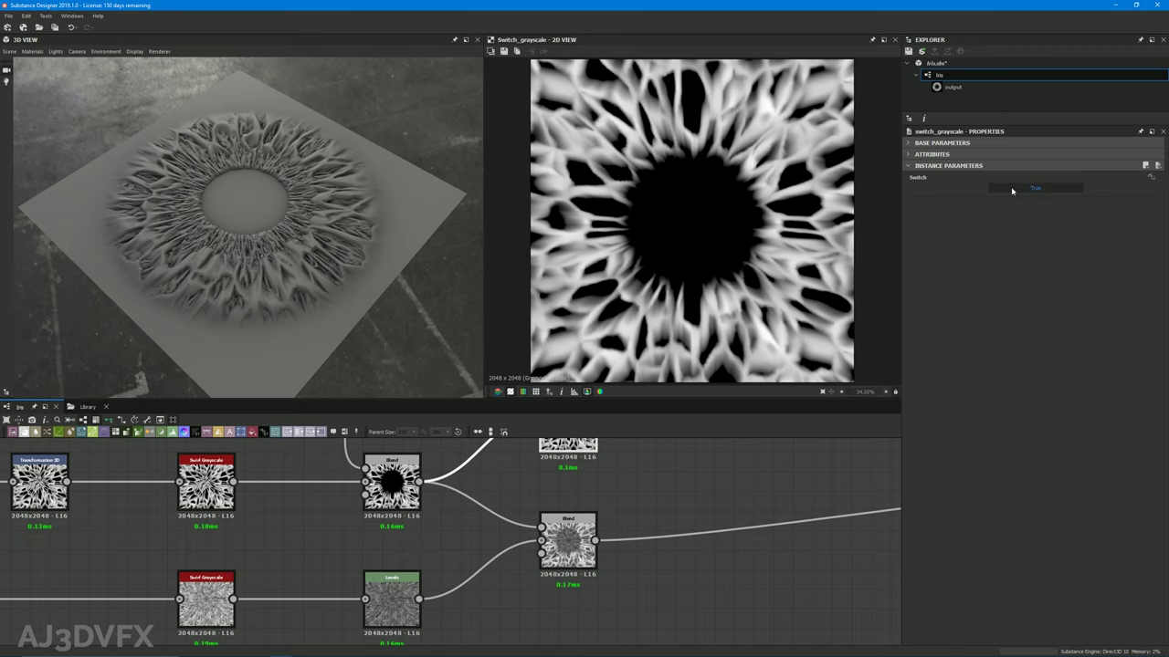
Add a Uniform Color node in Grayscale mode and connect it to the second input of the Switch Grayscale node
{"action": "middle_click_drag", "start_coordinate": [647, 518], "coordinate": [650, 534]}
{"action": "scroll", "coordinate": [643, 508], "scroll_direction": "down", "scroll_amount": 2}
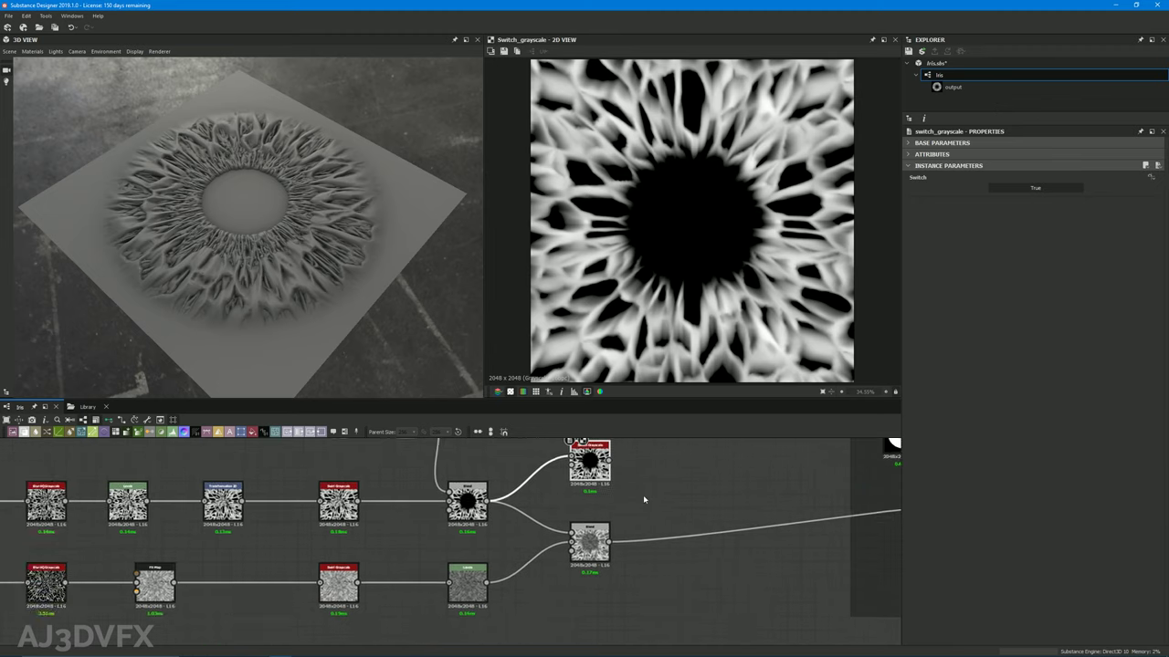
{"action": "left_click", "coordinate": [633, 506]}
{"action": "middle_click_drag", "start_coordinate": [642, 495], "coordinate": [612, 515]}
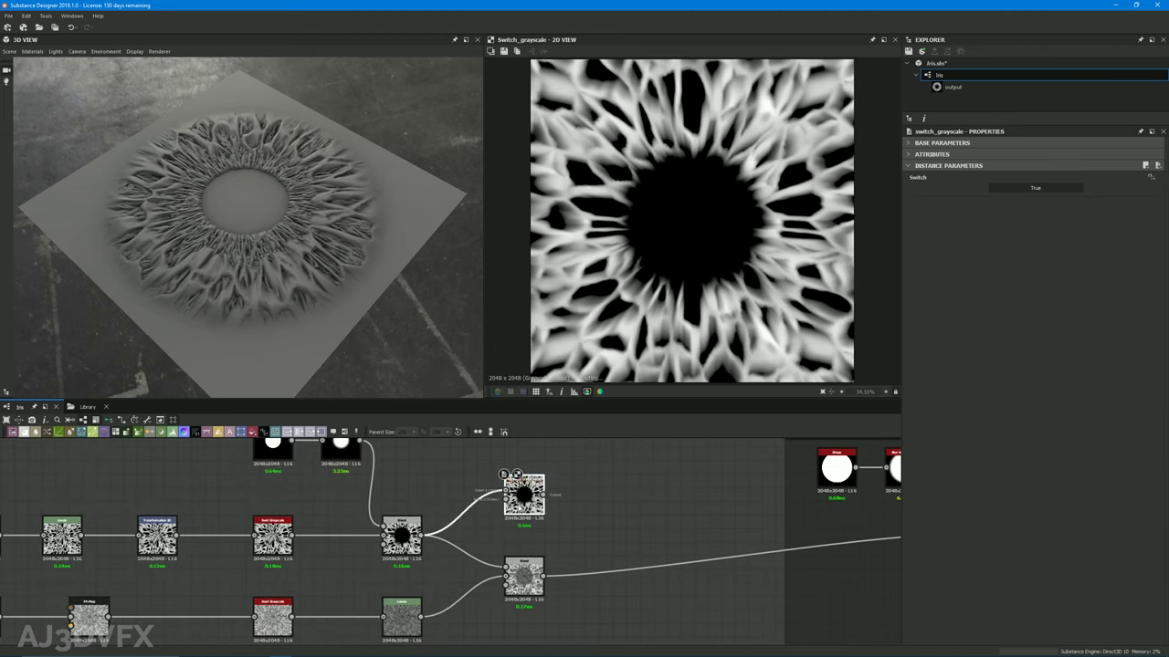
{"action": "key", "text": "space"}
{"action": "type", "text": "unf"}
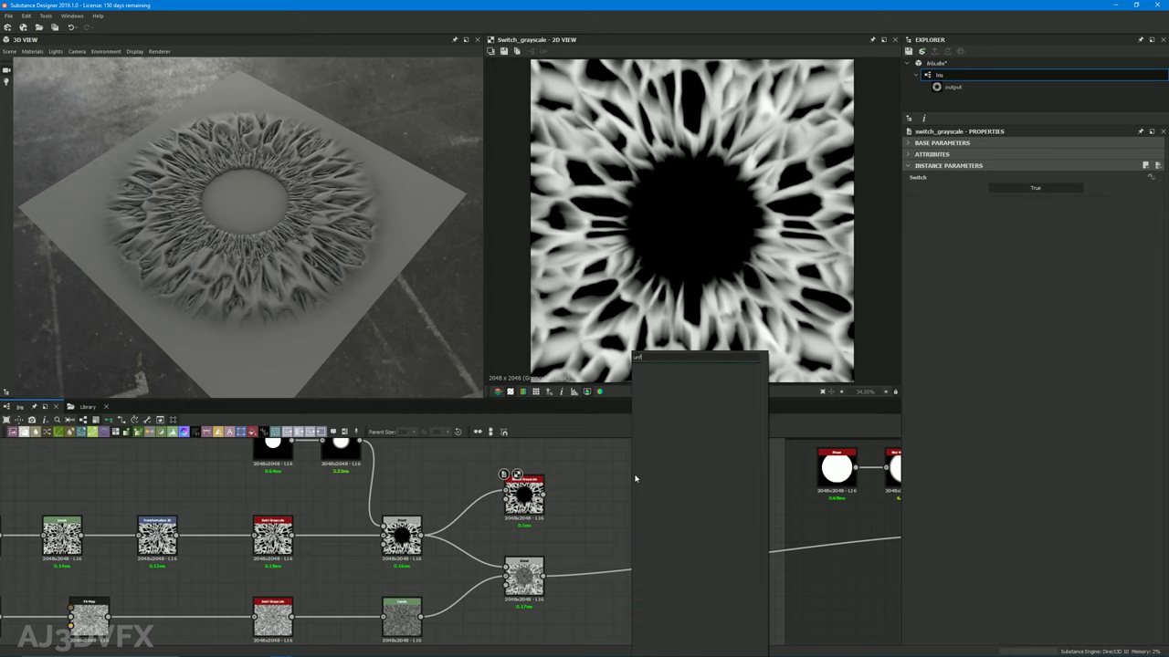
{"action": "key", "text": "BackSpace"}
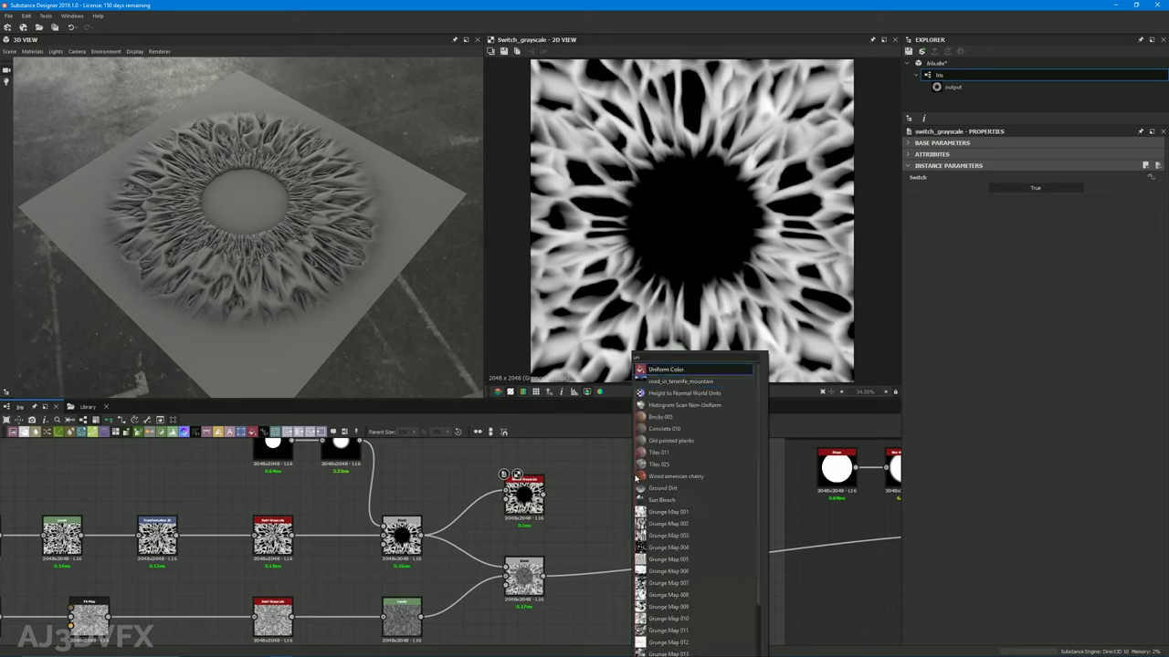
{"action": "key", "text": "Return"}
{"action": "left_click_drag", "start_coordinate": [631, 481], "coordinate": [506, 500]}
{"action": "left_click", "coordinate": [1088, 173]}
Make room by rearranging the nodes and route the Switch Grayscale output into the combining Blend in place of the direct connection
{"action": "left_click_drag", "start_coordinate": [524, 571], "coordinate": [660, 578]}
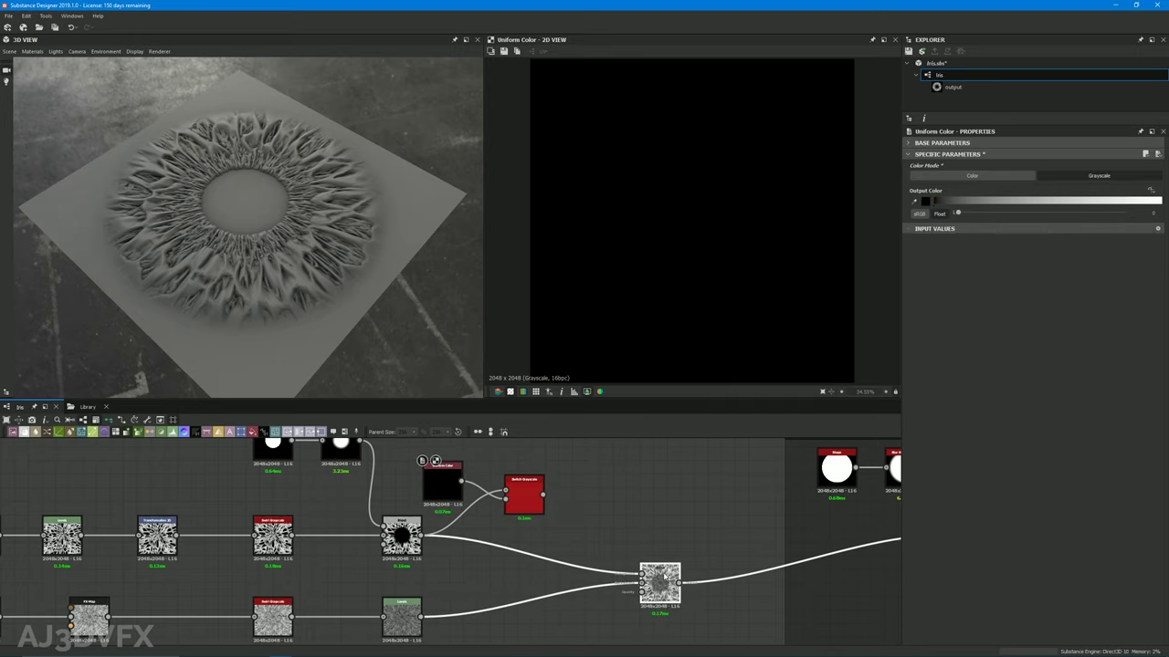
{"action": "middle_click_drag", "start_coordinate": [578, 537], "coordinate": [606, 507]}
{"action": "left_click_drag", "start_coordinate": [471, 458], "coordinate": [497, 524]}
{"action": "left_click_drag", "start_coordinate": [556, 470], "coordinate": [671, 545]}
{"action": "double_click", "coordinate": [552, 507]}
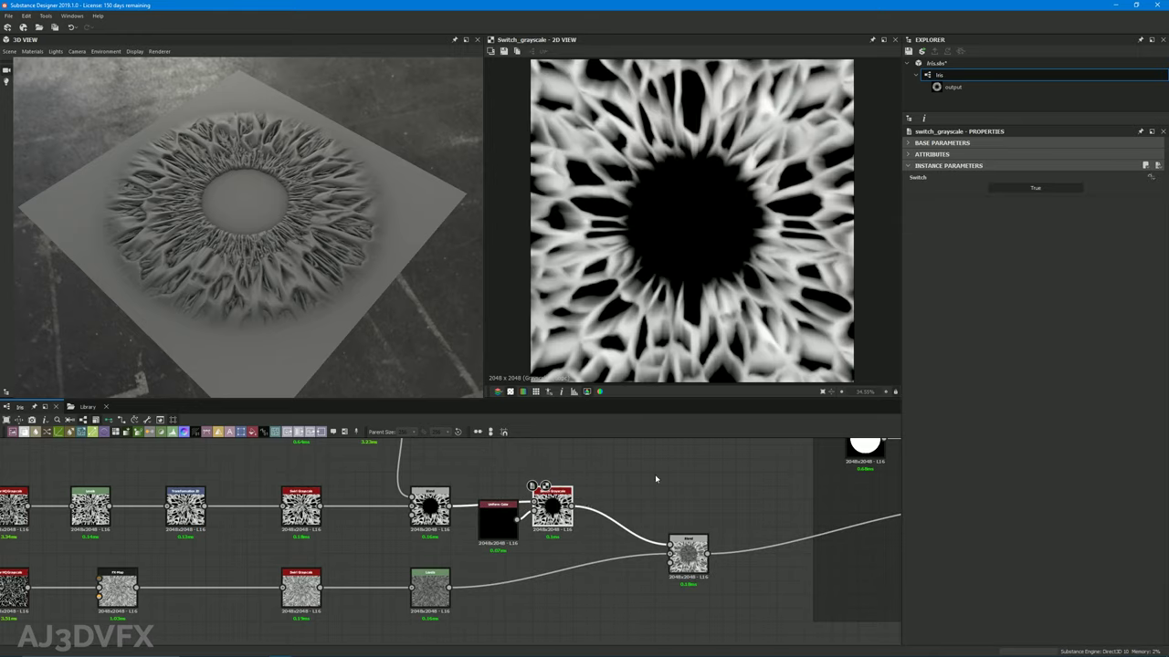
Test the Switch Grayscale node by toggling its Switch parameter between True and False, leaving it at True
{"action": "middle_click_drag", "start_coordinate": [633, 505], "coordinate": [674, 507]}
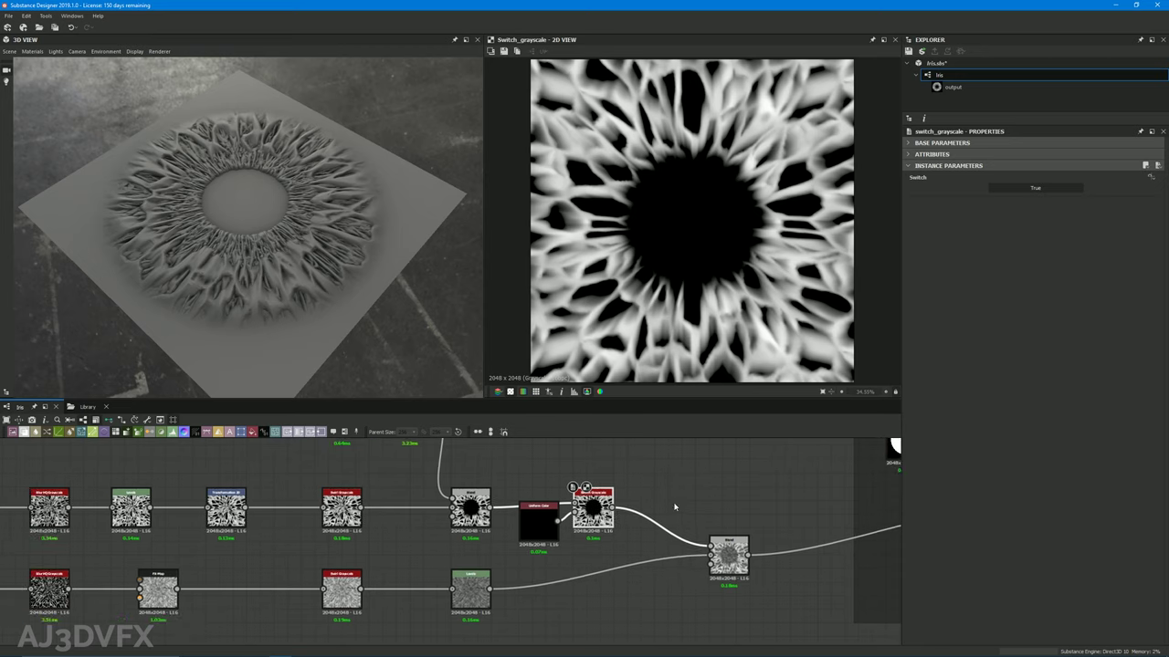
{"action": "left_click", "coordinate": [1029, 187]}
{"action": "left_click", "coordinate": [1030, 188]}
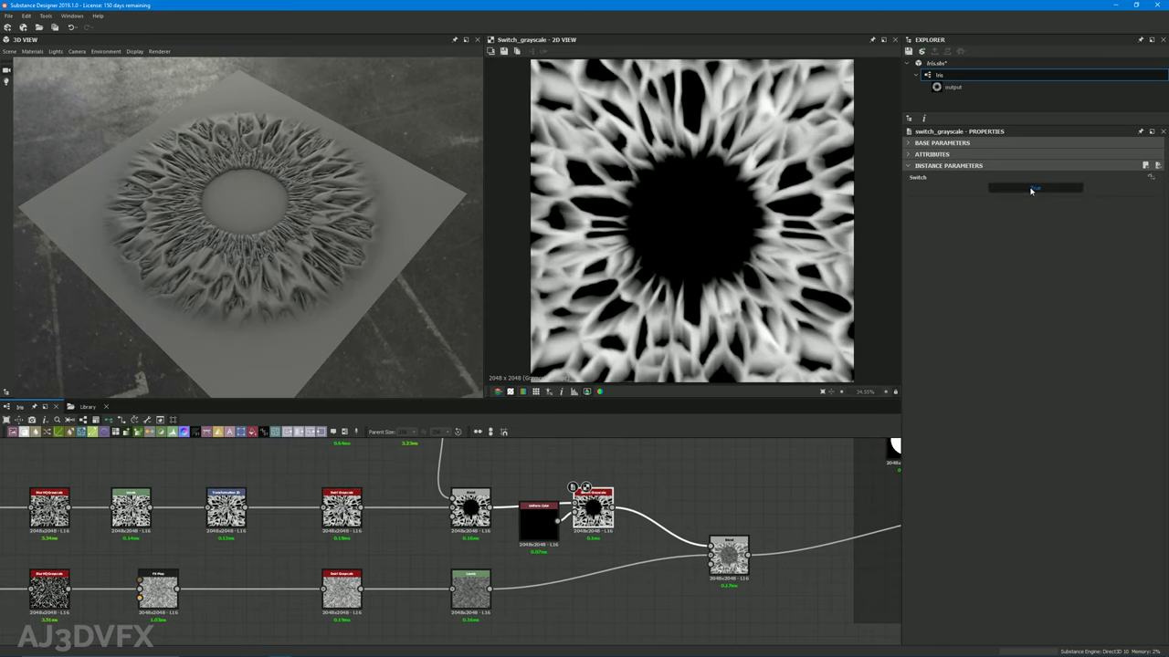
{"action": "left_click", "coordinate": [1030, 188]}
{"action": "left_click", "coordinate": [1030, 188]}
{"action": "left_click", "coordinate": [1030, 188]}
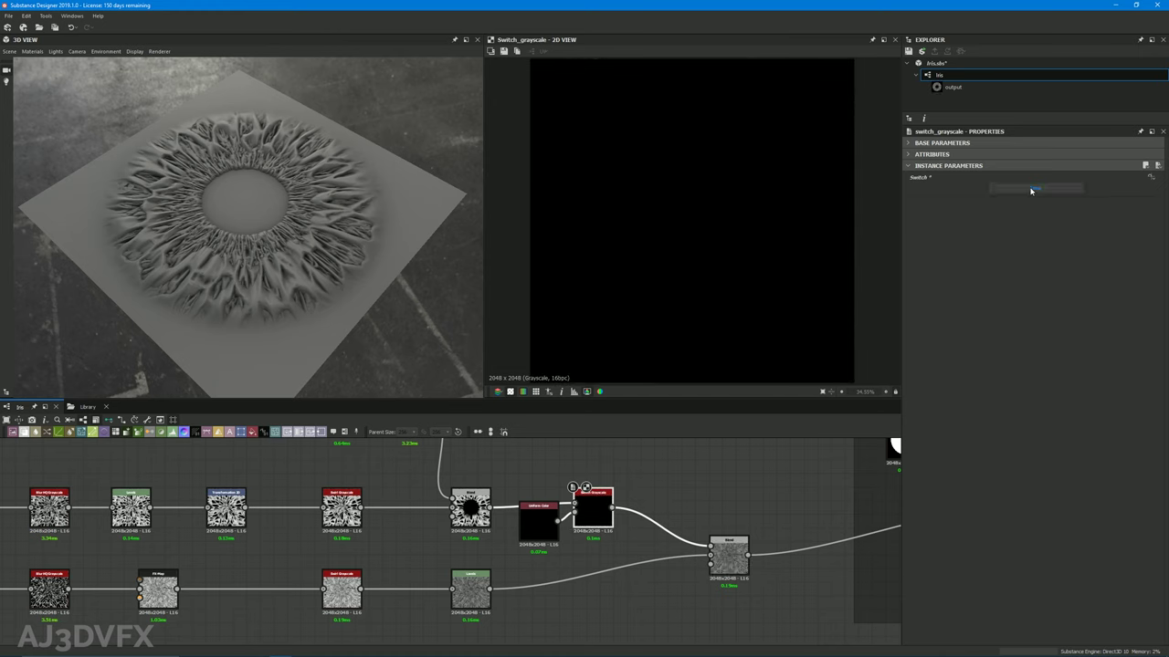
{"action": "left_click", "coordinate": [1030, 188]}
Duplicate the Uniform Color and Switch Grayscale nodes for the lower branch and connect the Levels output to the copied switch's first input
{"action": "scroll", "coordinate": [664, 590], "scroll_direction": "down", "scroll_amount": 3}
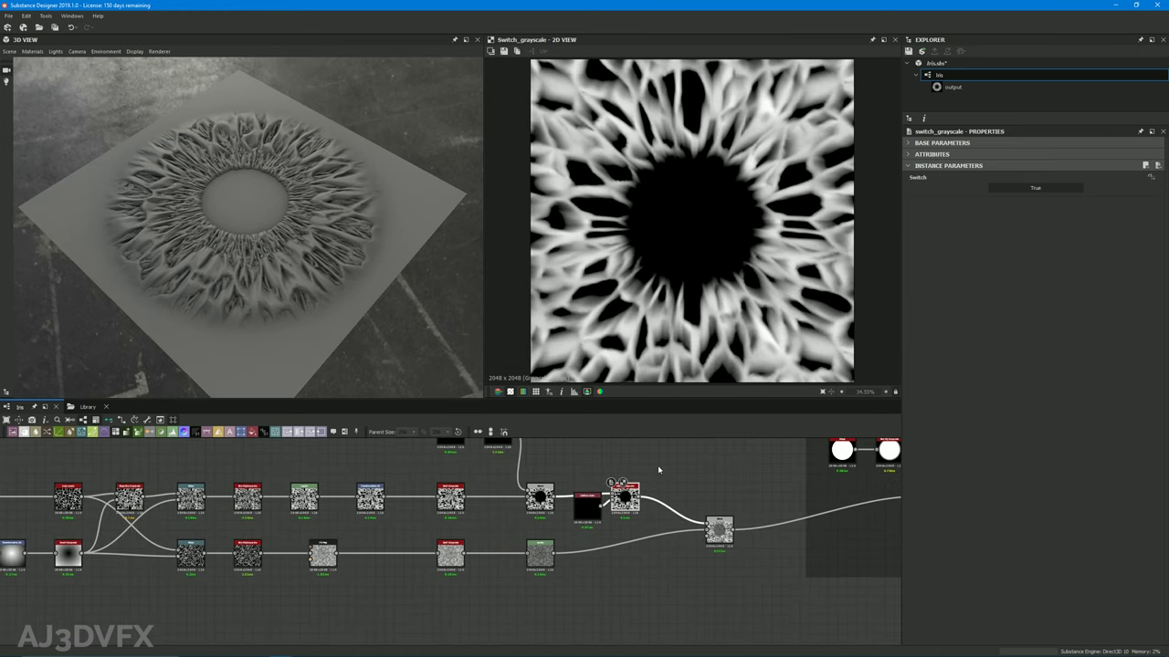
{"action": "left_click_drag", "start_coordinate": [658, 470], "coordinate": [574, 538]}
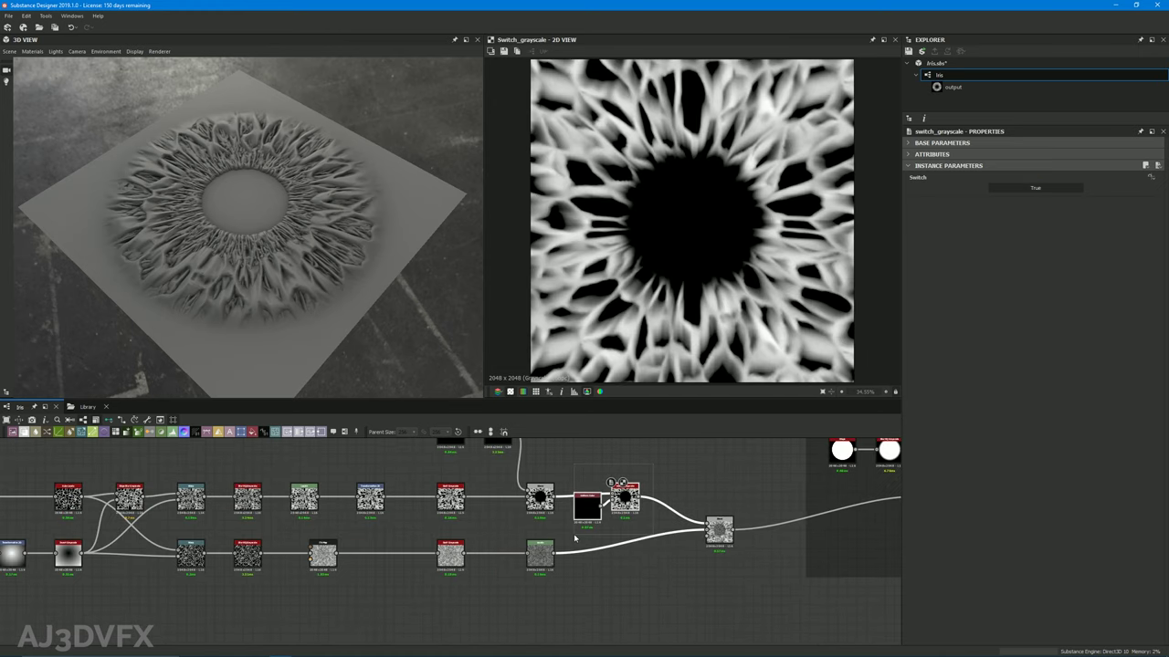
{"action": "key", "text": "ctrl+d"}
{"action": "left_click", "coordinate": [627, 577]}
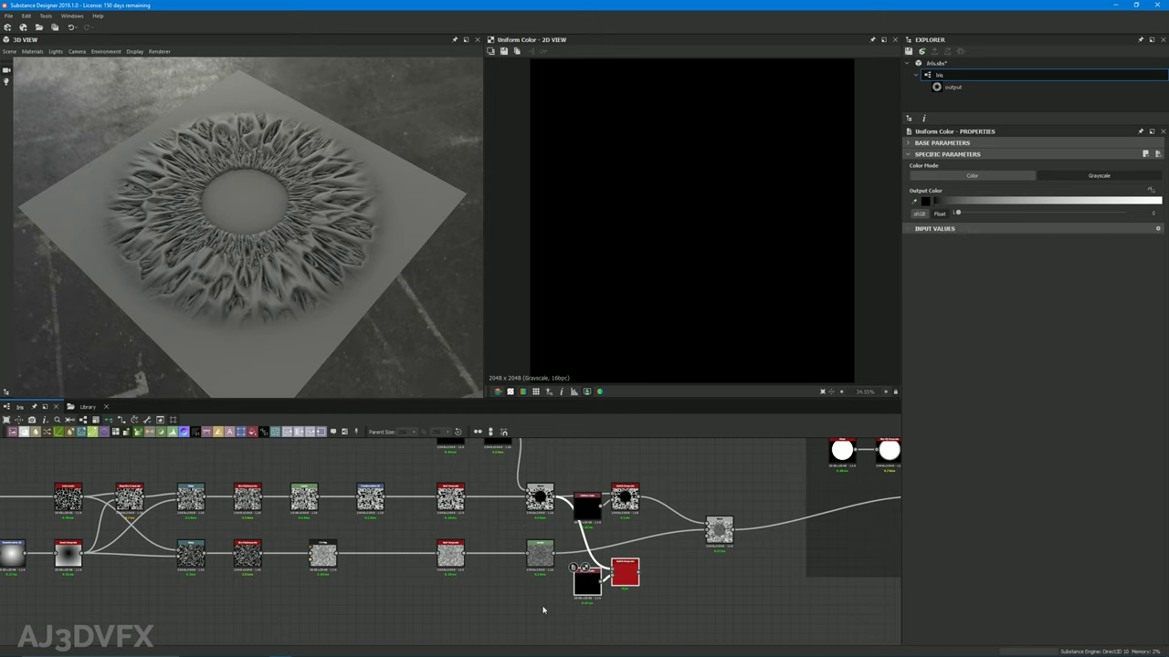
{"action": "scroll", "coordinate": [544, 602], "scroll_direction": "up", "scroll_amount": 3}
{"action": "left_click_drag", "start_coordinate": [563, 499], "coordinate": [686, 531]}
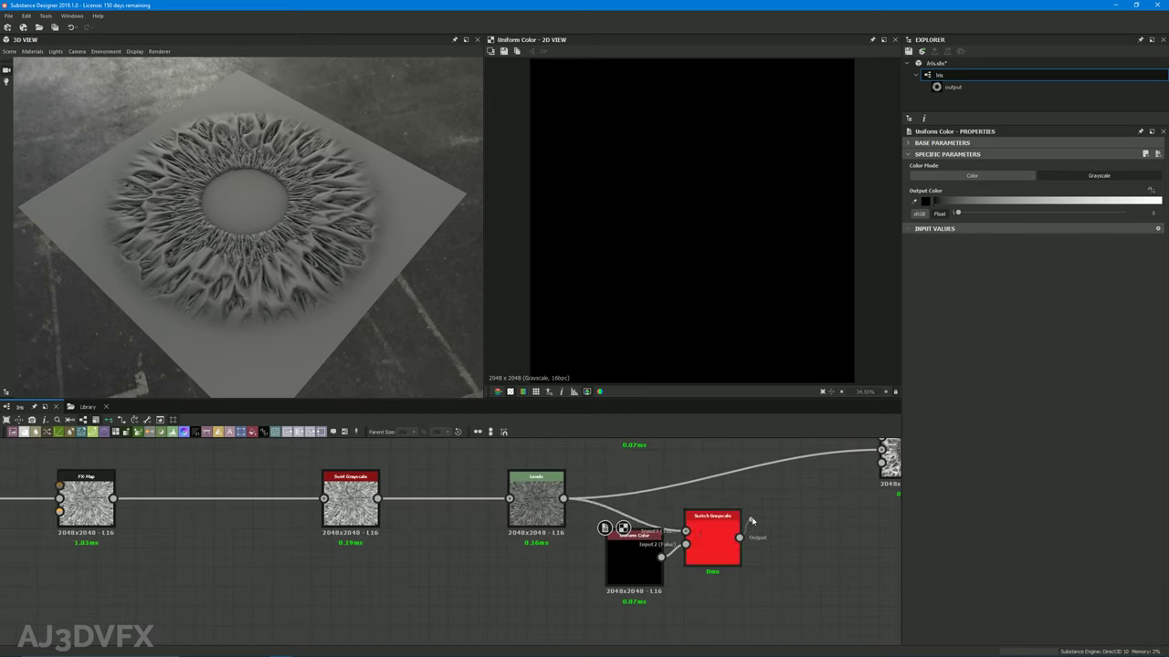
Connect the lower branch's Switch Grayscale output to the combining Blend, replacing the direct Levels link, and shift the switch and Uniform Color nodes up
{"action": "middle_click_drag", "start_coordinate": [751, 521], "coordinate": [605, 572]}
{"action": "left_click_drag", "start_coordinate": [593, 588], "coordinate": [735, 499]}
{"action": "left_click_drag", "start_coordinate": [466, 546], "coordinate": [567, 650]}
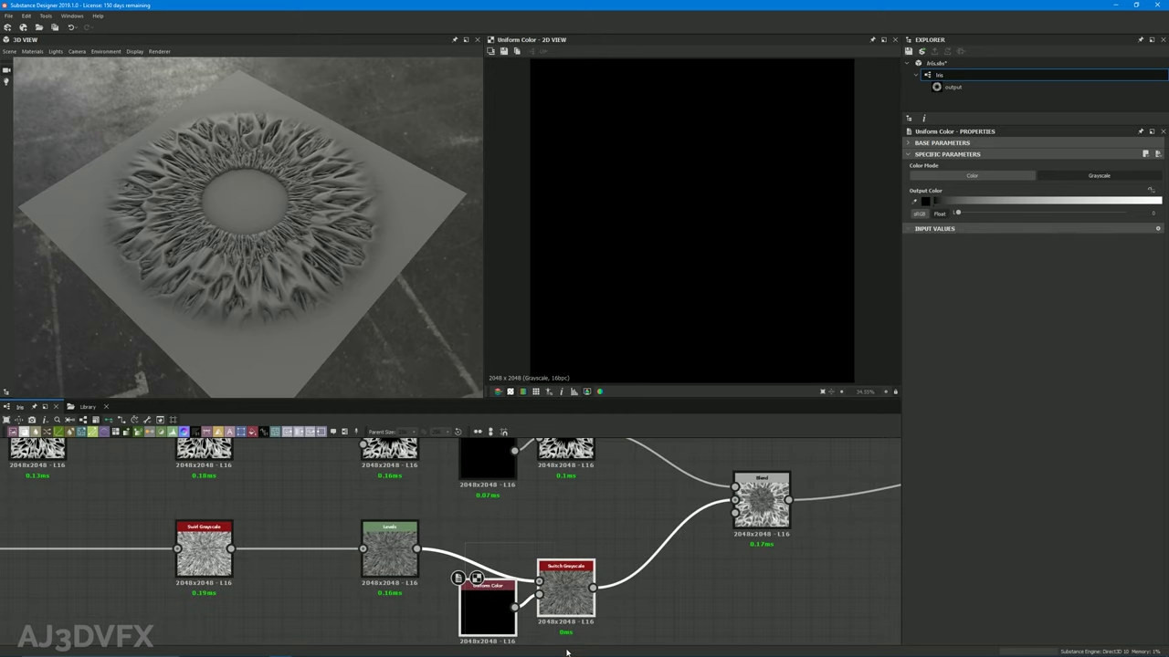
{"action": "left_click_drag", "start_coordinate": [562, 589], "coordinate": [563, 550]}
{"action": "left_click", "coordinate": [677, 526]}
Test the lower Switch Grayscale node by toggling its Switch parameter between False and True, leaving it at True
{"action": "middle_click_drag", "start_coordinate": [676, 526], "coordinate": [677, 581]}
{"action": "double_click", "coordinate": [545, 508]}
{"action": "left_click", "coordinate": [1039, 188]}
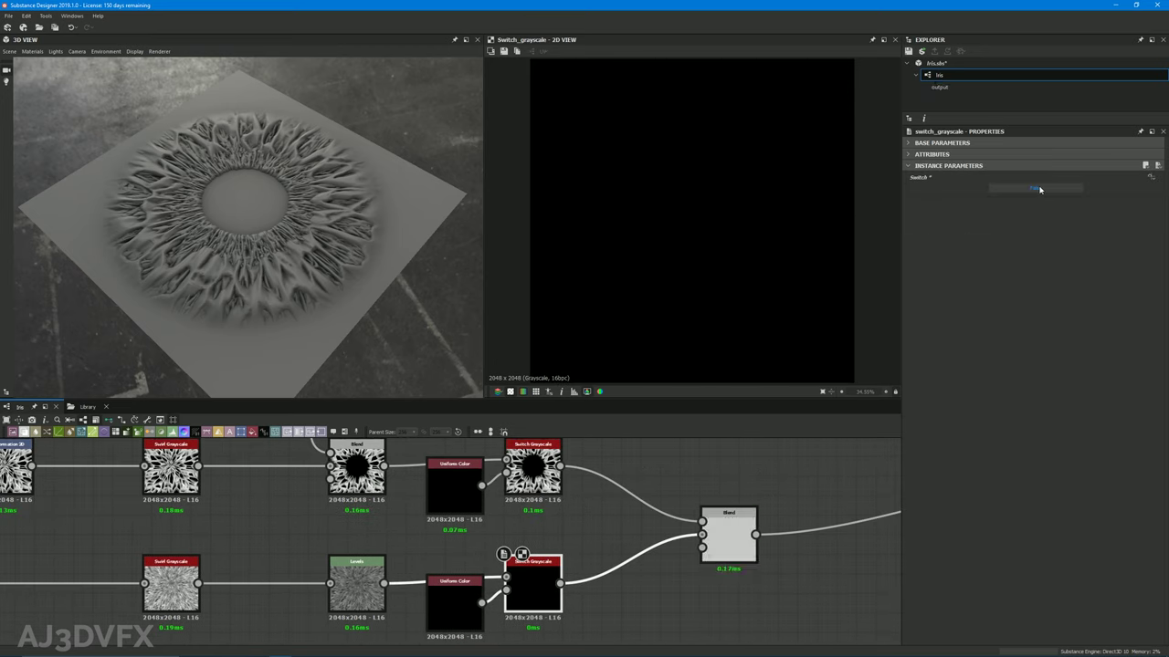
{"action": "left_click", "coordinate": [1038, 188]}
{"action": "left_click", "coordinate": [1040, 189]}
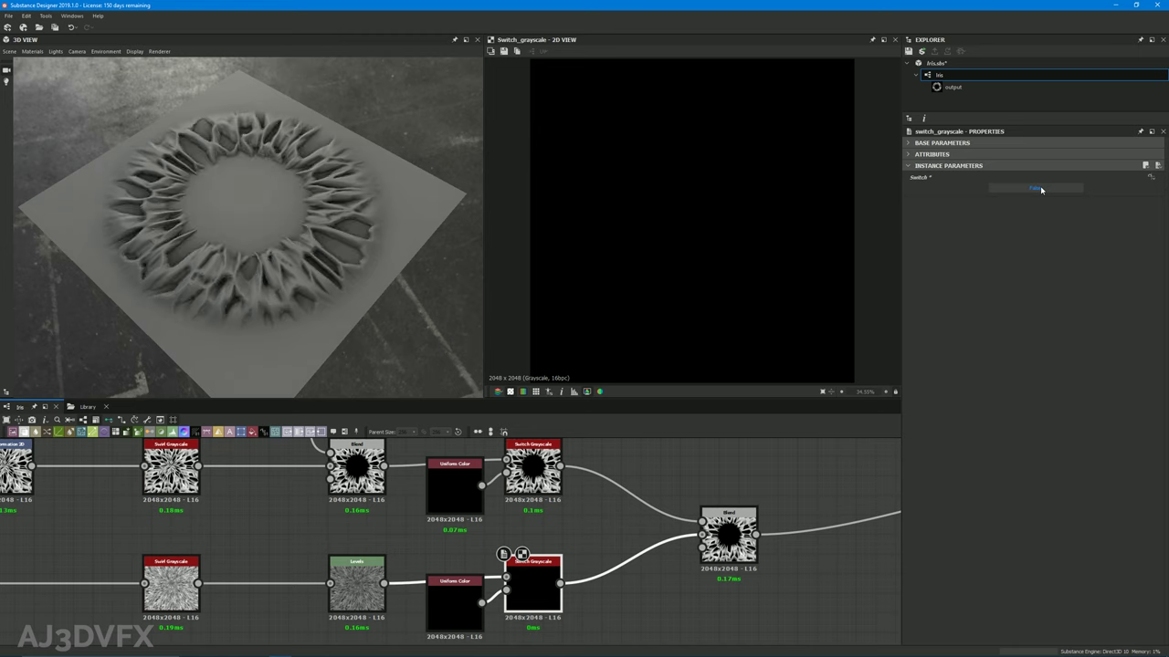
{"action": "left_click", "coordinate": [1040, 189]}
Begin exposing the upper Switch Grayscale node's Switch parameter as a graph input
{"action": "middle_click_drag", "start_coordinate": [599, 520], "coordinate": [608, 529]}
{"action": "scroll", "coordinate": [608, 529], "scroll_direction": "down", "scroll_amount": 2}
{"action": "middle_click_drag", "start_coordinate": [610, 470], "coordinate": [597, 512]}
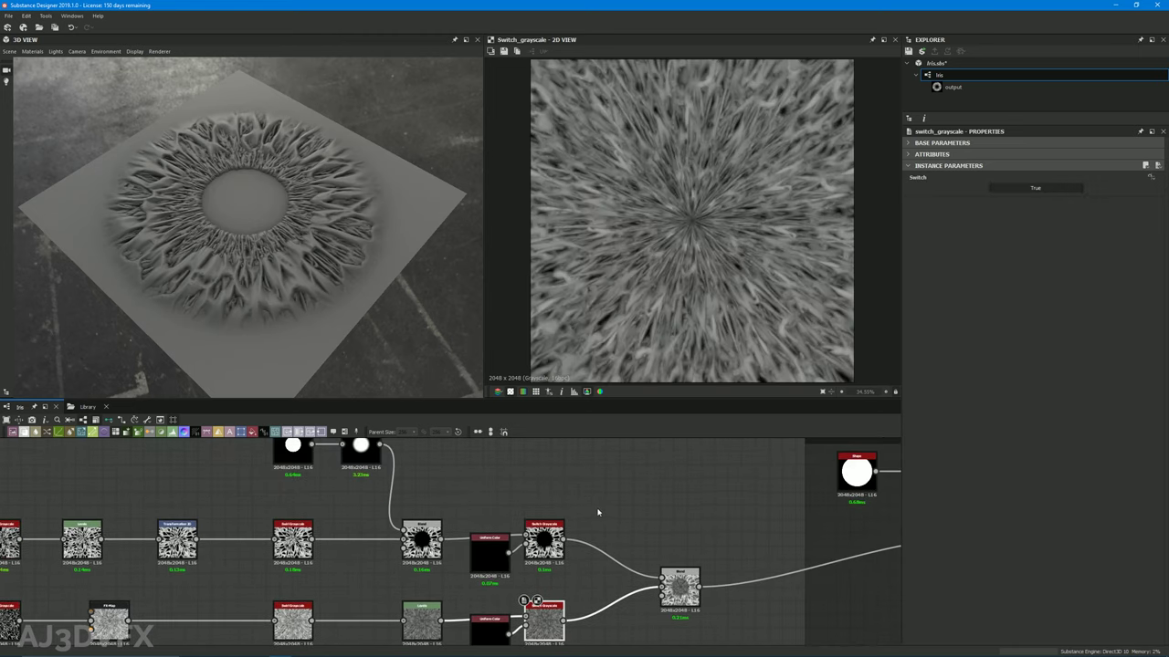
{"action": "left_click", "coordinate": [598, 511]}
{"action": "left_click", "coordinate": [548, 534]}
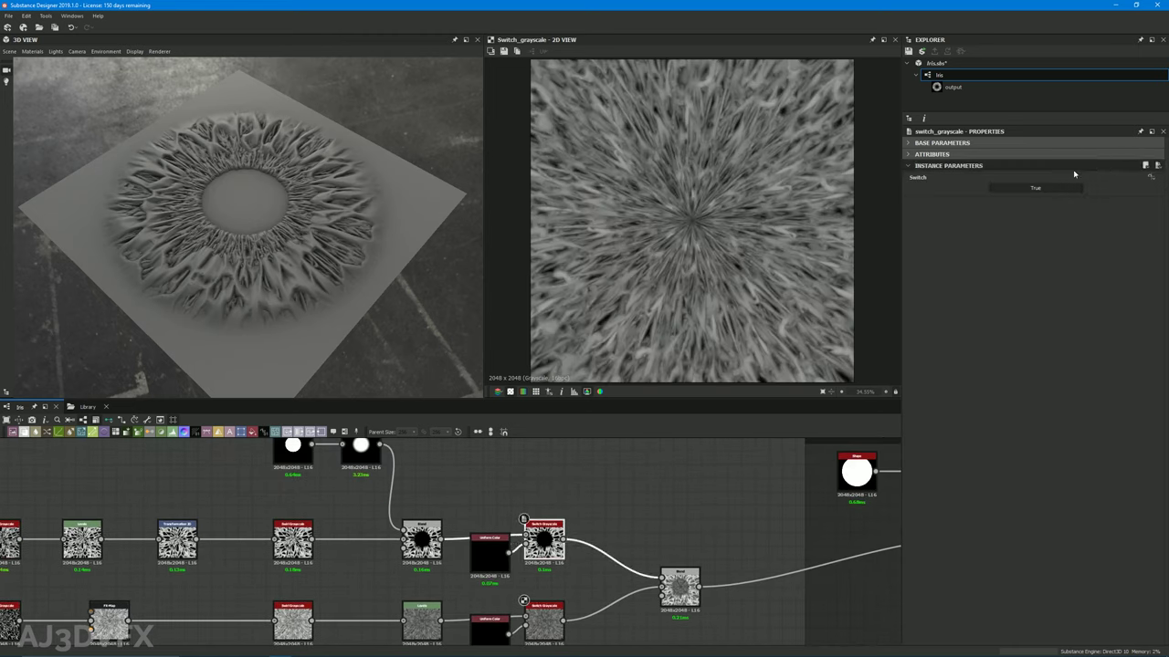
{"action": "left_click", "coordinate": [1150, 177]}
{"action": "left_click", "coordinate": [1103, 202]}
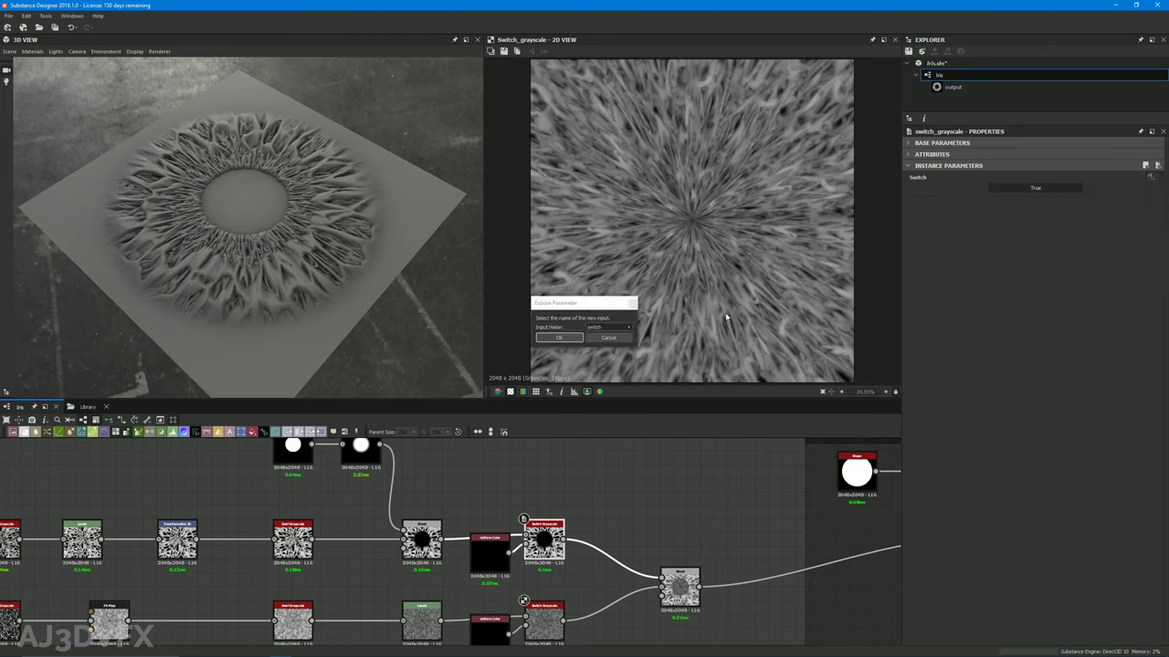
{"action": "left_click_drag", "start_coordinate": [584, 298], "coordinate": [603, 196]}
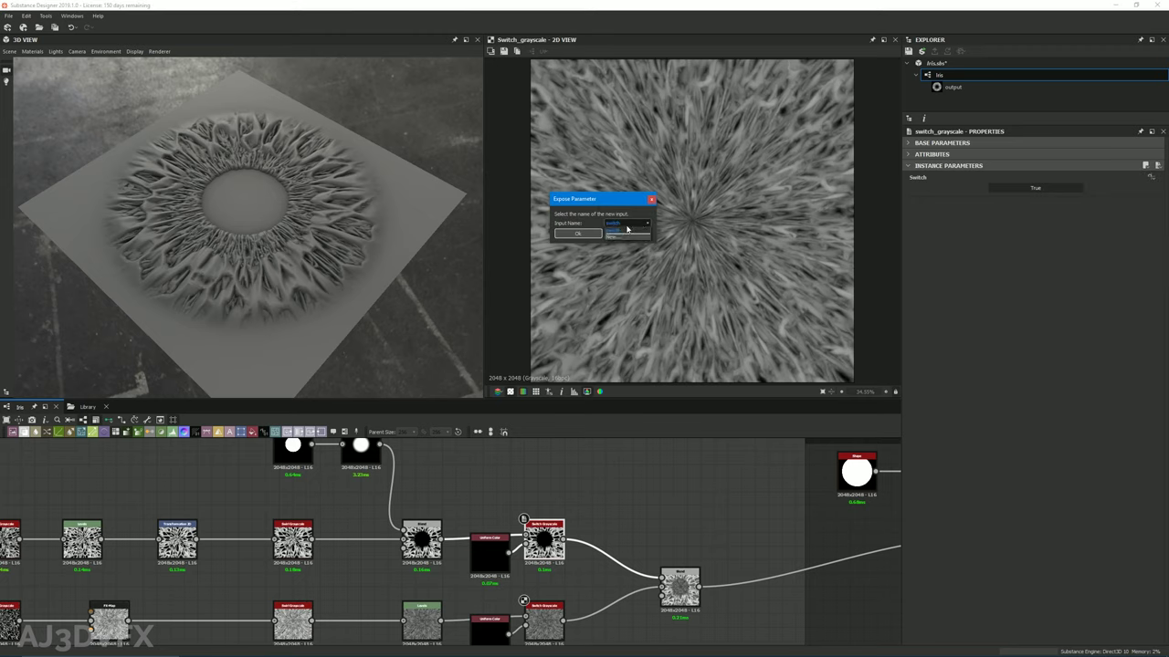
{"action": "left_click", "coordinate": [627, 229]}
{"action": "left_click_drag", "start_coordinate": [602, 197], "coordinate": [658, 168]}
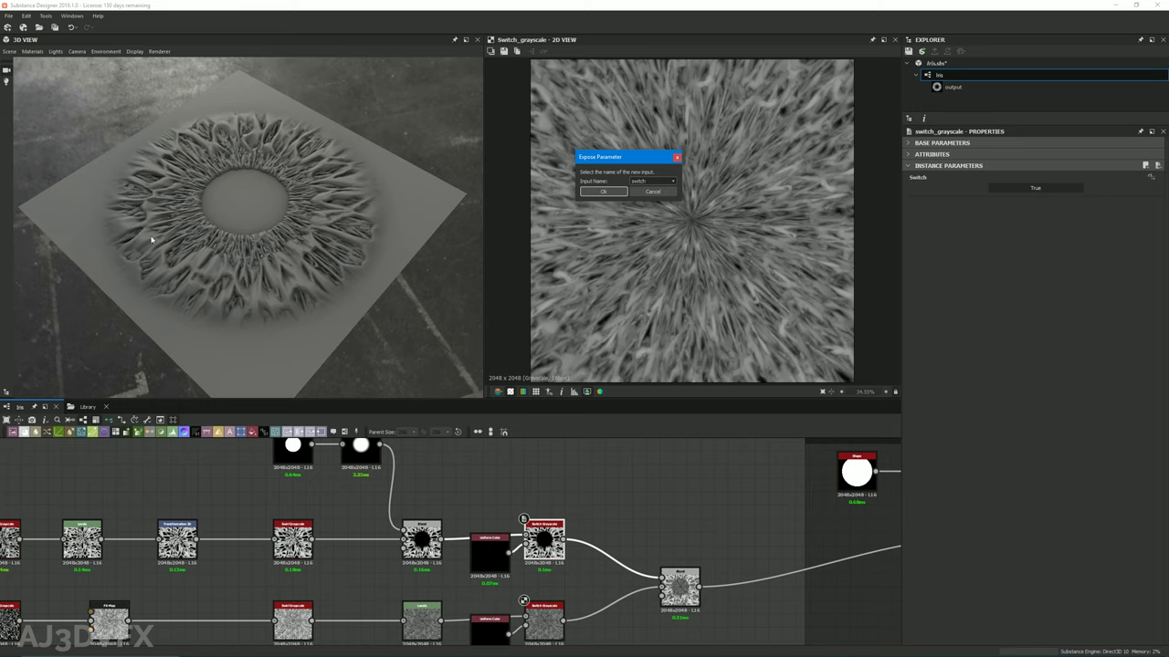
{"action": "left_click_drag", "start_coordinate": [629, 159], "coordinate": [621, 187]}
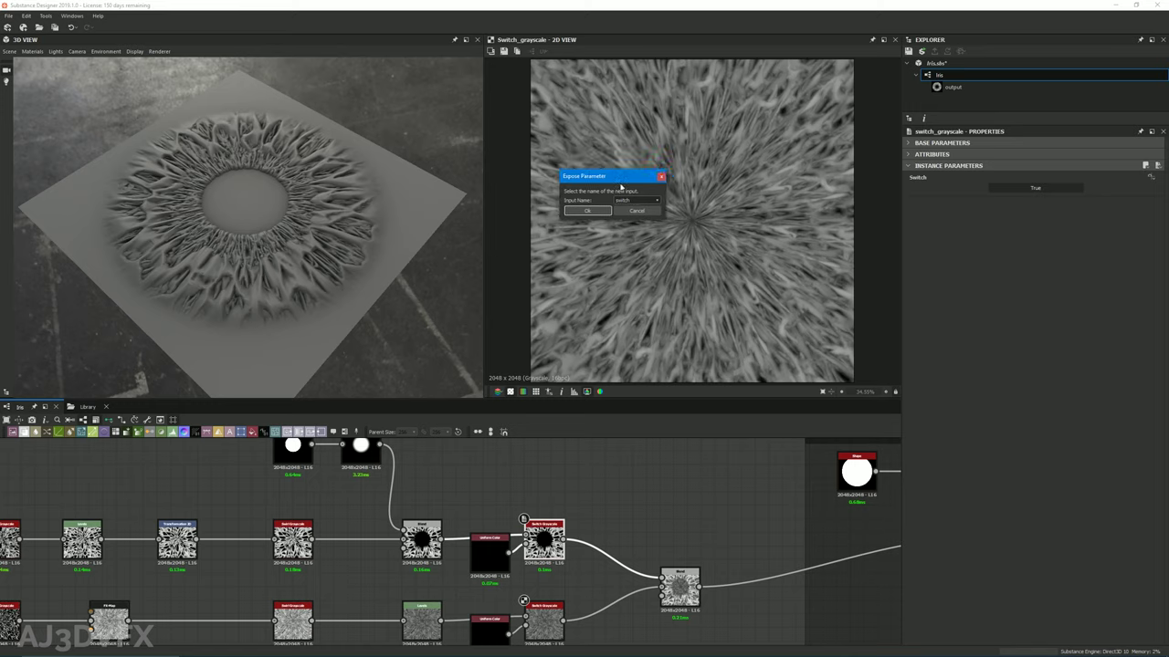
{"action": "left_click", "coordinate": [639, 200]}
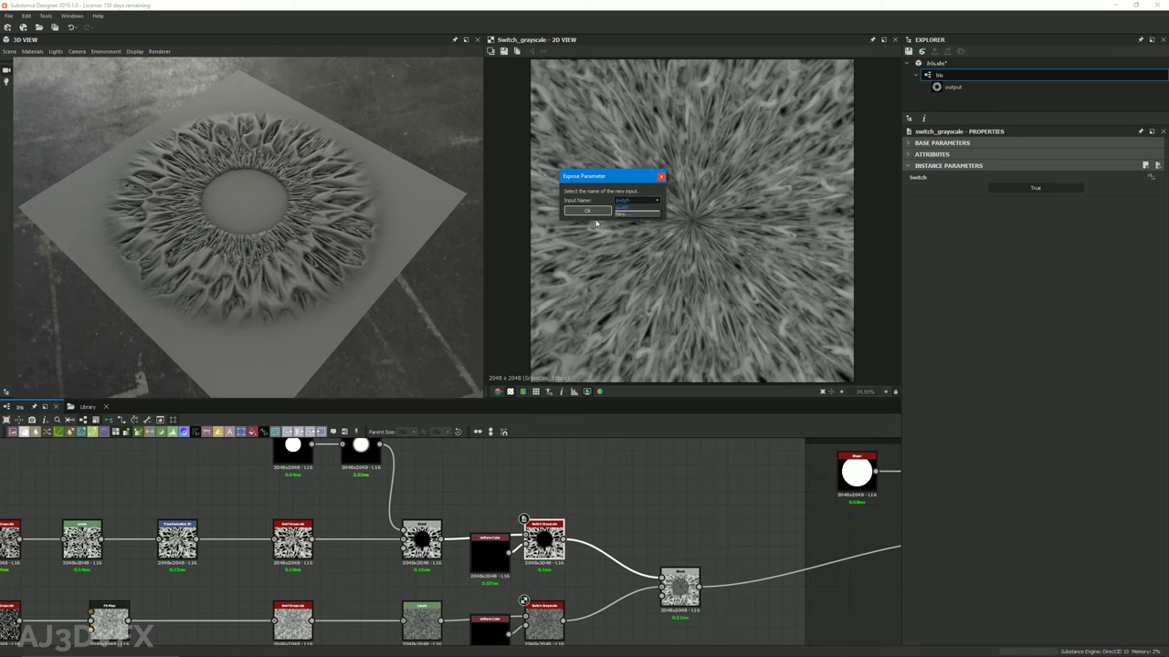
{"action": "left_click", "coordinate": [631, 203]}
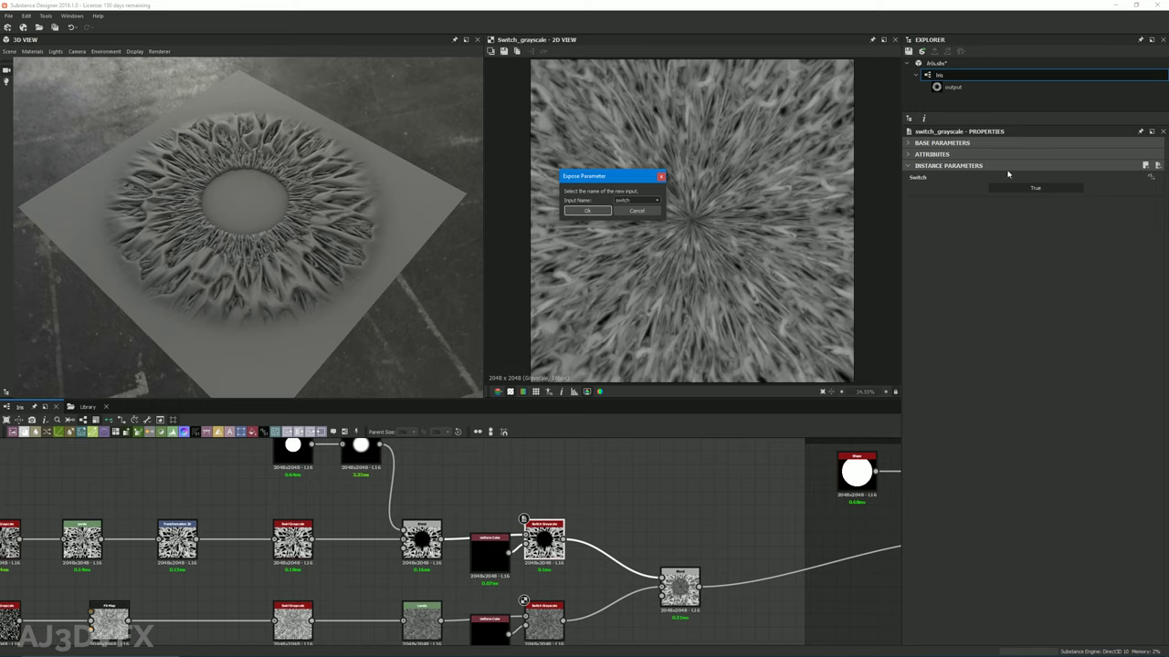
{"action": "left_click", "coordinate": [636, 200]}
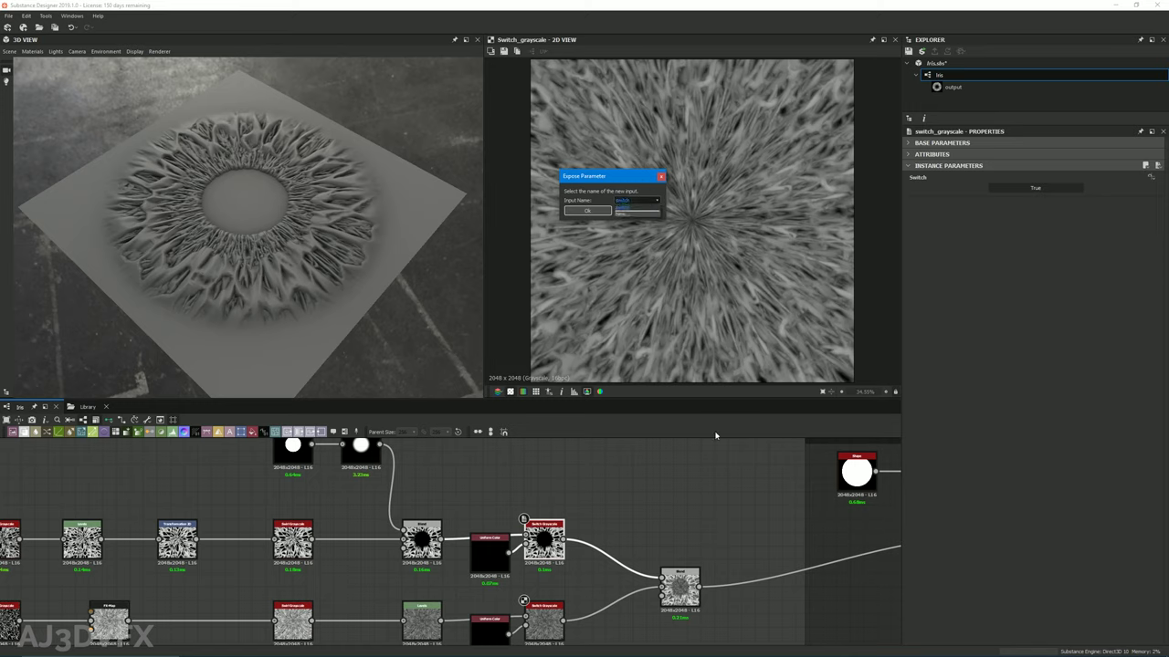
{"action": "left_click", "coordinate": [1057, 321]}
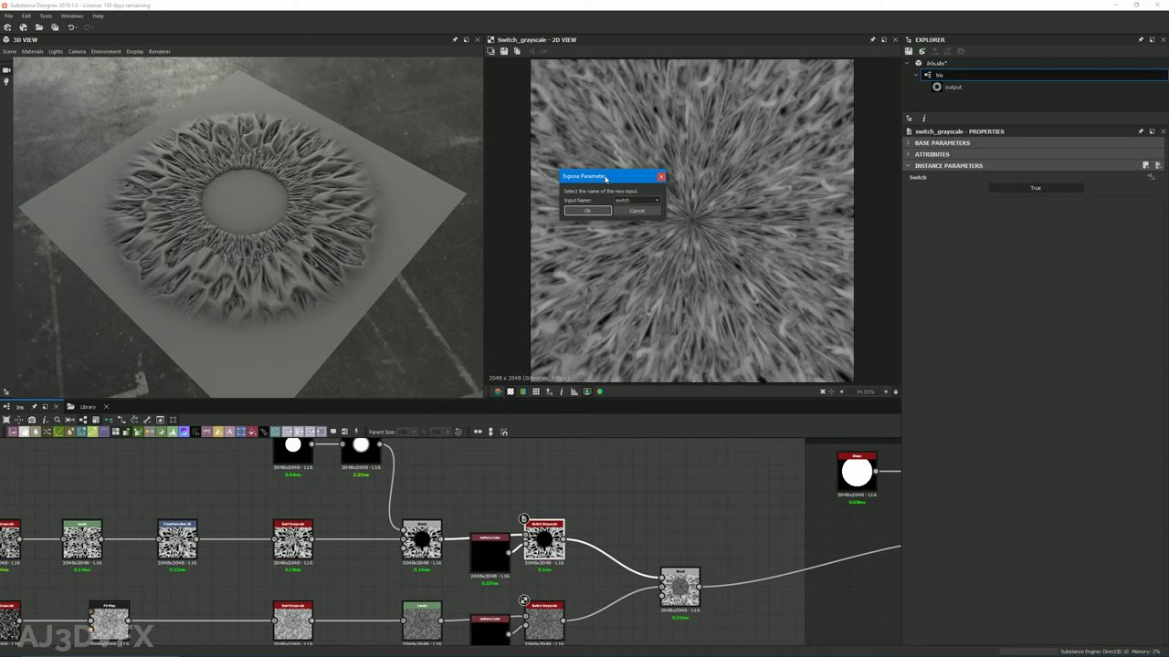
{"action": "left_click_drag", "start_coordinate": [606, 178], "coordinate": [599, 154]}
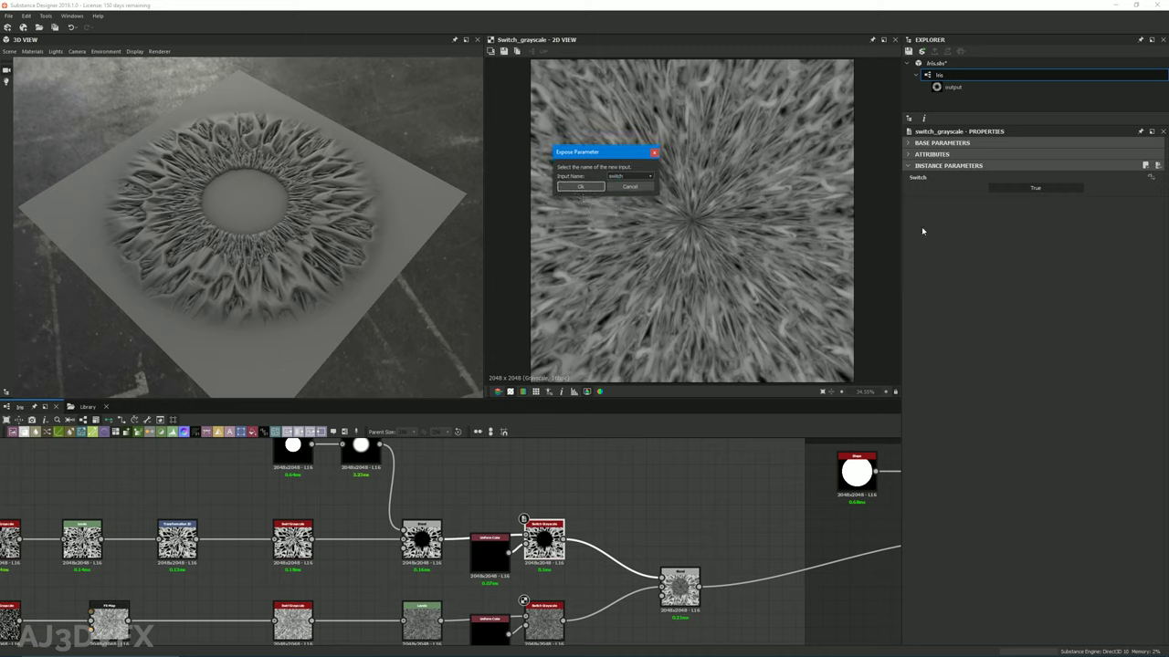
{"action": "left_click", "coordinate": [642, 179]}
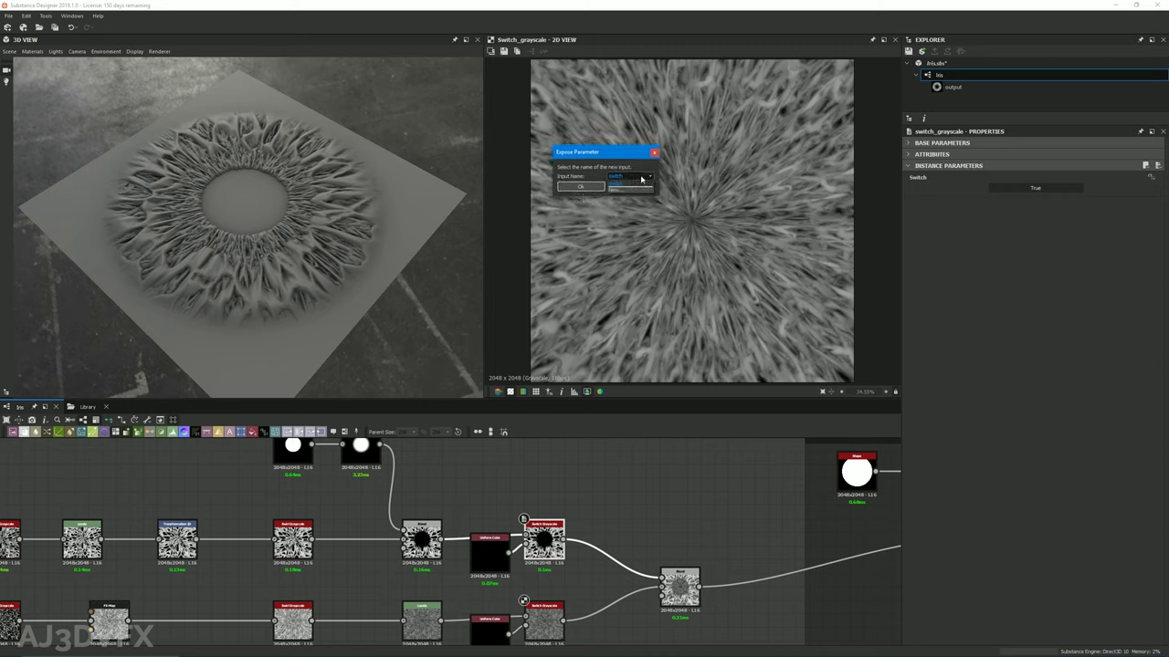
{"action": "left_click", "coordinate": [618, 182]}
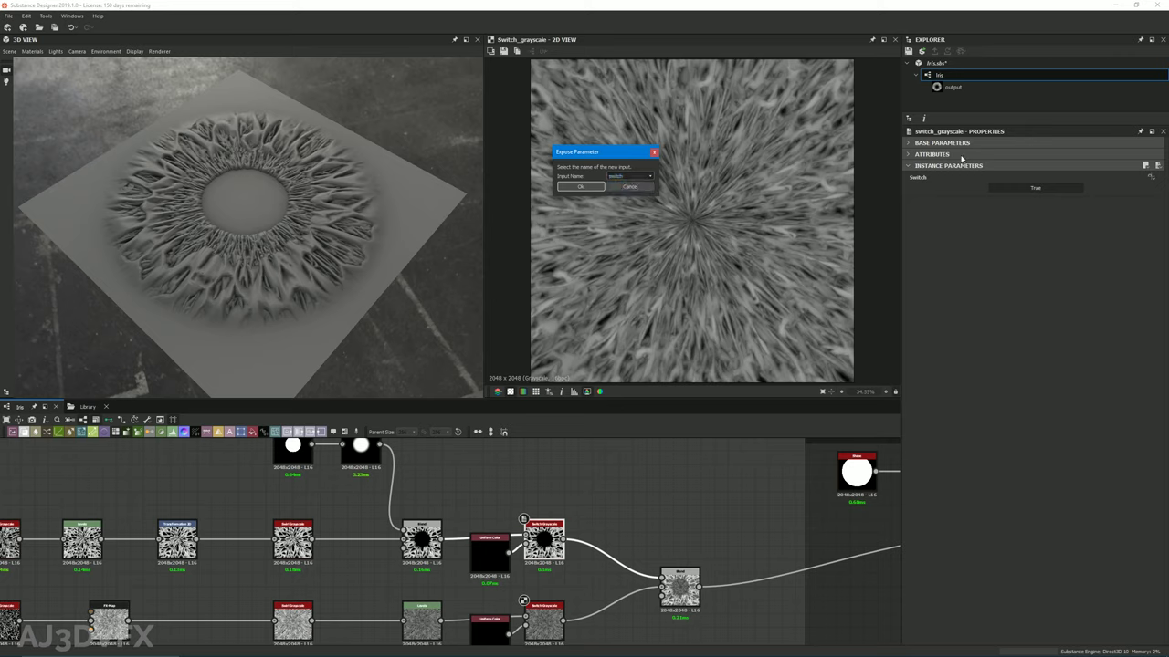
Create a new input named enableTopLayer for the exposed Switch parameter and confirm the exposure
{"action": "left_click", "coordinate": [645, 176]}
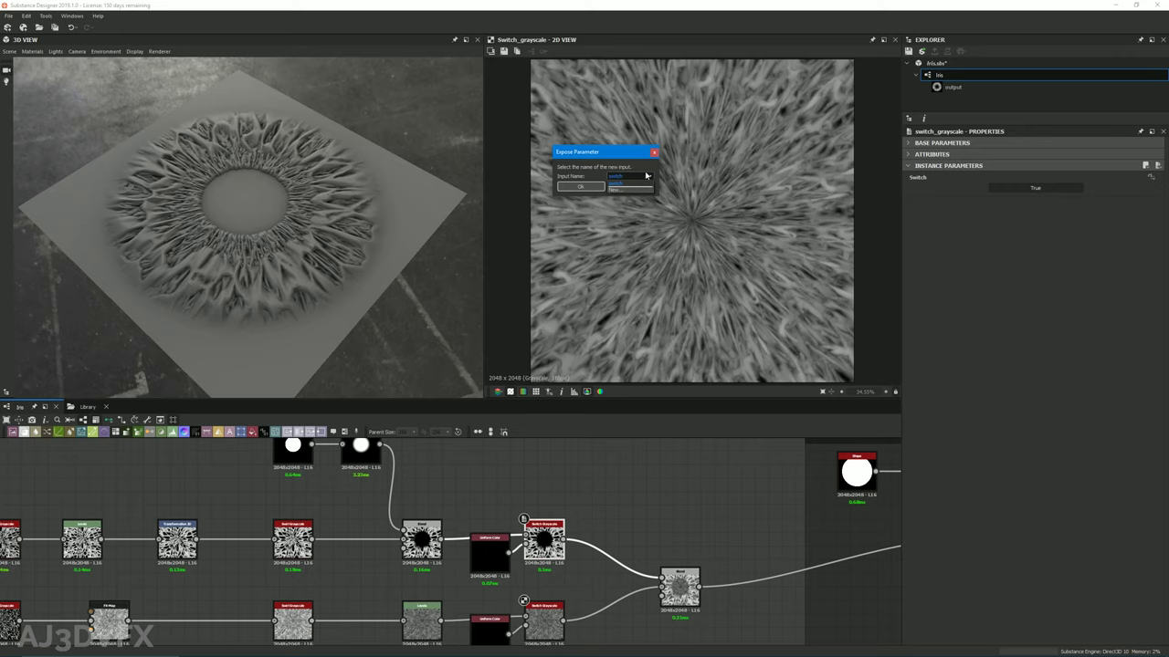
{"action": "left_click", "coordinate": [628, 189]}
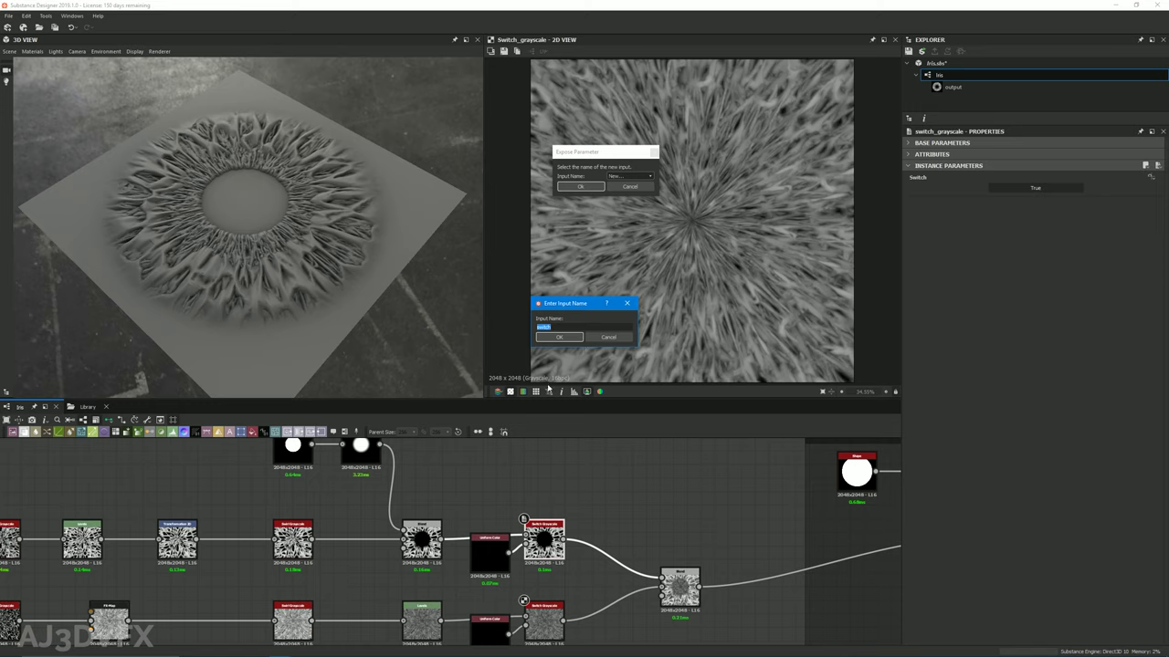
{"action": "type", "text": "enableTopLayer"}
{"action": "key", "text": "Return"}
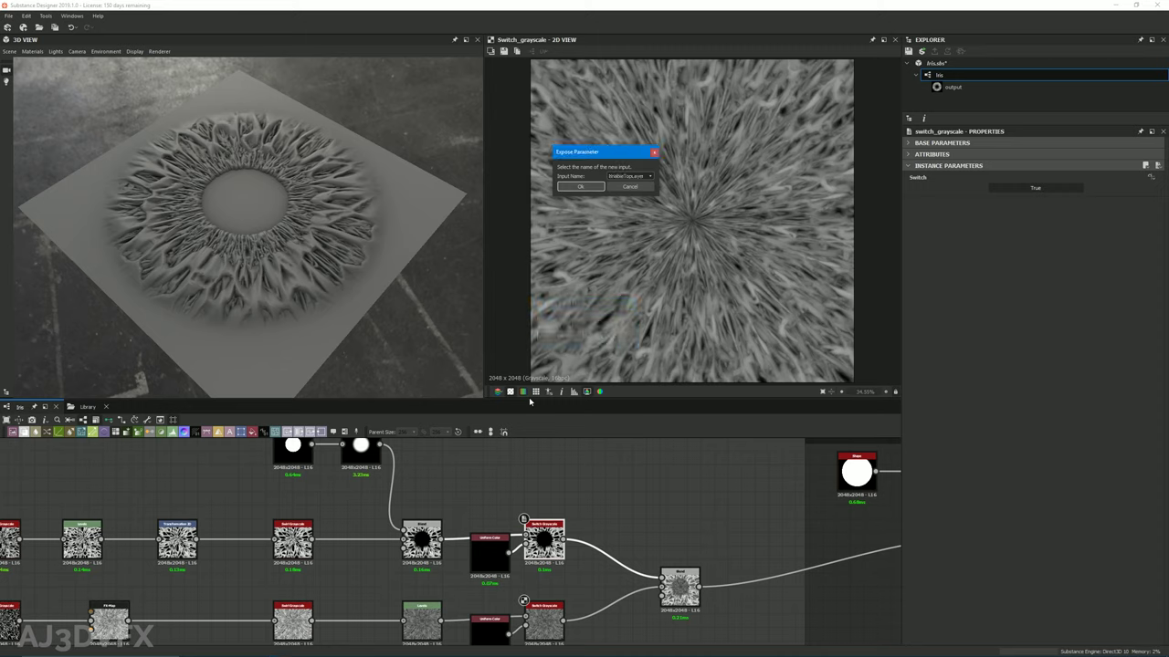
{"action": "left_click", "coordinate": [581, 188]}
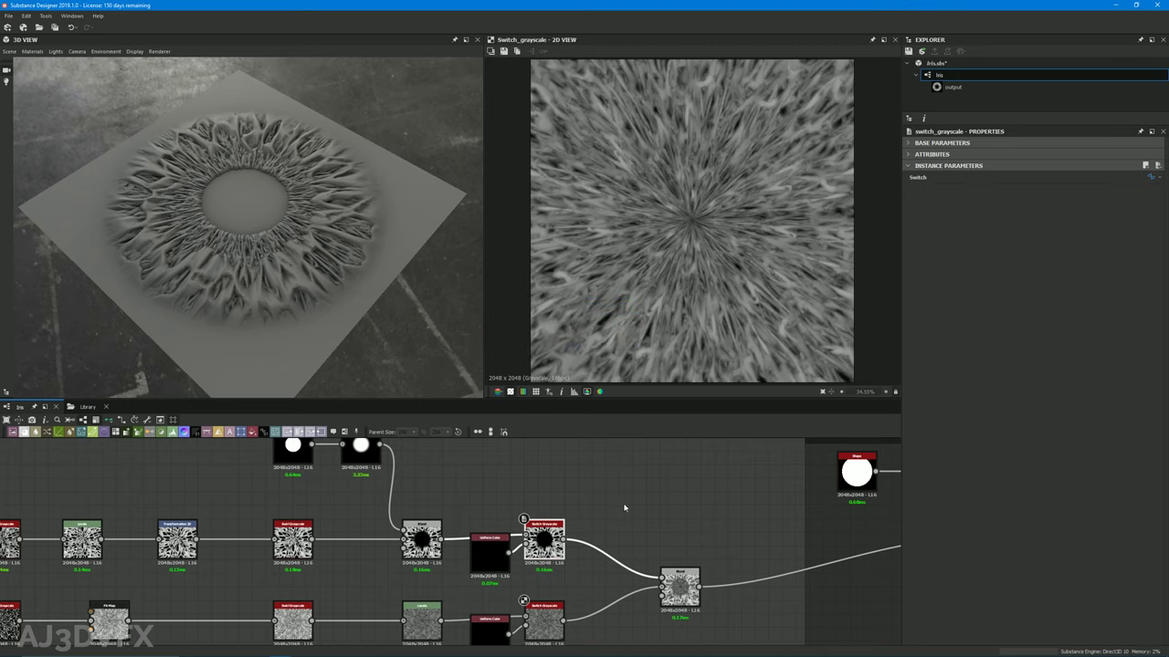
Expose the lower Switch Grayscale node's Switch parameter as a new graph input named enableBottomLayer
{"action": "middle_click_drag", "start_coordinate": [624, 507], "coordinate": [630, 424]}
{"action": "left_click", "coordinate": [549, 544]}
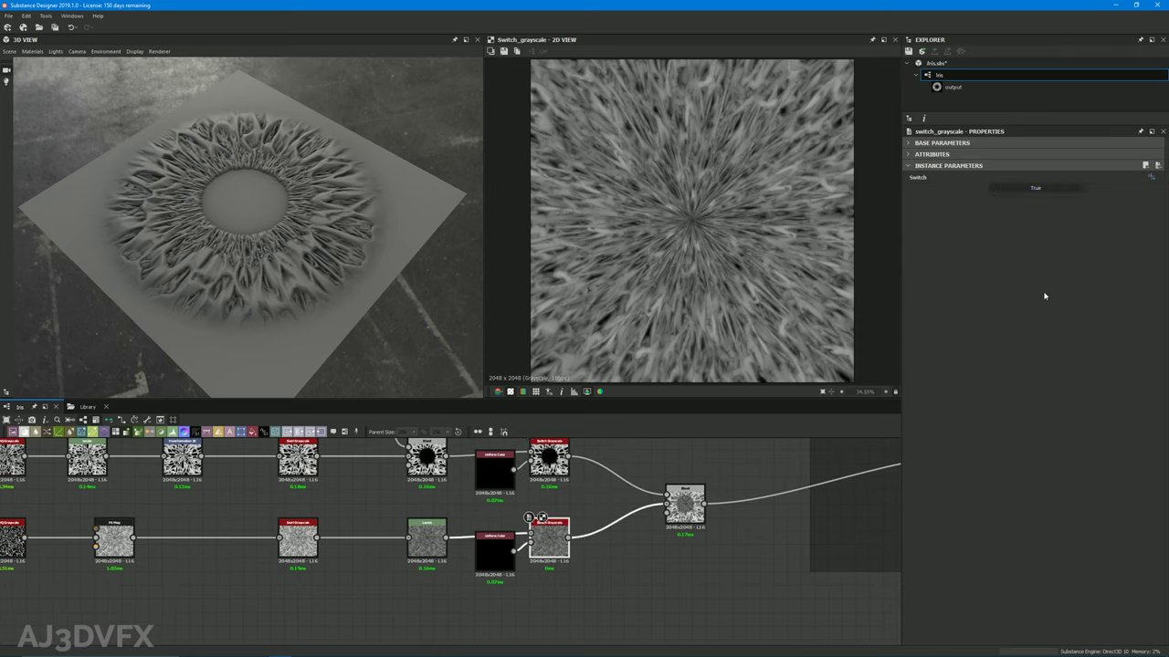
{"action": "left_click", "coordinate": [1150, 176]}
{"action": "left_click", "coordinate": [1121, 204]}
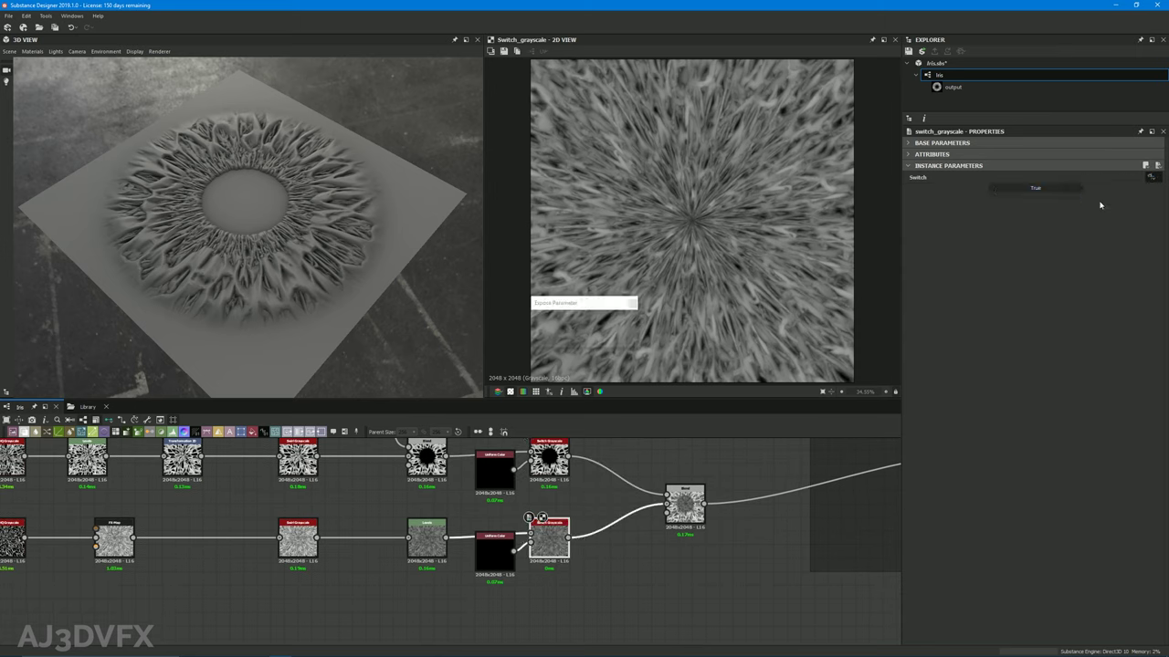
{"action": "left_click_drag", "start_coordinate": [584, 303], "coordinate": [590, 201]}
{"action": "left_click", "coordinate": [633, 227]}
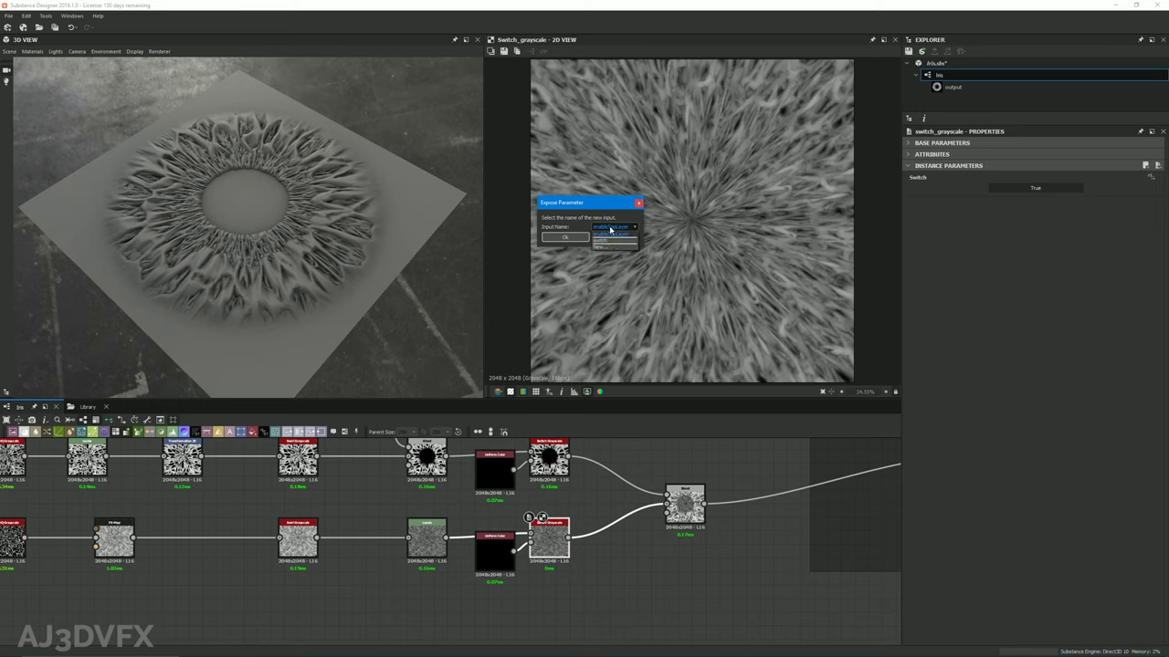
{"action": "left_click", "coordinate": [603, 246]}
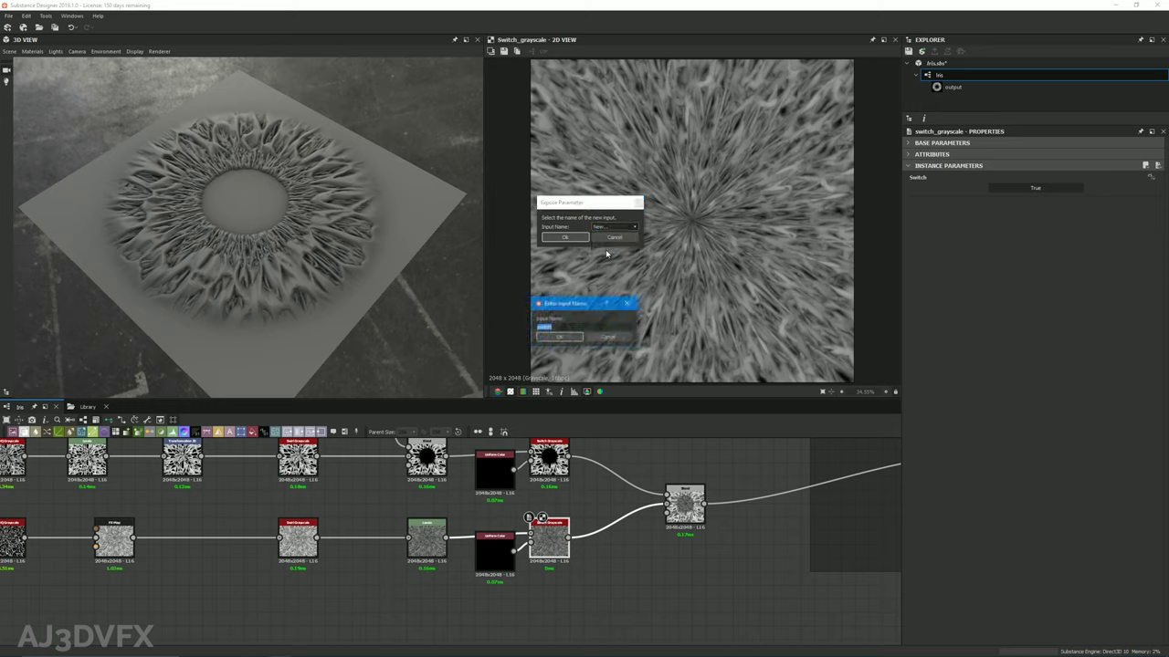
{"action": "type", "text": "enableBottomLayer"}
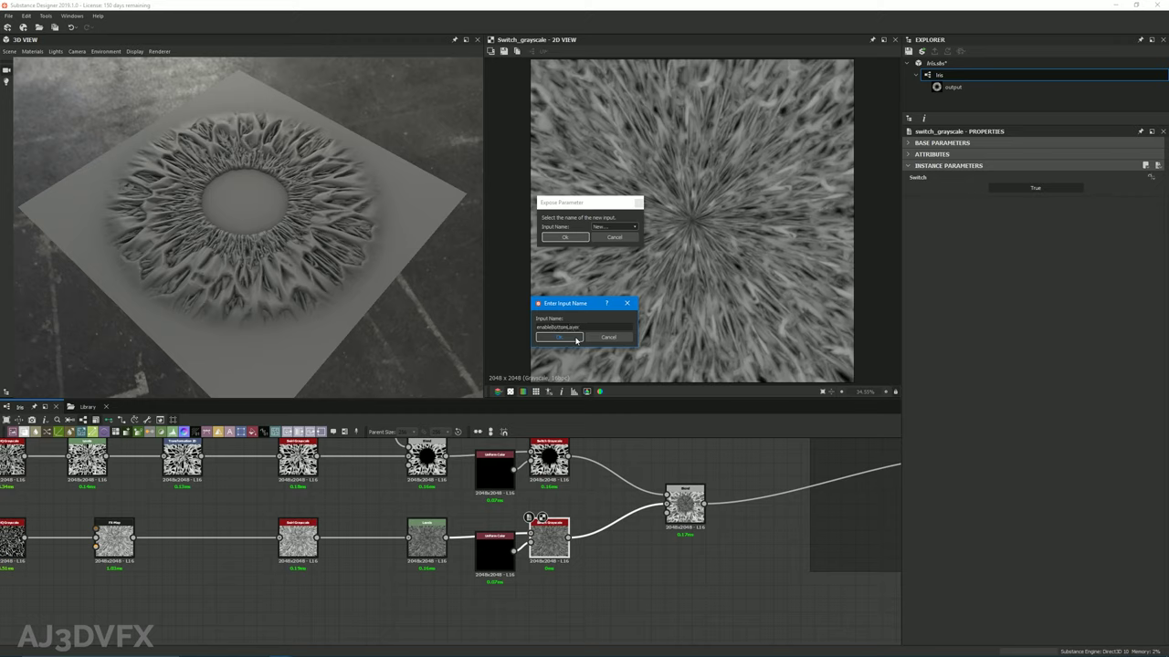
{"action": "left_click", "coordinate": [576, 338]}
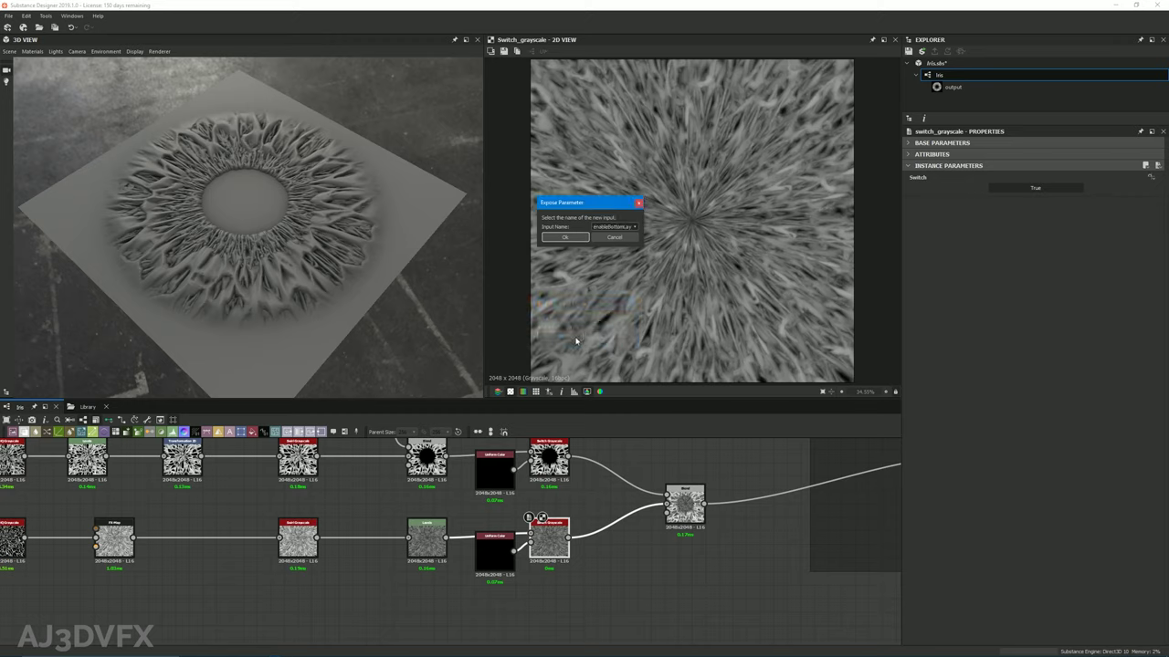
{"action": "left_click", "coordinate": [566, 238]}
{"action": "left_click", "coordinate": [639, 564]}
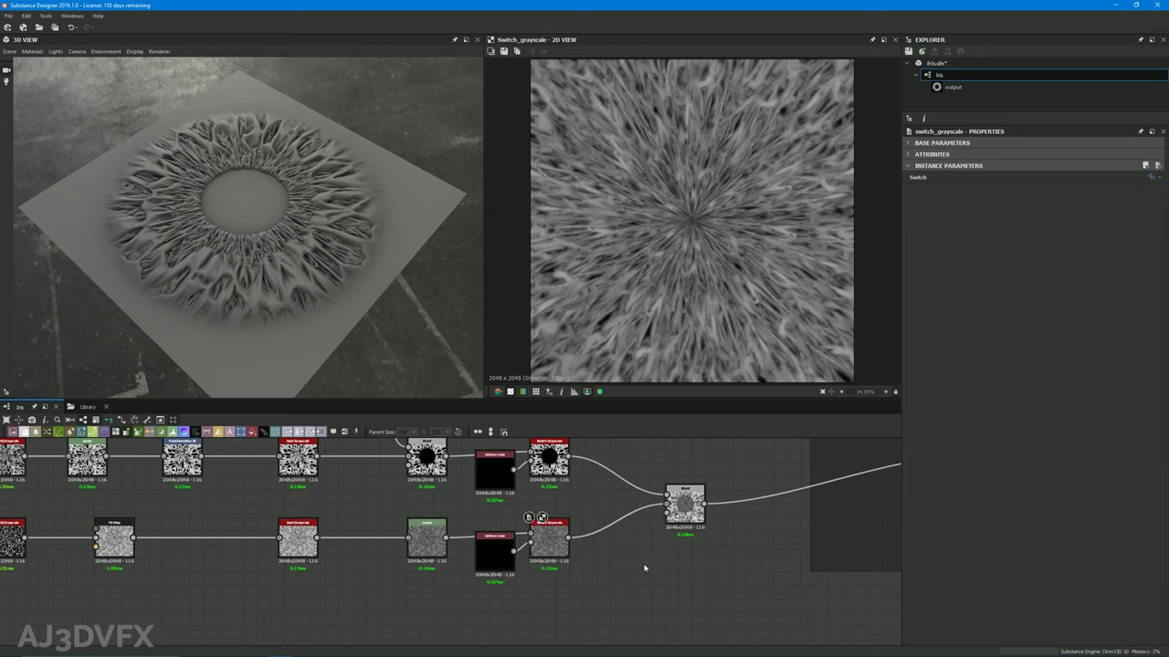
Move the combining Blend node slightly closer to the two Switch Grayscale nodes
{"action": "middle_click_drag", "start_coordinate": [645, 566], "coordinate": [609, 582]}
{"action": "left_click_drag", "start_coordinate": [648, 516], "coordinate": [621, 516]}
{"action": "left_click", "coordinate": [658, 493]}
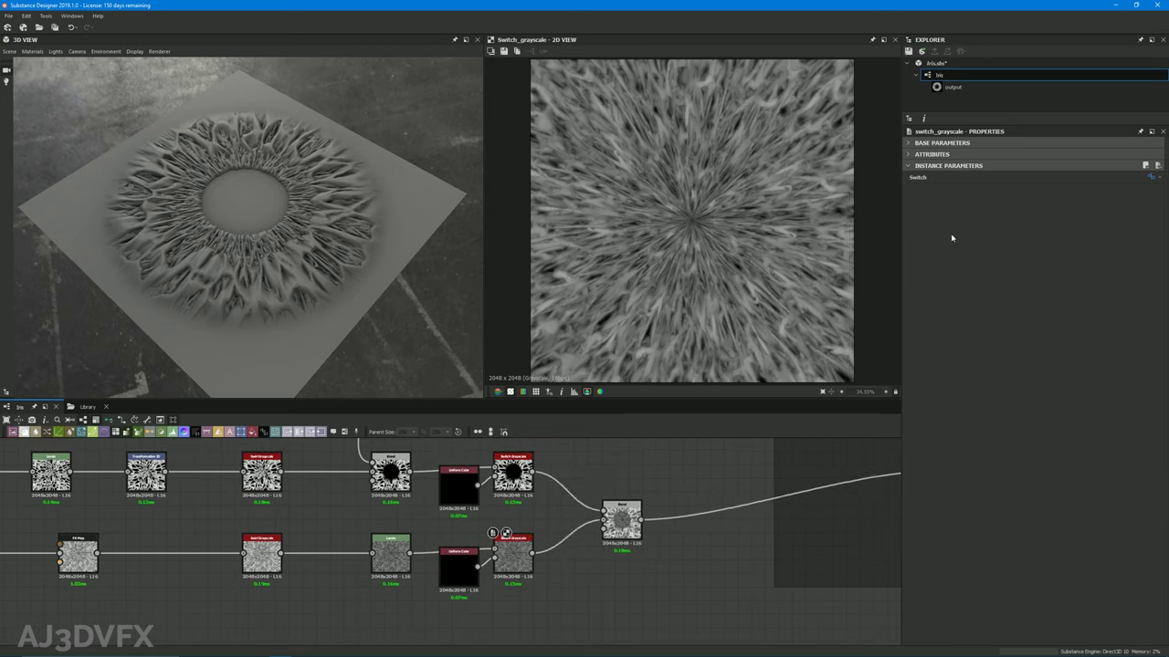
Label the iris graph's enableTopLayer input "Enable Top Layer" and its enableBottomLayer input "Enable Bottom Layer"
{"action": "left_click", "coordinate": [949, 76]}
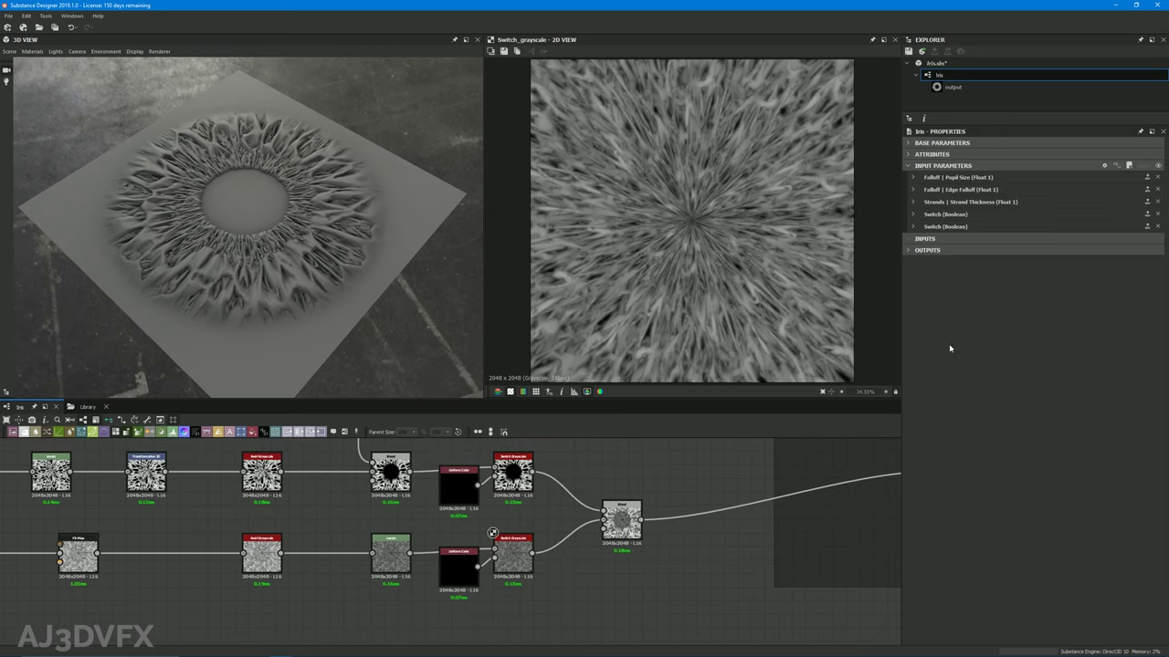
{"action": "left_click", "coordinate": [912, 226]}
{"action": "left_click", "coordinate": [911, 214]}
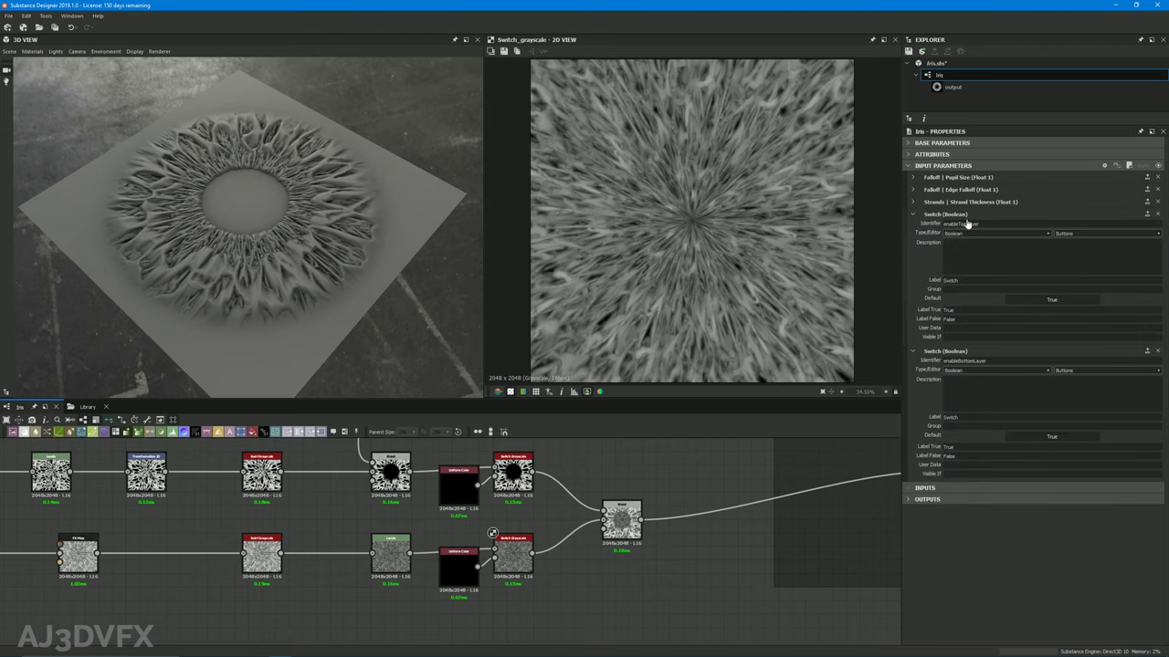
{"action": "double_click", "coordinate": [975, 280]}
{"action": "type", "text": "Enable Top Layer"}
{"action": "double_click", "coordinate": [951, 417]}
{"action": "type", "text": "Enable Bottom Layer"}
{"action": "key", "text": "Return"}
Preview the graph's input parameters, show the Output node's result in the 2D view, and return to the iris graph's properties
{"action": "left_click", "coordinate": [1158, 166]}
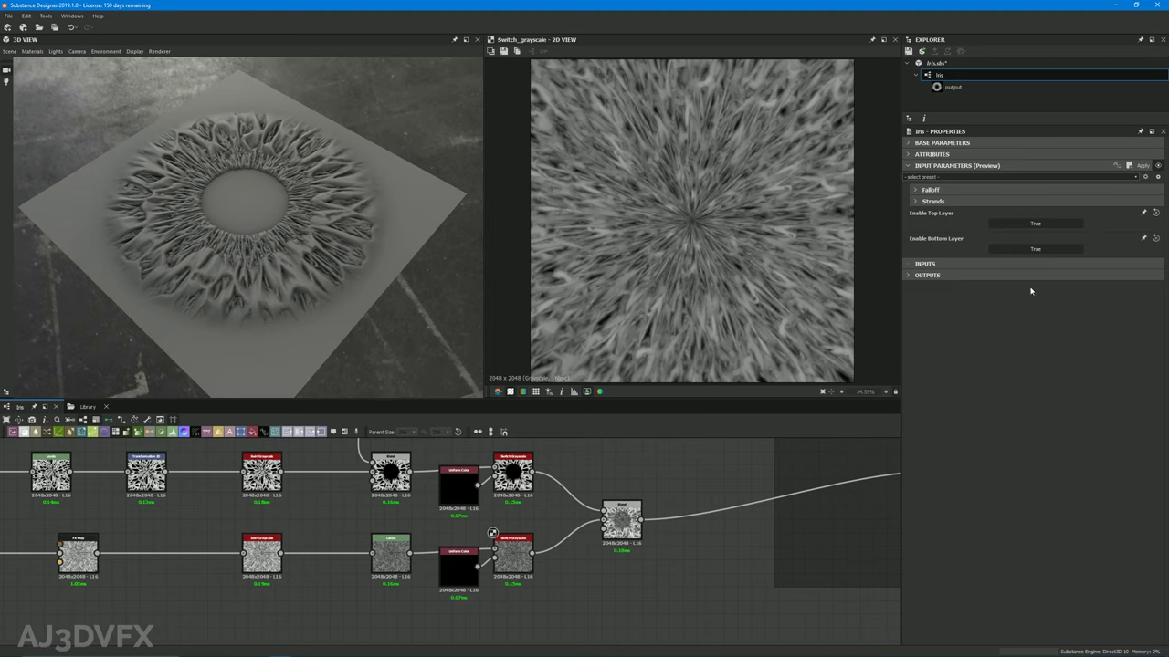
{"action": "middle_click_drag", "start_coordinate": [813, 551], "coordinate": [530, 537]}
{"action": "middle_click_drag", "start_coordinate": [749, 539], "coordinate": [333, 559]}
{"action": "scroll", "coordinate": [333, 559], "scroll_direction": "down", "scroll_amount": 4}
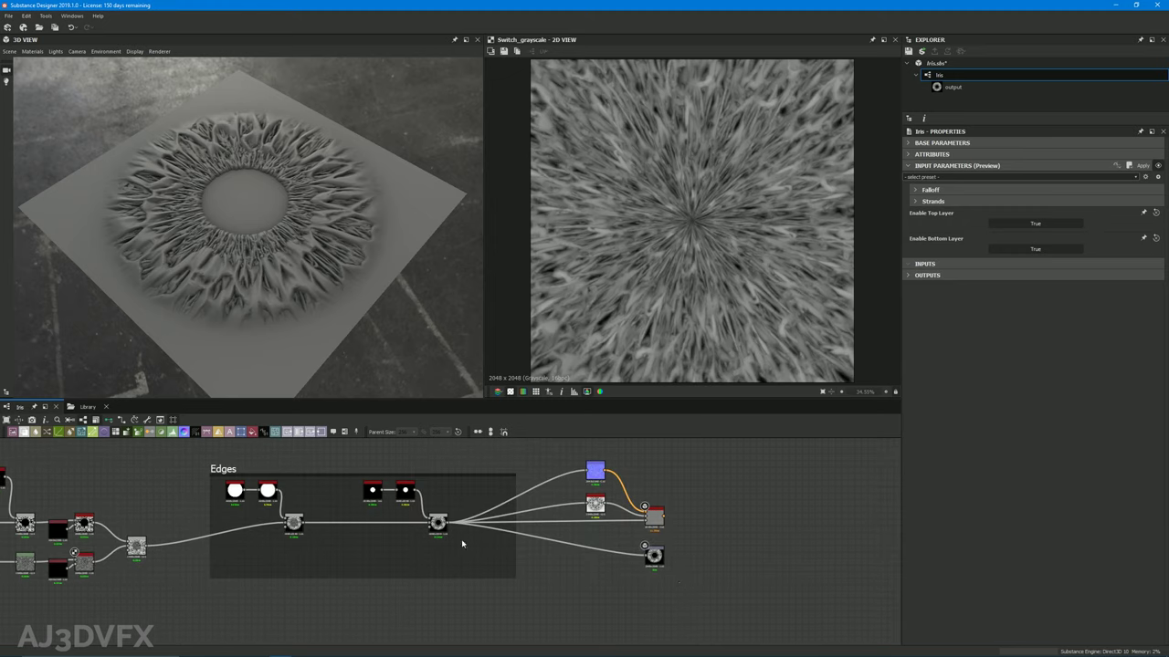
{"action": "middle_click_drag", "start_coordinate": [506, 603], "coordinate": [678, 516]}
{"action": "scroll", "coordinate": [708, 587], "scroll_direction": "up", "scroll_amount": 4}
{"action": "double_click", "coordinate": [575, 484]}
{"action": "scroll", "coordinate": [679, 517], "scroll_direction": "down", "scroll_amount": 4}
{"action": "middle_click_drag", "start_coordinate": [505, 558], "coordinate": [662, 604]}
{"action": "left_click", "coordinate": [421, 534]}
{"action": "middle_click_drag", "start_coordinate": [421, 533], "coordinate": [418, 594]}
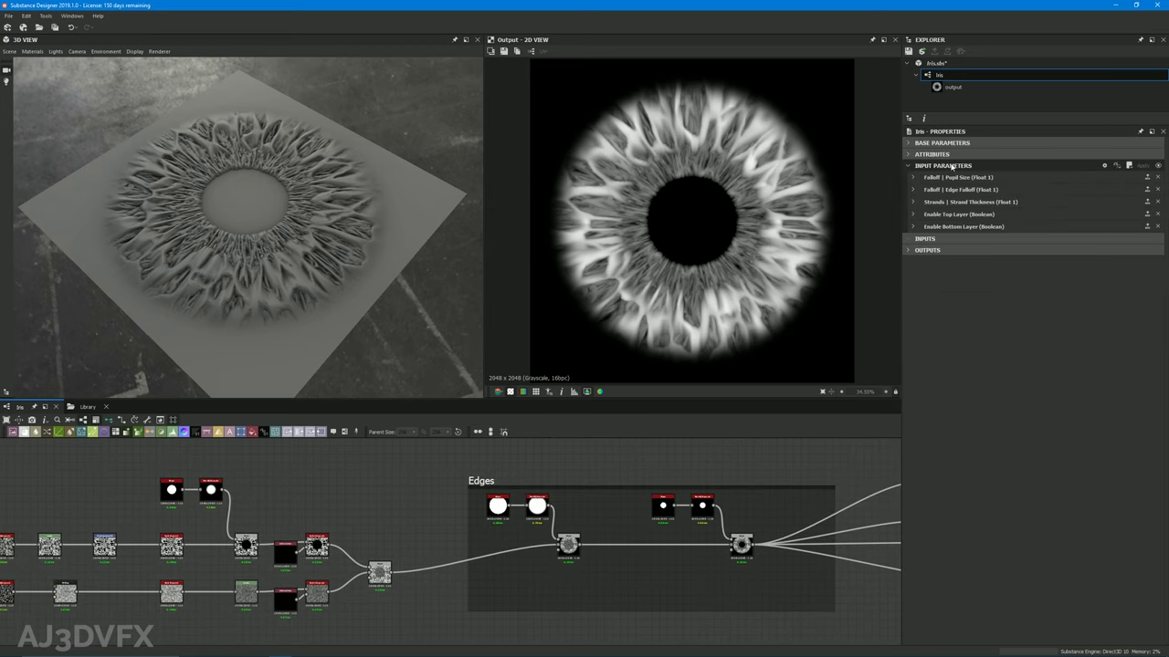
Test Enable Top Layer and Enable Bottom Layer in the parameter preview by toggling each between True and False
{"action": "left_click", "coordinate": [1158, 166]}
{"action": "left_click", "coordinate": [1031, 224]}
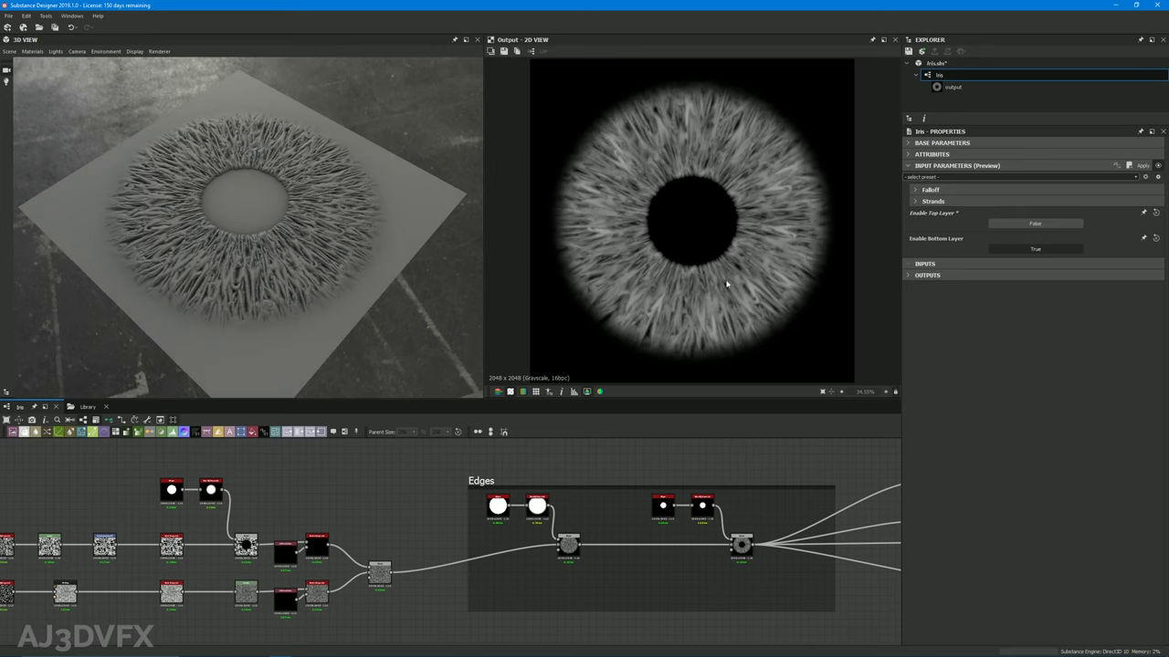
{"action": "left_click", "coordinate": [1035, 224]}
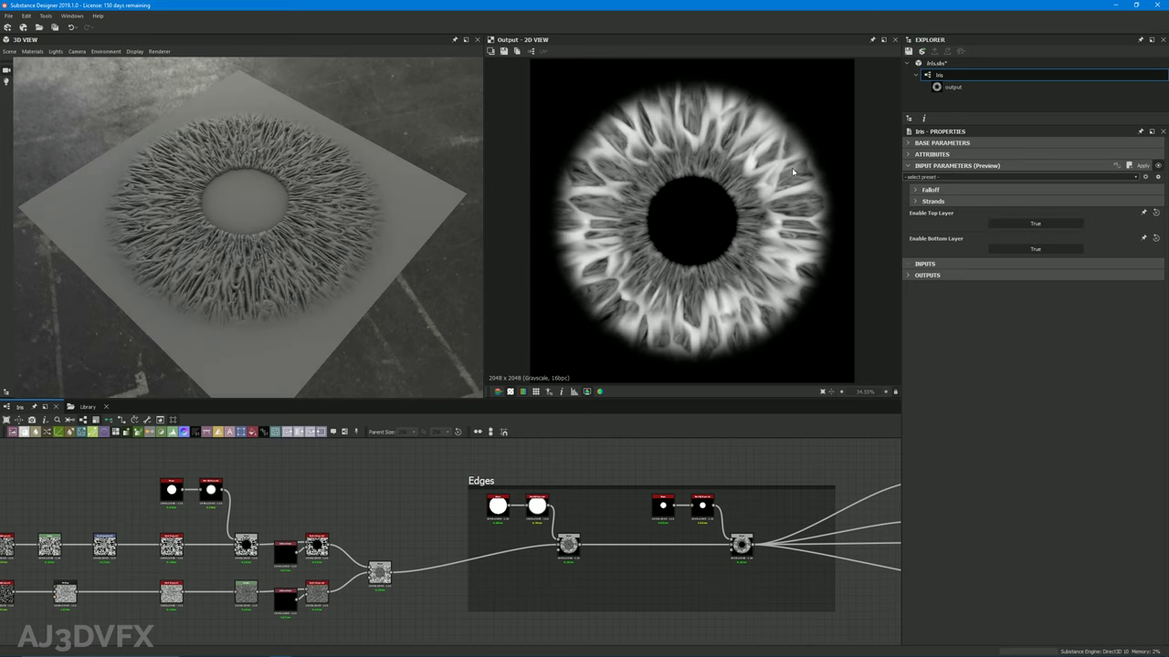
{"action": "left_click", "coordinate": [1036, 249]}
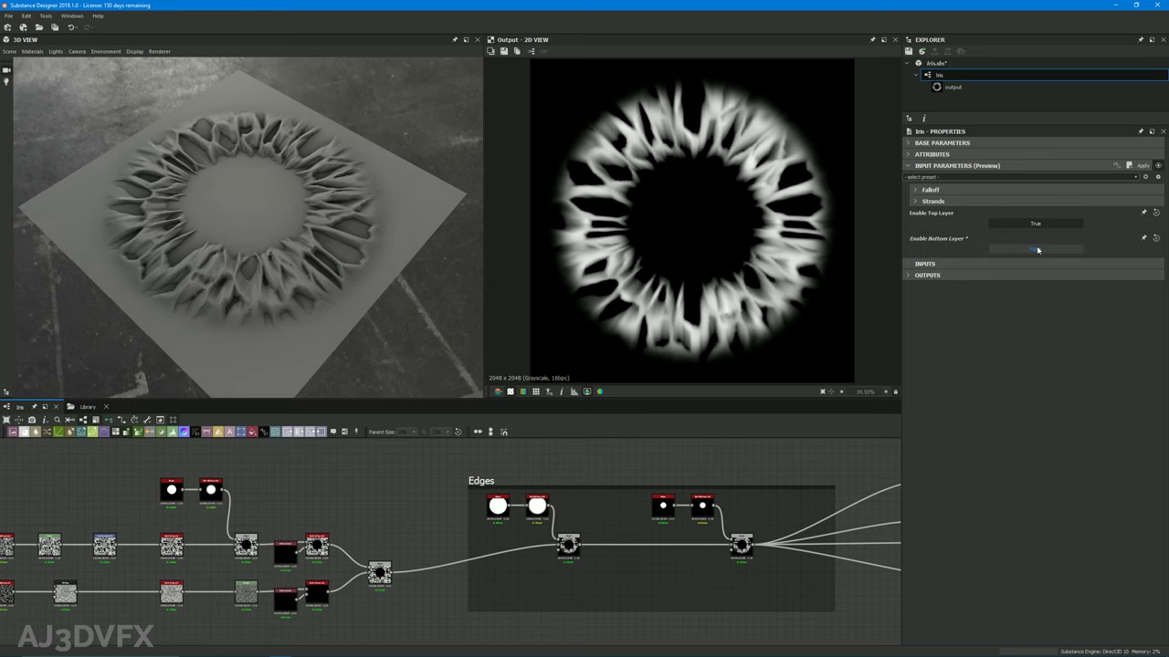
{"action": "left_click", "coordinate": [1037, 248]}
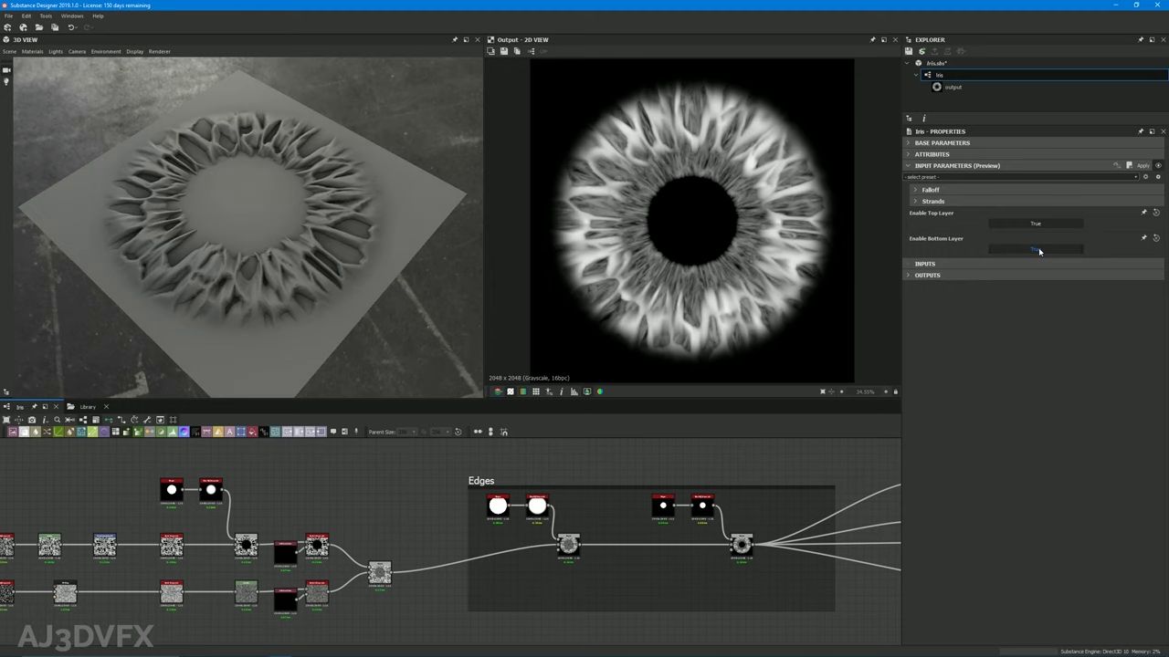
{"action": "left_click", "coordinate": [1036, 248]}
{"action": "left_click", "coordinate": [1036, 248]}
{"action": "left_click", "coordinate": [1036, 248]}
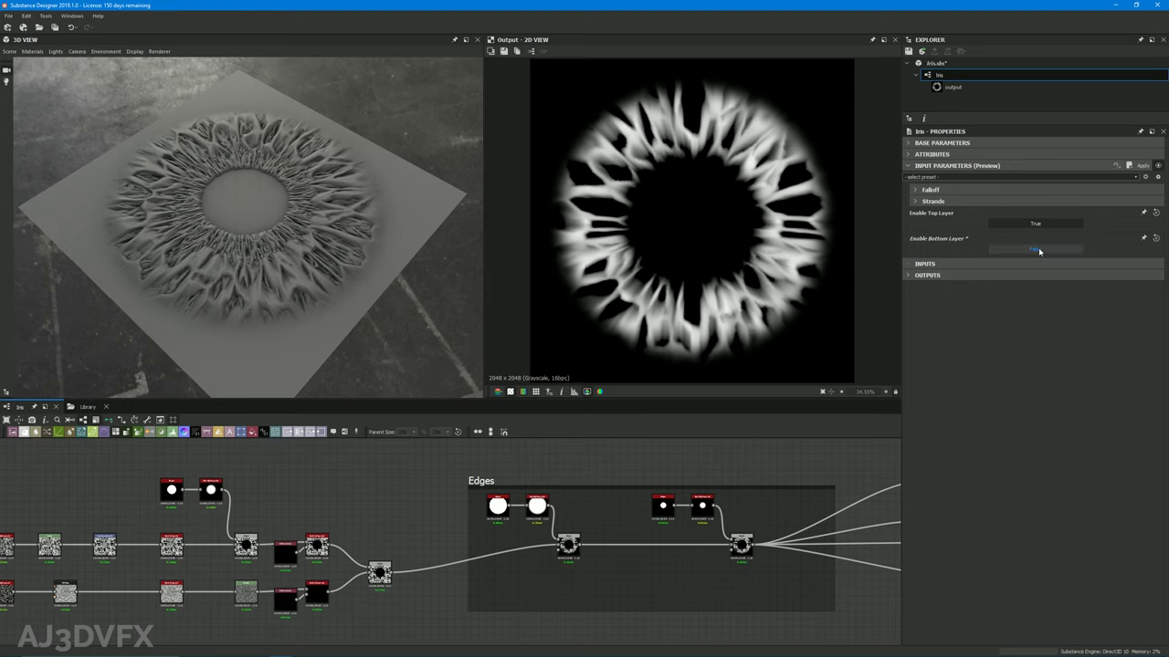
Set Enable Bottom Layer back to True in the input parameter preview and return to the graph's parameter definitions
{"action": "left_click", "coordinate": [1036, 248]}
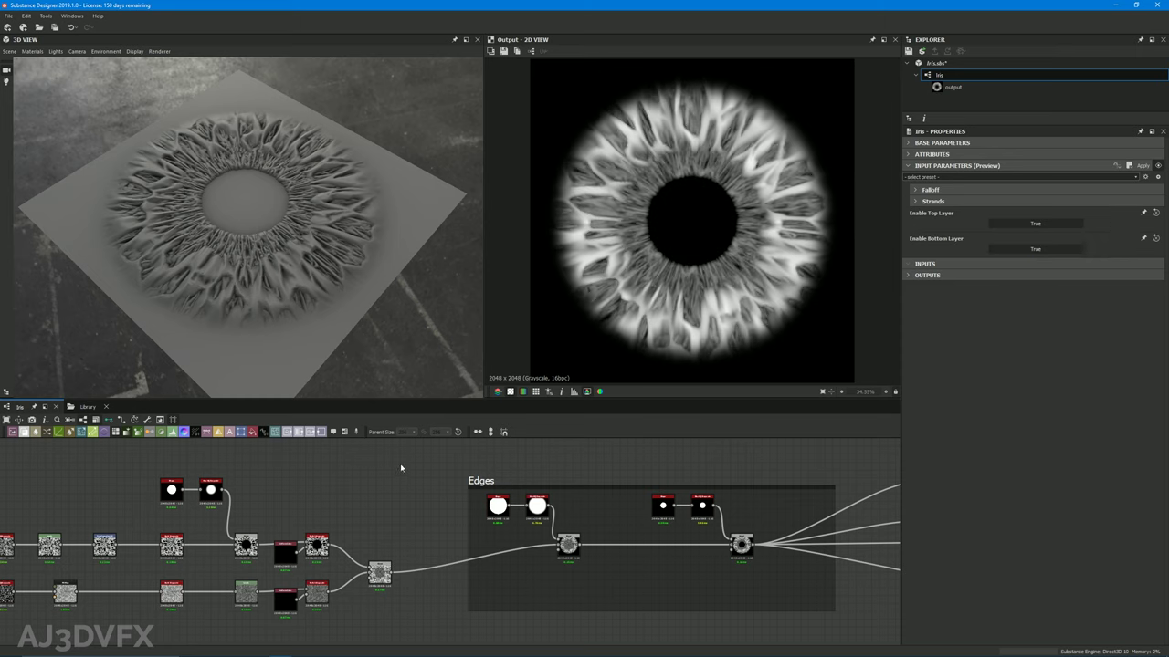
{"action": "middle_click_drag", "start_coordinate": [408, 488], "coordinate": [410, 525]}
{"action": "scroll", "coordinate": [432, 485], "scroll_direction": "down", "scroll_amount": 2}
{"action": "scroll", "coordinate": [422, 525], "scroll_direction": "up", "scroll_amount": 1}
{"action": "scroll", "coordinate": [470, 503], "scroll_direction": "up", "scroll_amount": 1}
{"action": "middle_click_drag", "start_coordinate": [470, 503], "coordinate": [363, 488]}
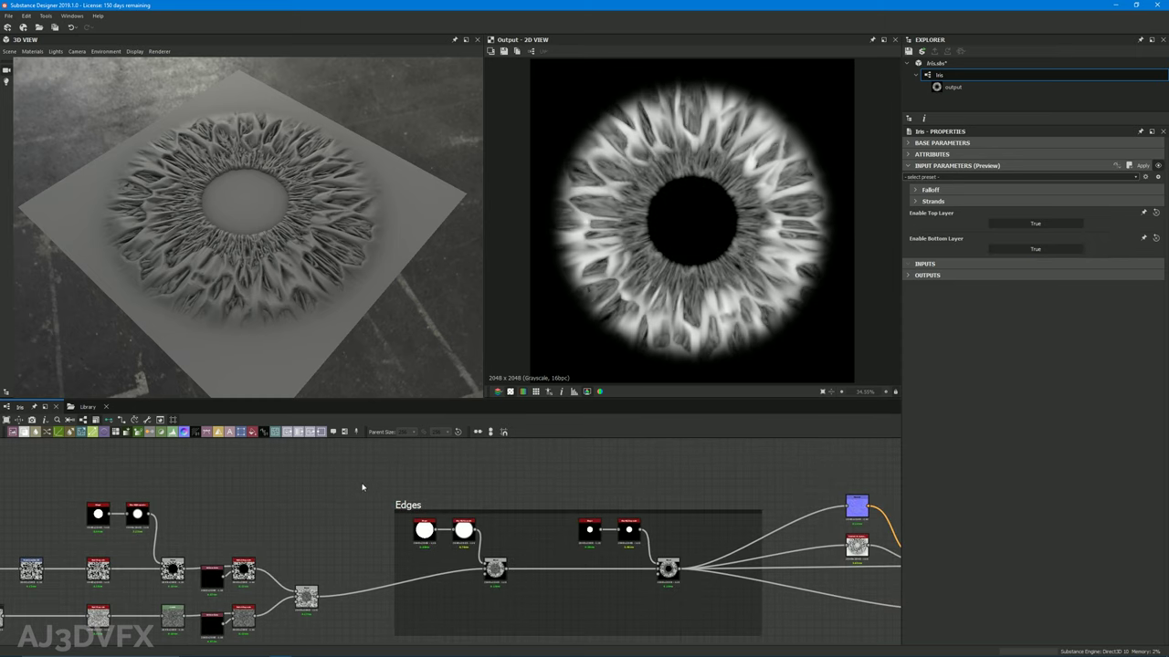
{"action": "scroll", "coordinate": [427, 503], "scroll_direction": "up", "scroll_amount": 4}
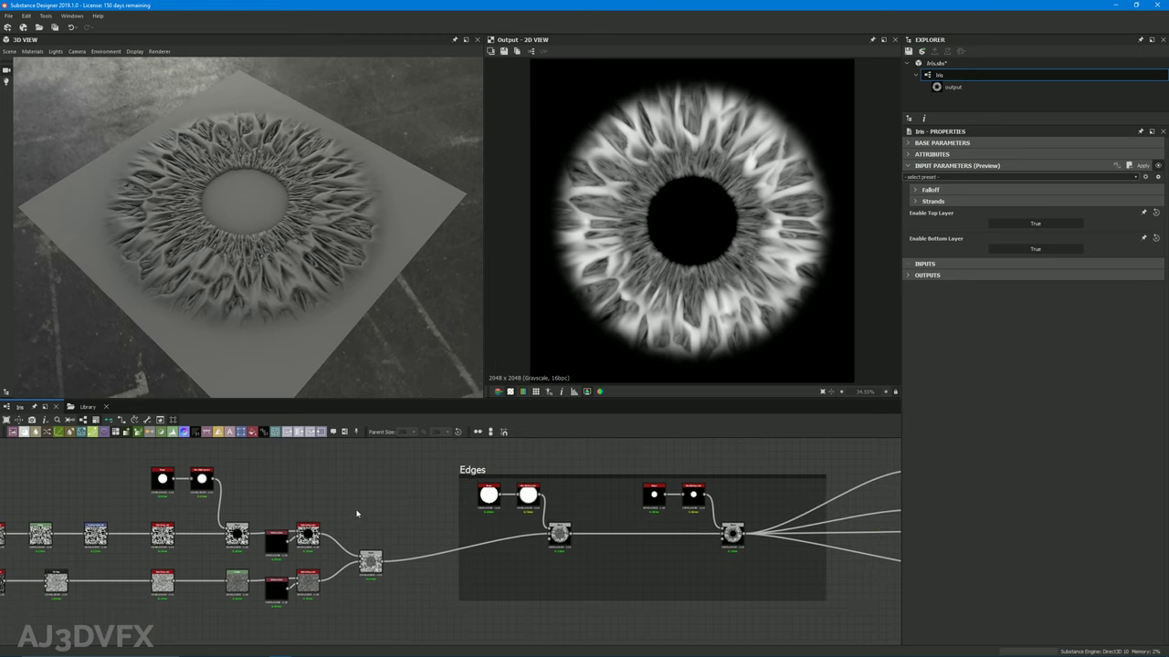
{"action": "middle_click_drag", "start_coordinate": [475, 557], "coordinate": [487, 544]}
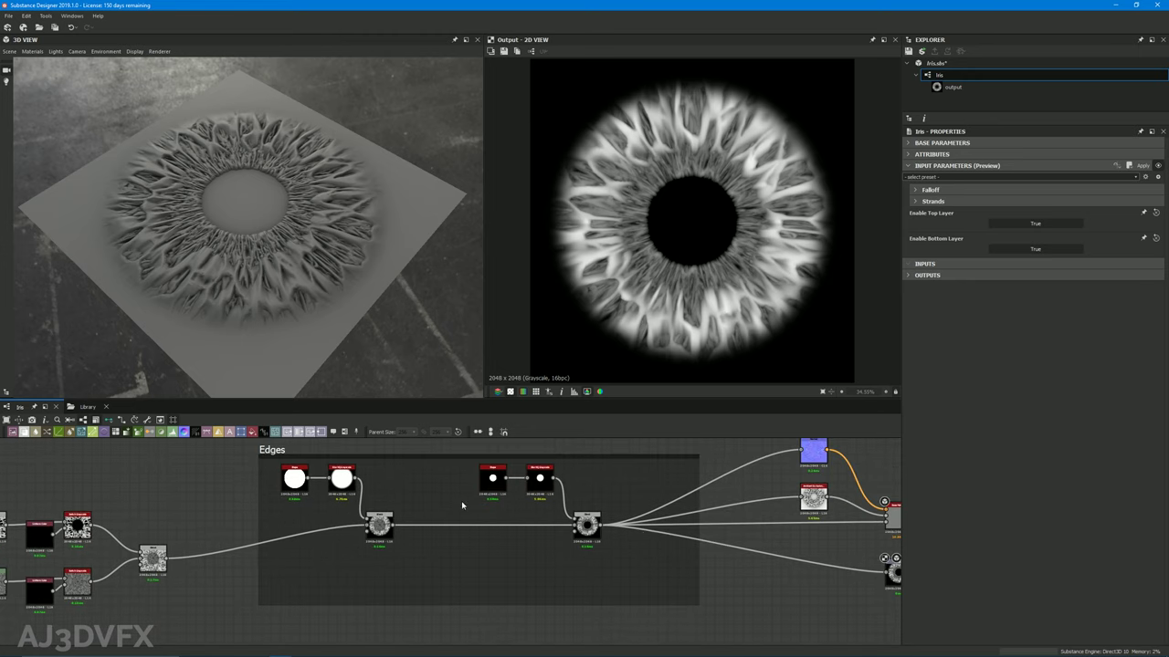
{"action": "middle_click_drag", "start_coordinate": [411, 569], "coordinate": [499, 569]}
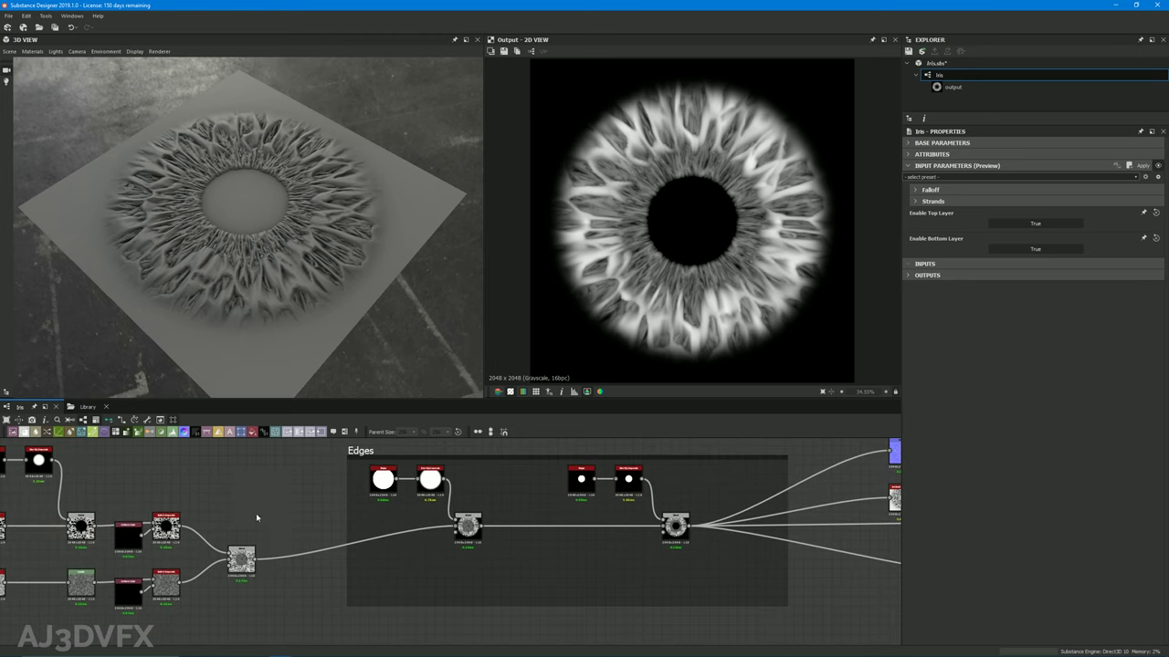
{"action": "middle_click_drag", "start_coordinate": [255, 514], "coordinate": [321, 496]}
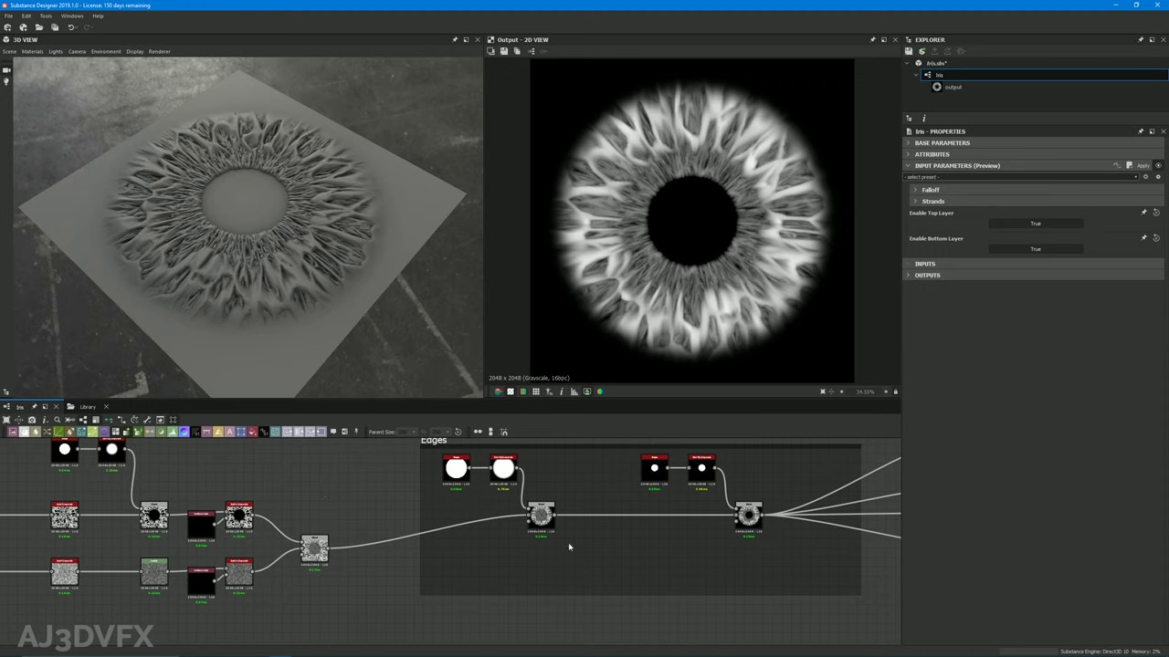
{"action": "left_click", "coordinate": [1155, 178]}
Add a Switch Grayscale node inside the Edges frame, just below the first Blend node
{"action": "scroll", "coordinate": [510, 552], "scroll_direction": "down", "scroll_amount": 2}
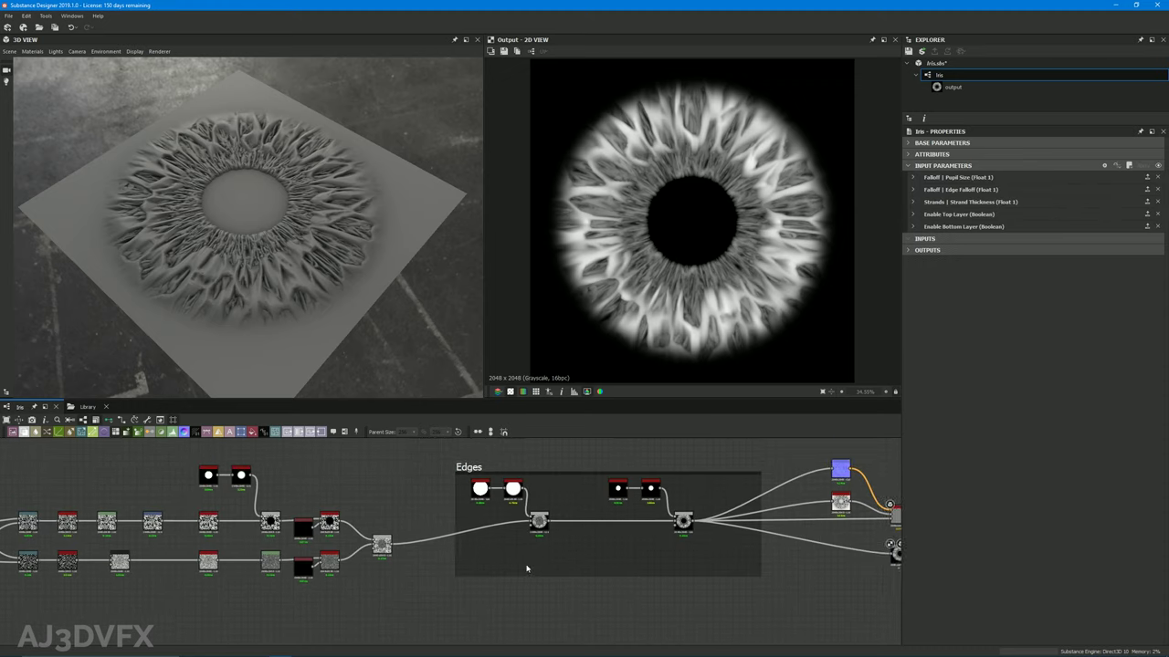
{"action": "scroll", "coordinate": [538, 555], "scroll_direction": "up", "scroll_amount": 5}
{"action": "middle_click_drag", "start_coordinate": [543, 565], "coordinate": [478, 564]}
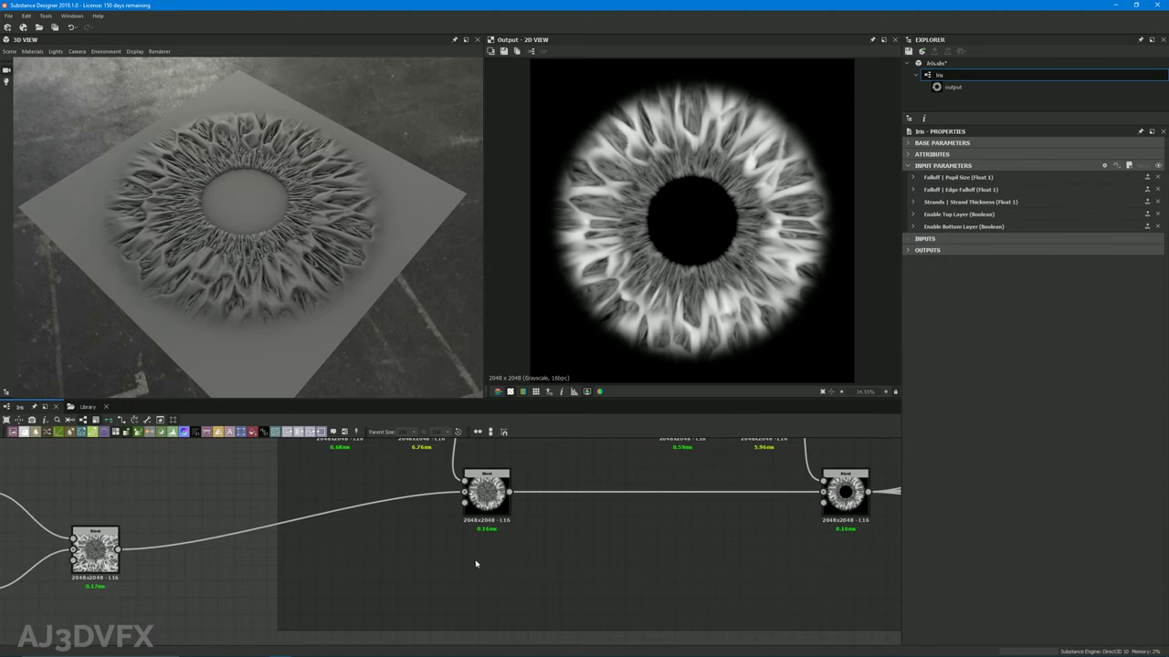
{"action": "middle_click_drag", "start_coordinate": [91, 621], "coordinate": [501, 500]}
{"action": "middle_click_drag", "start_coordinate": [420, 566], "coordinate": [566, 594]}
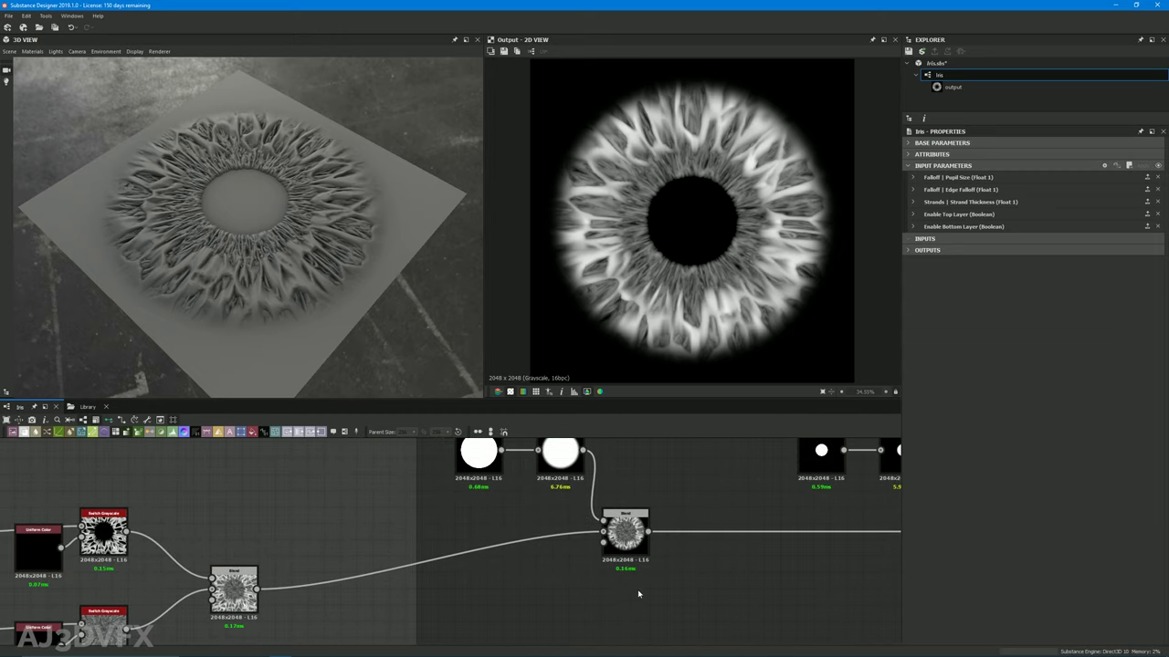
{"action": "middle_click_drag", "start_coordinate": [604, 608], "coordinate": [594, 585]}
{"action": "middle_click_drag", "start_coordinate": [678, 587], "coordinate": [568, 546]}
{"action": "scroll", "coordinate": [556, 572], "scroll_direction": "down", "scroll_amount": 2}
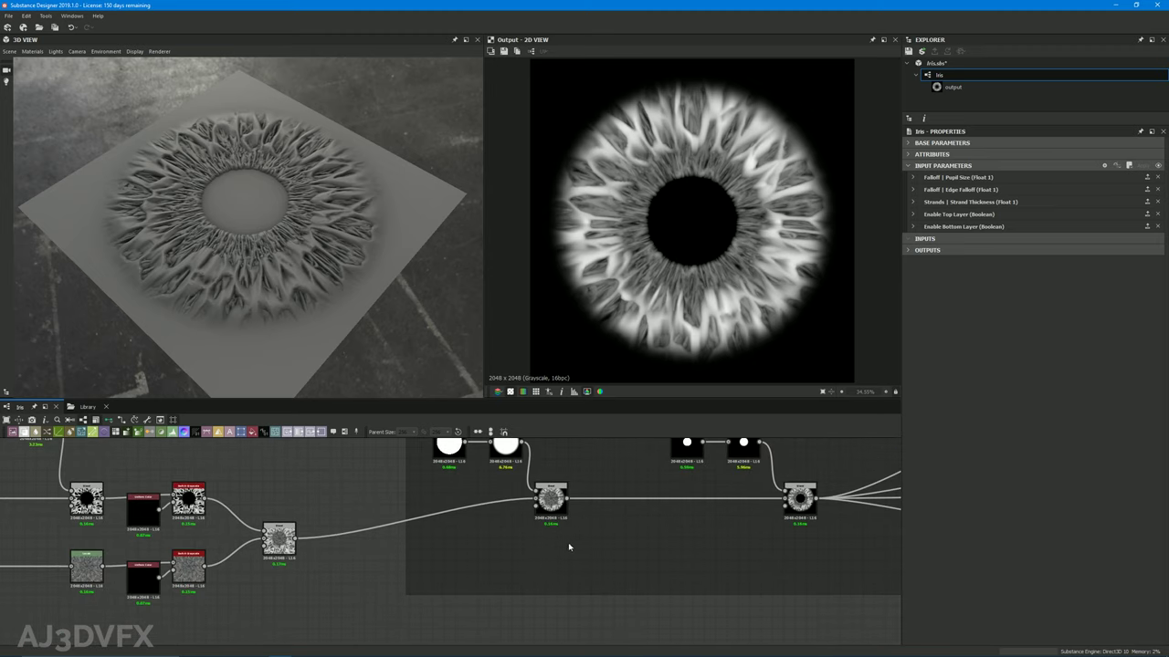
{"action": "key", "text": "space"}
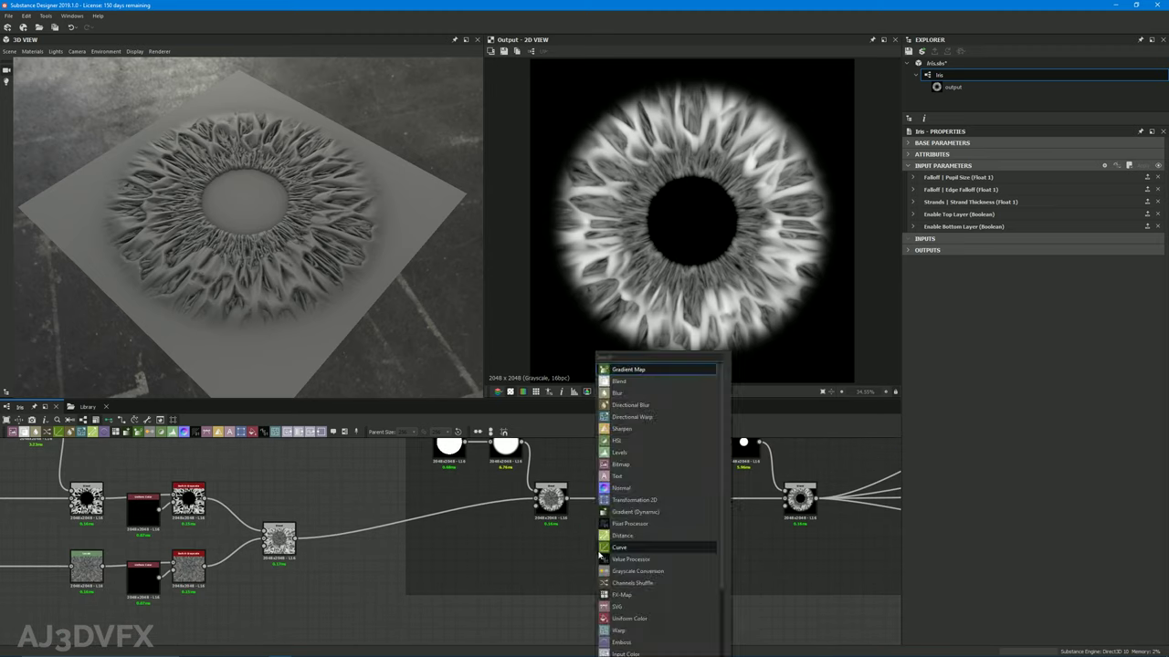
{"action": "type", "text": "swi"}
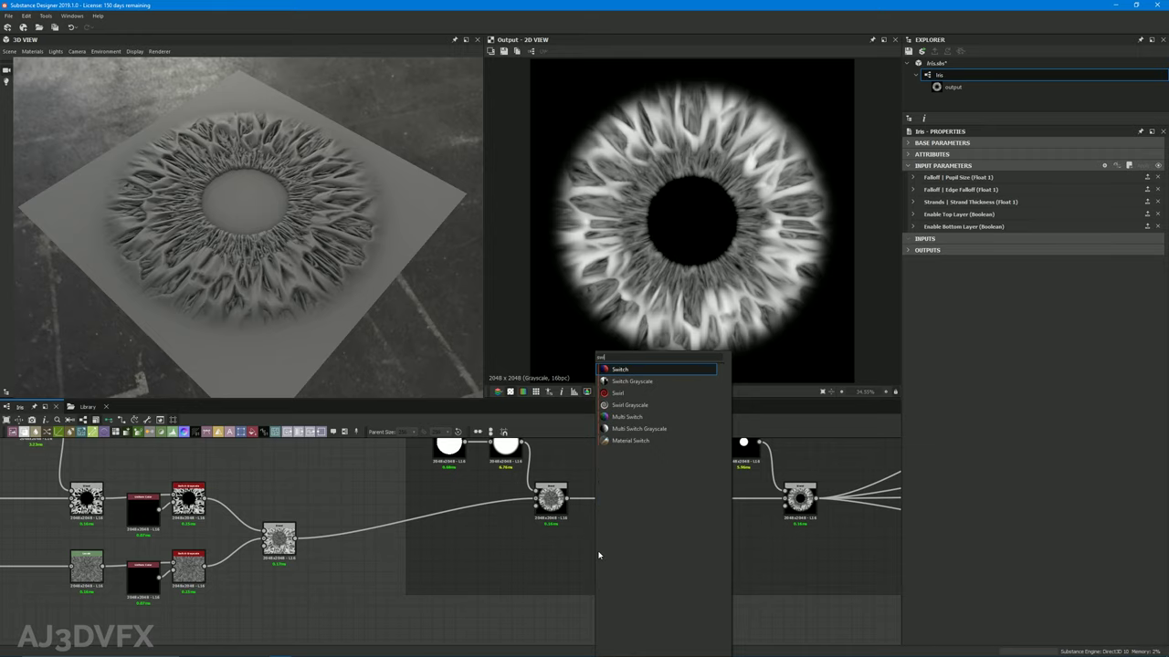
{"action": "key", "text": "Down"}
{"action": "key", "text": "Return"}
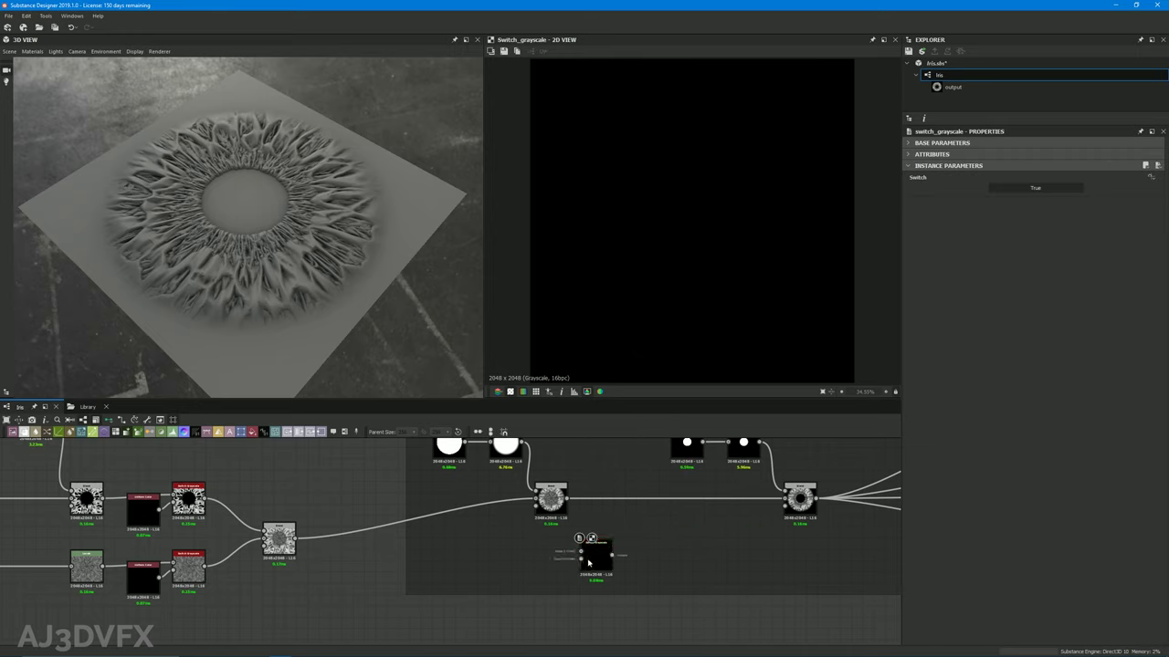
{"action": "left_click_drag", "start_coordinate": [588, 560], "coordinate": [622, 547]}
Connect the first Edges Blend to the Switch Grayscale's first input and the Blend preceding the frame to its second input
{"action": "scroll", "coordinate": [579, 541], "scroll_direction": "up", "scroll_amount": 3}
{"action": "left_click_drag", "start_coordinate": [556, 466], "coordinate": [87, 536]}
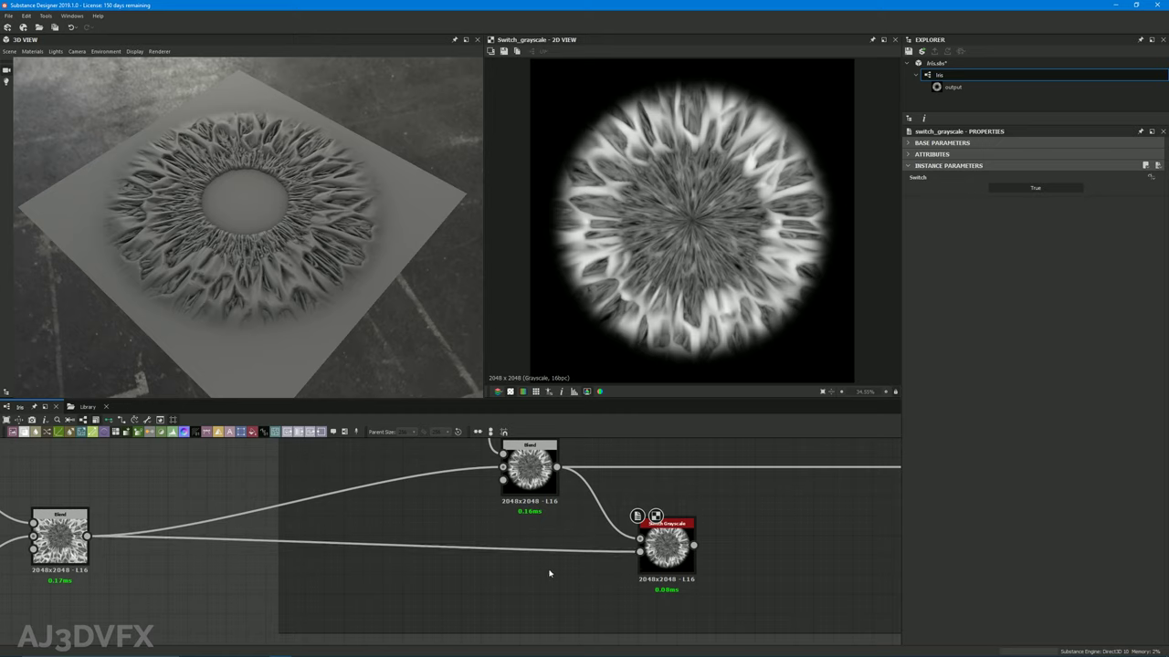
{"action": "middle_click_drag", "start_coordinate": [657, 540], "coordinate": [593, 572]}
{"action": "left_click_drag", "start_coordinate": [598, 572], "coordinate": [599, 553]}
{"action": "scroll", "coordinate": [486, 575], "scroll_direction": "down", "scroll_amount": 3}
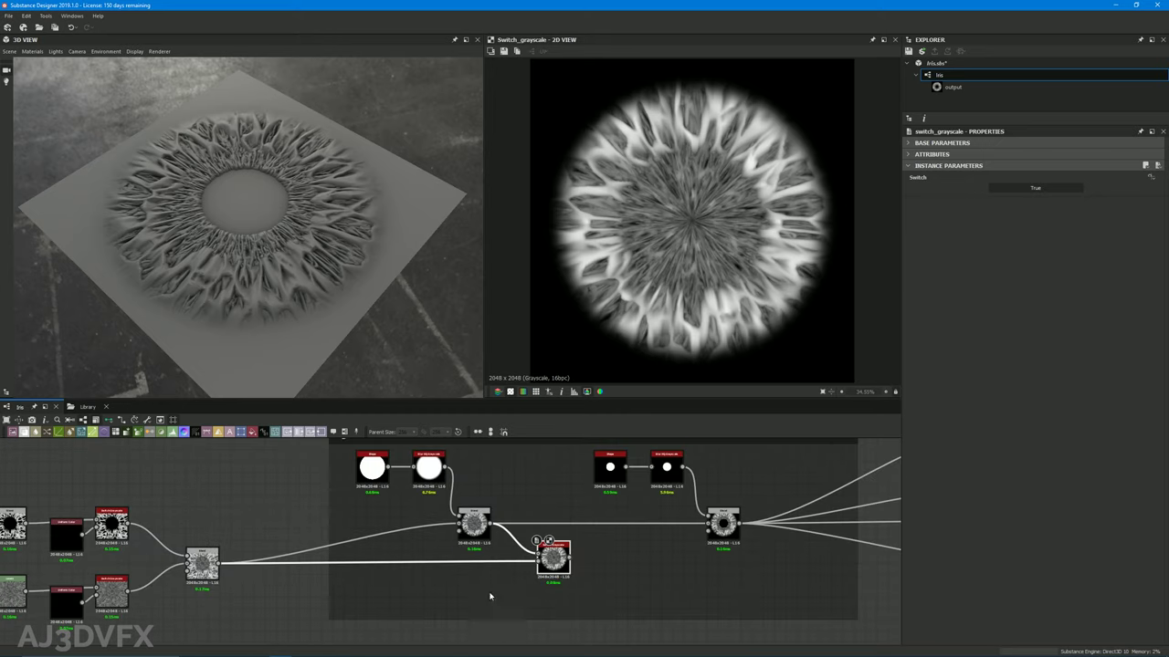
{"action": "middle_click_drag", "start_coordinate": [648, 580], "coordinate": [603, 571]}
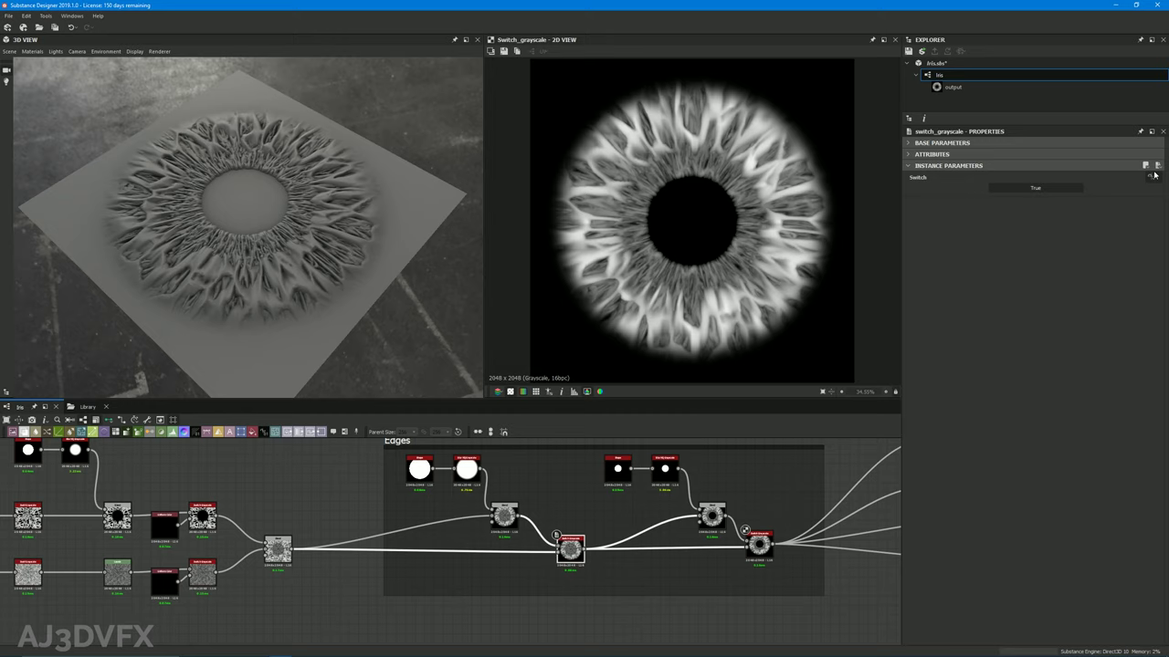
Expose the outer-edge Switch Grayscale's Switch parameter as a new graph input named enableOuterEdge
{"action": "left_click", "coordinate": [1152, 175]}
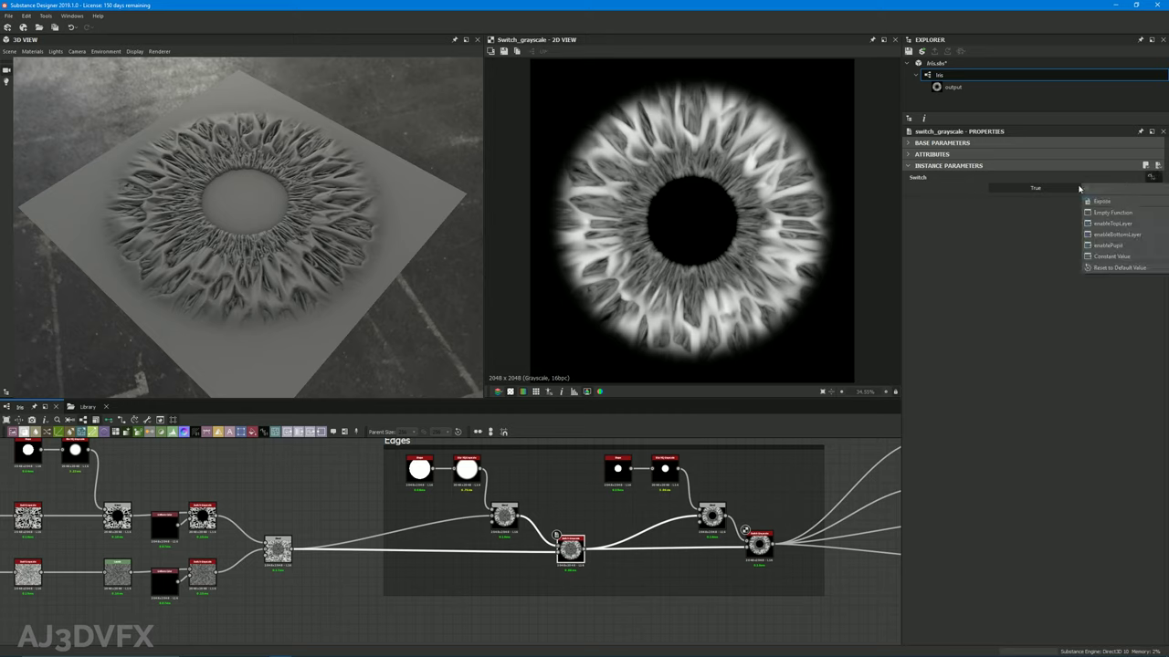
{"action": "left_click", "coordinate": [1123, 202]}
{"action": "left_click", "coordinate": [624, 326]}
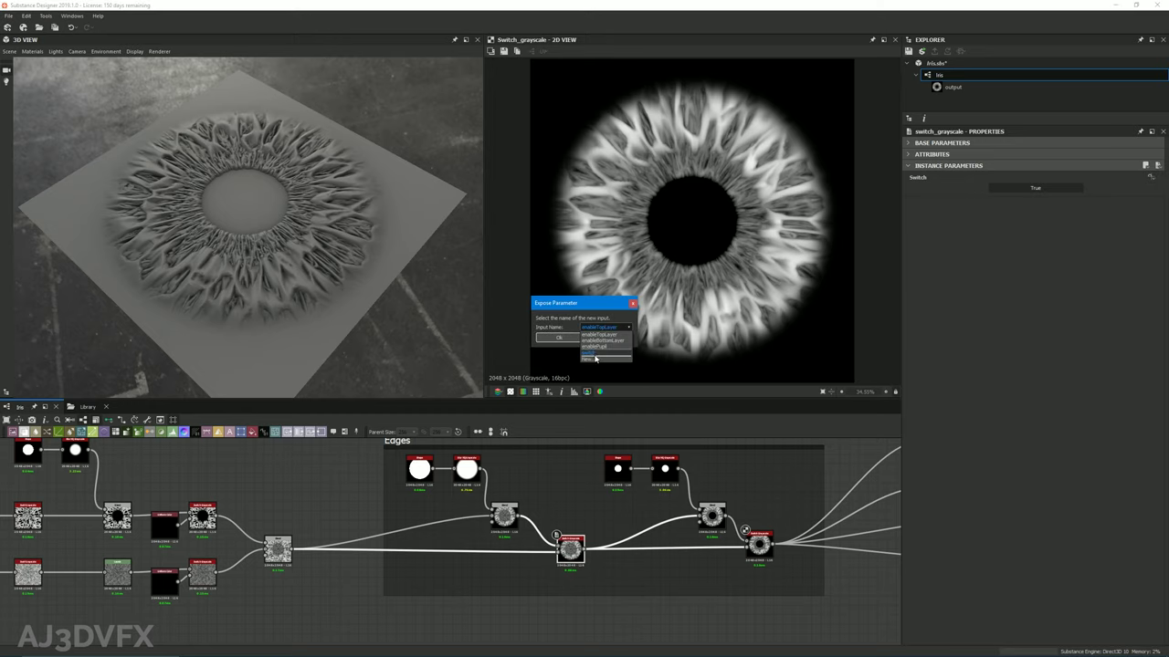
{"action": "left_click", "coordinate": [591, 356]}
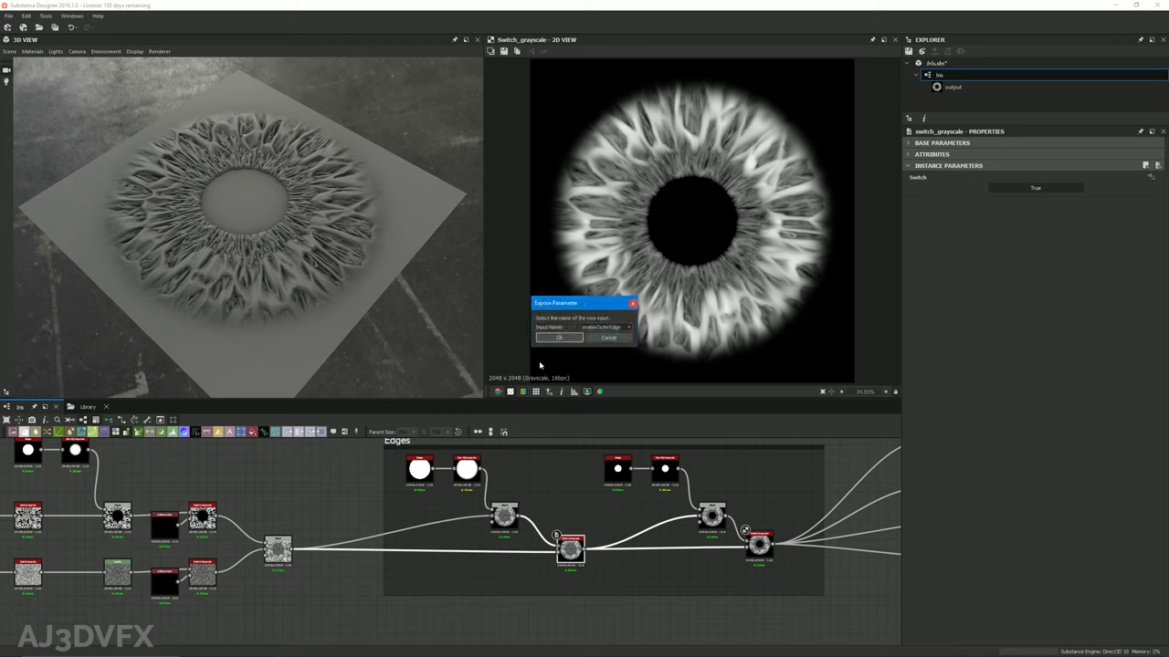
{"action": "left_click", "coordinate": [558, 337]}
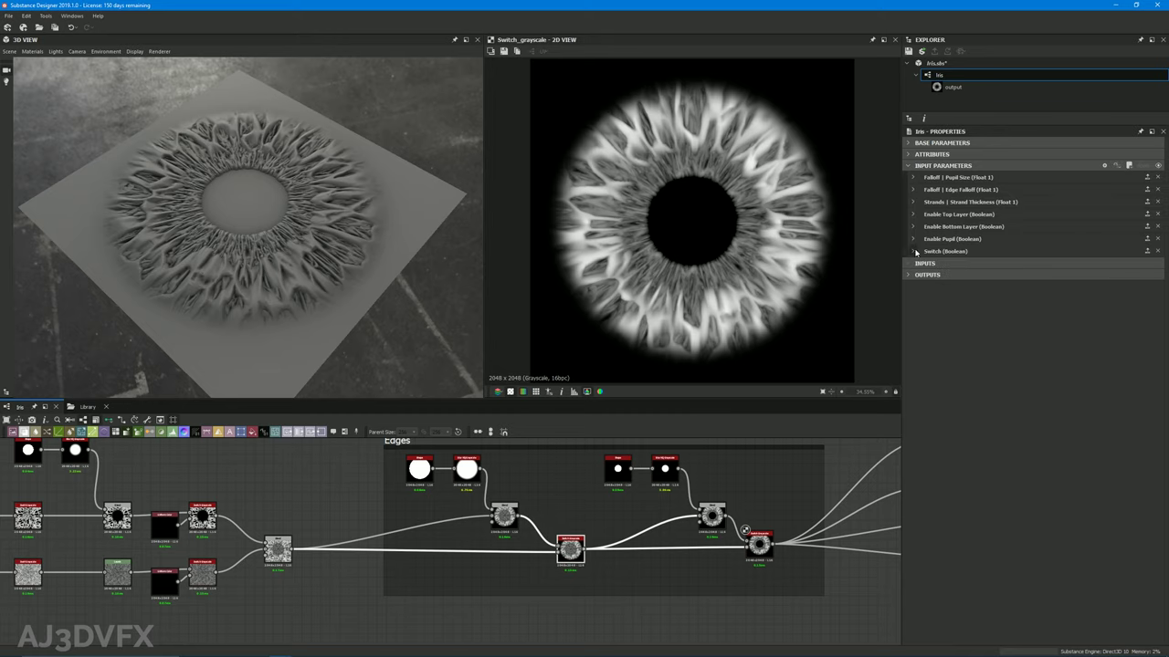
Label the enableOuterEdge input parameter "Enable Outer Edge Falloff"
{"action": "left_click", "coordinate": [913, 251]}
{"action": "double_click", "coordinate": [959, 317]}
{"action": "type", "text": "En"}
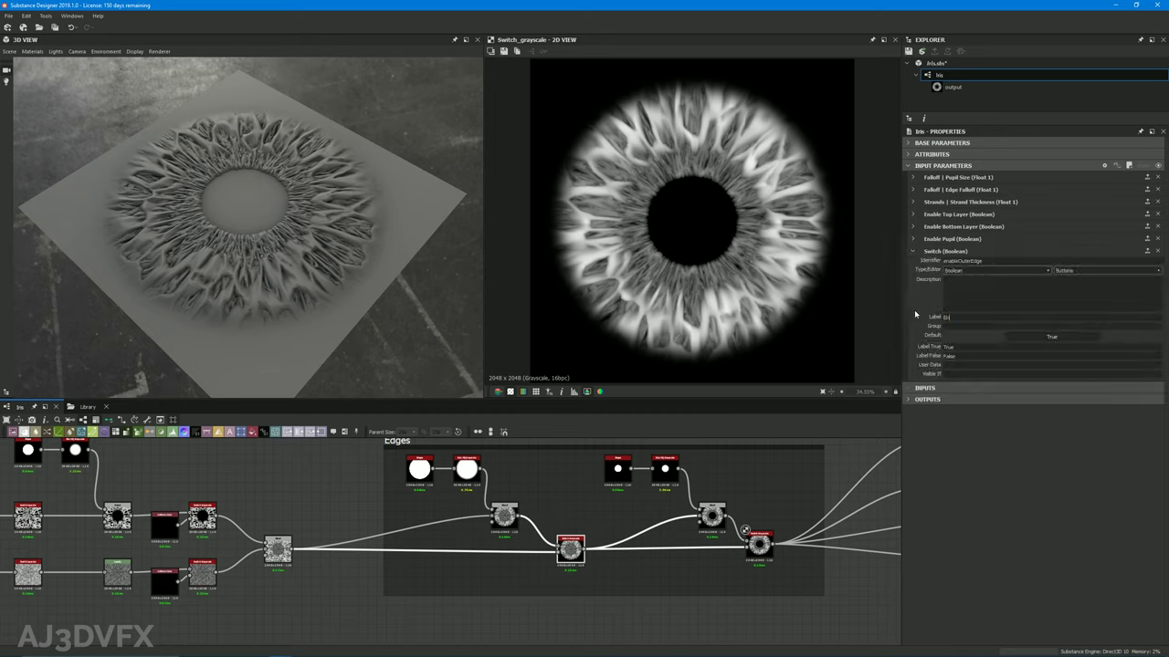
{"action": "type", "text": "able Outer Edge Falloff"}
{"action": "key", "text": "Return"}
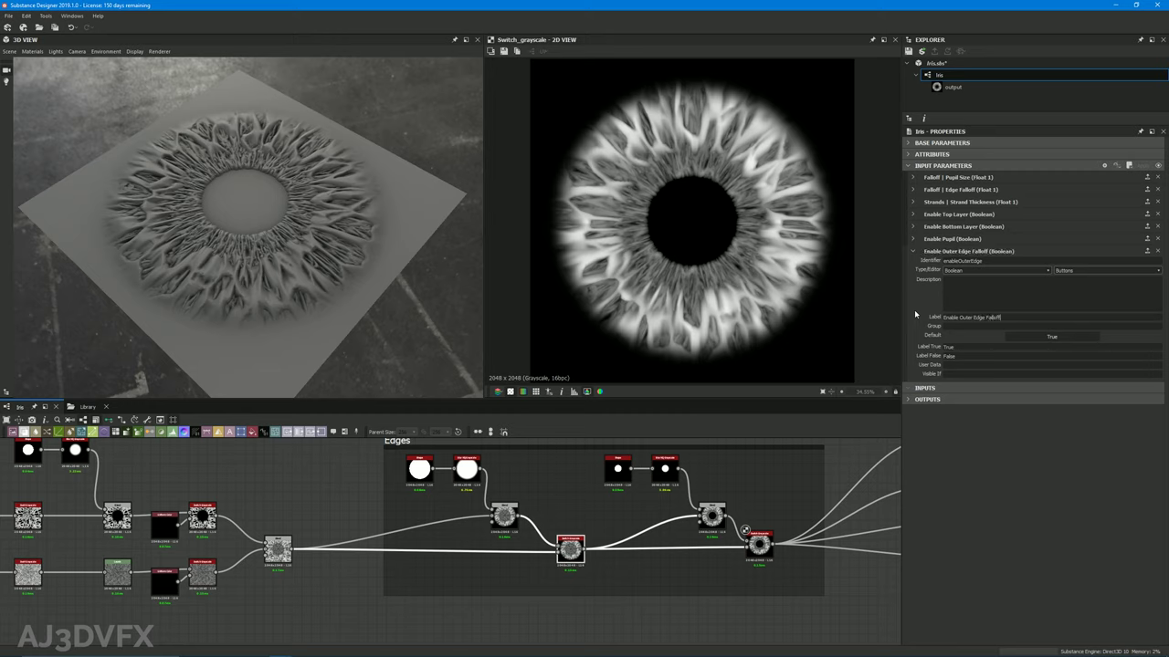
Preview the input parameters and test switching Enable Outer Edge Falloff and Enable Pupil off and back on
{"action": "left_click", "coordinate": [1156, 167]}
{"action": "left_click", "coordinate": [1012, 303]}
{"action": "left_click", "coordinate": [1015, 278]}
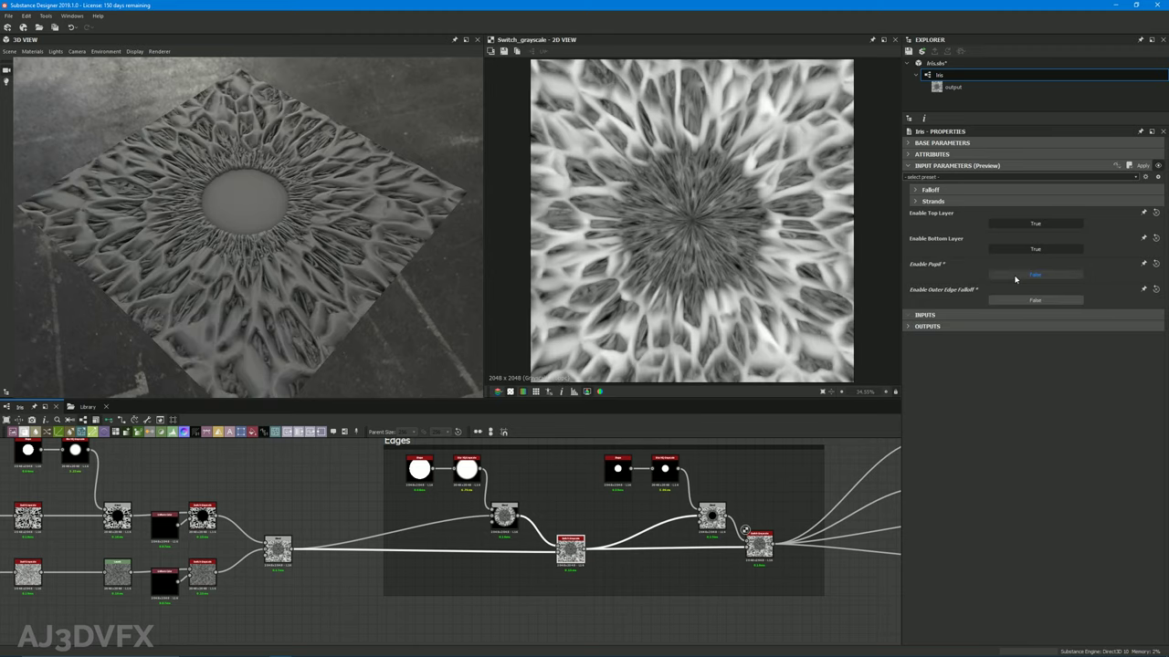
{"action": "left_click", "coordinate": [1014, 277]}
{"action": "left_click", "coordinate": [1022, 302]}
{"action": "left_click", "coordinate": [1022, 300]}
{"action": "left_click", "coordinate": [1022, 300]}
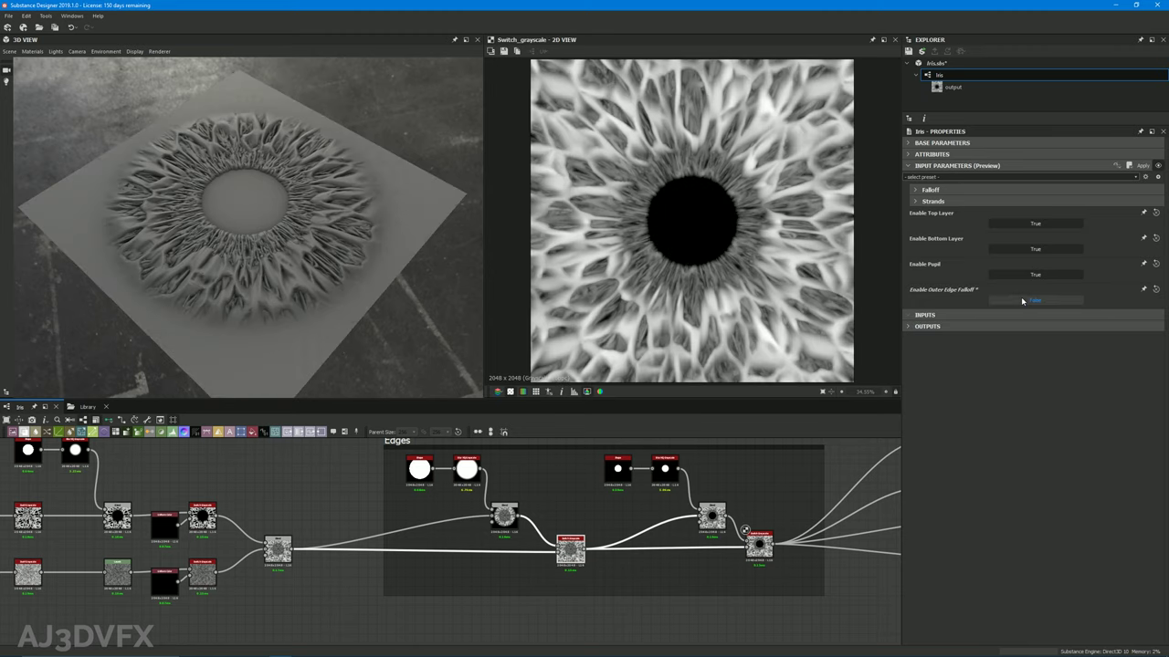
{"action": "left_click", "coordinate": [1021, 301]}
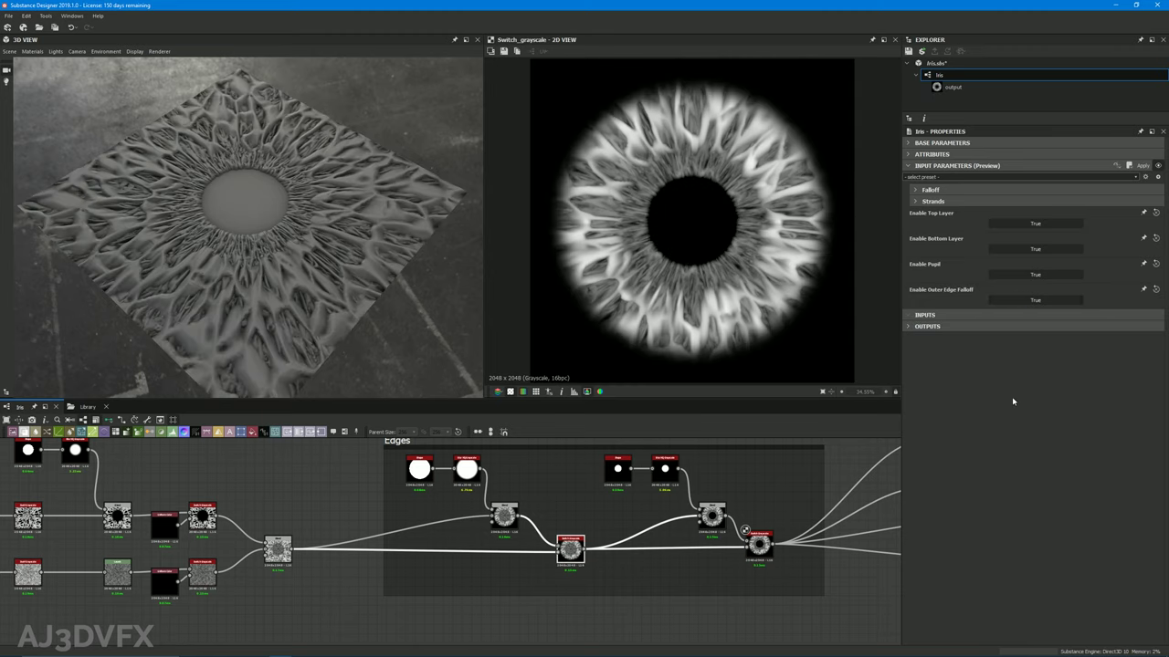
Preview the iris with pupil and outer falloff disabled, alternately disabling the top and bottom layers, and restore all four toggles to True
{"action": "left_click", "coordinate": [1039, 274]}
{"action": "left_click", "coordinate": [1037, 298]}
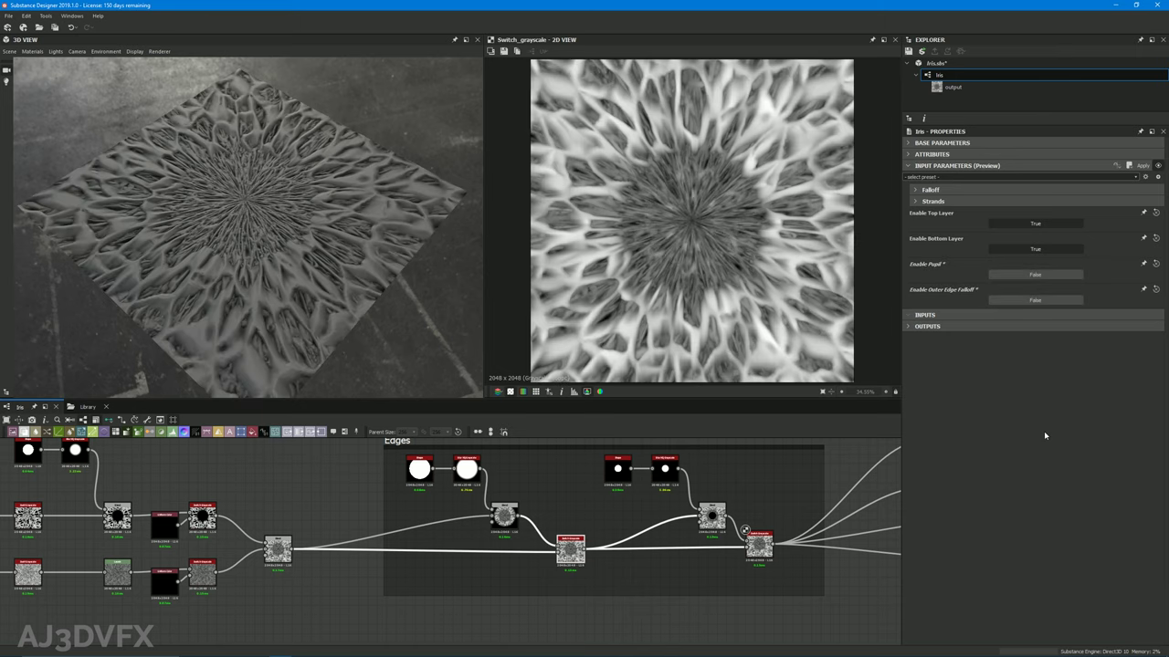
{"action": "left_click", "coordinate": [1028, 224]}
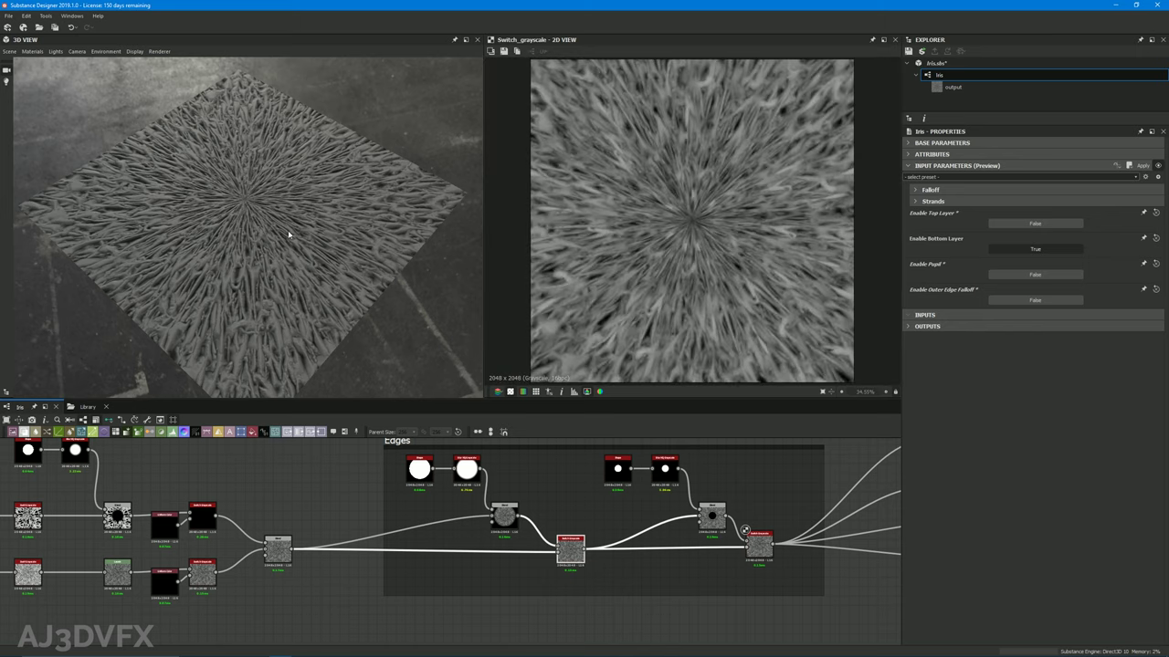
{"action": "left_click", "coordinate": [1033, 224]}
{"action": "left_click", "coordinate": [1028, 250]}
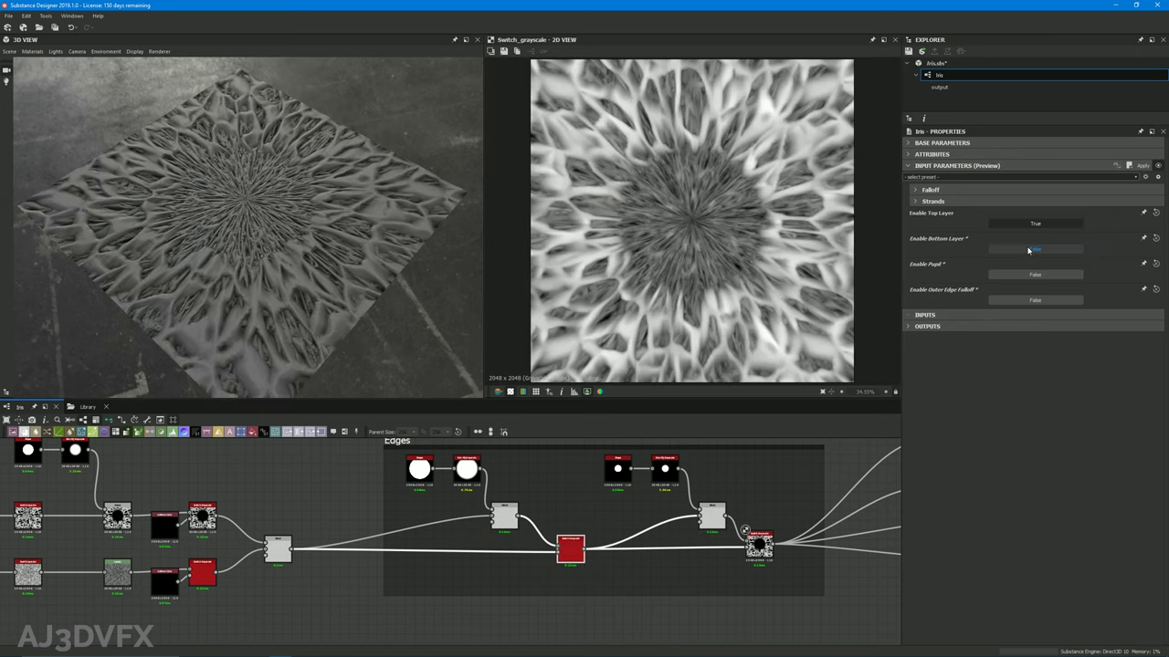
{"action": "left_click_drag", "start_coordinate": [237, 256], "coordinate": [280, 284]}
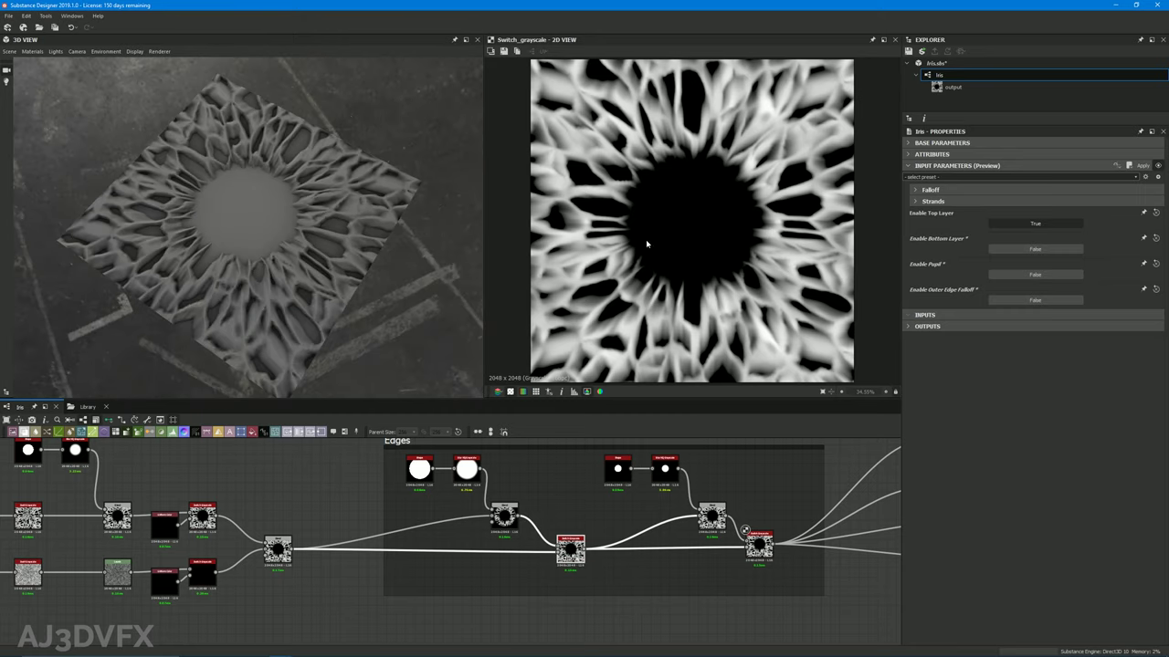
{"action": "left_click", "coordinate": [1035, 249]}
{"action": "left_click", "coordinate": [1035, 275]}
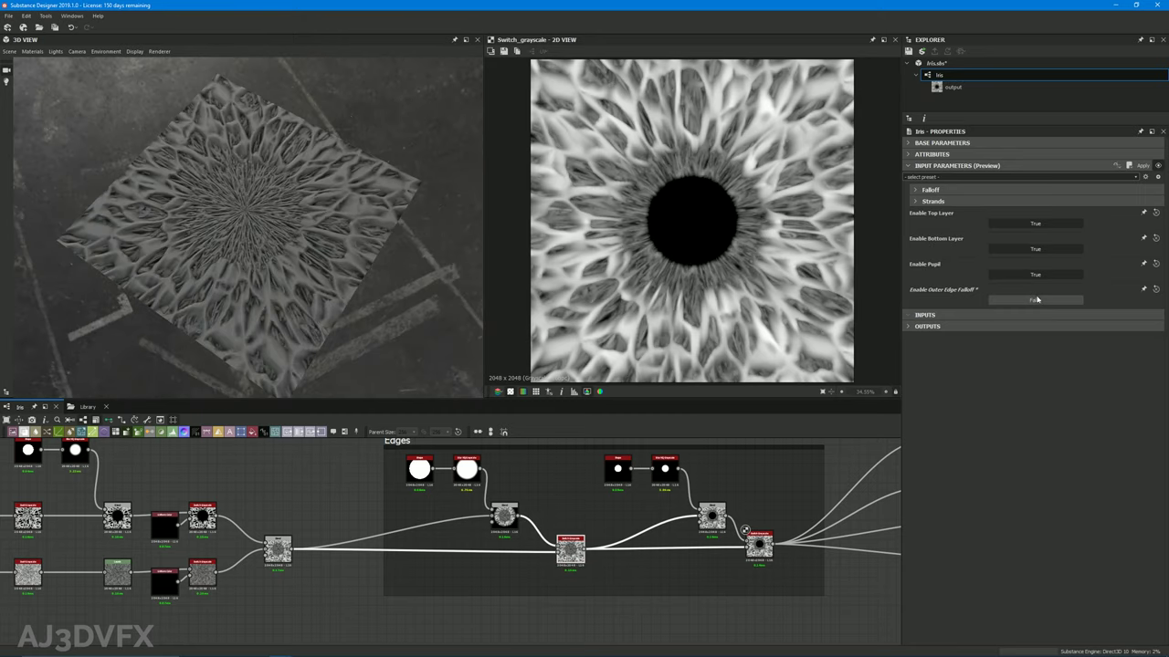
{"action": "left_click", "coordinate": [1036, 301]}
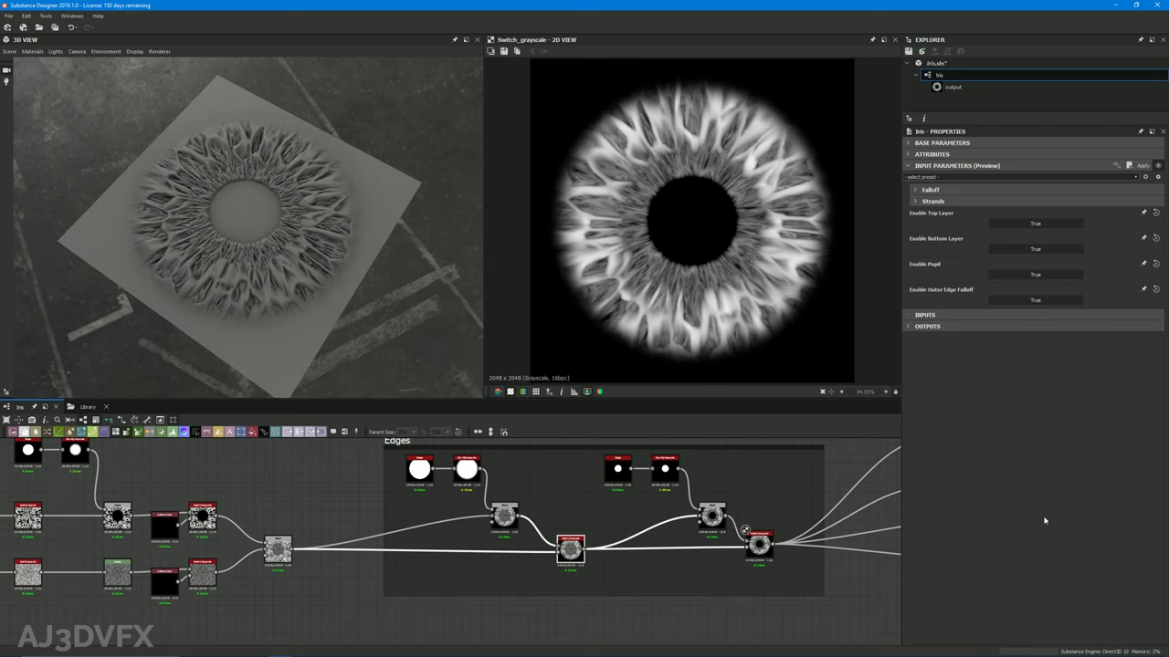
Review the Falloff and Strands parameter groups, leave the preview, and collapse the Enable Outer Edge Falloff definition
{"action": "left_click", "coordinate": [915, 190]}
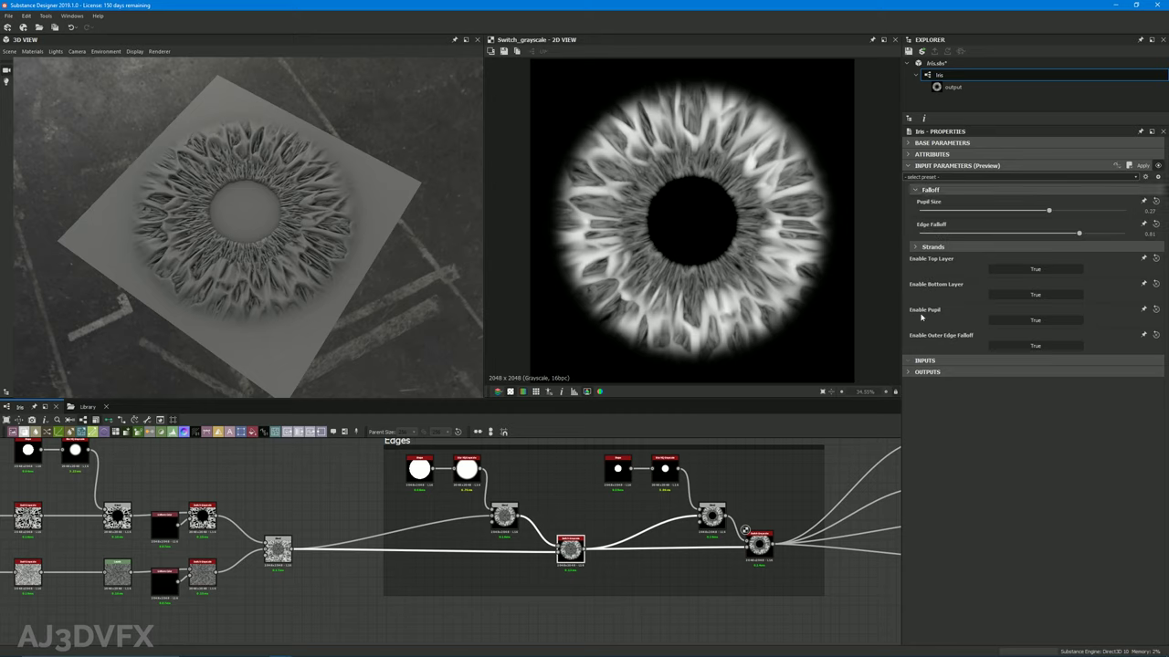
{"action": "left_click", "coordinate": [922, 190]}
{"action": "left_click", "coordinate": [927, 201]}
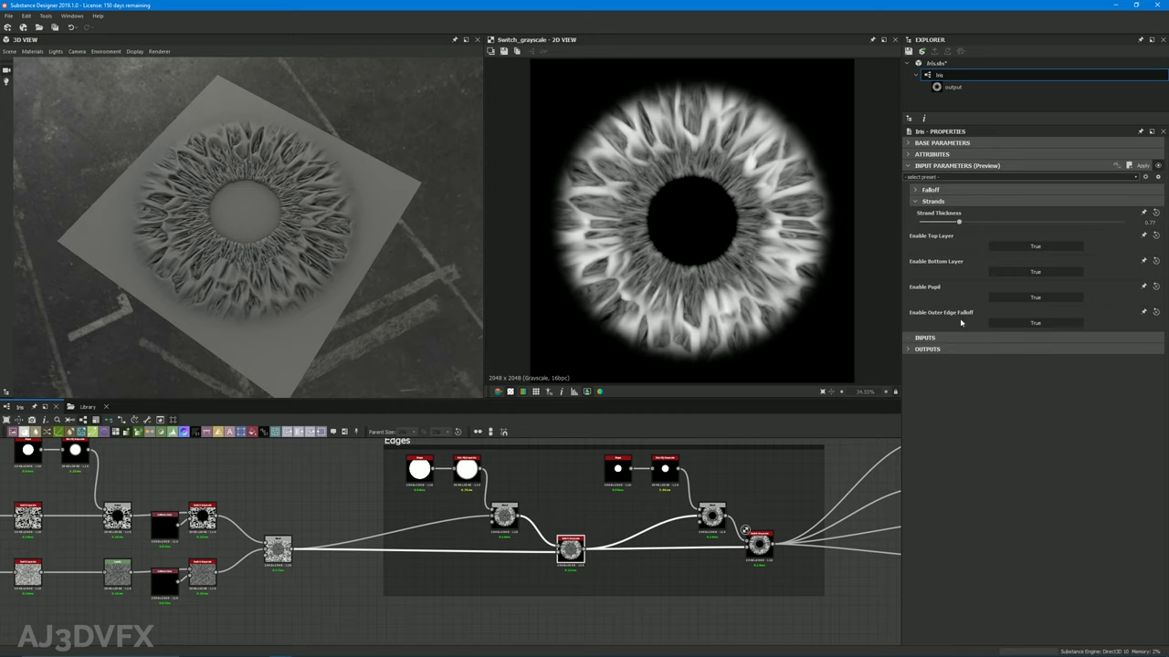
{"action": "left_click", "coordinate": [916, 202]}
{"action": "left_click", "coordinate": [1157, 166]}
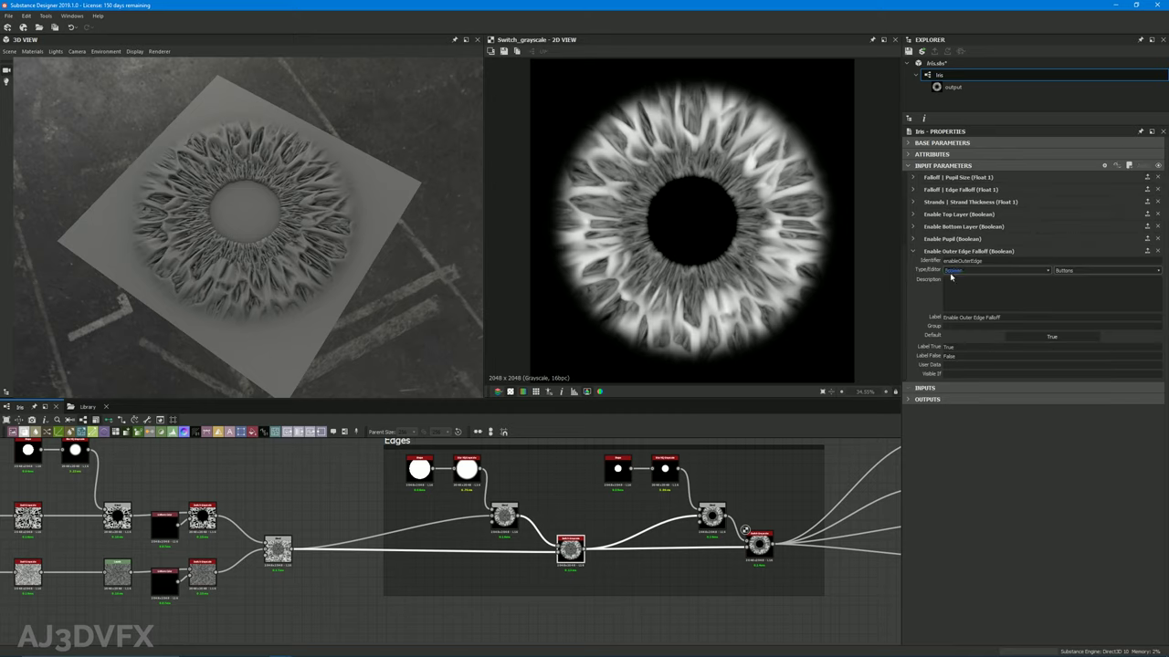
{"action": "left_click", "coordinate": [912, 252]}
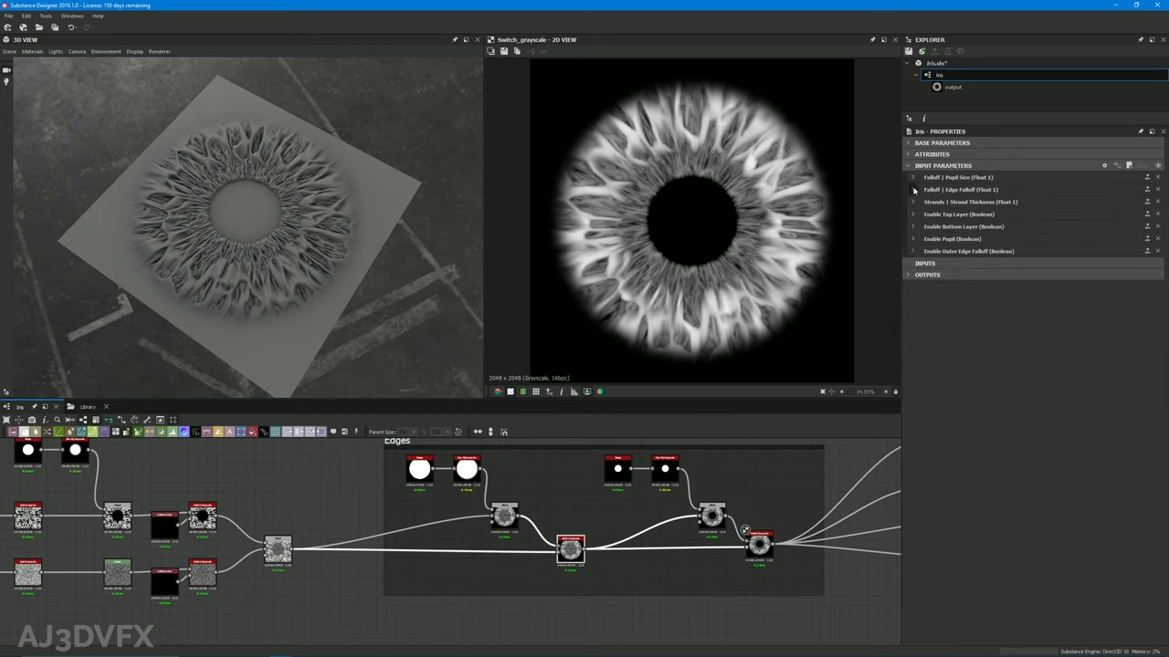
Copy the Falloff group name from Edge Falloff and assign that group to Enable Top Layer and Enable Bottom Layer
{"action": "left_click", "coordinate": [913, 190]}
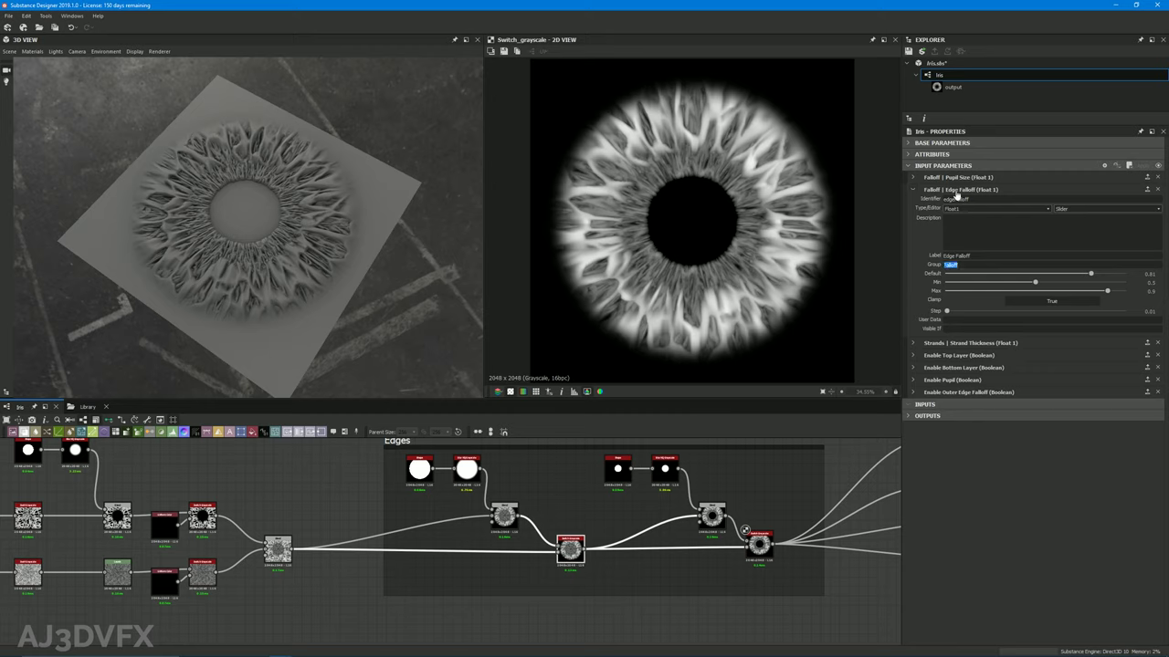
{"action": "left_click", "coordinate": [912, 190]}
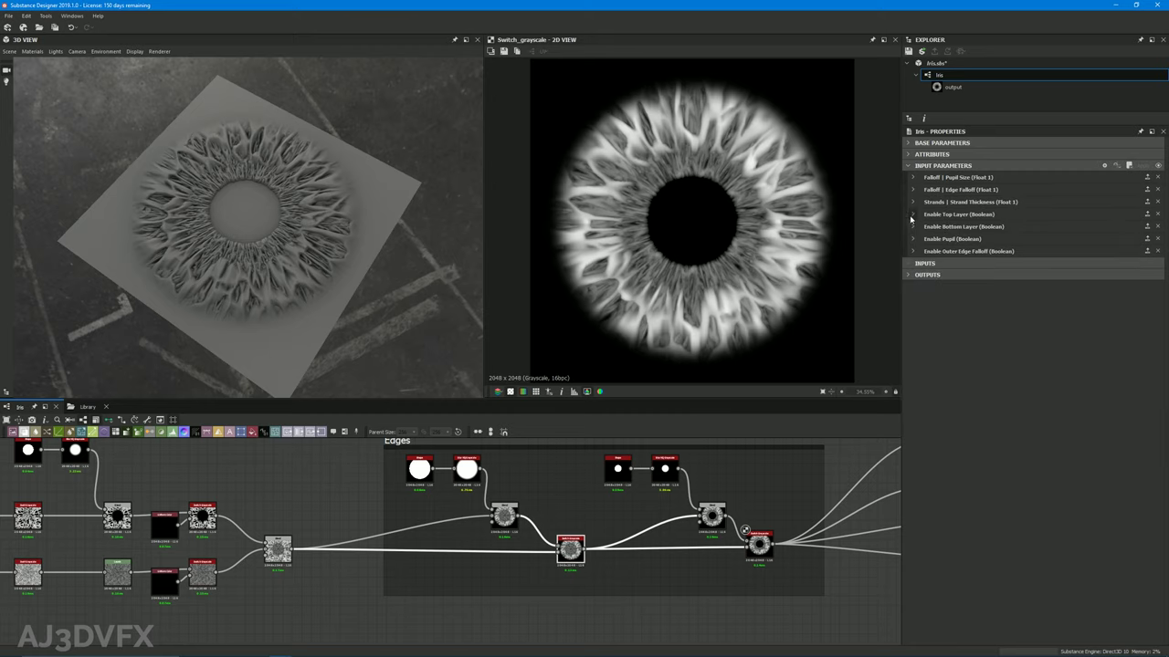
{"action": "left_click", "coordinate": [913, 215]}
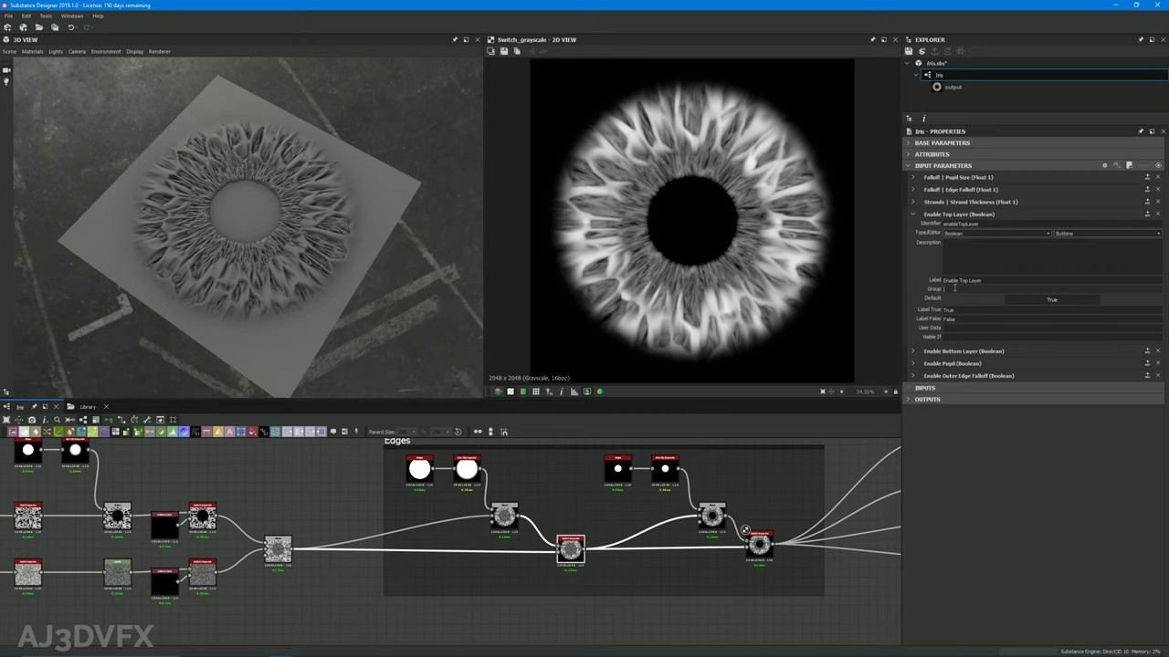
{"action": "type", "text": "Falloff"}
{"action": "left_click", "coordinate": [912, 215]}
{"action": "left_click", "coordinate": [912, 227]}
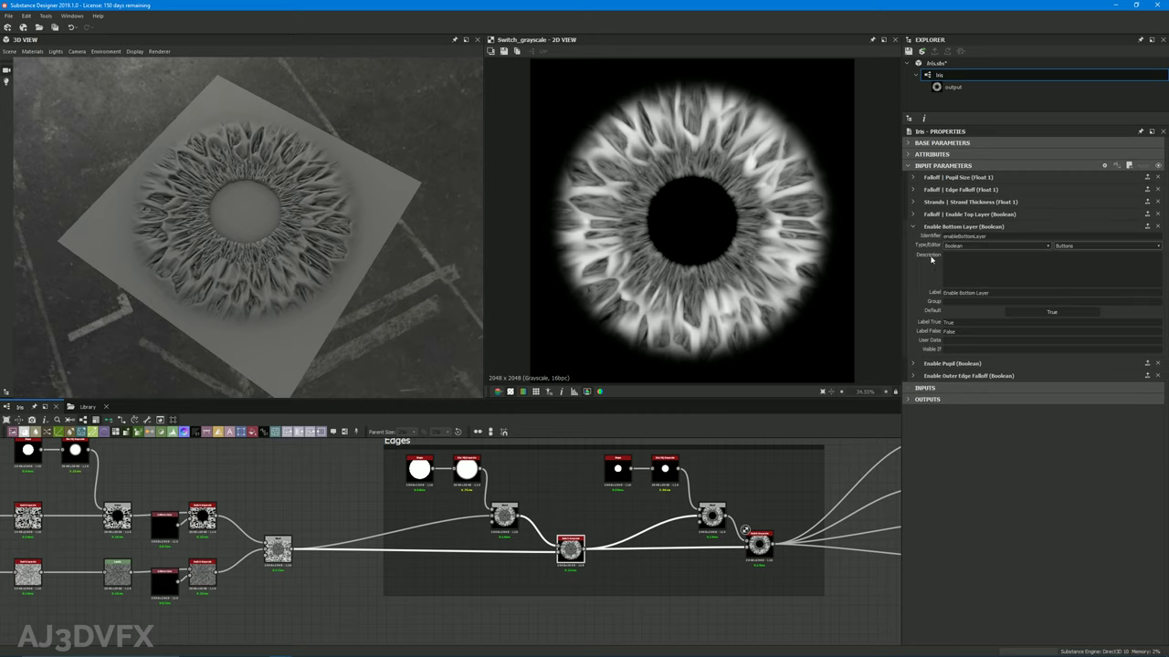
{"action": "left_click", "coordinate": [912, 227]}
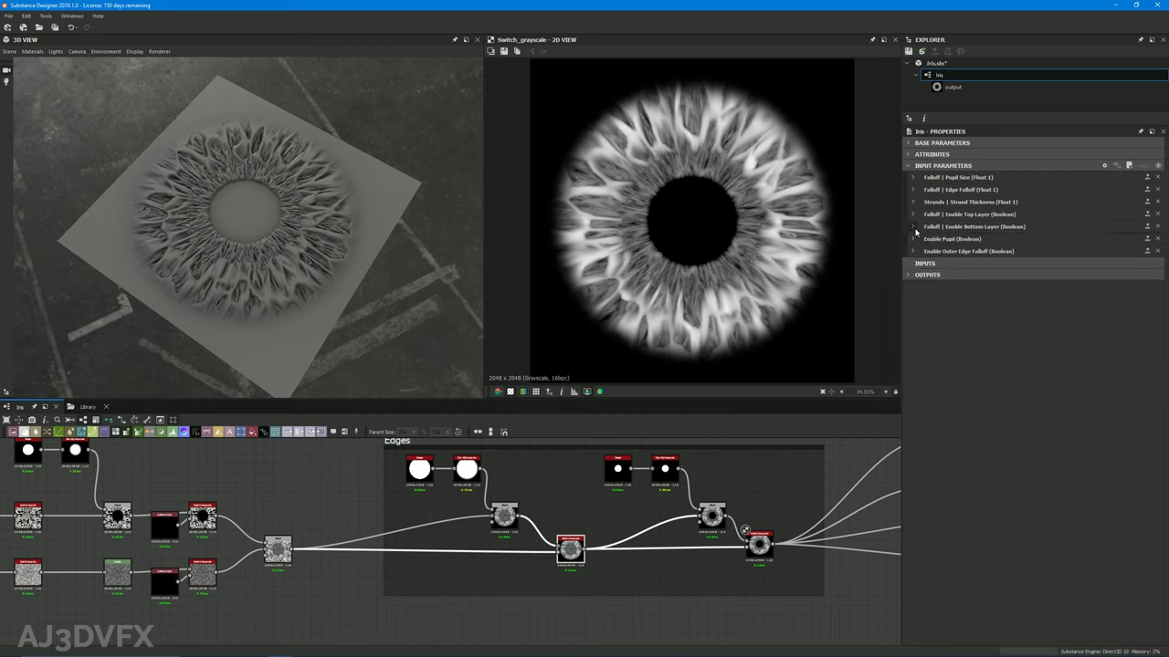
Assign the Enable Pupil and Enable Outer Edge Falloff input parameters to the Falloff group
{"action": "left_click", "coordinate": [912, 238]}
{"action": "type", "text": "Falloff"}
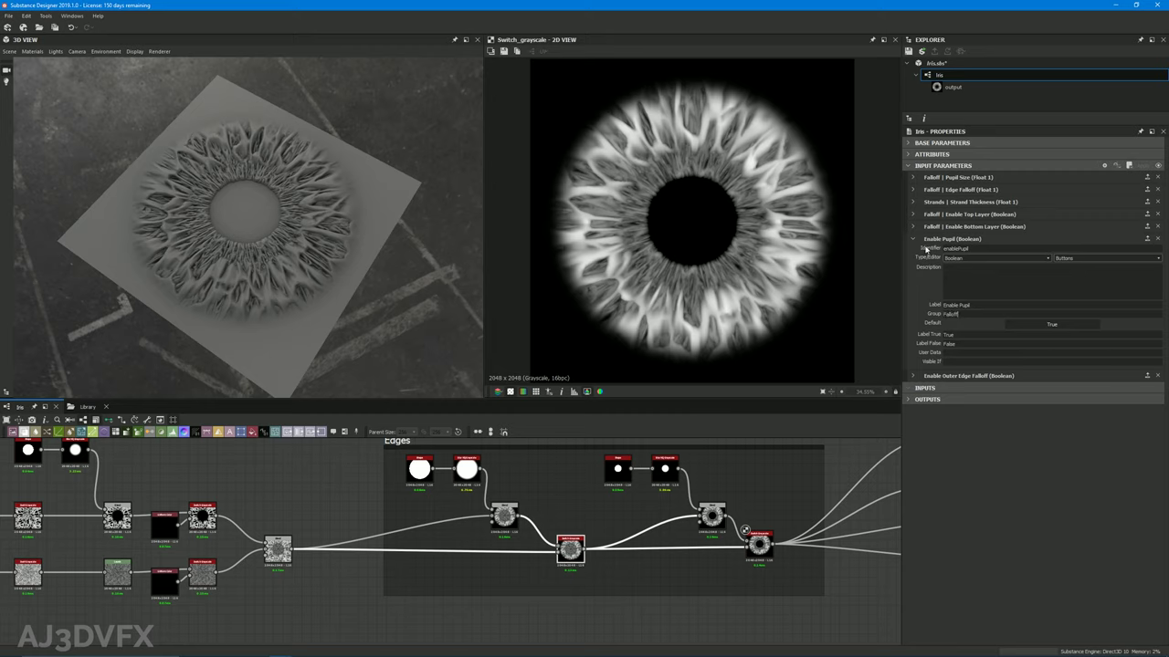
{"action": "left_click", "coordinate": [912, 238]}
{"action": "left_click", "coordinate": [912, 251]}
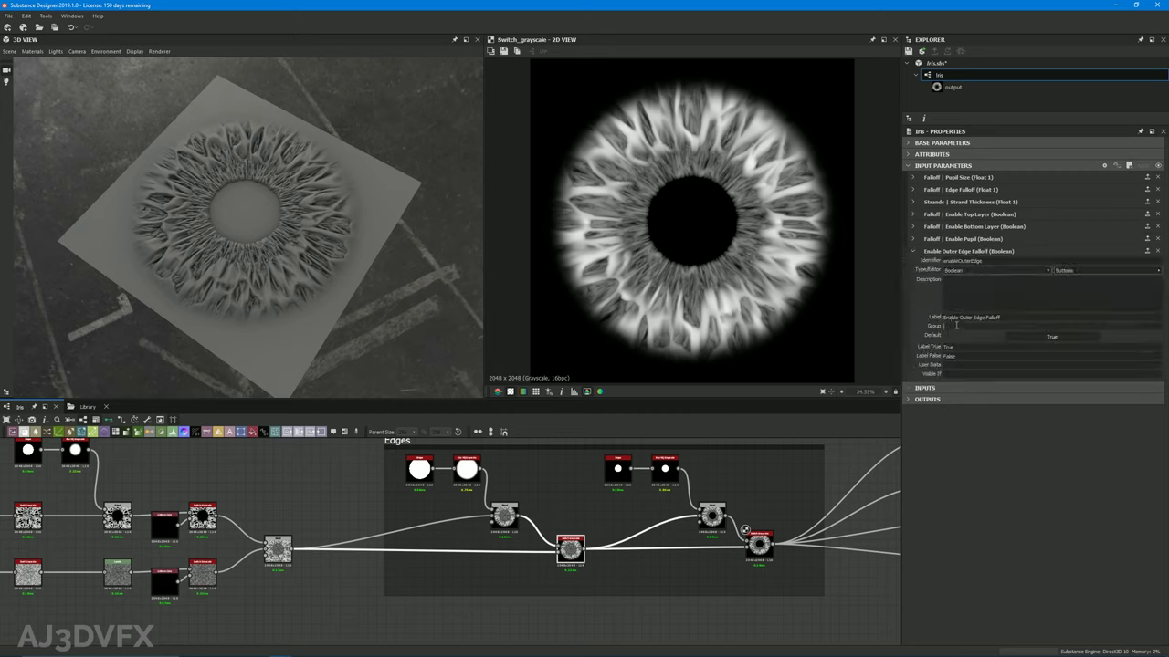
{"action": "left_click", "coordinate": [1014, 463]}
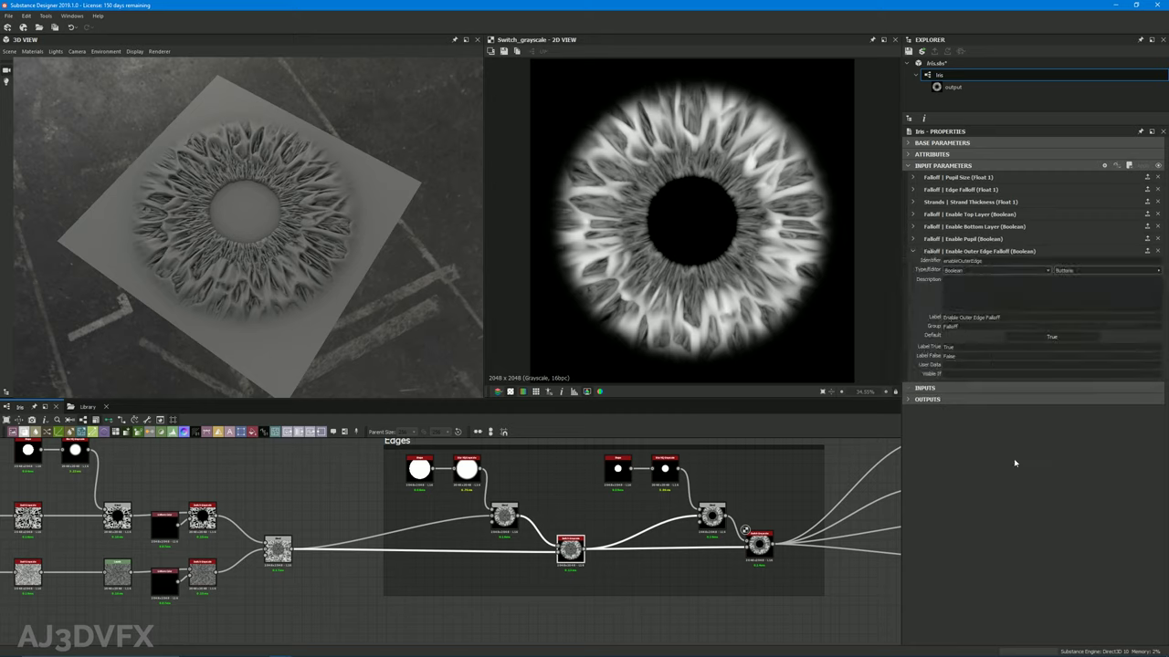
{"action": "left_click", "coordinate": [911, 252]}
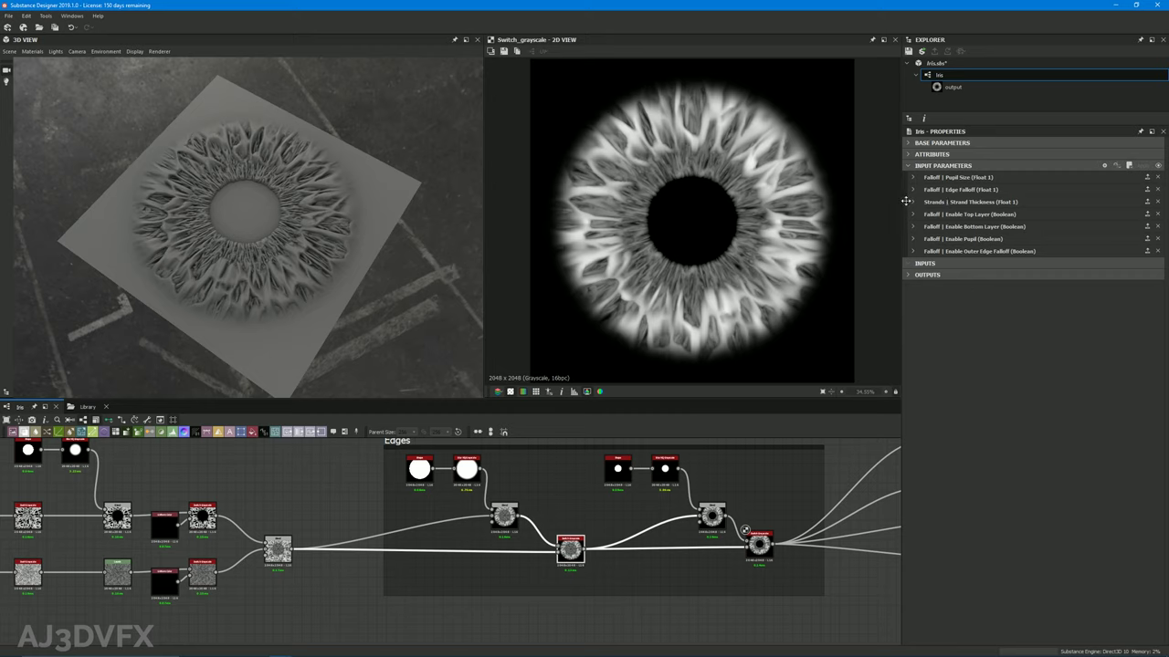
Move Strand Thickness to the end of the input parameter list and preview the resulting order
{"action": "left_click_drag", "start_coordinate": [906, 201], "coordinate": [909, 254]}
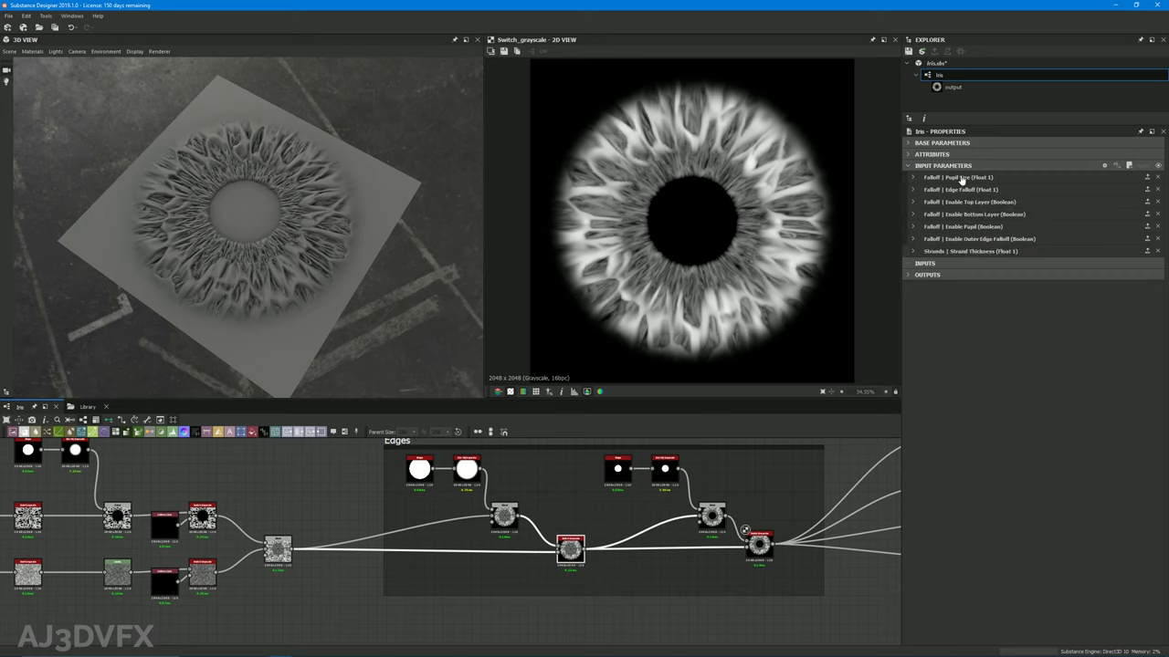
{"action": "left_click", "coordinate": [1157, 168]}
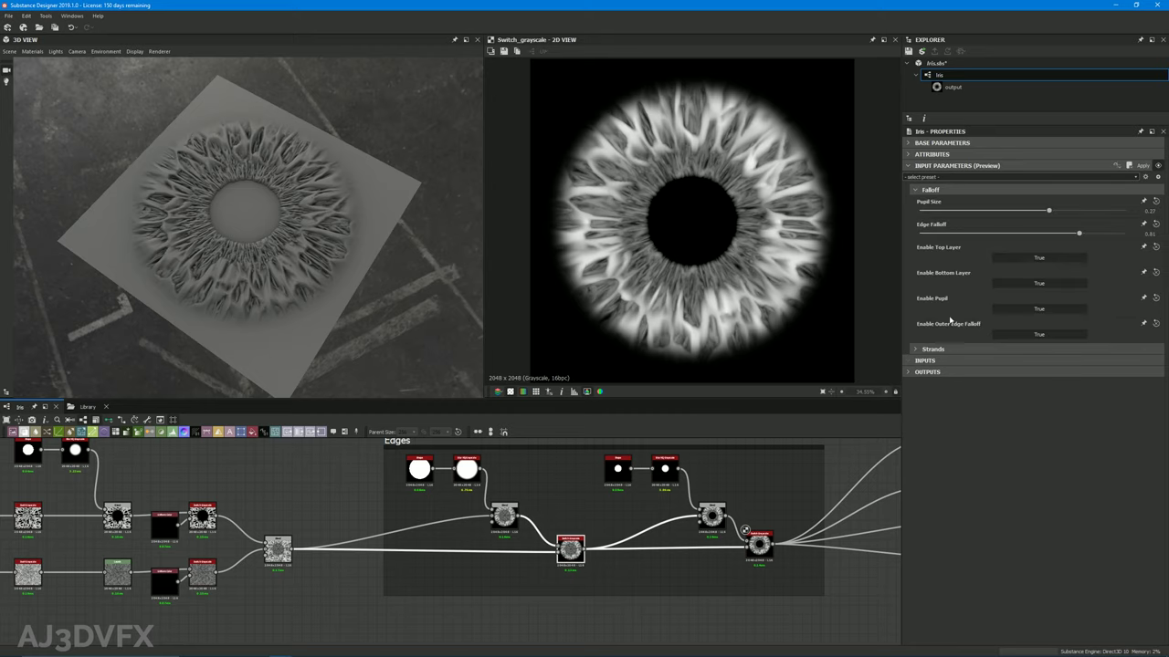
{"action": "left_click", "coordinate": [1157, 166]}
Reorder the input parameters so Edge Falloff and Pupil Size sit below the four enable toggles, just above Strand Thickness
{"action": "left_click", "coordinate": [913, 179]}
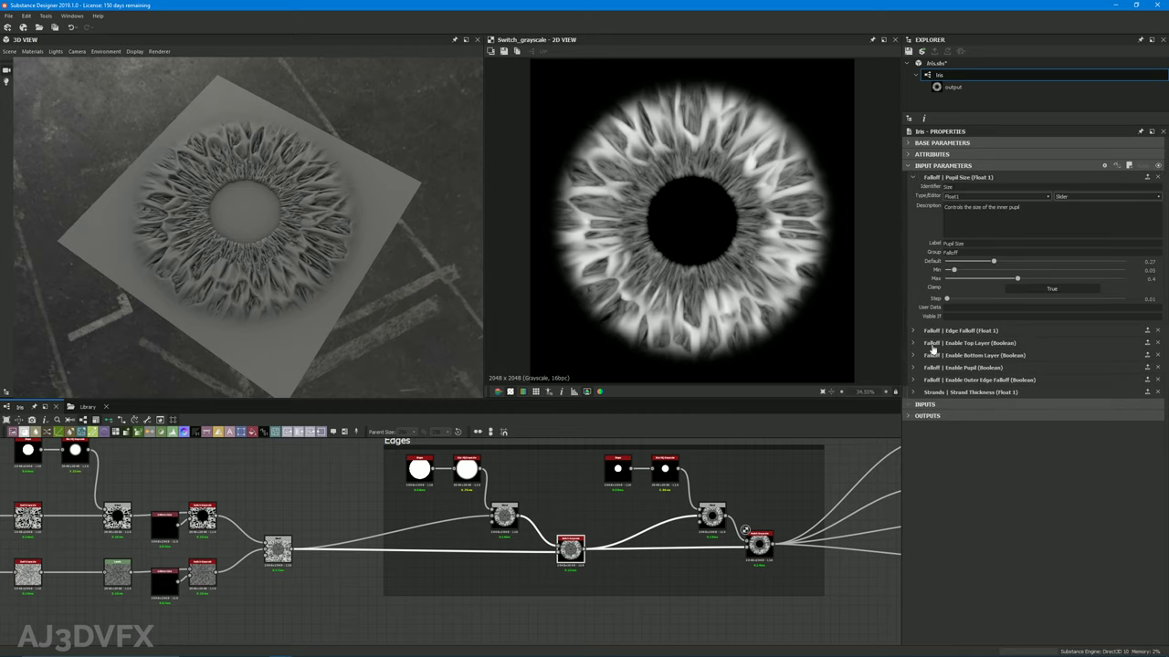
{"action": "left_click", "coordinate": [913, 179]}
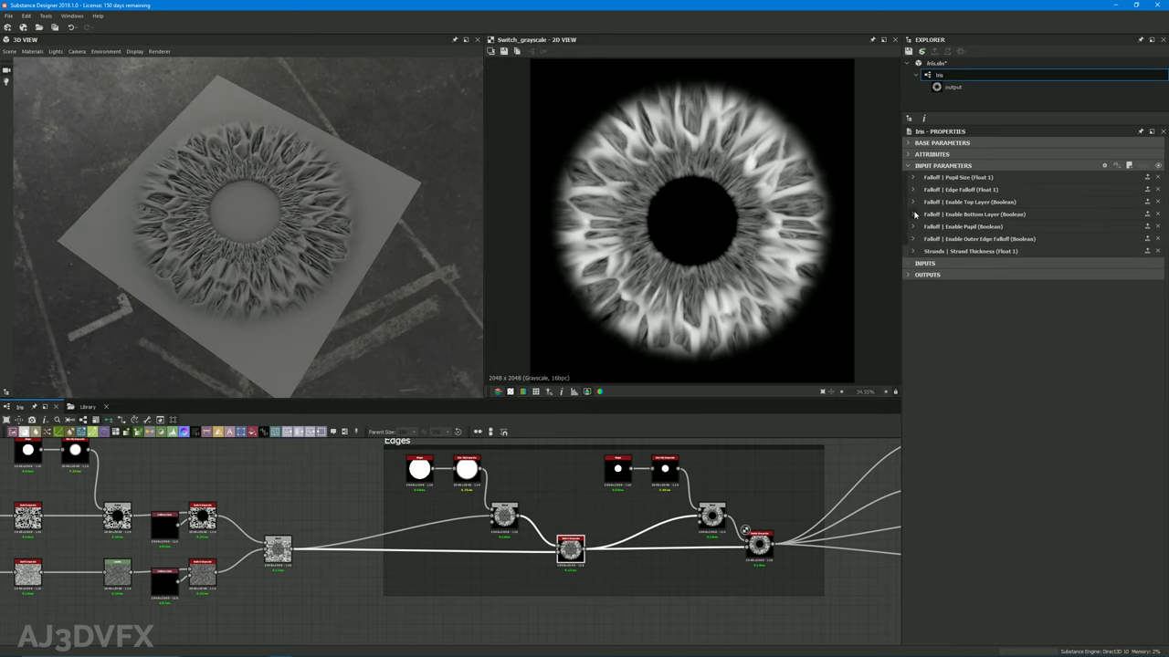
{"action": "left_click_drag", "start_coordinate": [907, 178], "coordinate": [910, 243]}
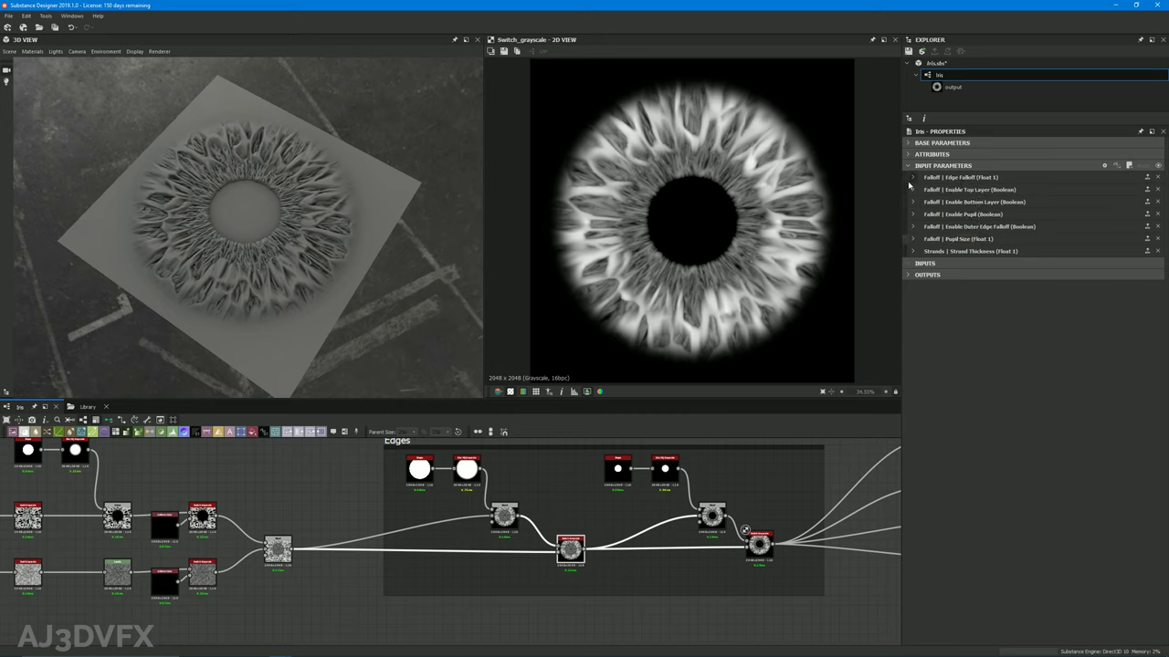
{"action": "left_click_drag", "start_coordinate": [905, 176], "coordinate": [907, 230]}
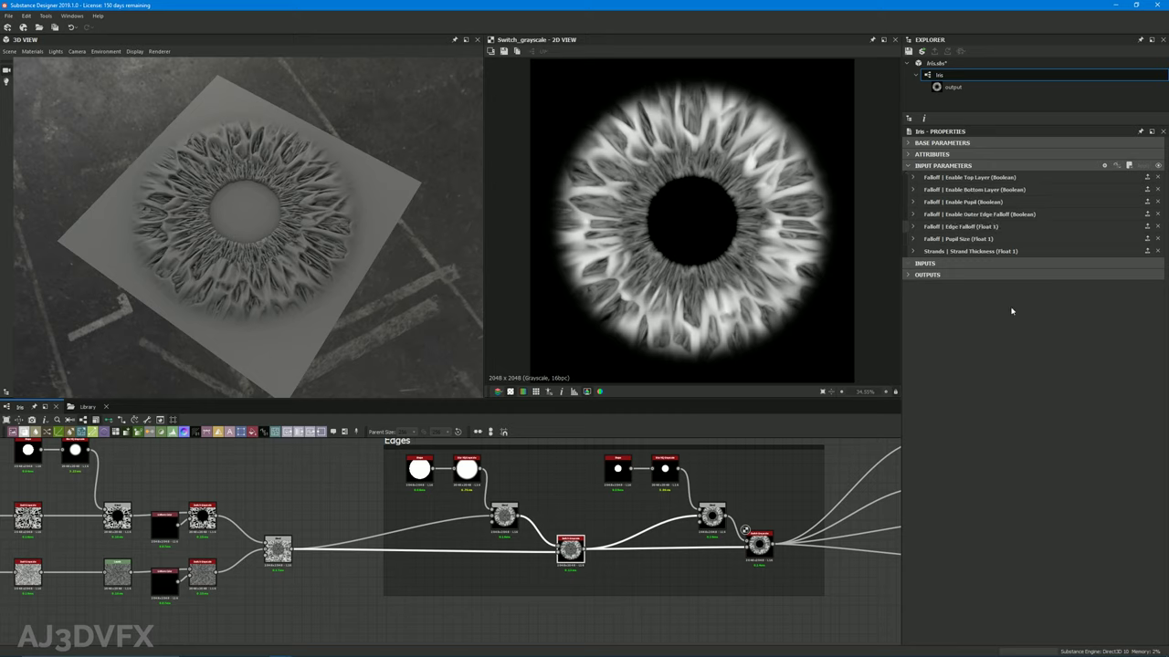
Preview the input parameters, test the Enable Top Layer, Enable Bottom Layer and Enable Pupil toggles, and restore them to True
{"action": "left_click", "coordinate": [1158, 165]}
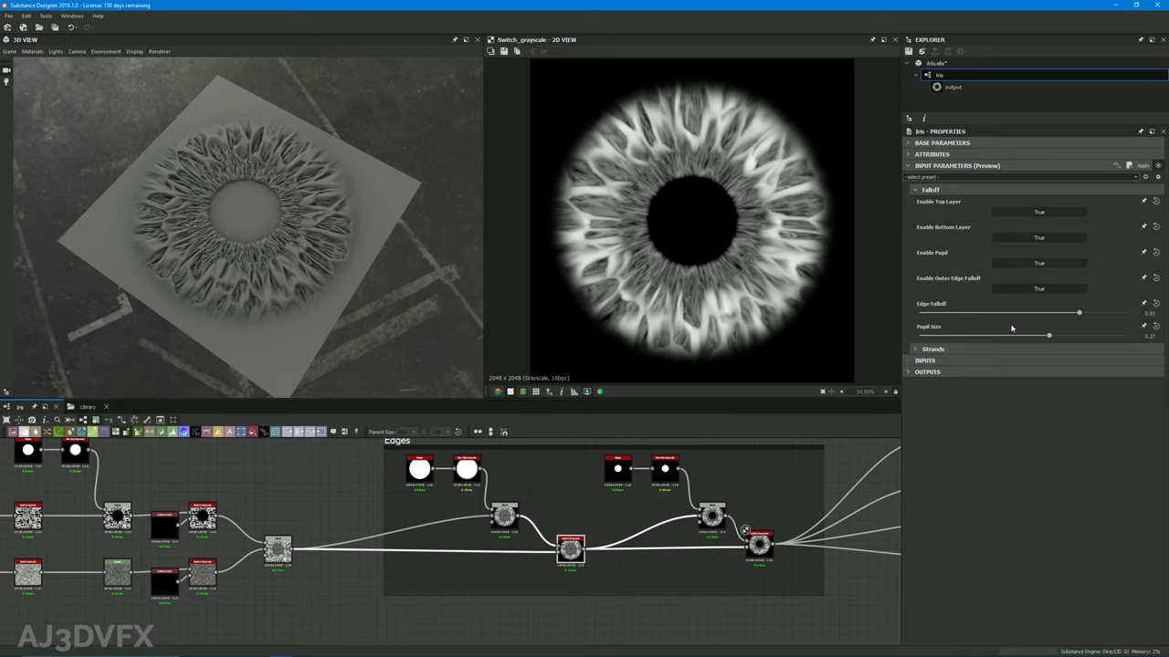
{"action": "left_click", "coordinate": [1039, 212]}
{"action": "left_click", "coordinate": [1039, 238]}
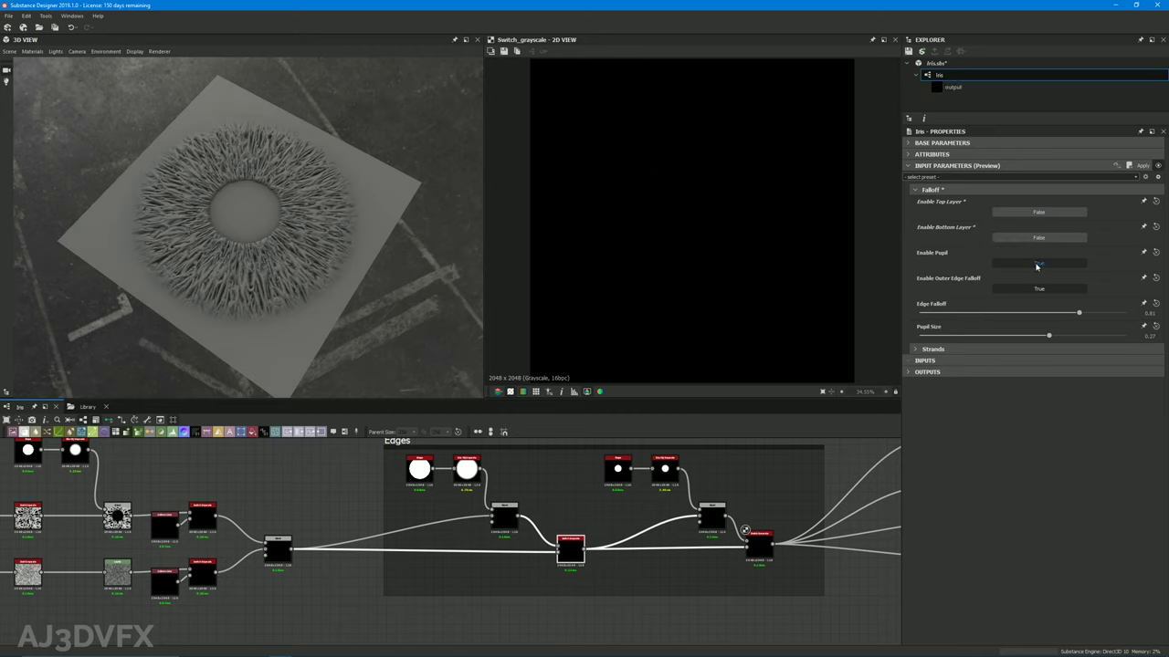
{"action": "left_click", "coordinate": [1039, 263]}
{"action": "left_click", "coordinate": [1039, 263]}
{"action": "left_click", "coordinate": [1039, 237]}
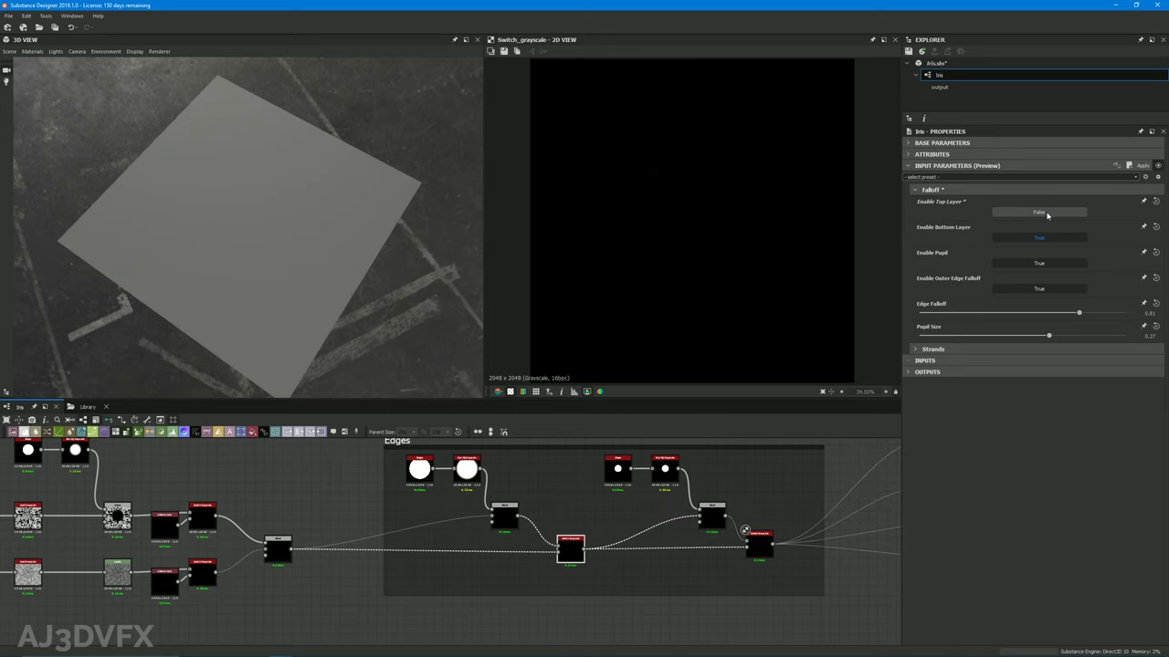
{"action": "left_click", "coordinate": [1041, 212]}
{"action": "left_click", "coordinate": [1047, 215]}
{"action": "left_click", "coordinate": [1046, 216]}
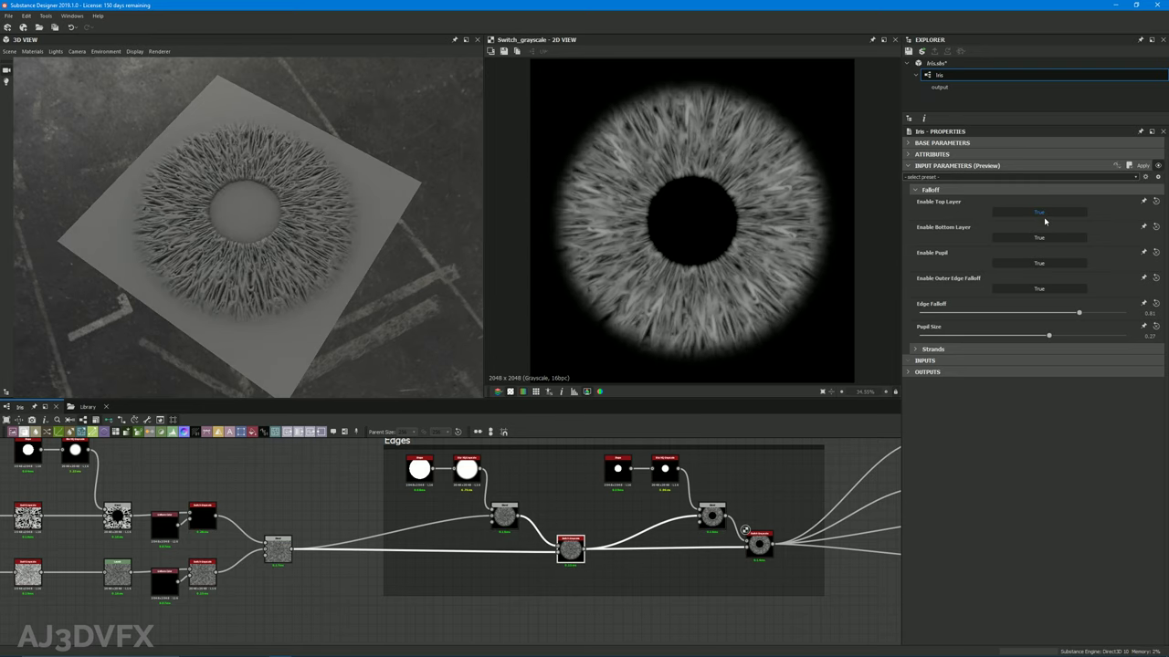
Test switching Enable Bottom Layer off and back on, and leave the parameter preview
{"action": "left_click", "coordinate": [1038, 239]}
{"action": "left_click", "coordinate": [1037, 242]}
{"action": "left_click", "coordinate": [1037, 242]}
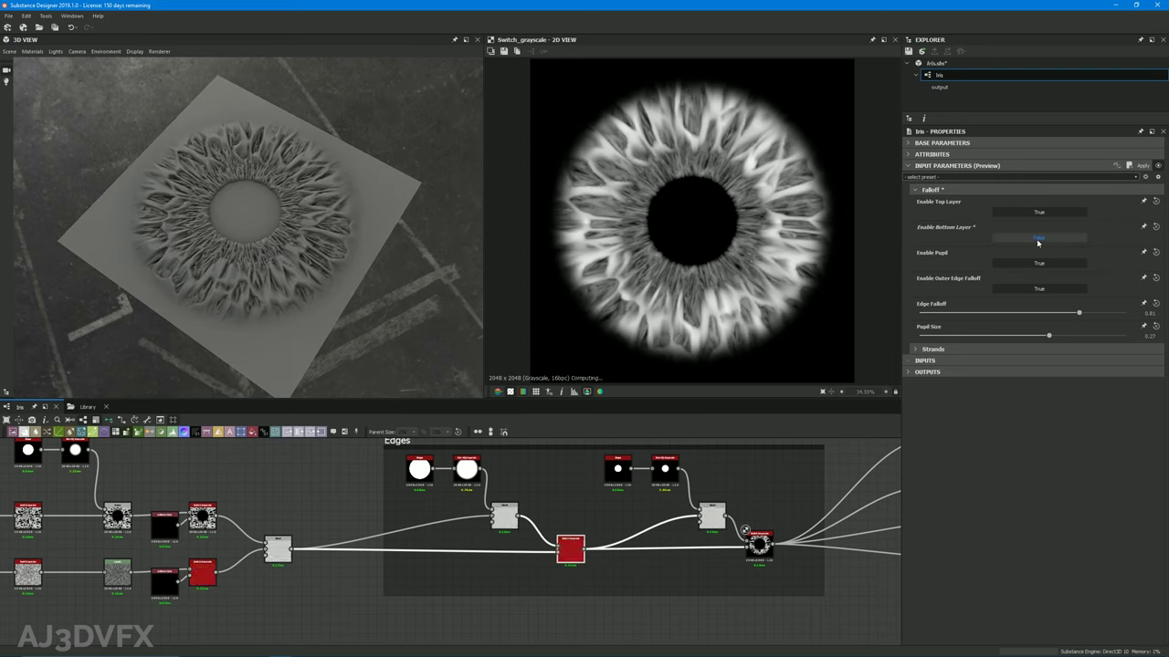
{"action": "left_click", "coordinate": [1038, 242]}
{"action": "left_click", "coordinate": [1157, 166]}
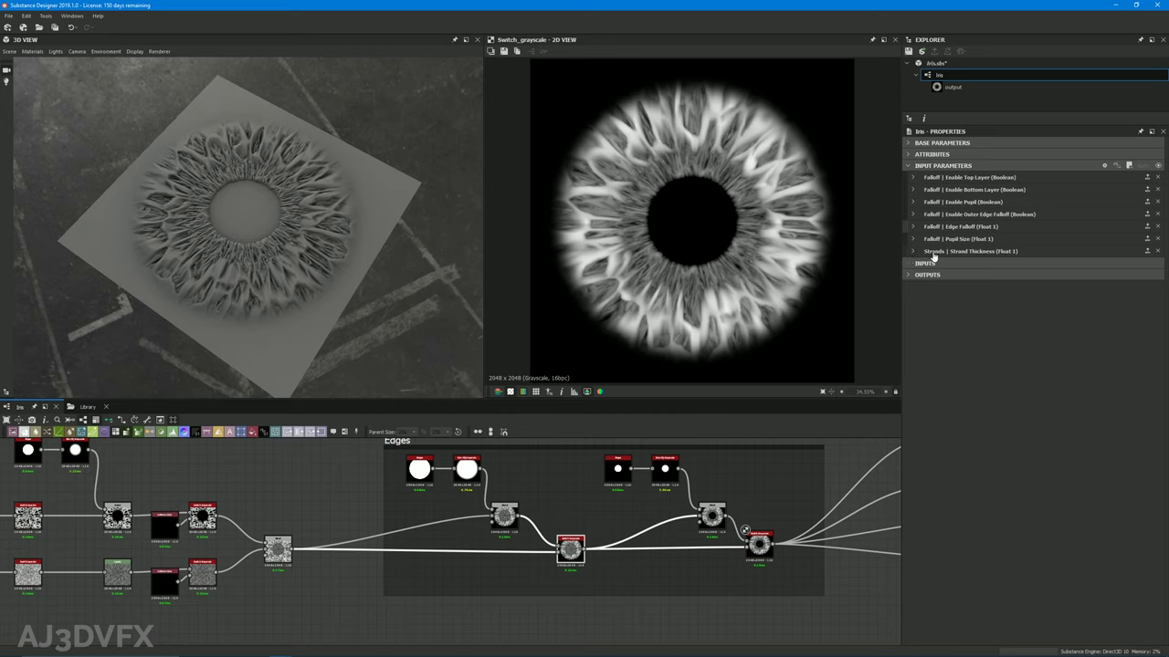
Collapse the input parameters and look over the node graph from the framed pattern nodes to the swirl and switch nodes
{"action": "left_click", "coordinate": [929, 253]}
{"action": "left_click", "coordinate": [911, 251]}
{"action": "middle_click_drag", "start_coordinate": [275, 245], "coordinate": [285, 254]}
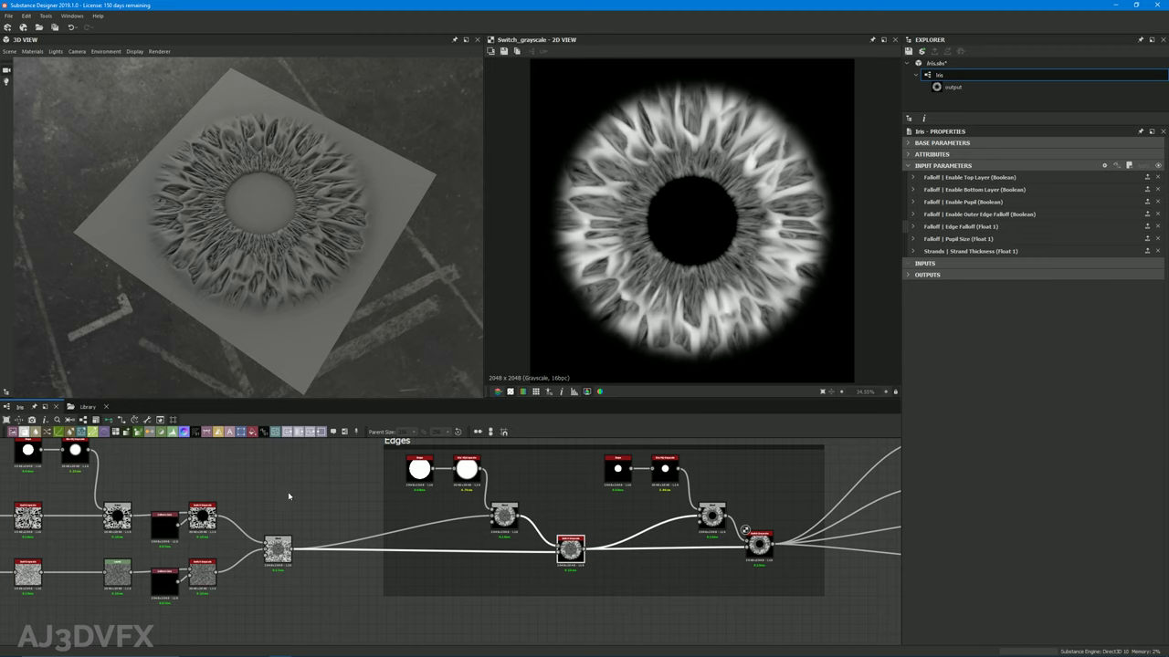
{"action": "middle_click_drag", "start_coordinate": [257, 493], "coordinate": [422, 513]}
{"action": "scroll", "coordinate": [410, 483], "scroll_direction": "down", "scroll_amount": 2}
{"action": "middle_click_drag", "start_coordinate": [361, 482], "coordinate": [545, 490]}
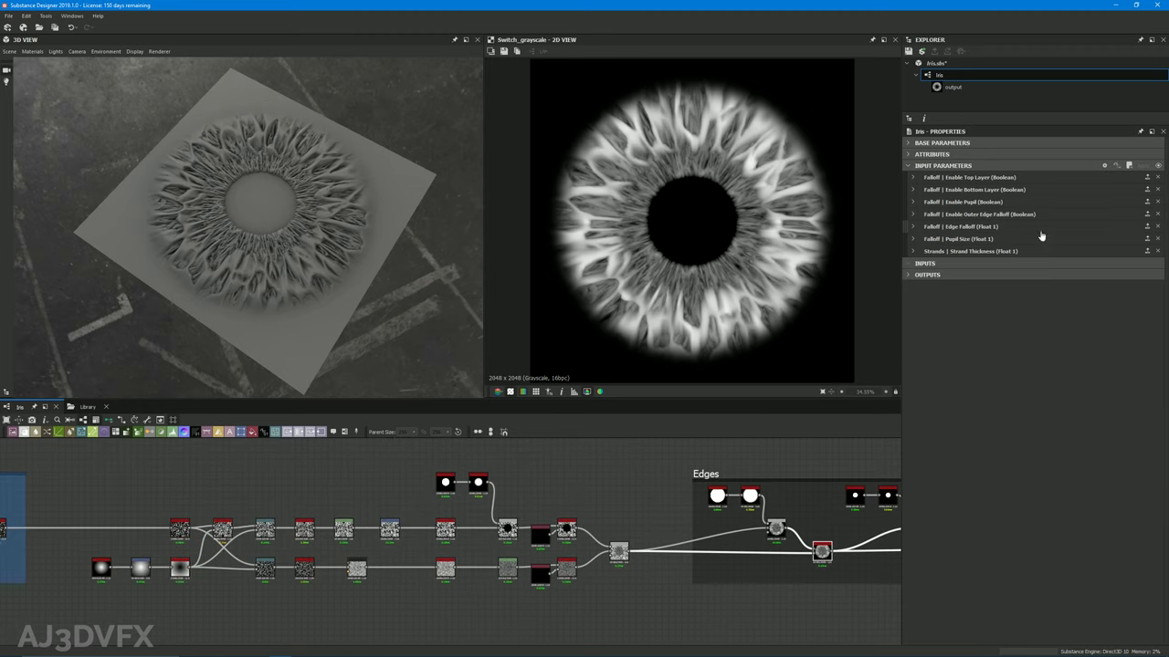
{"action": "left_click", "coordinate": [909, 166]}
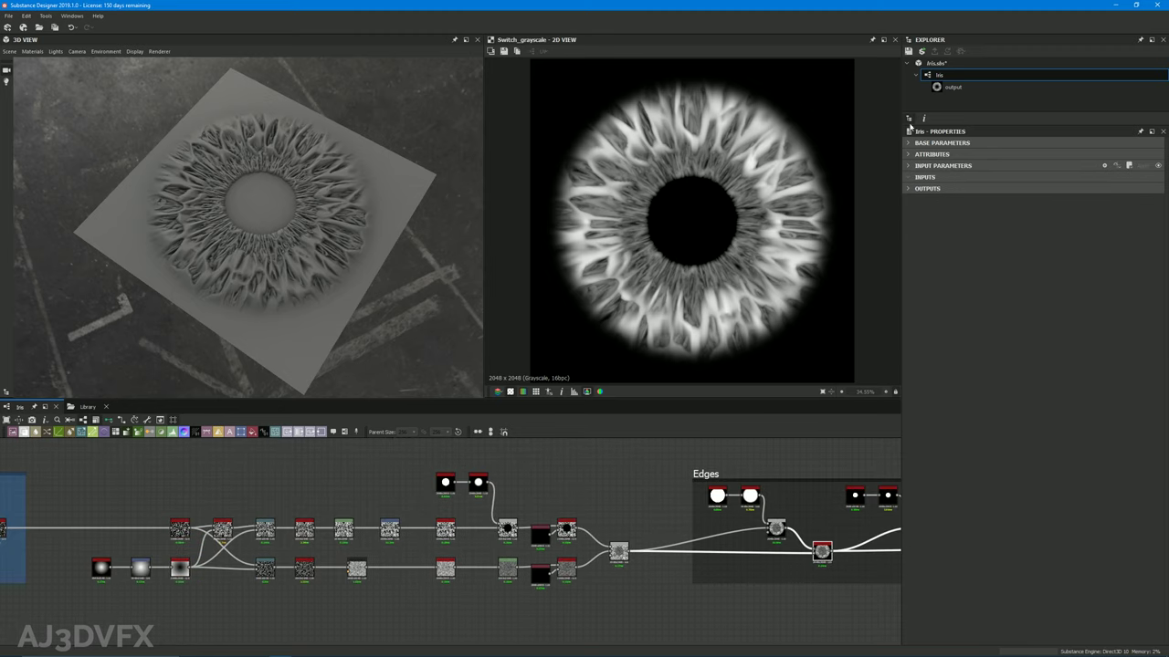
{"action": "middle_click_drag", "start_coordinate": [235, 512], "coordinate": [371, 501]}
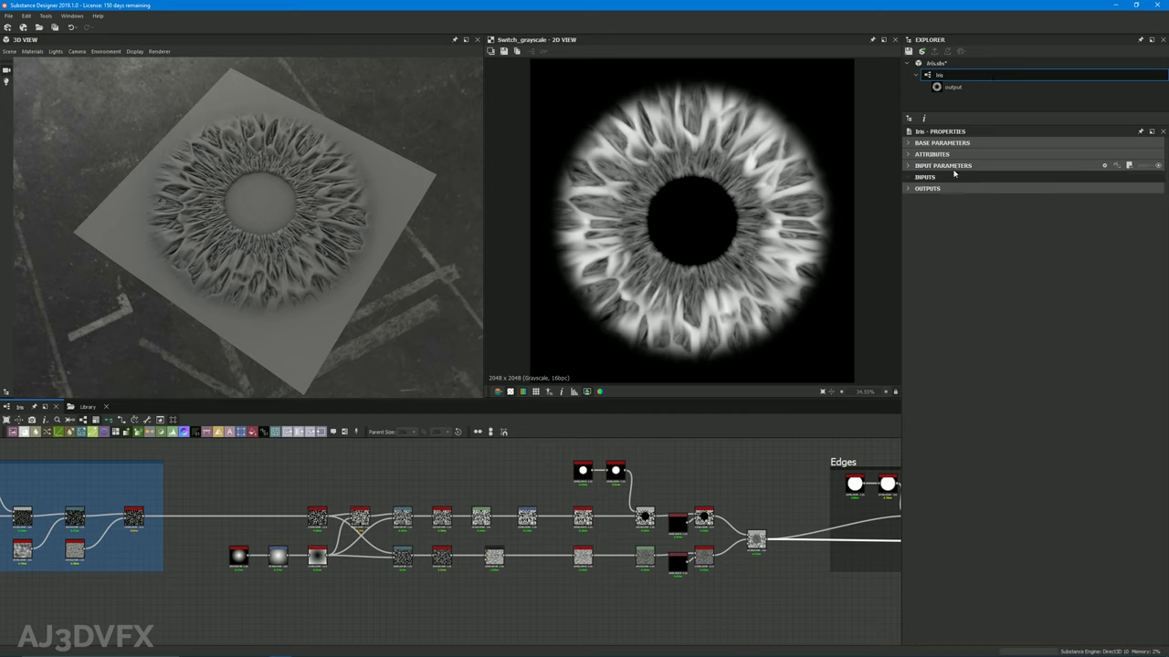
{"action": "middle_click_drag", "start_coordinate": [259, 487], "coordinate": [674, 465]}
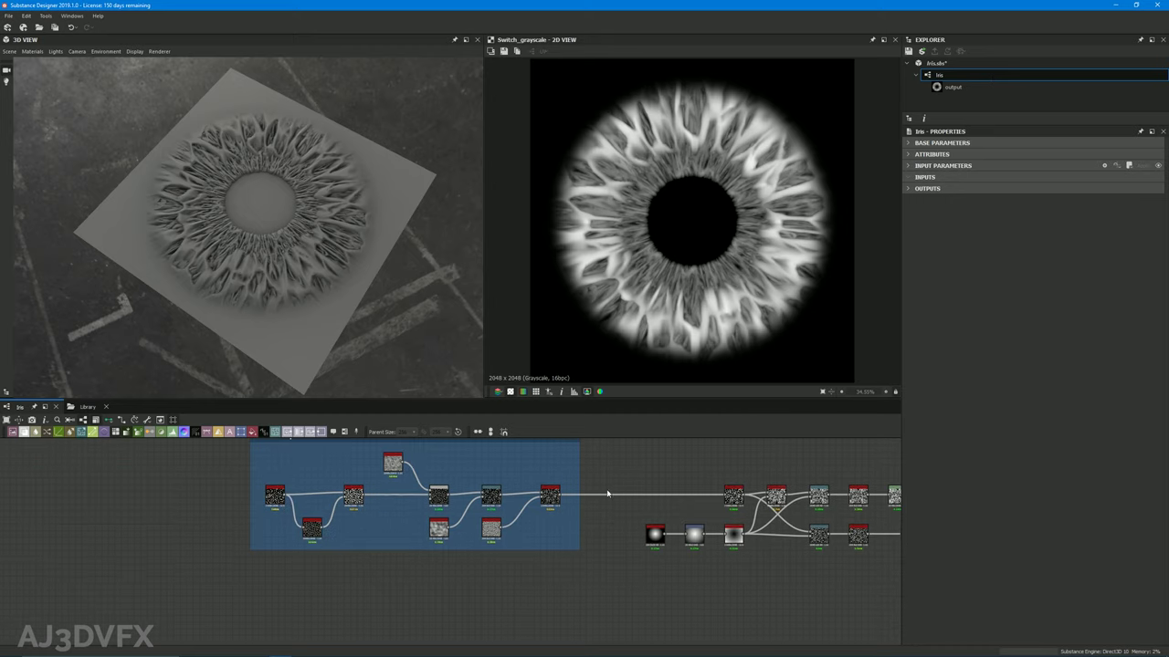
{"action": "middle_click_drag", "start_coordinate": [413, 587], "coordinate": [433, 603]}
{"action": "middle_click_drag", "start_coordinate": [565, 632], "coordinate": [81, 634]}
{"action": "scroll", "coordinate": [479, 587], "scroll_direction": "up", "scroll_amount": 3}
{"action": "middle_click_drag", "start_coordinate": [530, 566], "coordinate": [477, 599]}
{"action": "scroll", "coordinate": [478, 548], "scroll_direction": "up", "scroll_amount": 1}
{"action": "middle_click_drag", "start_coordinate": [476, 519], "coordinate": [441, 548]}
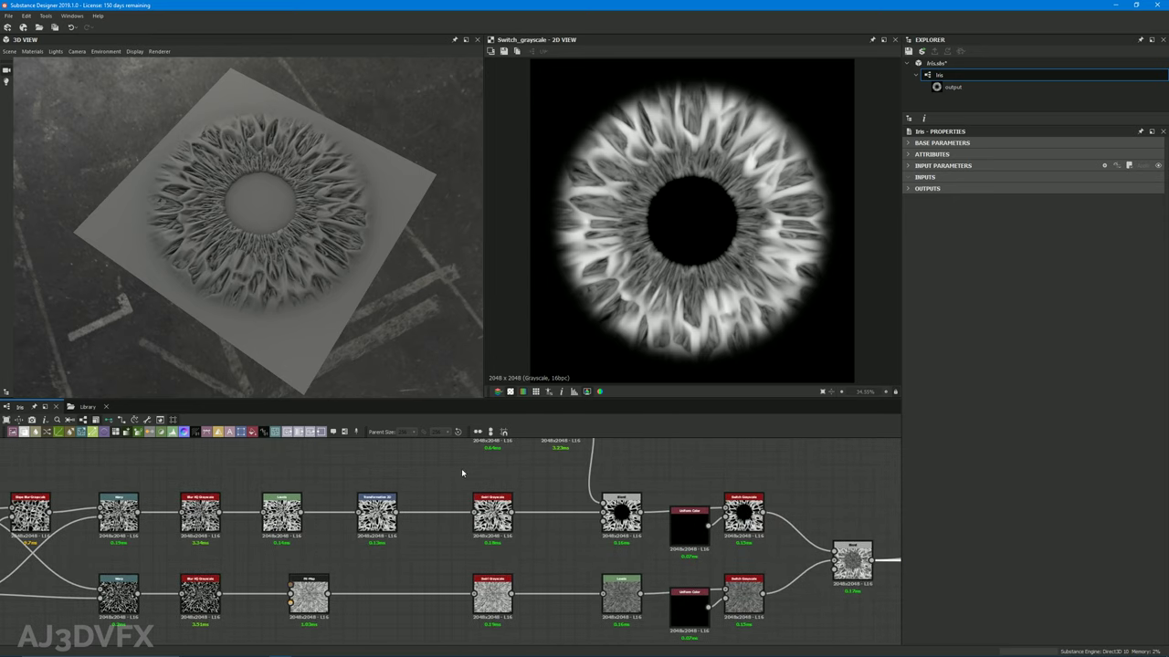
Try a swirl Amount of -1.5 on the top layer's Swirl Grayscale node, and reset it to 0
{"action": "scroll", "coordinate": [509, 550], "scroll_direction": "up", "scroll_amount": 3}
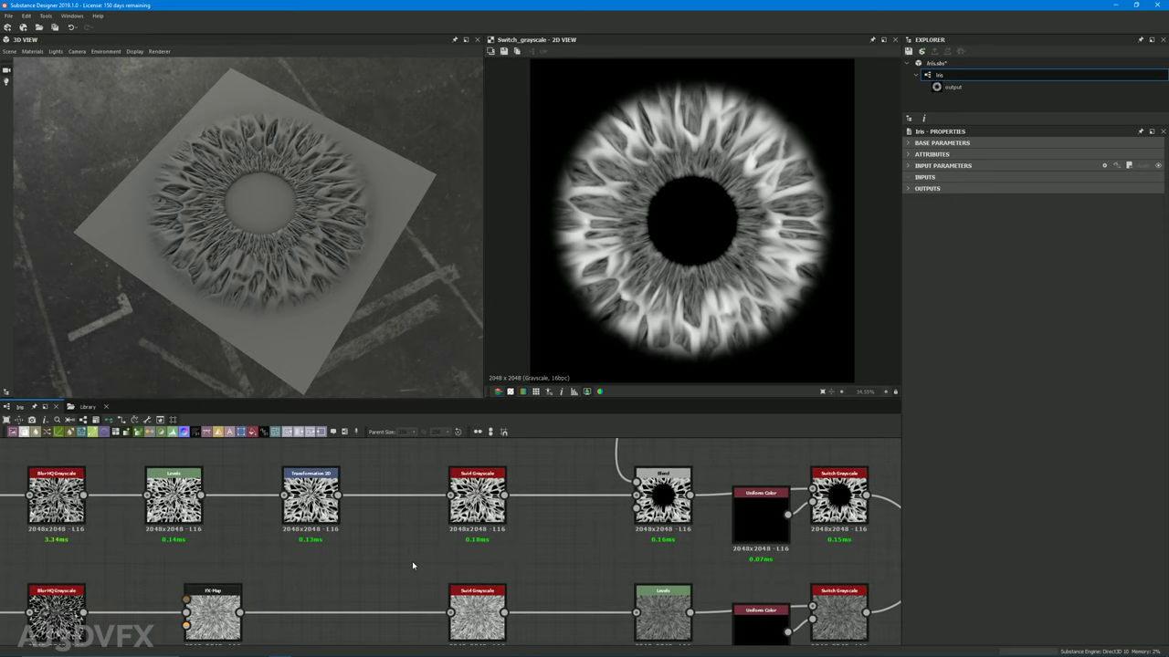
{"action": "left_click", "coordinate": [492, 513]}
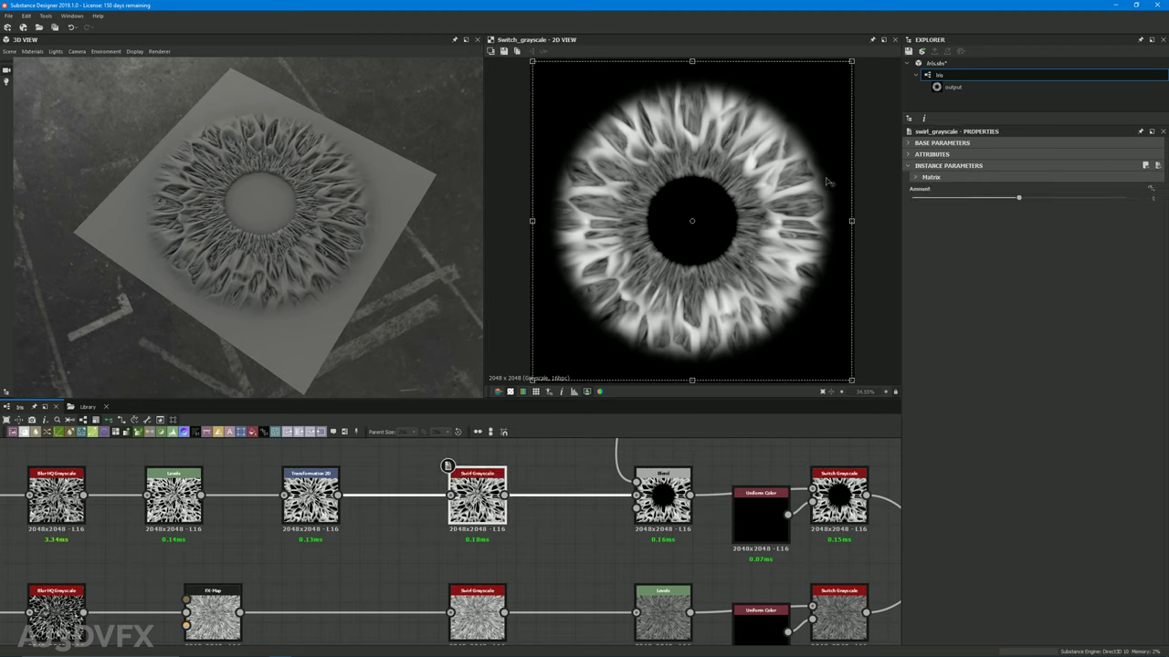
{"action": "left_click_drag", "start_coordinate": [1020, 199], "coordinate": [1010, 200]}
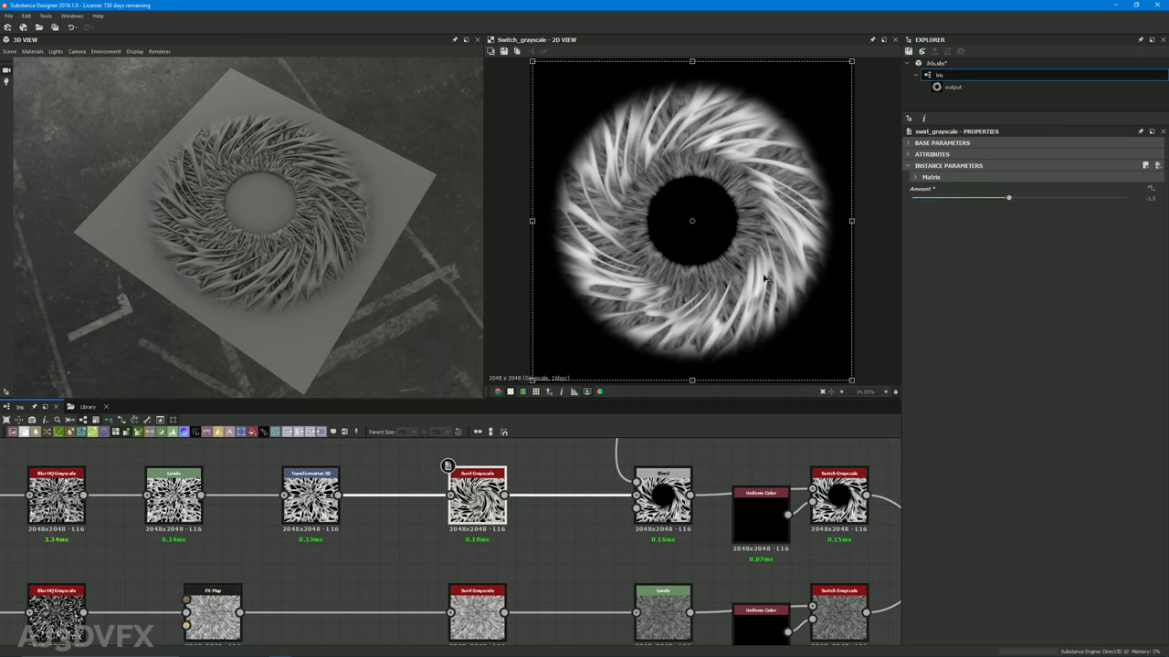
{"action": "left_click_drag", "start_coordinate": [160, 228], "coordinate": [265, 269]}
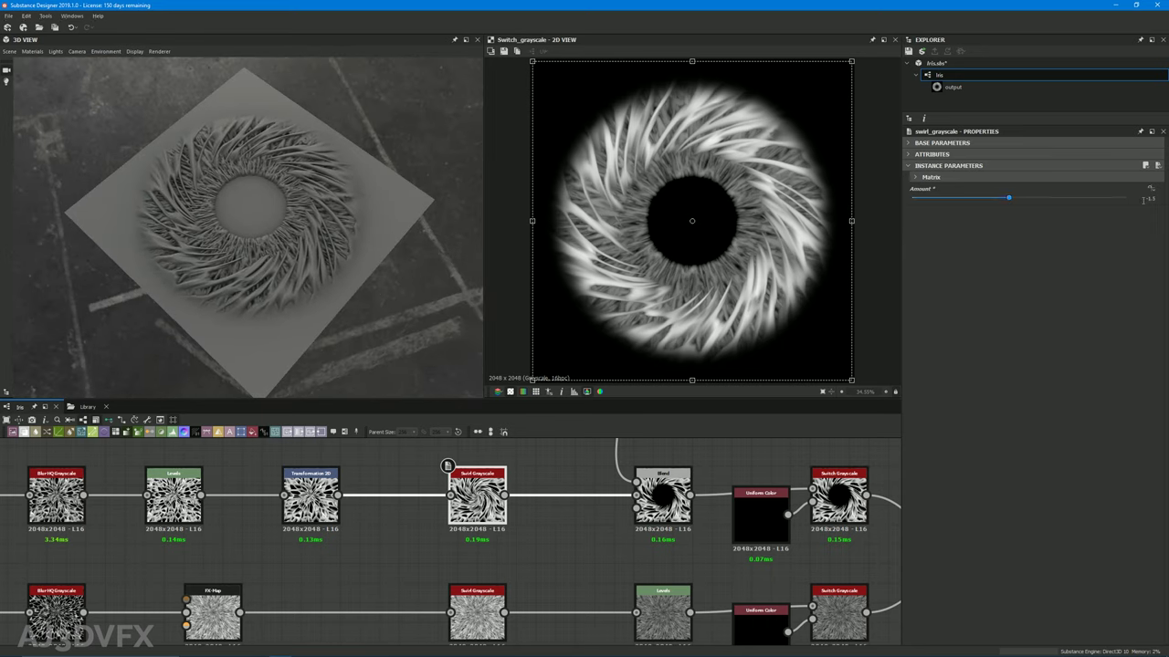
{"action": "double_click", "coordinate": [1147, 199]}
{"action": "type", "text": "0"}
{"action": "key", "text": "Return"}
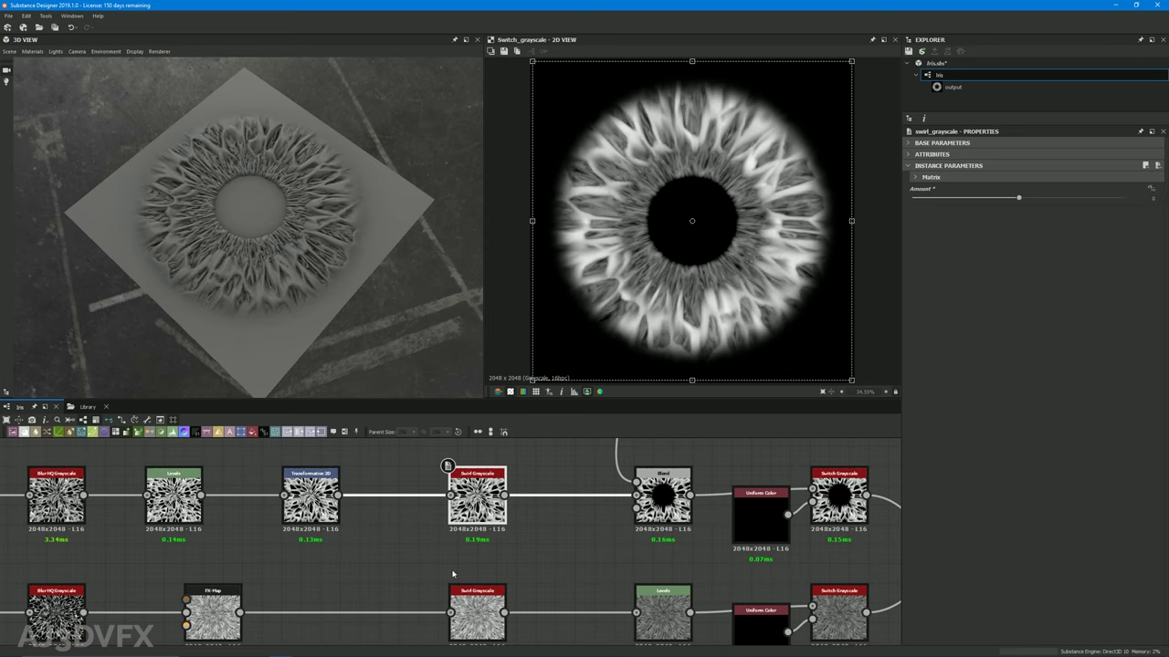
Expose the top layer Swirl Grayscale node's Amount as a new graph input named swirl
{"action": "middle_click_drag", "start_coordinate": [386, 559], "coordinate": [425, 577]}
{"action": "scroll", "coordinate": [444, 512], "scroll_direction": "down", "scroll_amount": 2}
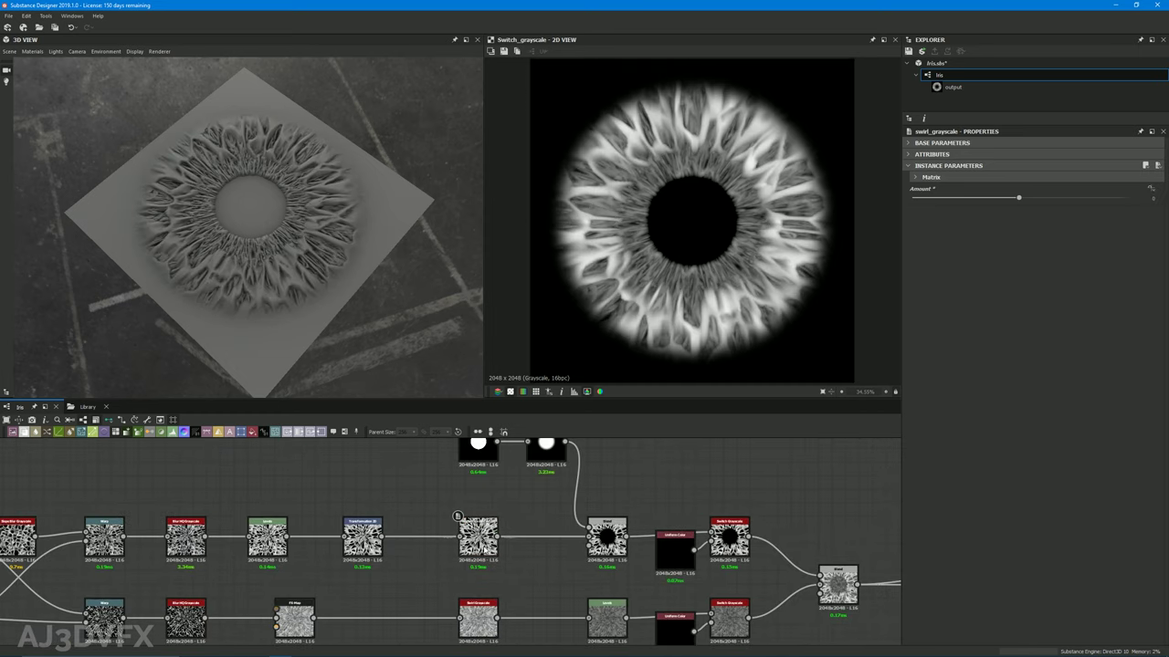
{"action": "left_click", "coordinate": [1148, 190]}
{"action": "left_click", "coordinate": [1116, 214]}
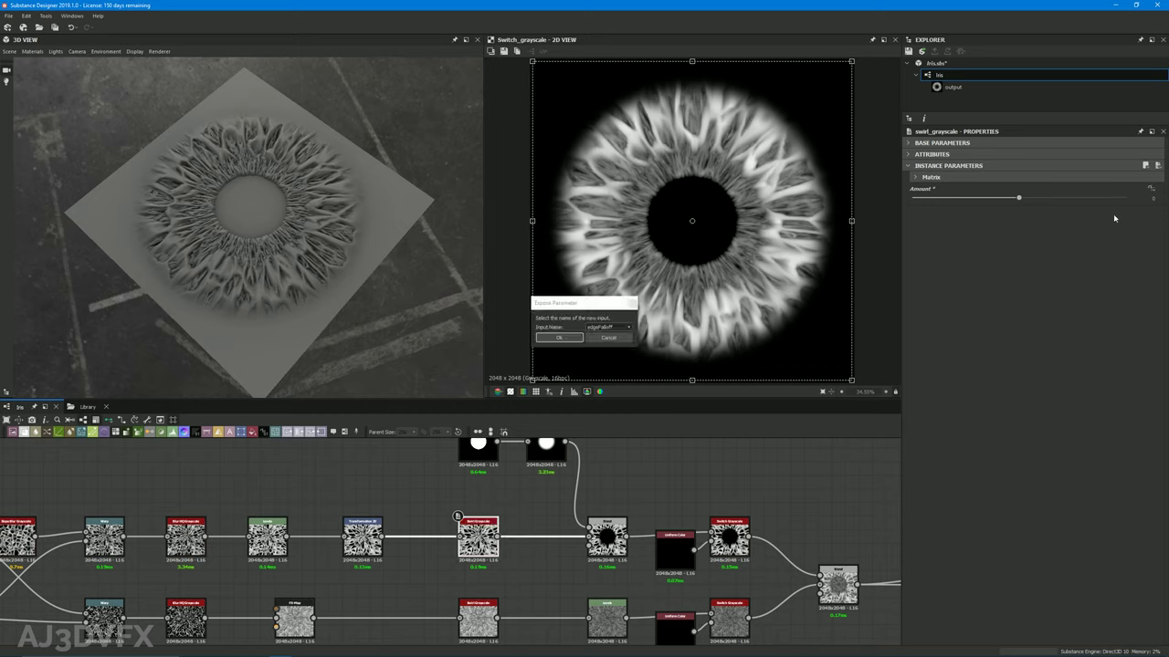
{"action": "left_click", "coordinate": [613, 327]}
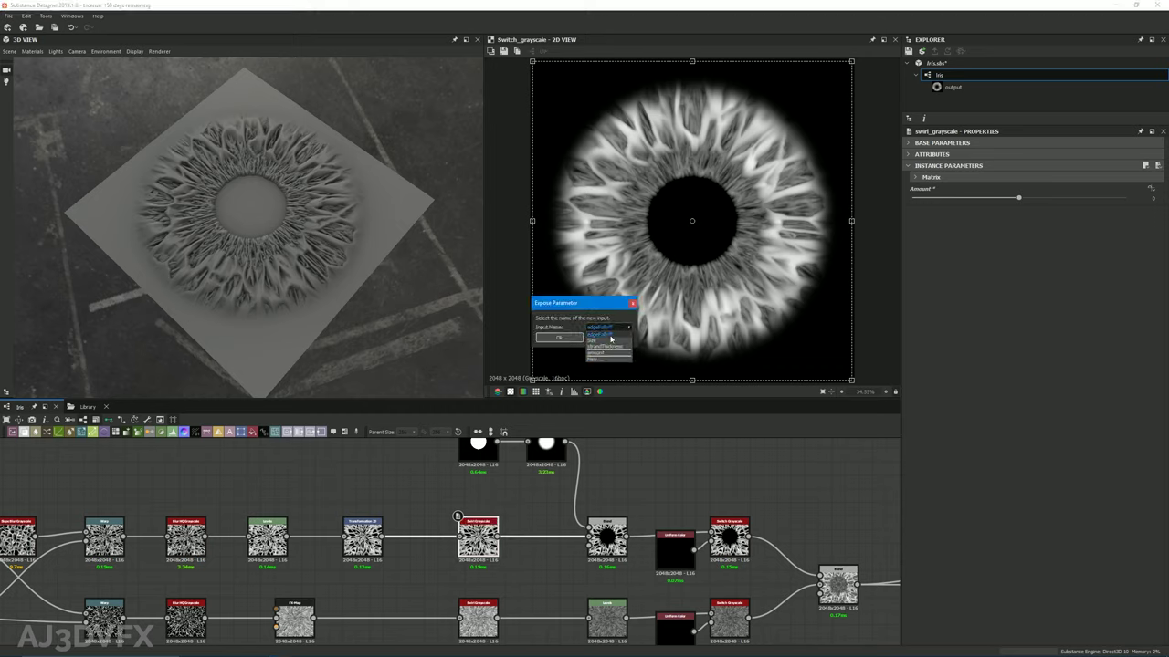
{"action": "left_click", "coordinate": [603, 359]}
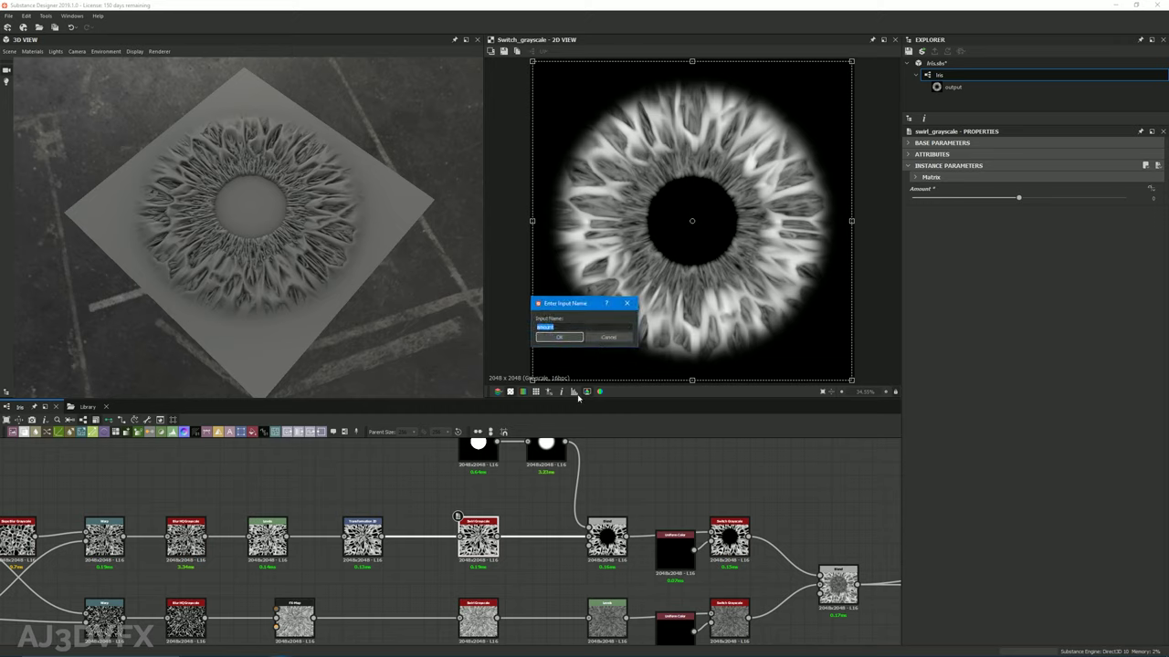
{"action": "type", "text": "swirl"}
{"action": "key", "text": "Return"}
{"action": "left_click", "coordinate": [559, 337]}
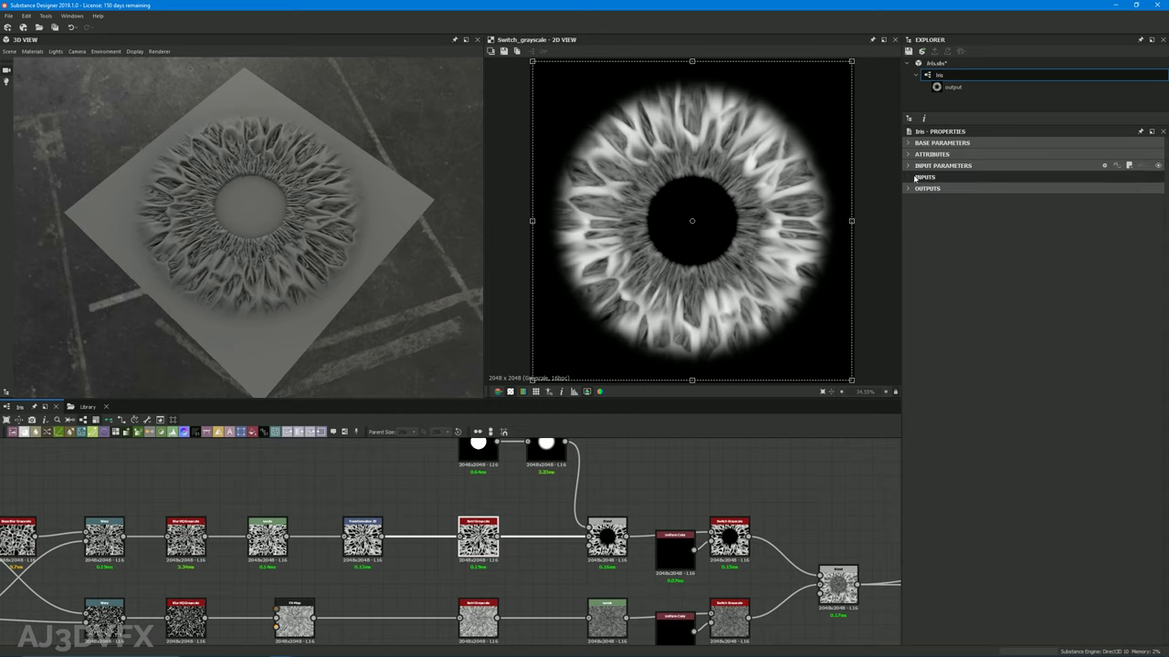
Relabel the iris graph's newly exposed Amount input parameter as Swirl
{"action": "left_click", "coordinate": [907, 166]}
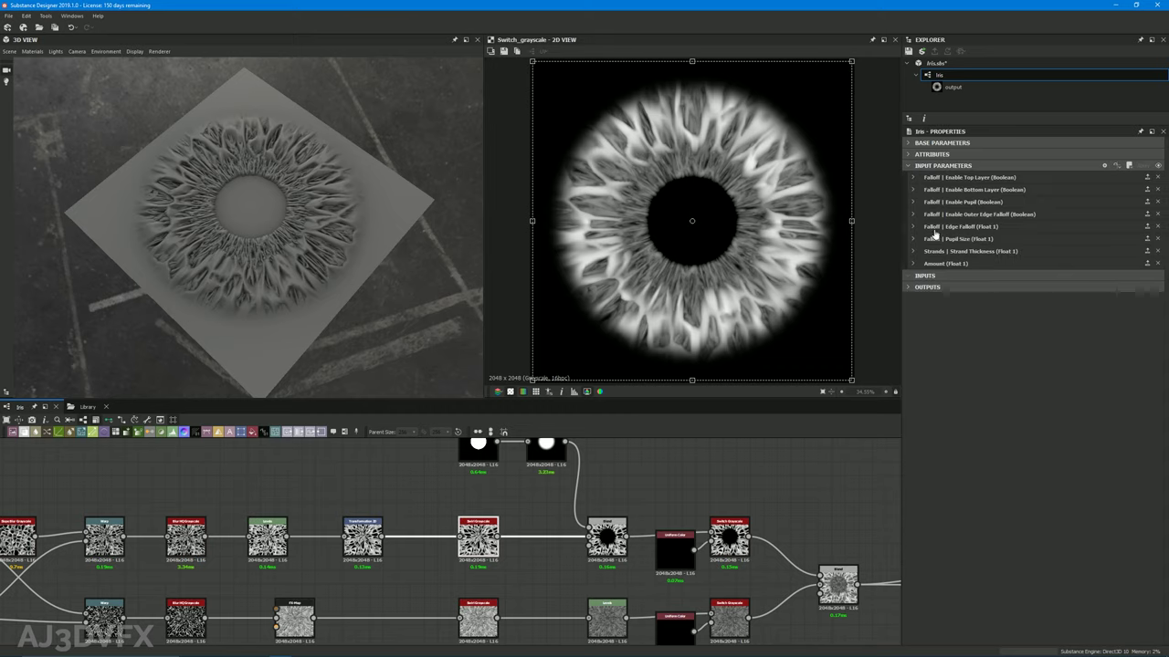
{"action": "left_click", "coordinate": [912, 264]}
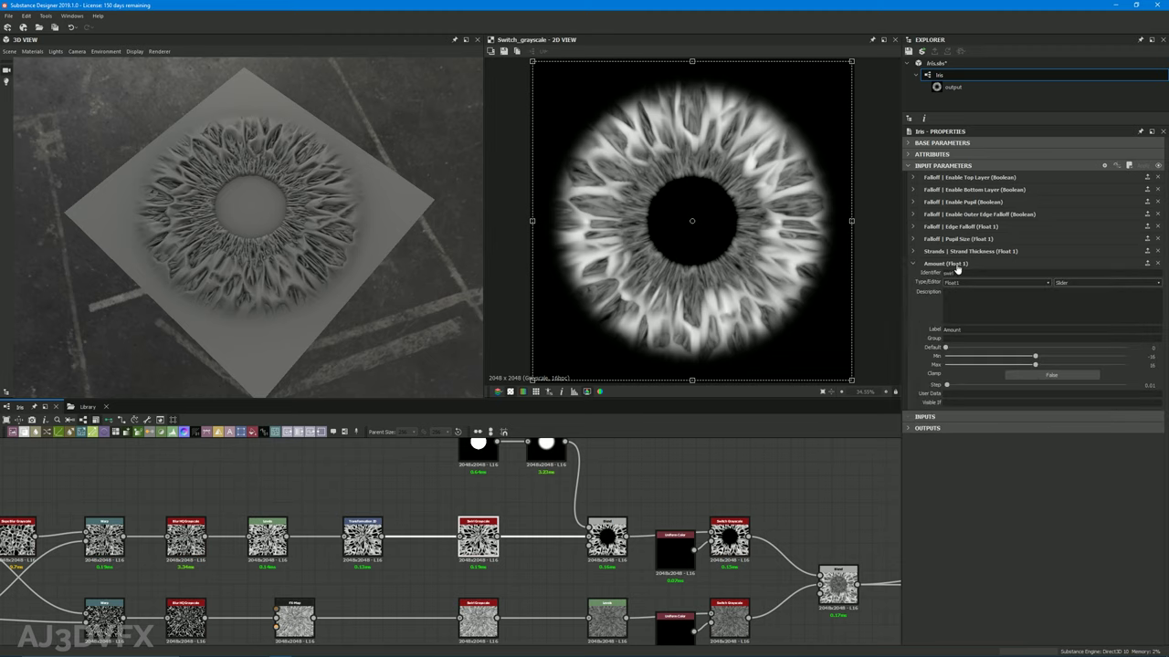
{"action": "left_click_drag", "start_coordinate": [964, 332], "coordinate": [879, 330]}
{"action": "key", "text": "BackSpace"}
{"action": "key", "text": "Return"}
{"action": "left_click", "coordinate": [913, 263]}
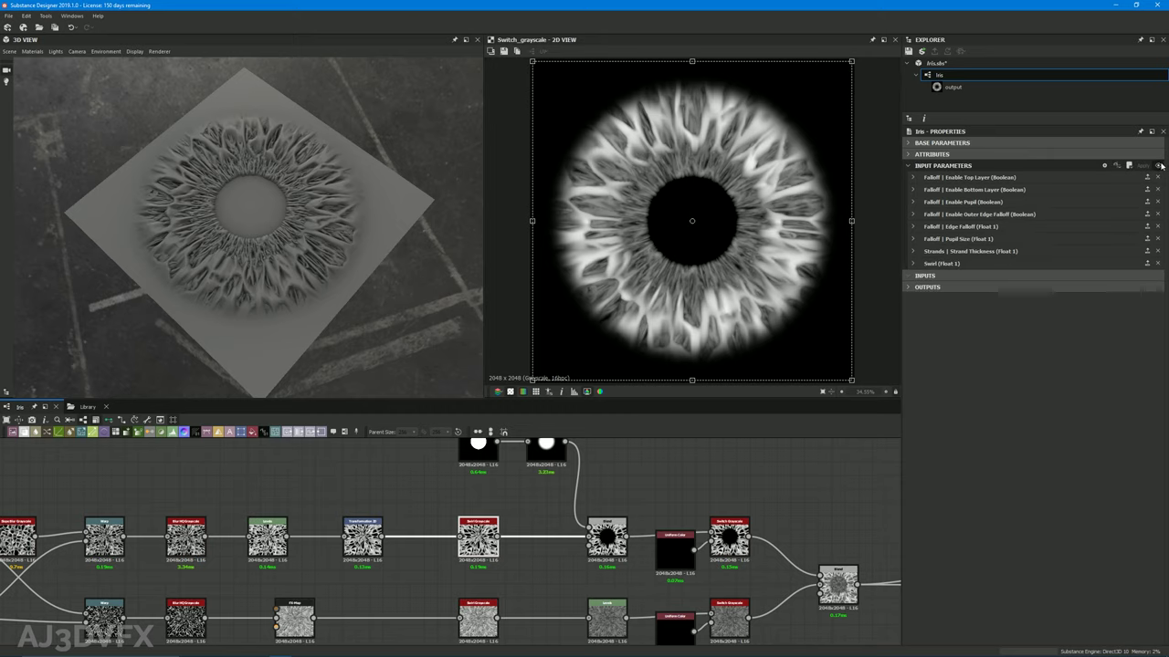
Preview the input parameters, test Swirl at about 1.51, and leave the preview
{"action": "left_click", "coordinate": [1157, 165]}
{"action": "mouse_move", "coordinate": [1020, 221]}
{"action": "left_mouse_down"}
{"action": "mouse_move", "coordinate": [1041, 222]}
{"action": "mouse_move", "coordinate": [972, 224]}
{"action": "mouse_move", "coordinate": [1031, 222]}
{"action": "left_mouse_up"}
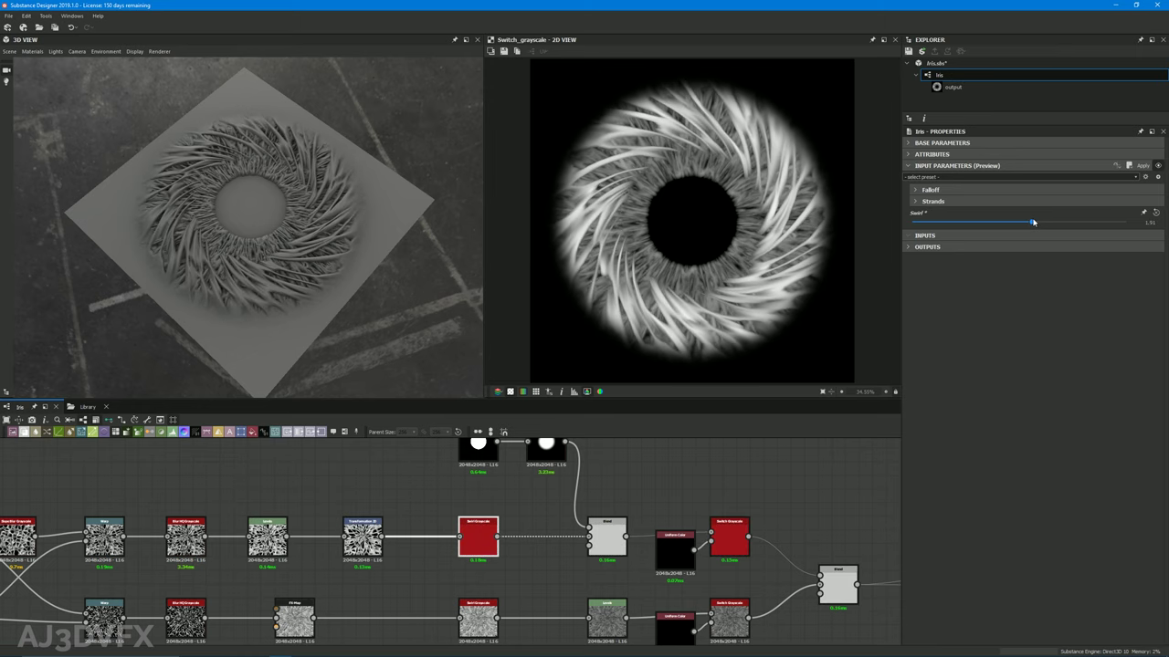
{"action": "left_click", "coordinate": [1158, 165]}
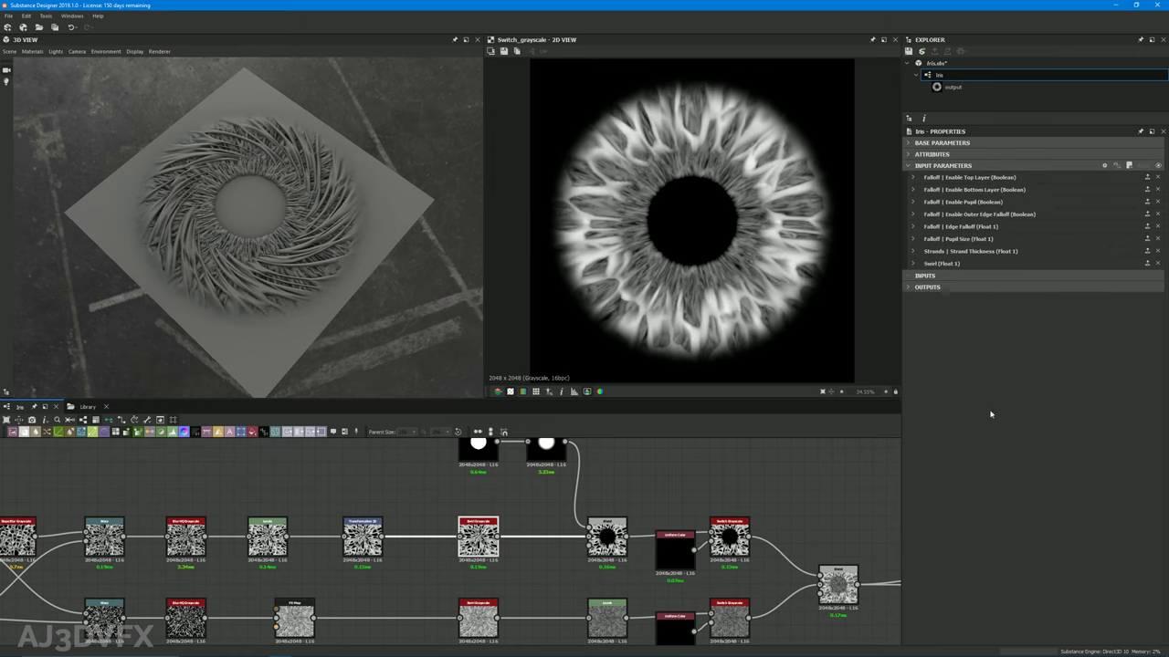
Expose the bottom layer Swirl Grayscale node's Amount through the existing swirl input
{"action": "middle_click_drag", "start_coordinate": [409, 493], "coordinate": [417, 449]}
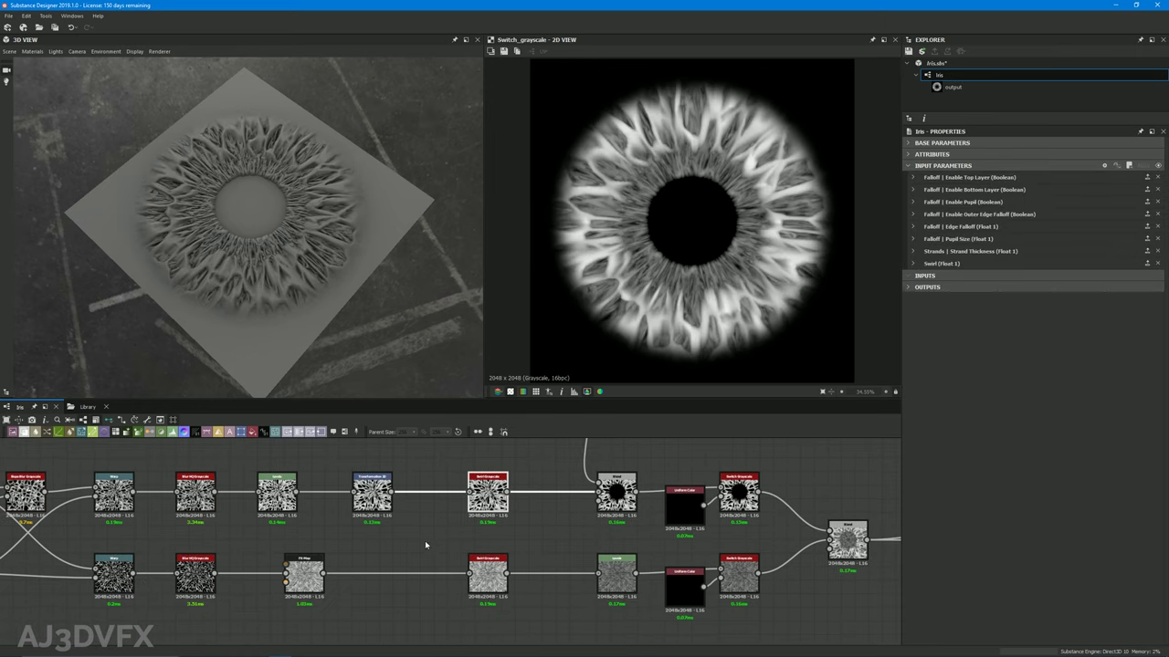
{"action": "left_click", "coordinate": [492, 566]}
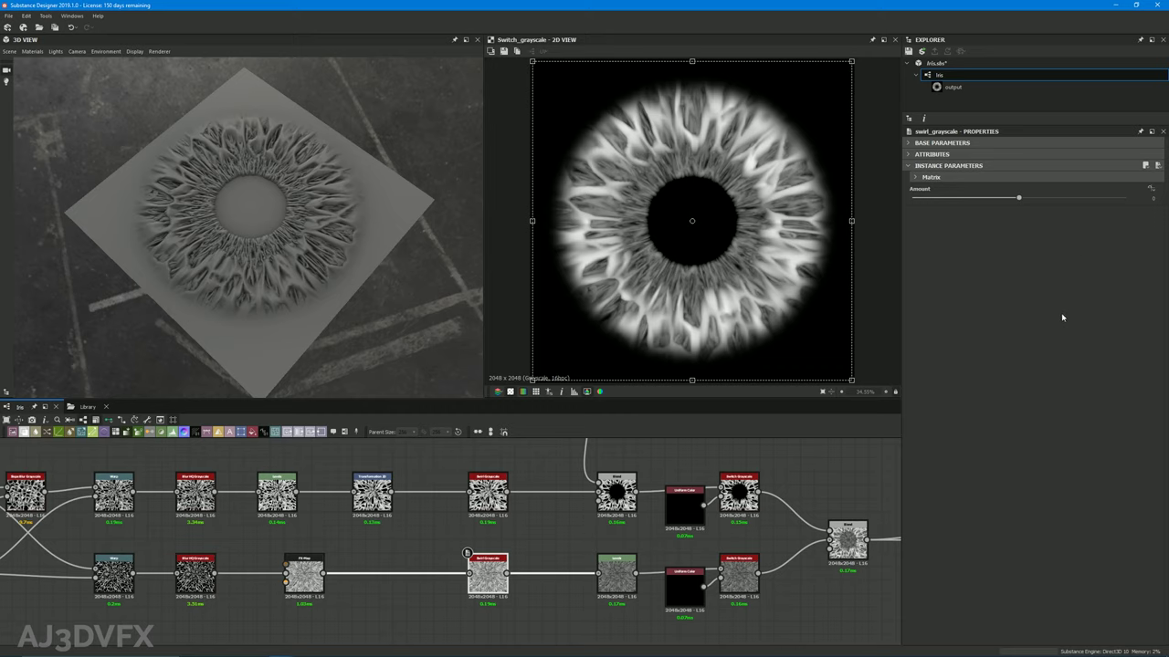
{"action": "left_click", "coordinate": [1150, 189]}
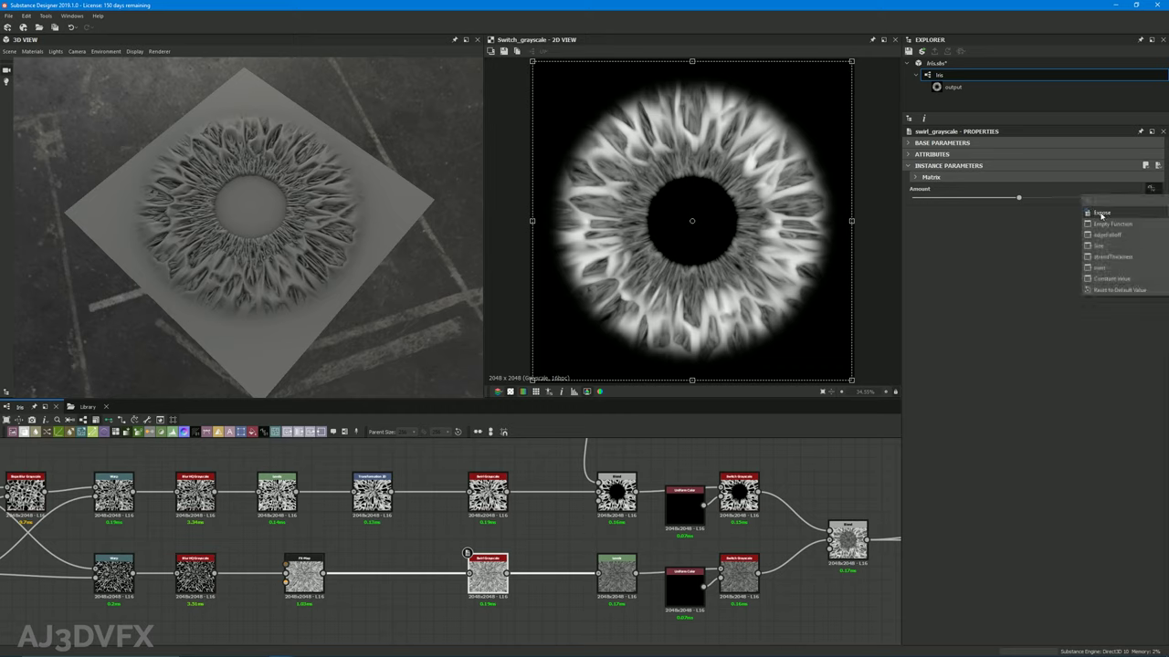
{"action": "left_click", "coordinate": [1125, 213]}
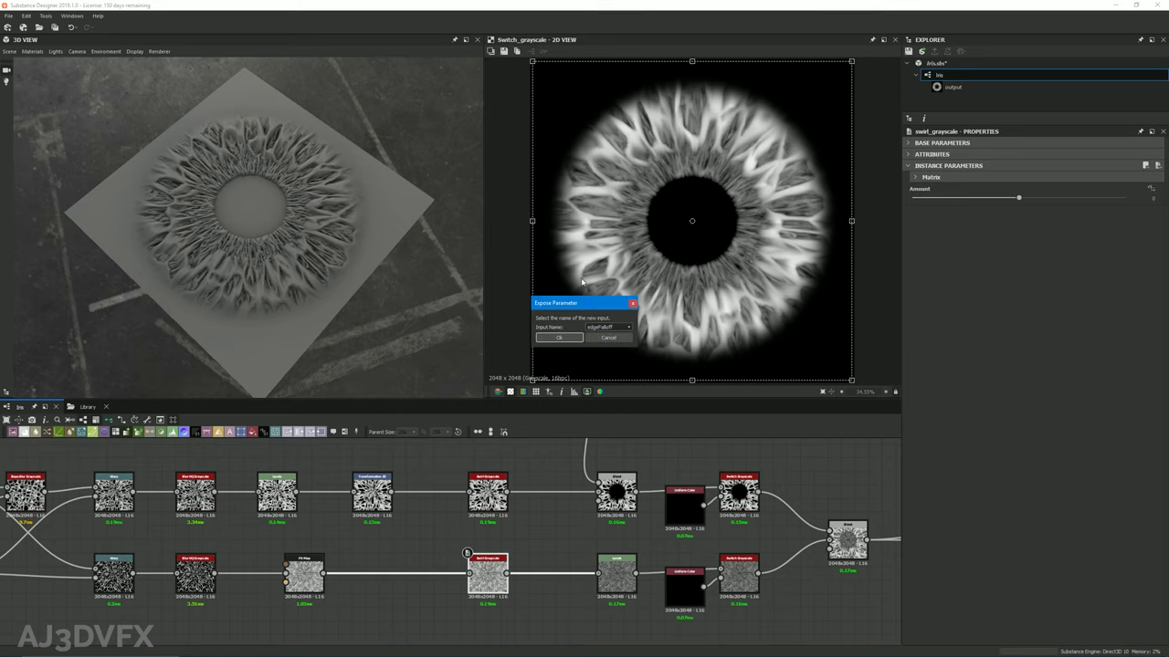
{"action": "left_click_drag", "start_coordinate": [575, 303], "coordinate": [564, 121]}
{"action": "left_click", "coordinate": [594, 146]}
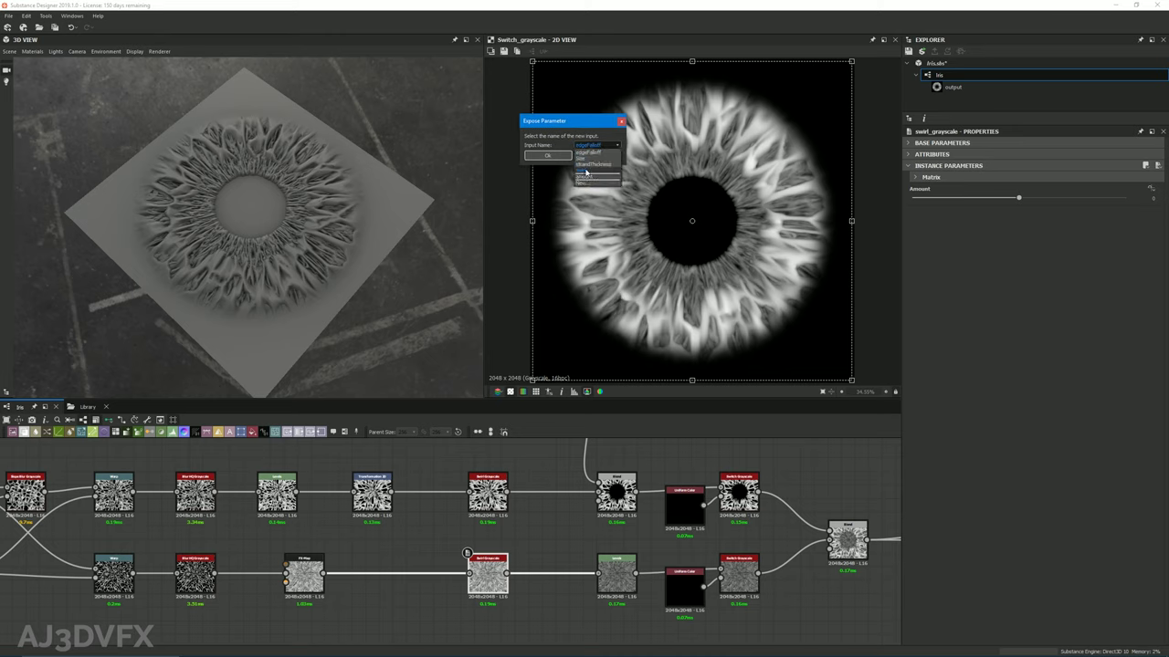
{"action": "left_click", "coordinate": [586, 171]}
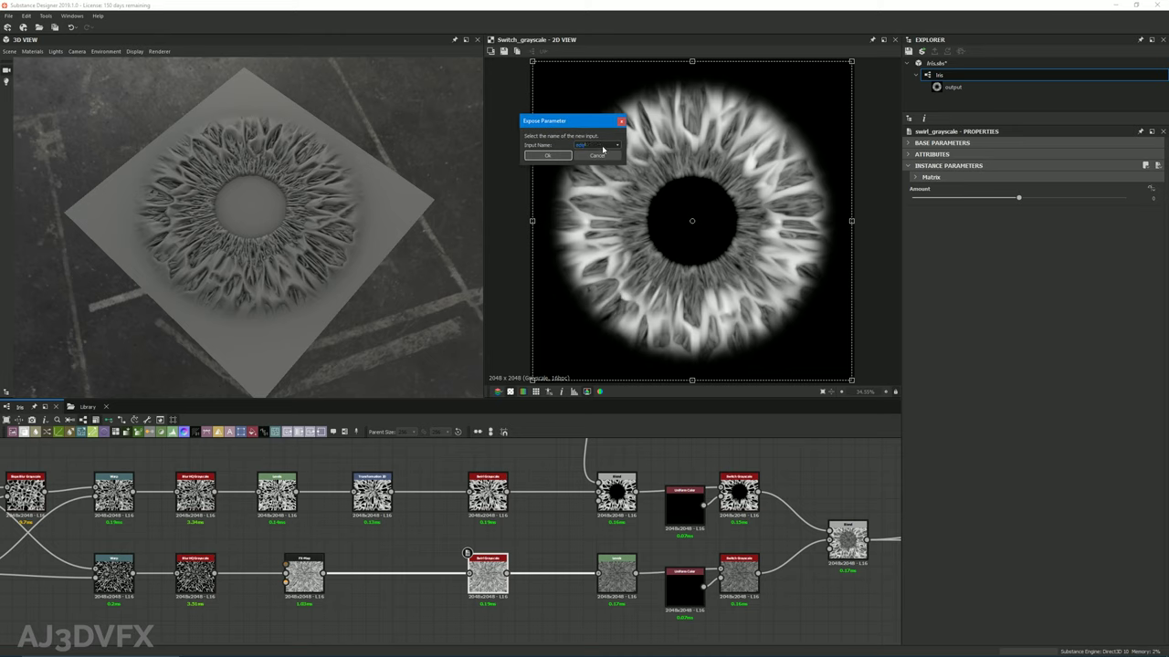
{"action": "left_click", "coordinate": [551, 155]}
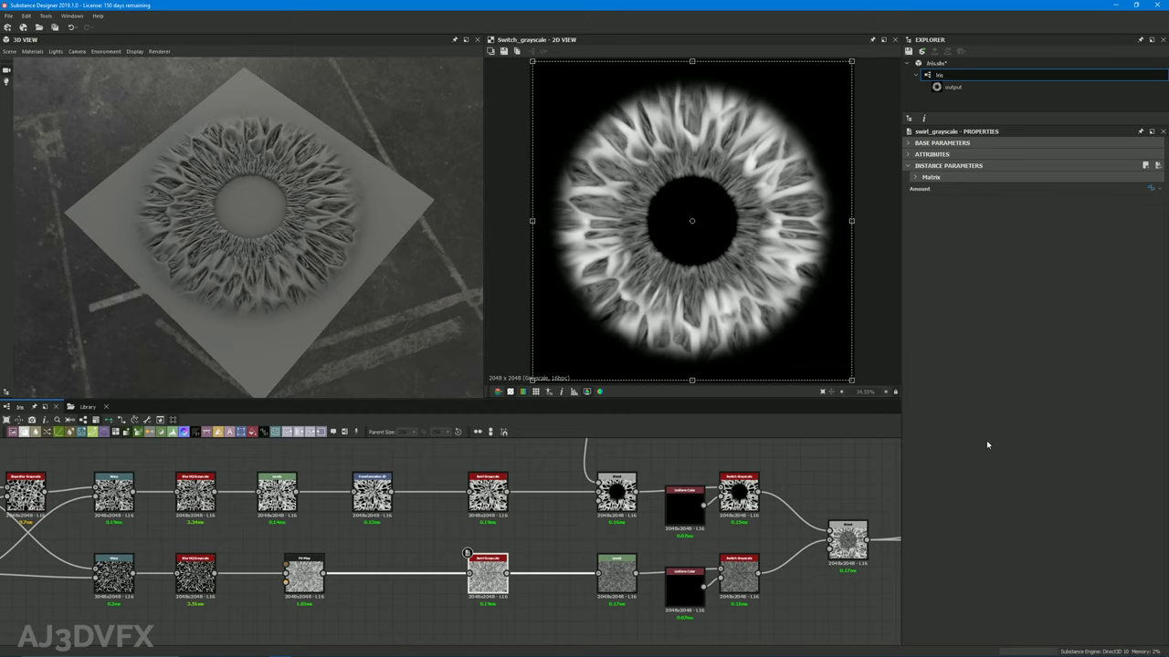
Preview the input parameters, test the shared swirl Amount at about -1.5 and 1.2, and reset it to 0
{"action": "left_click", "coordinate": [958, 75]}
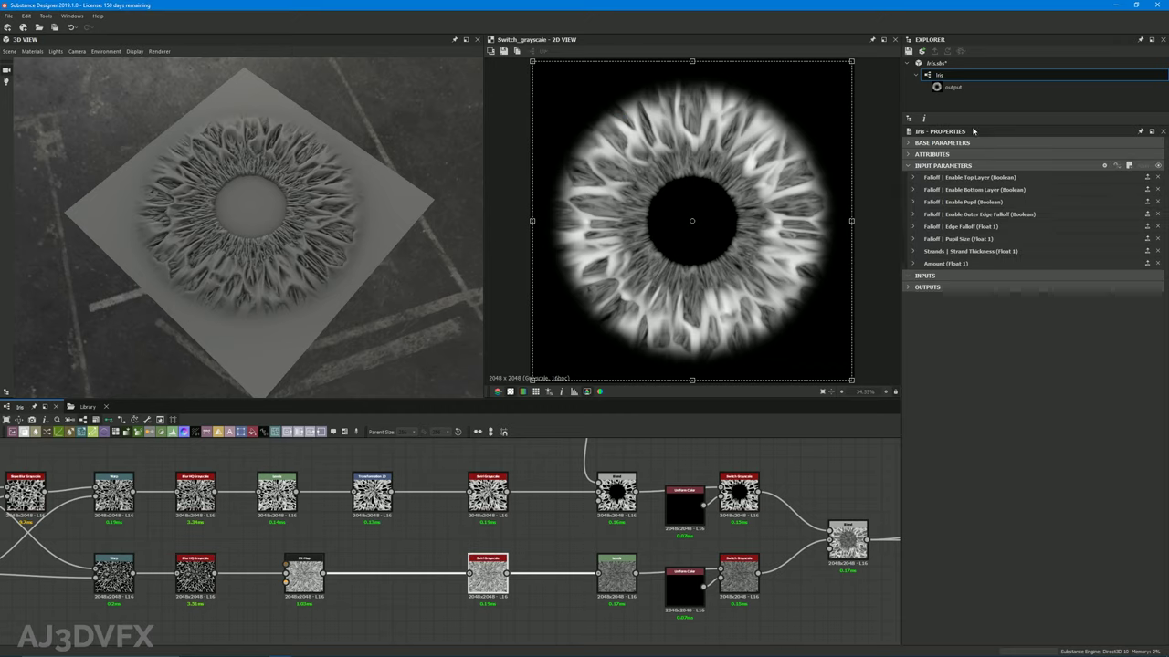
{"action": "left_click", "coordinate": [1159, 165]}
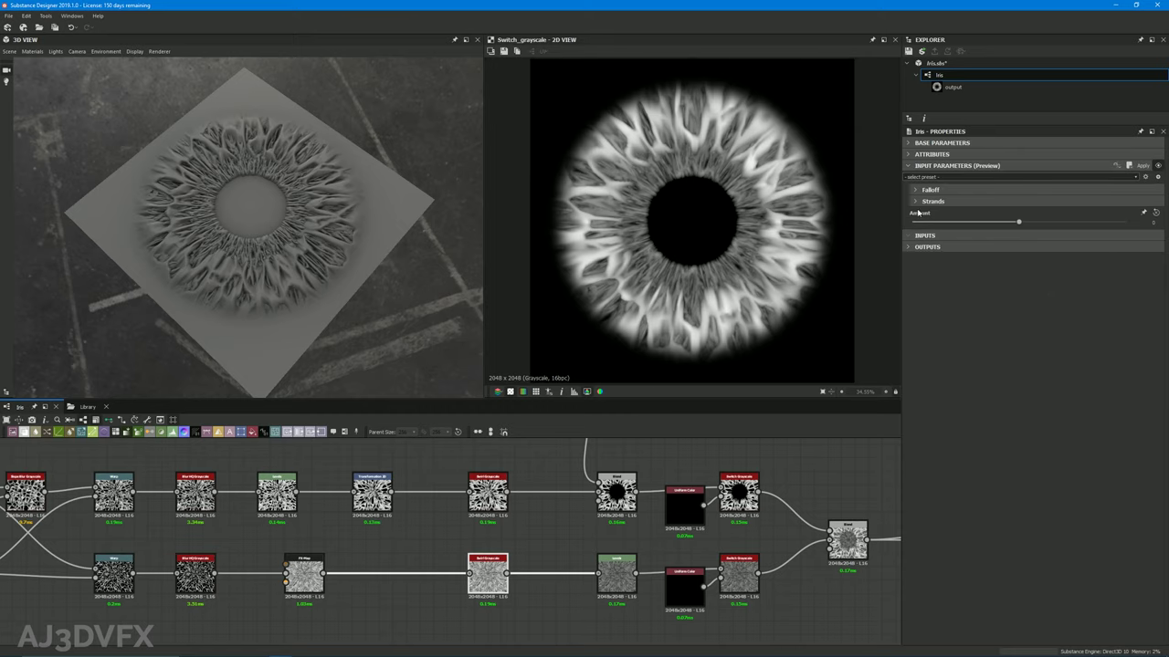
{"action": "mouse_move", "coordinate": [1018, 221]}
{"action": "left_mouse_down"}
{"action": "mouse_move", "coordinate": [1035, 223]}
{"action": "mouse_move", "coordinate": [1008, 223]}
{"action": "left_mouse_up"}
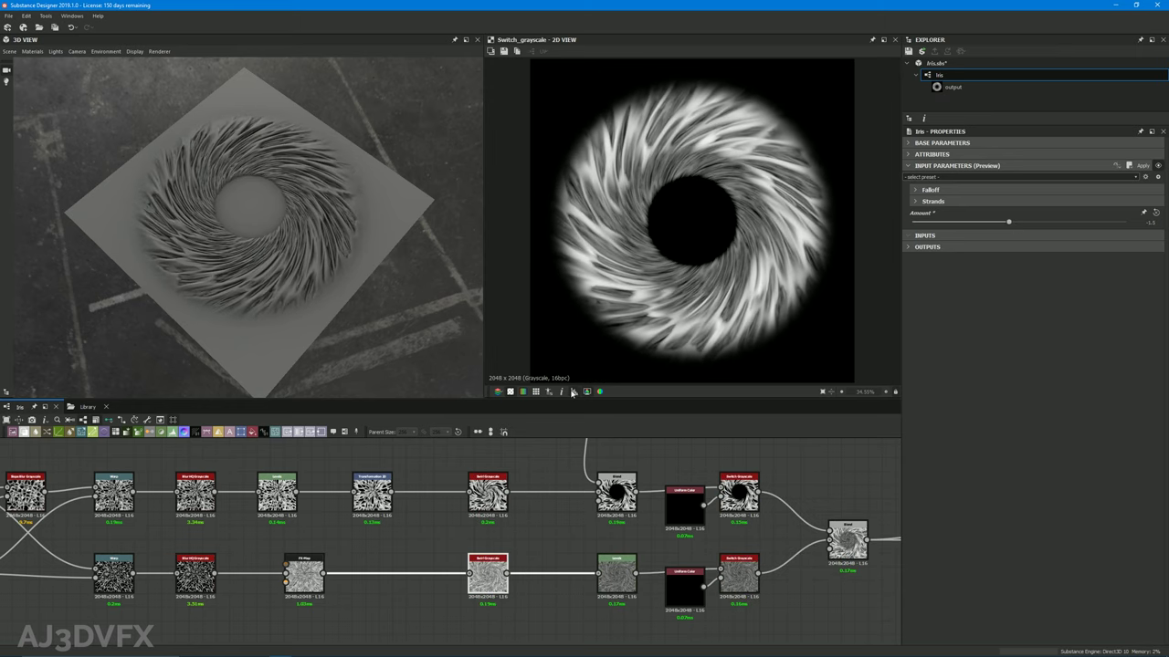
{"action": "left_click_drag", "start_coordinate": [439, 450], "coordinate": [540, 628]}
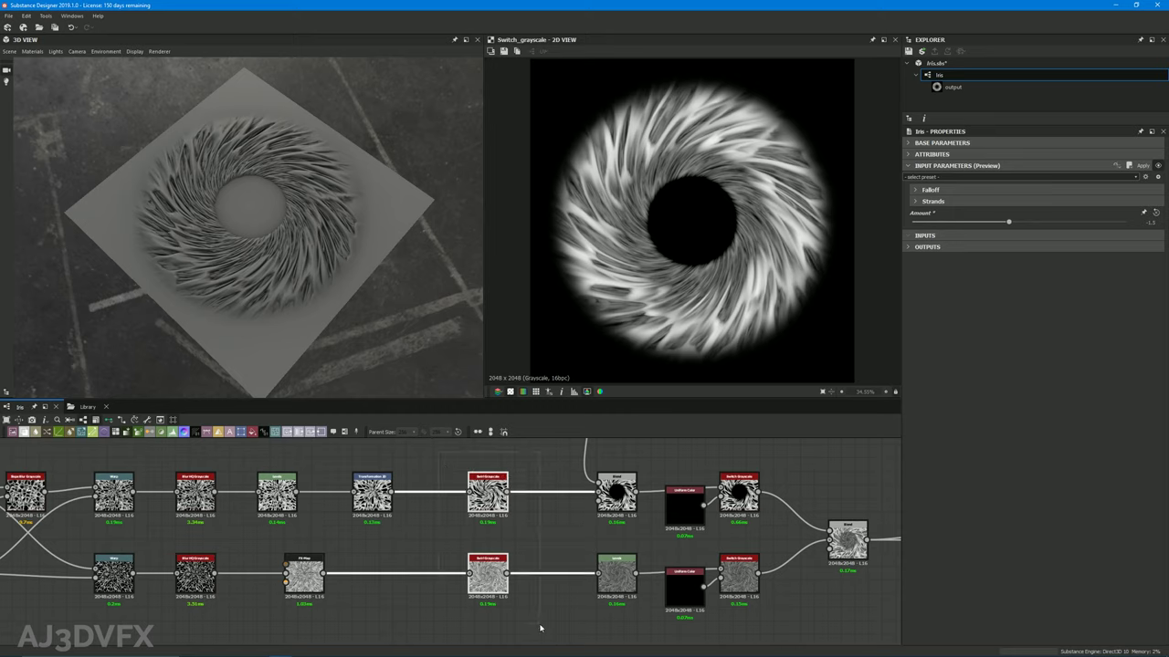
{"action": "left_click", "coordinate": [481, 595]}
{"action": "left_click_drag", "start_coordinate": [1008, 222], "coordinate": [1026, 223]}
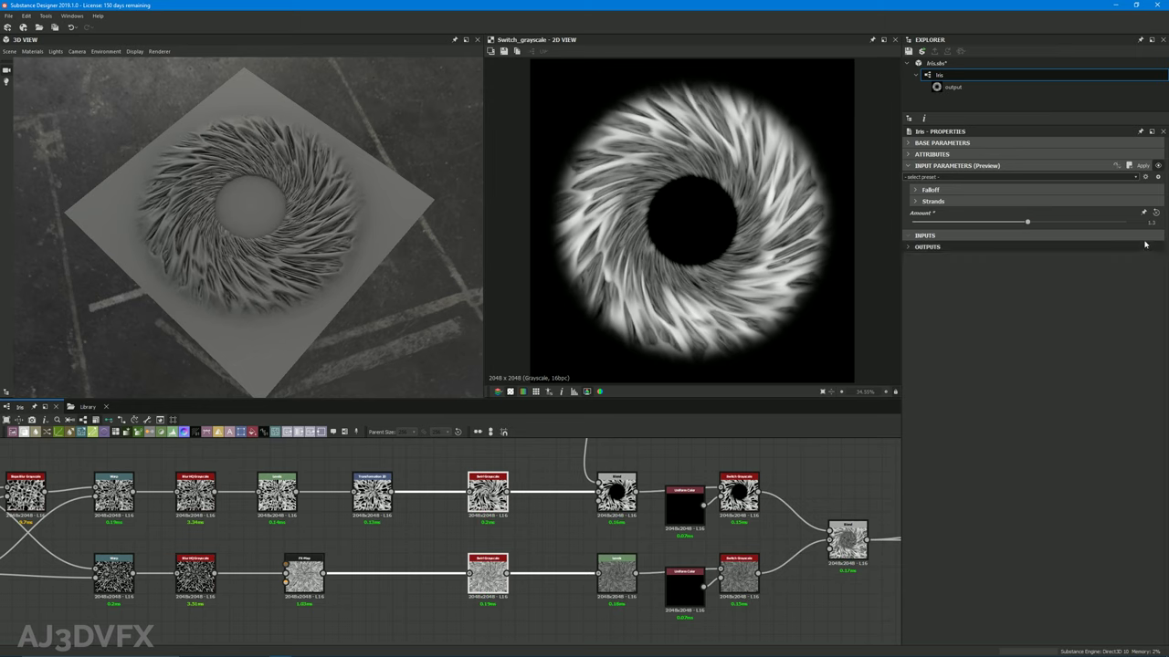
{"action": "double_click", "coordinate": [1149, 222]}
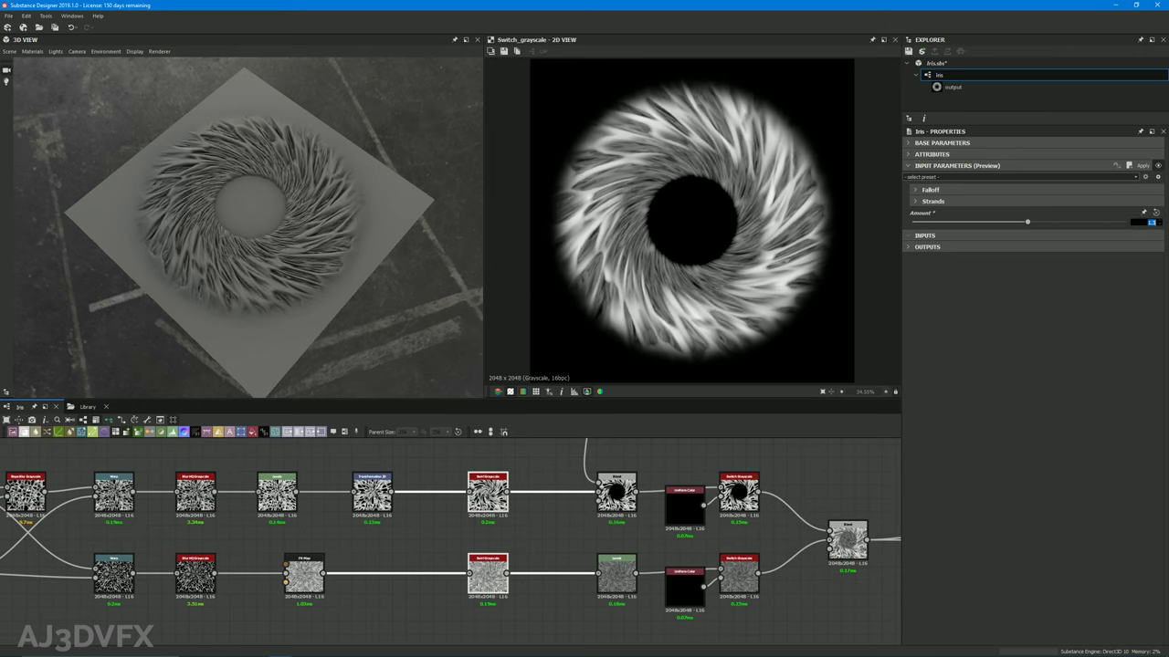
{"action": "type", "text": "0"}
{"action": "key", "text": "Return"}
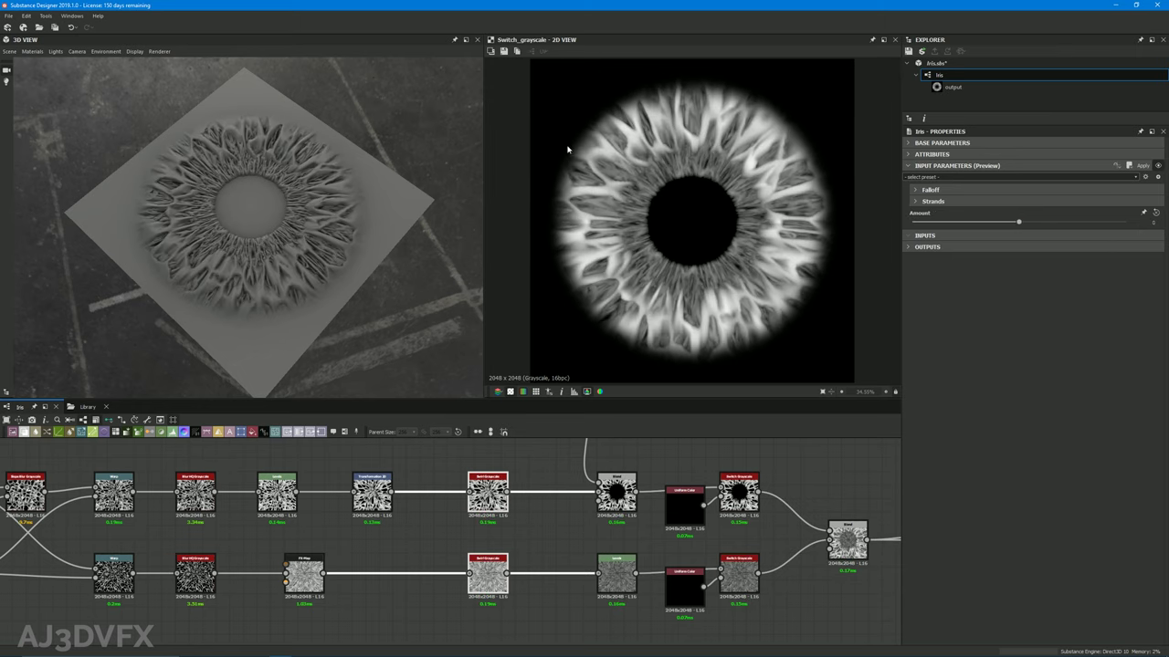
Look over the node graph from the swirl nodes back to the Warp and Auto Levels nodes
{"action": "middle_click_drag", "start_coordinate": [444, 441], "coordinate": [453, 508]}
{"action": "scroll", "coordinate": [425, 556], "scroll_direction": "down", "scroll_amount": 2}
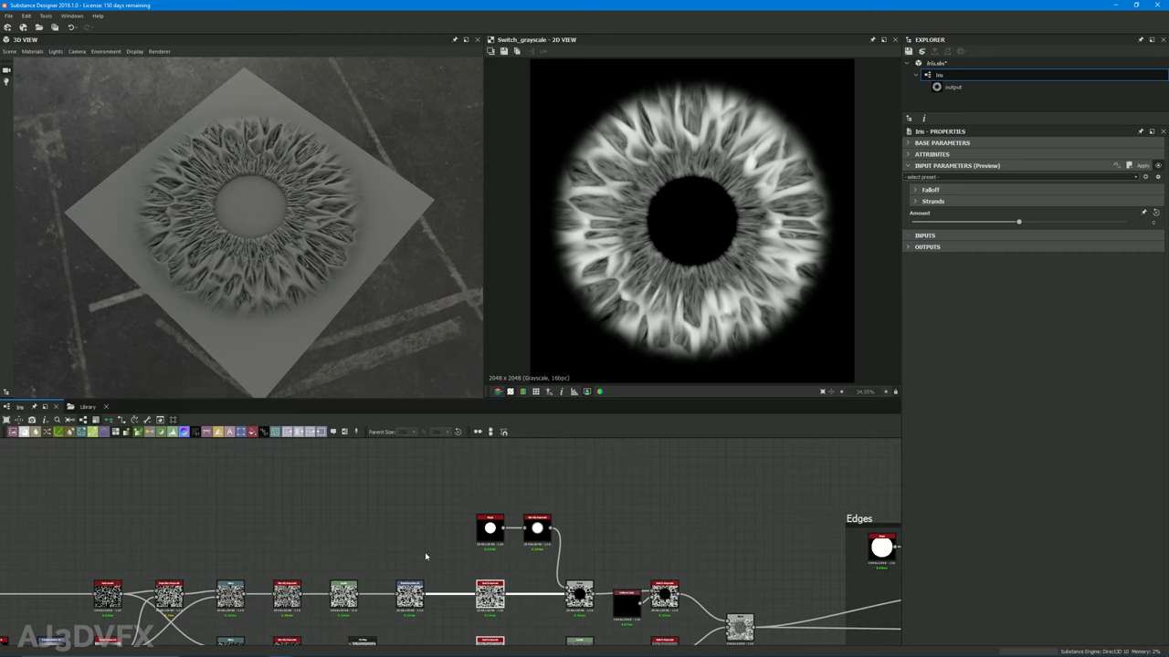
{"action": "scroll", "coordinate": [369, 544], "scroll_direction": "down", "scroll_amount": 1}
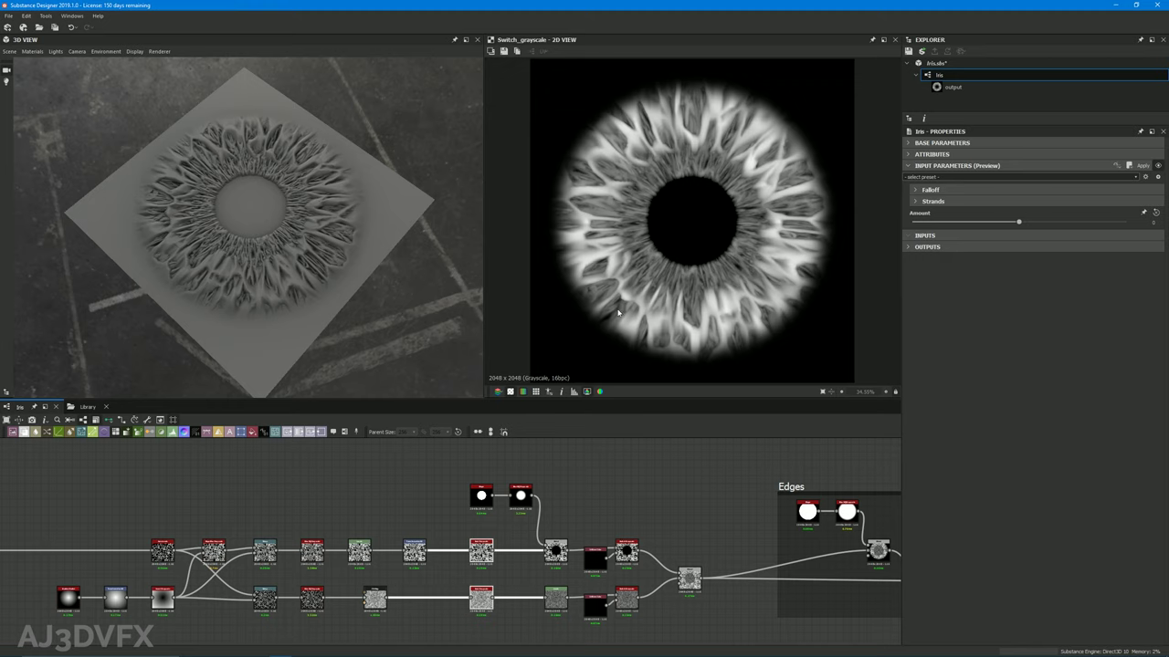
{"action": "middle_click_drag", "start_coordinate": [342, 506], "coordinate": [529, 491]}
{"action": "scroll", "coordinate": [527, 499], "scroll_direction": "down", "scroll_amount": 2}
{"action": "scroll", "coordinate": [588, 474], "scroll_direction": "up", "scroll_amount": 2}
{"action": "scroll", "coordinate": [445, 455], "scroll_direction": "up", "scroll_amount": 5}
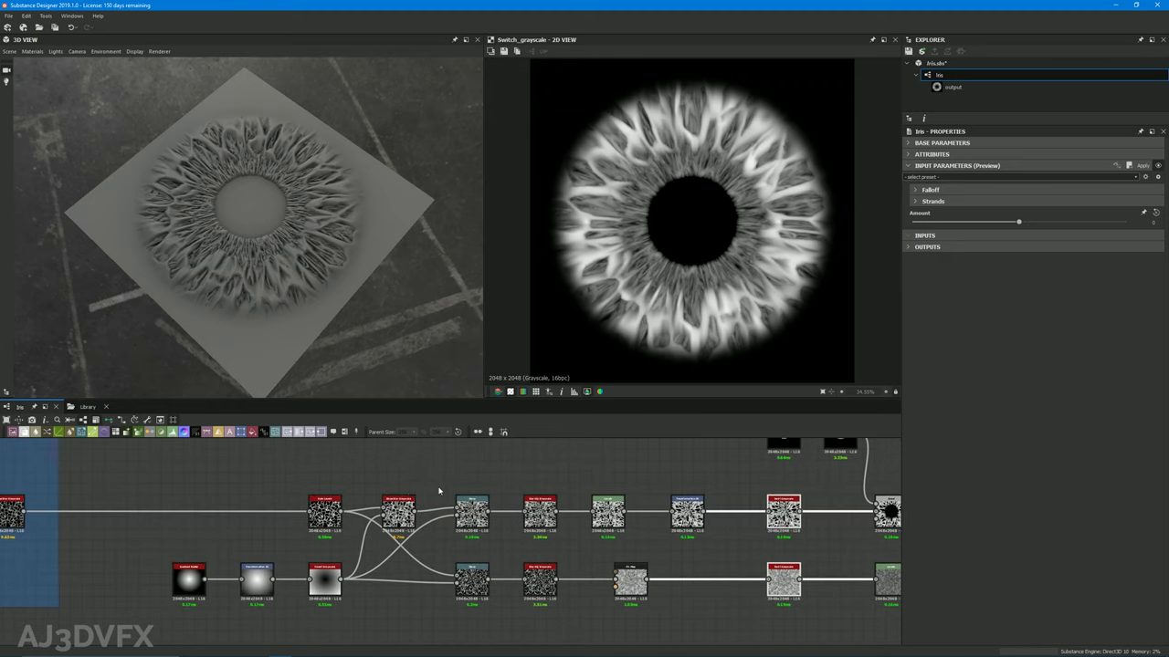
{"action": "scroll", "coordinate": [445, 456], "scroll_direction": "down", "scroll_amount": 4}
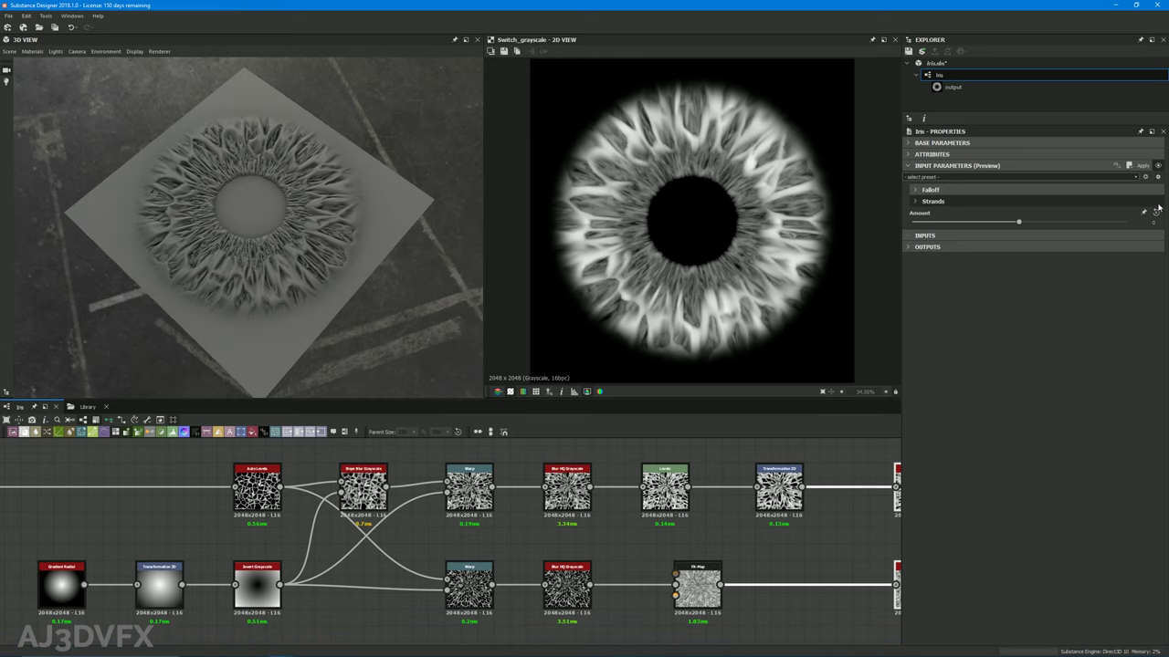
Compare the outputs and Intensity settings of the top and bottom layer Warp nodes, and check the iris in 3D
{"action": "left_click", "coordinate": [419, 461]}
{"action": "double_click", "coordinate": [474, 493]}
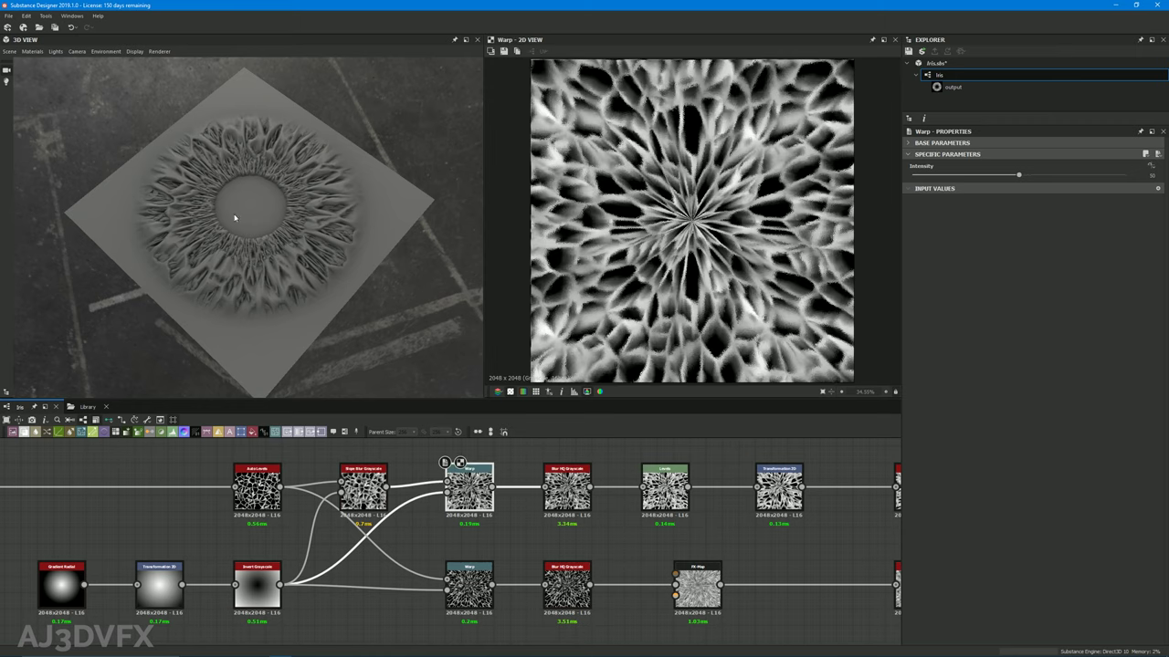
{"action": "left_click_drag", "start_coordinate": [289, 260], "coordinate": [291, 297]}
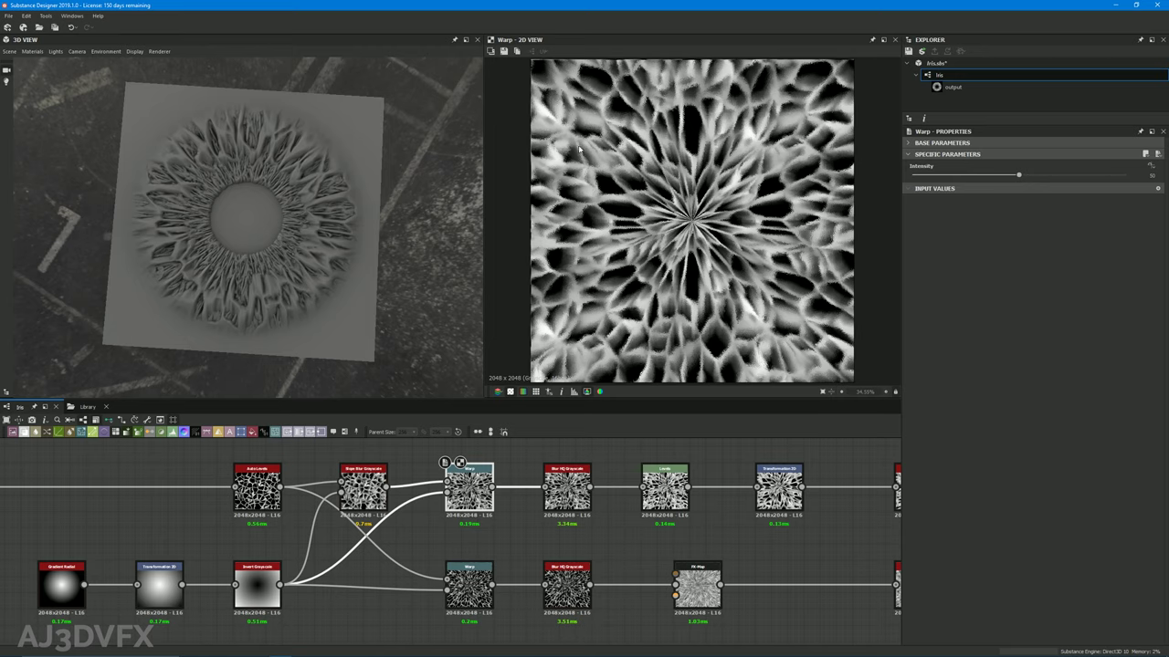
{"action": "left_click", "coordinate": [469, 592]}
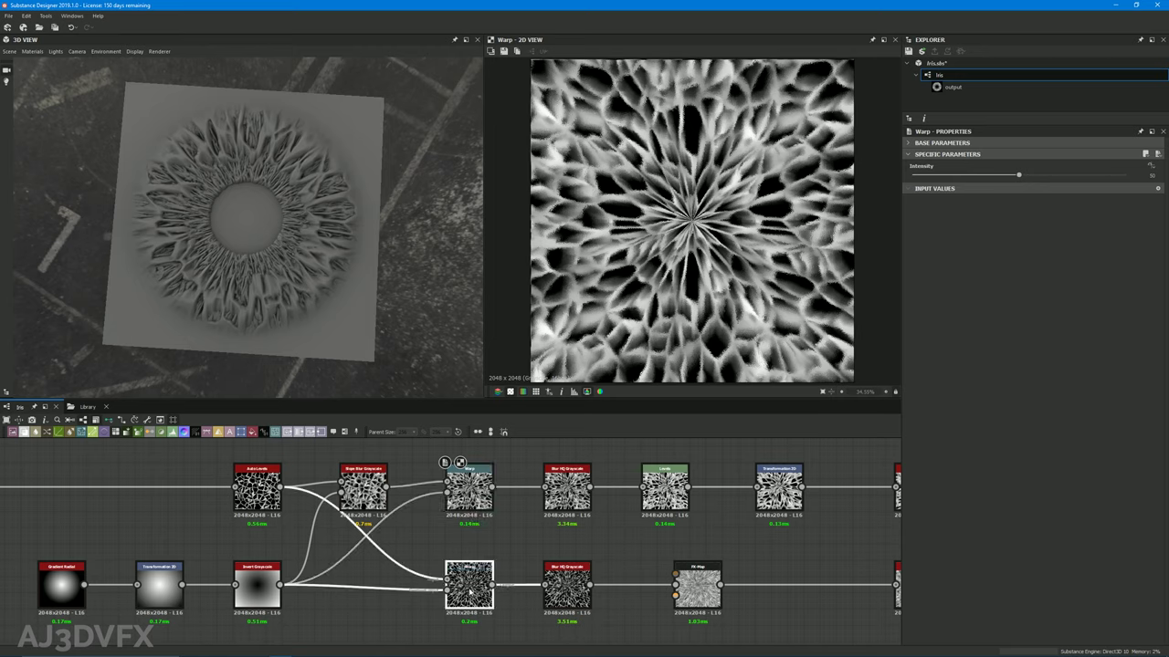
{"action": "double_click", "coordinate": [469, 592]}
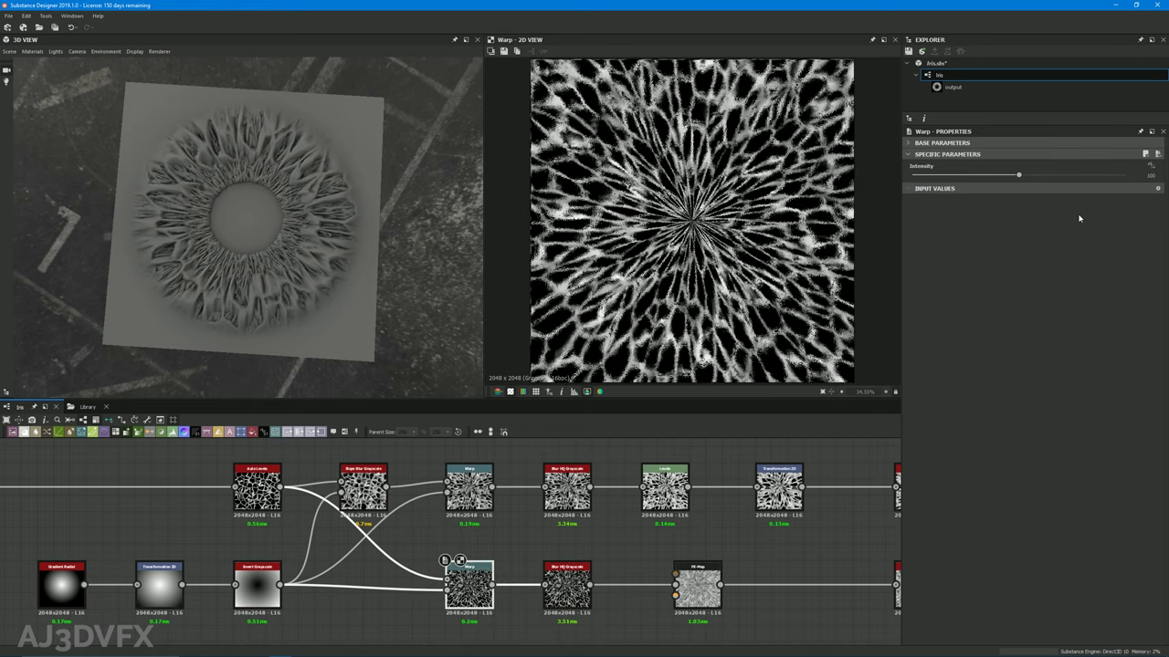
{"action": "double_click", "coordinate": [469, 486]}
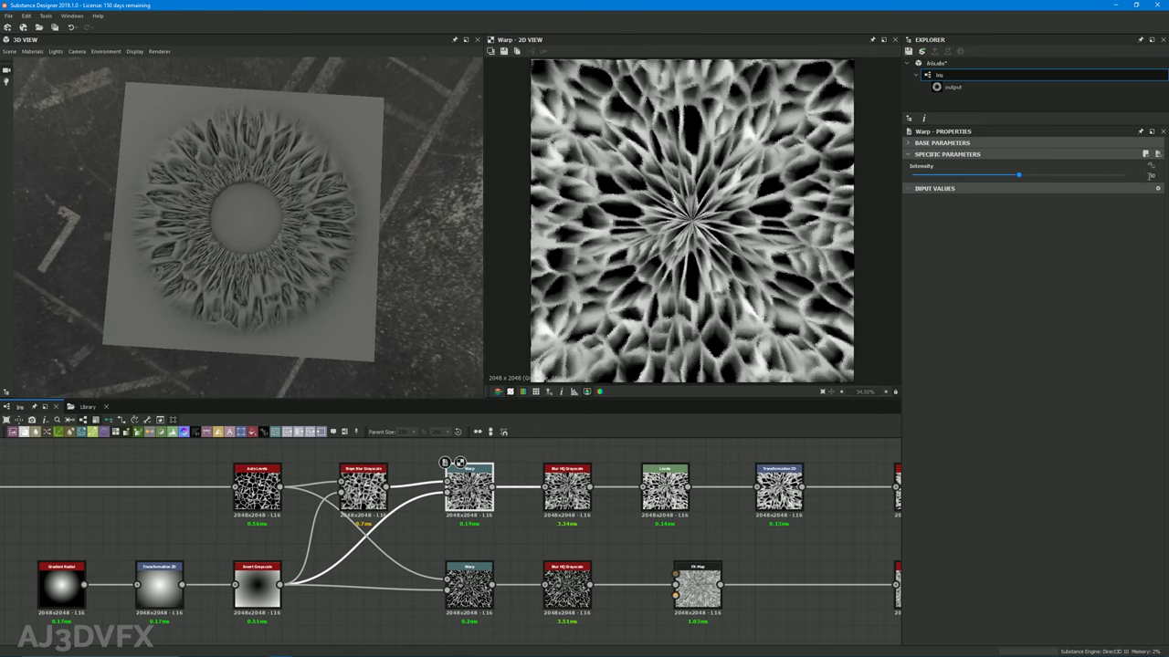
{"action": "double_click", "coordinate": [469, 584]}
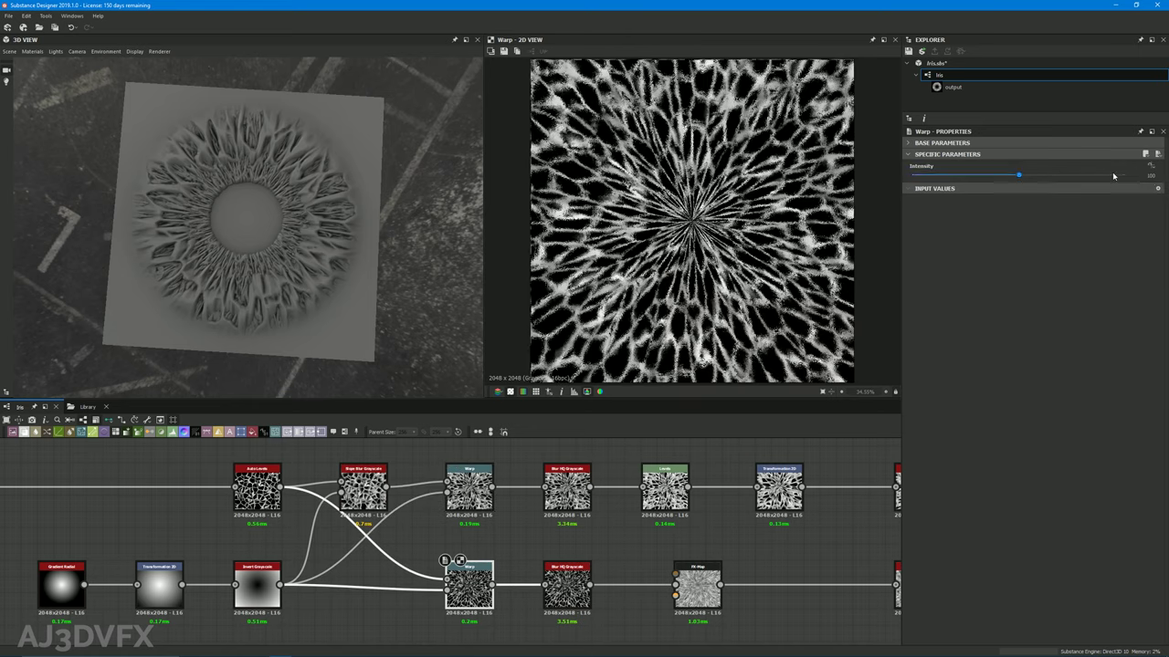
{"action": "left_click", "coordinate": [466, 535]}
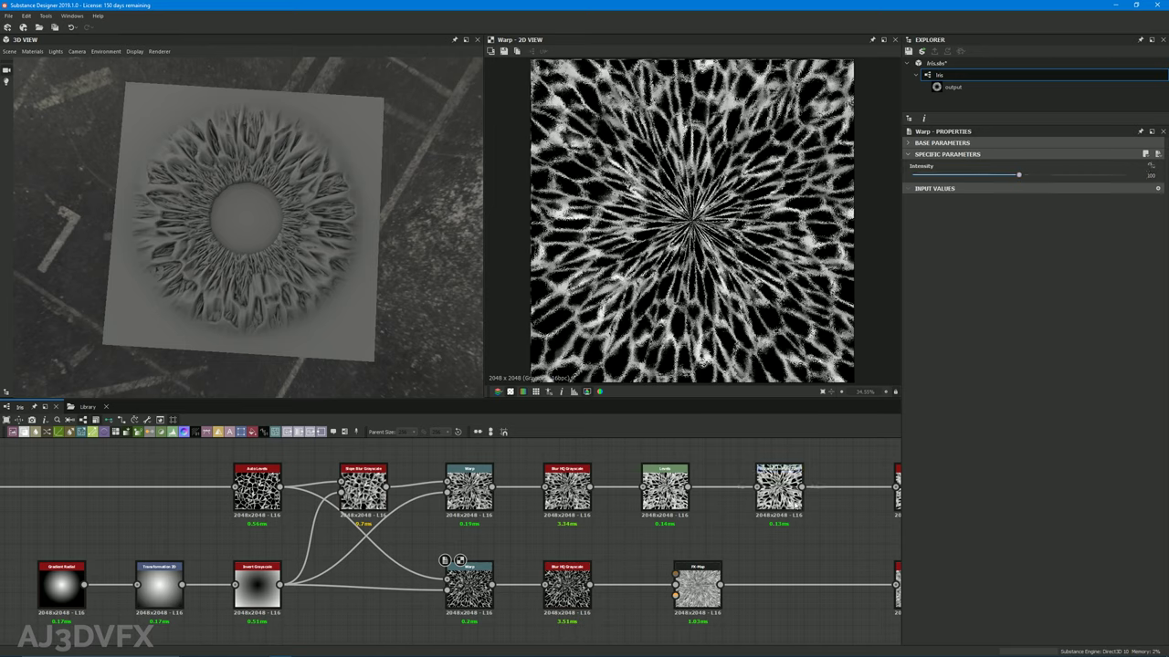
View the top layer Warp node's output and expose its Intensity as a new input named radialStretch
{"action": "left_click", "coordinate": [469, 487]}
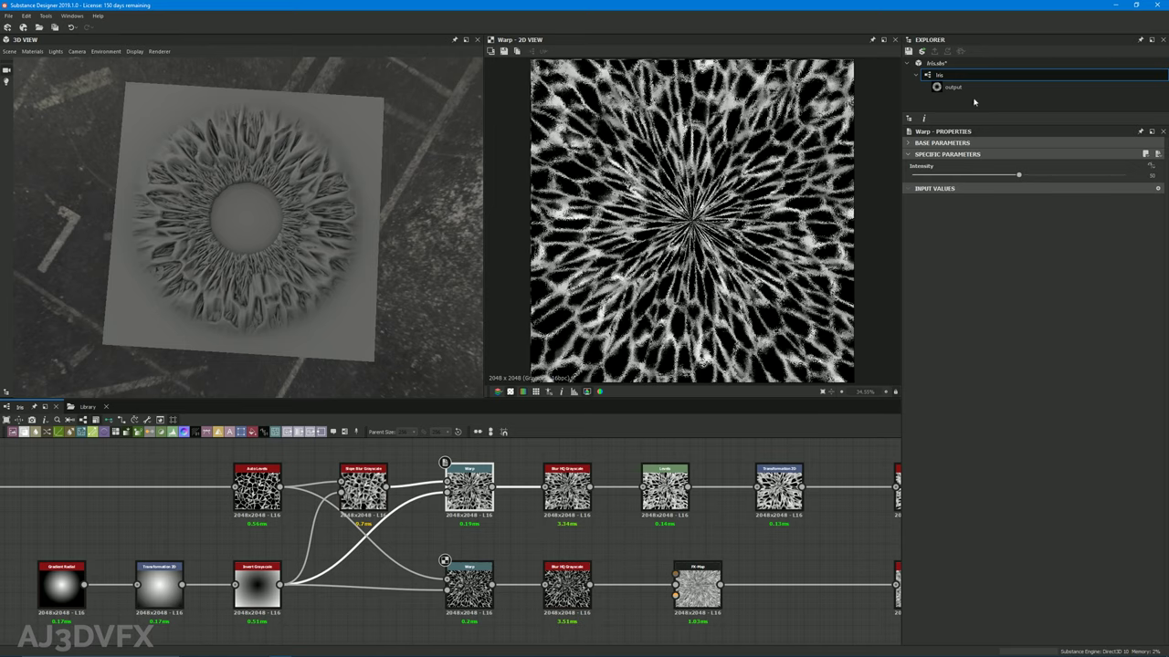
{"action": "scroll", "coordinate": [422, 465], "scroll_direction": "down", "scroll_amount": 2}
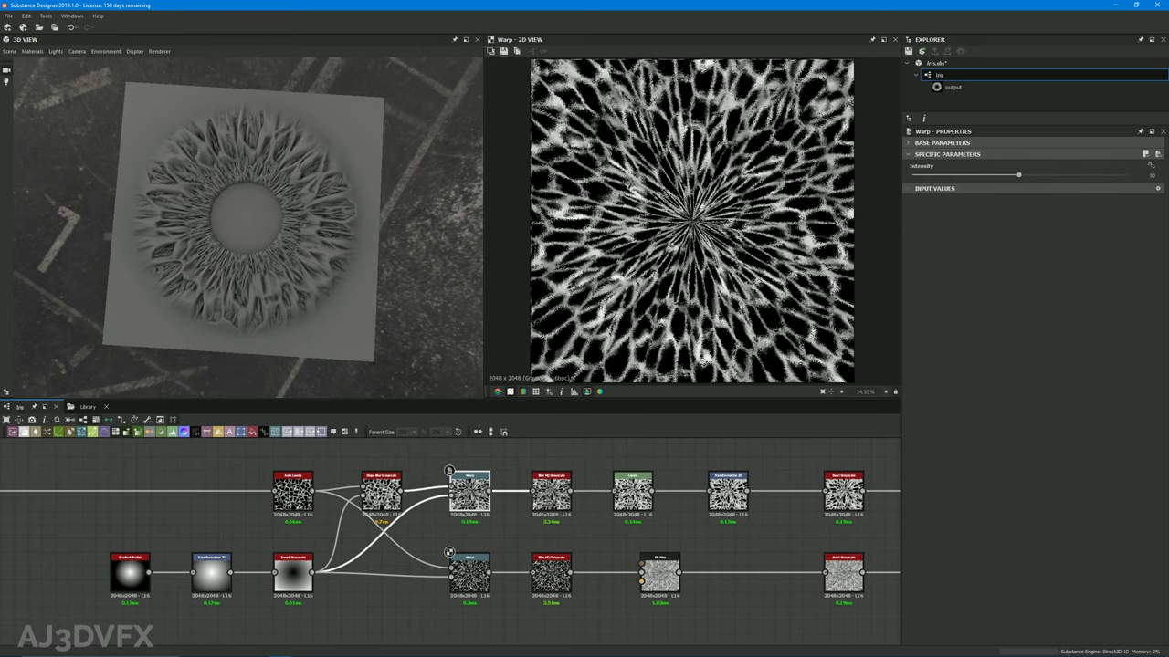
{"action": "double_click", "coordinate": [464, 486]}
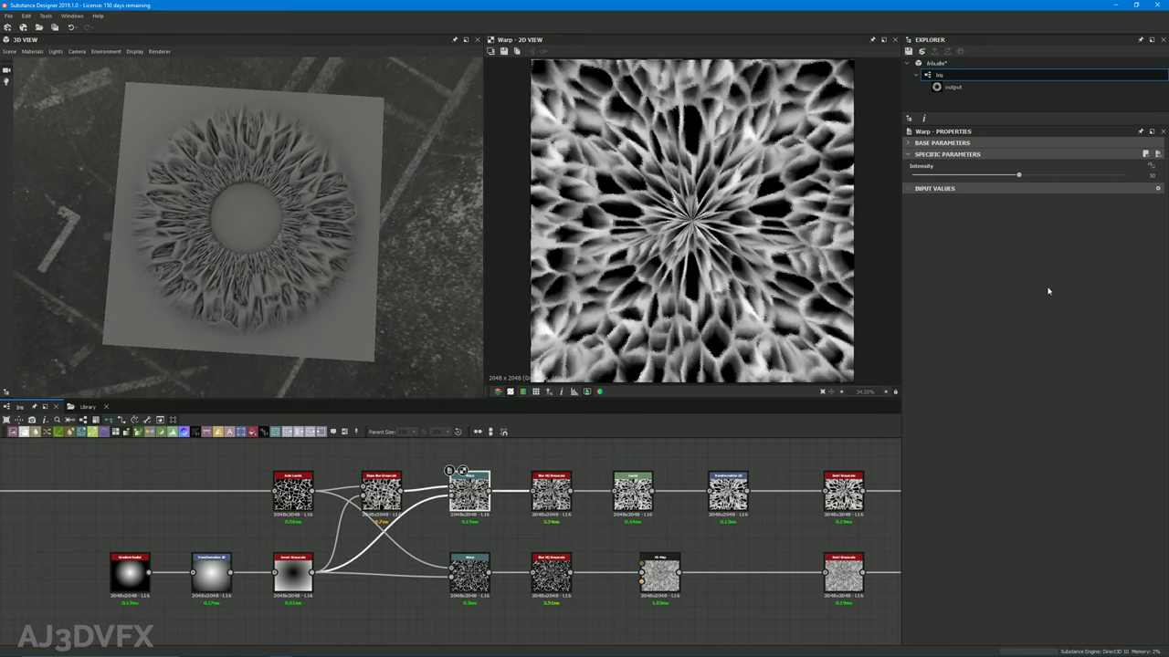
{"action": "left_click", "coordinate": [1151, 166]}
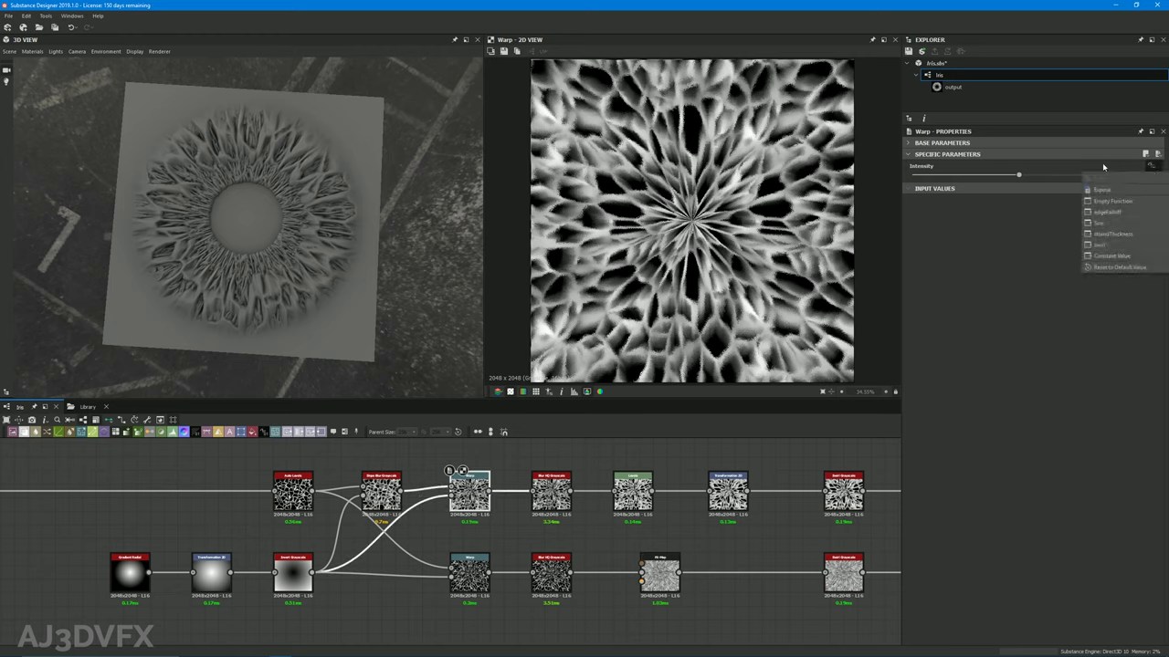
{"action": "left_click", "coordinate": [1098, 189]}
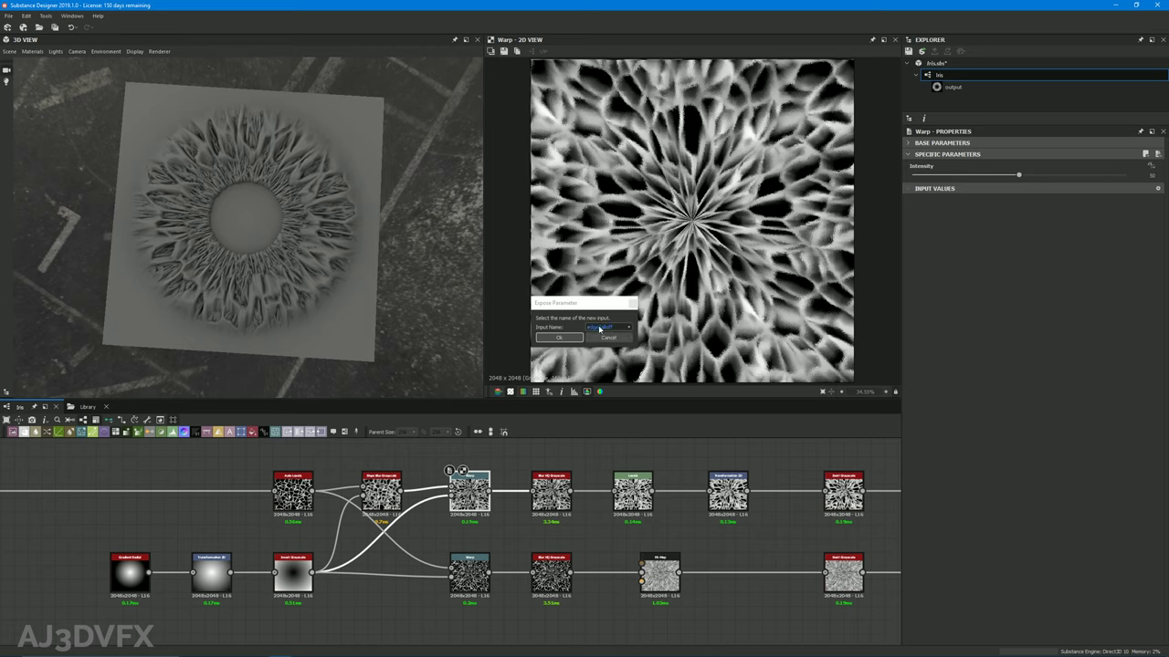
{"action": "left_click", "coordinate": [607, 327]}
{"action": "left_click", "coordinate": [600, 364]}
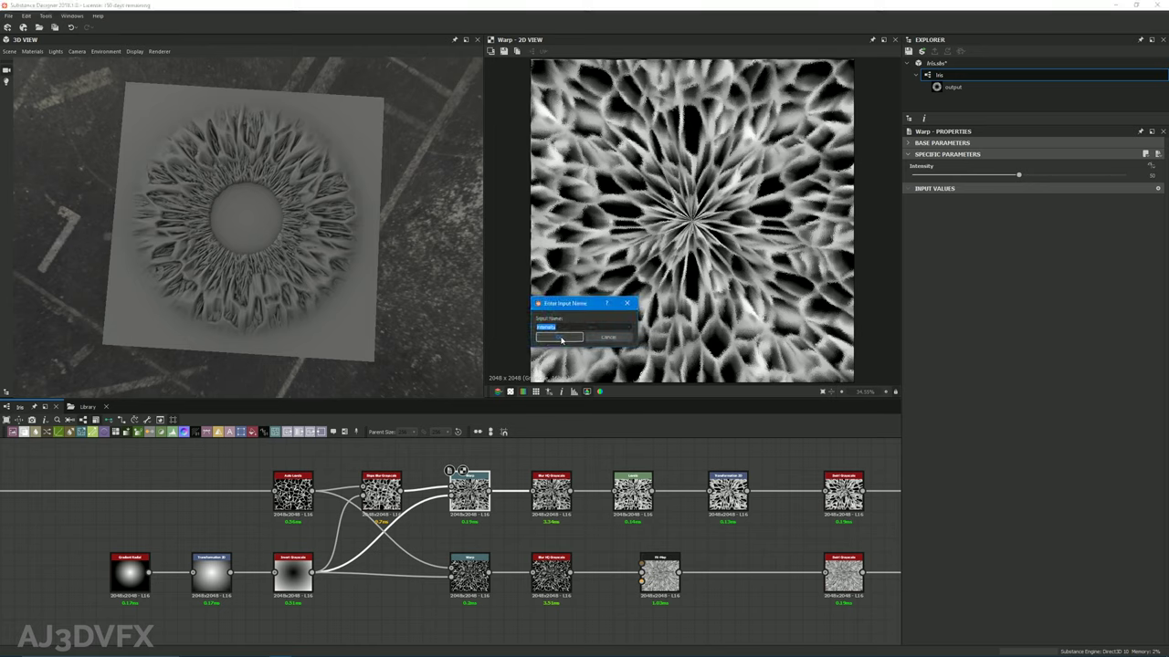
{"action": "type", "text": "iri"}
{"action": "key", "text": "Return"}
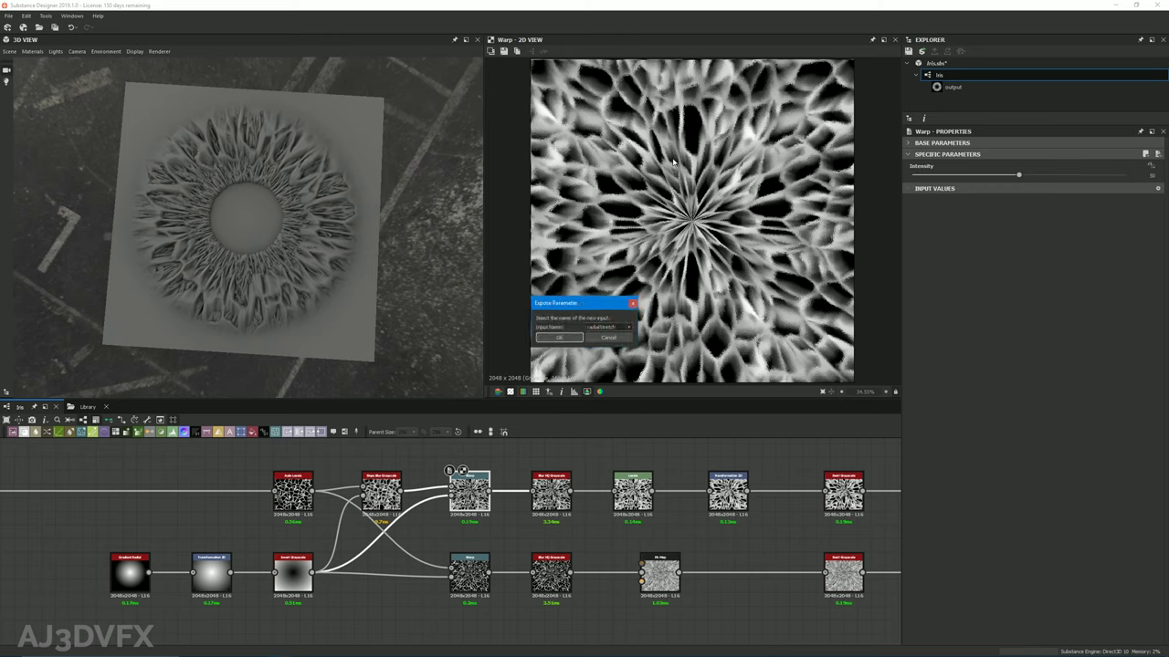
{"action": "left_click", "coordinate": [558, 337]}
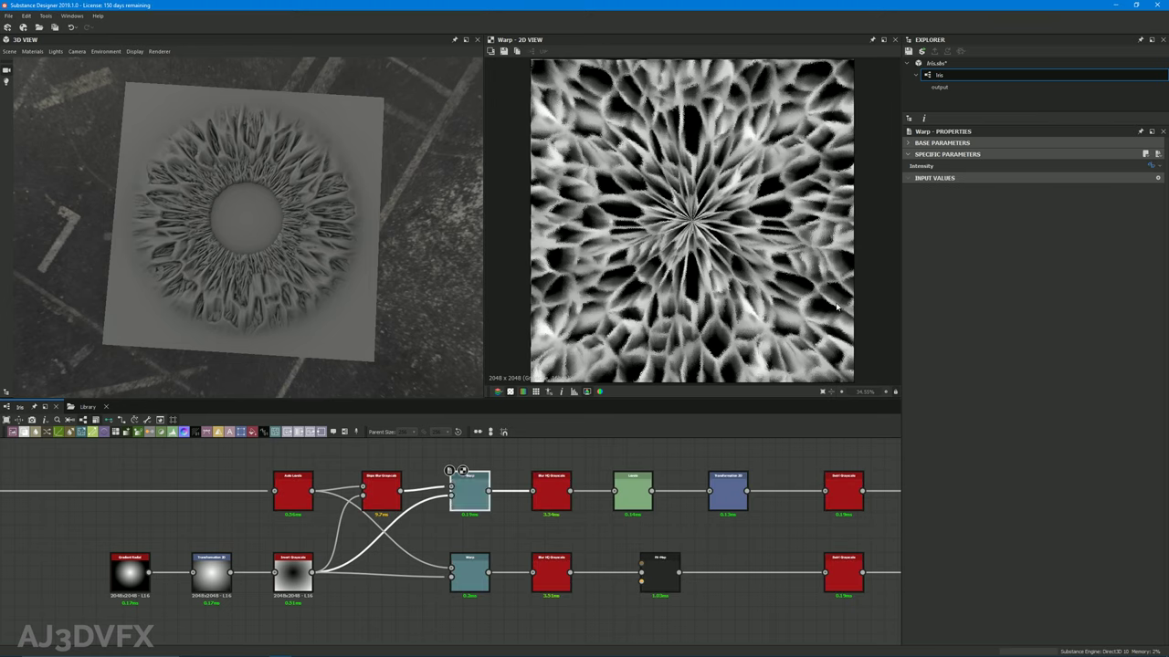
Preview the input parameters, test radialStretch at about 65, leave the preview and look over the radialStretch input's settings
{"action": "left_click", "coordinate": [939, 75]}
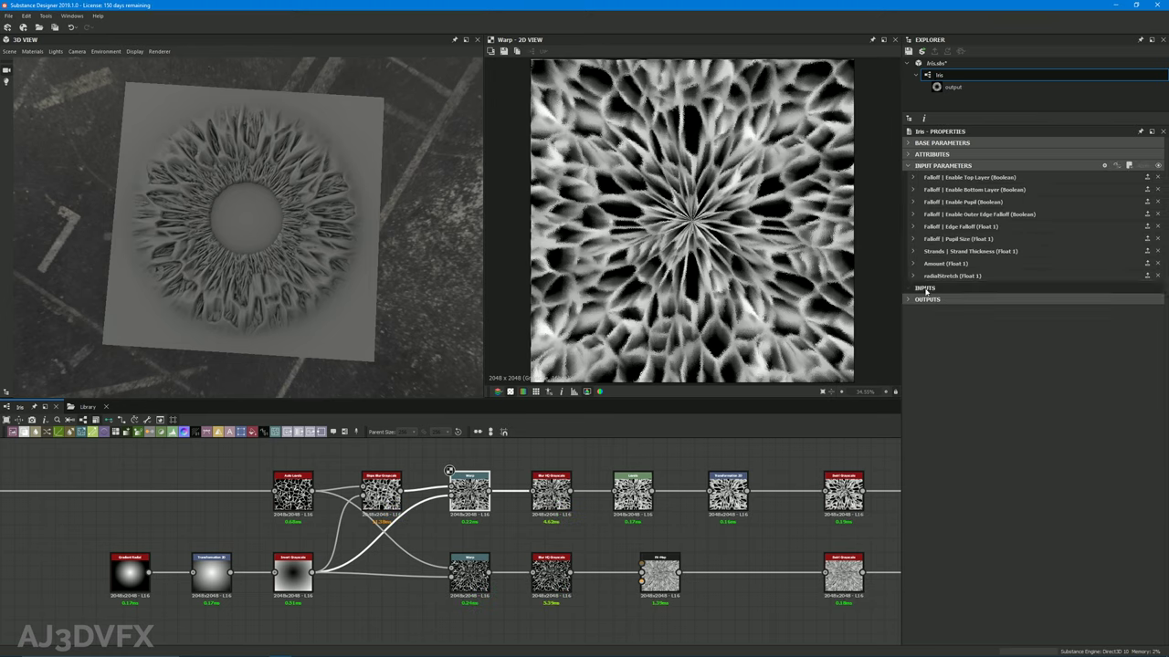
{"action": "left_click", "coordinate": [1159, 166]}
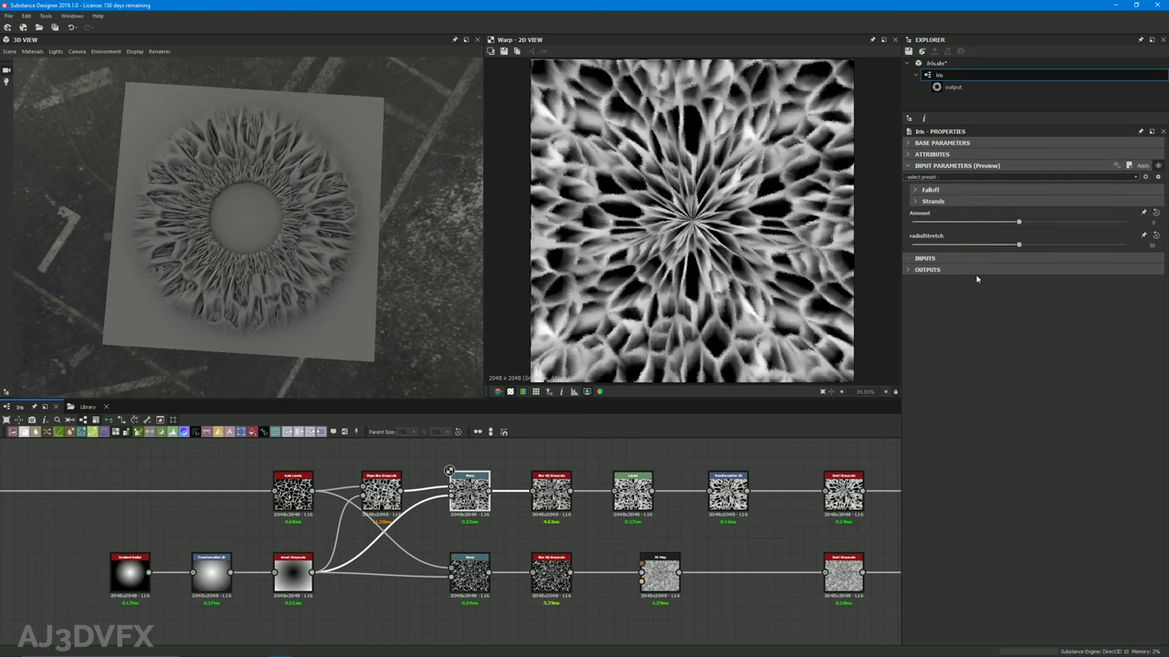
{"action": "left_click_drag", "start_coordinate": [1015, 245], "coordinate": [1050, 245]}
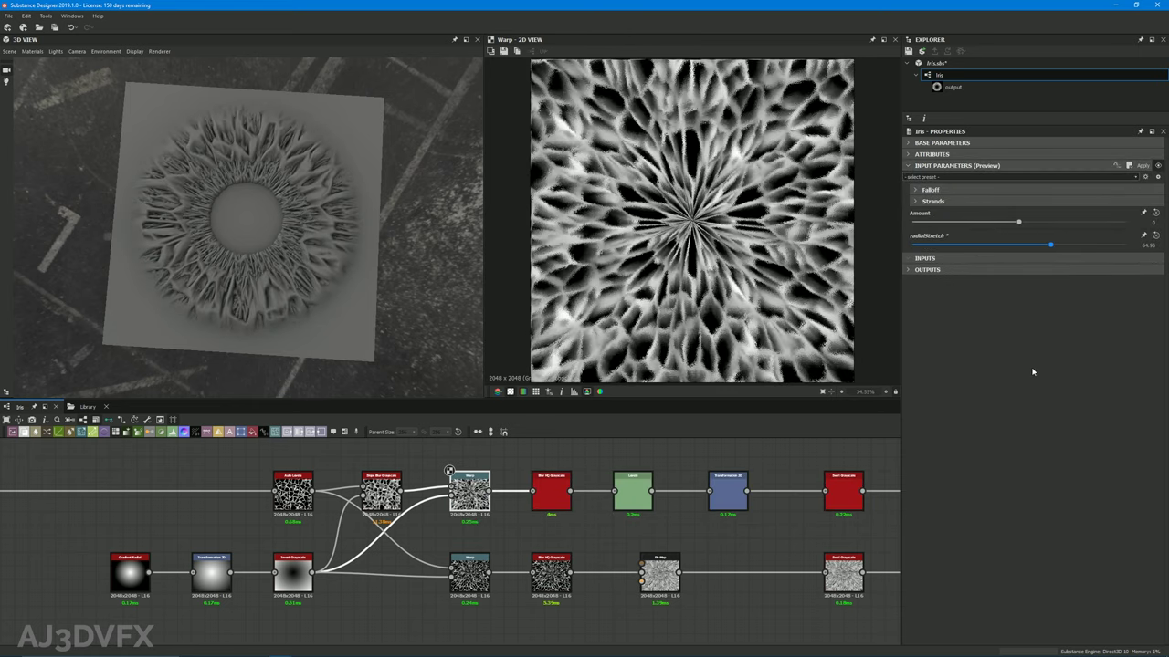
{"action": "left_click", "coordinate": [1158, 166]}
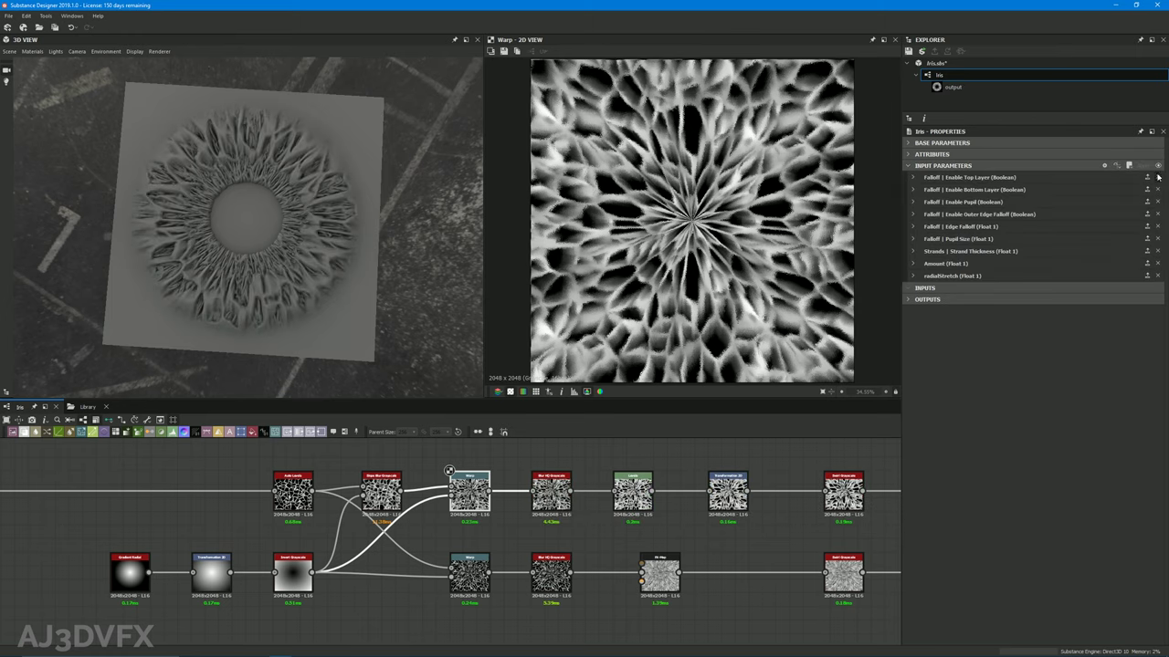
{"action": "left_click", "coordinate": [913, 275]}
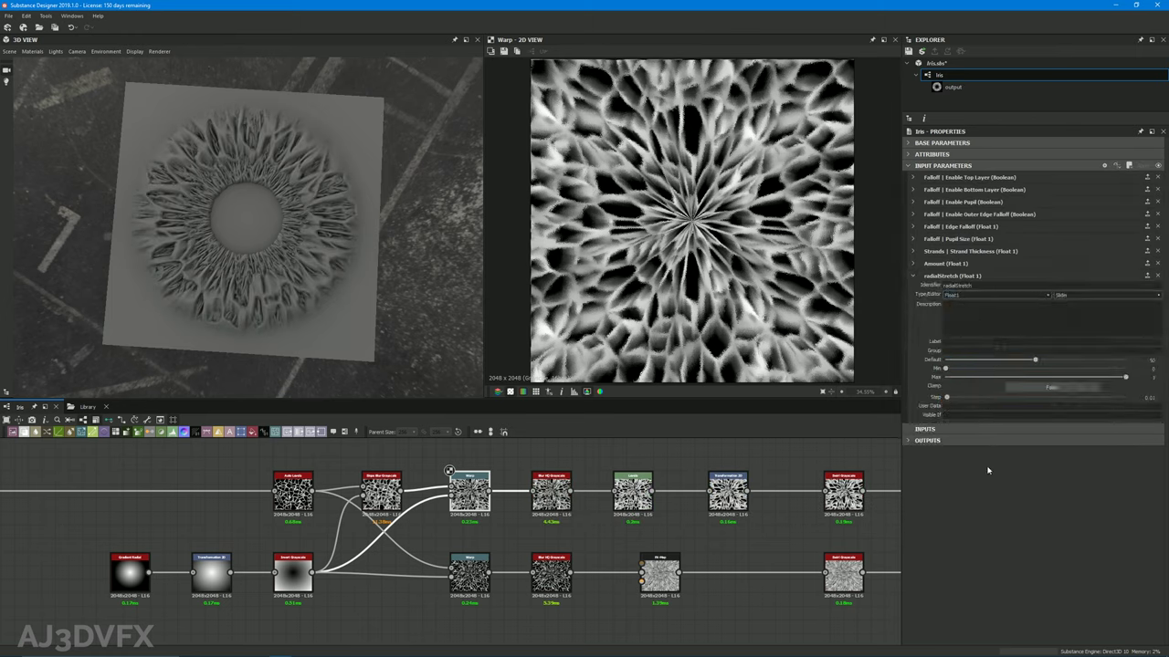
{"action": "left_click", "coordinate": [913, 276]}
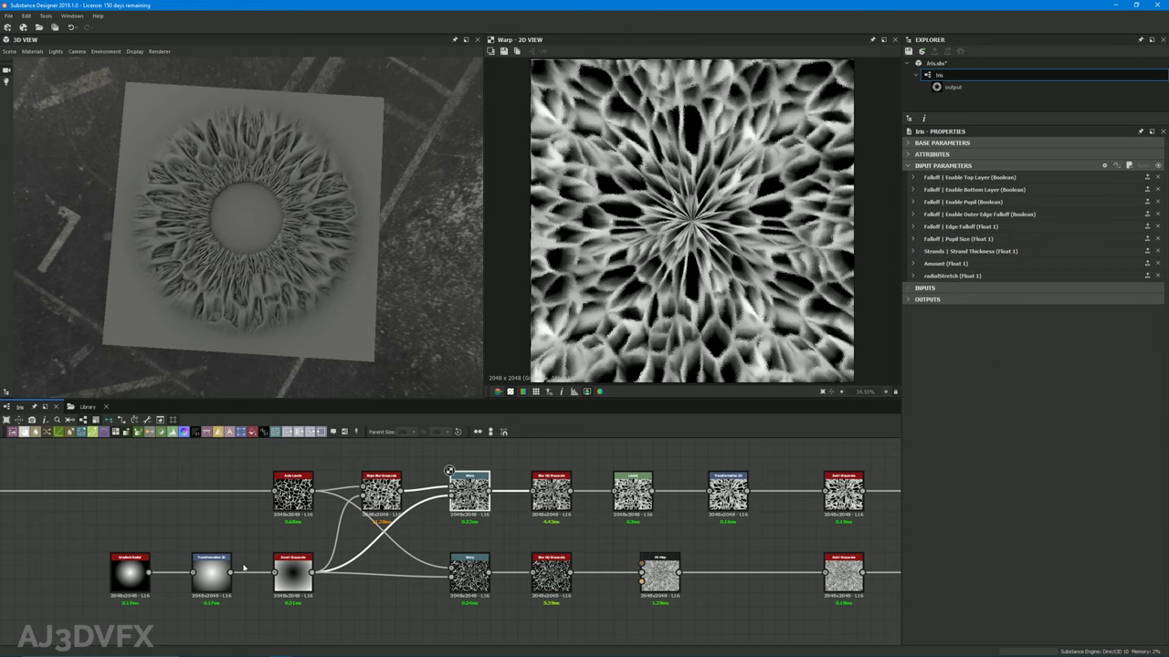
Assign an empty function to the bottom layer Warp node's Intensity and open that function for editing
{"action": "scroll", "coordinate": [365, 594], "scroll_direction": "up", "scroll_amount": 2}
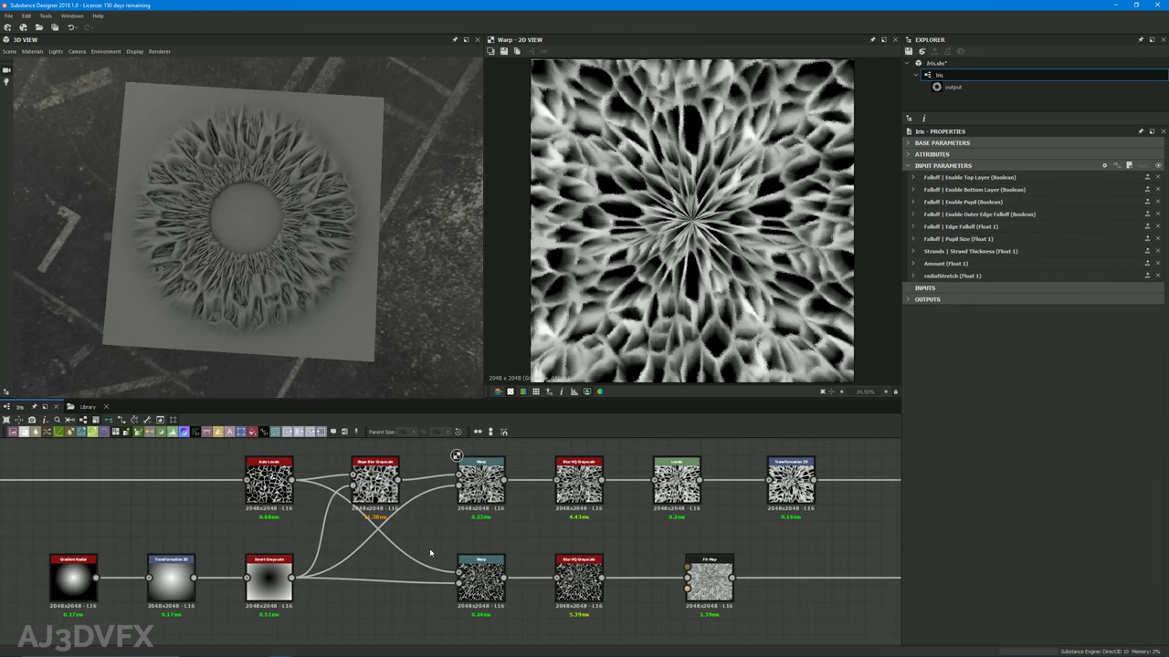
{"action": "middle_click_drag", "start_coordinate": [472, 543], "coordinate": [469, 554]}
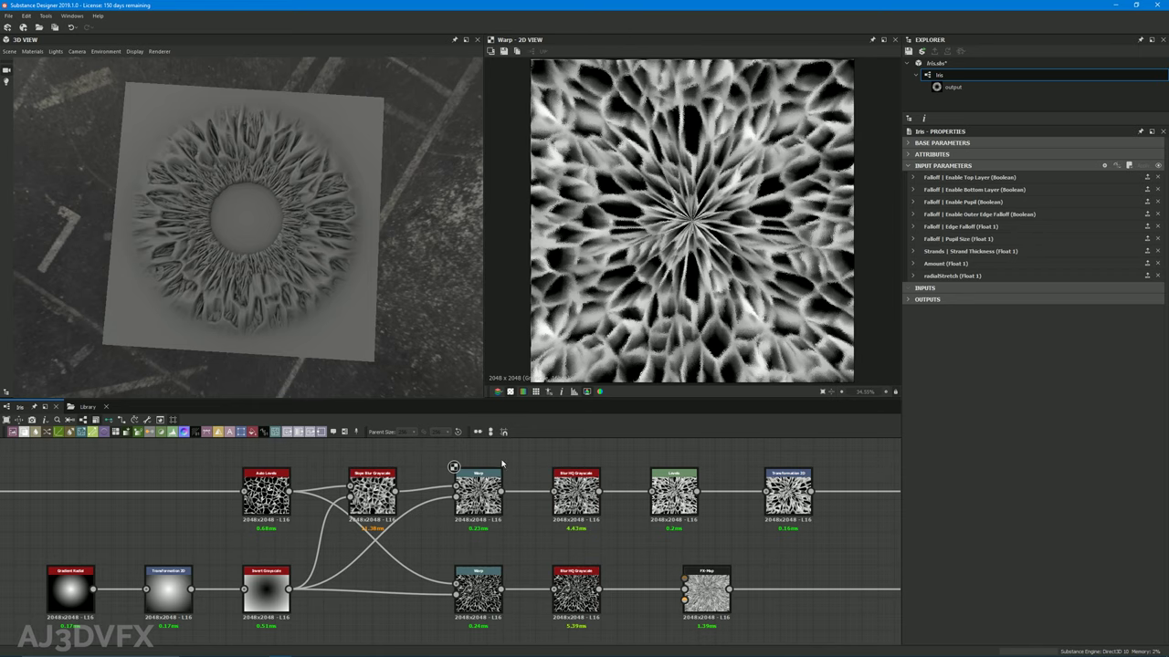
{"action": "double_click", "coordinate": [479, 589]}
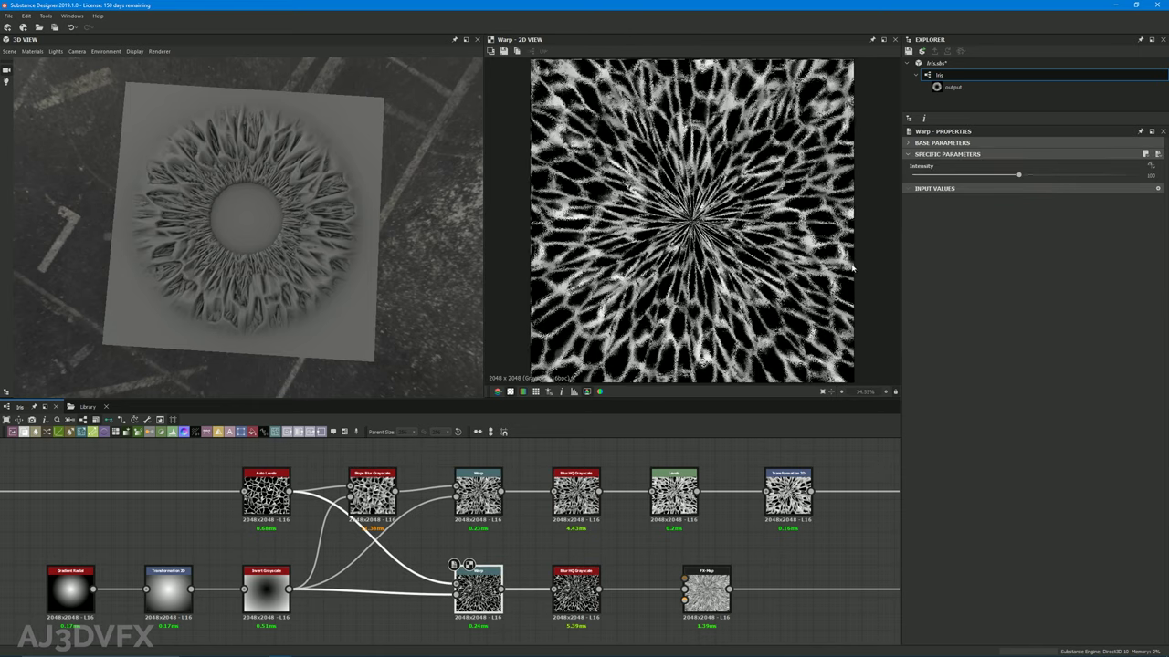
{"action": "left_click", "coordinate": [1151, 166]}
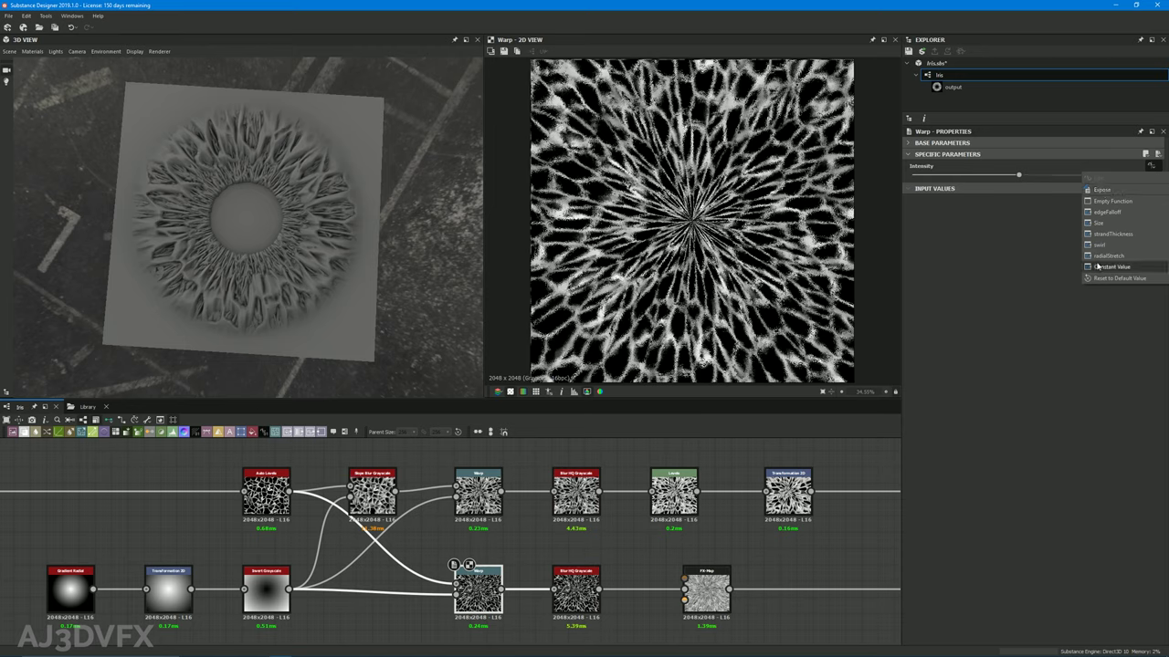
{"action": "left_click", "coordinate": [1102, 201]}
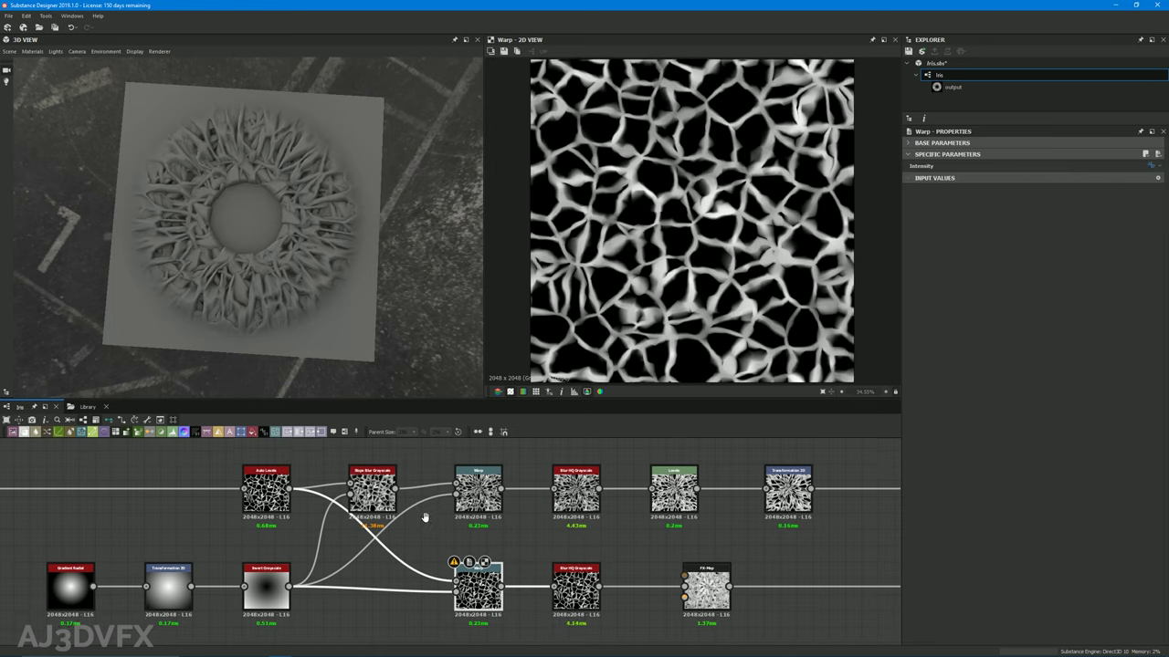
{"action": "scroll", "coordinate": [429, 530], "scroll_direction": "up", "scroll_amount": 3}
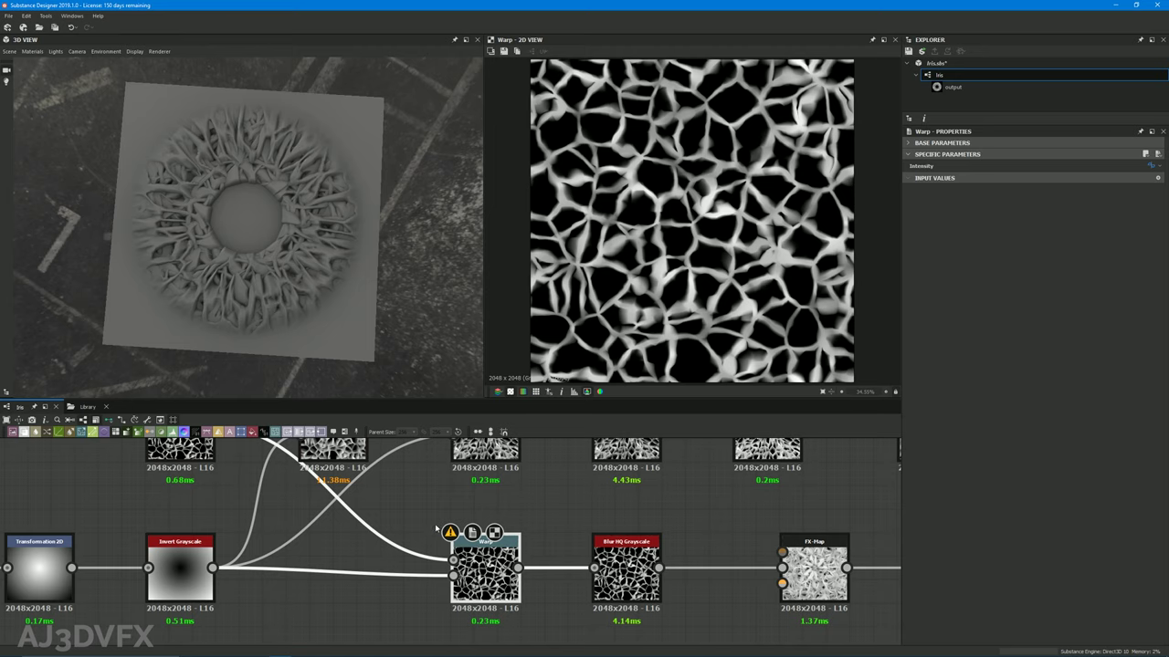
{"action": "scroll", "coordinate": [448, 539], "scroll_direction": "down", "scroll_amount": 3}
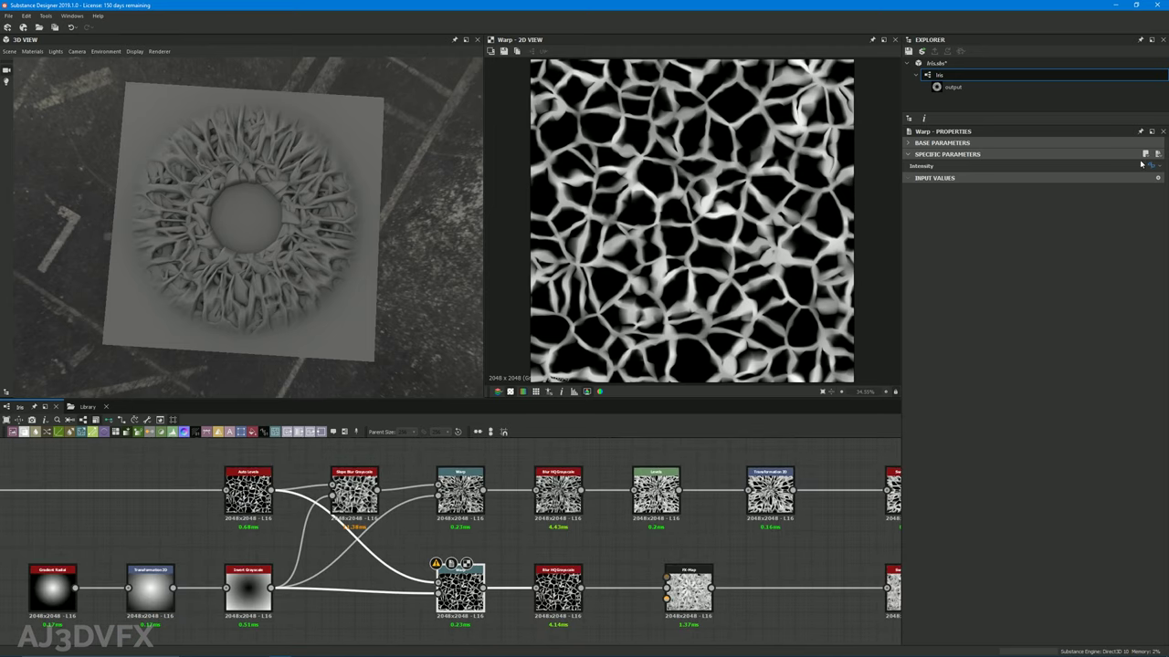
{"action": "left_click", "coordinate": [1149, 167]}
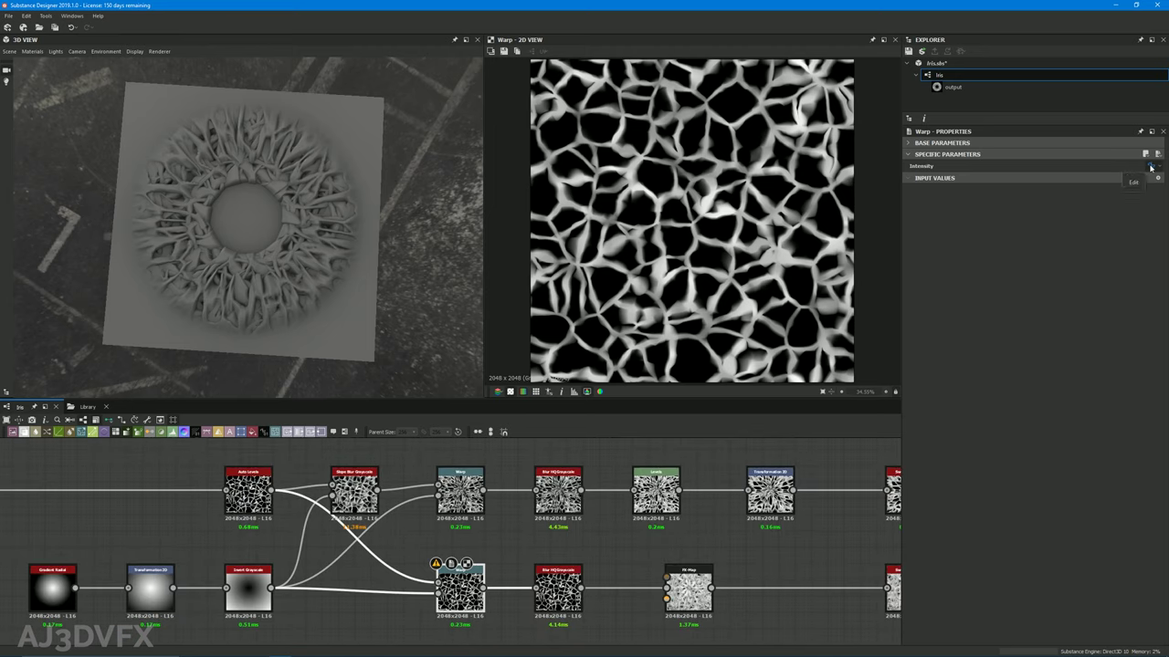
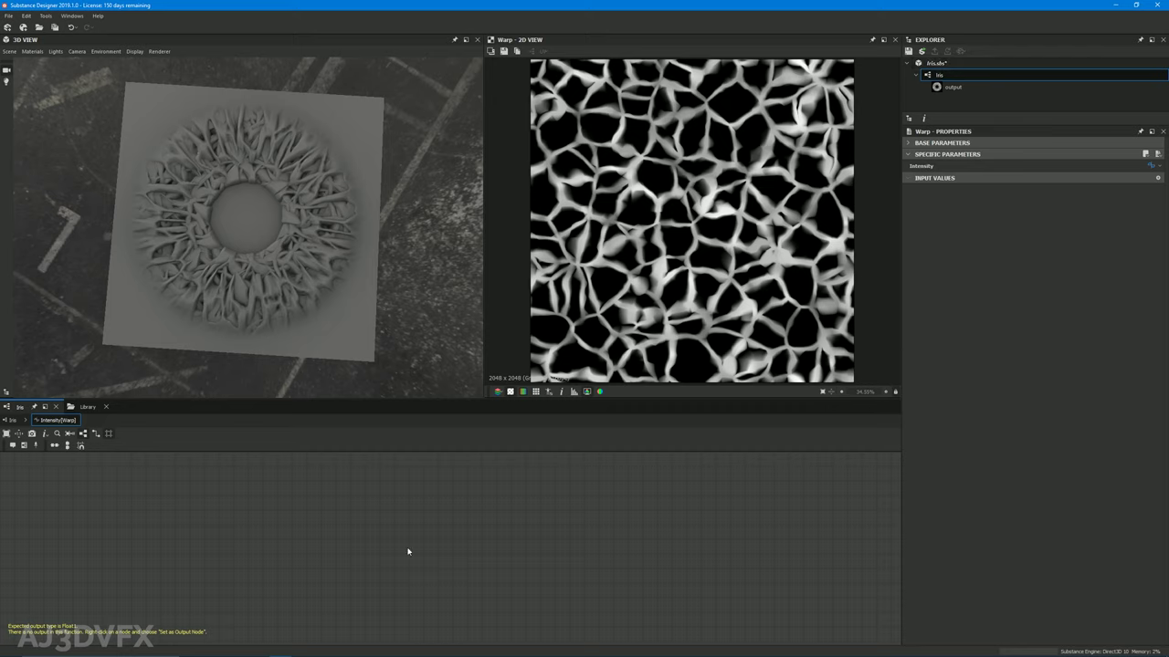
Add a Get Float node to the bottom Warp's Intensity function graph
{"action": "key", "text": "space"}
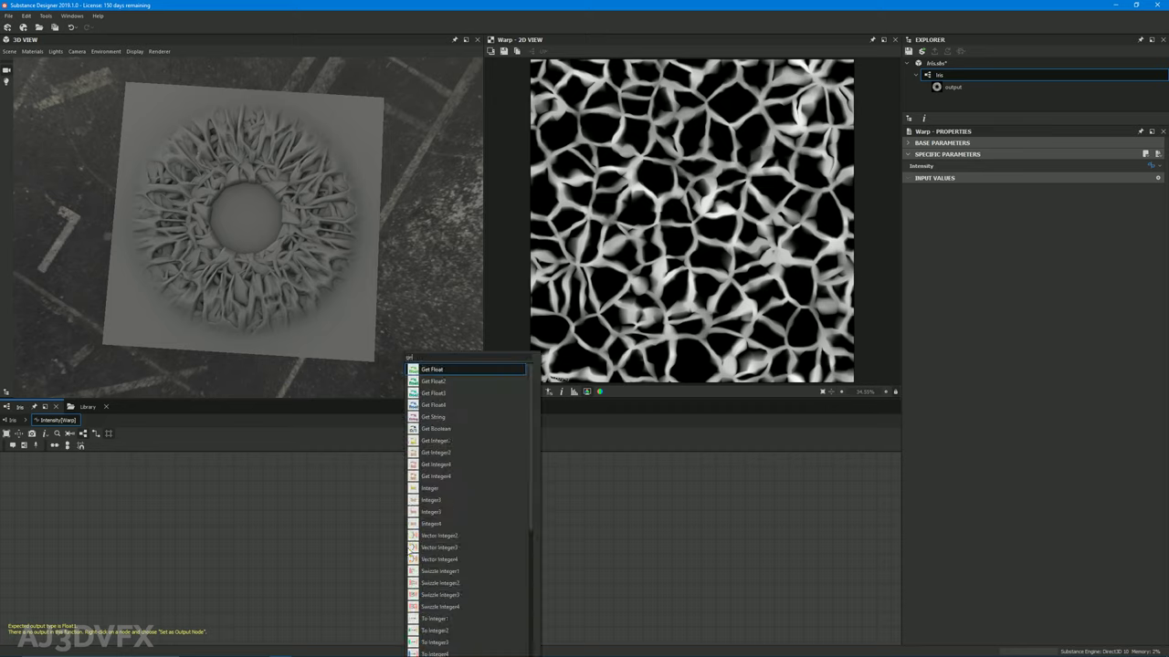
{"action": "type", "text": "get"}
{"action": "key", "text": "Down"}
{"action": "key", "text": "Down"}
{"action": "key", "text": "Down"}
{"action": "key", "text": "Down"}
{"action": "key", "text": "Down"}
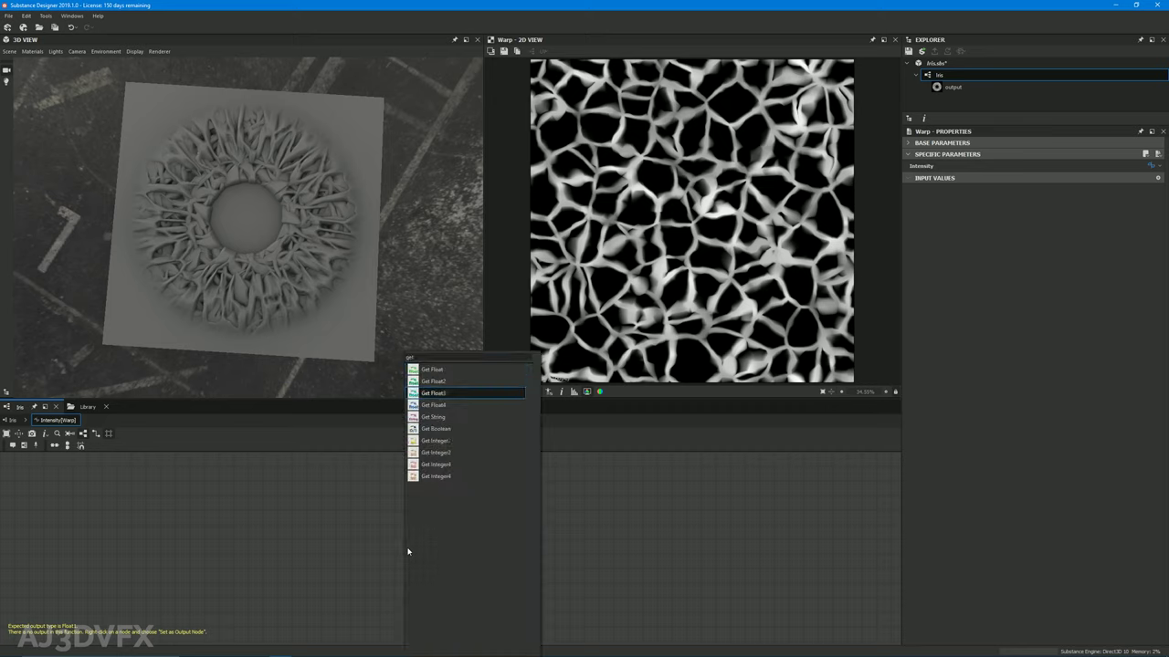
{"action": "key", "text": "Down"}
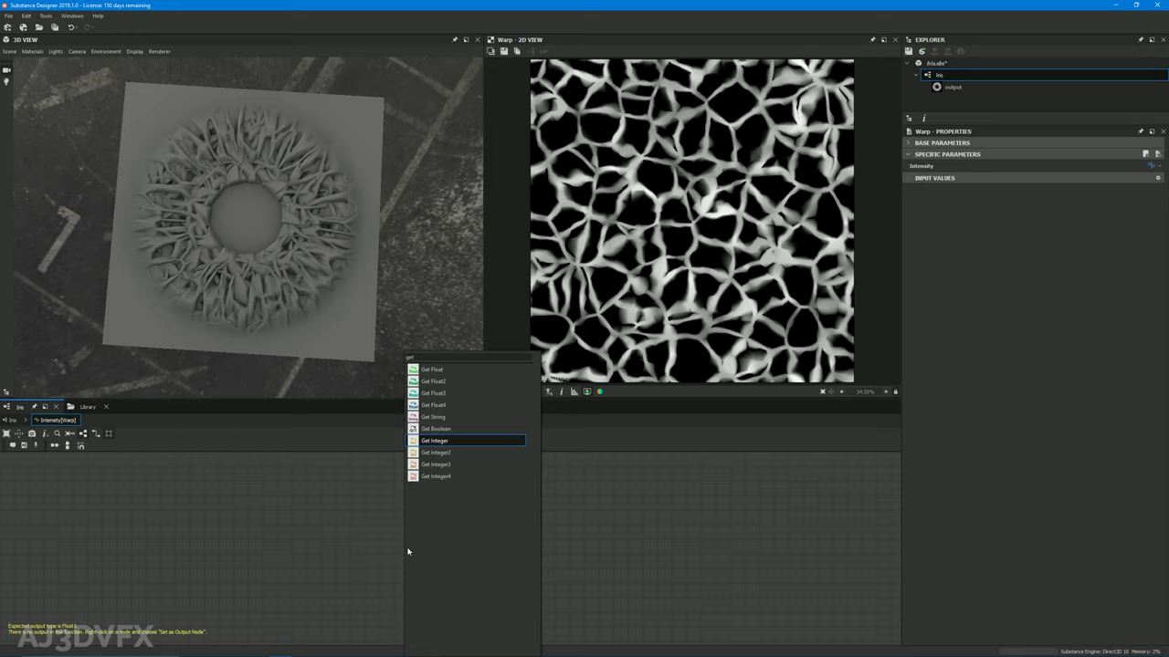
{"action": "key", "text": "Up"}
{"action": "key", "text": "Up"}
{"action": "key", "text": "Up"}
{"action": "key", "text": "Up"}
{"action": "key", "text": "Up"}
{"action": "key", "text": "Up"}
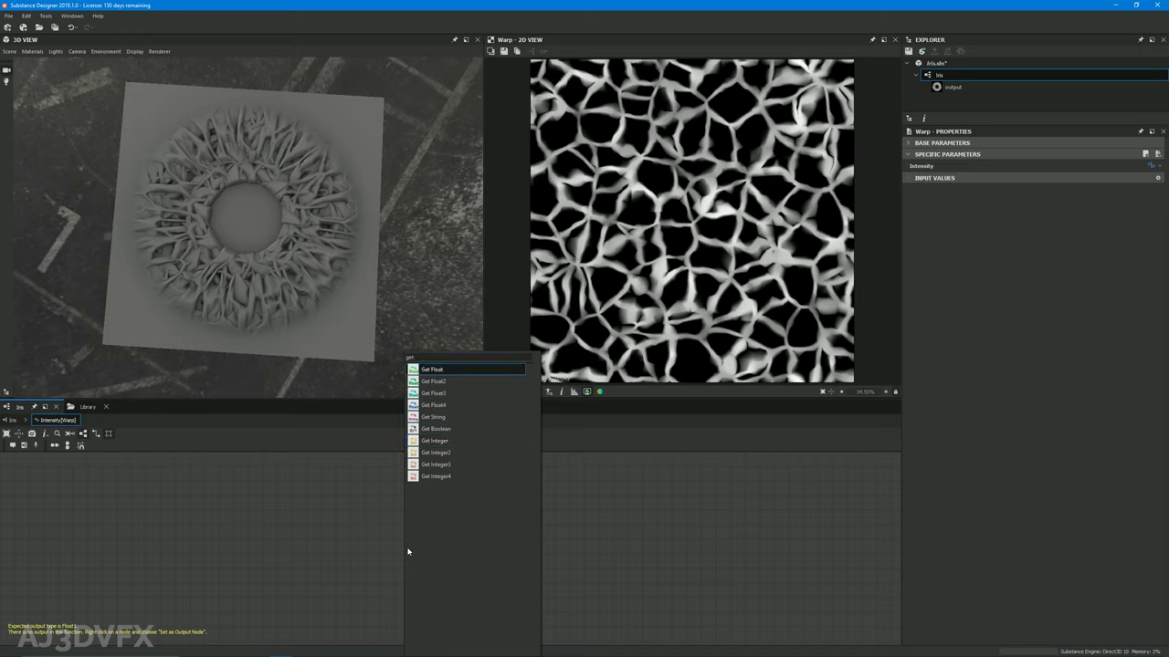
{"action": "key", "text": "Return"}
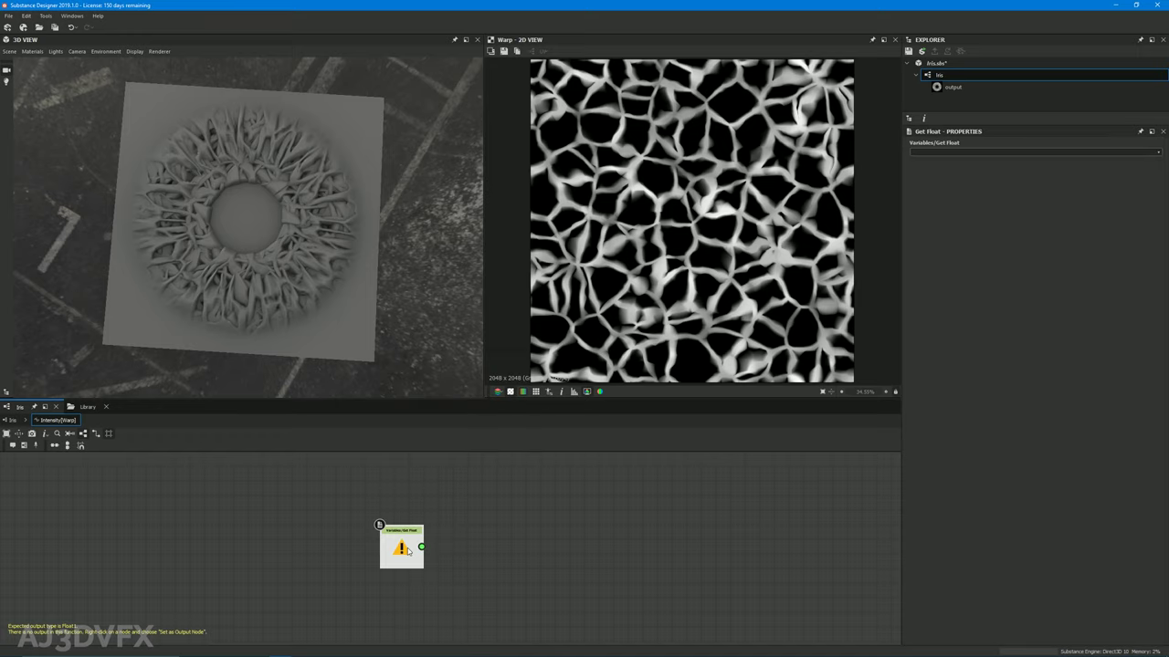
{"action": "key", "text": "f"}
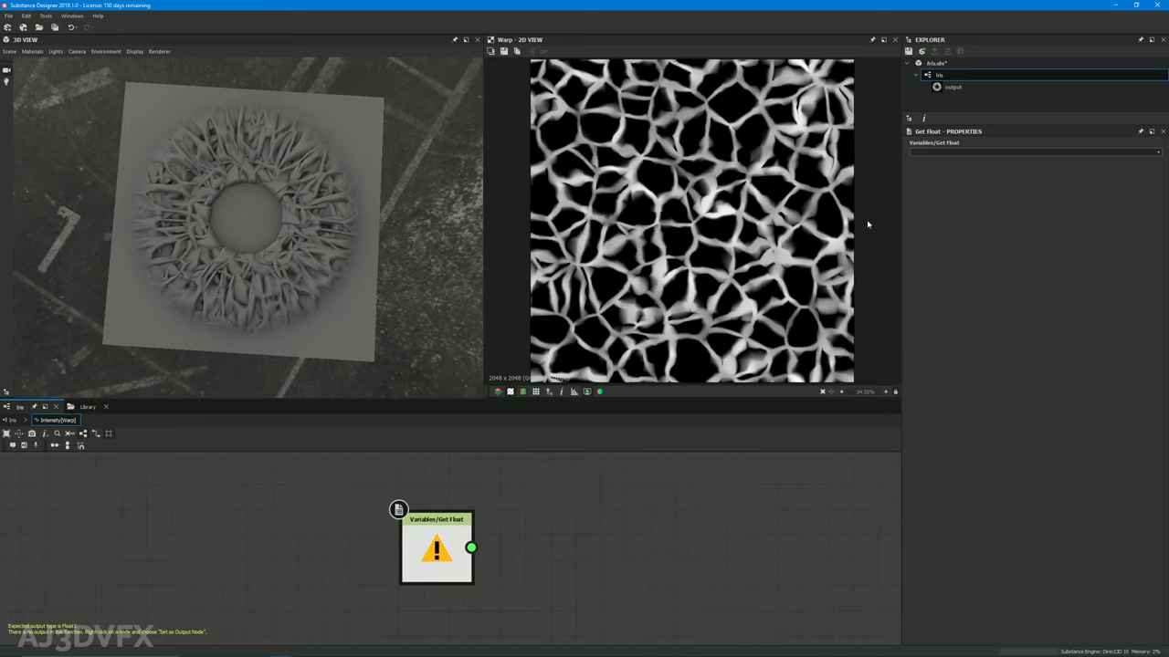
Set the Get Float node's variable to radialStretch
{"action": "left_click", "coordinate": [1157, 151]}
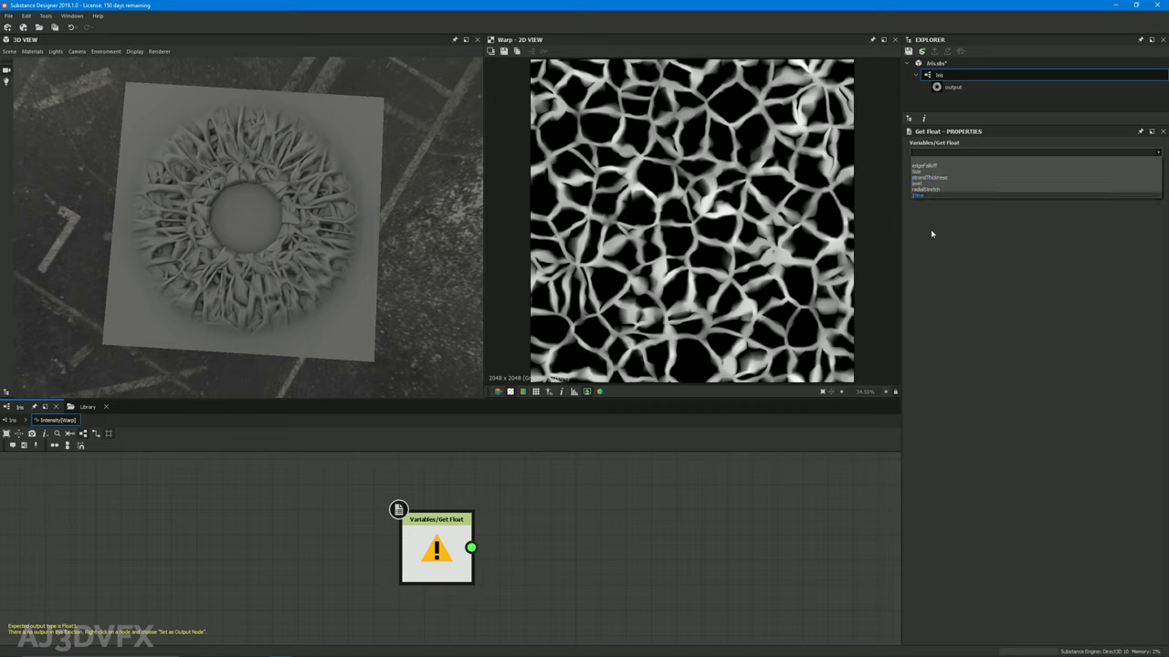
{"action": "left_click", "coordinate": [932, 265]}
{"action": "left_click", "coordinate": [1157, 152]}
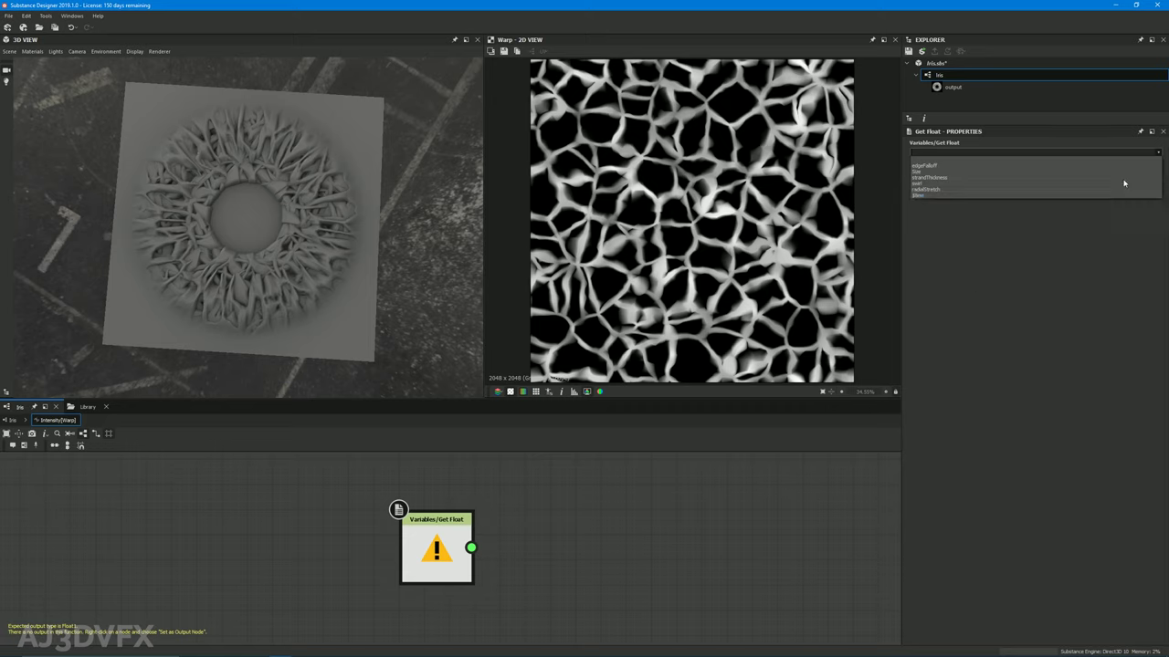
{"action": "left_click", "coordinate": [927, 190]}
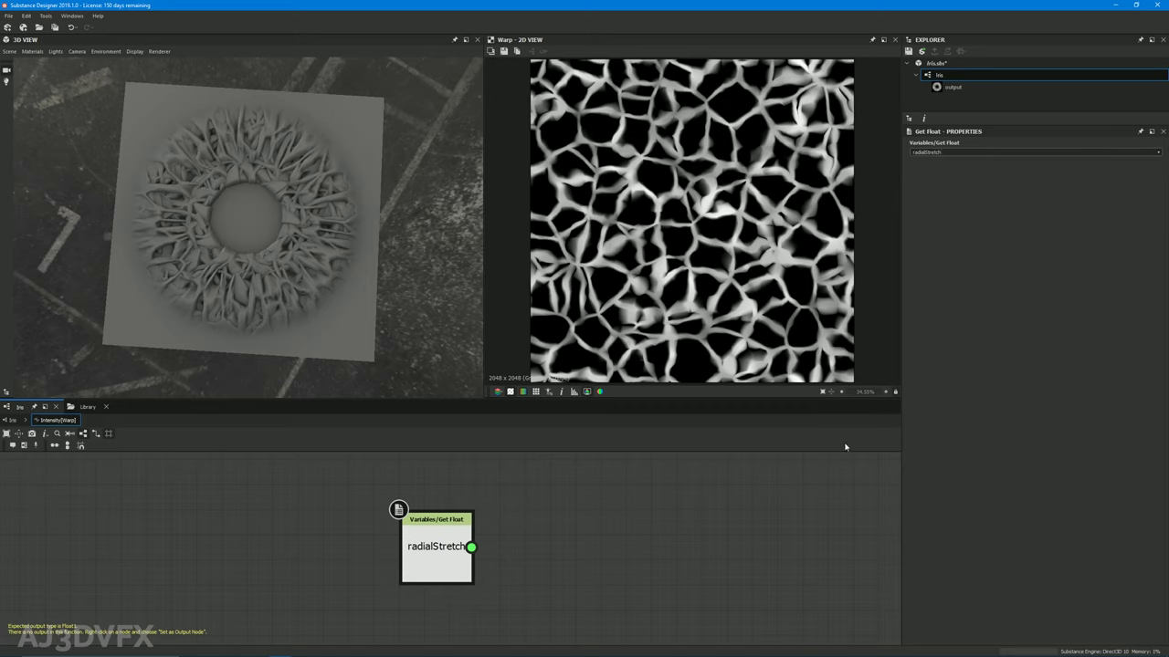
{"action": "left_click", "coordinate": [439, 546]}
{"action": "right_click", "coordinate": [445, 549]}
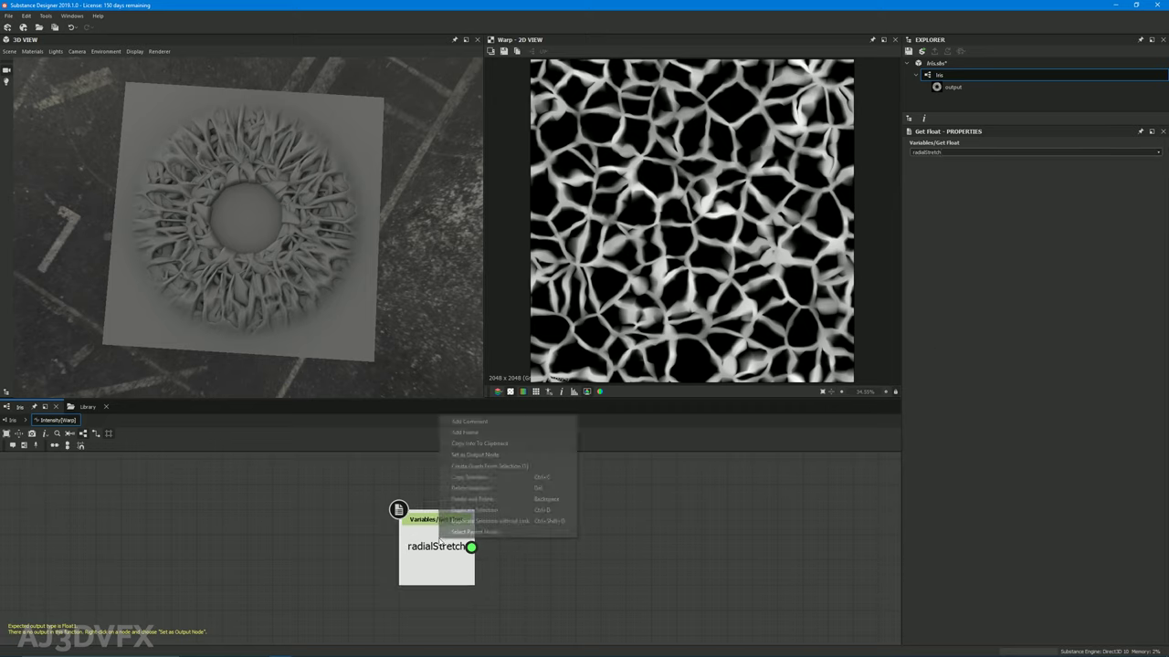
{"action": "left_click", "coordinate": [341, 557]}
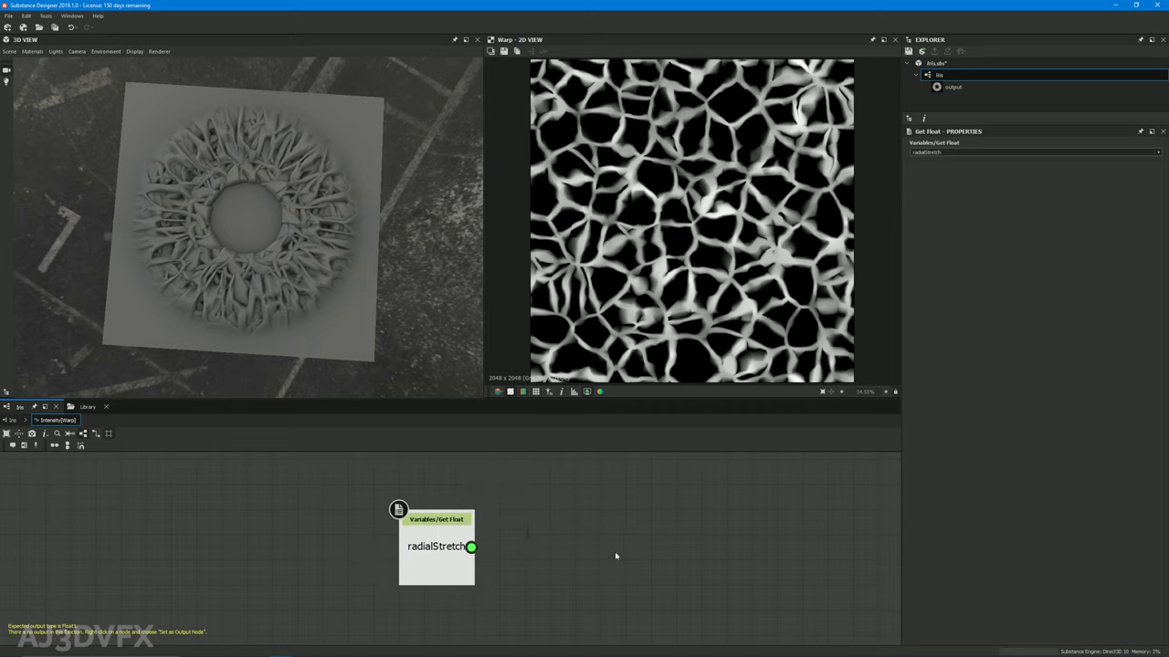
{"action": "middle_click_drag", "start_coordinate": [614, 551], "coordinate": [607, 552]}
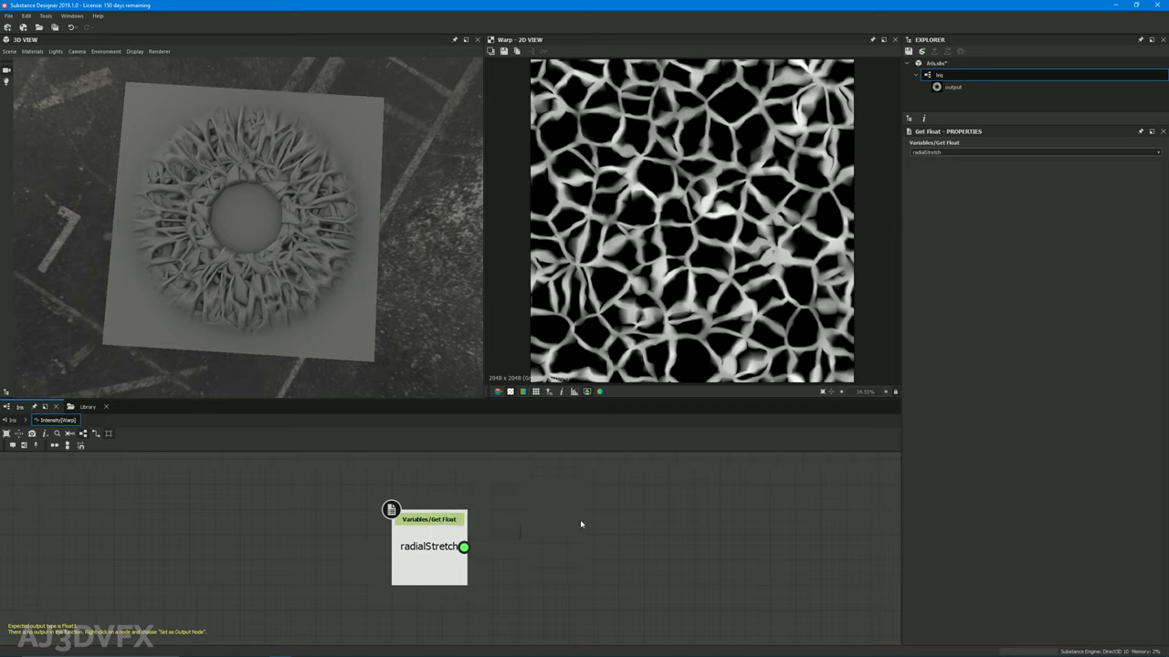
Set the radialStretch Get Float node as the output node of the bottom Warp's Intensity function
{"action": "middle_click_drag", "start_coordinate": [591, 545], "coordinate": [525, 534]}
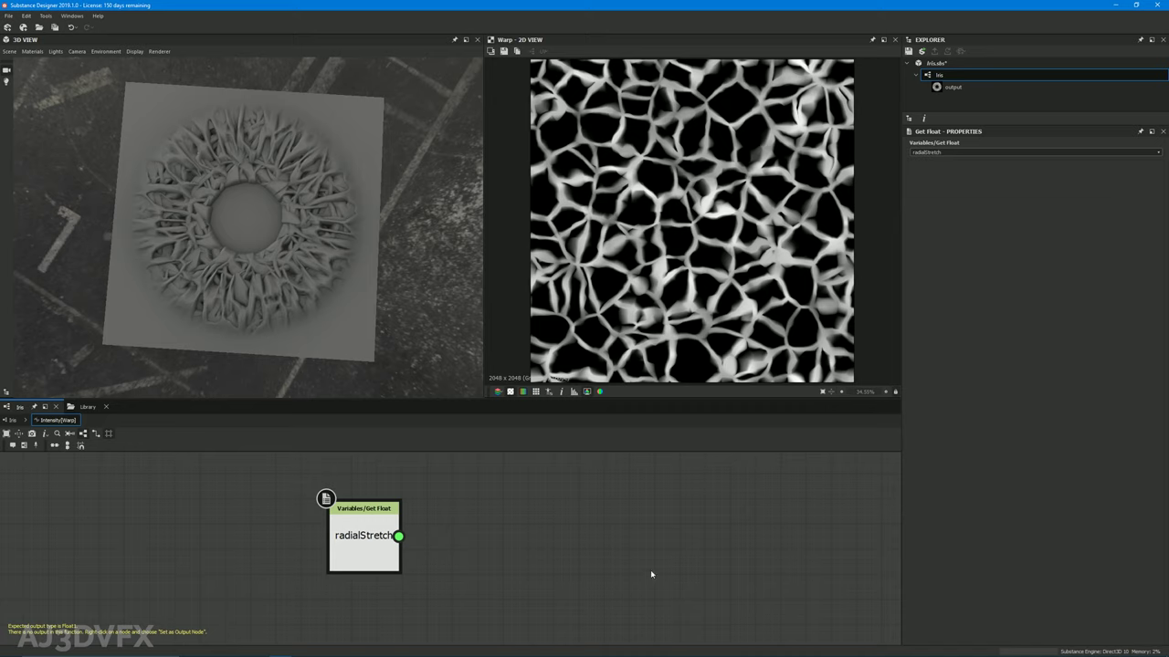
{"action": "right_click", "coordinate": [374, 541]}
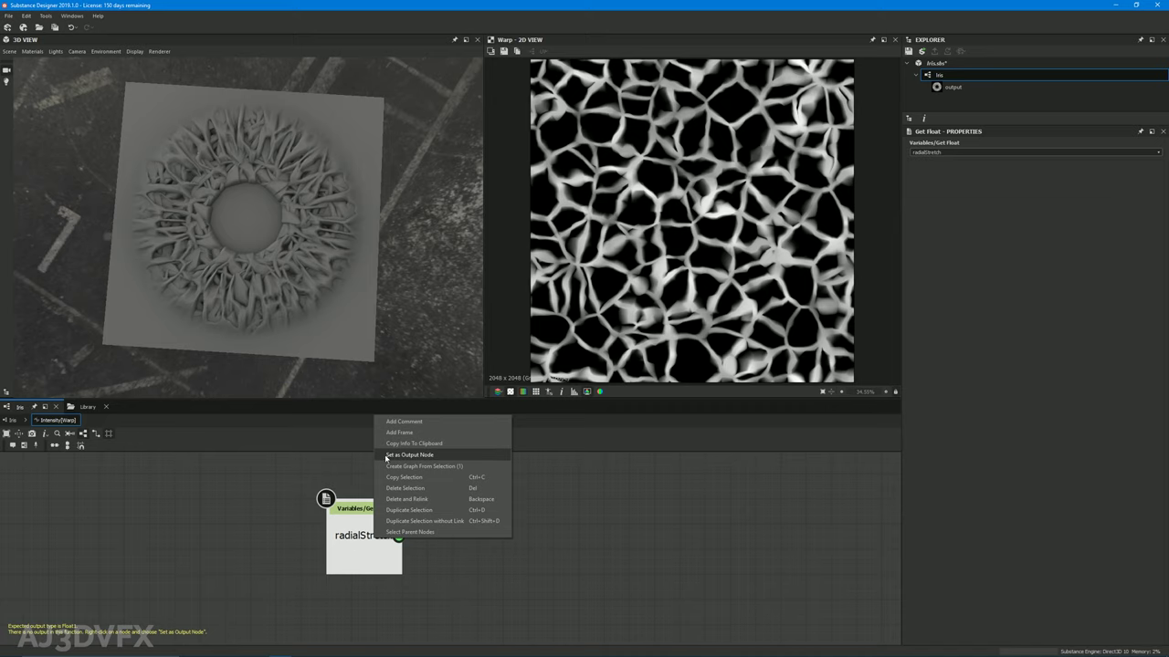
{"action": "left_click", "coordinate": [457, 455]}
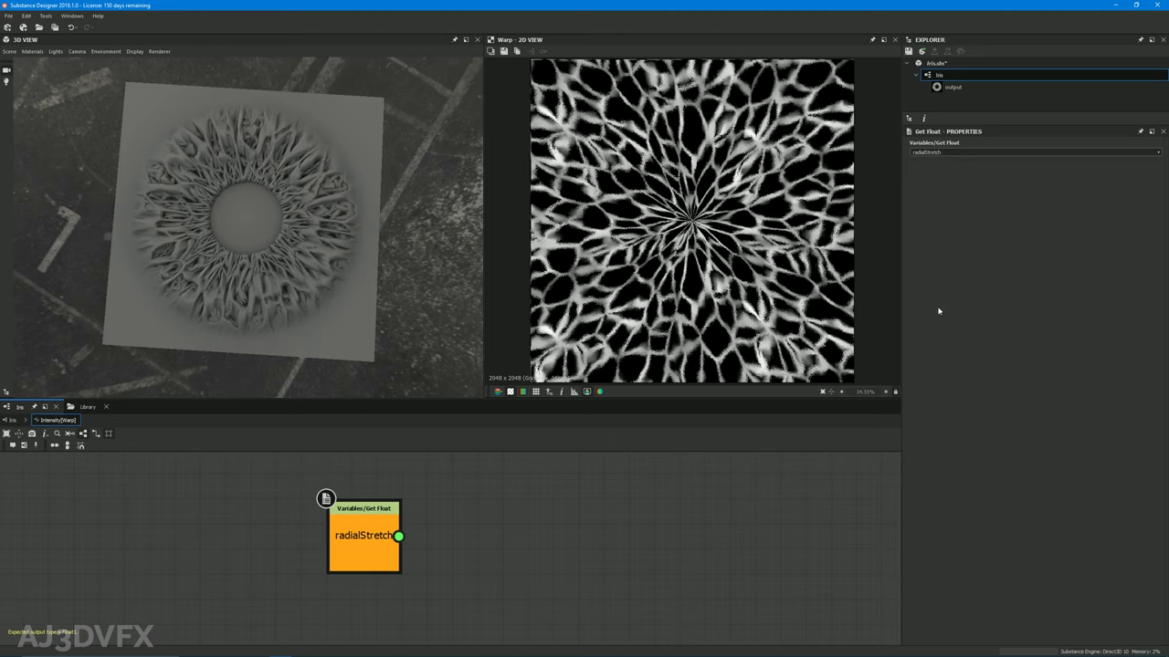
Preview the input parameters, try radialStretch at about 68, undo that change and inspect the iris in the 3D view
{"action": "left_click", "coordinate": [912, 276]}
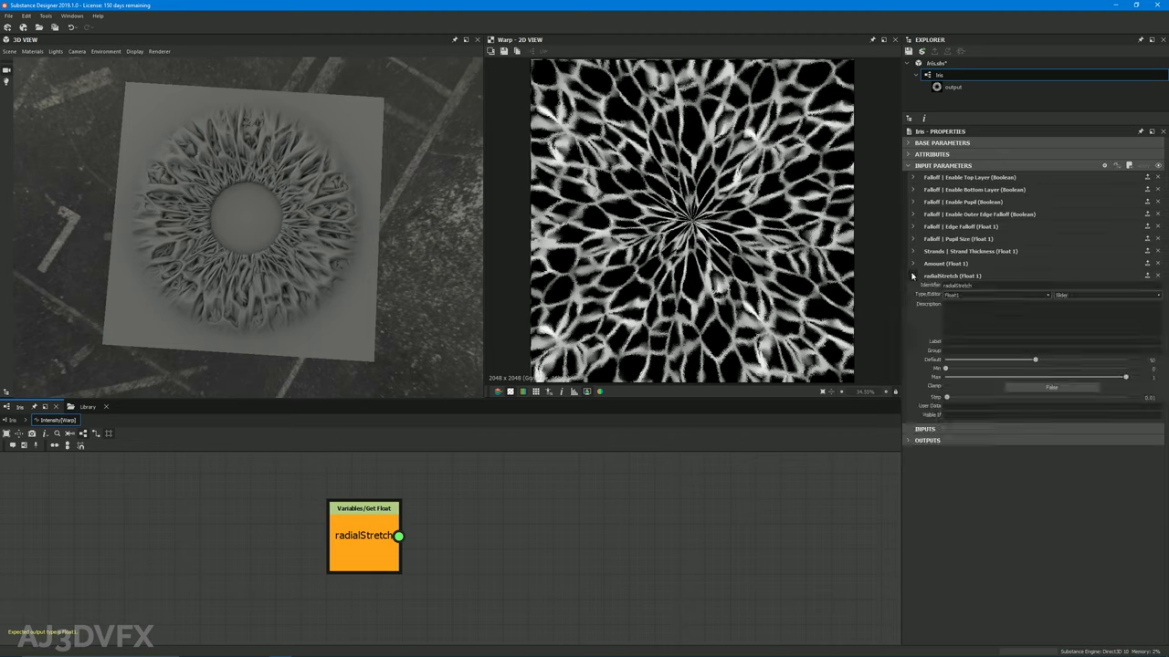
{"action": "left_click", "coordinate": [911, 275]}
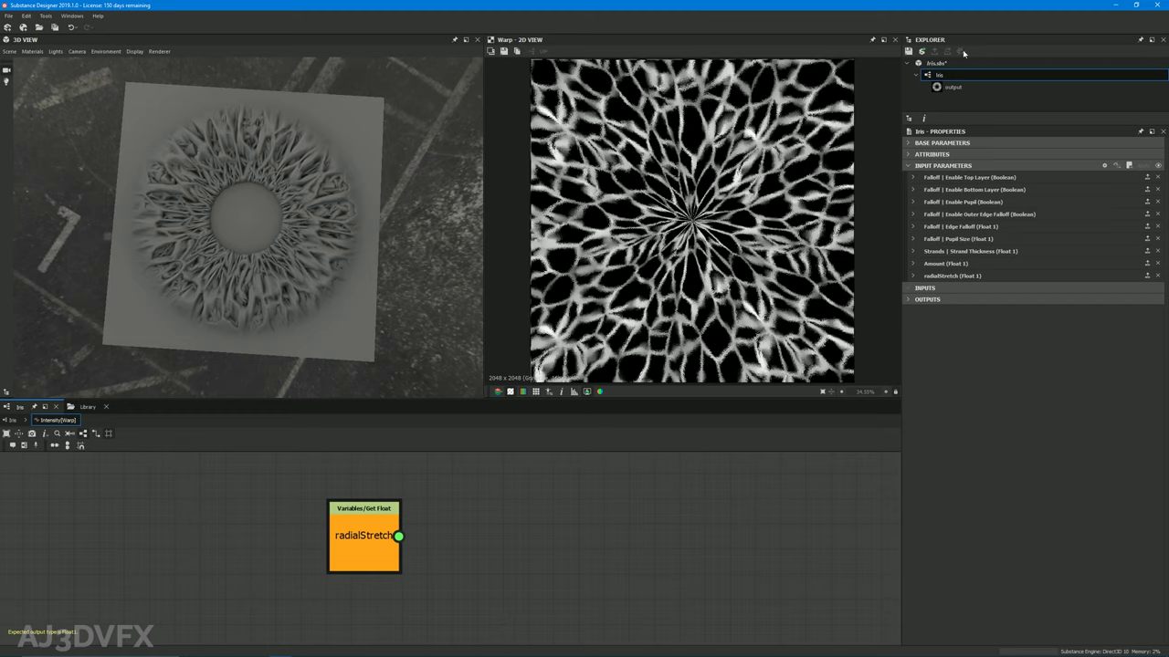
{"action": "left_click", "coordinate": [1156, 165]}
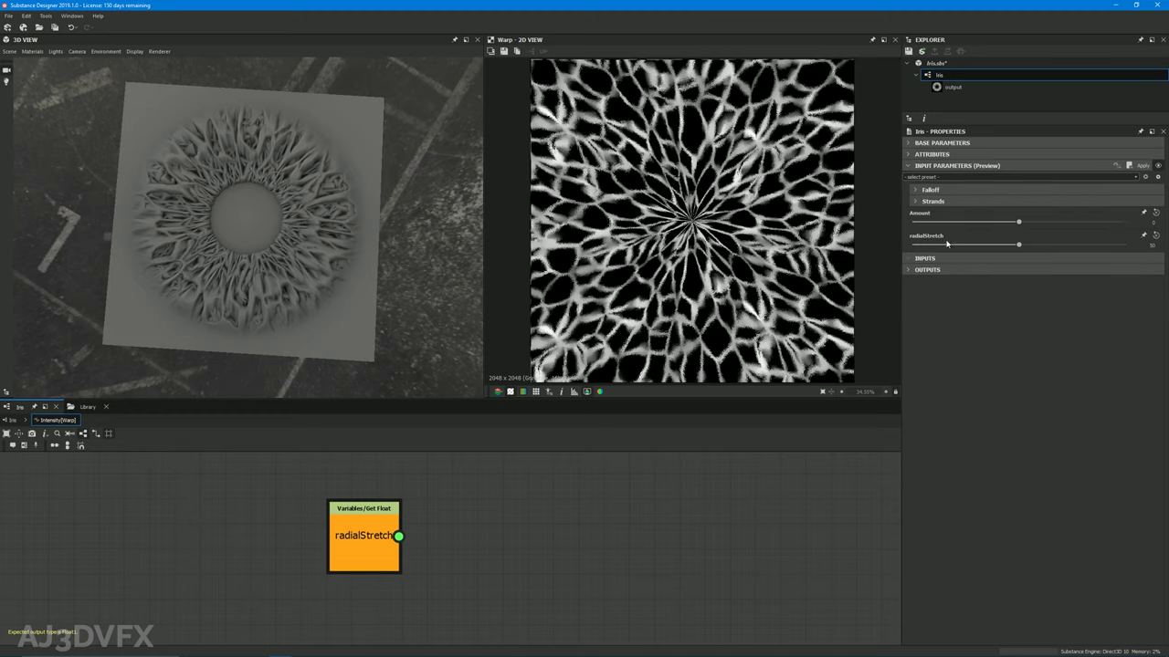
{"action": "left_click_drag", "start_coordinate": [1018, 245], "coordinate": [1058, 245]}
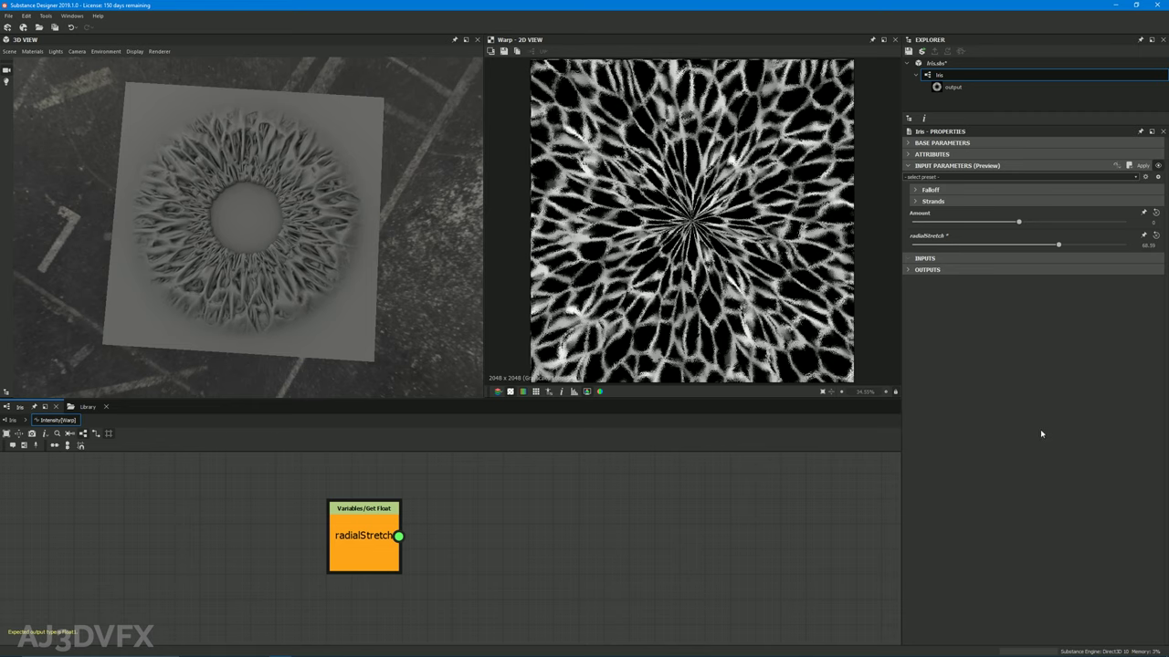
{"action": "key", "text": "ctrl+z"}
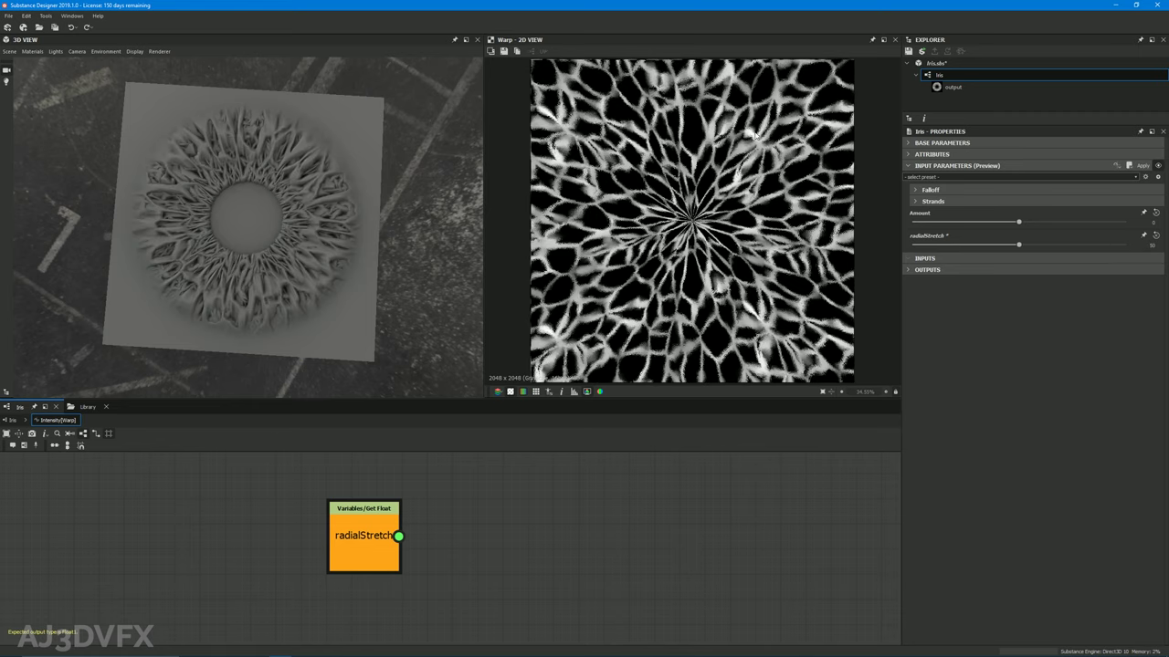
{"action": "scroll", "coordinate": [267, 292], "scroll_direction": "up", "scroll_amount": 6}
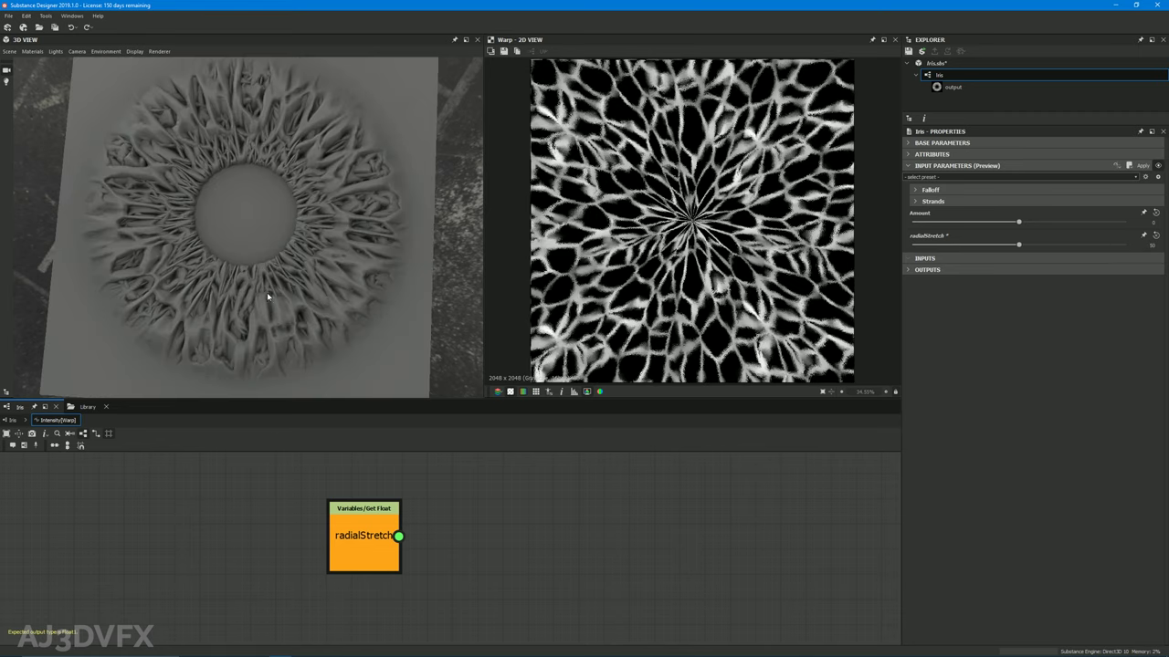
{"action": "scroll", "coordinate": [307, 254], "scroll_direction": "down", "scroll_amount": 2}
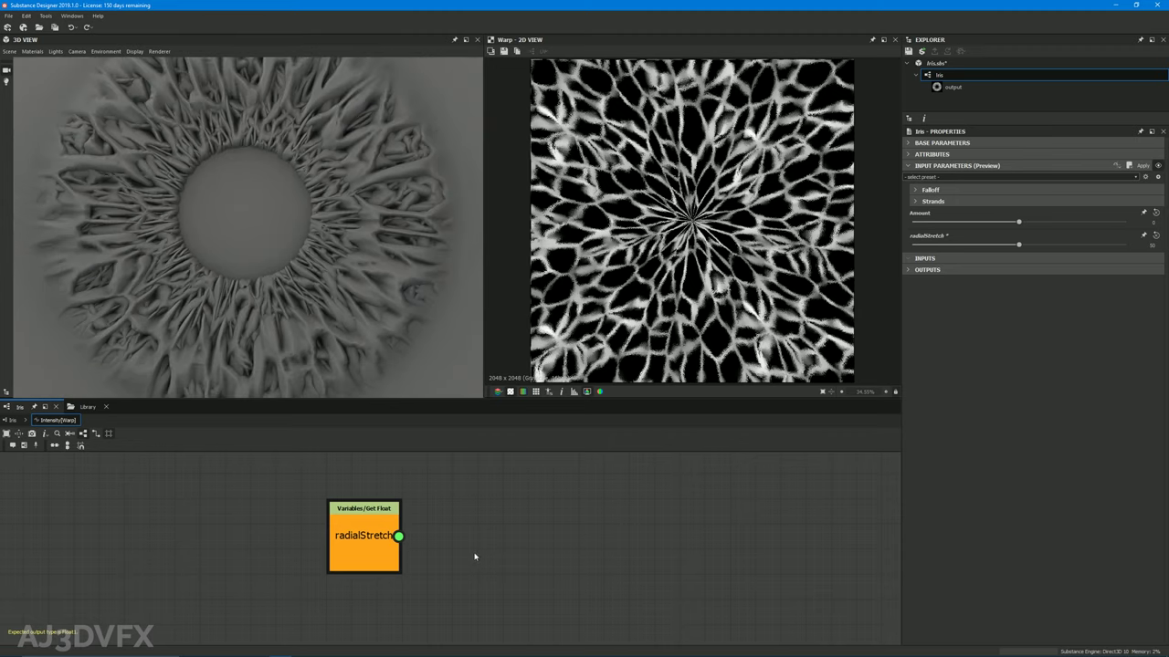
Add a Multiplication node to the function graph and connect the radialStretch node to its first input
{"action": "middle_click_drag", "start_coordinate": [474, 556], "coordinate": [502, 572]}
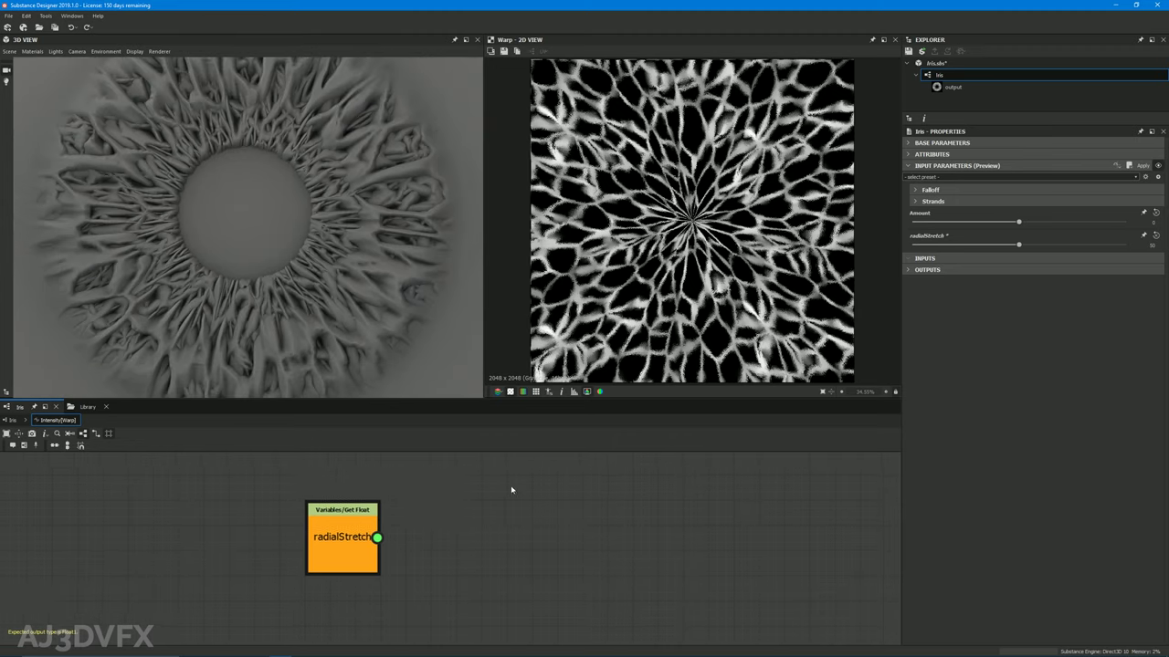
{"action": "key", "text": "space"}
{"action": "type", "text": "mult"}
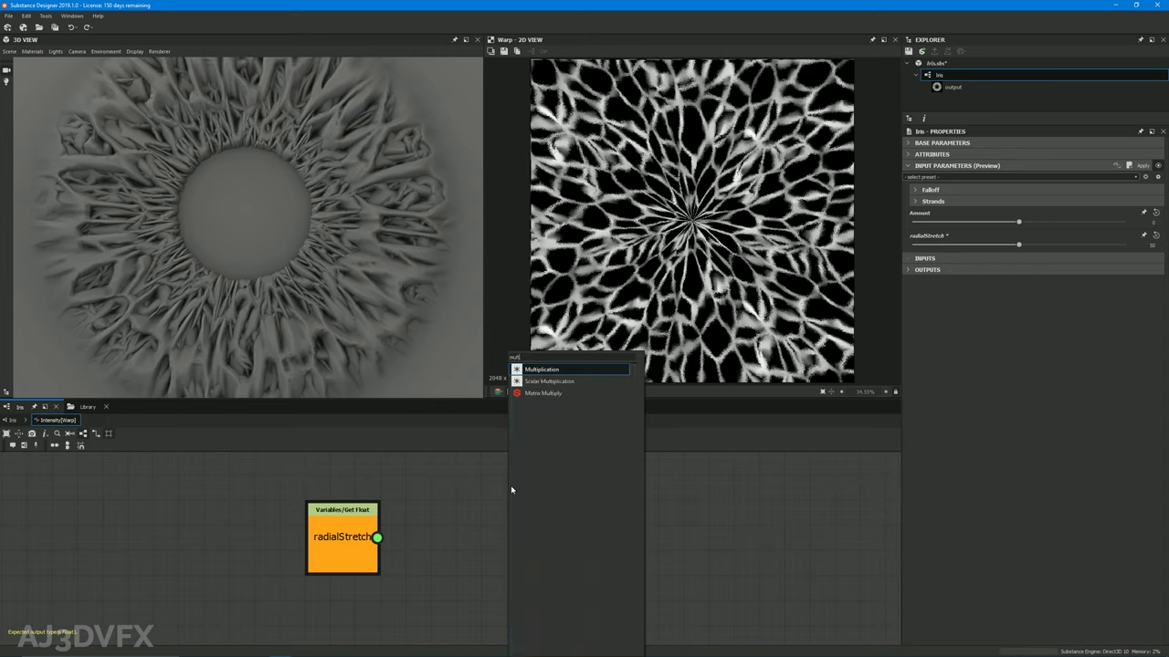
{"action": "key", "text": "Return"}
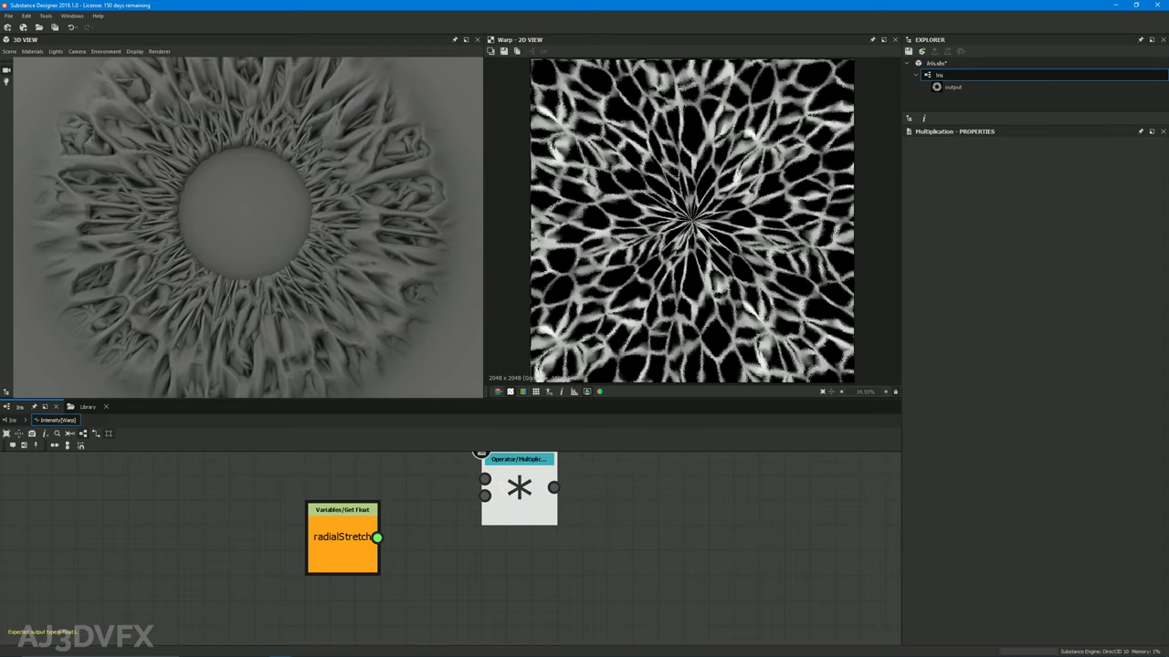
{"action": "middle_click_drag", "start_coordinate": [451, 581], "coordinate": [494, 533]}
{"action": "left_click_drag", "start_coordinate": [548, 460], "coordinate": [548, 535]}
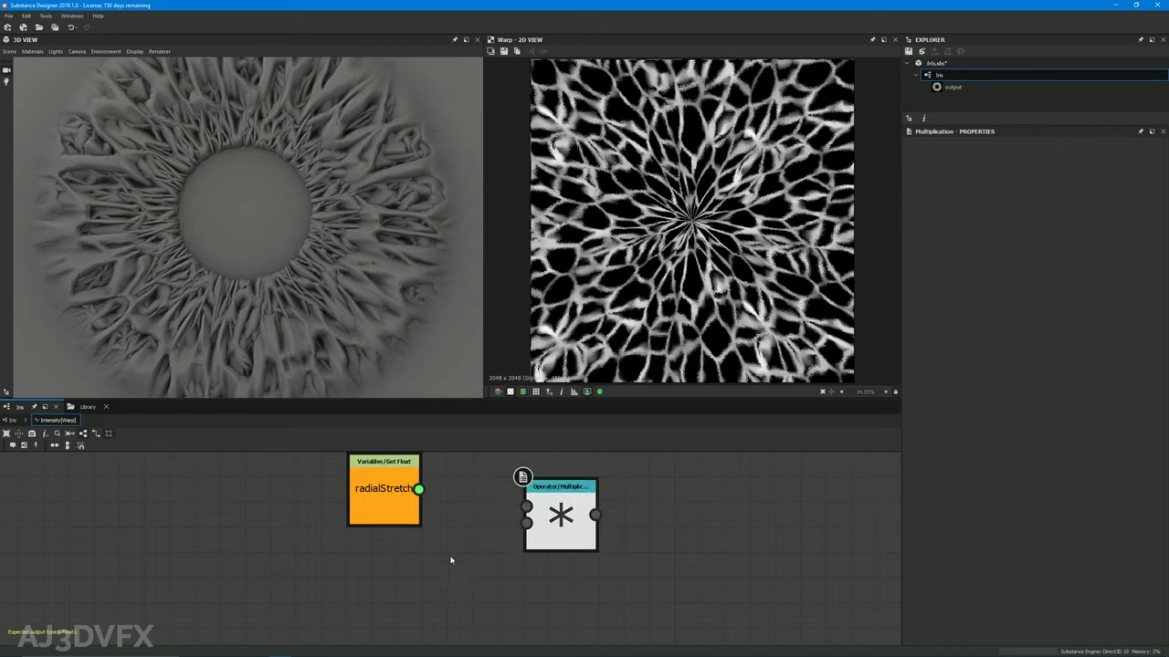
{"action": "middle_click_drag", "start_coordinate": [446, 560], "coordinate": [482, 577]}
{"action": "left_click_drag", "start_coordinate": [457, 504], "coordinate": [555, 578]}
{"action": "middle_click_drag", "start_coordinate": [486, 620], "coordinate": [495, 564]}
{"action": "left_click_drag", "start_coordinate": [582, 523], "coordinate": [585, 536]}
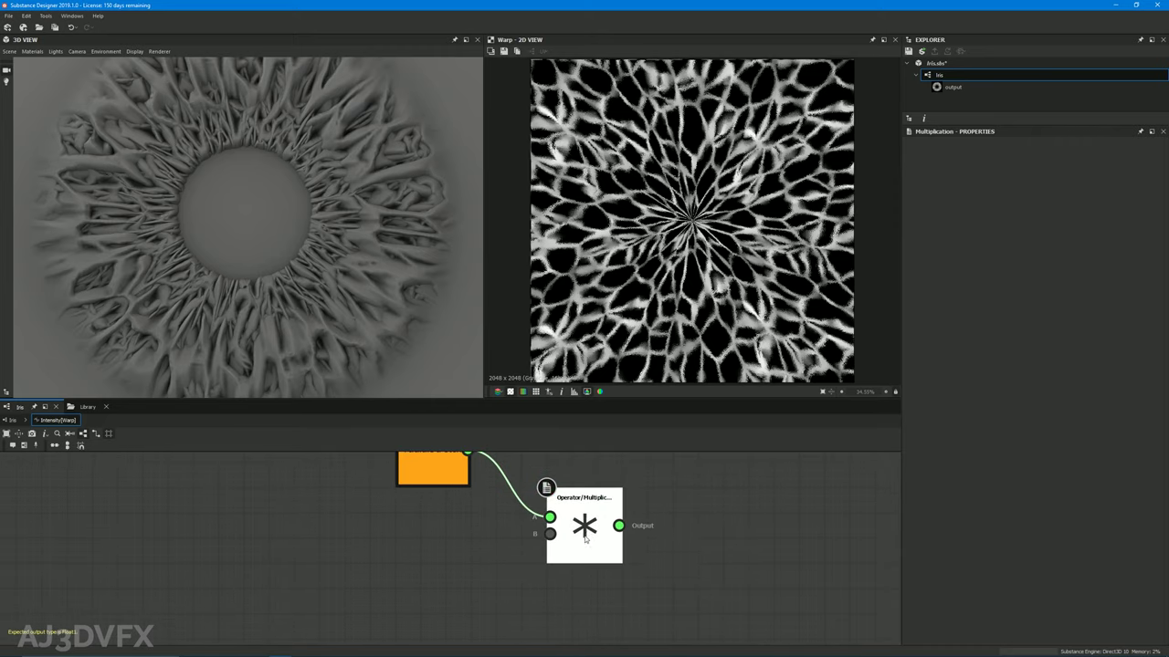
Add a constant Float node and place it below the radialStretch Get Float node
{"action": "key", "text": "space"}
{"action": "type", "text": "flo"}
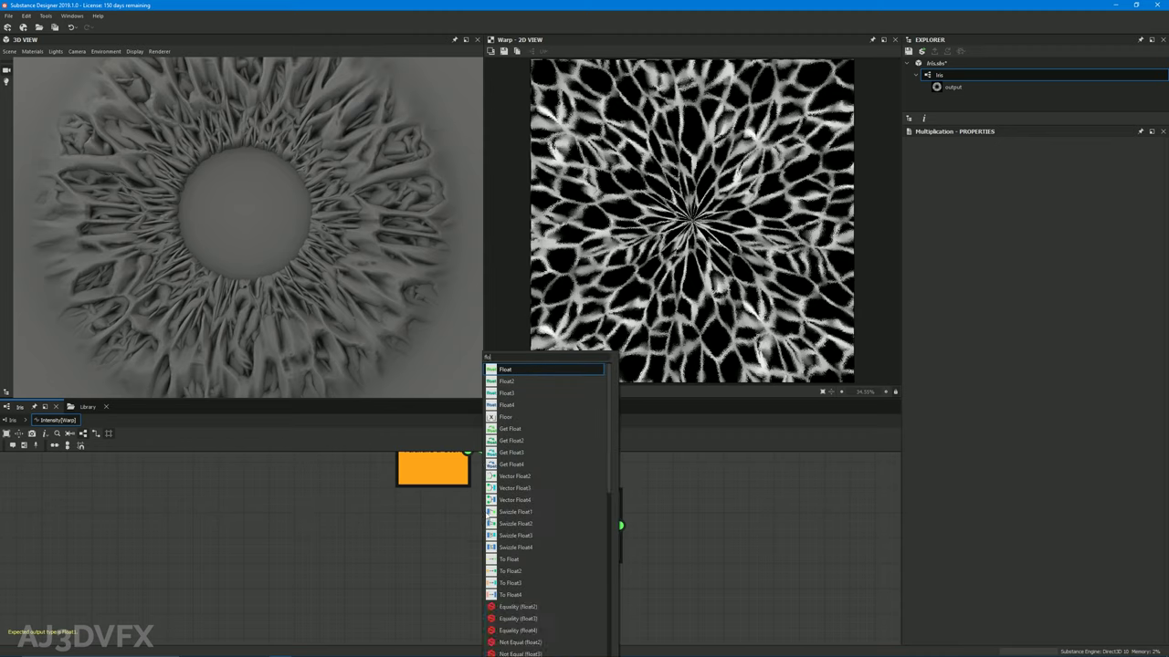
{"action": "key", "text": "Return"}
{"action": "left_click_drag", "start_coordinate": [485, 511], "coordinate": [454, 626]}
{"action": "scroll", "coordinate": [501, 542], "scroll_direction": "down", "scroll_amount": 2}
{"action": "middle_click_drag", "start_coordinate": [349, 579], "coordinate": [373, 535]}
{"action": "left_click", "coordinate": [475, 500]}
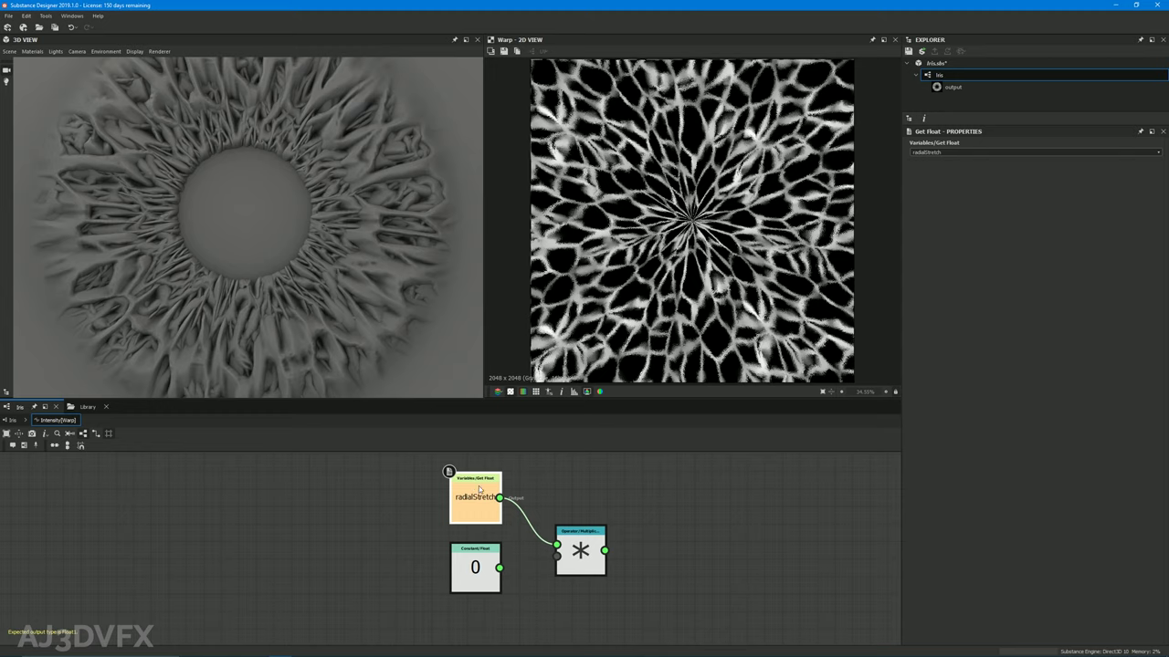
Set the constant Float to 2 and connect it to the Multiplication node's second input
{"action": "left_click", "coordinate": [484, 570]}
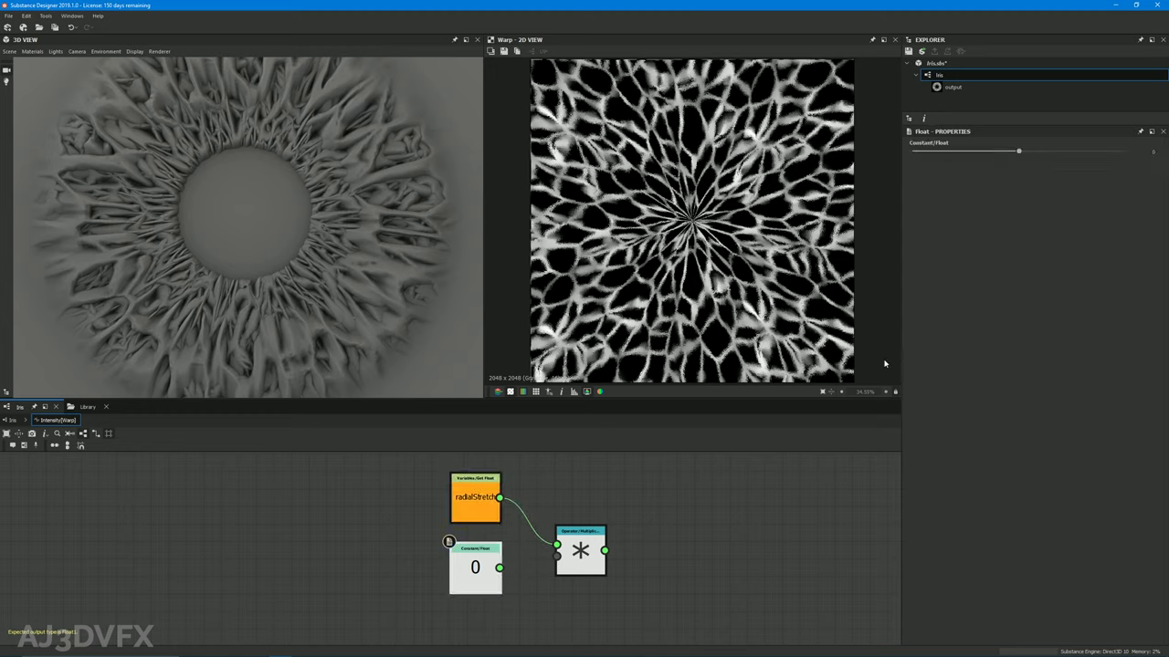
{"action": "left_click", "coordinate": [1153, 151]}
{"action": "type", "text": "2"}
{"action": "key", "text": "Return"}
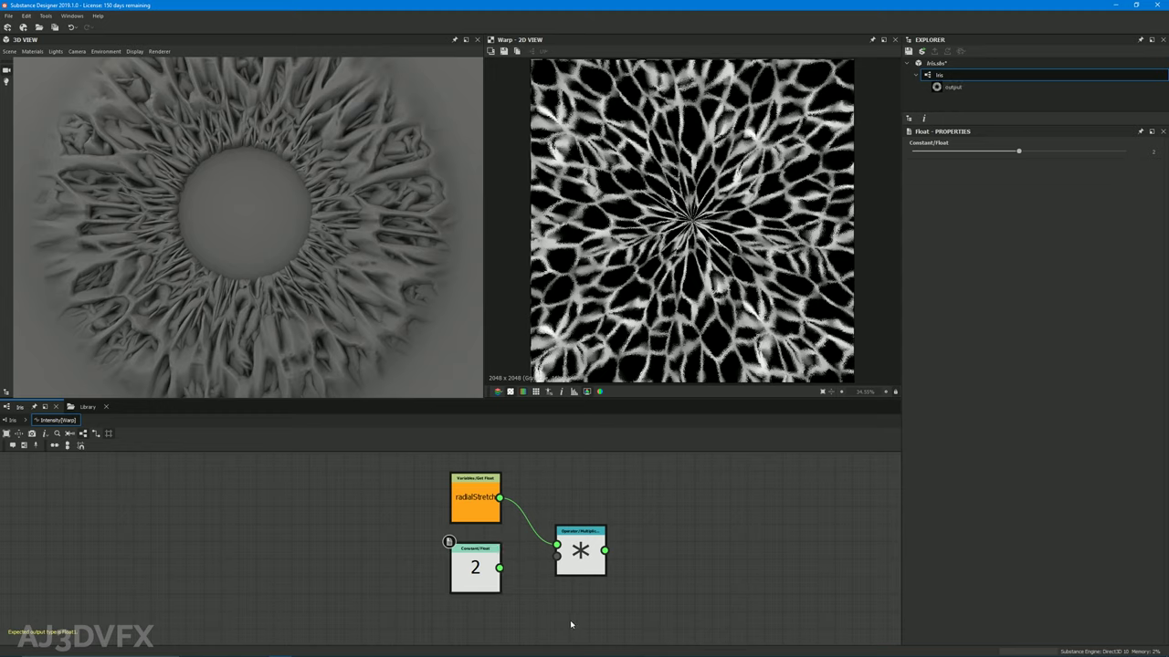
{"action": "left_click_drag", "start_coordinate": [485, 567], "coordinate": [557, 556]}
Set the Multiplication node as the function's output node
{"action": "left_click", "coordinate": [579, 540]}
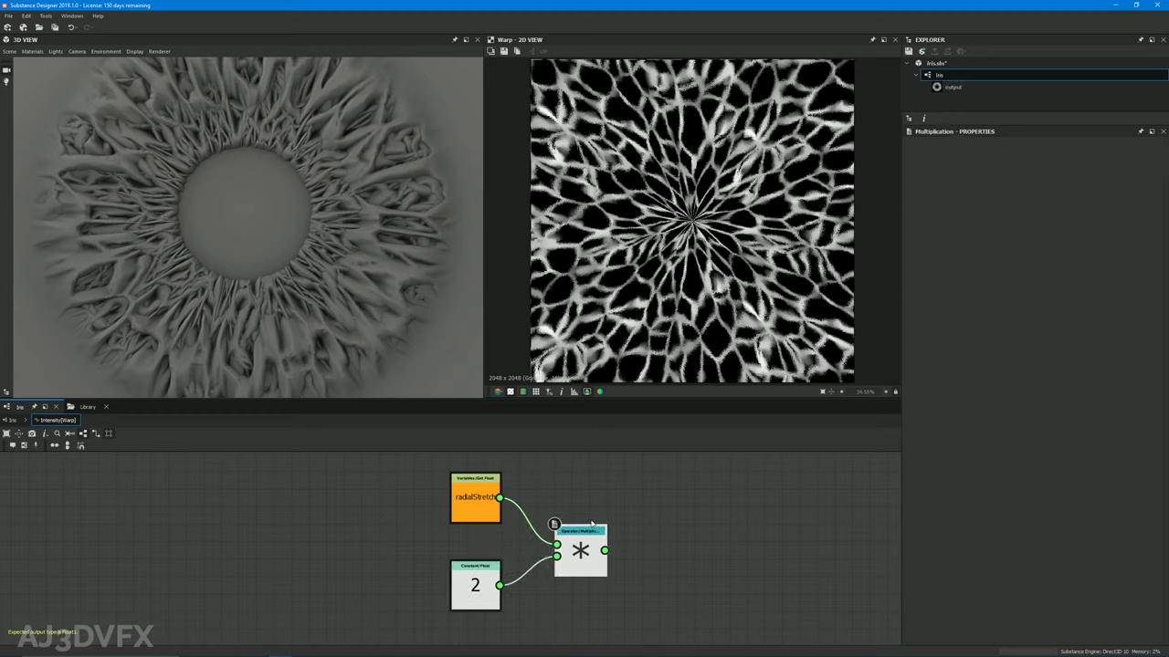
{"action": "right_click", "coordinate": [578, 540]}
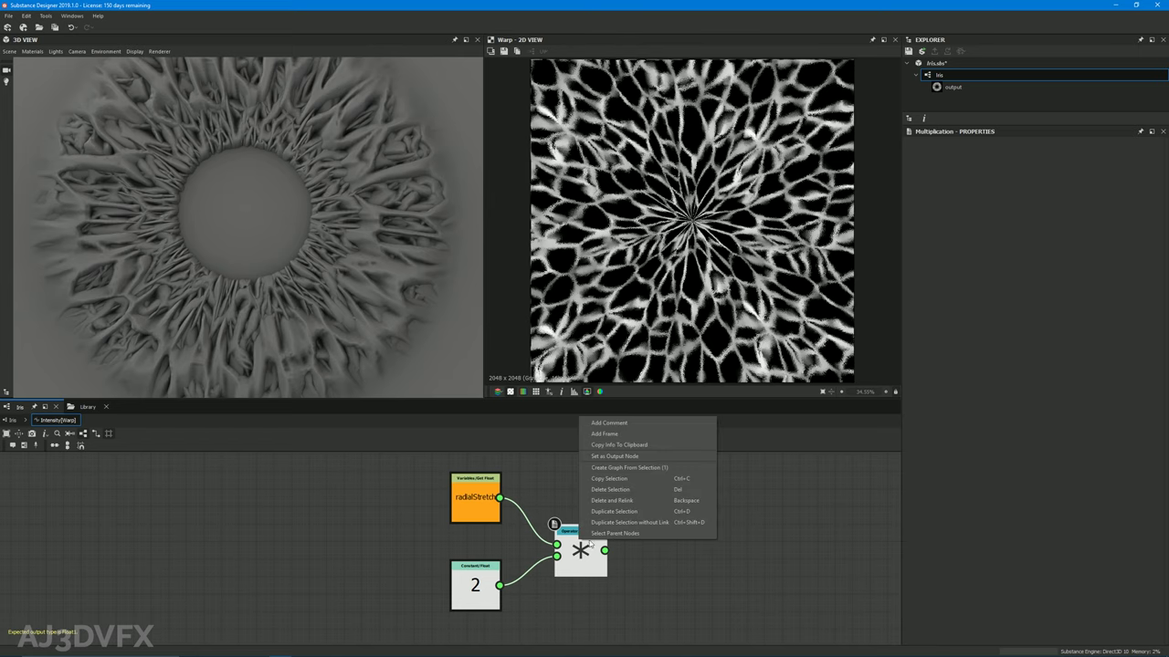
{"action": "left_click", "coordinate": [625, 458]}
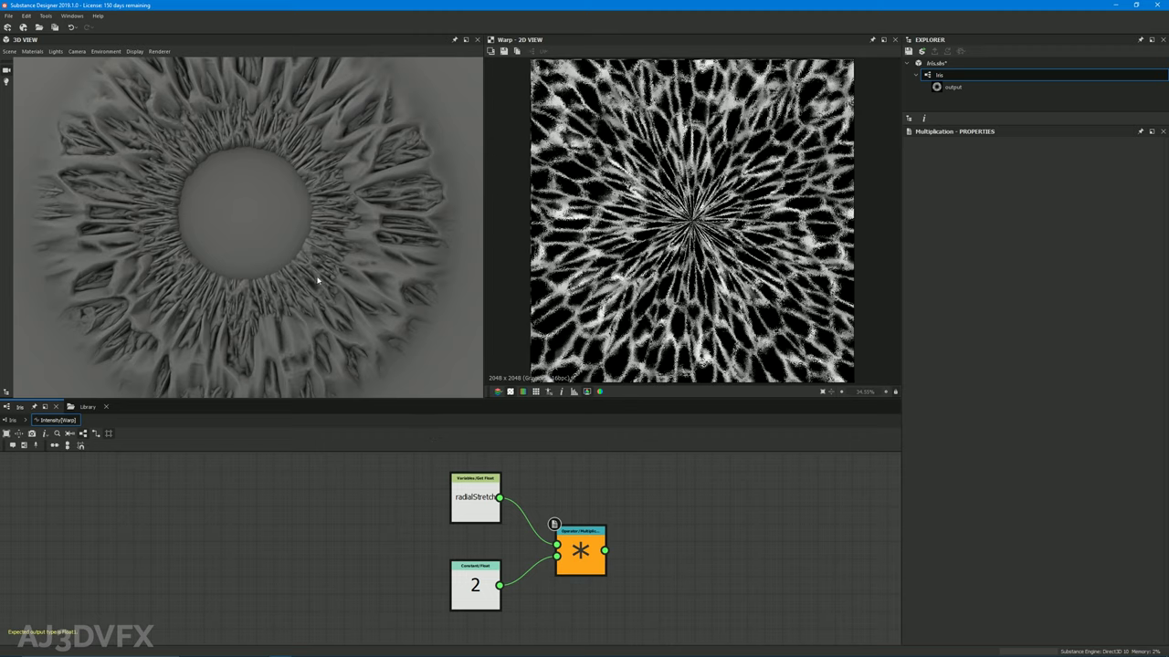
Examine the radialStretch input's default against the function's nodes and inspect the stretched iris in the 3D view
{"action": "left_click", "coordinate": [475, 506]}
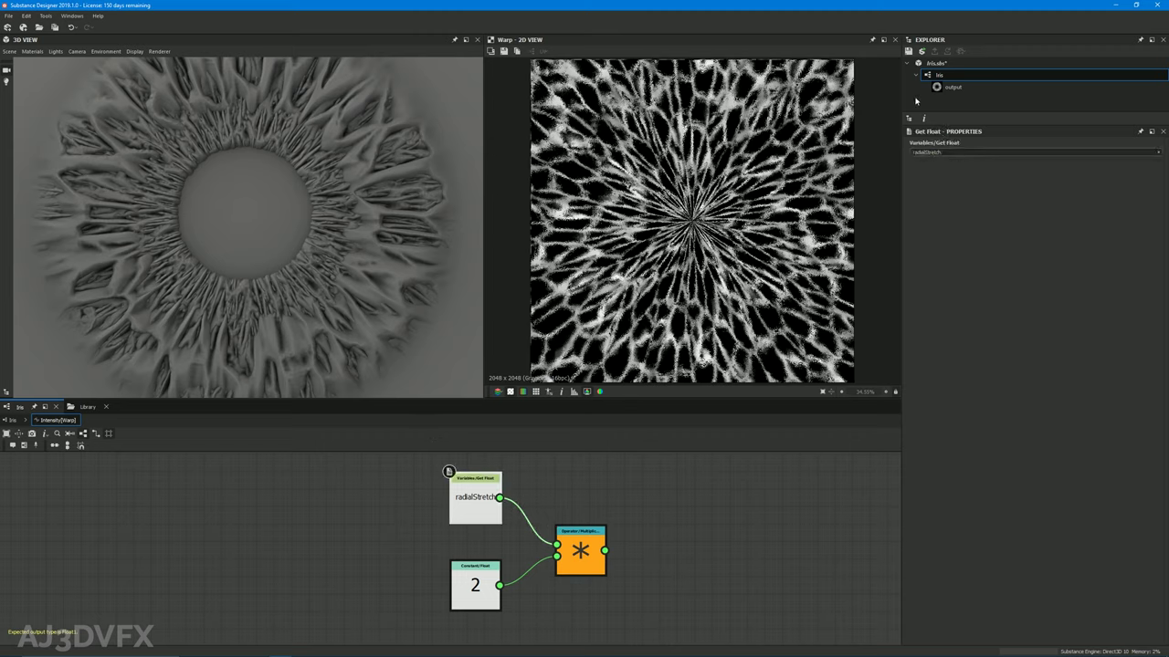
{"action": "left_click", "coordinate": [939, 75]}
{"action": "left_click", "coordinate": [912, 276]}
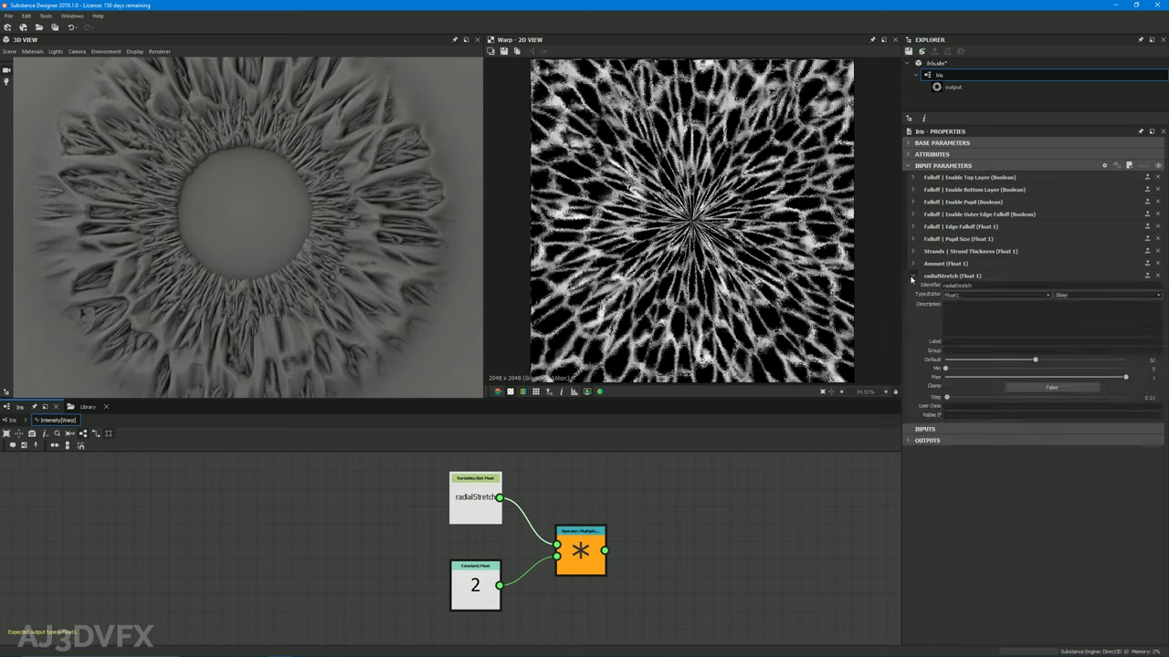
{"action": "left_click", "coordinate": [1149, 361]}
{"action": "left_click_drag", "start_coordinate": [1149, 361], "coordinate": [1158, 364]}
{"action": "left_click", "coordinate": [689, 540]}
{"action": "left_click", "coordinate": [469, 500]}
{"action": "left_click", "coordinate": [469, 500]}
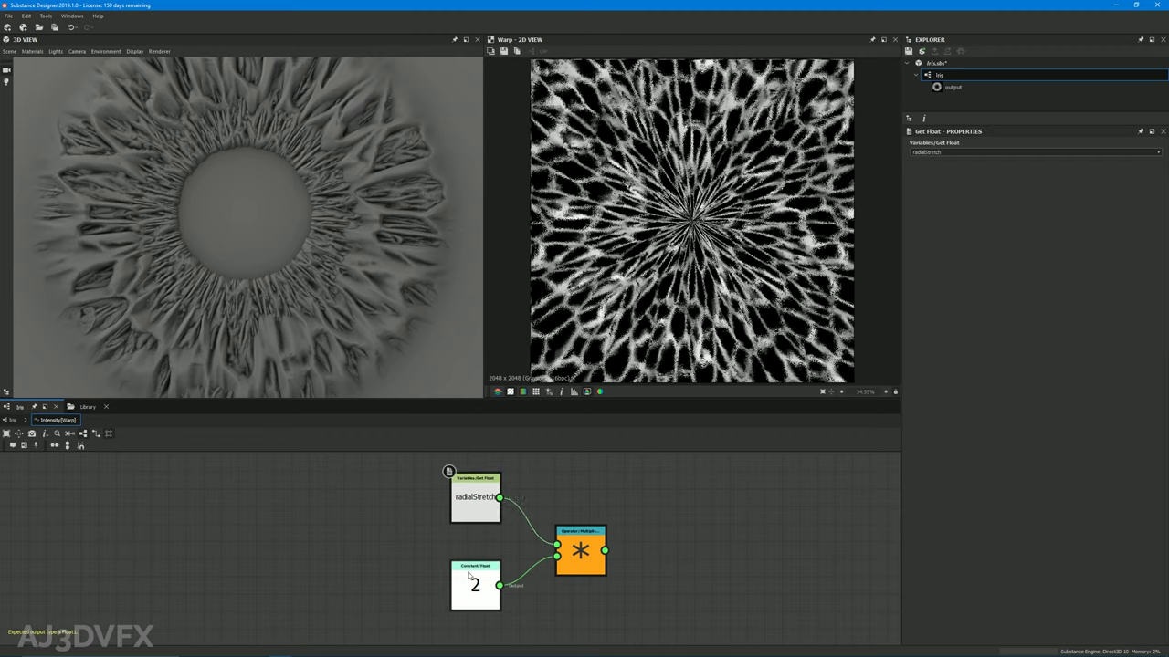
{"action": "left_click", "coordinate": [581, 553]}
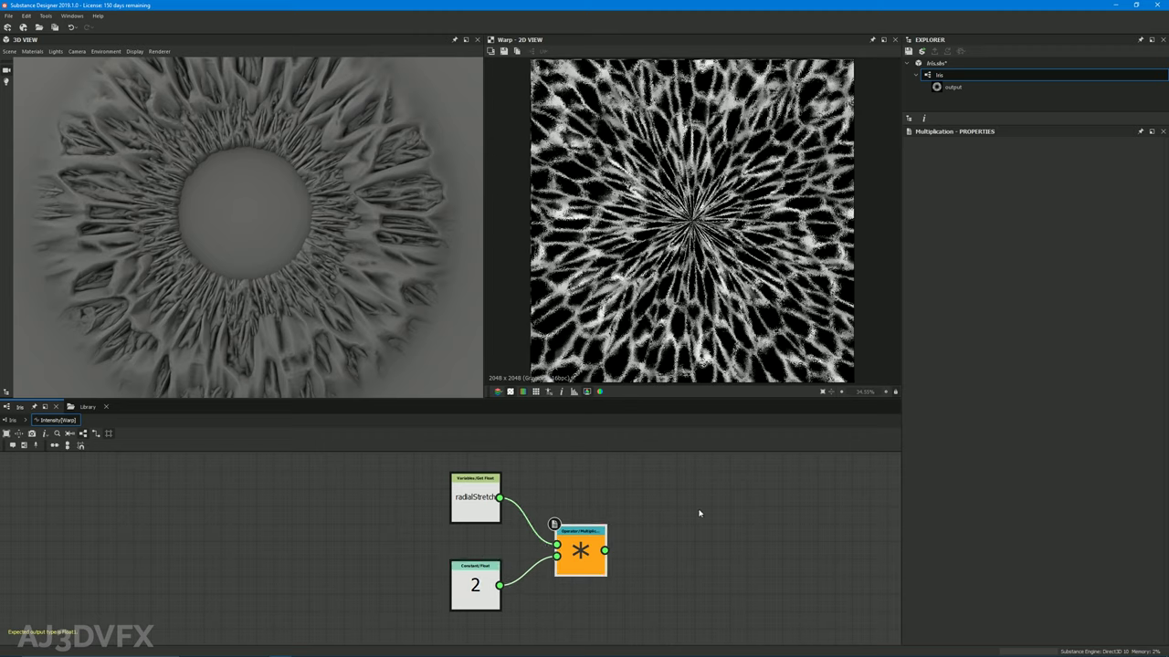
{"action": "scroll", "coordinate": [295, 291], "scroll_direction": "down", "scroll_amount": 3}
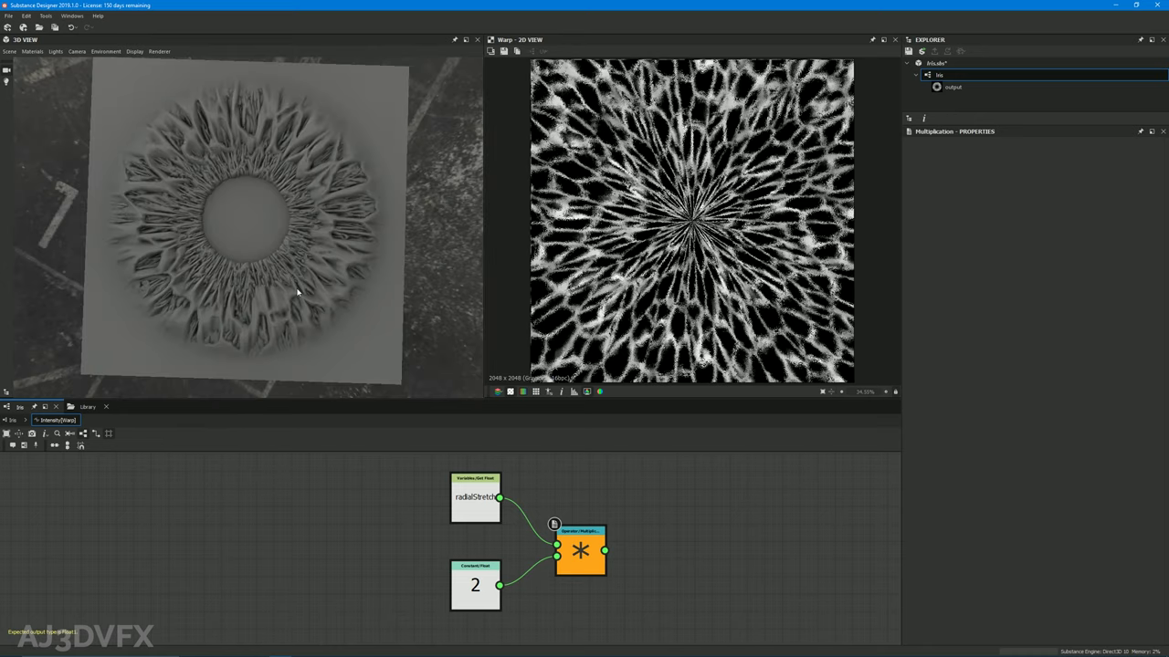
{"action": "scroll", "coordinate": [302, 293], "scroll_direction": "up", "scroll_amount": 2}
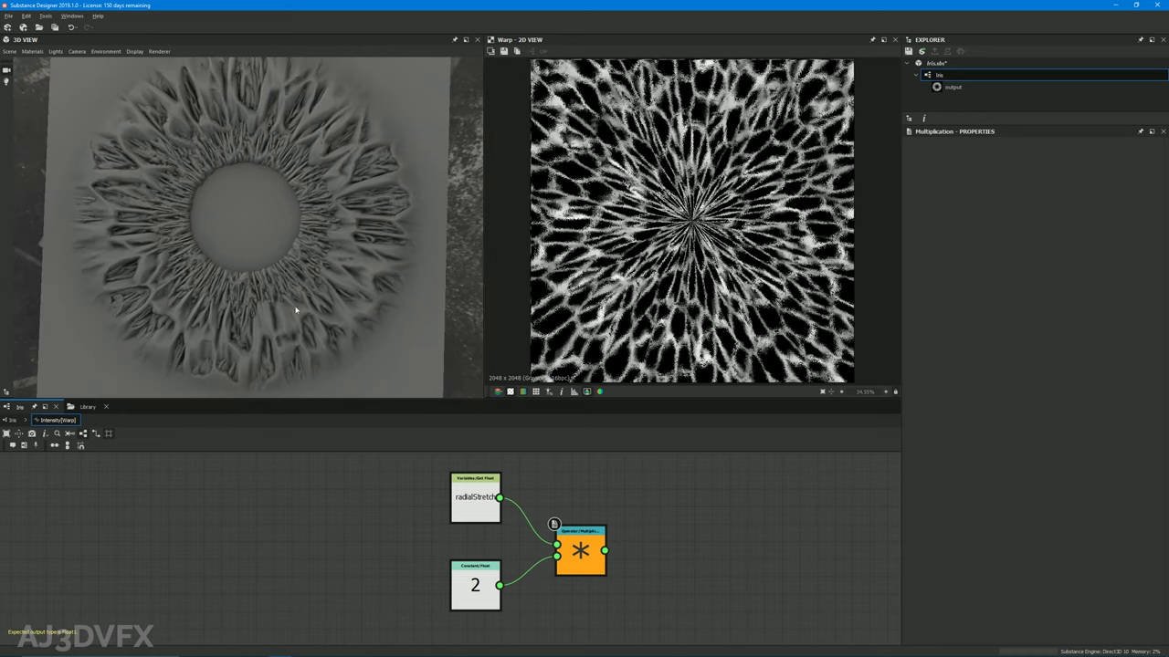
Preview the input parameters, test radialStretch at 100 and leave the preview
{"action": "left_click", "coordinate": [939, 75]}
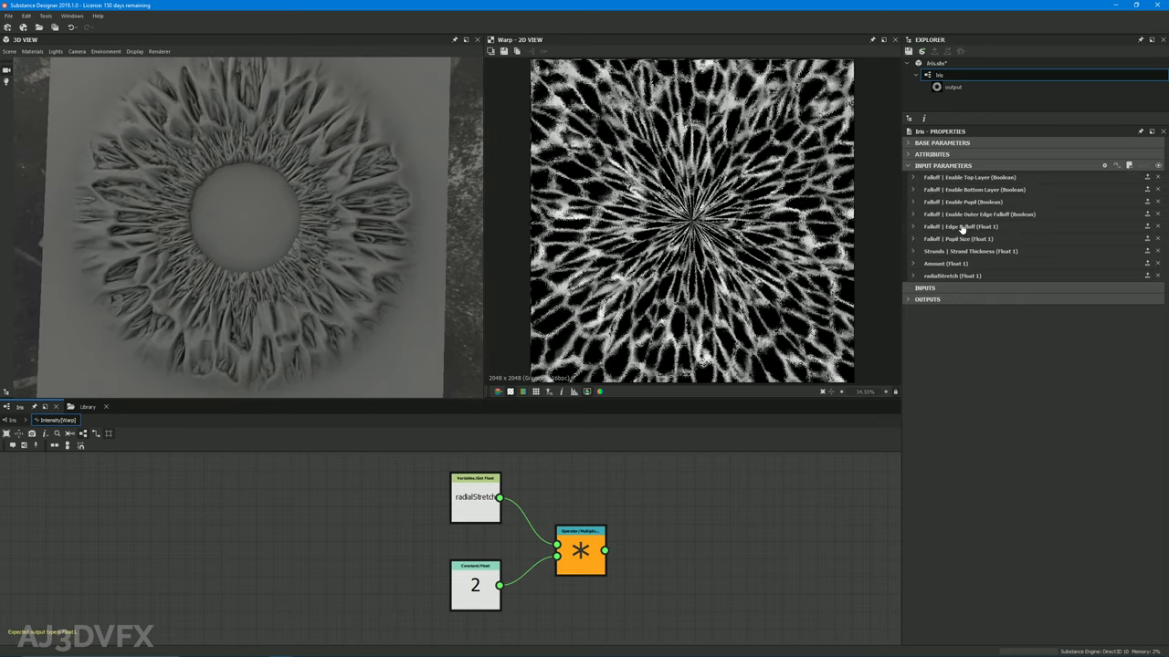
{"action": "left_click", "coordinate": [913, 275]}
{"action": "left_click", "coordinate": [1157, 166]}
{"action": "left_click_drag", "start_coordinate": [977, 244], "coordinate": [1147, 245]}
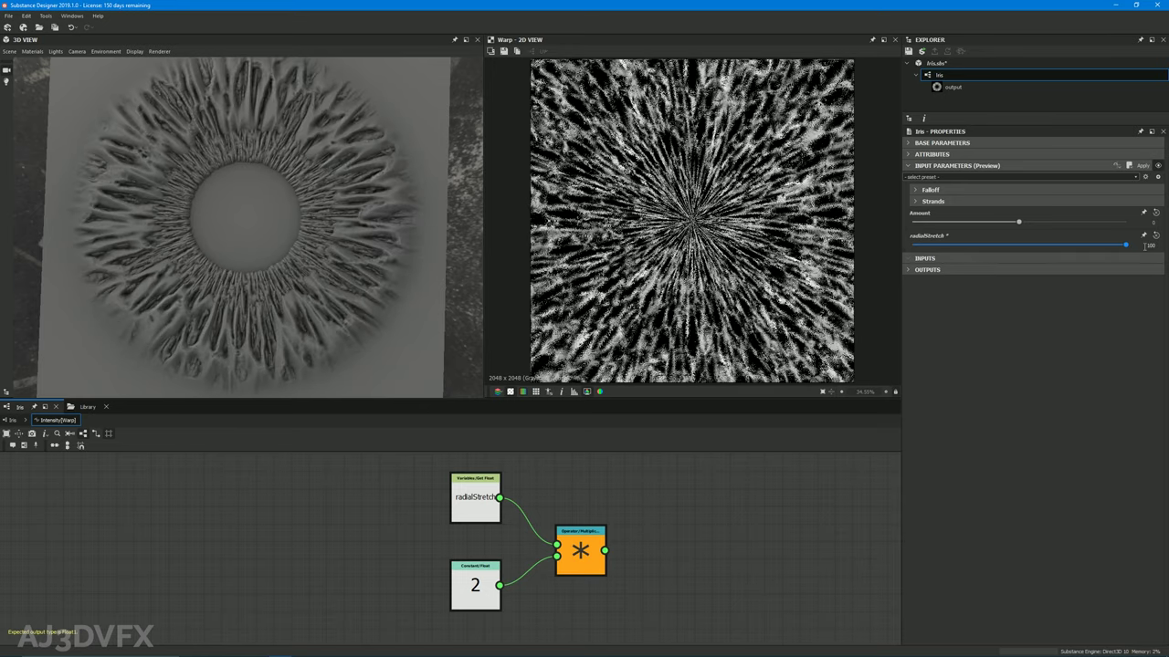
{"action": "left_click", "coordinate": [1157, 167]}
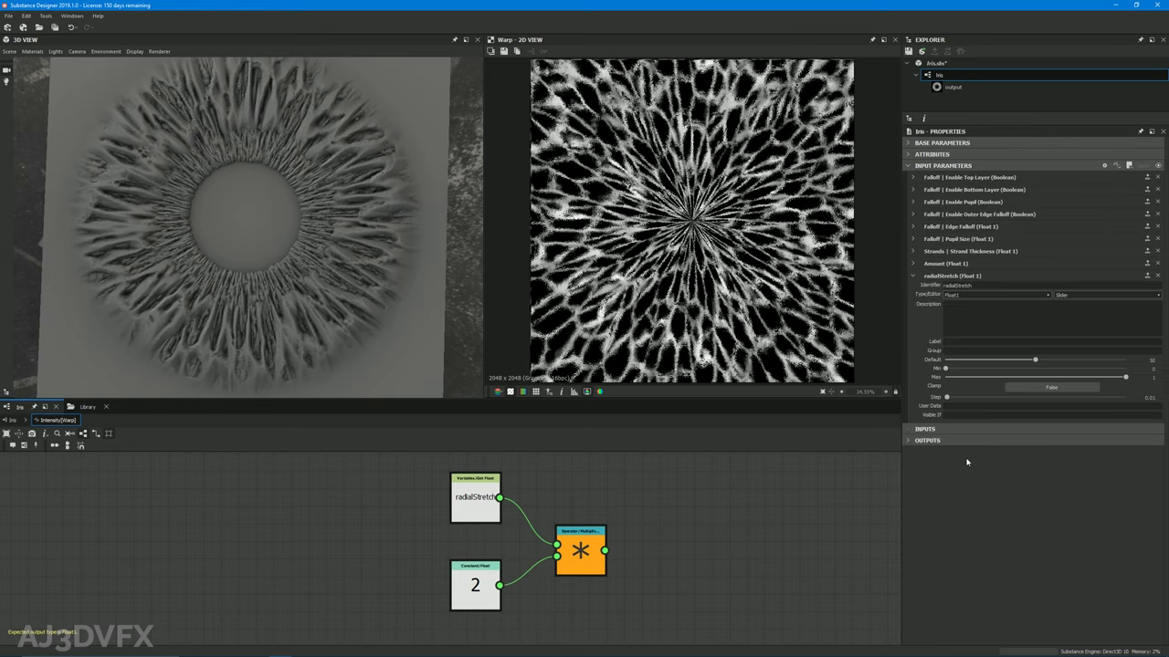
Relabel the Amount input as Swirl and assign it to the FX group
{"action": "left_click", "coordinate": [912, 263]}
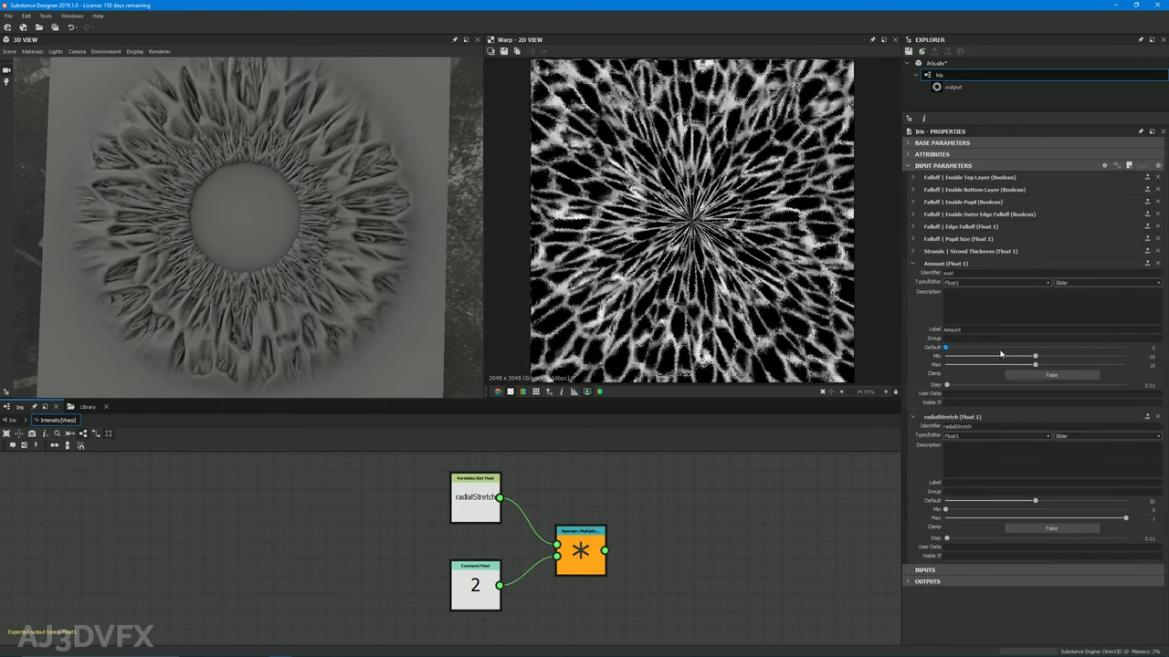
{"action": "double_click", "coordinate": [965, 331]}
{"action": "type", "text": "swirl"}
{"action": "key", "text": "Return"}
{"action": "type", "text": "FX"}
{"action": "key", "text": "Return"}
{"action": "left_click", "coordinate": [912, 263]}
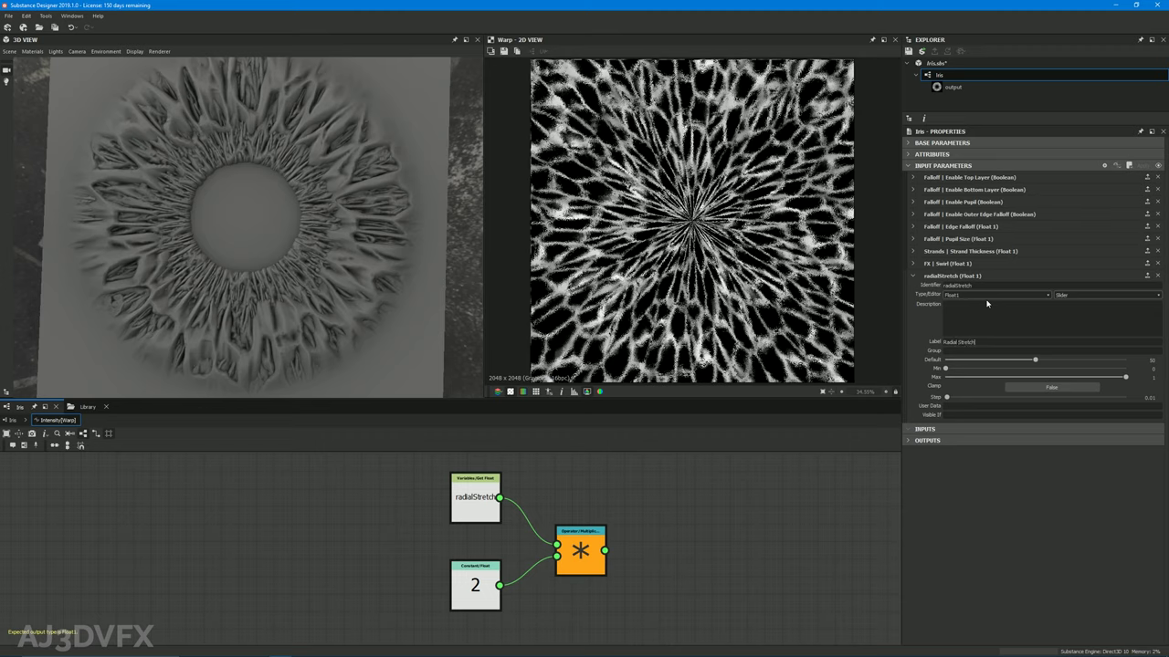
Label the radialStretch input Radial Stretch and assign it to the FX group
{"action": "key", "text": "Tab"}
{"action": "type", "text": "FX"}
{"action": "key", "text": "Return"}
{"action": "left_click", "coordinate": [912, 276]}
Preview the input parameters, expand the FX group and test Swirl at about 0.64
{"action": "left_click", "coordinate": [1158, 166]}
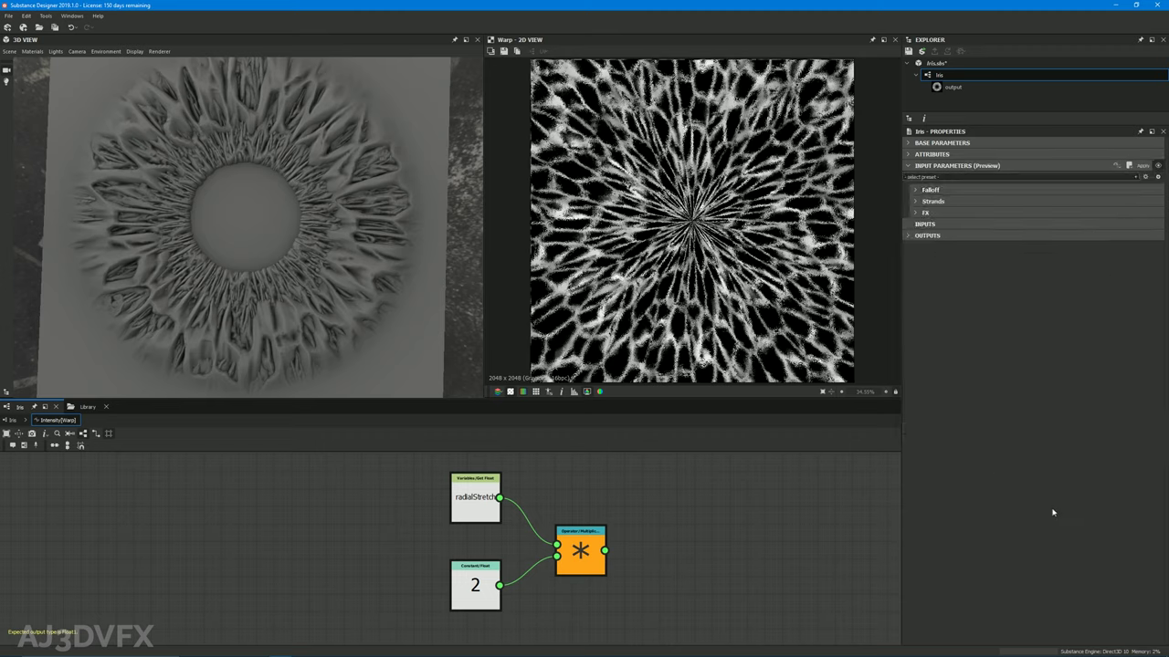
{"action": "left_click", "coordinate": [923, 212]}
{"action": "mouse_move", "coordinate": [1012, 233]}
{"action": "left_mouse_down"}
{"action": "mouse_move", "coordinate": [999, 236]}
{"action": "mouse_move", "coordinate": [1026, 238]}
{"action": "left_mouse_up"}
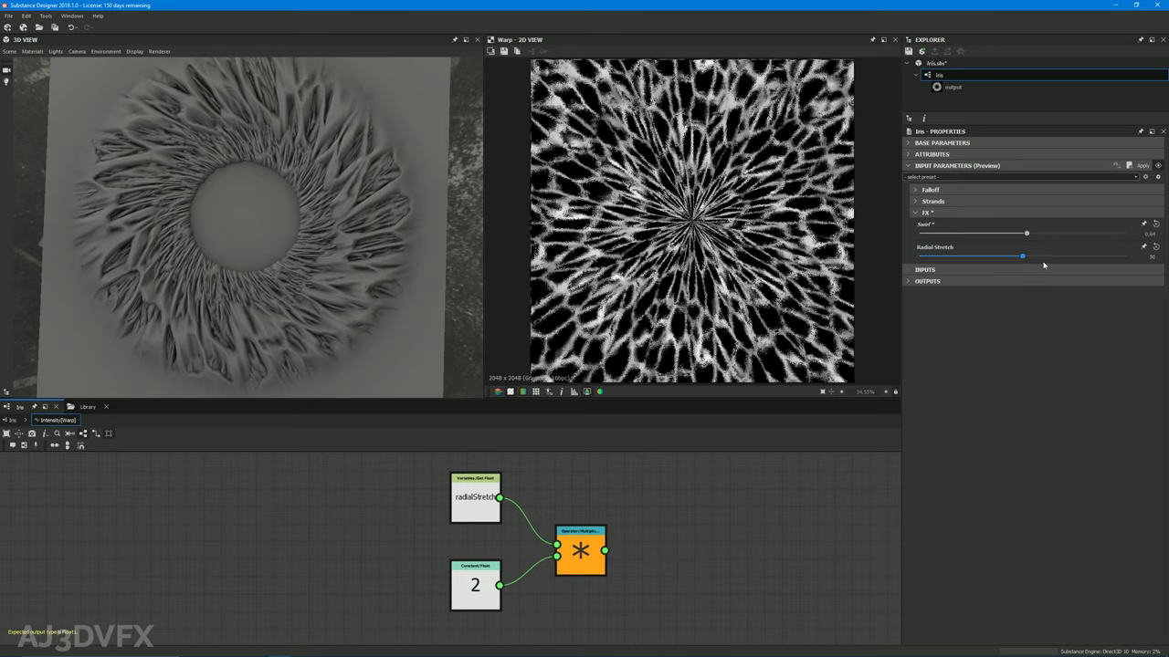
Reset Swirl to its default, test Radial Stretch at about 94.5, undo that change and leave the parameter preview
{"action": "left_click", "coordinate": [1155, 224]}
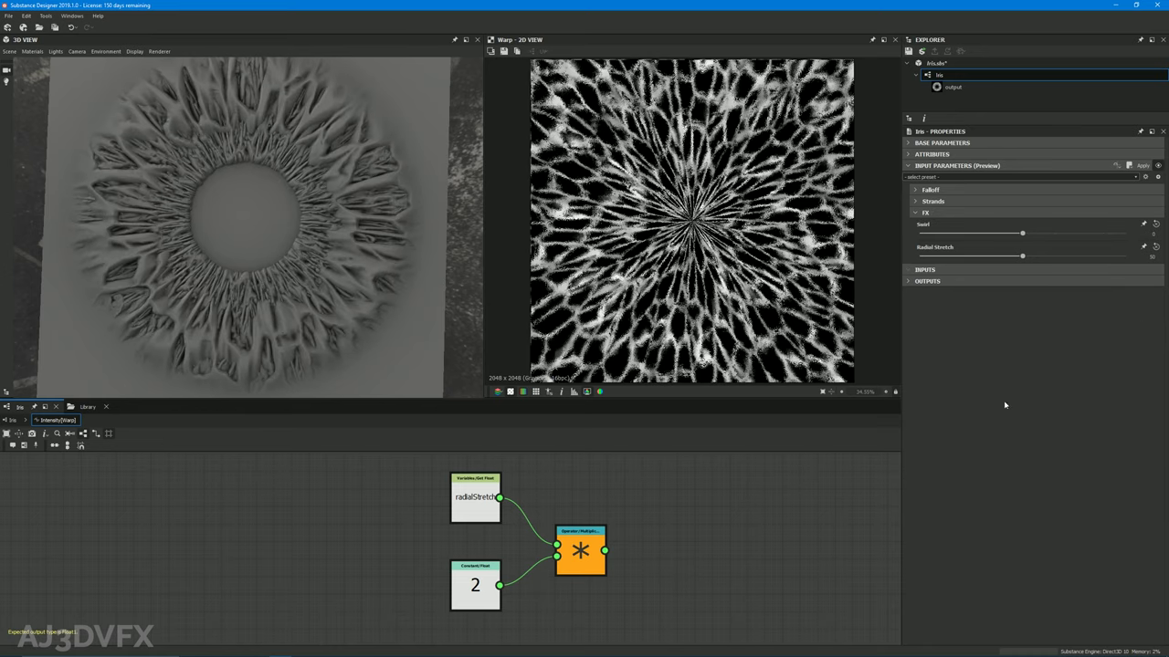
{"action": "left_click_drag", "start_coordinate": [1022, 255], "coordinate": [1114, 259]}
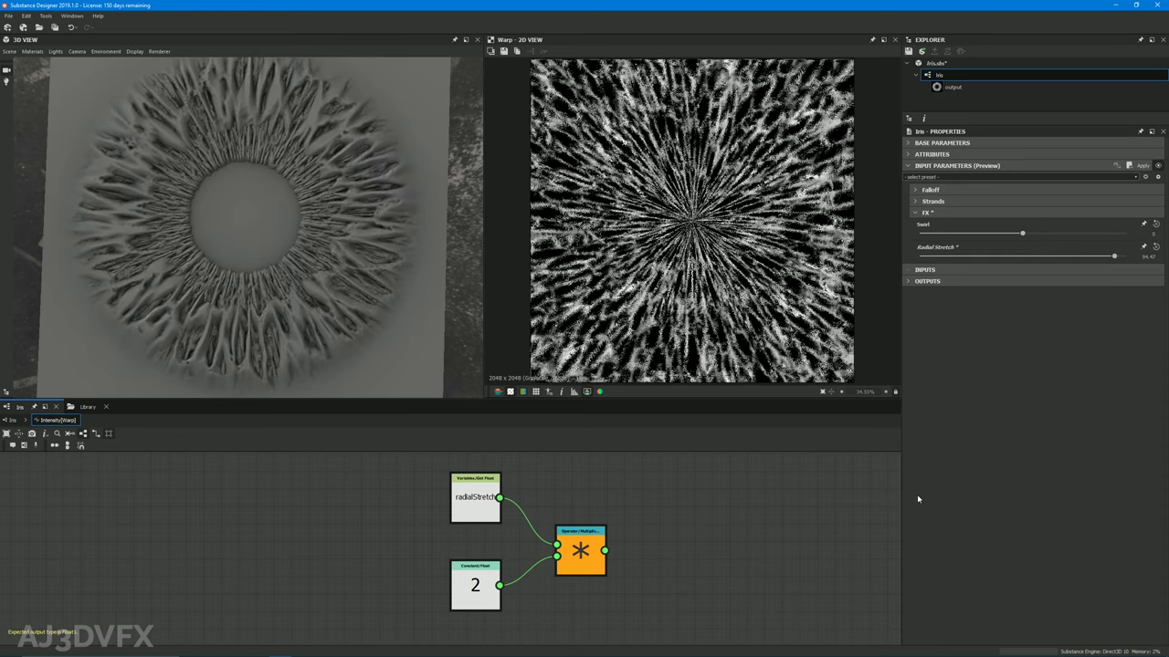
{"action": "key", "text": "ctrl+z"}
{"action": "left_click", "coordinate": [1157, 166]}
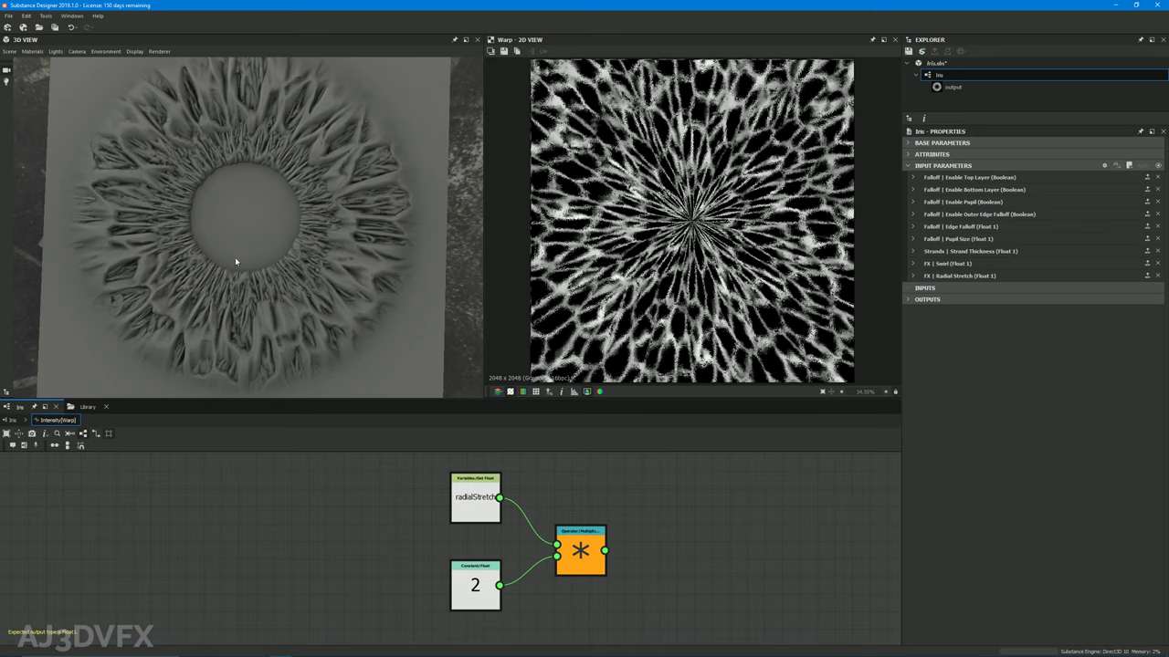
Return to the main Iris graph and display the bottom layer's FX-Map node output in the 2D view
{"action": "left_click_drag", "start_coordinate": [235, 256], "coordinate": [305, 292]}
{"action": "left_click", "coordinate": [14, 421]}
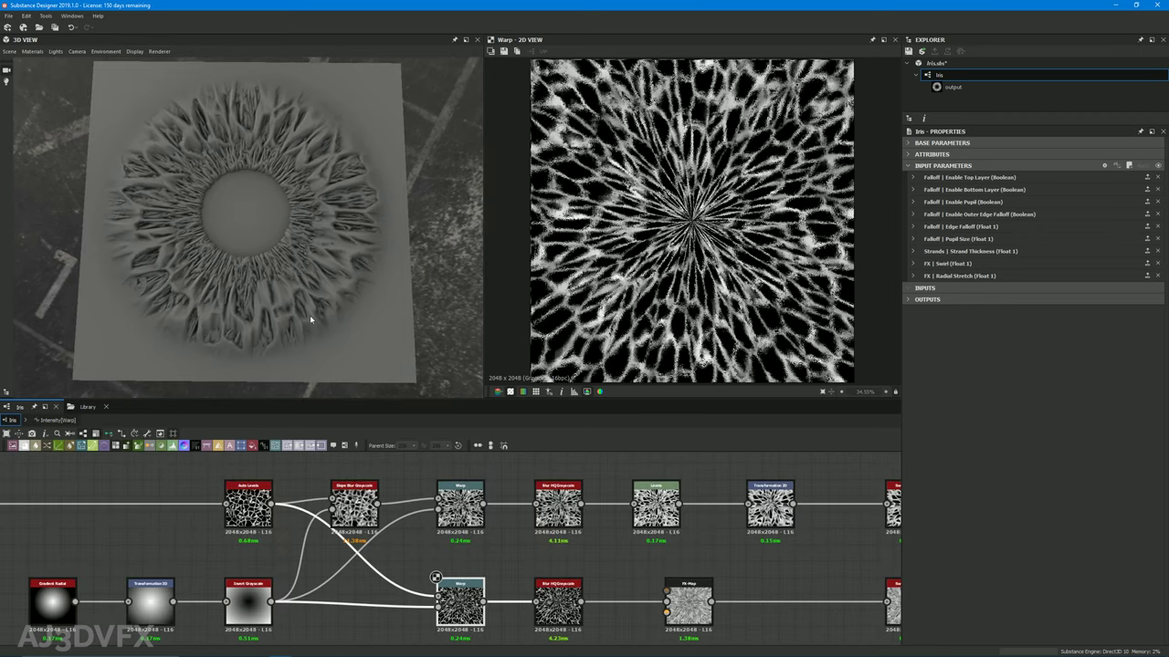
{"action": "scroll", "coordinate": [302, 277], "scroll_direction": "up", "scroll_amount": 3}
{"action": "left_click_drag", "start_coordinate": [311, 289], "coordinate": [345, 195]}
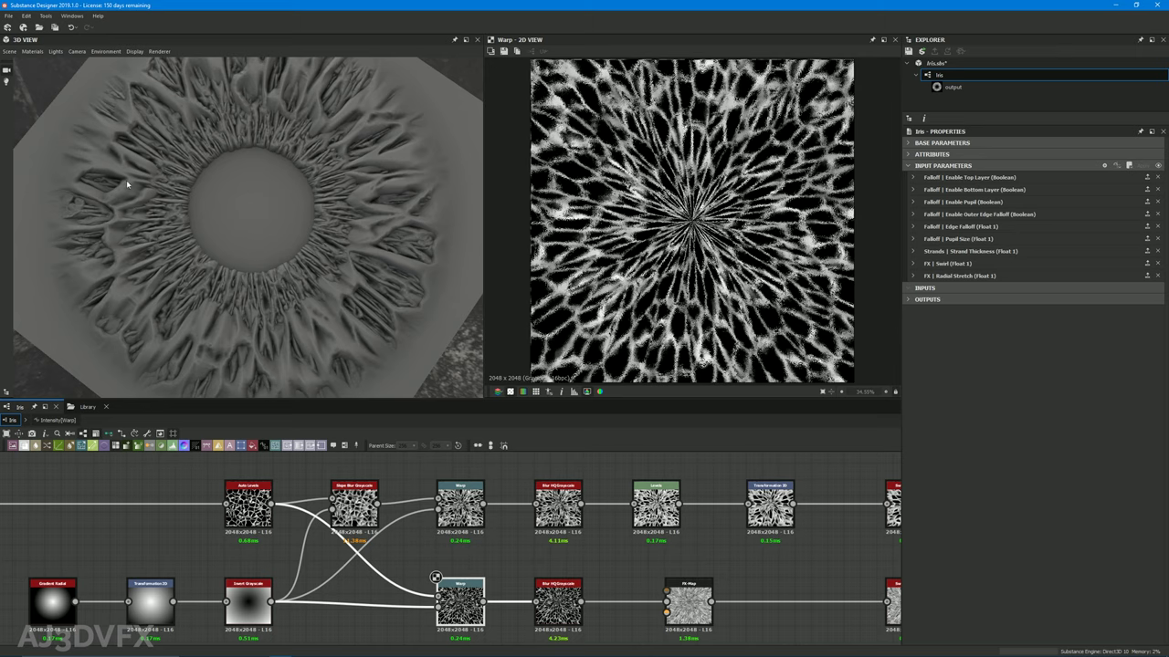
{"action": "middle_click_drag", "start_coordinate": [628, 587], "coordinate": [587, 514]}
{"action": "scroll", "coordinate": [657, 539], "scroll_direction": "up", "scroll_amount": 3}
{"action": "double_click", "coordinate": [621, 516]}
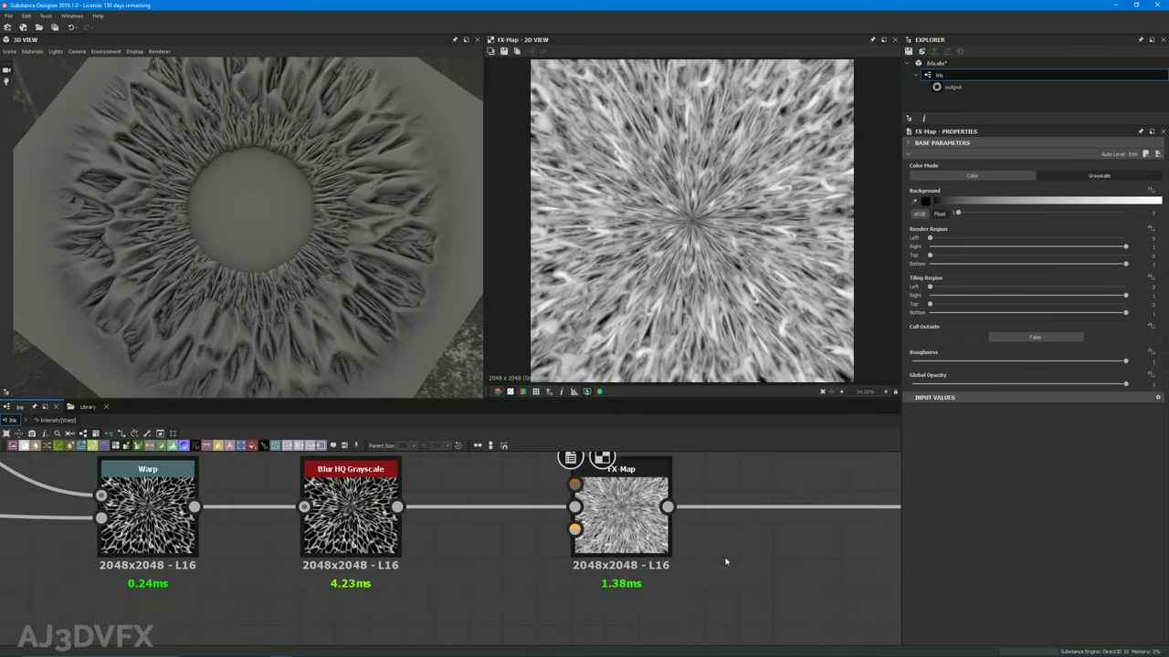
Open the FX-Map node's internal graph for editing
{"action": "scroll", "coordinate": [662, 582], "scroll_direction": "down", "scroll_amount": 1}
{"action": "middle_click_drag", "start_coordinate": [758, 507], "coordinate": [749, 520]}
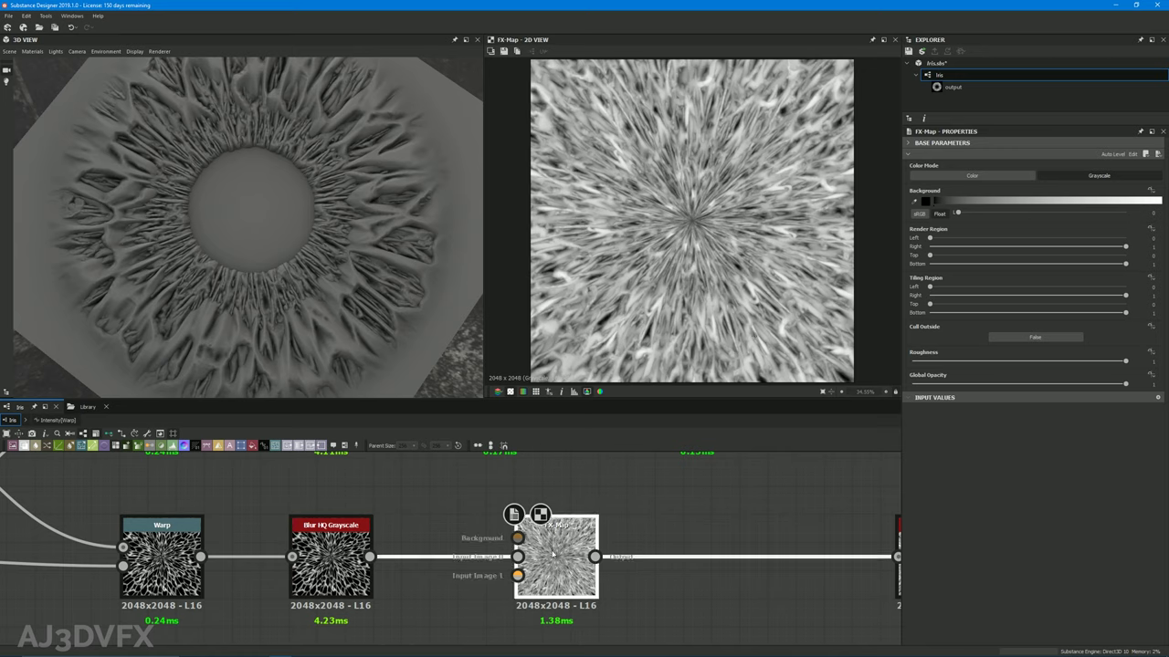
{"action": "middle_click_drag", "start_coordinate": [702, 504], "coordinate": [661, 529]}
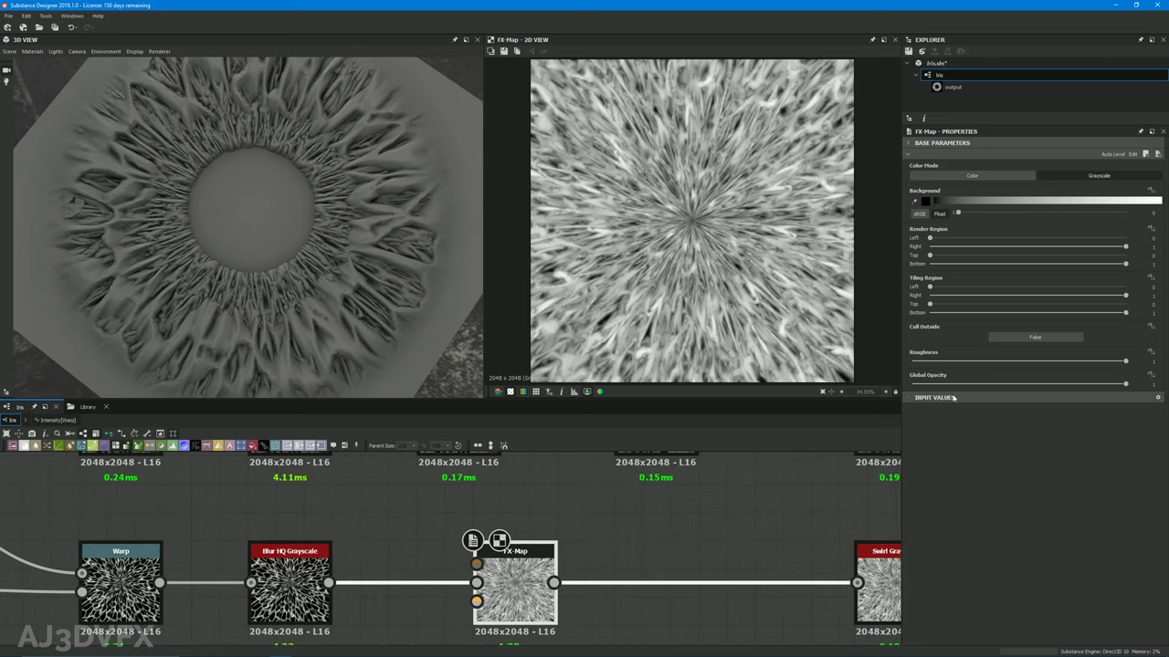
{"action": "left_click", "coordinate": [1132, 154]}
{"action": "middle_click_drag", "start_coordinate": [599, 528], "coordinate": [613, 514]}
{"action": "scroll", "coordinate": [603, 520], "scroll_direction": "down", "scroll_amount": 2}
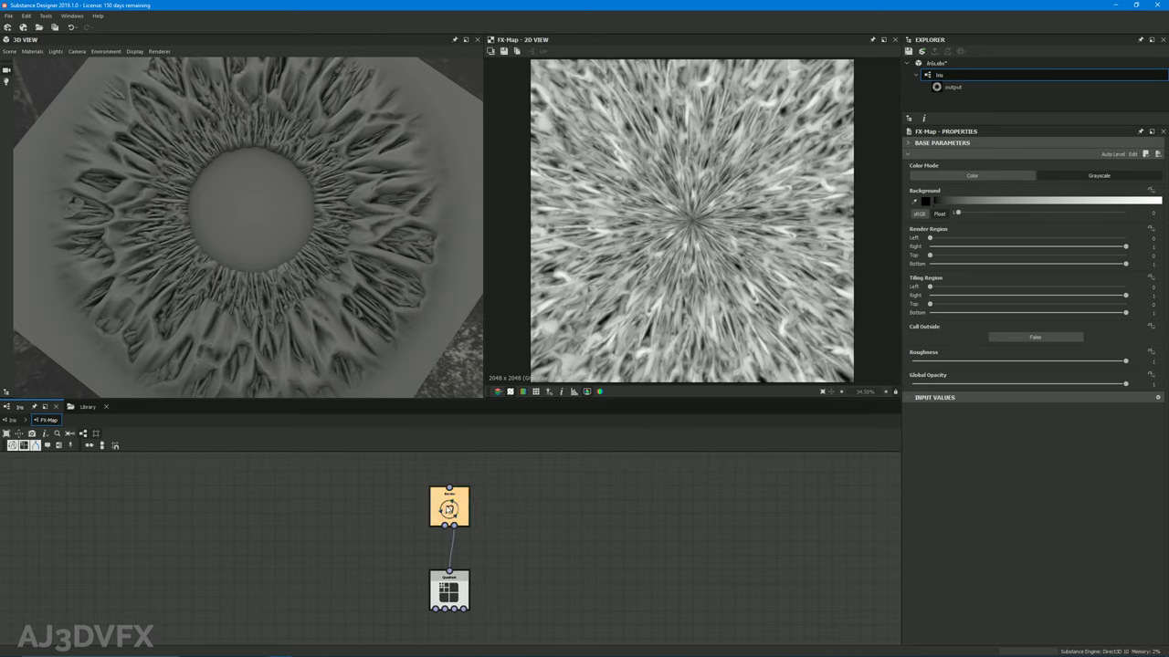
Test the Iterate node's Iterations at 1 and 2, and set it back to 6
{"action": "left_click", "coordinate": [442, 508]}
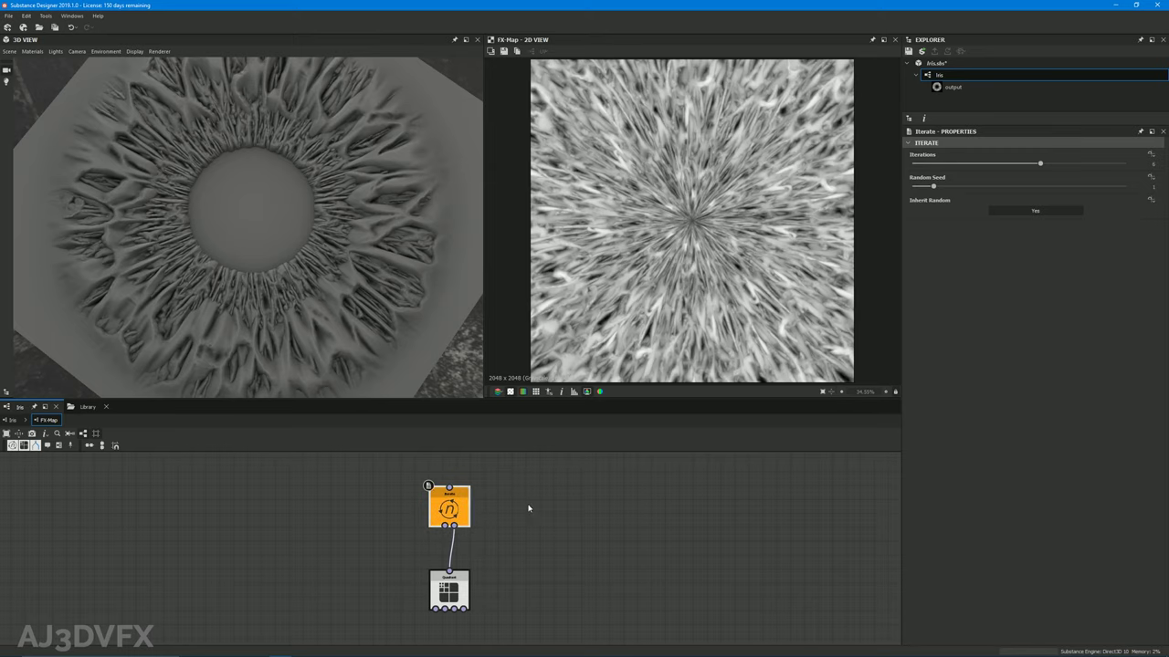
{"action": "middle_click_drag", "start_coordinate": [528, 503], "coordinate": [520, 506]}
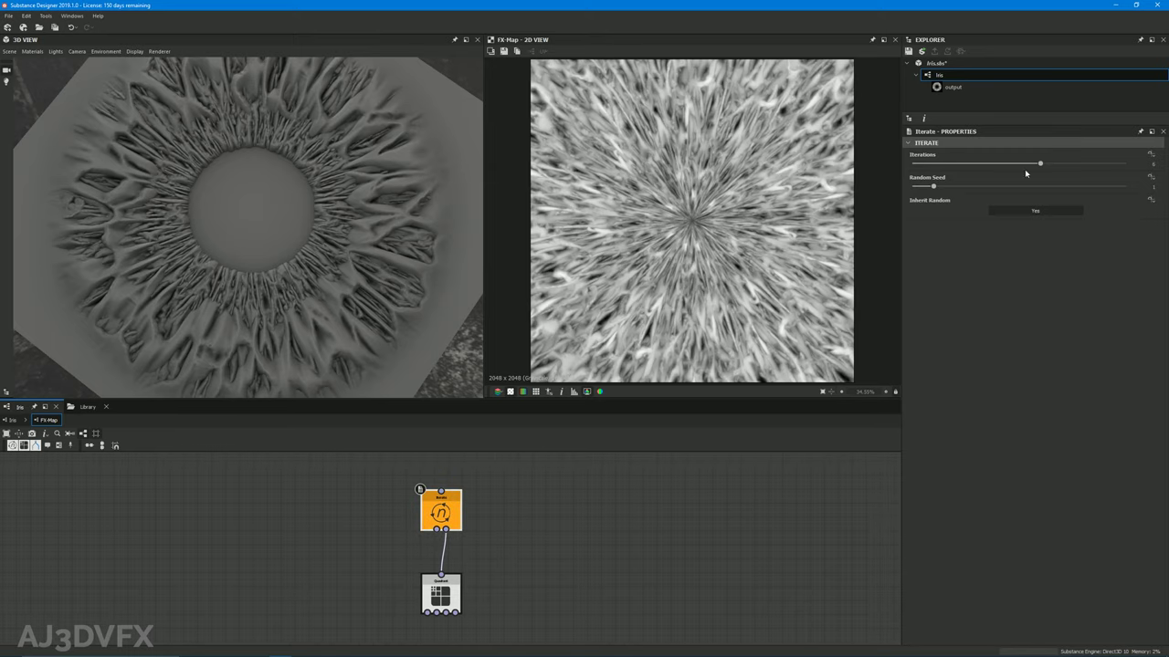
{"action": "left_click_drag", "start_coordinate": [1039, 163], "coordinate": [927, 165]}
{"action": "scroll", "coordinate": [266, 261], "scroll_direction": "down", "scroll_amount": 5}
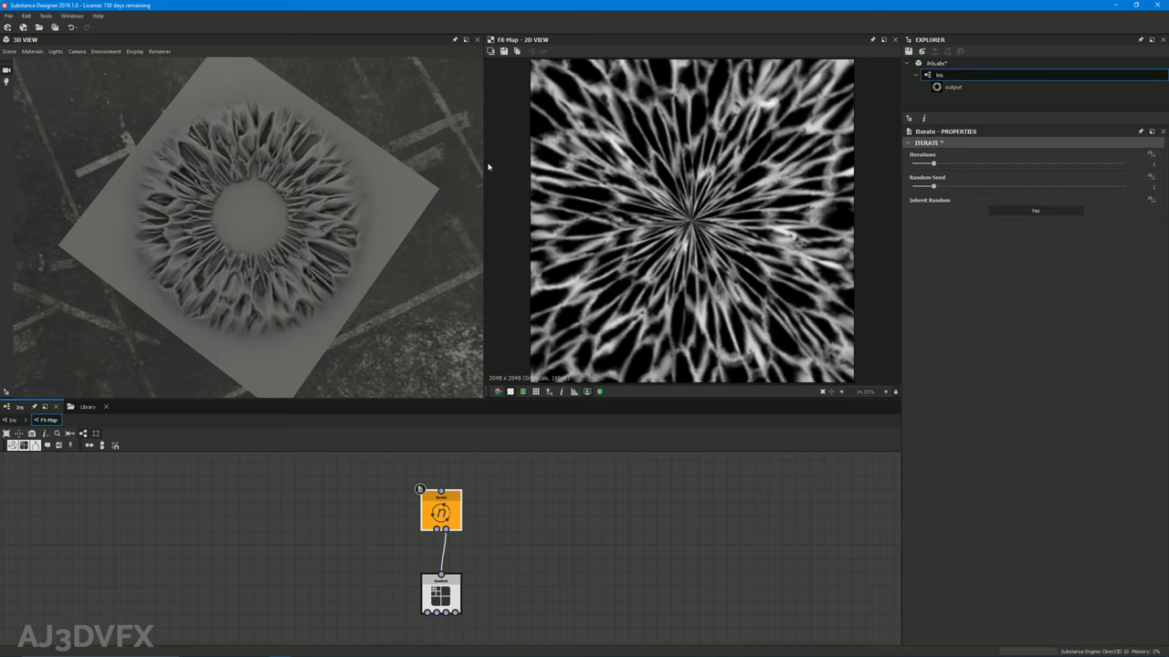
{"action": "left_click_drag", "start_coordinate": [933, 165], "coordinate": [954, 164]}
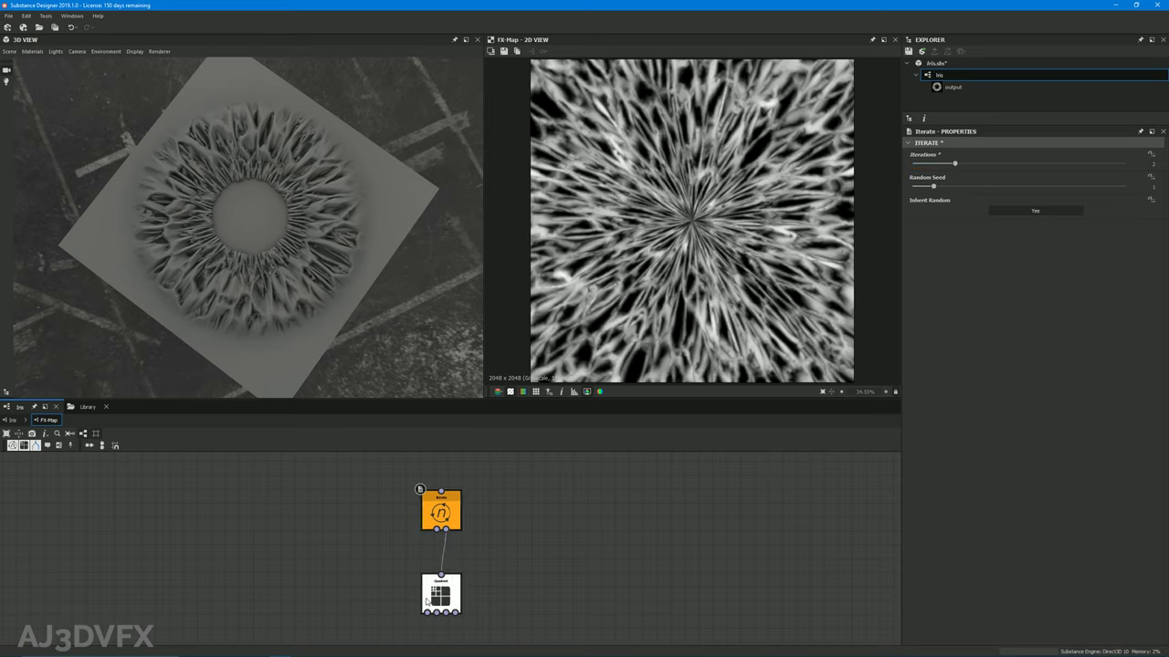
{"action": "left_click_drag", "start_coordinate": [955, 164], "coordinate": [1040, 166]}
{"action": "left_click_drag", "start_coordinate": [257, 272], "coordinate": [294, 263]}
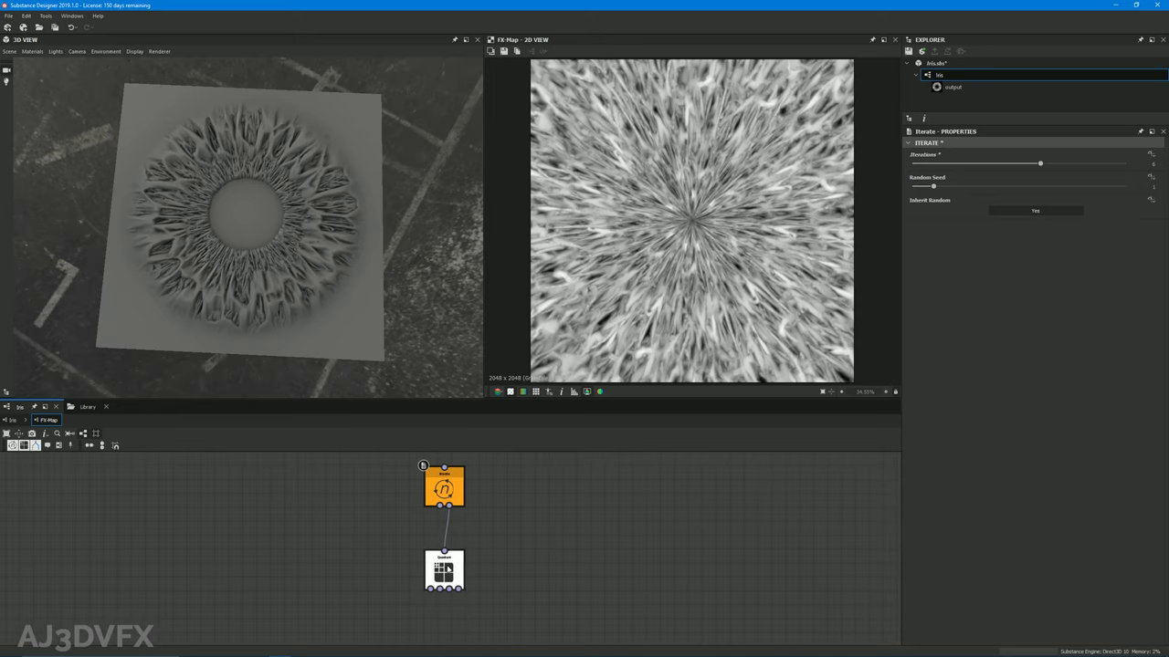
Try Add Sub and Alpha Blend as the Quadrant node's Blending Mode, and set it back to Max
{"action": "left_click", "coordinate": [444, 574]}
{"action": "scroll", "coordinate": [389, 593], "scroll_direction": "up", "scroll_amount": 3}
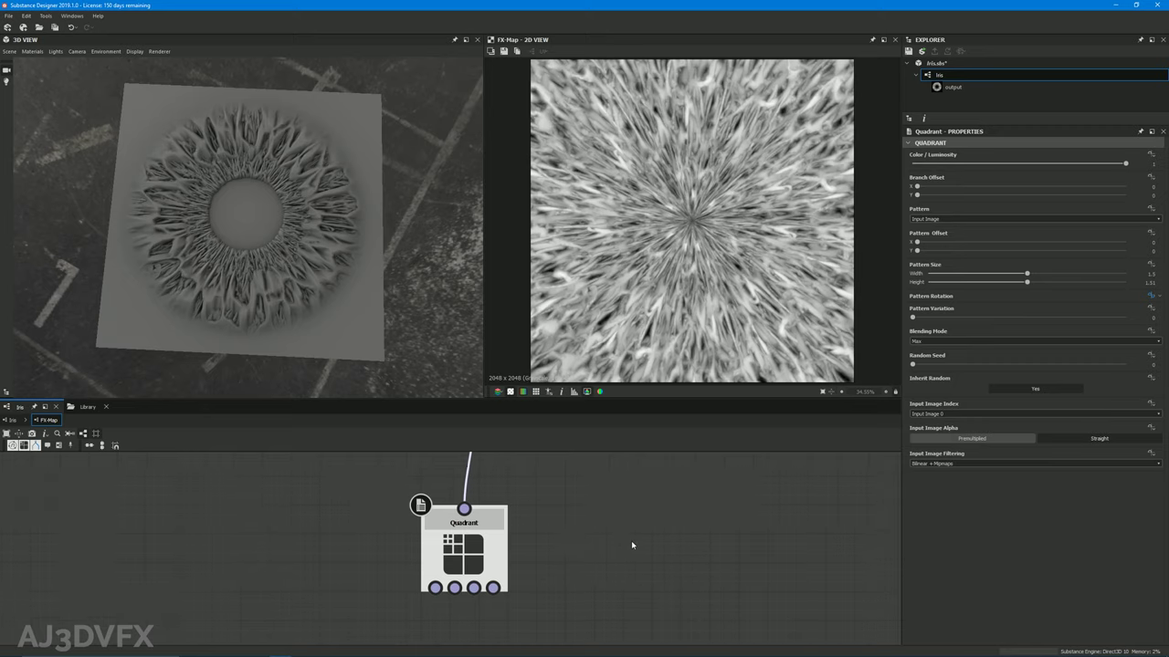
{"action": "scroll", "coordinate": [632, 545], "scroll_direction": "down", "scroll_amount": 1}
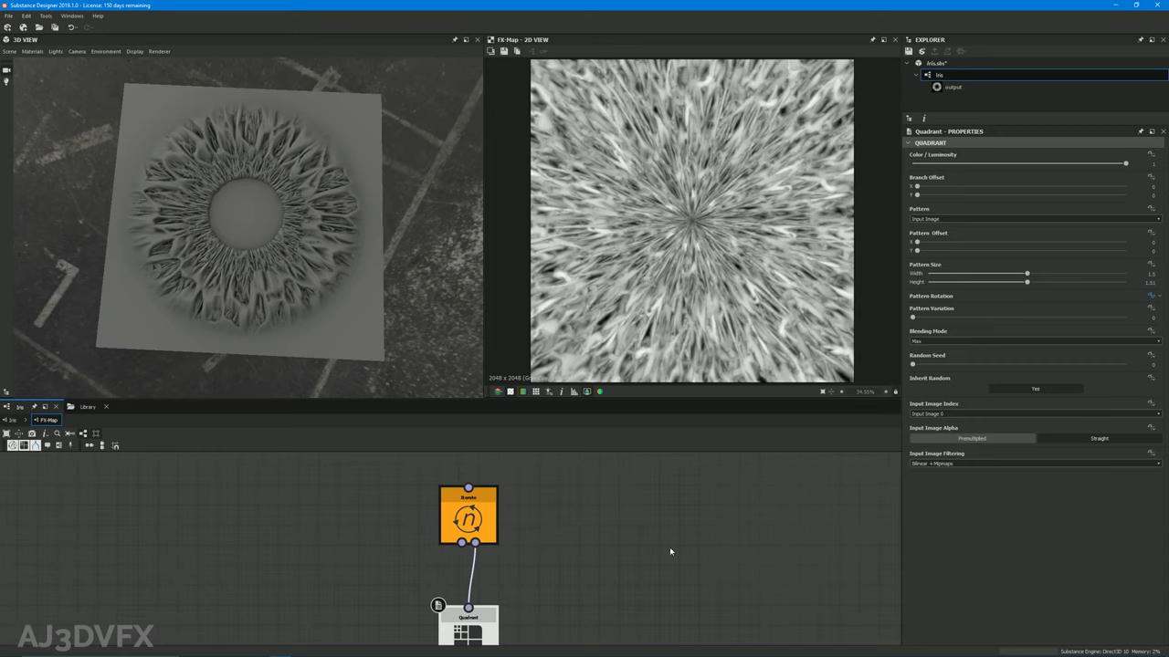
{"action": "scroll", "coordinate": [666, 536], "scroll_direction": "down", "scroll_amount": 1}
{"action": "middle_click_drag", "start_coordinate": [669, 552], "coordinate": [699, 540]}
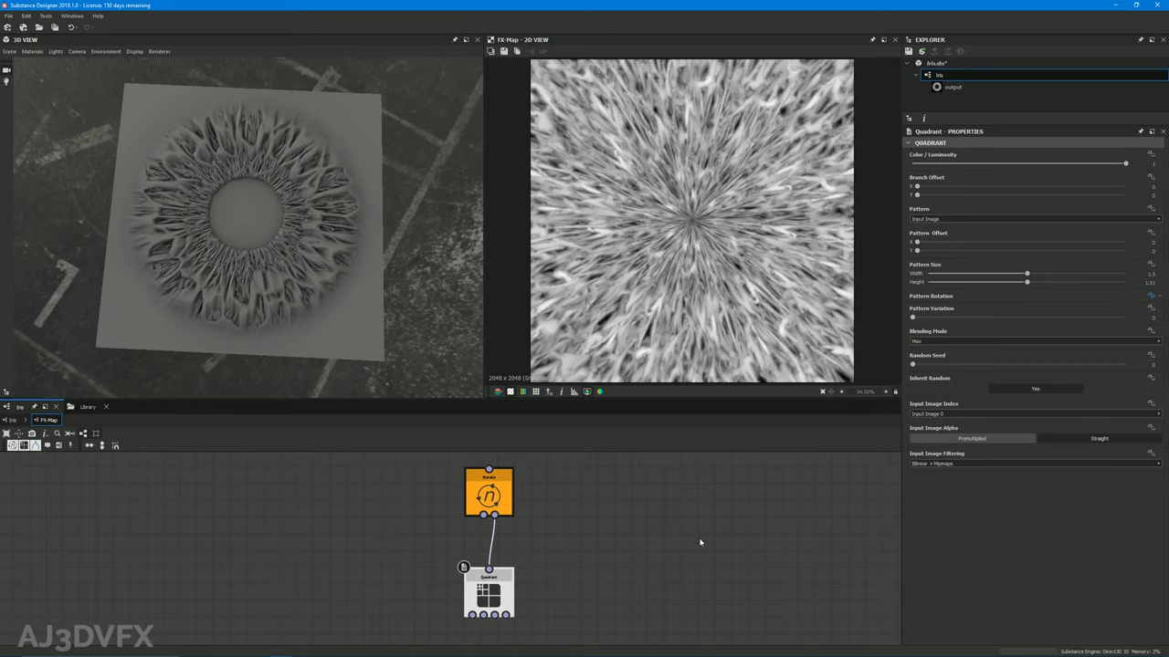
{"action": "left_click", "coordinate": [699, 541]}
{"action": "left_click", "coordinate": [926, 342]}
{"action": "left_click", "coordinate": [924, 350]}
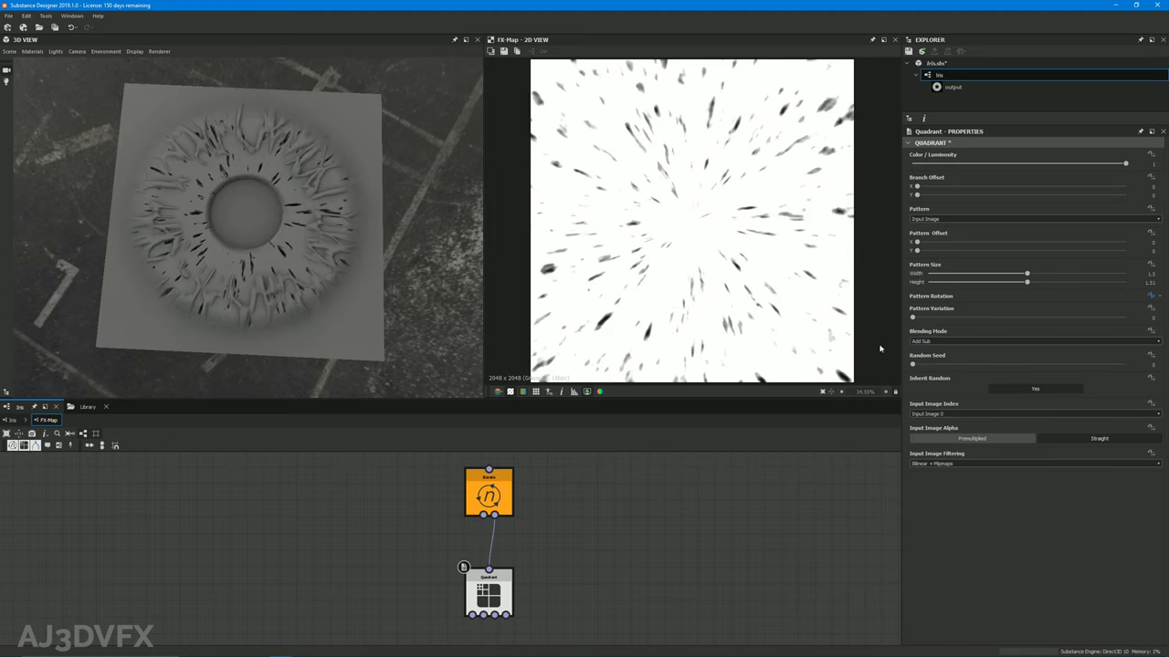
{"action": "left_click", "coordinate": [925, 343]}
{"action": "left_click", "coordinate": [925, 363]}
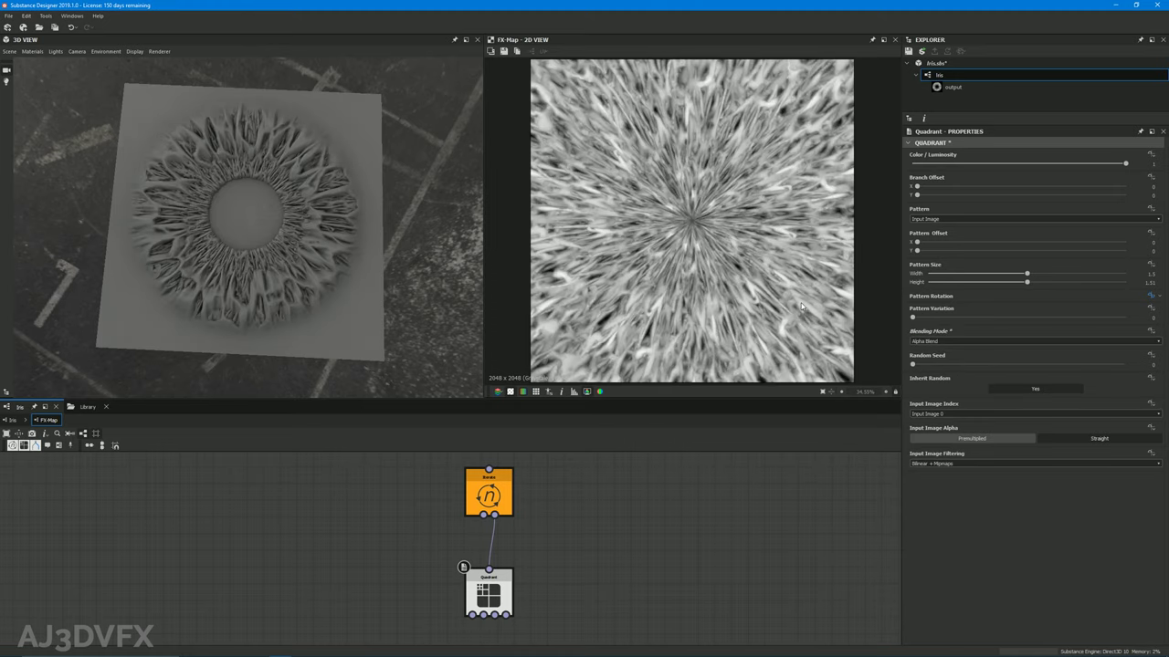
{"action": "left_click", "coordinate": [917, 342]}
{"action": "left_click", "coordinate": [921, 354]}
{"action": "scroll", "coordinate": [700, 524], "scroll_direction": "down", "scroll_amount": 2}
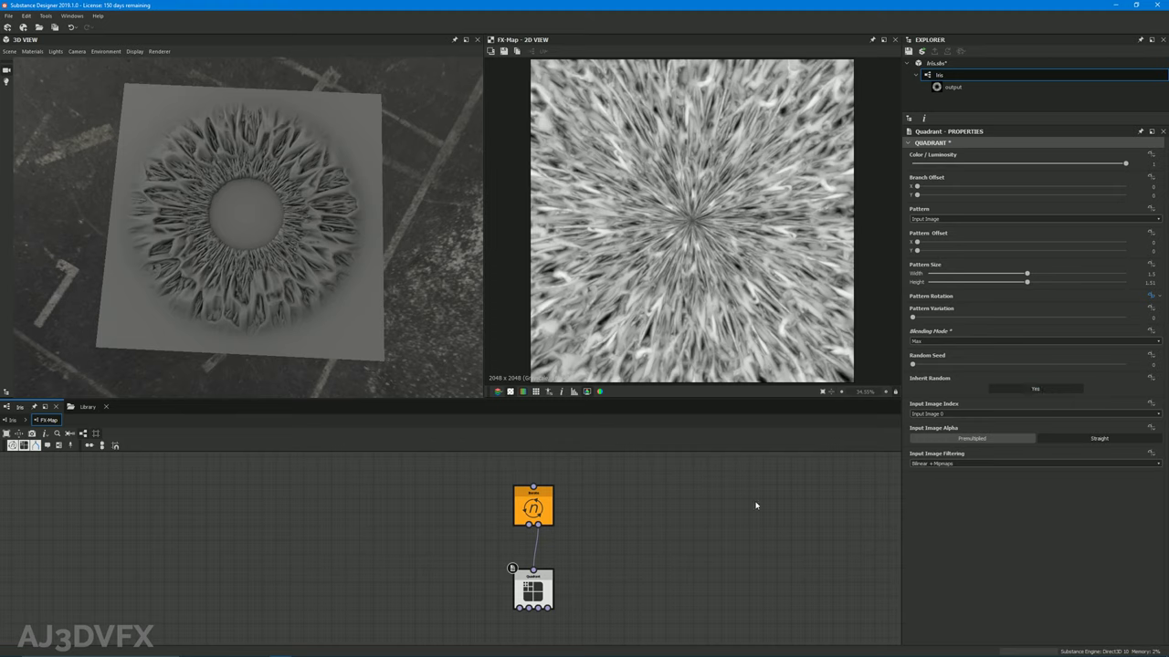
Examine the Constant Float and Random nodes in the Quadrant's Pattern Rotation function, and return to the FX-Map graph
{"action": "left_click", "coordinate": [1149, 298]}
{"action": "scroll", "coordinate": [414, 482], "scroll_direction": "down", "scroll_amount": 3}
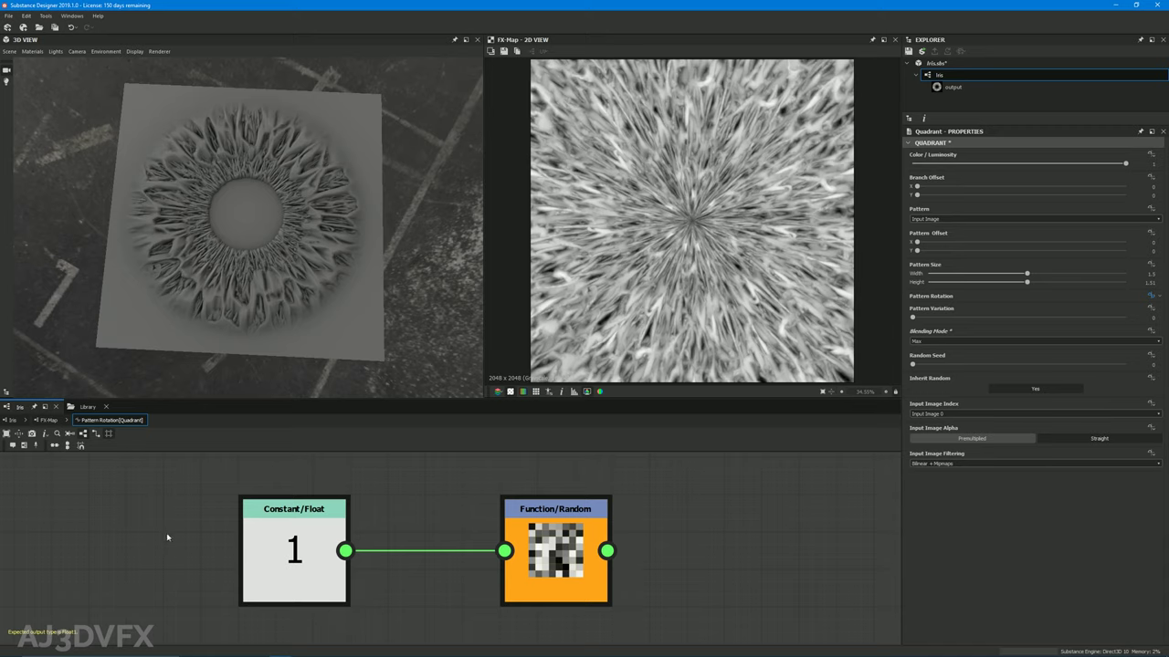
{"action": "left_click", "coordinate": [318, 542]}
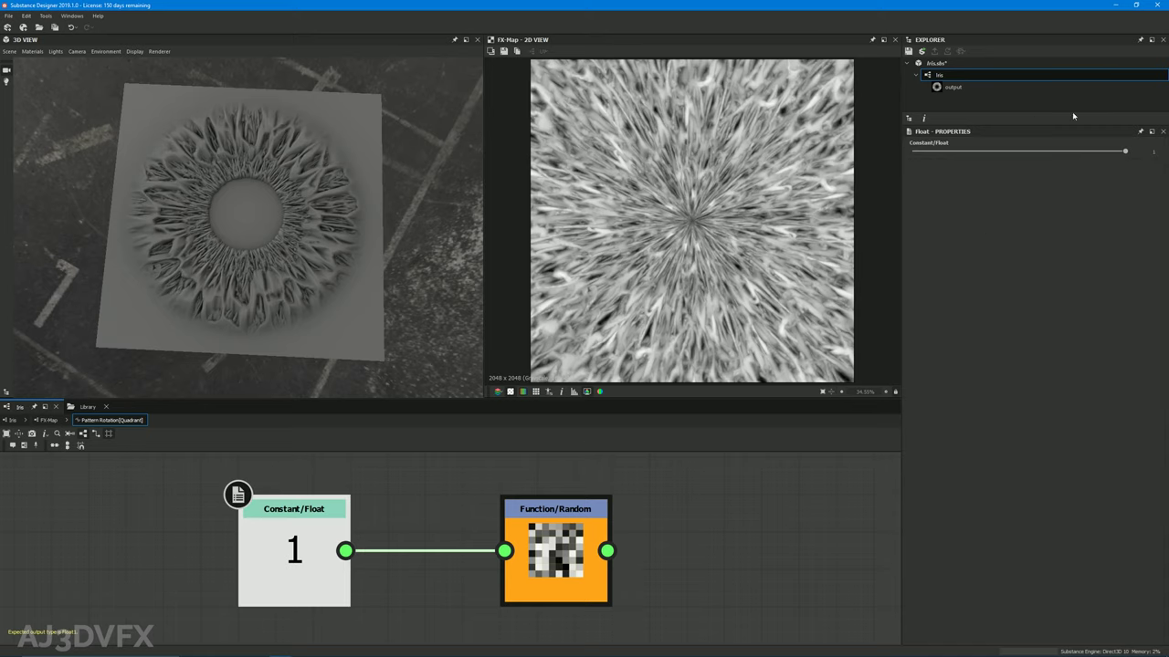
{"action": "left_click", "coordinate": [555, 511]}
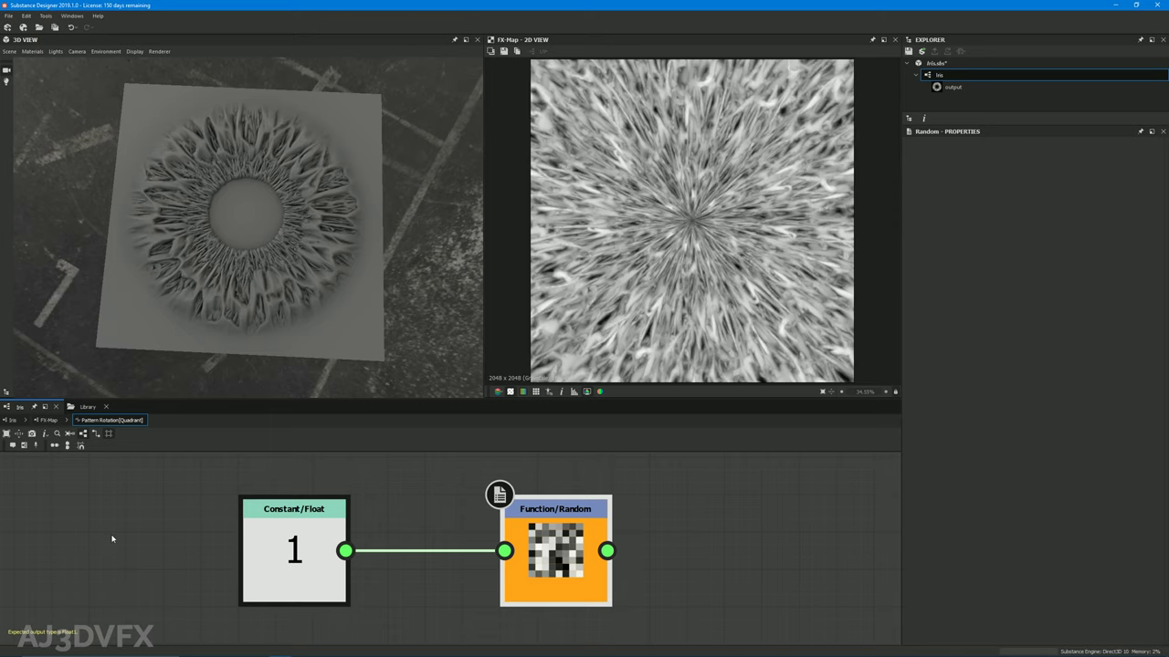
{"action": "left_click", "coordinate": [49, 420]}
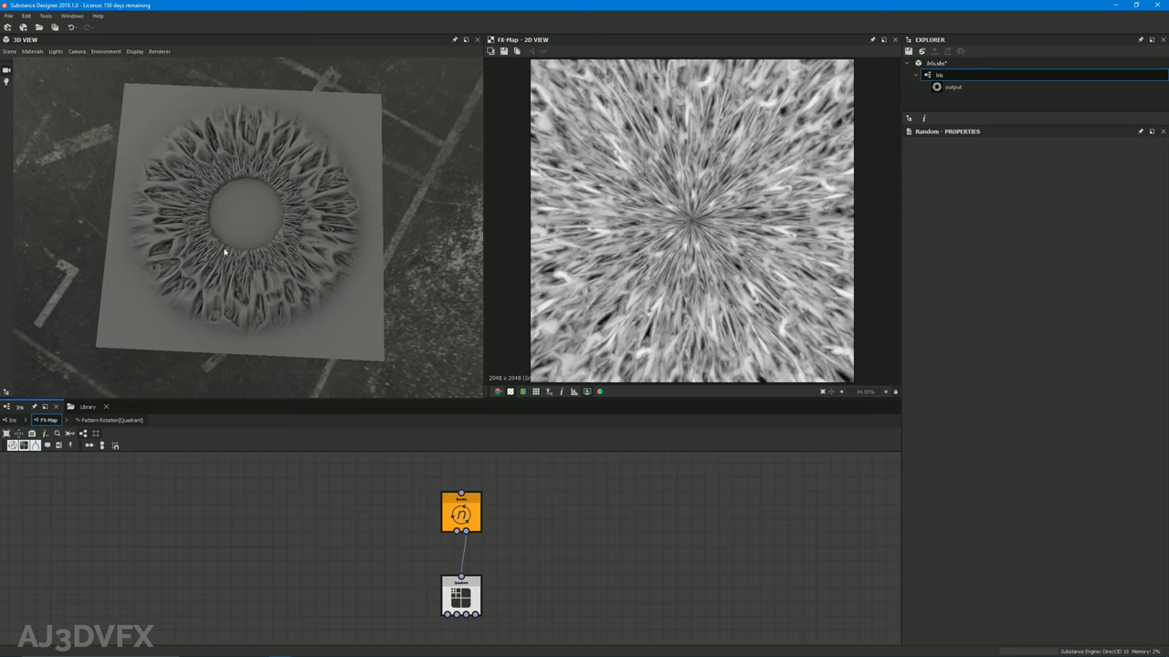
Try the Iterate node's Random Seed at 4, and set it to 0
{"action": "left_click", "coordinate": [461, 513]}
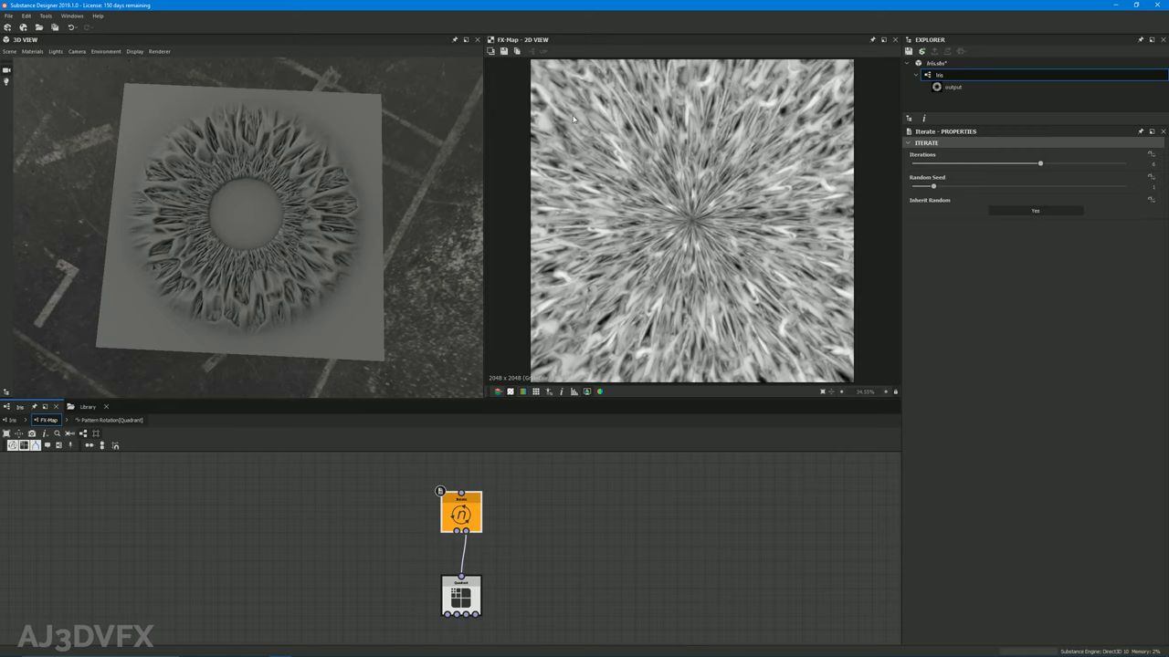
{"action": "mouse_move", "coordinate": [1050, 166]}
{"action": "left_mouse_down"}
{"action": "mouse_move", "coordinate": [954, 175]}
{"action": "mouse_move", "coordinate": [1123, 172]}
{"action": "mouse_move", "coordinate": [987, 172]}
{"action": "mouse_move", "coordinate": [1087, 171]}
{"action": "mouse_move", "coordinate": [1036, 171]}
{"action": "left_mouse_up"}
{"action": "left_click_drag", "start_coordinate": [933, 187], "coordinate": [1000, 190]}
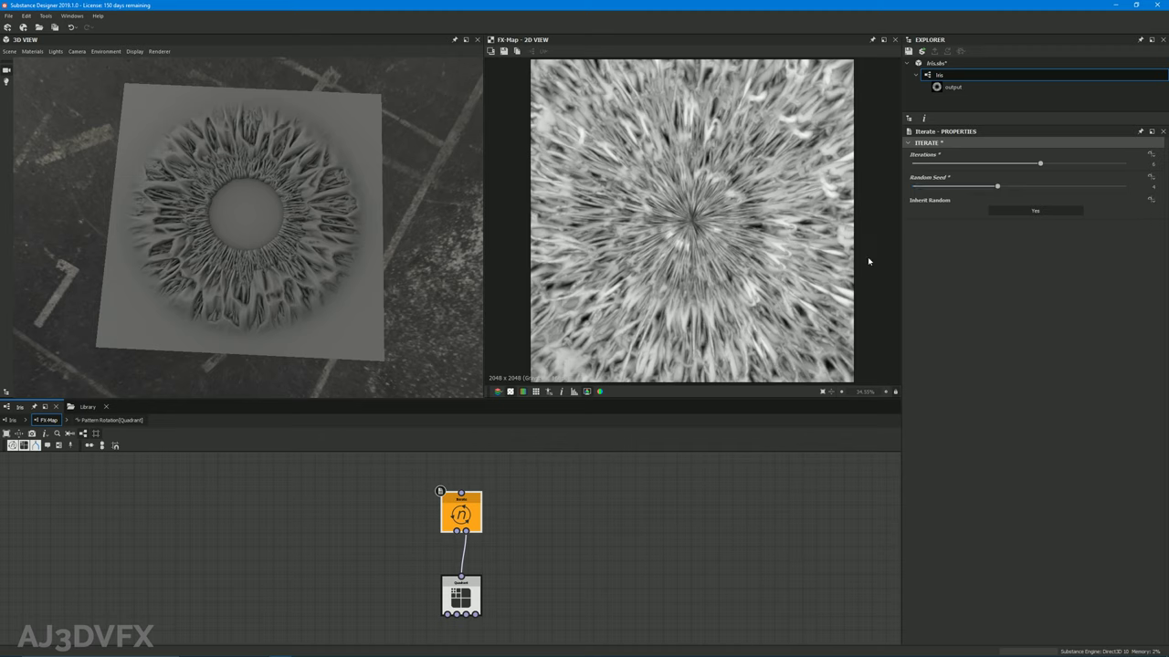
{"action": "double_click", "coordinate": [1153, 186]}
{"action": "type", "text": "0"}
{"action": "key", "text": "Return"}
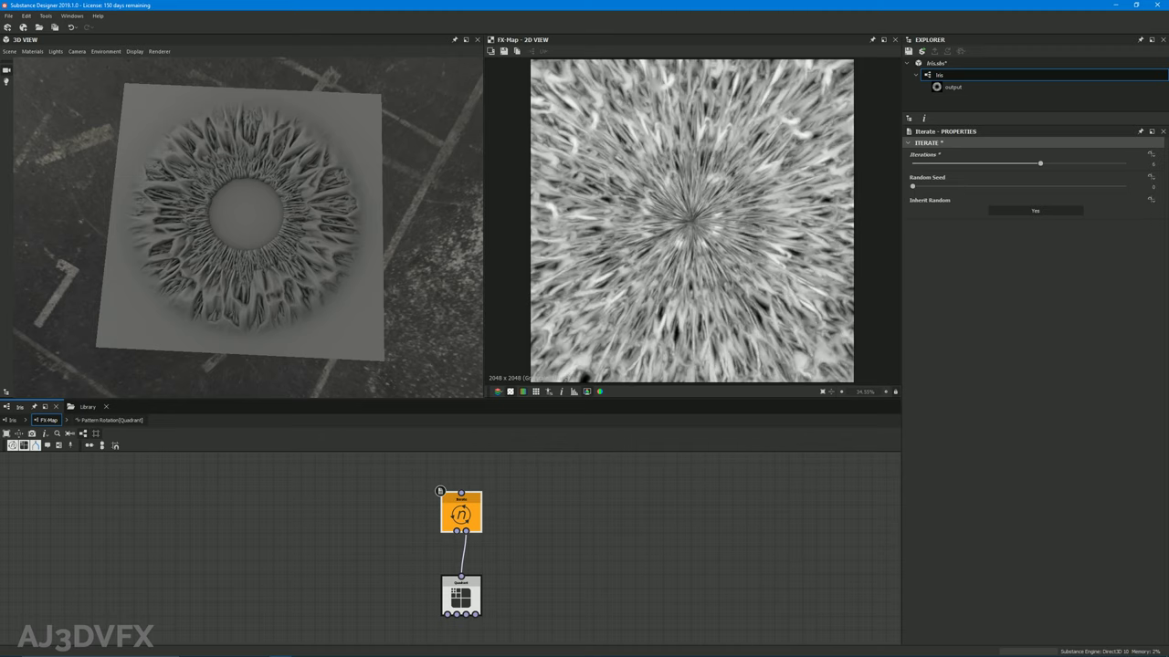
Reopen the FX-Map graph from the main graph and give the Iterate node's Iterations parameter an empty function
{"action": "left_click", "coordinate": [12, 420]}
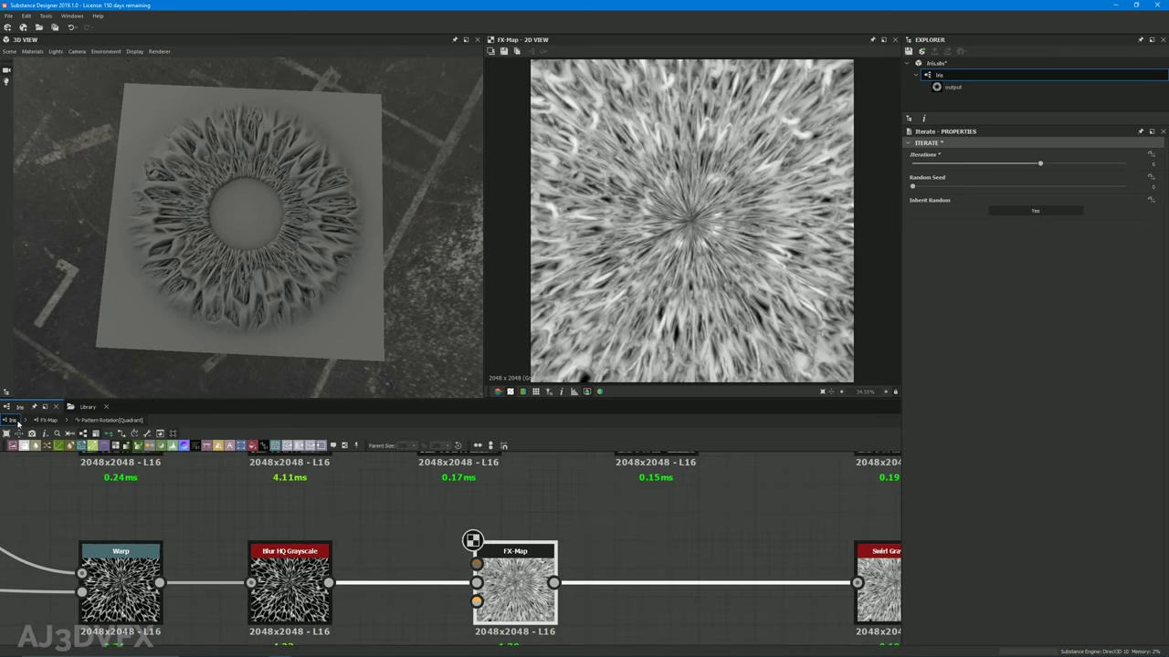
{"action": "left_click", "coordinate": [525, 571]}
{"action": "middle_click_drag", "start_coordinate": [624, 519], "coordinate": [641, 532]}
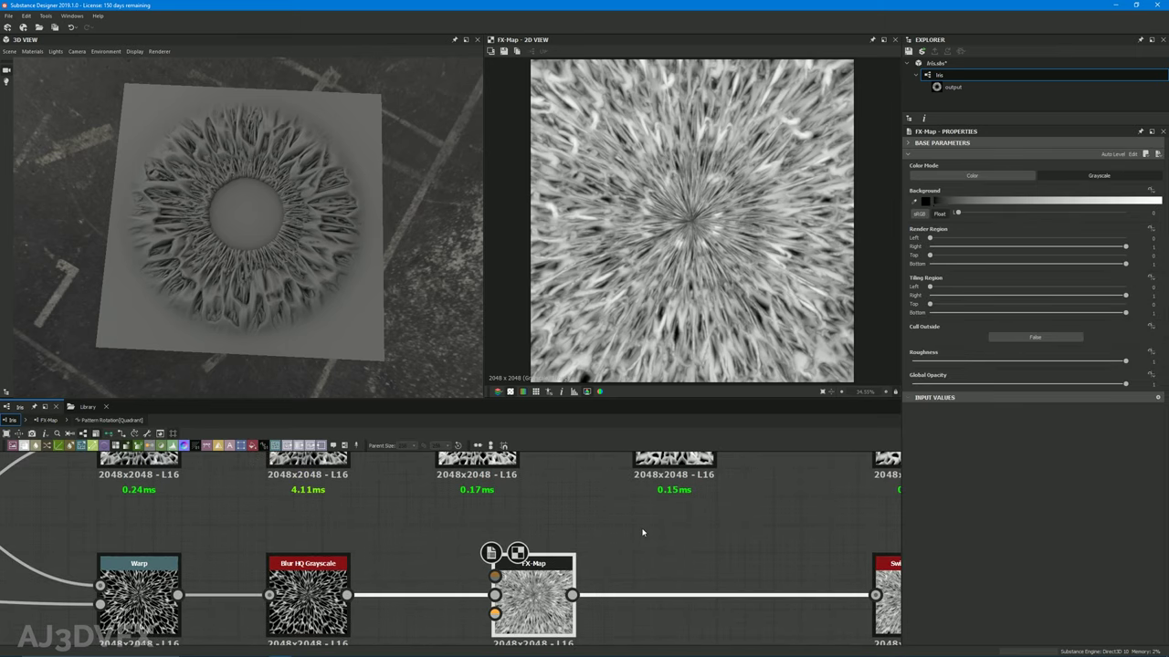
{"action": "scroll", "coordinate": [642, 532], "scroll_direction": "down", "scroll_amount": 2}
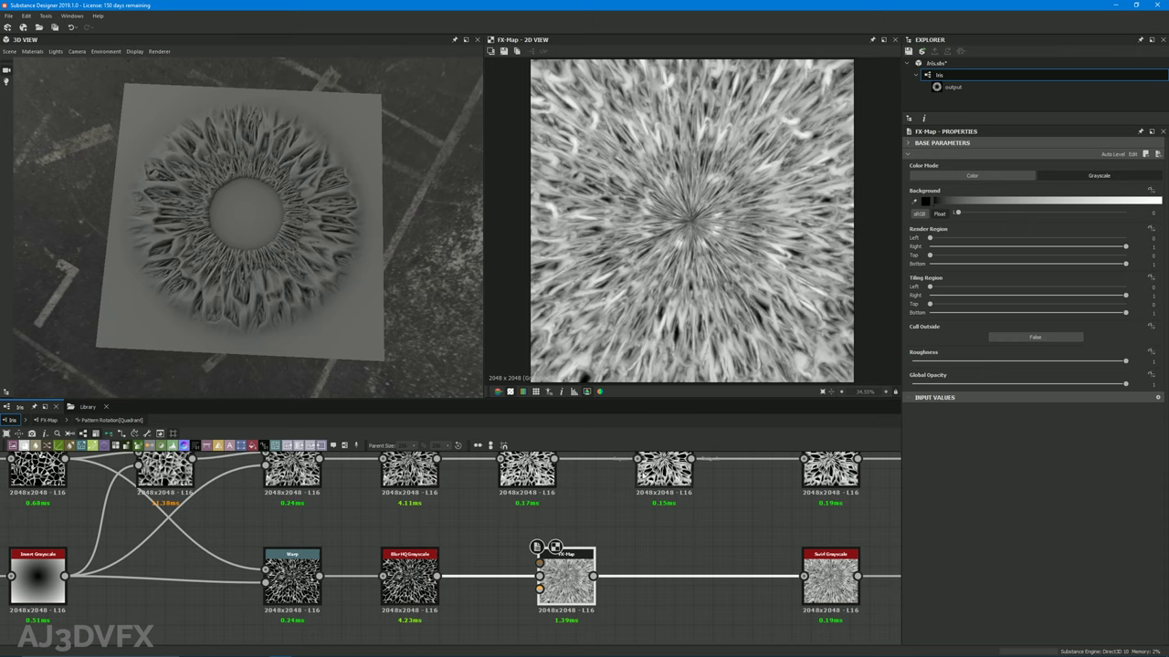
{"action": "double_click", "coordinate": [564, 573]}
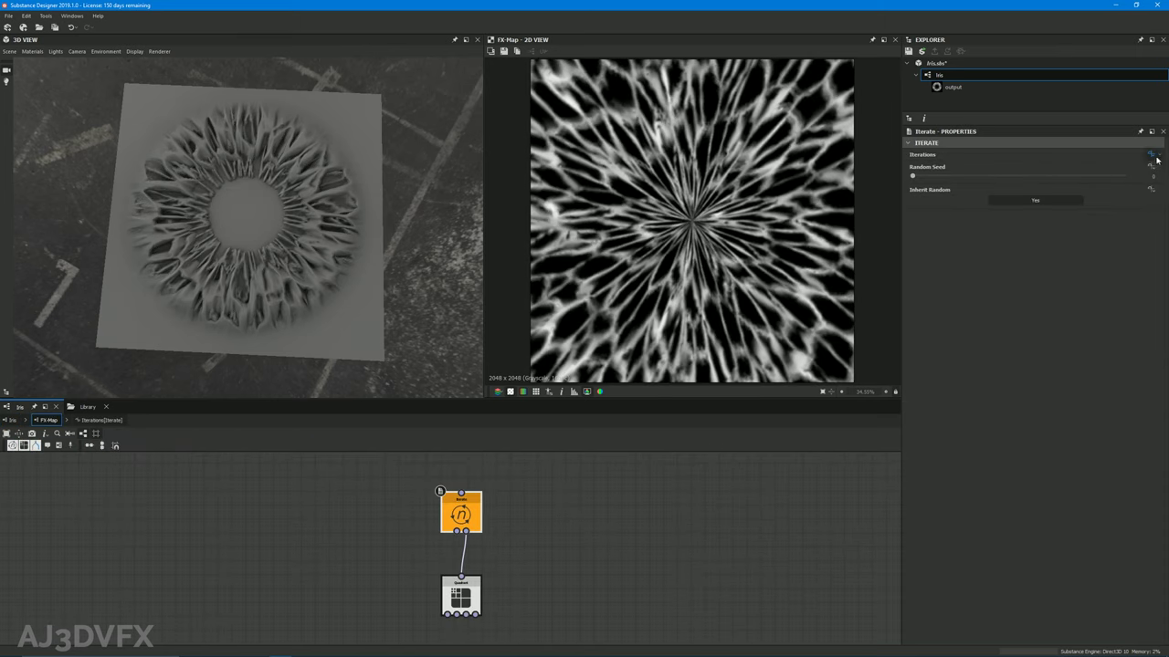
{"action": "left_click", "coordinate": [1153, 155]}
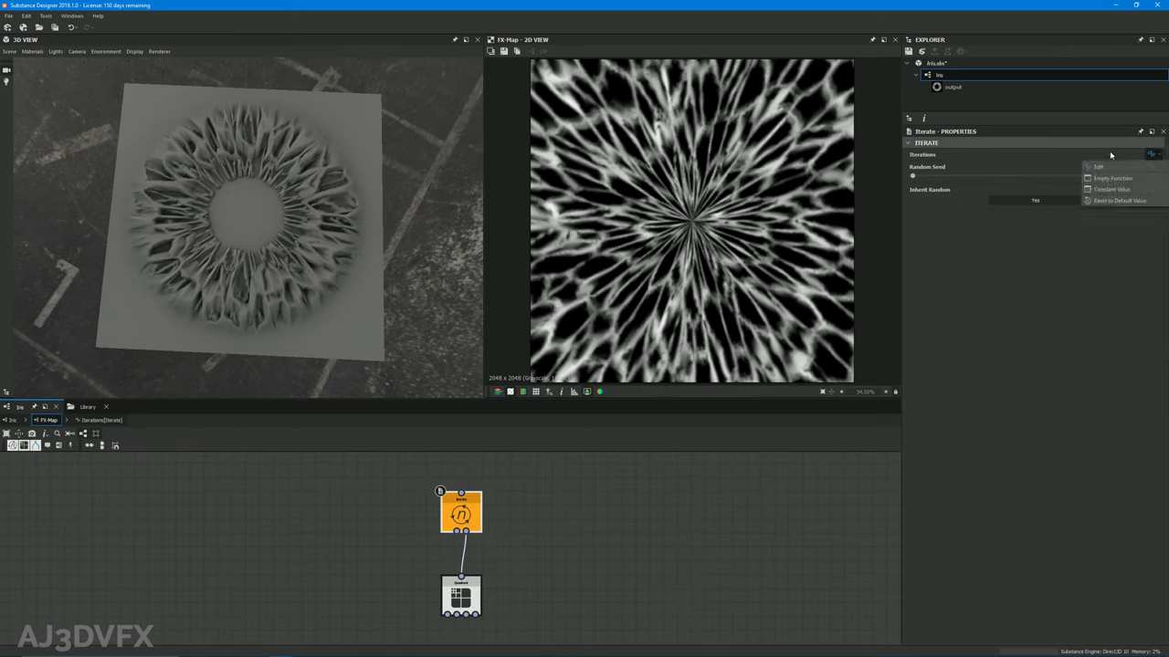
{"action": "left_click", "coordinate": [1093, 202]}
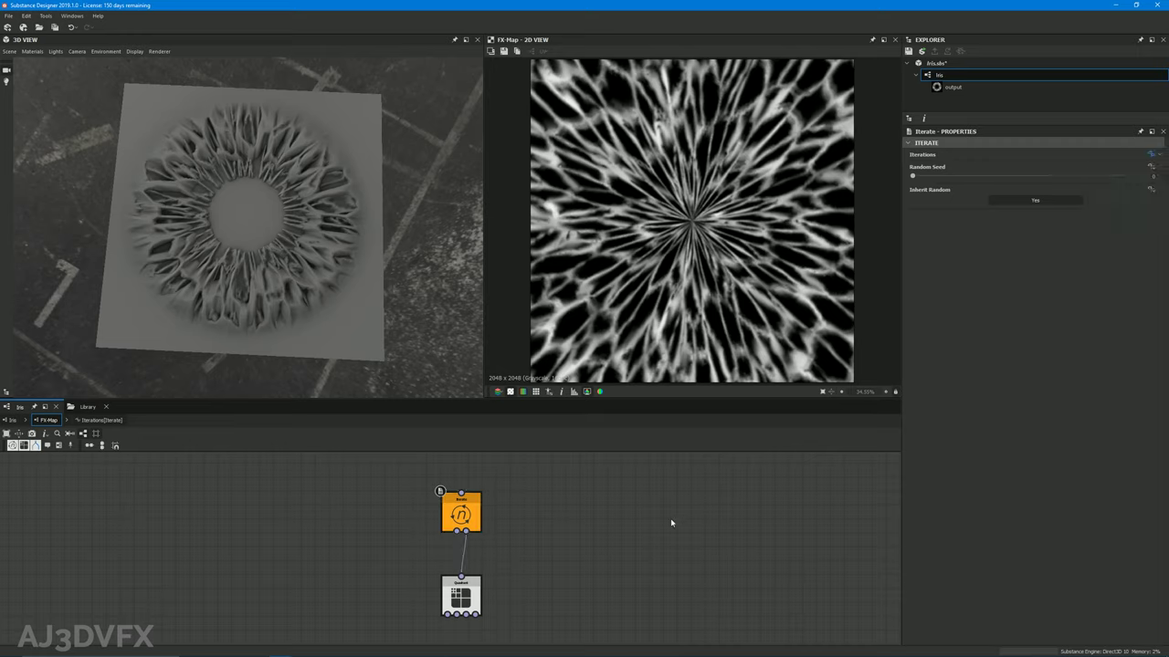
Add a new input parameter to the Iris graph with type Integer1 and the Slider editor
{"action": "left_click", "coordinate": [938, 75]}
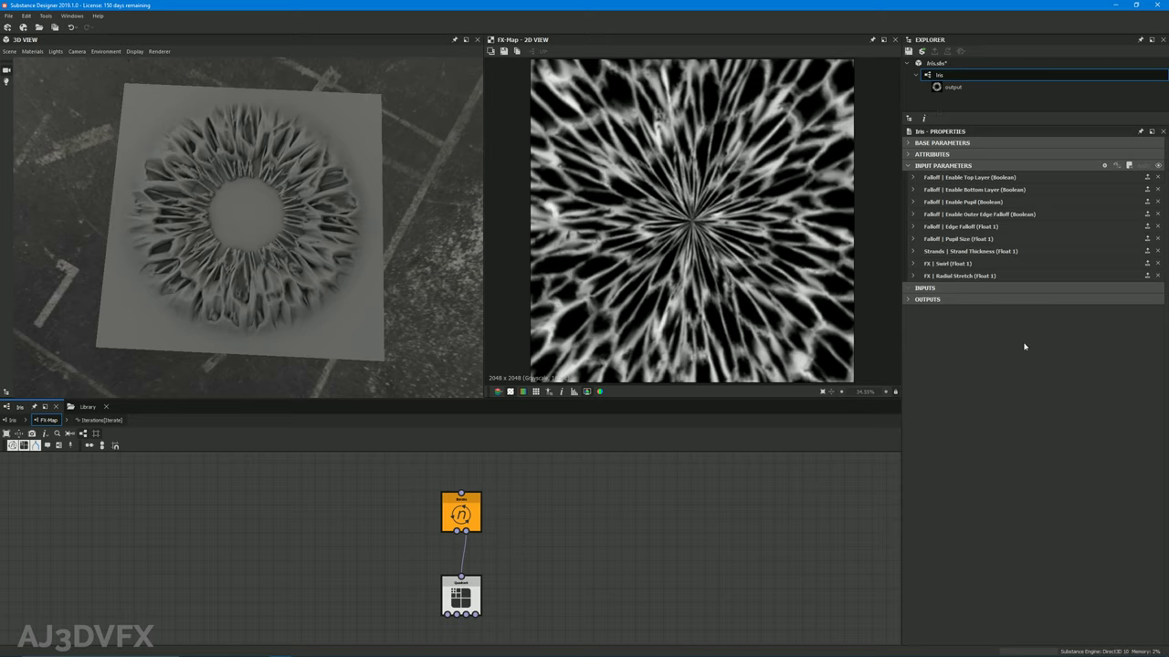
{"action": "left_click", "coordinate": [1104, 165]}
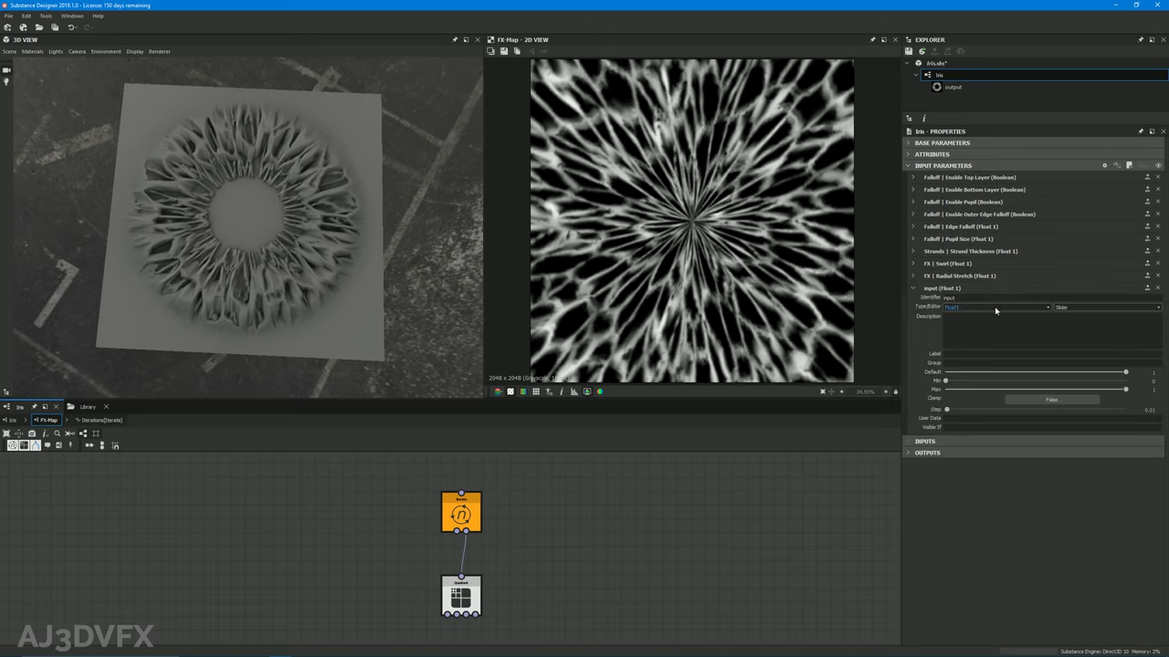
{"action": "left_click", "coordinate": [987, 309]}
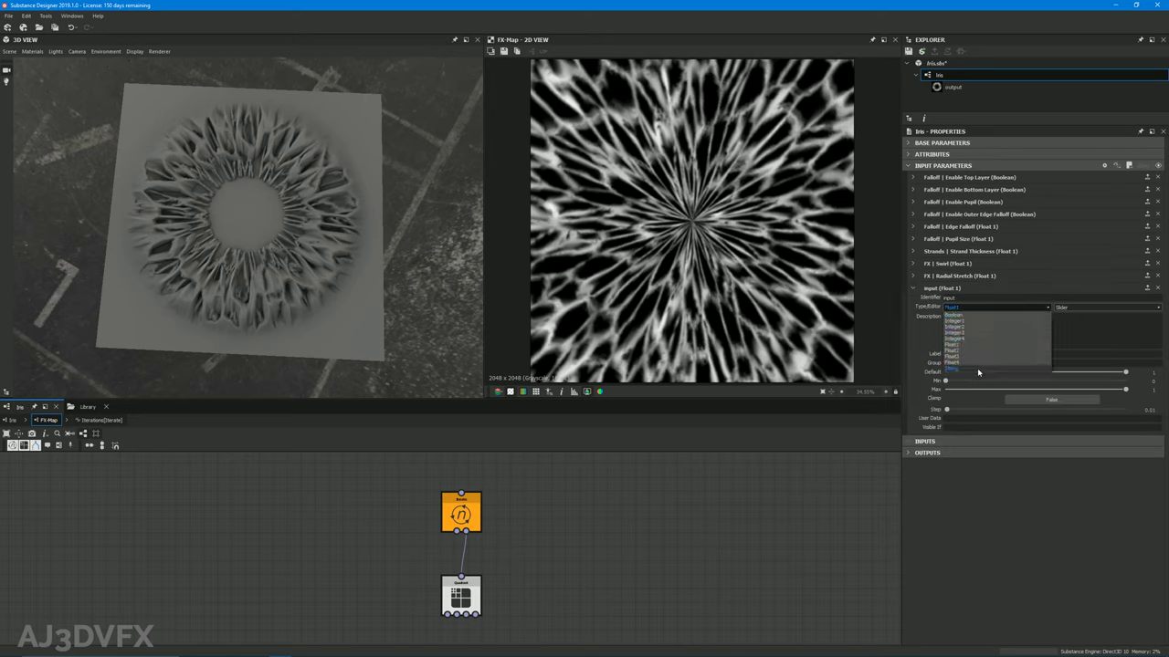
{"action": "left_click", "coordinate": [980, 320]}
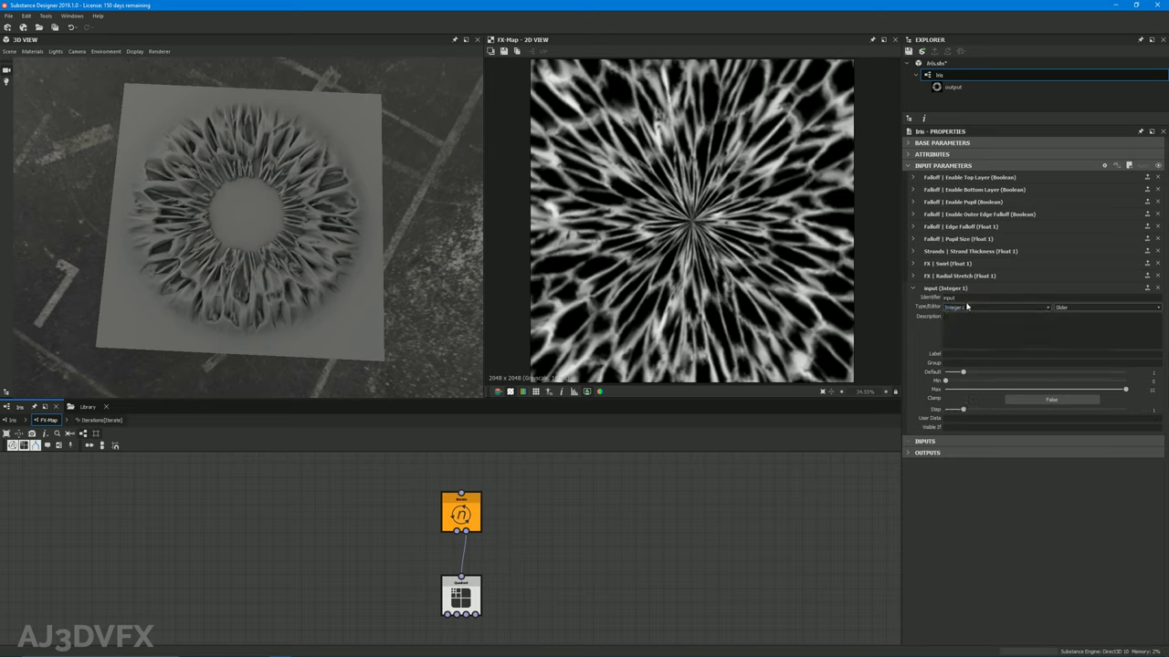
{"action": "left_click", "coordinate": [1073, 309]}
{"action": "left_click", "coordinate": [1073, 311]}
Give the new integer input the identifier iterations and the label Strand Layer Amount
{"action": "double_click", "coordinate": [950, 298]}
{"action": "type", "text": "Iterations"}
{"action": "left_click", "coordinate": [961, 354]}
{"action": "type", "text": "Strand Layer Amount"}
{"action": "key", "text": "Return"}
Clamp the Strand Layer Amount input, set its minimum to 1 and its default to 6, and collapse its settings
{"action": "left_click", "coordinate": [1051, 400]}
{"action": "left_click", "coordinate": [1148, 378]}
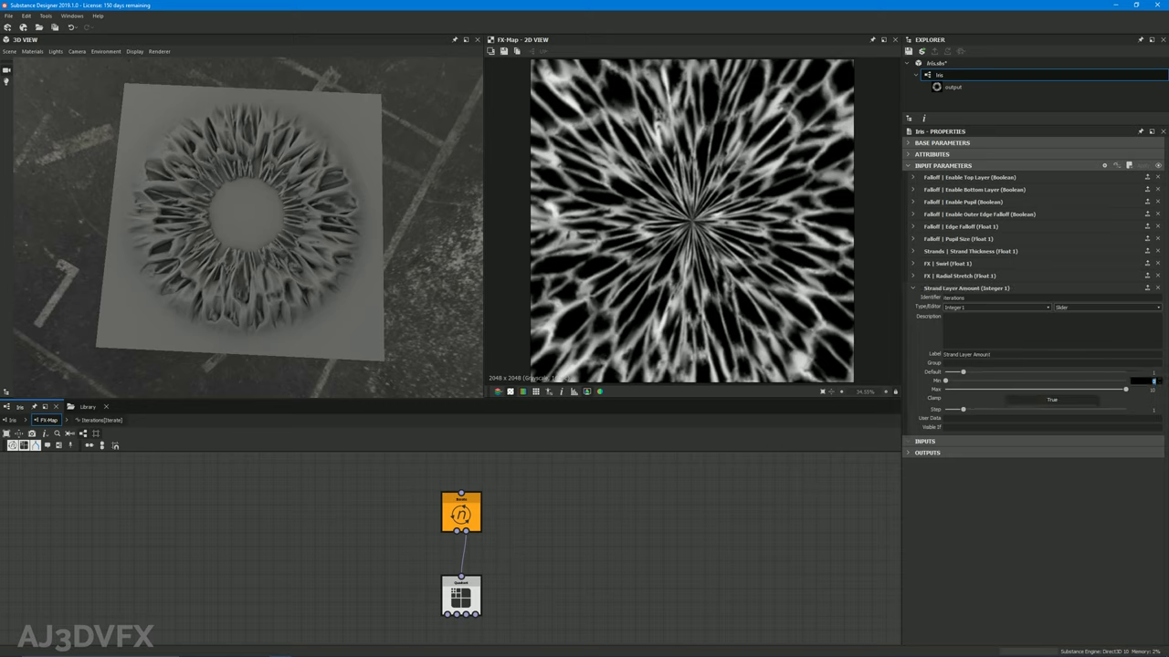
{"action": "type", "text": "1"}
{"action": "key", "text": "Return"}
{"action": "left_click_drag", "start_coordinate": [963, 373], "coordinate": [1053, 372]}
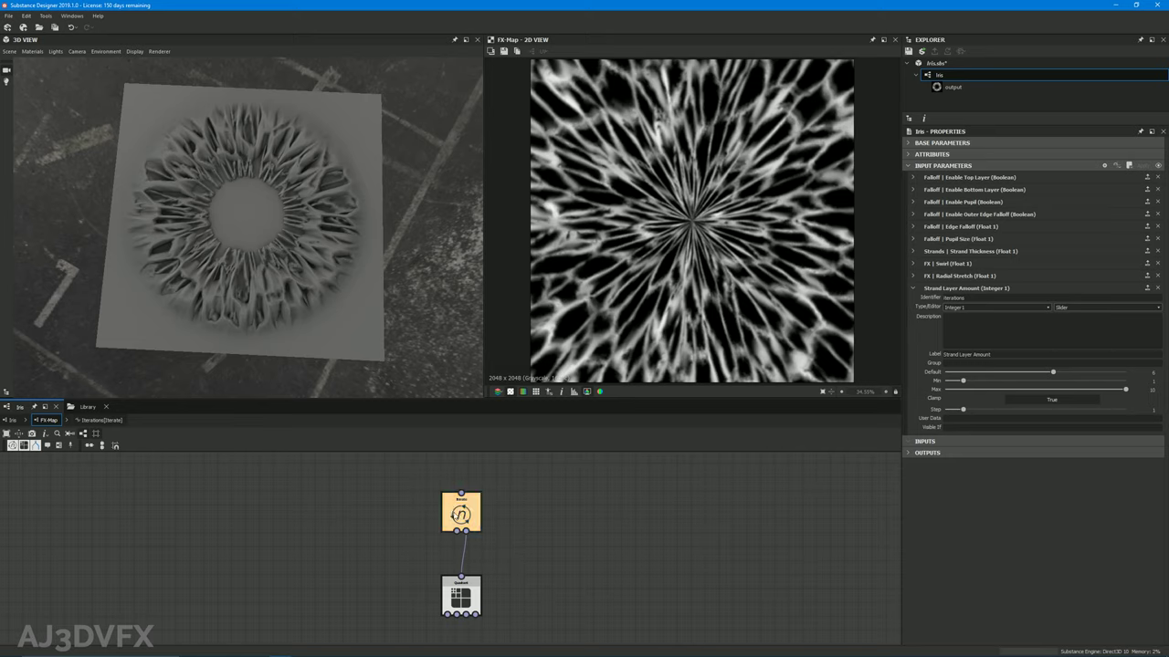
{"action": "left_click", "coordinate": [912, 288]}
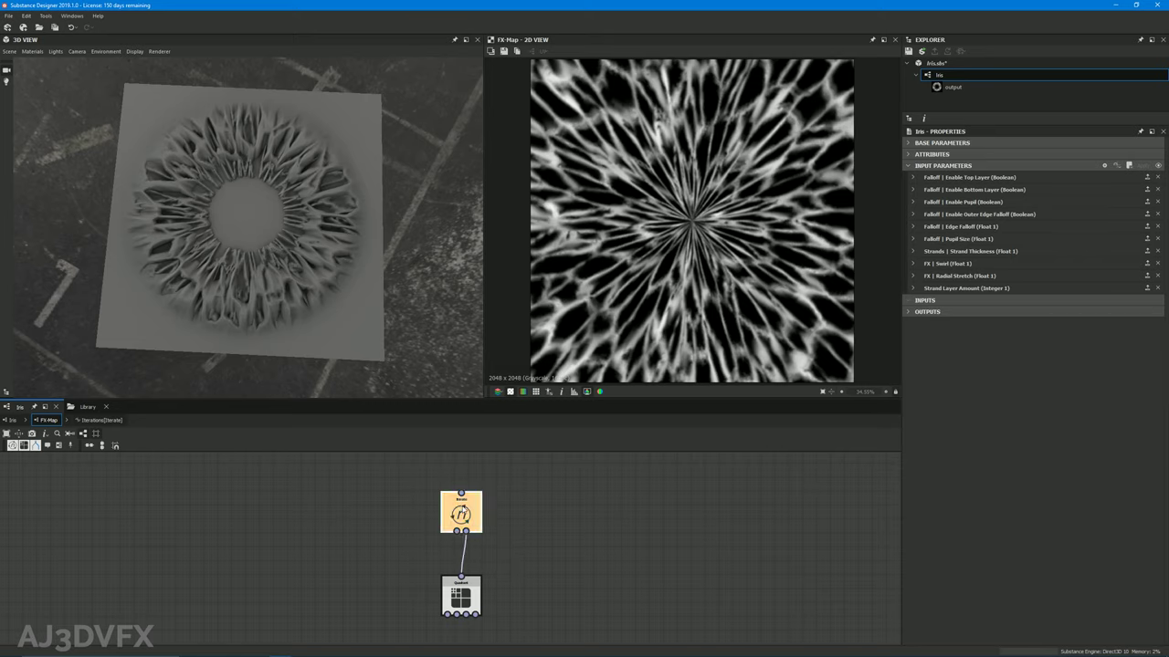
Reopen the Iterate node's Iterations function and delete its Constant Integer node
{"action": "left_click", "coordinate": [462, 513]}
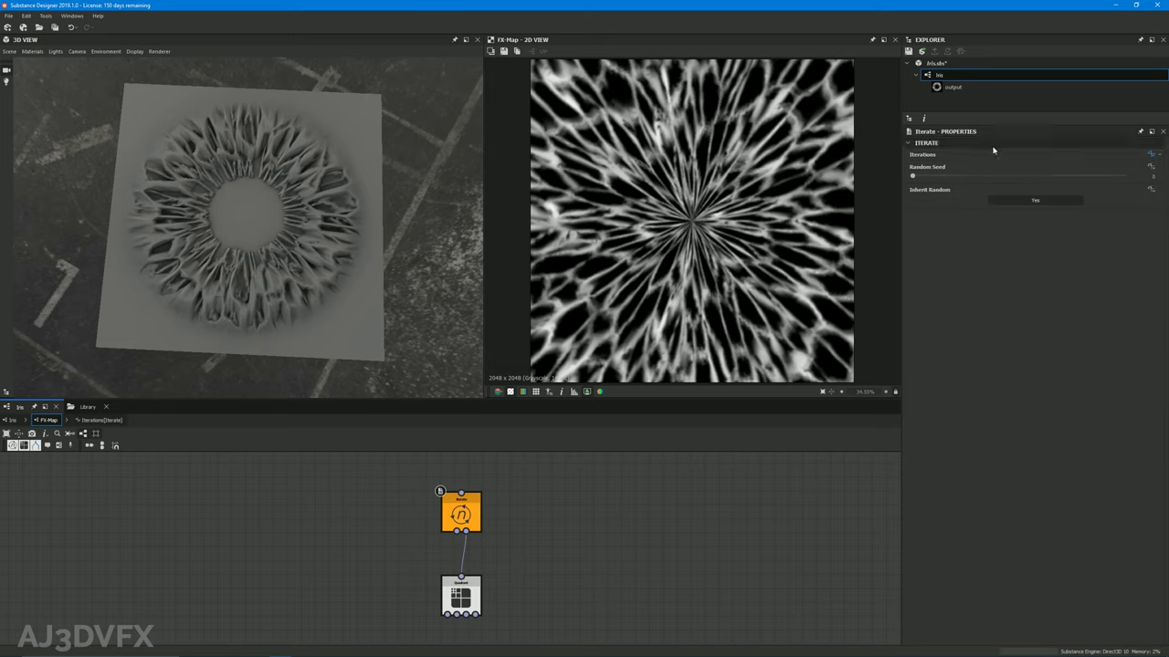
{"action": "left_click", "coordinate": [1152, 156]}
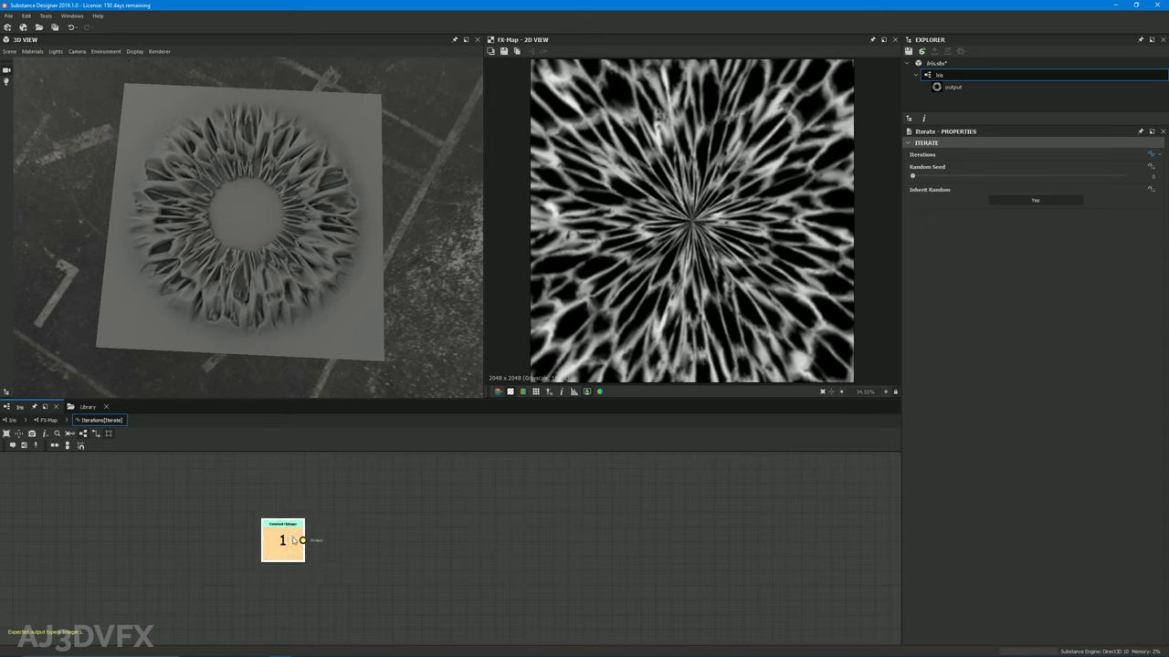
{"action": "key", "text": "Delete"}
Add a Get Integer node near the middle of the empty Iterations function
{"action": "key", "text": "space"}
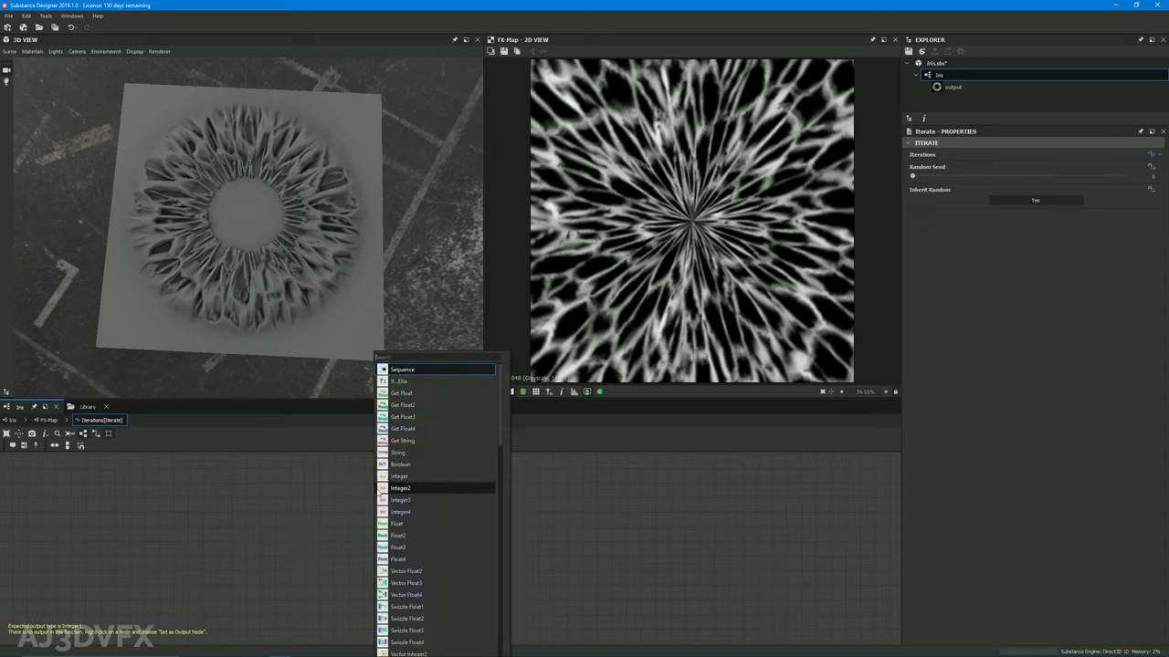
{"action": "type", "text": "get"}
{"action": "key", "text": "Down"}
{"action": "key", "text": "Down"}
{"action": "key", "text": "Down"}
{"action": "key", "text": "Down"}
{"action": "key", "text": "Down"}
{"action": "key", "text": "Down"}
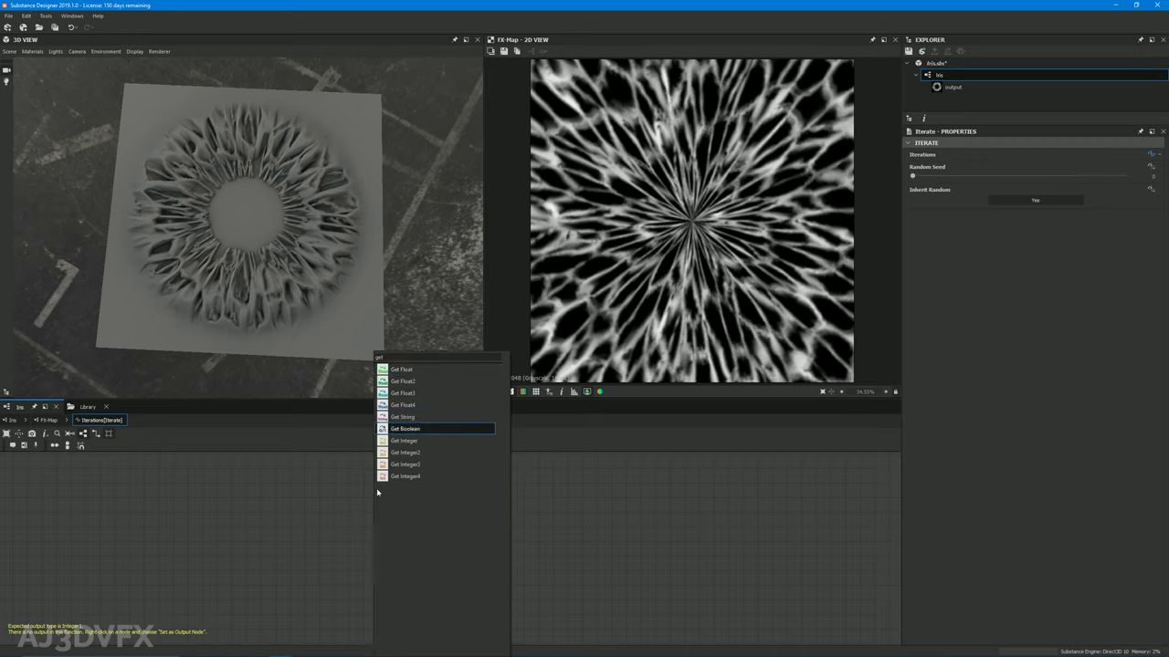
{"action": "key", "text": "Return"}
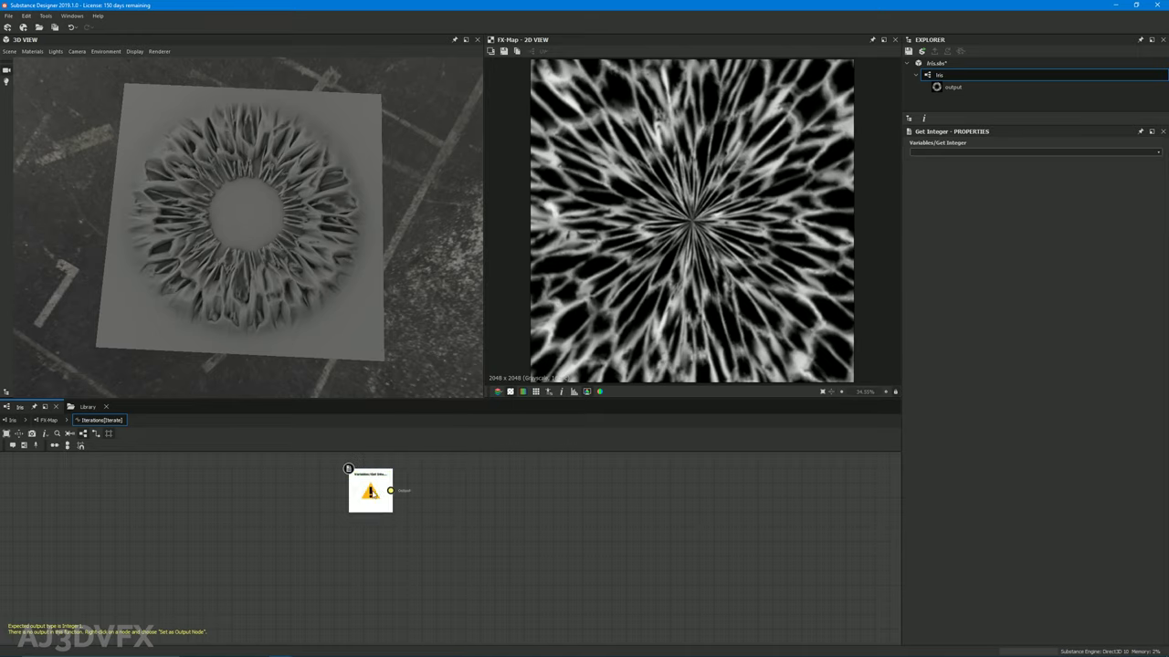
{"action": "left_click_drag", "start_coordinate": [377, 493], "coordinate": [399, 535]}
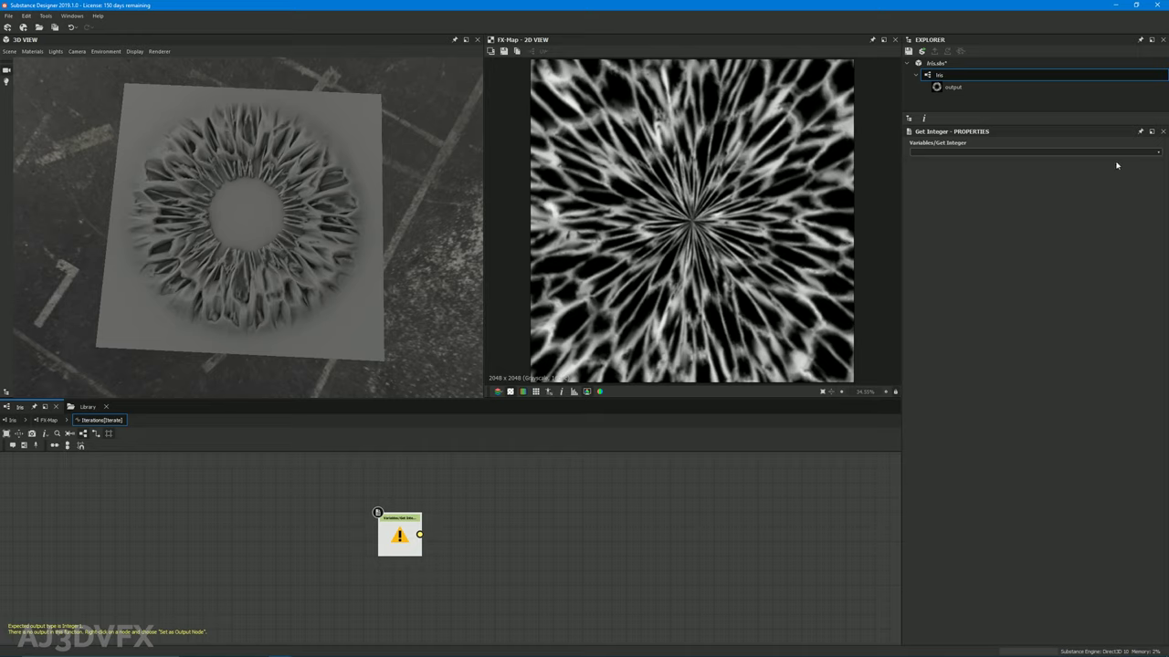
Link the Get Integer node to the iterations variable and make it the function's output node
{"action": "left_click", "coordinate": [1159, 154]}
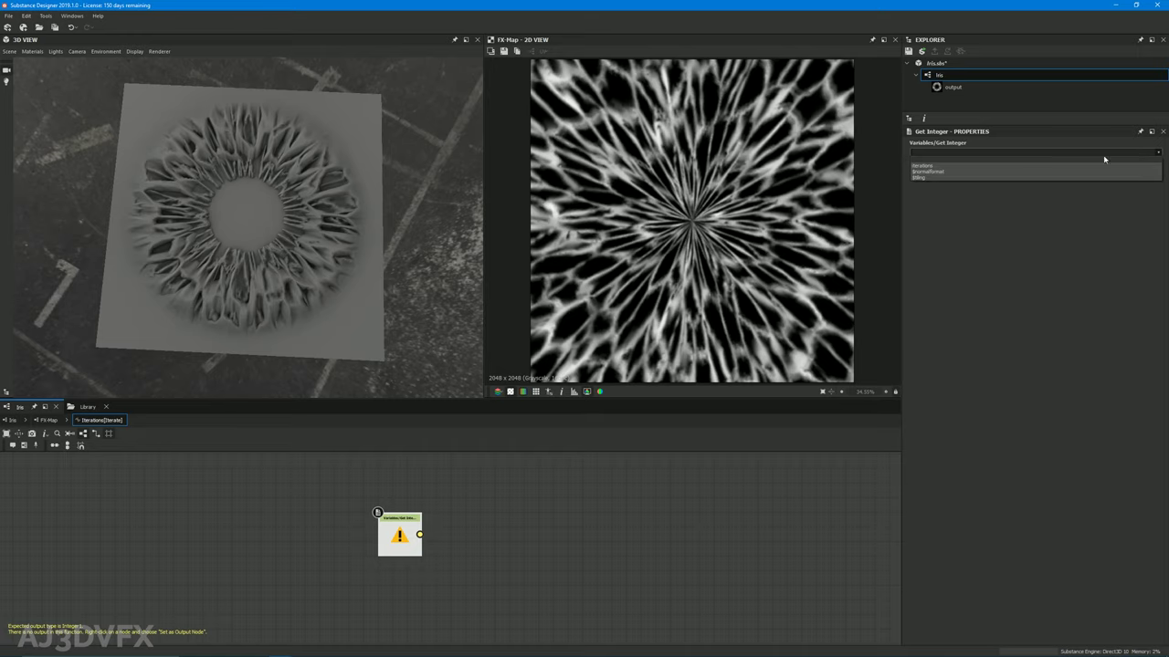
{"action": "left_click", "coordinate": [918, 166]}
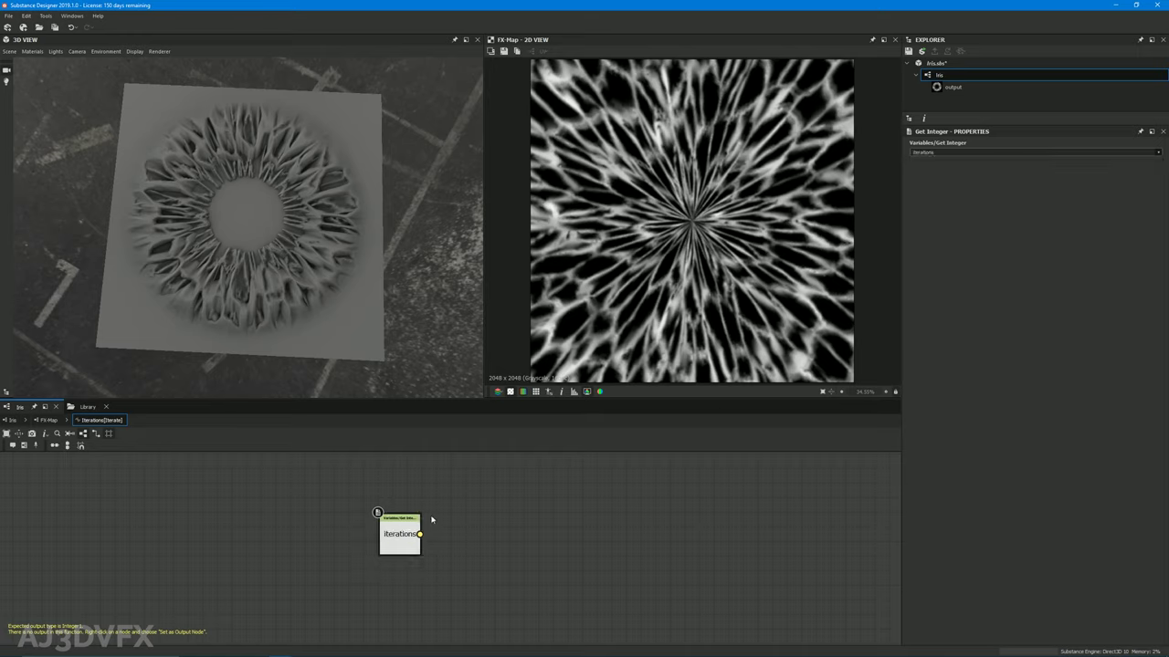
{"action": "right_click", "coordinate": [397, 537]}
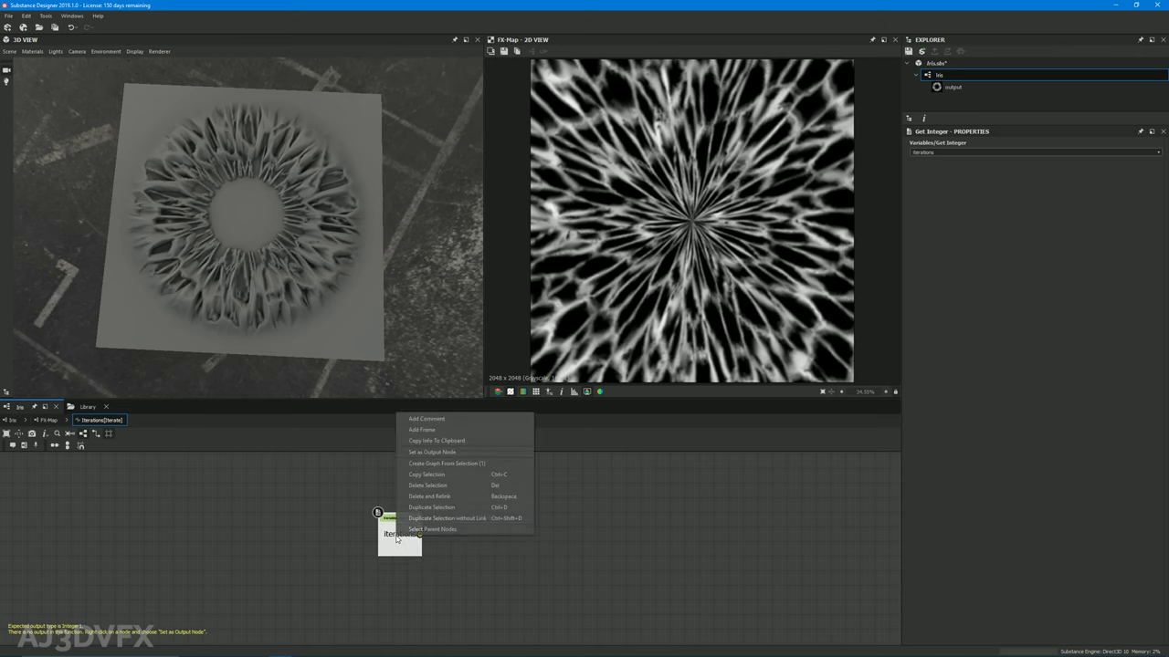
{"action": "left_click", "coordinate": [434, 452]}
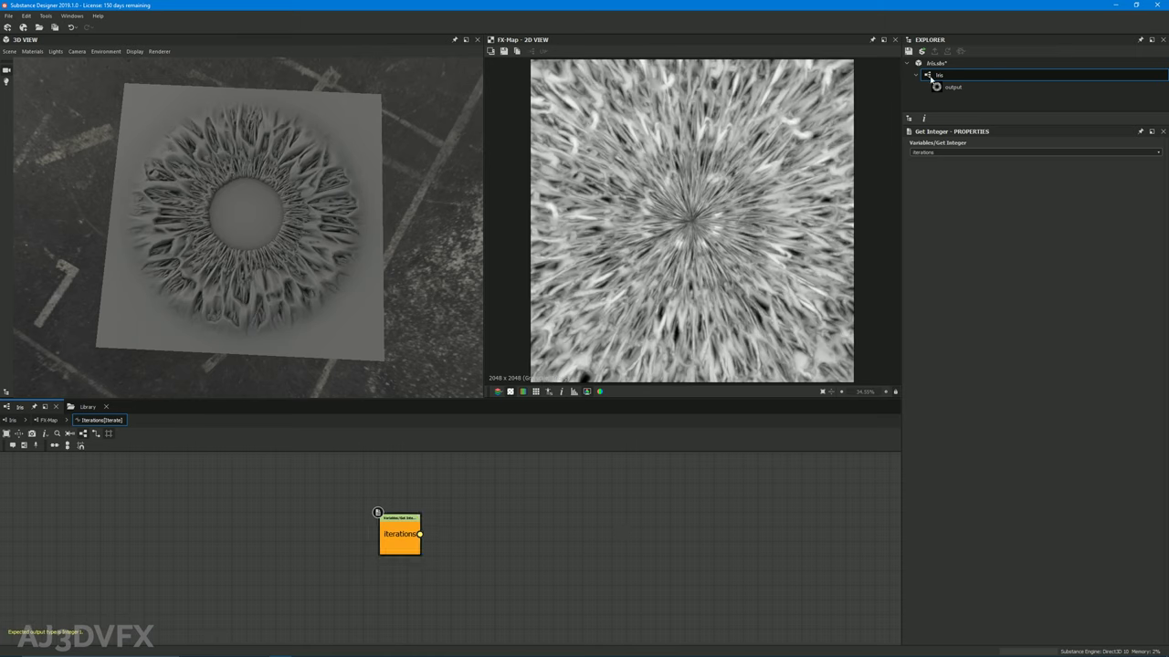
Preview the Iris graph's inputs, try Strand Layer Amount at 1 and 10, and set it back to 6
{"action": "left_click", "coordinate": [917, 78]}
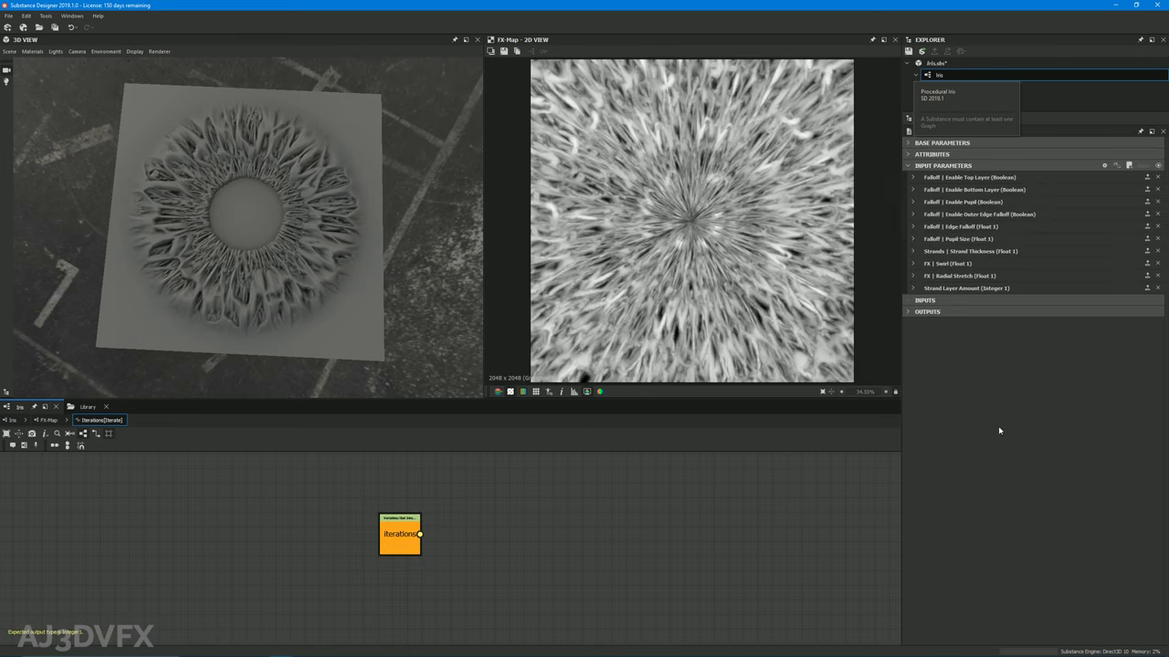
{"action": "left_click", "coordinate": [1156, 165]}
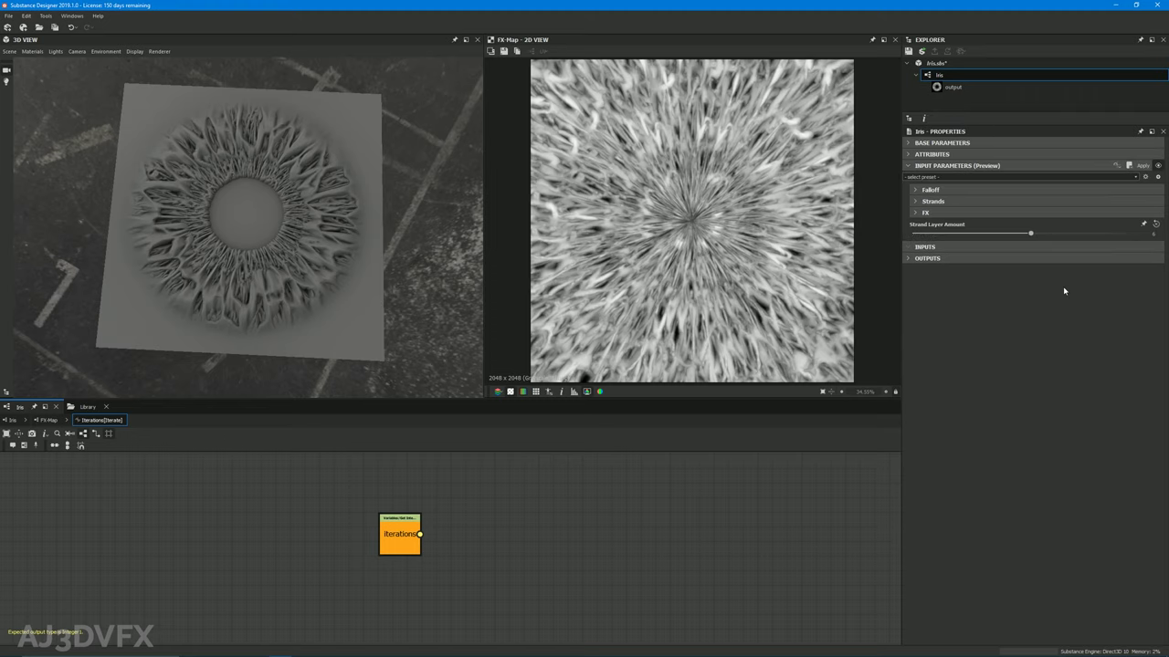
{"action": "left_click_drag", "start_coordinate": [1030, 233], "coordinate": [910, 237]}
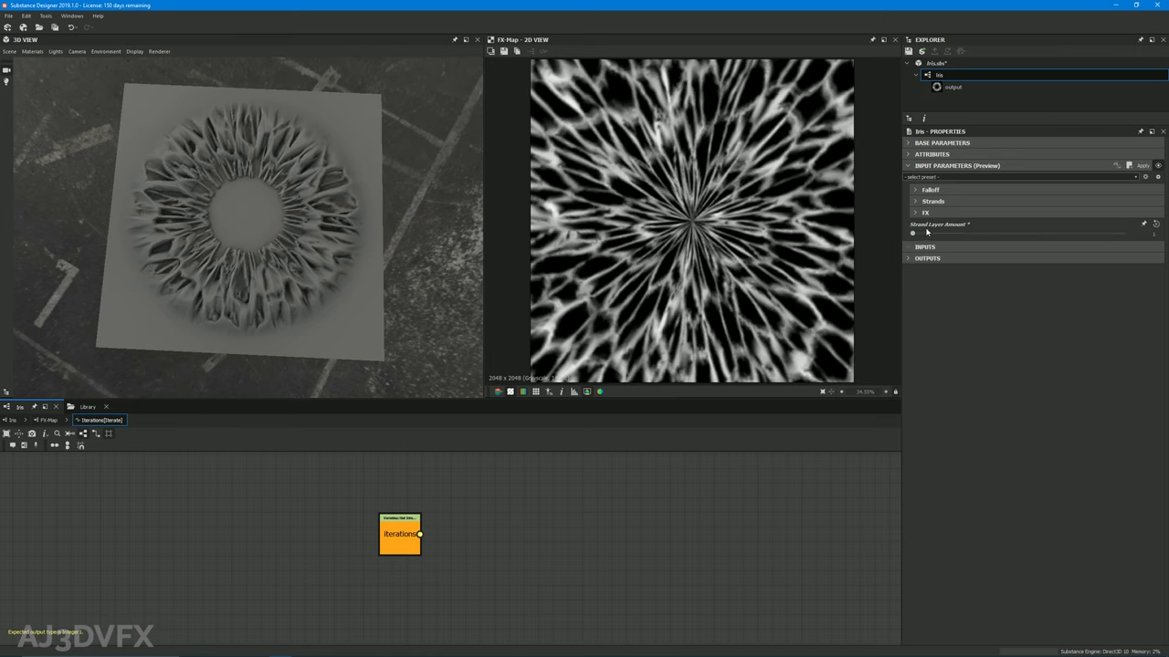
{"action": "left_click_drag", "start_coordinate": [933, 235], "coordinate": [1125, 233]}
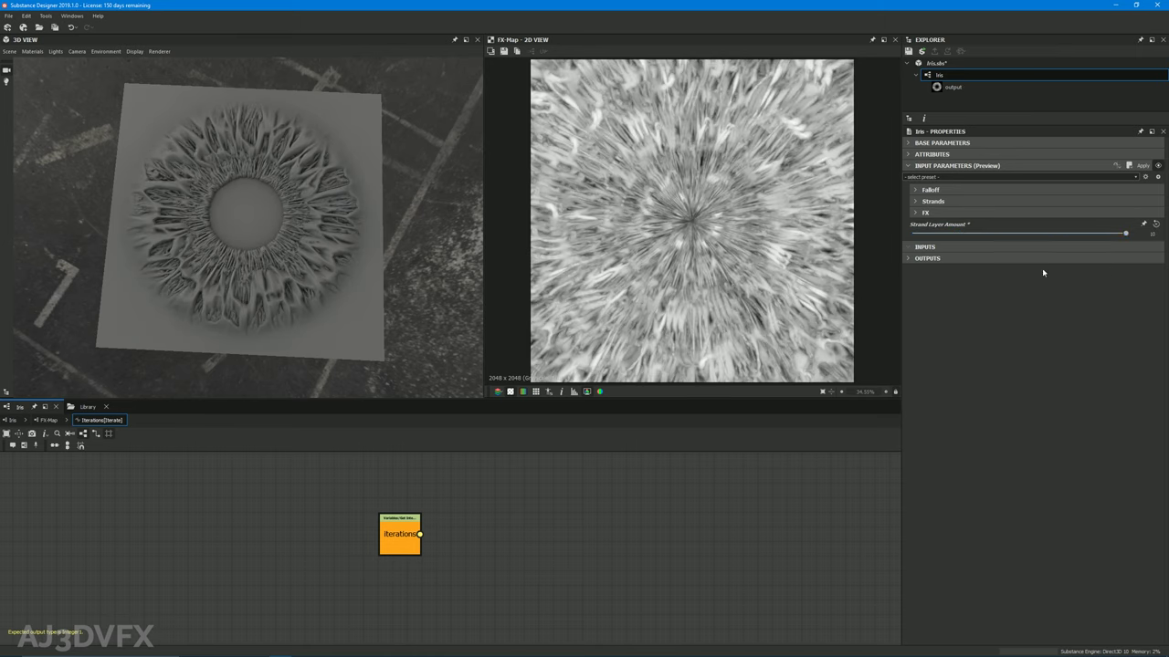
{"action": "scroll", "coordinate": [279, 277], "scroll_direction": "up", "scroll_amount": 3}
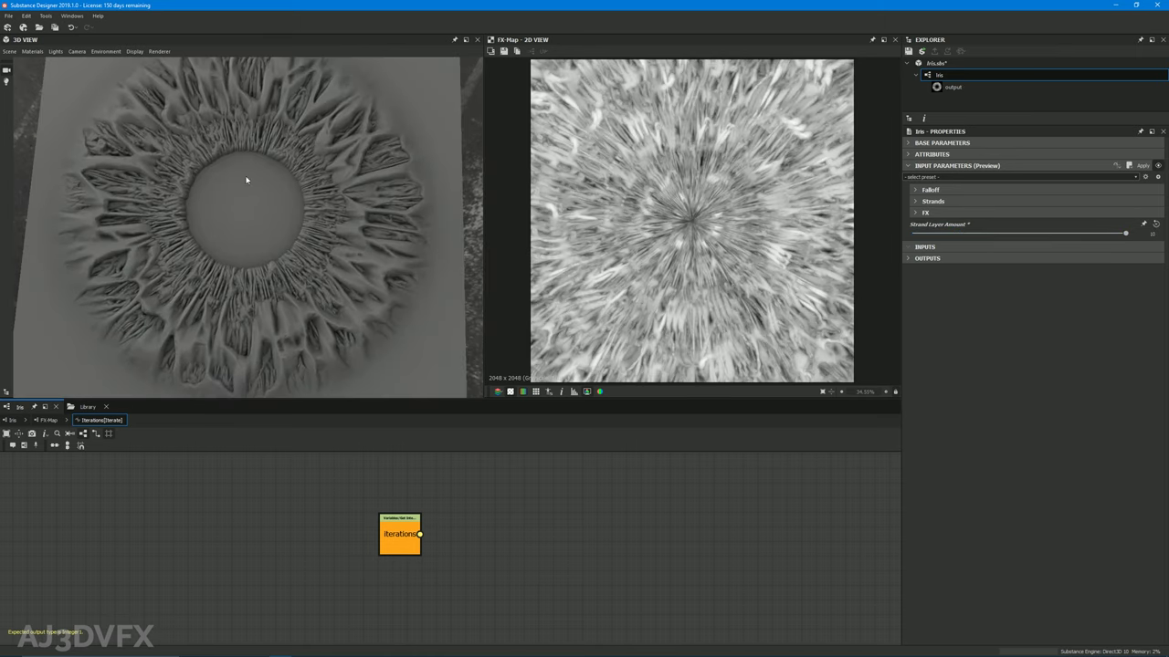
{"action": "scroll", "coordinate": [285, 252], "scroll_direction": "down", "scroll_amount": 3}
{"action": "left_click", "coordinate": [1029, 234]}
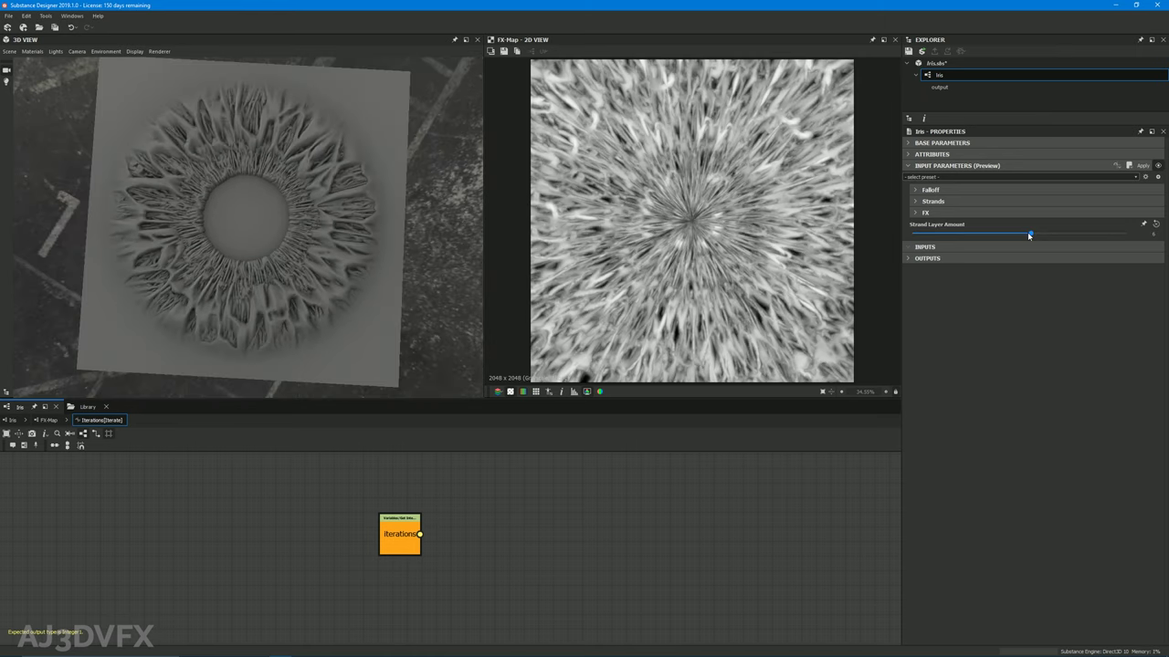
{"action": "left_click_drag", "start_coordinate": [282, 255], "coordinate": [284, 242]}
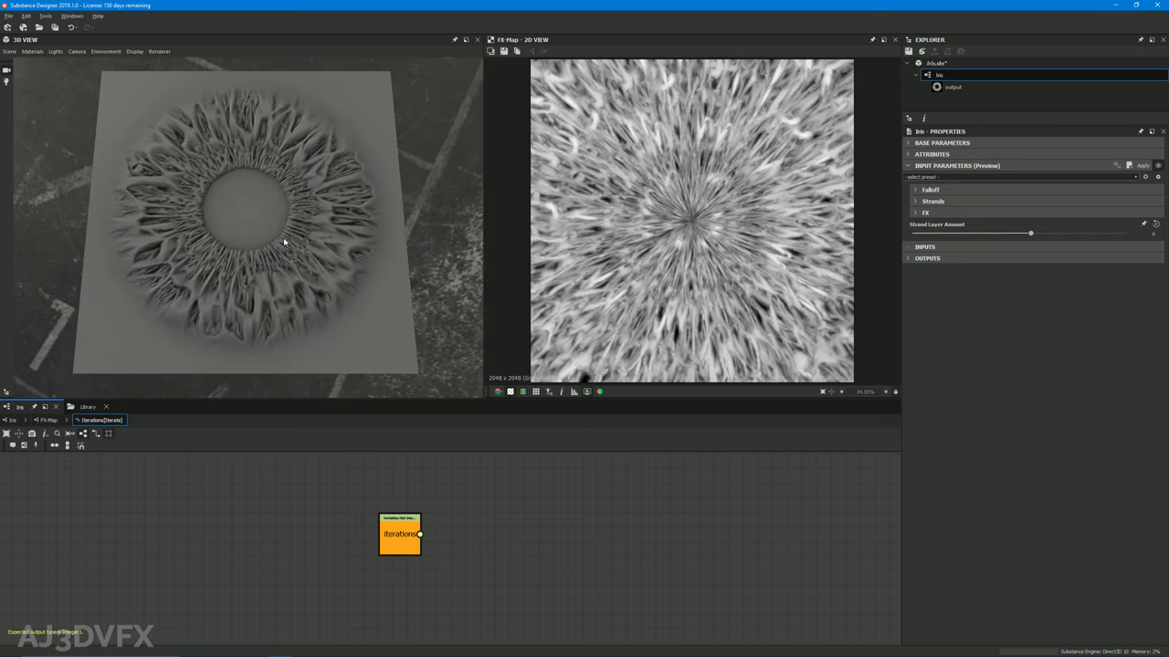
Return to the main Iris graph and examine the whole node network and the iris in the 3D view
{"action": "left_click", "coordinate": [13, 420]}
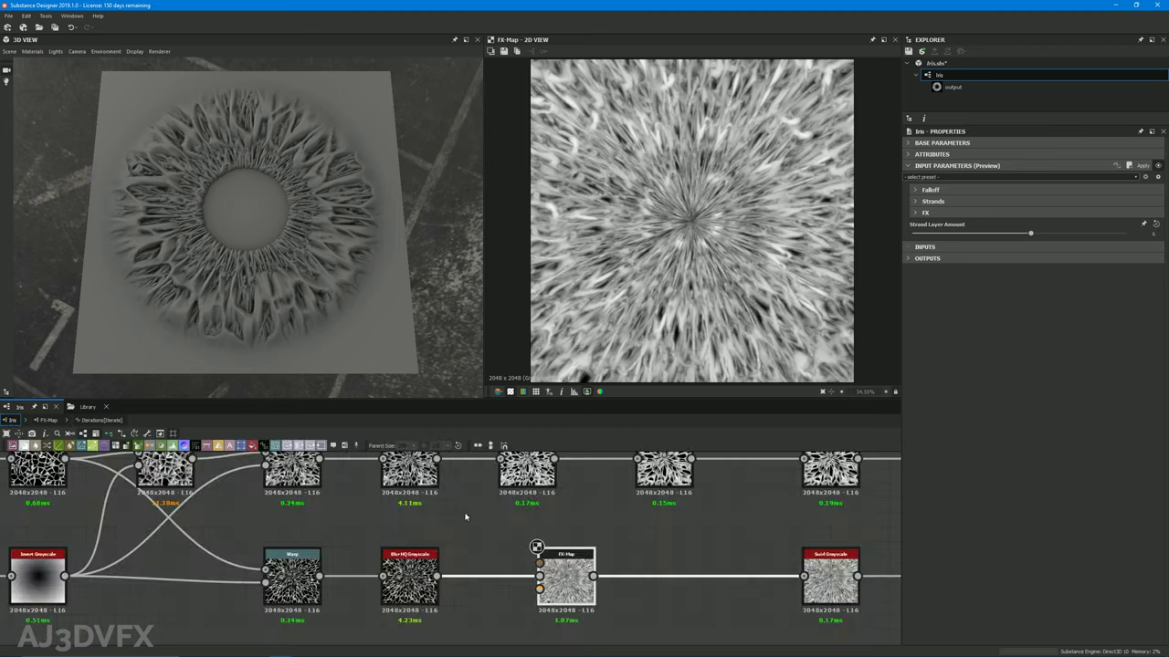
{"action": "scroll", "coordinate": [575, 519], "scroll_direction": "down", "scroll_amount": 3}
{"action": "middle_click_drag", "start_coordinate": [562, 567], "coordinate": [389, 603]}
{"action": "scroll", "coordinate": [416, 600], "scroll_direction": "down", "scroll_amount": 3}
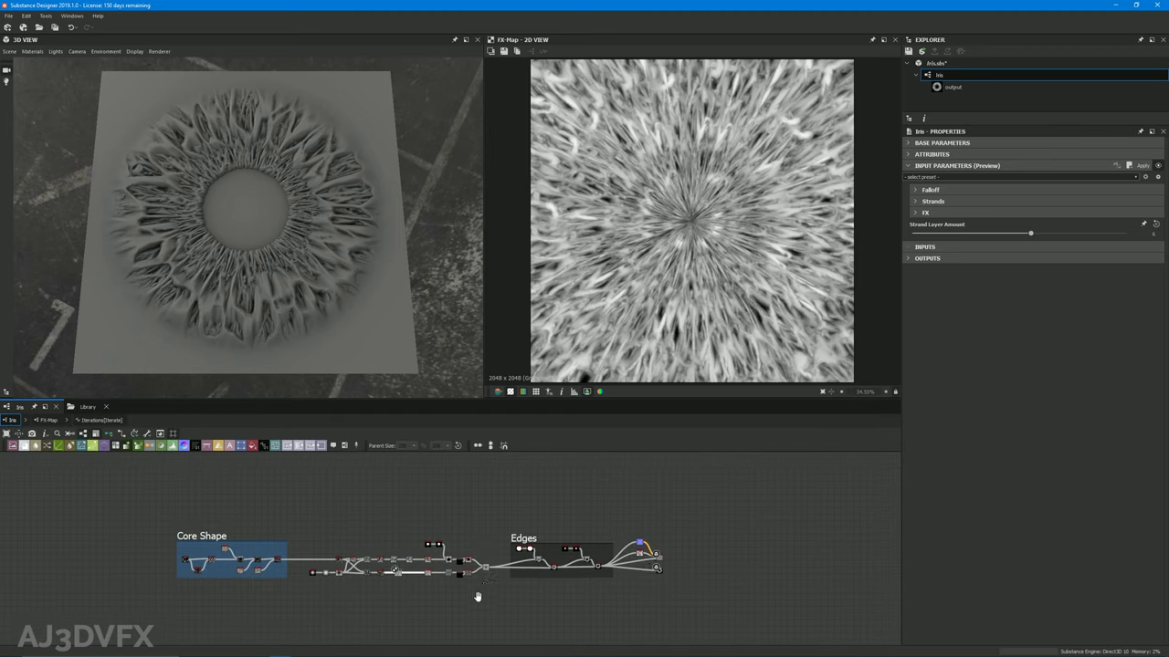
{"action": "middle_click_drag", "start_coordinate": [478, 597], "coordinate": [498, 570]}
{"action": "scroll", "coordinate": [486, 573], "scroll_direction": "up", "scroll_amount": 1}
{"action": "scroll", "coordinate": [485, 528], "scroll_direction": "up", "scroll_amount": 4}
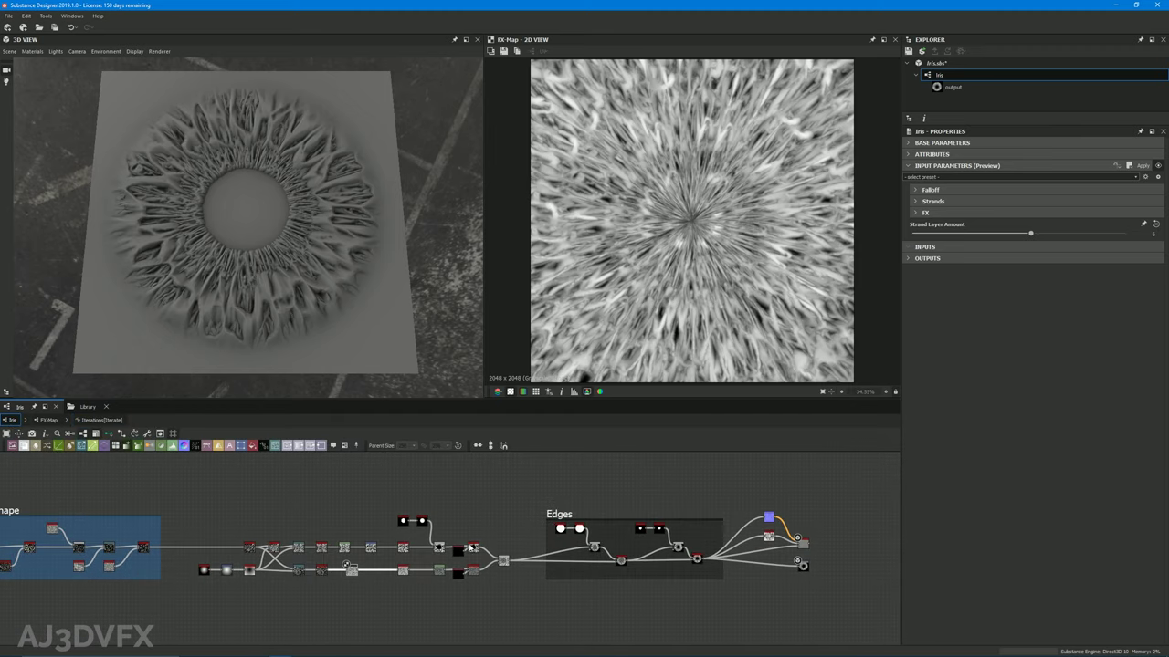
{"action": "middle_click_drag", "start_coordinate": [495, 496], "coordinate": [547, 508]}
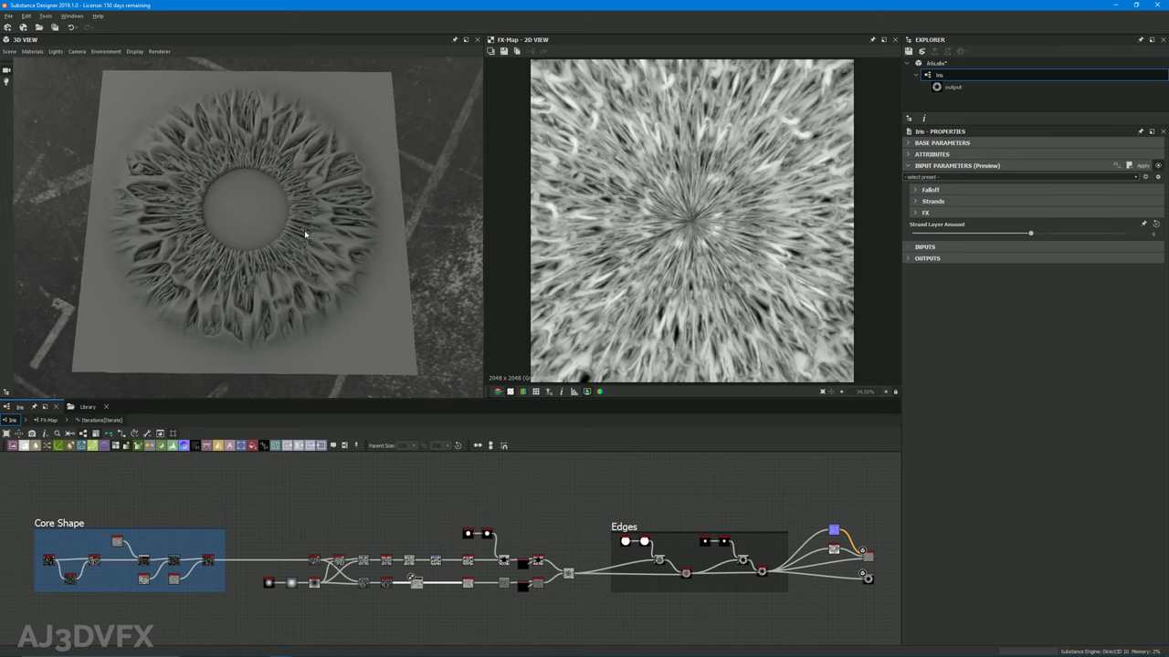
{"action": "left_click_drag", "start_coordinate": [305, 235], "coordinate": [306, 218]}
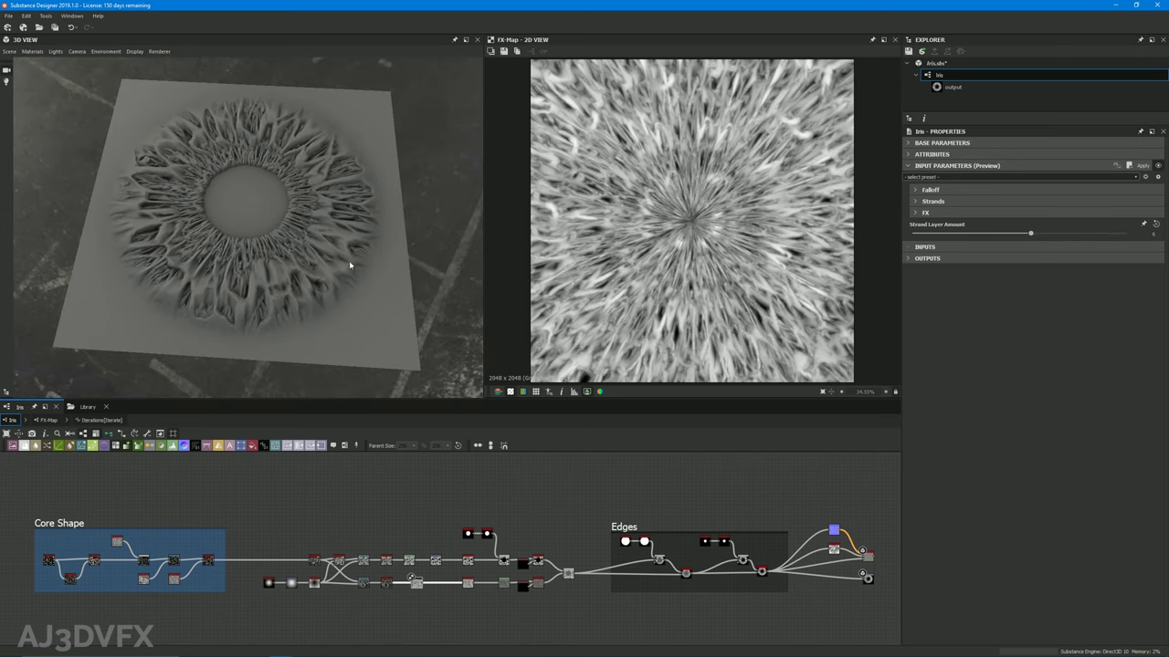
{"action": "left_click_drag", "start_coordinate": [350, 264], "coordinate": [336, 298]}
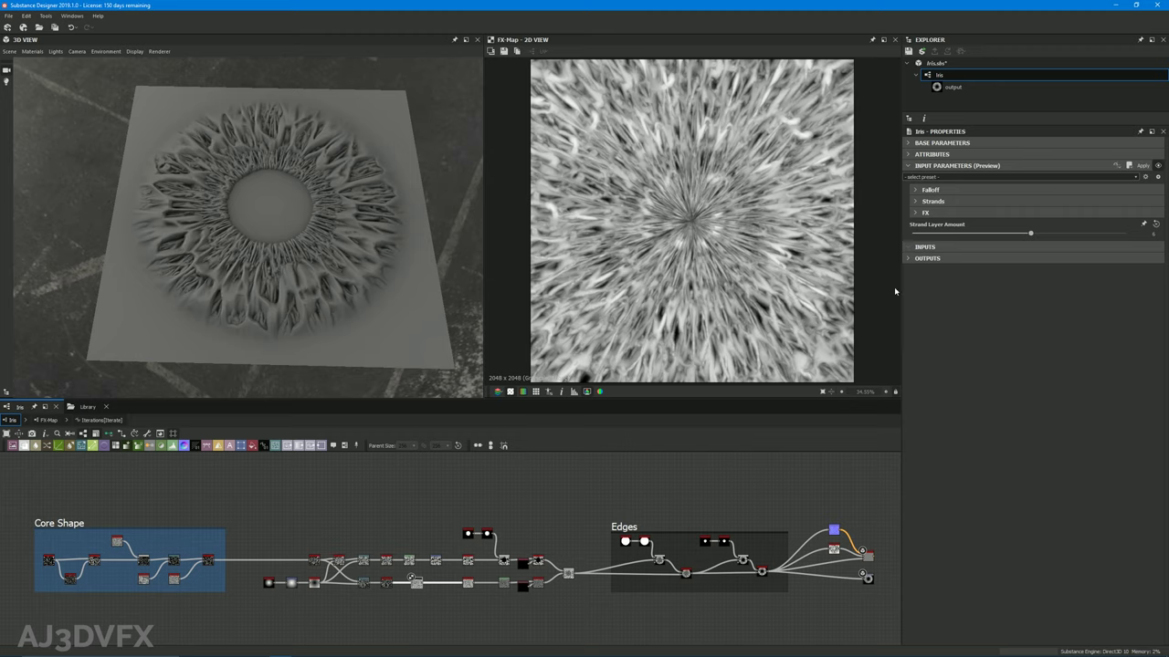
Expand the FX, Strands and Falloff groups in the input parameter preview to review the exposed controls
{"action": "left_click", "coordinate": [915, 212]}
{"action": "left_click", "coordinate": [915, 201]}
{"action": "left_click", "coordinate": [915, 189]}
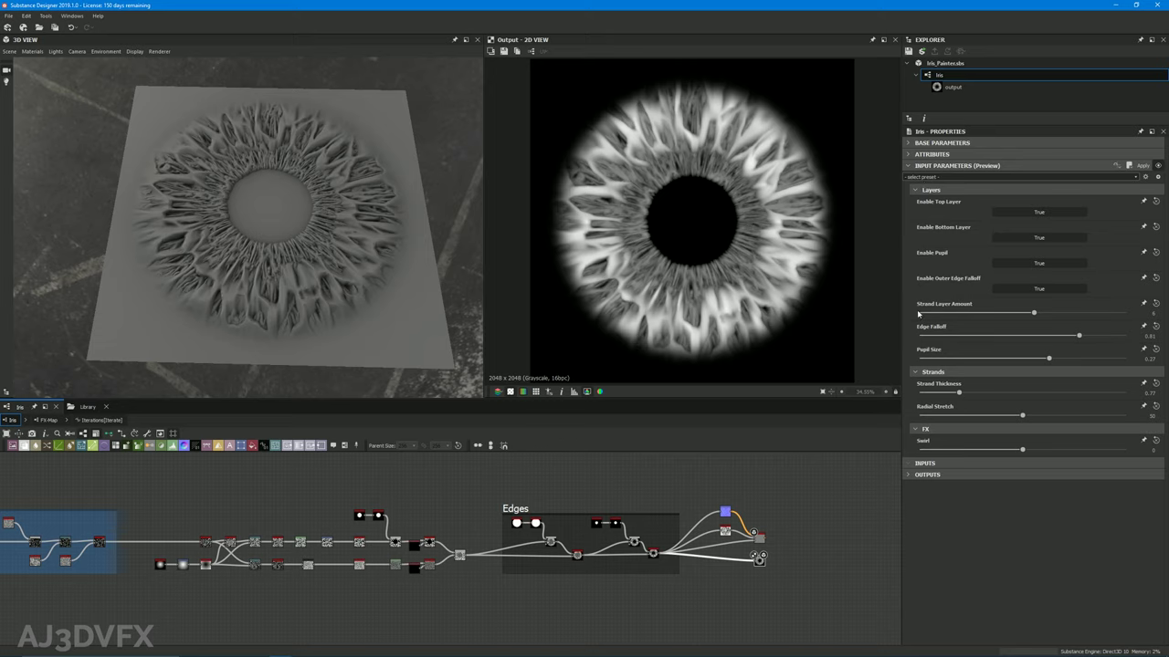
Save the Iris_Painter.sbs package
{"action": "left_click", "coordinate": [934, 67]}
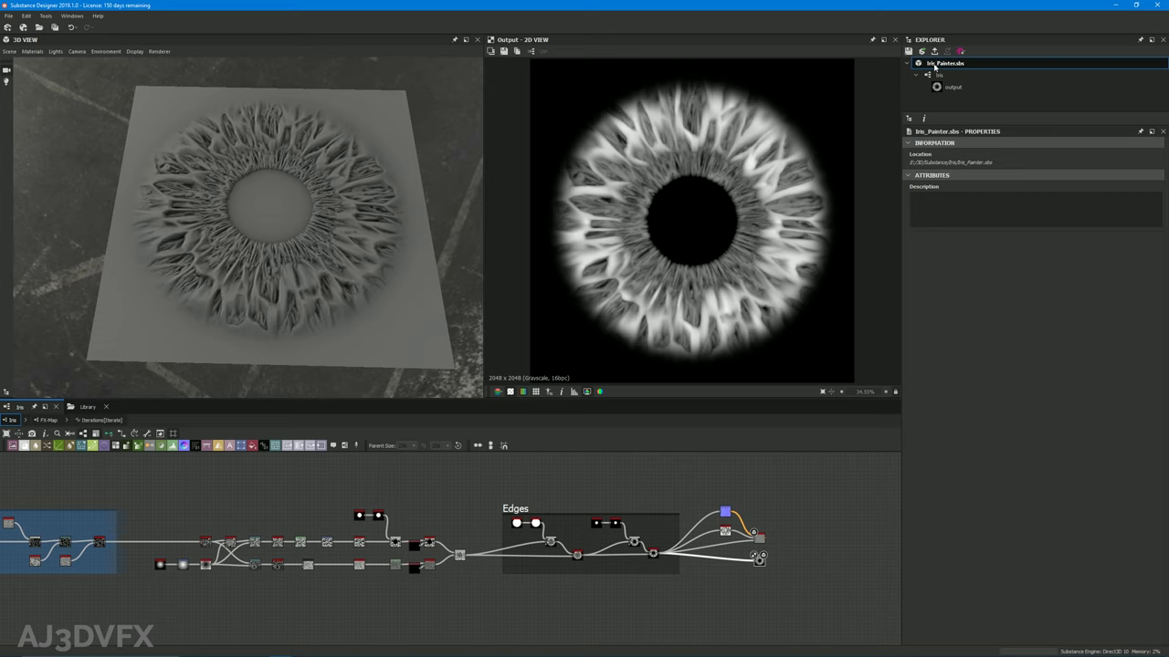
{"action": "left_click", "coordinate": [8, 15]}
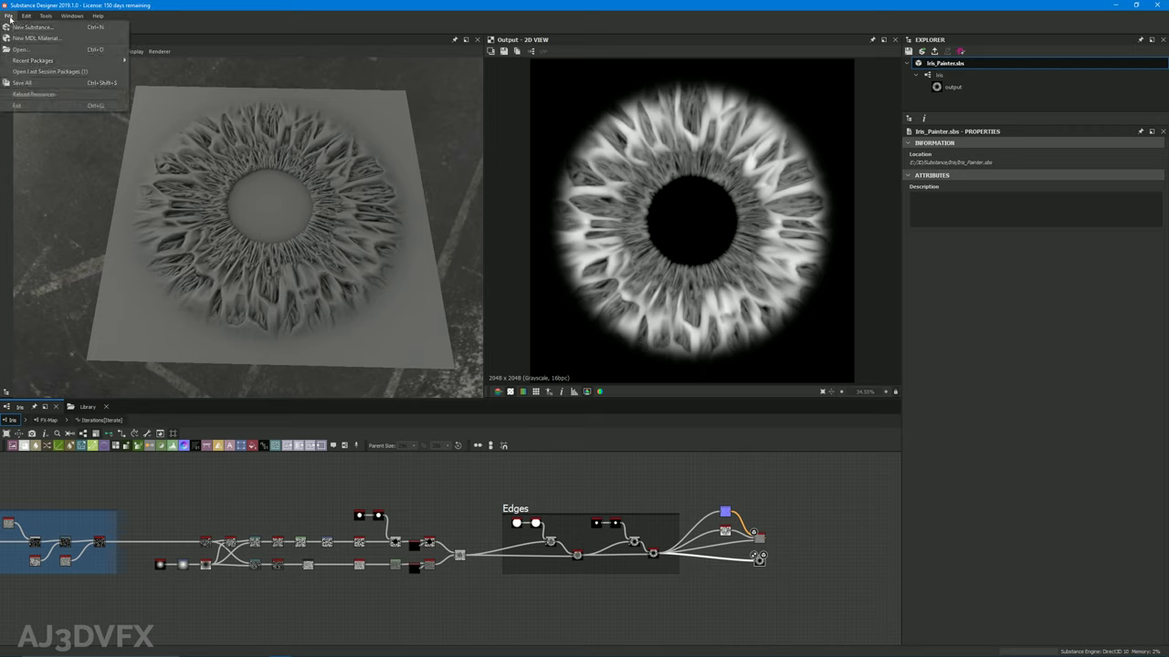
{"action": "left_click", "coordinate": [10, 17]}
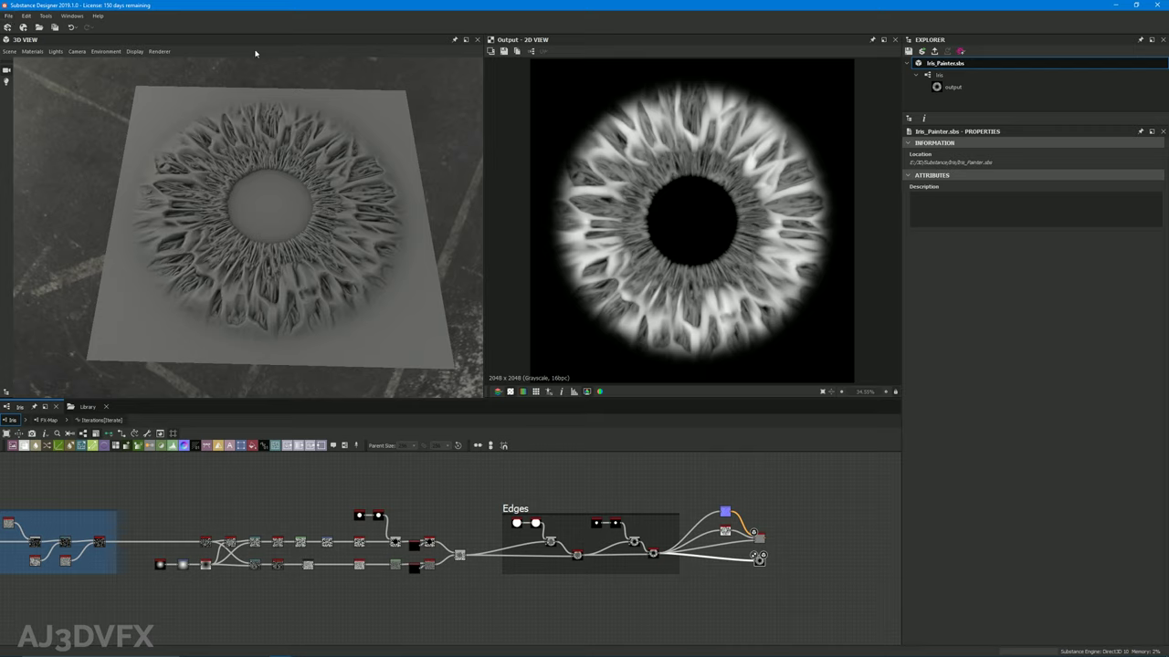
{"action": "right_click", "coordinate": [944, 63]}
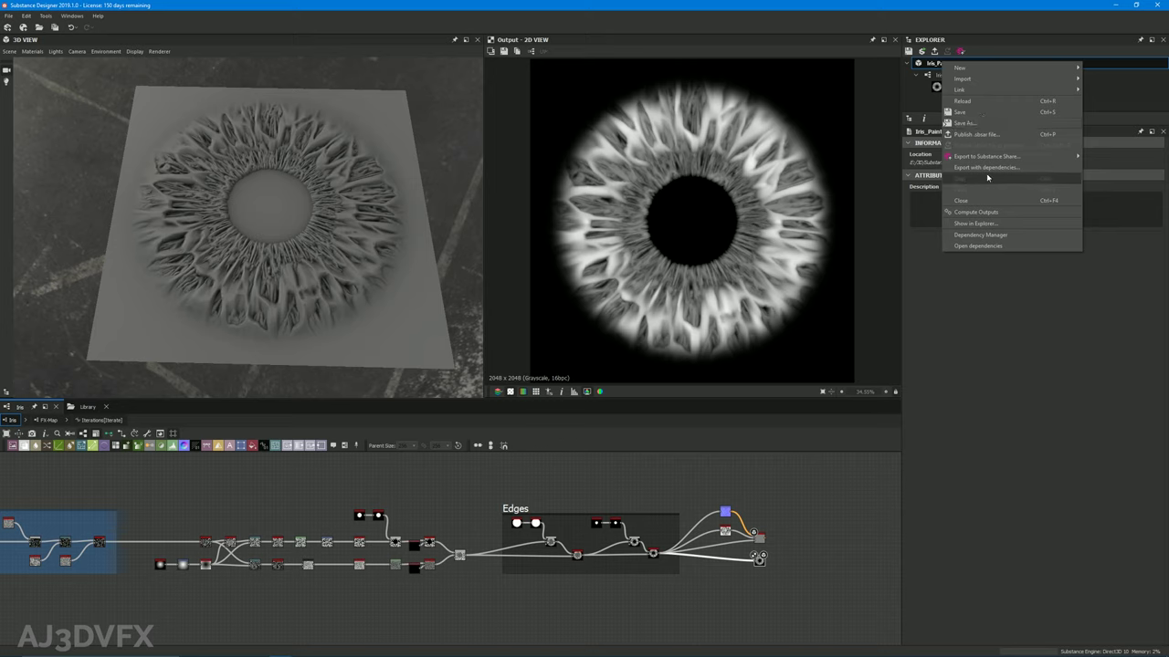
{"action": "left_click", "coordinate": [960, 111]}
{"action": "left_click", "coordinate": [928, 67]}
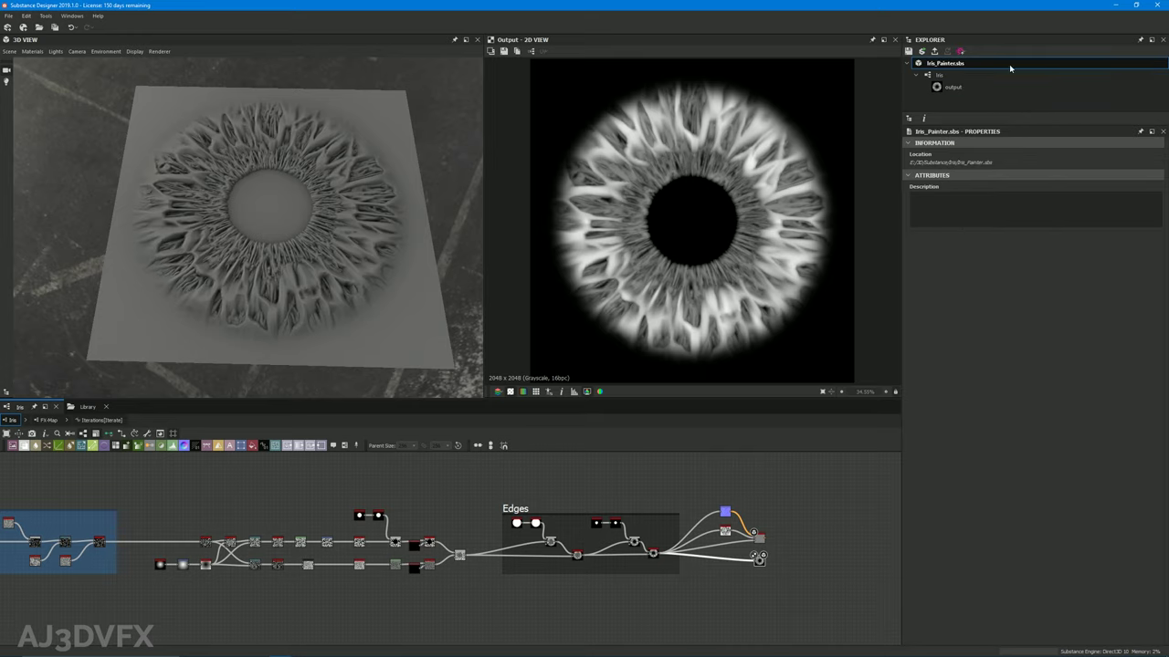
Publish the Iris_Painter package as the Substance archive Iris_Painter.sbsar in the Iris folder
{"action": "left_click", "coordinate": [935, 77]}
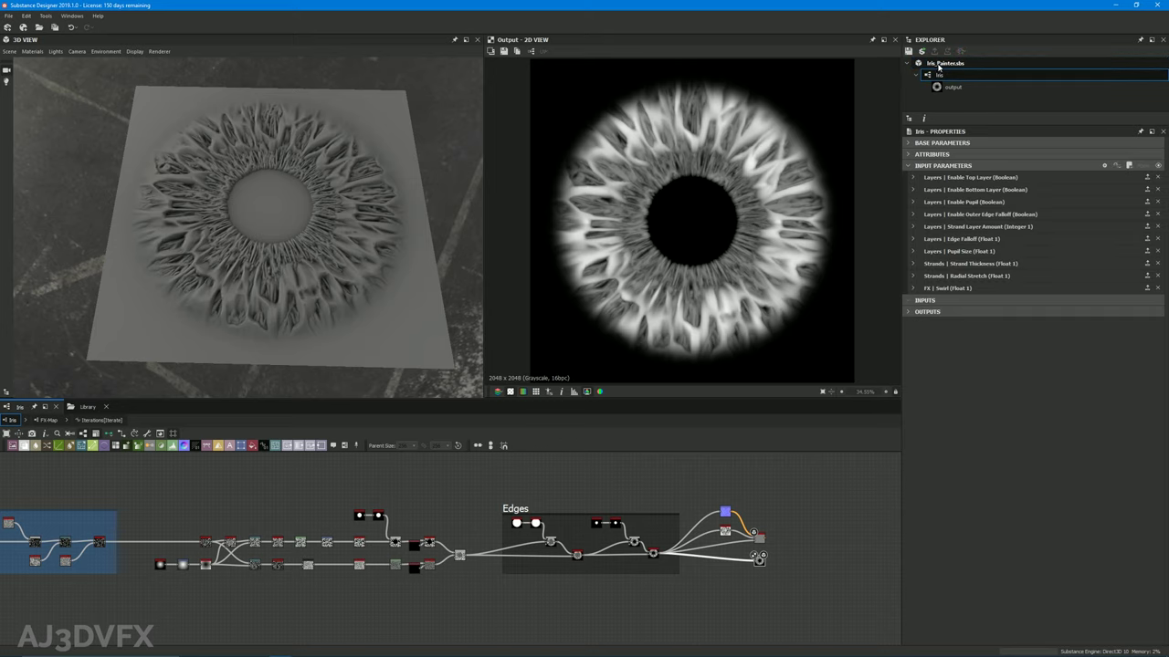
{"action": "left_click", "coordinate": [938, 66]}
{"action": "right_click", "coordinate": [941, 63]}
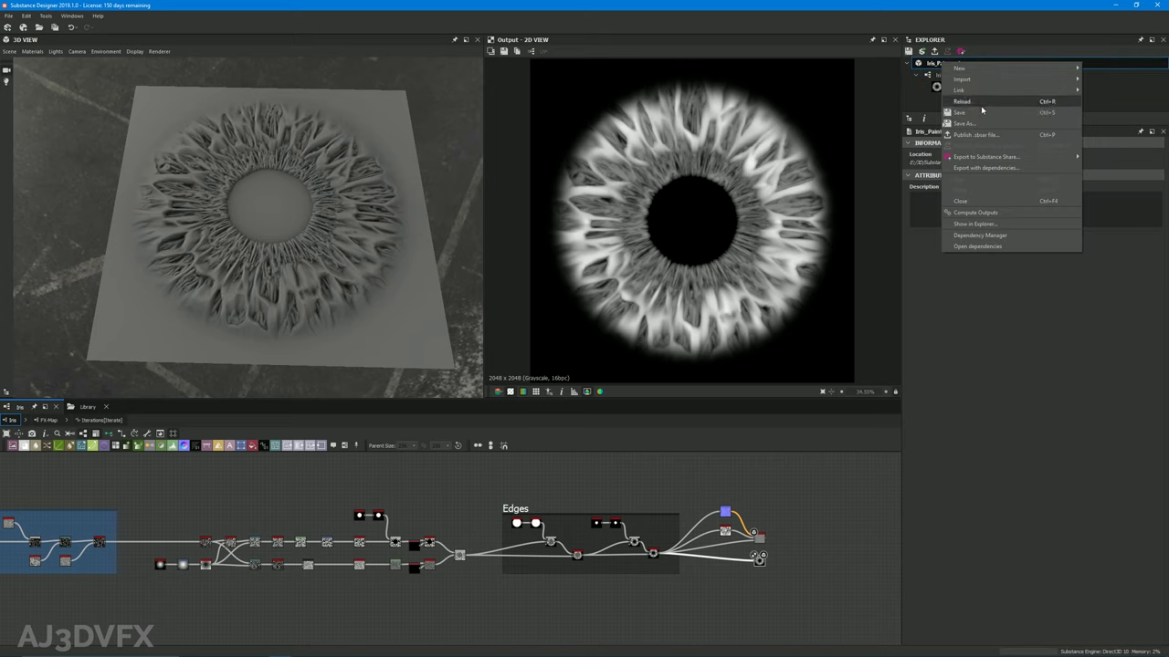
{"action": "left_click", "coordinate": [975, 135]}
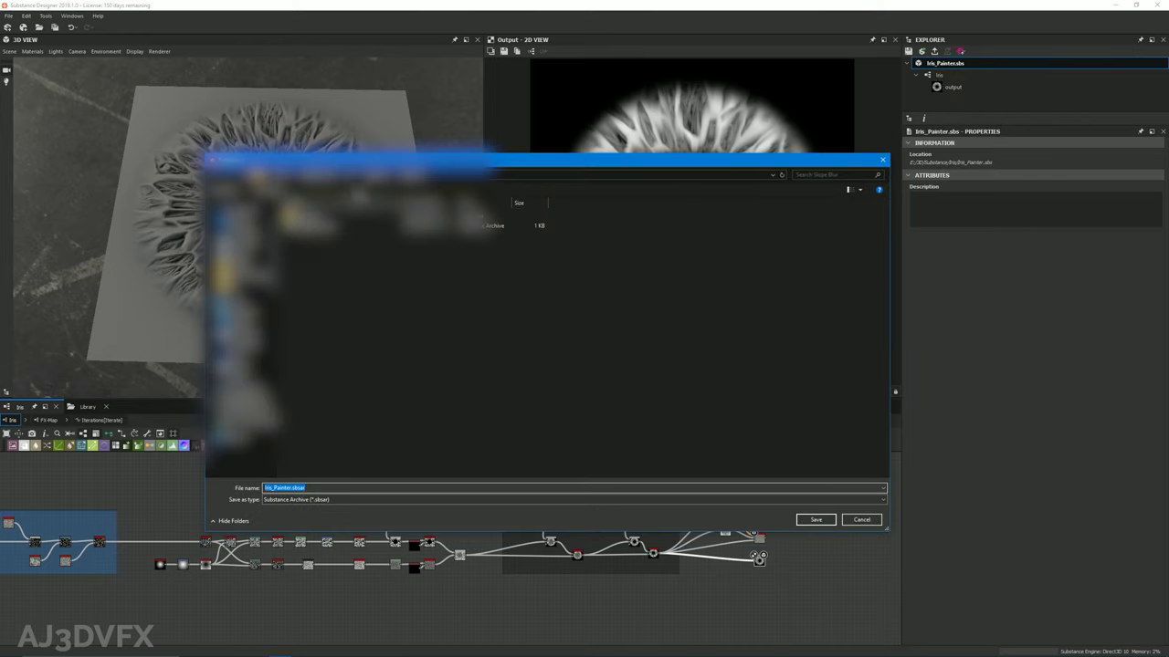
{"action": "left_click", "coordinate": [380, 175]}
{"action": "double_click", "coordinate": [310, 236]}
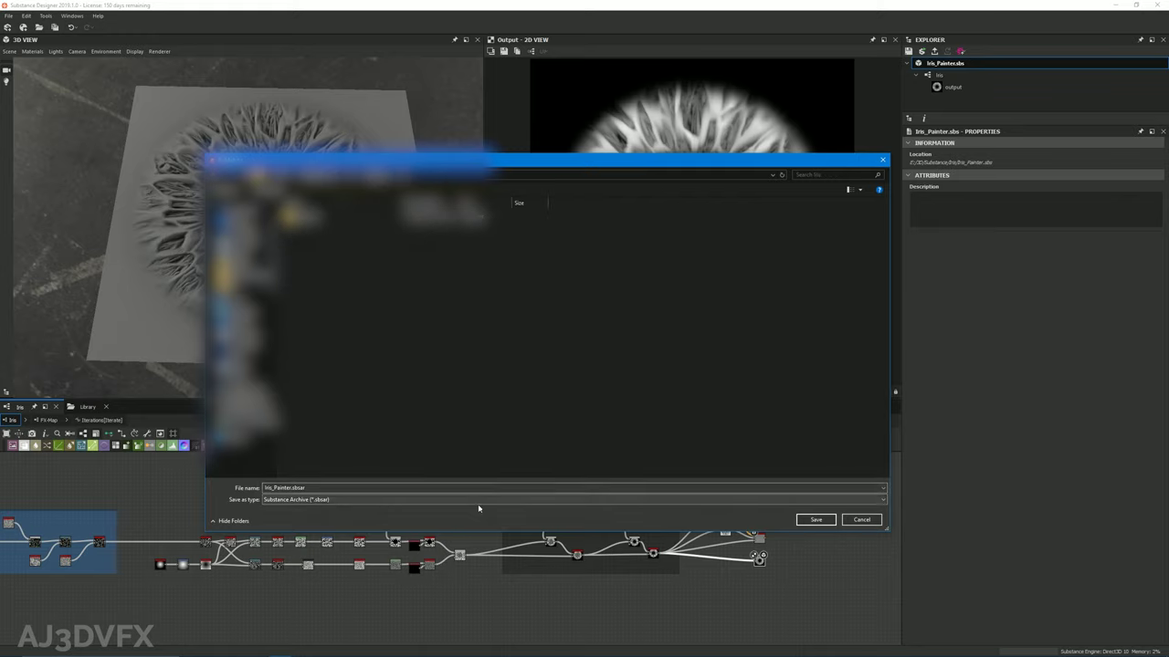
{"action": "left_click", "coordinate": [814, 520]}
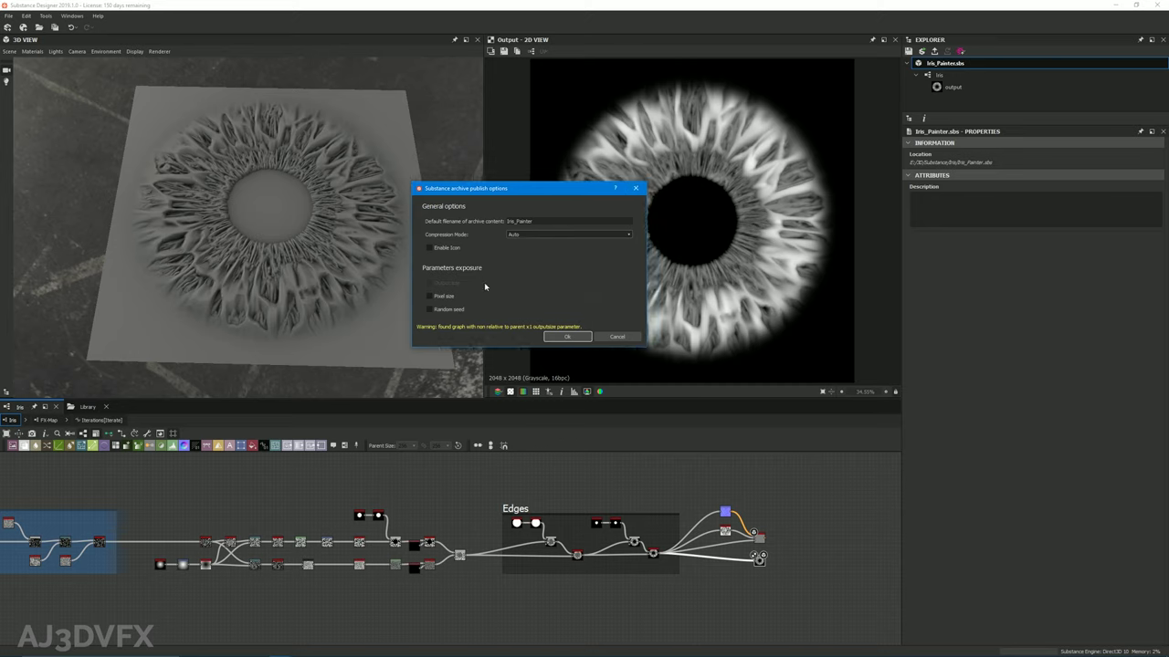
Keep the archive's compression mode on Auto, expose the random seed parameter and accept the publish options
{"action": "left_click", "coordinate": [542, 235]}
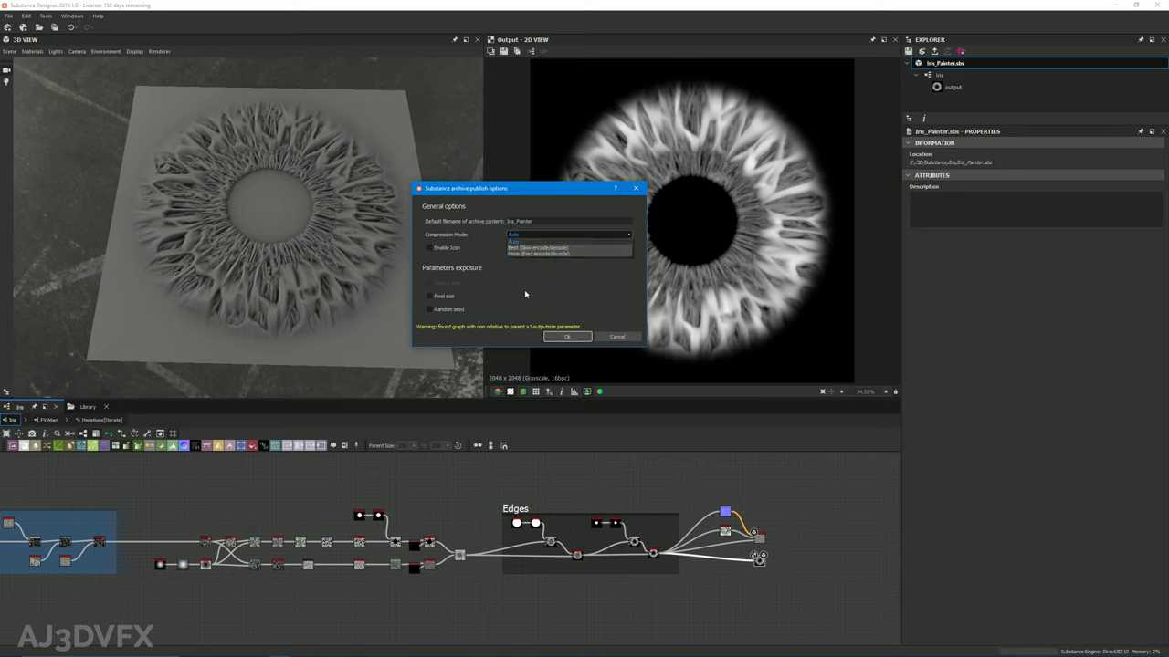
{"action": "left_click", "coordinate": [526, 235]}
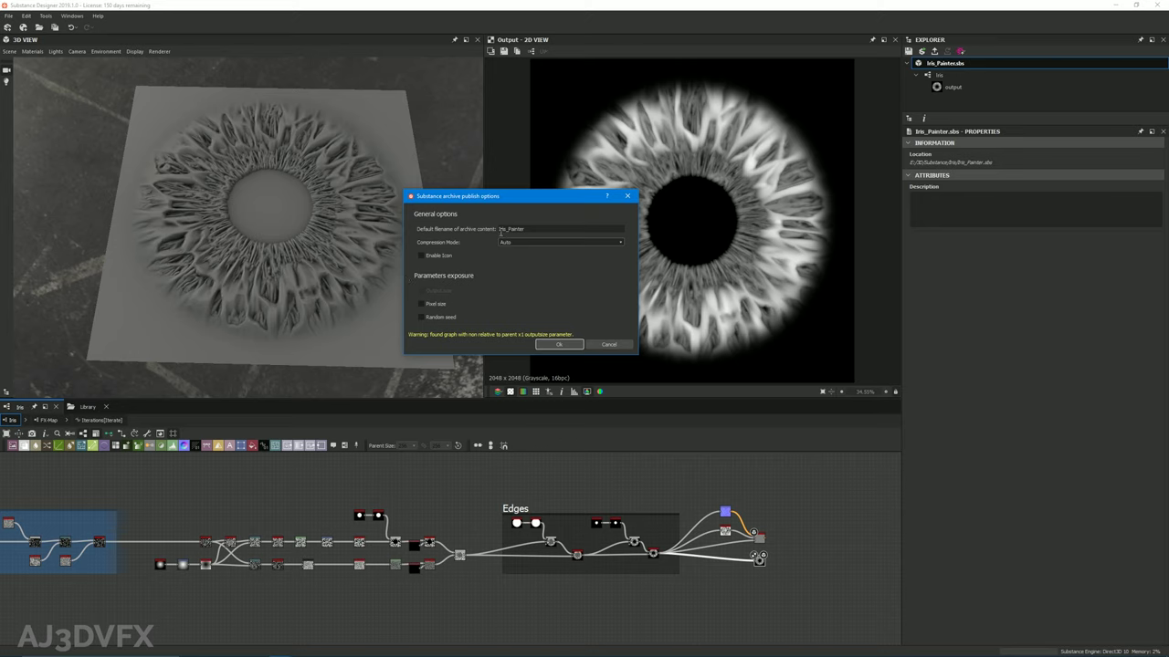
{"action": "left_click", "coordinate": [423, 318]}
{"action": "left_click", "coordinate": [559, 344]}
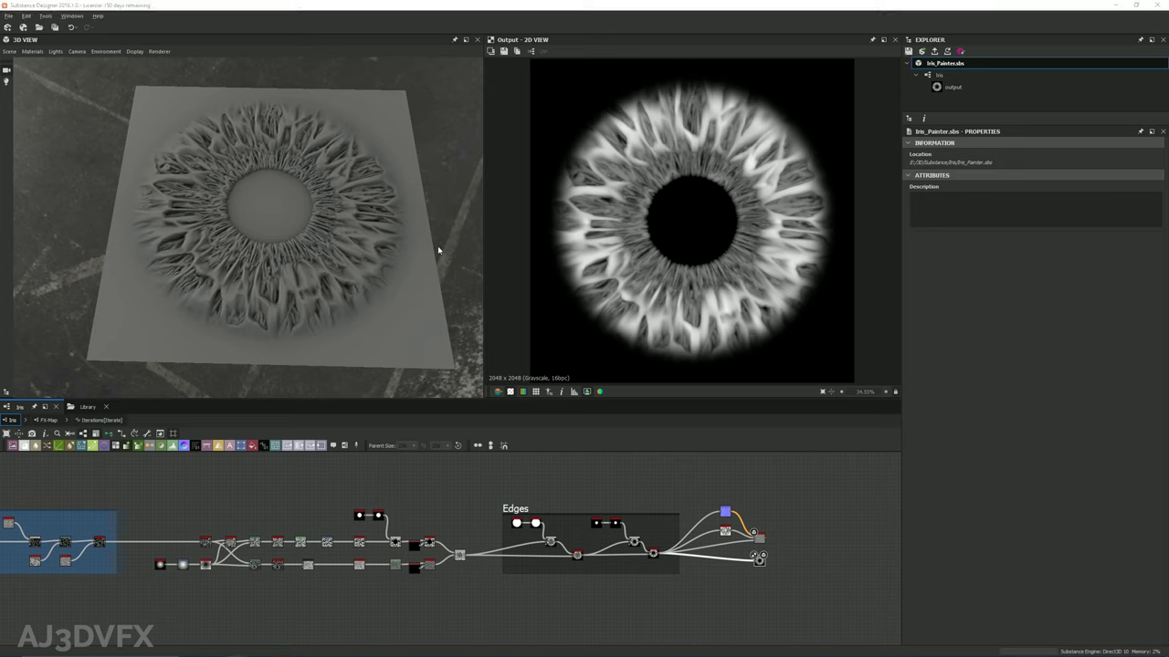
Switch to Substance Painter with the MeetMat project and enlarge the shelf to show more of the procedurals
{"action": "key", "text": "alt+Tab"}
{"action": "left_click", "coordinate": [688, 332]}
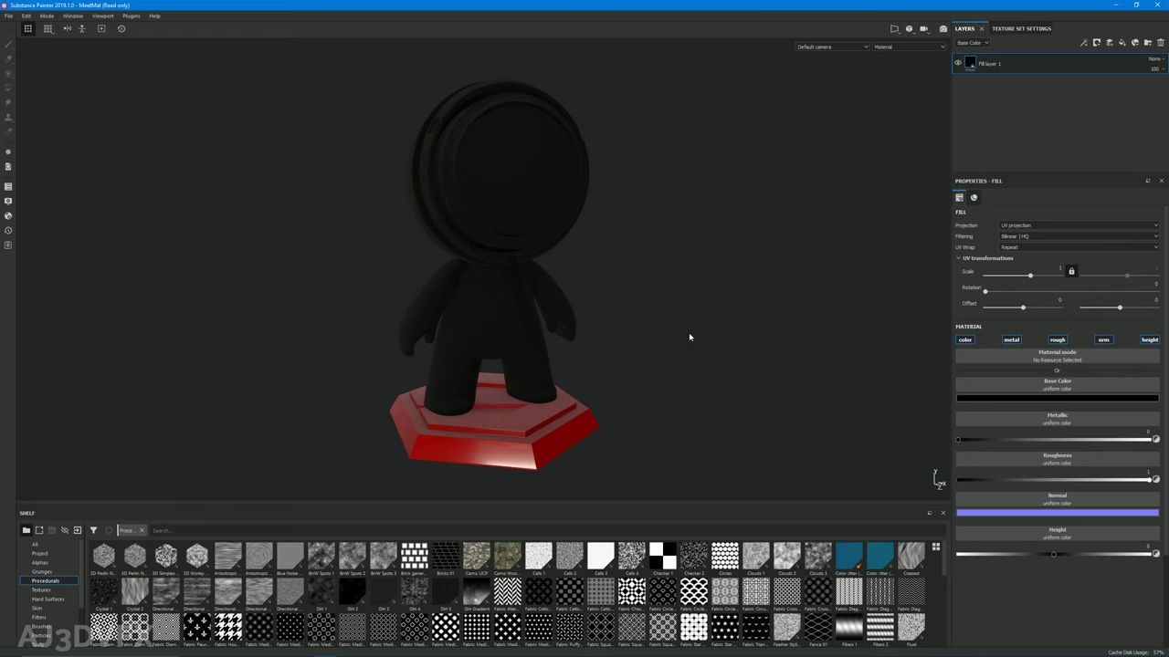
{"action": "left_click_drag", "start_coordinate": [533, 316], "coordinate": [471, 302], "text": "alt"}
{"action": "middle_click_drag", "start_coordinate": [471, 301], "coordinate": [503, 306], "text": "alt"}
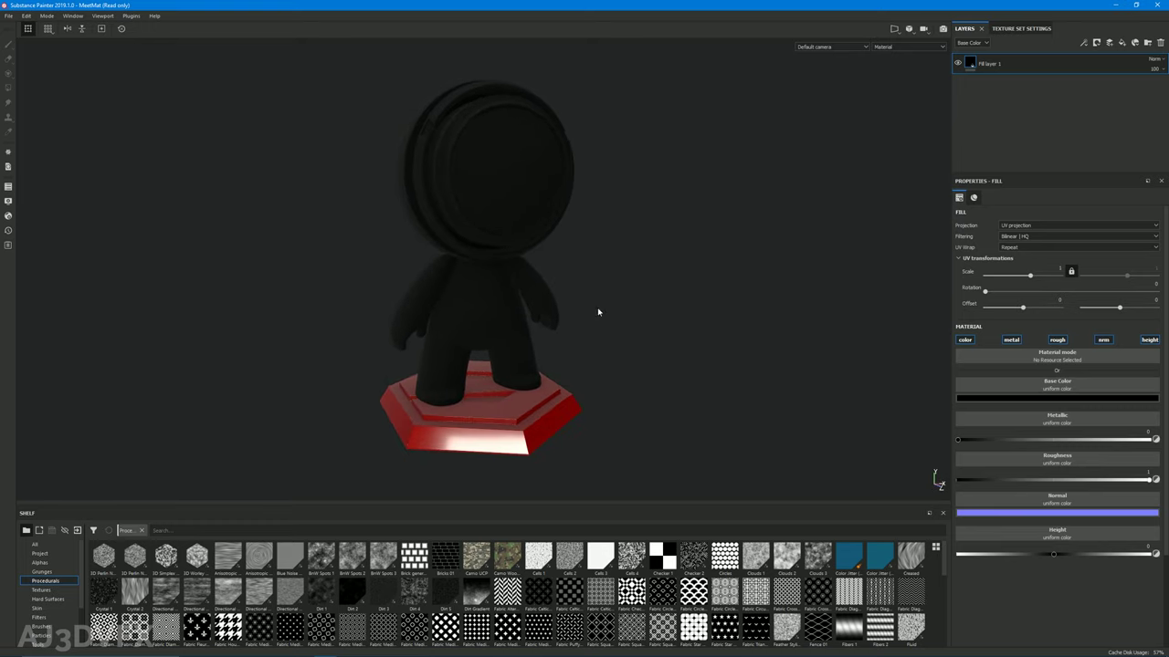
{"action": "right_click_drag", "start_coordinate": [597, 311], "coordinate": [574, 265], "text": "alt"}
{"action": "left_click_drag", "start_coordinate": [574, 265], "coordinate": [414, 486], "text": "alt"}
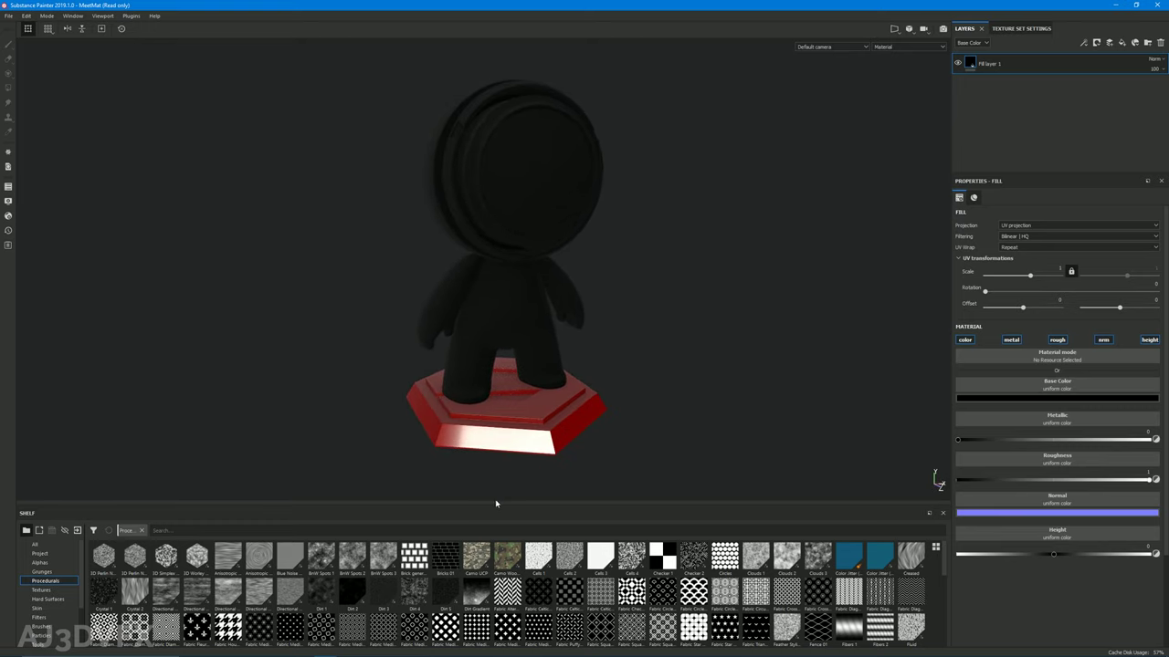
{"action": "left_click_drag", "start_coordinate": [494, 503], "coordinate": [483, 307]}
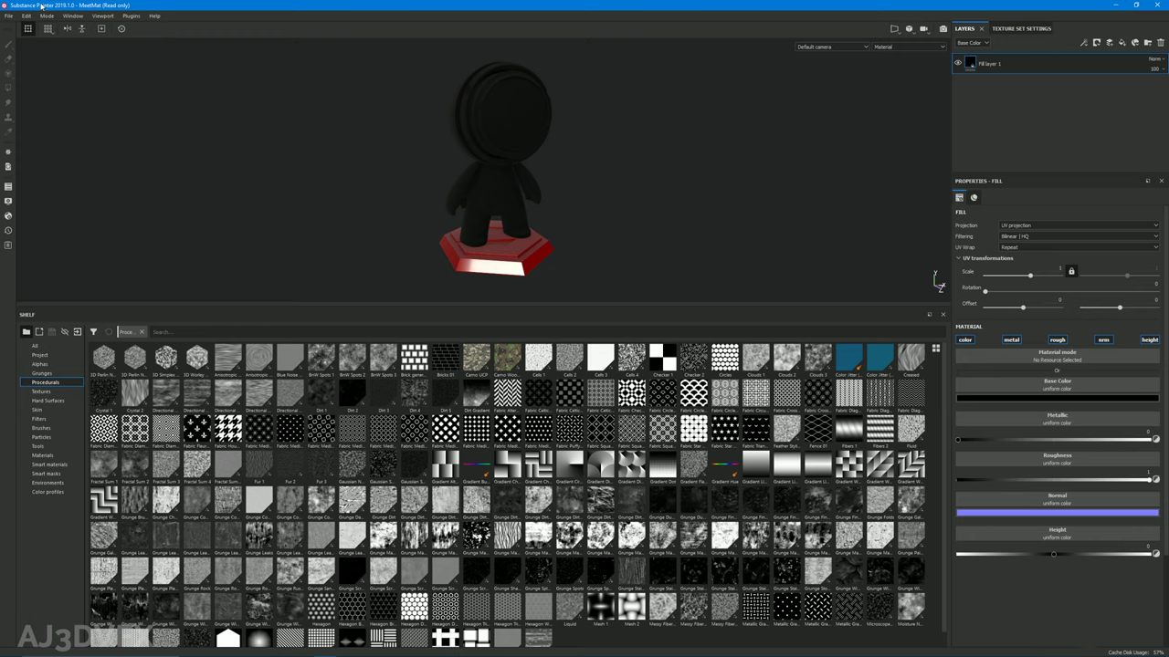
Start a resource import and add Iris_Painter.sbsar to it
{"action": "left_click", "coordinate": [9, 15]}
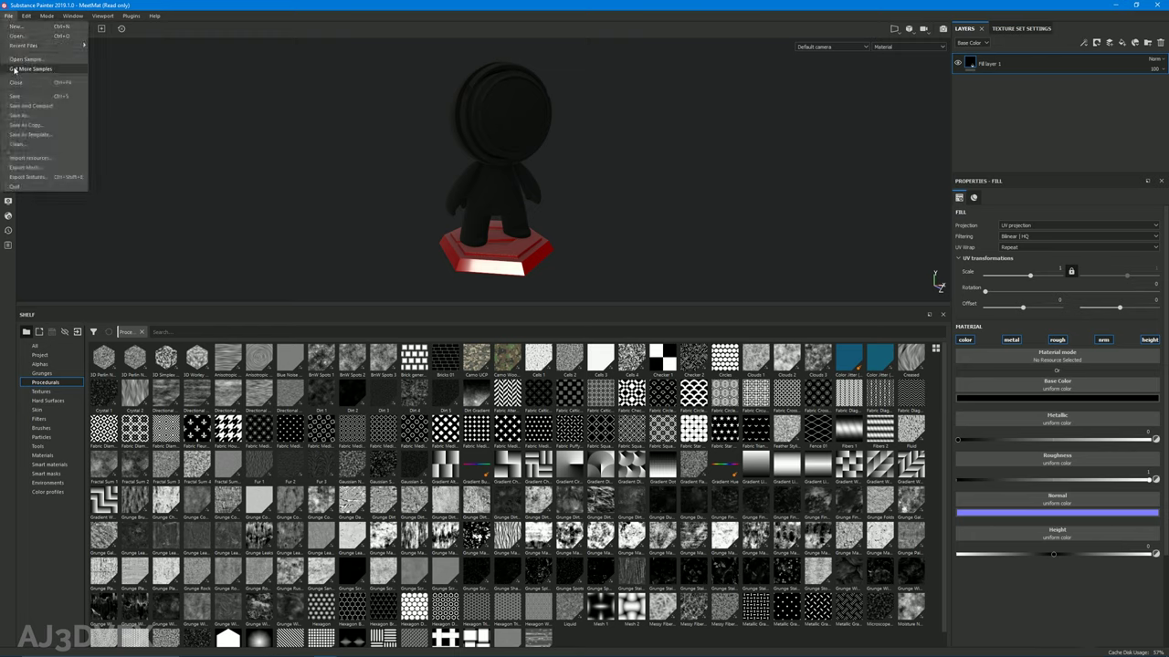
{"action": "left_click", "coordinate": [67, 160]}
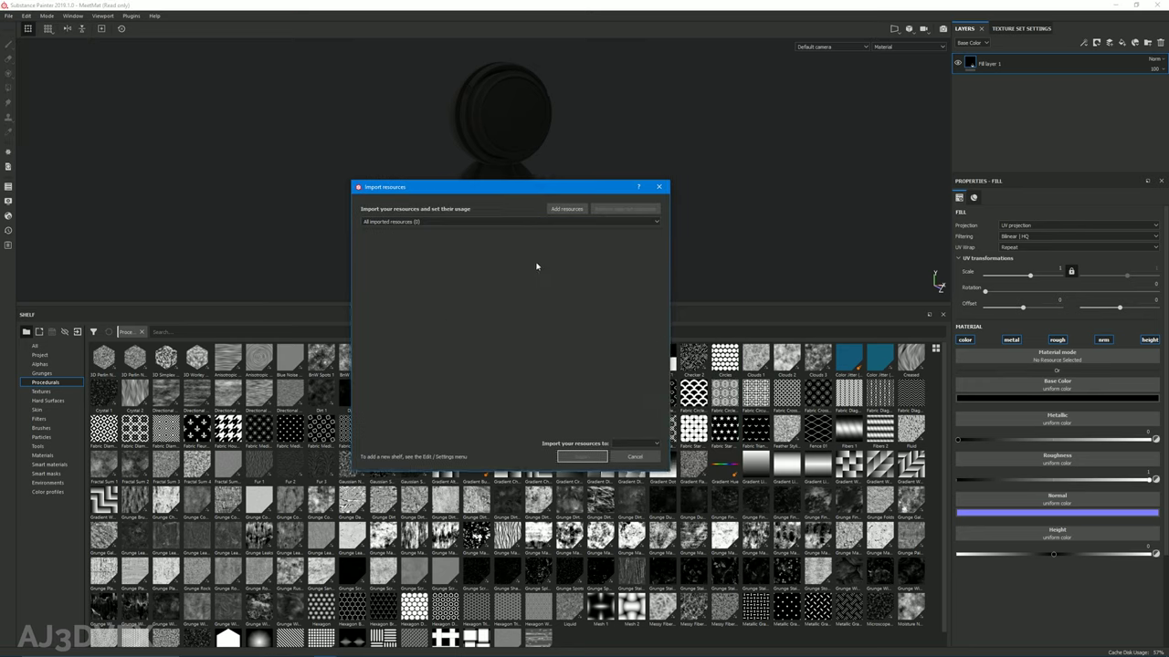
{"action": "left_click", "coordinate": [558, 209]}
{"action": "left_click", "coordinate": [625, 236]}
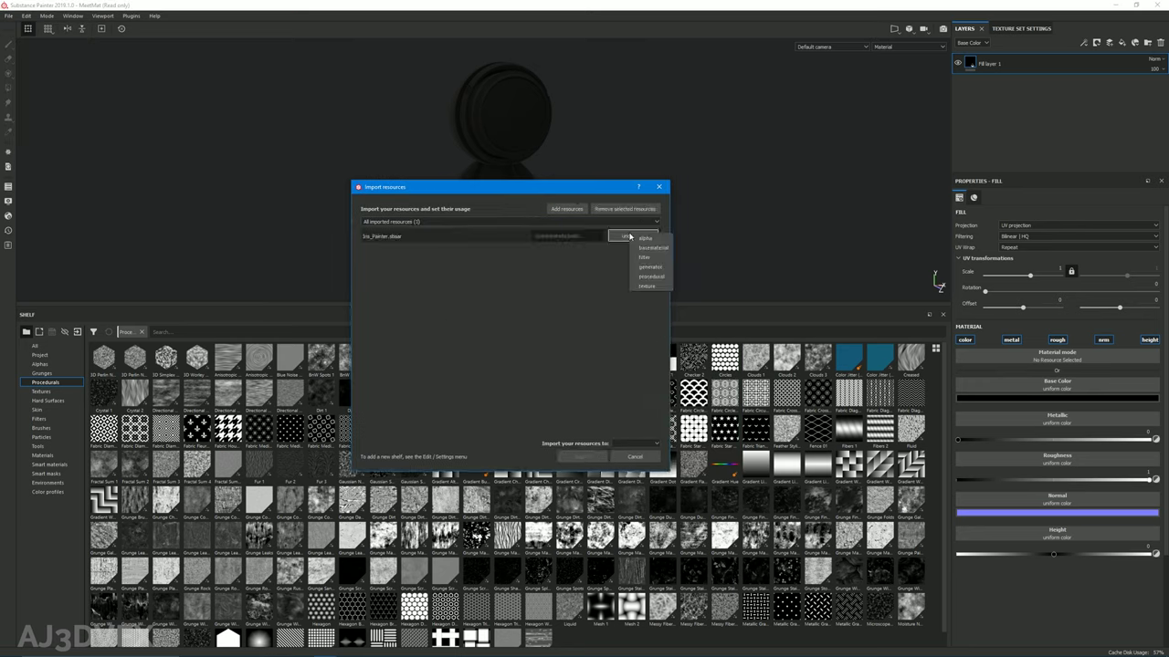
{"action": "left_click", "coordinate": [574, 287]}
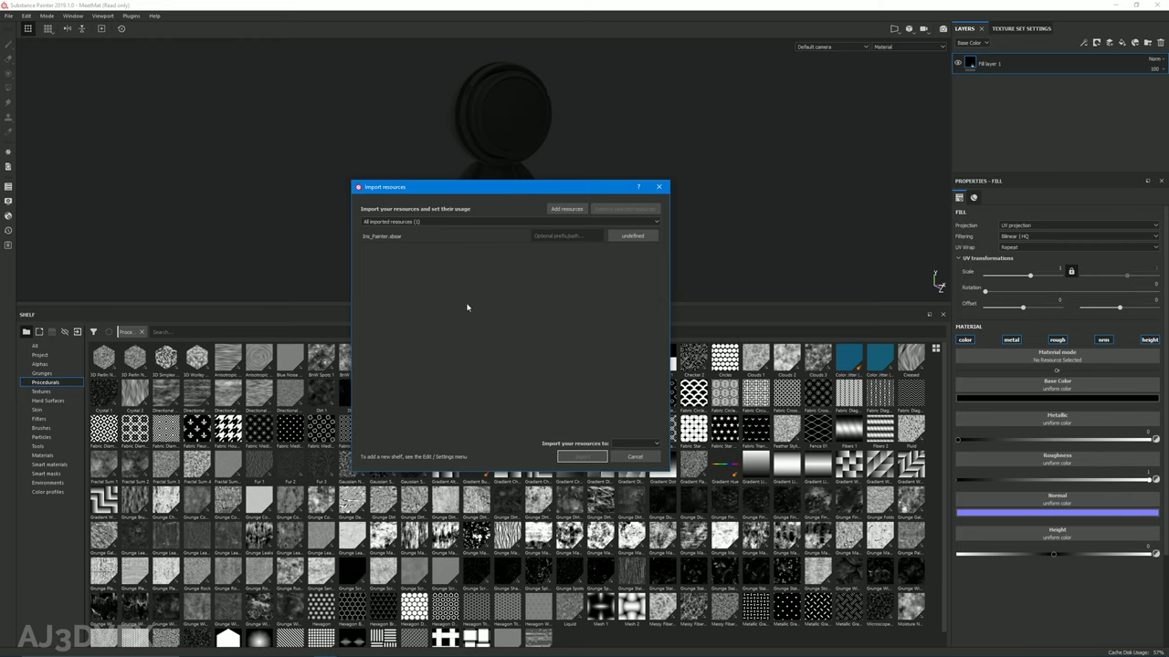
Set the usage of Iris_Painter.sbsar to procedural and import it into the current session
{"action": "left_click", "coordinate": [632, 235]}
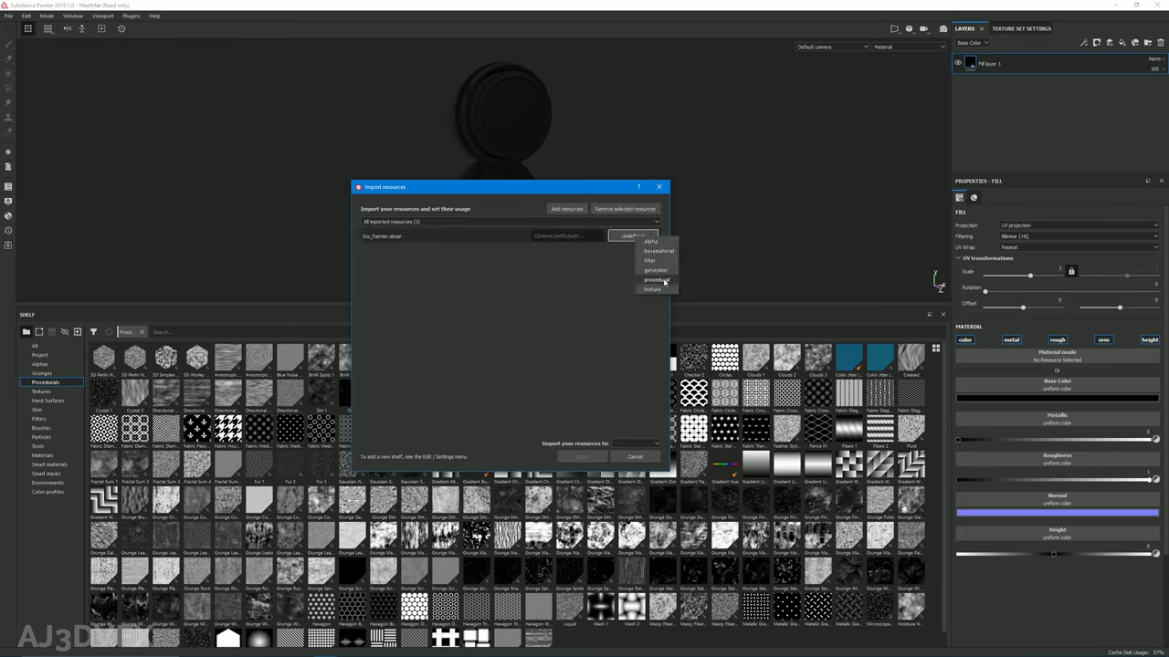
{"action": "left_click", "coordinate": [652, 280]}
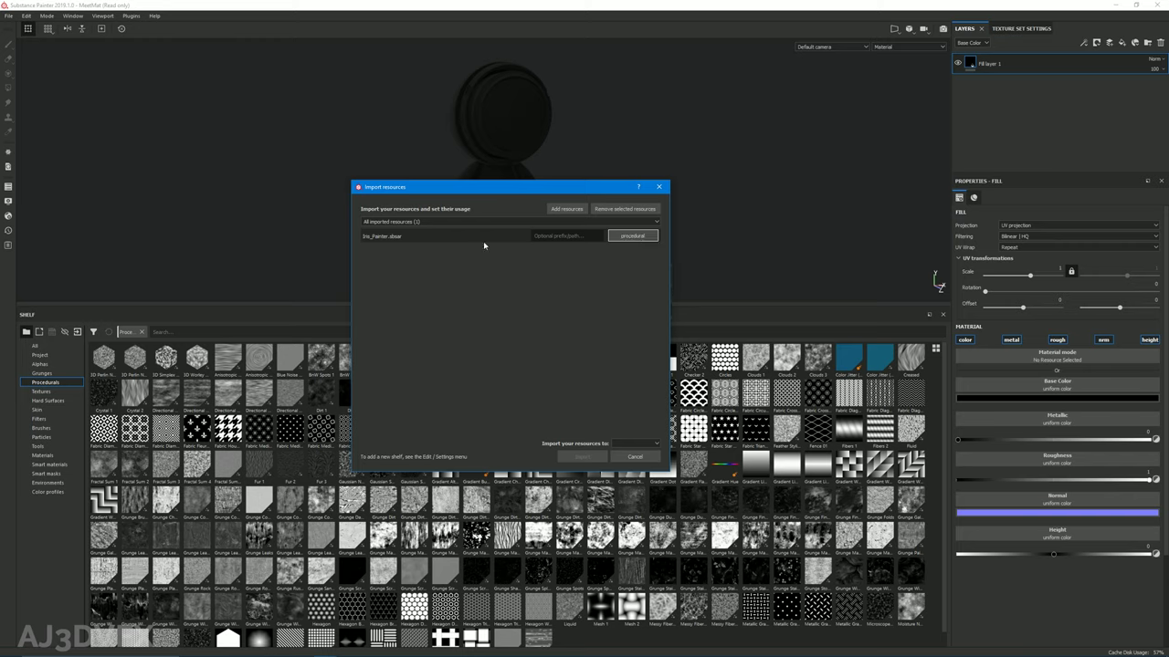
{"action": "left_click", "coordinate": [646, 442]}
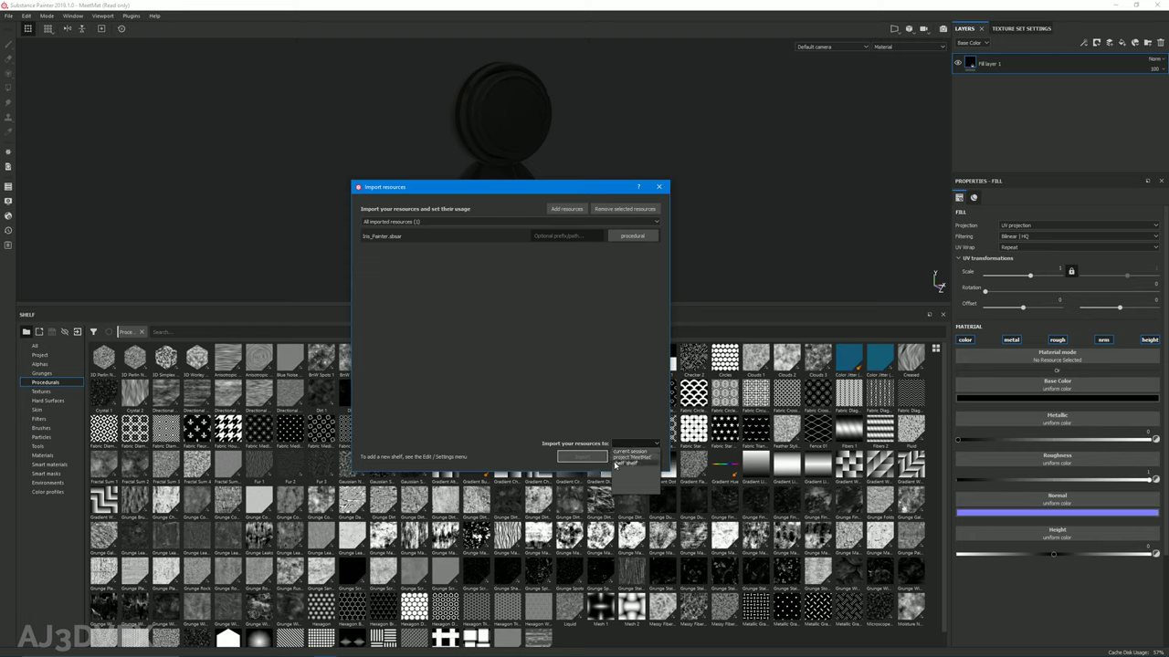
{"action": "left_click", "coordinate": [639, 451]}
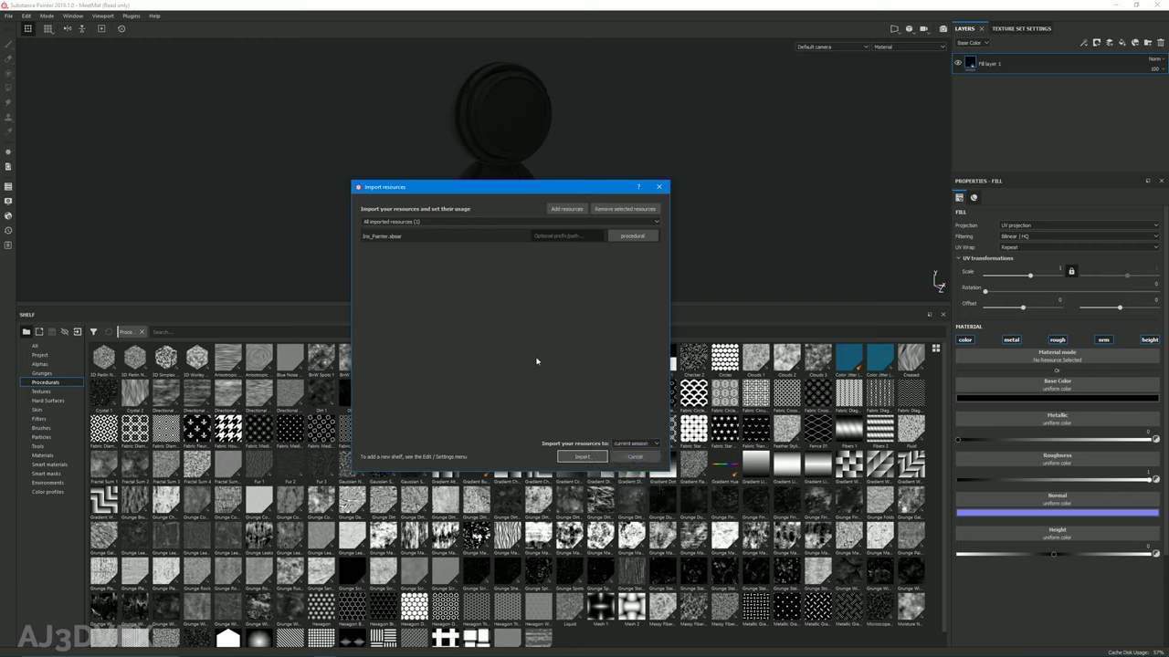
{"action": "left_click", "coordinate": [585, 459]}
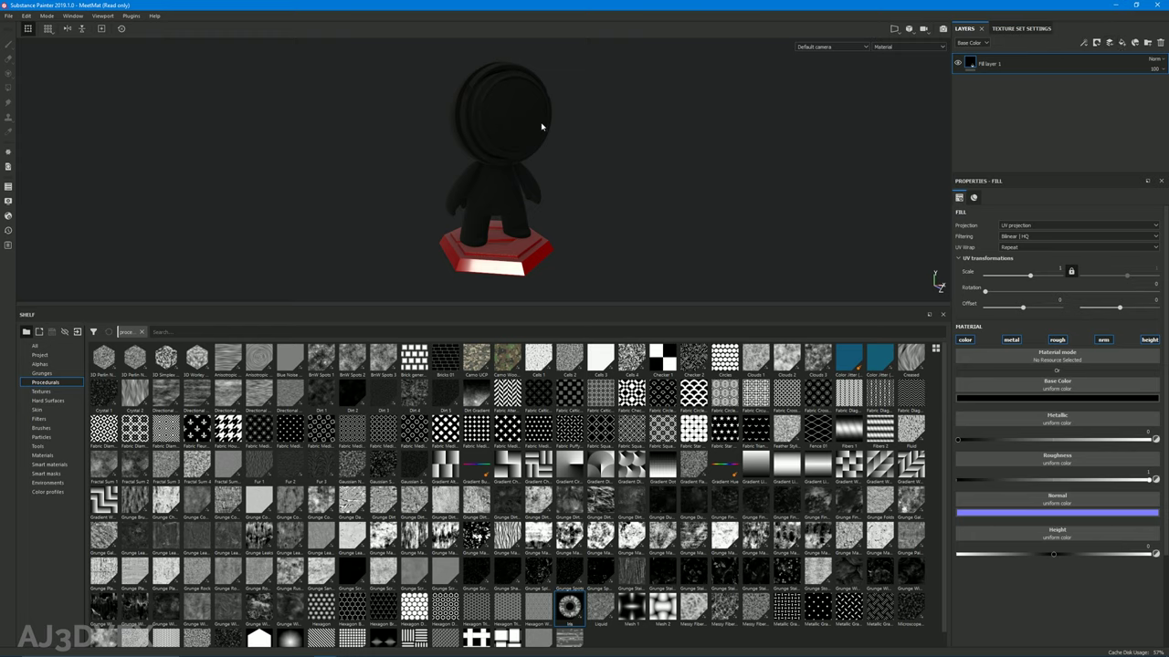
Add a fill layer above Fill layer 1 and give it a black mask
{"action": "left_click", "coordinate": [1122, 44]}
{"action": "right_click", "coordinate": [982, 73]}
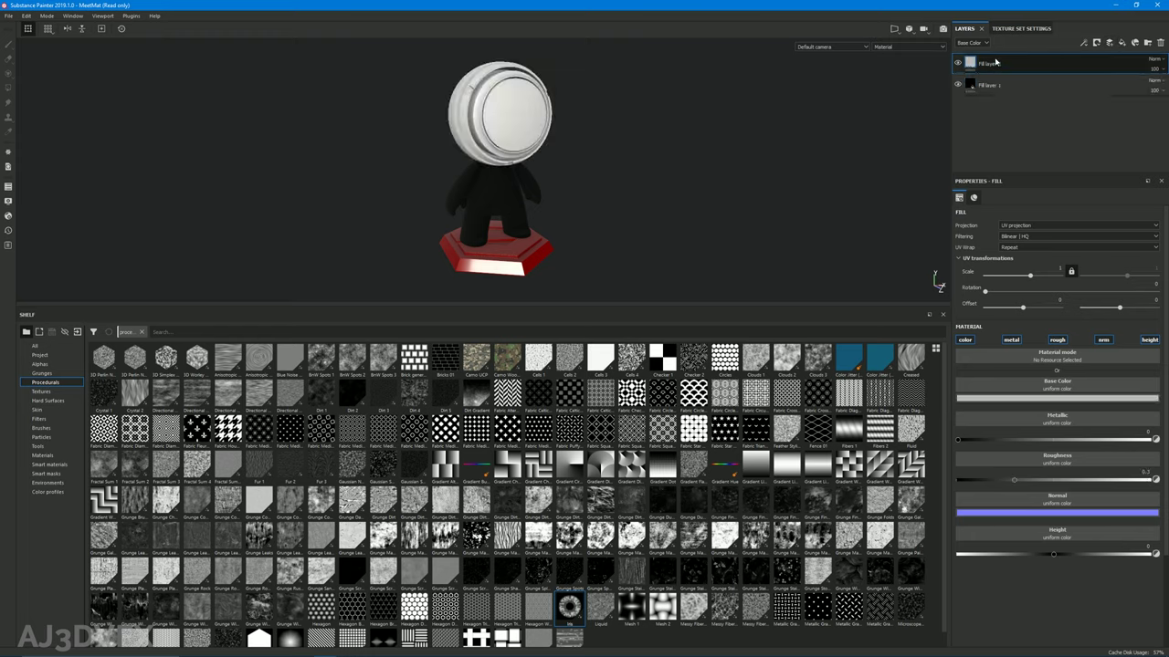
{"action": "left_click", "coordinate": [1004, 73]}
Add a fill to Fill layer 2's mask and assign the imported Iris procedural as its grayscale source
{"action": "left_click", "coordinate": [969, 64]}
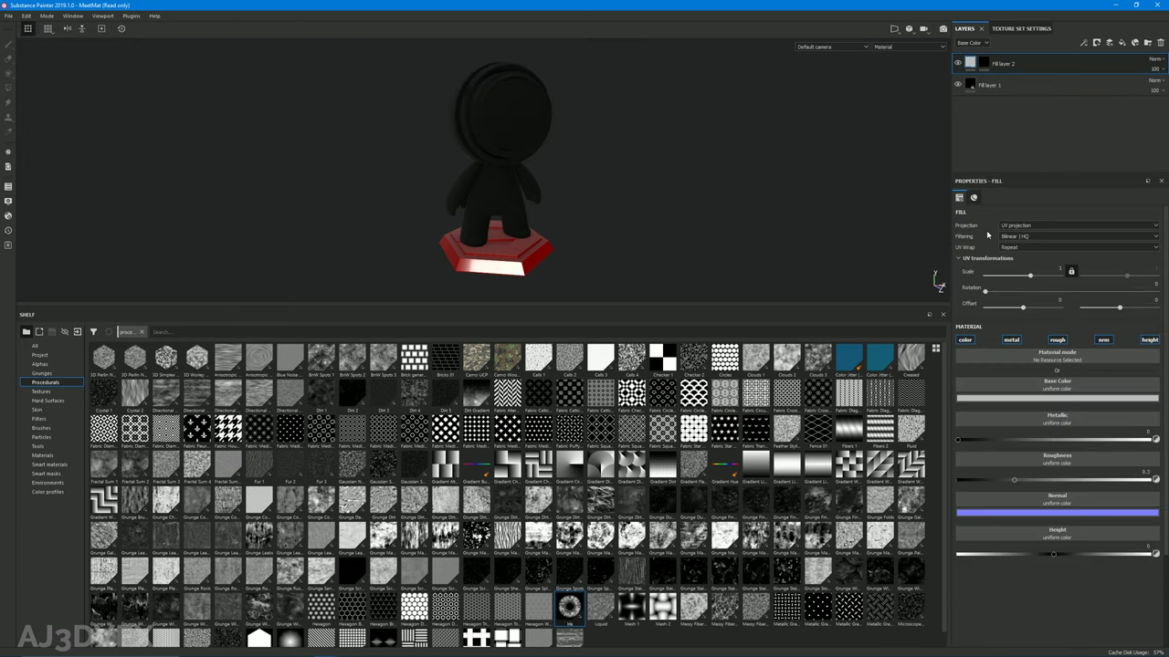
{"action": "left_click", "coordinate": [983, 63]}
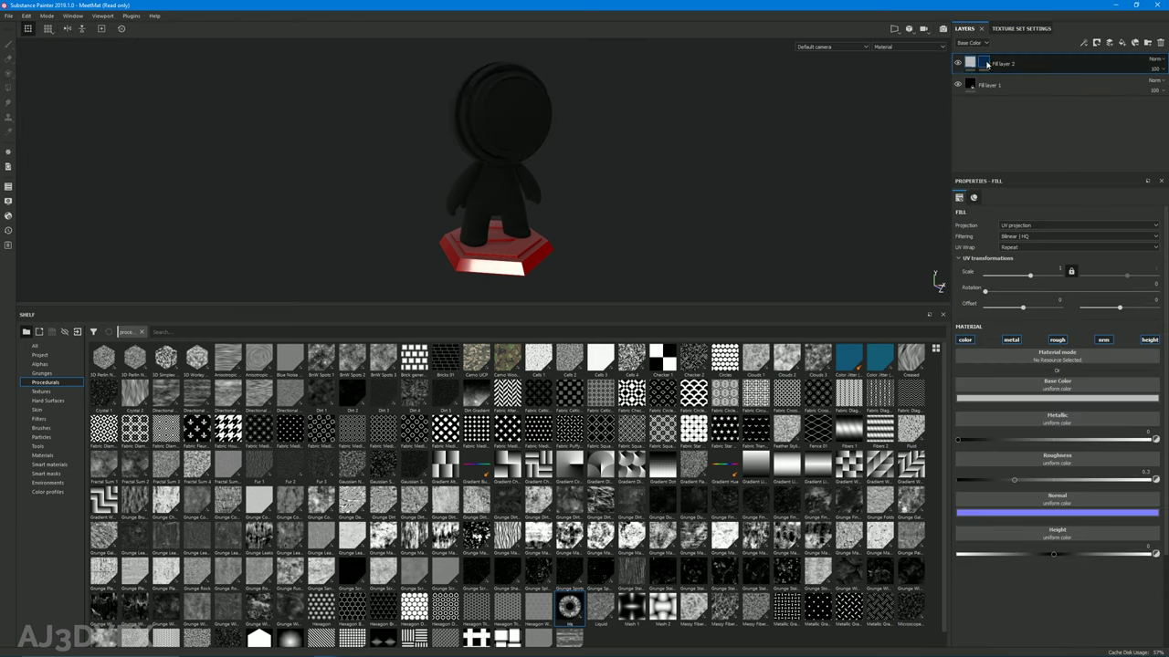
{"action": "right_click", "coordinate": [983, 63]}
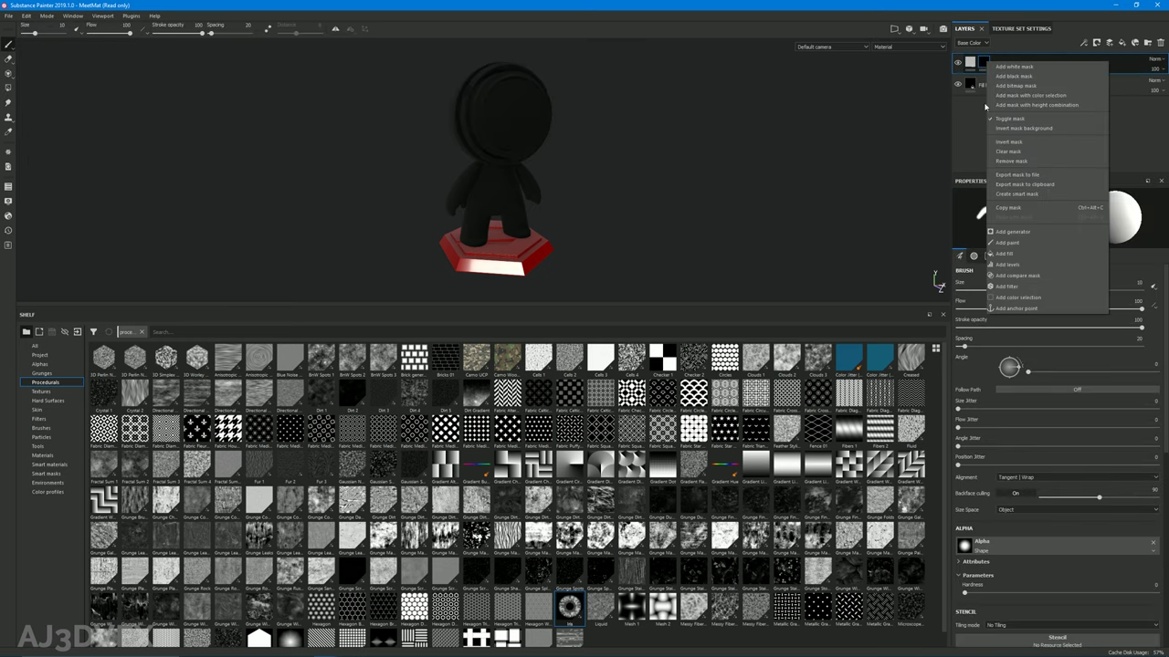
{"action": "left_click", "coordinate": [1004, 253]}
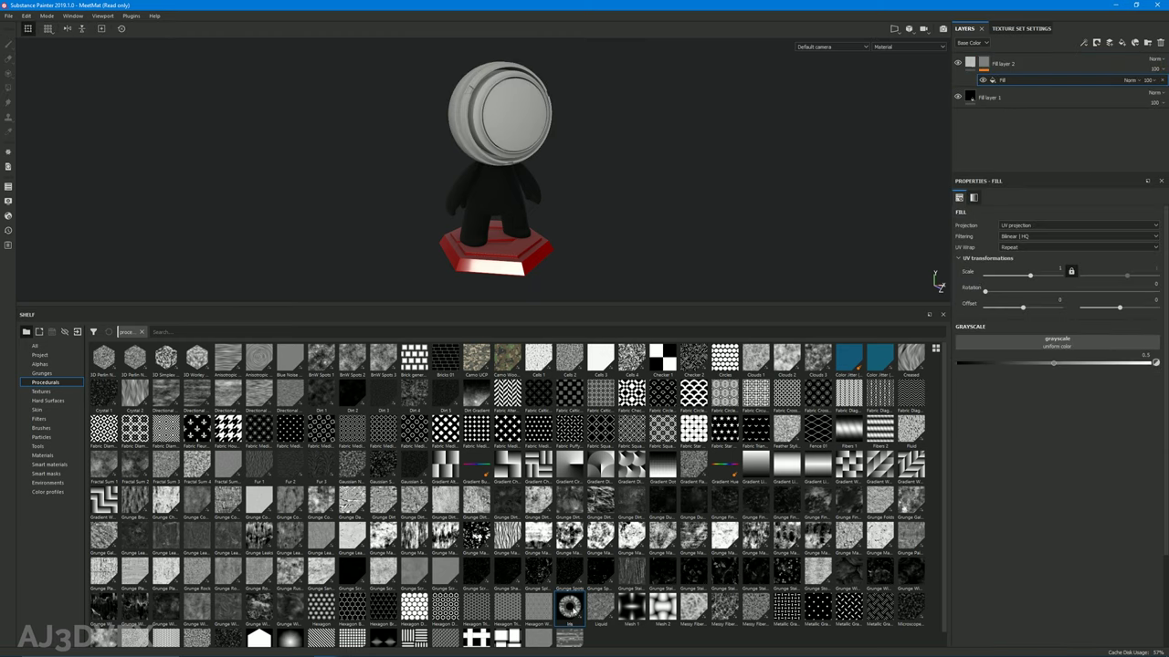
{"action": "left_click_drag", "start_coordinate": [1030, 329], "coordinate": [1041, 343]}
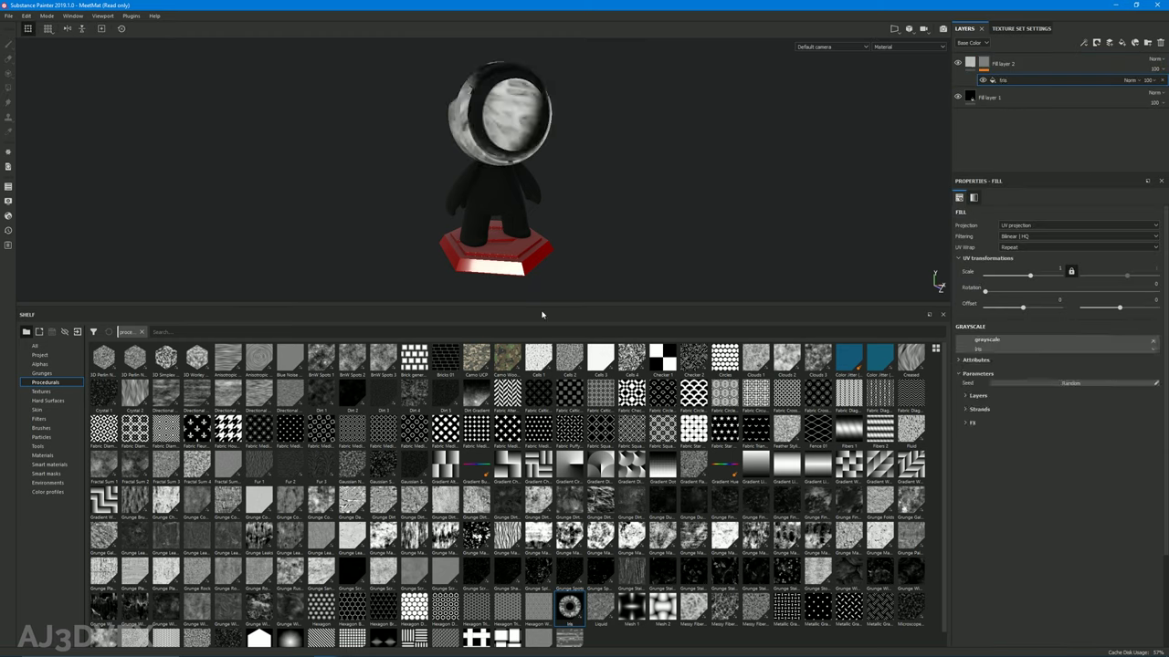
Show the 3D and 2D views side by side and frame the mannequin's head in the 3D view
{"action": "mouse_move", "coordinate": [566, 196]}
{"action": "left_mouse_down", "text": "alt"}
{"action": "mouse_move", "coordinate": [548, 211]}
{"action": "mouse_move", "coordinate": [686, 216]}
{"action": "mouse_move", "coordinate": [544, 223]}
{"action": "left_mouse_up", "text": "alt"}
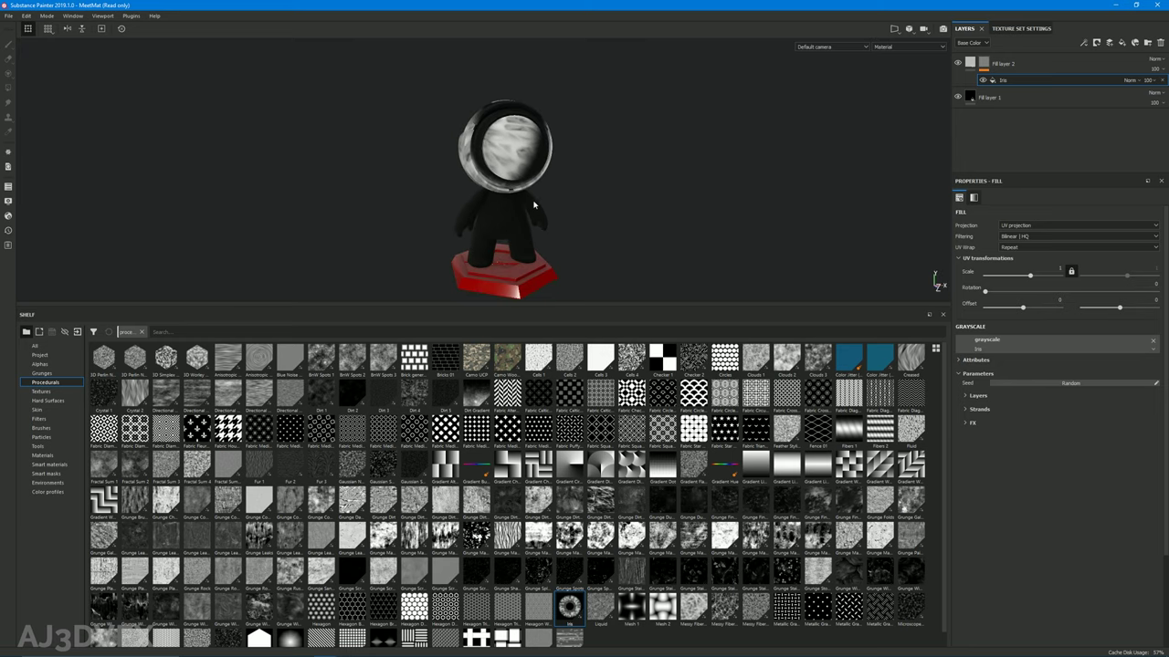
{"action": "key", "text": "F1"}
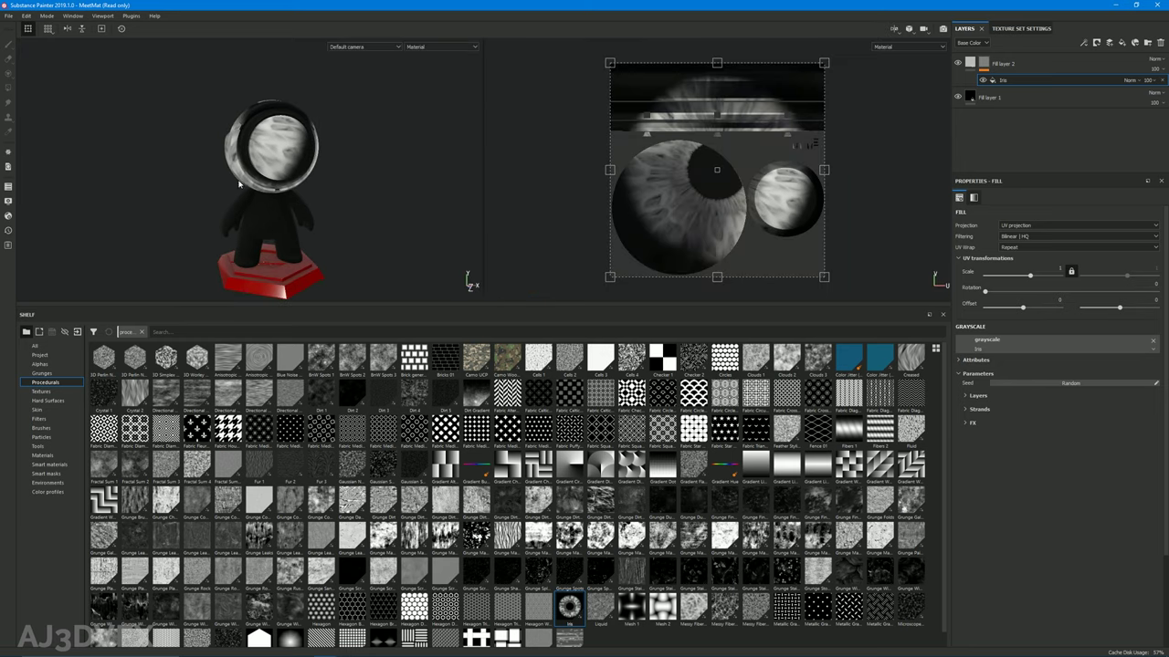
{"action": "right_click_drag", "start_coordinate": [240, 185], "coordinate": [659, 224], "text": "alt"}
{"action": "left_click_drag", "start_coordinate": [197, 190], "coordinate": [288, 192], "text": "alt"}
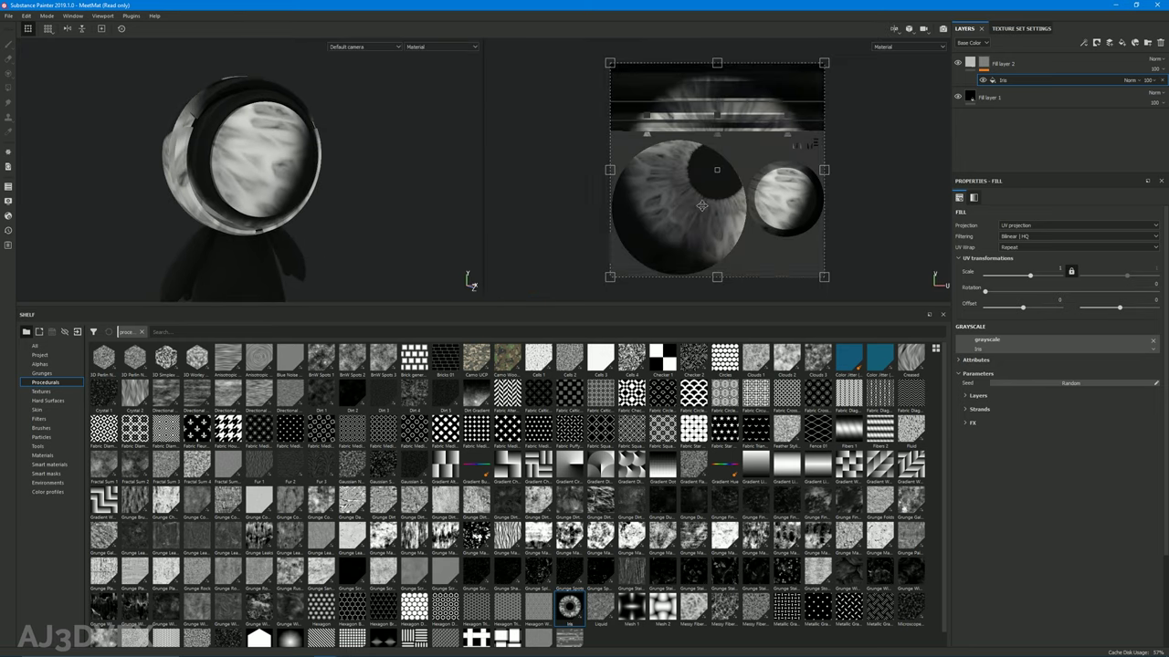
Fit the Iris fill over the small round eye island with UV wrap None, scale about 3.48 and offset about 0.32, -0.14
{"action": "left_click_drag", "start_coordinate": [716, 196], "coordinate": [783, 228]}
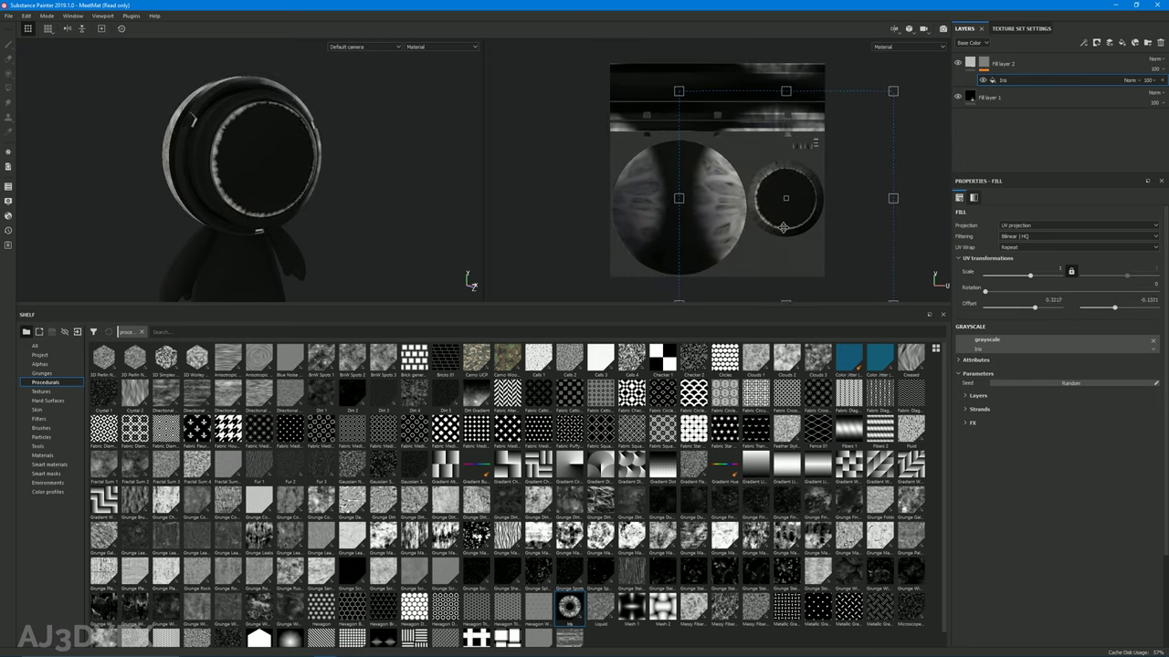
{"action": "left_click_drag", "start_coordinate": [895, 90], "coordinate": [849, 135]}
{"action": "left_click", "coordinate": [1010, 247]}
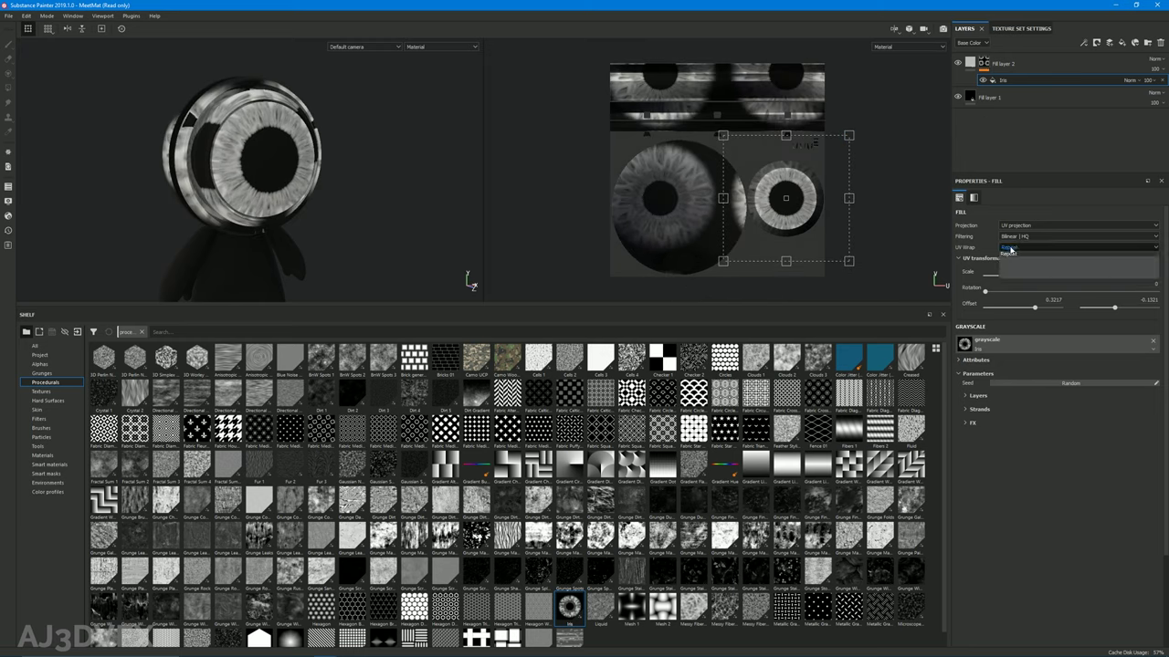
{"action": "left_click", "coordinate": [1012, 256]}
{"action": "left_click_drag", "start_coordinate": [850, 135], "coordinate": [794, 206]}
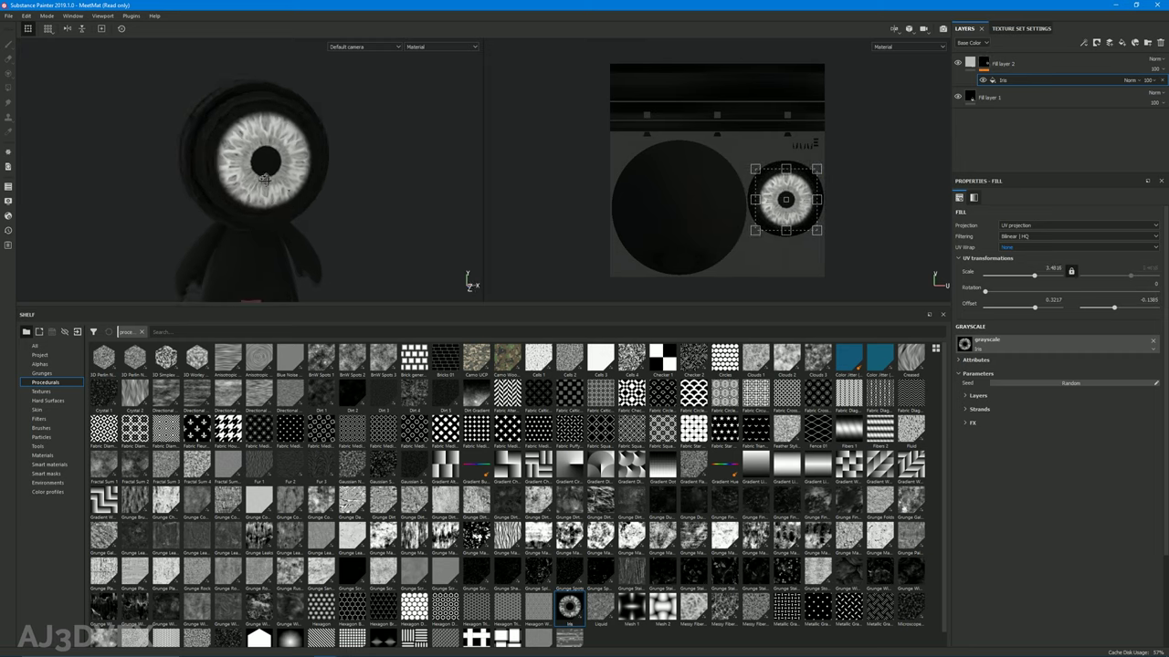
{"action": "scroll", "coordinate": [277, 211], "scroll_direction": "up", "scroll_amount": 5}
{"action": "left_click_drag", "start_coordinate": [276, 210], "coordinate": [298, 188], "text": "alt"}
{"action": "scroll", "coordinate": [274, 209], "scroll_direction": "down", "scroll_amount": 3}
{"action": "scroll", "coordinate": [313, 199], "scroll_direction": "up", "scroll_amount": 1}
{"action": "scroll", "coordinate": [299, 188], "scroll_direction": "down", "scroll_amount": 1}
{"action": "scroll", "coordinate": [798, 258], "scroll_direction": "up", "scroll_amount": 4}
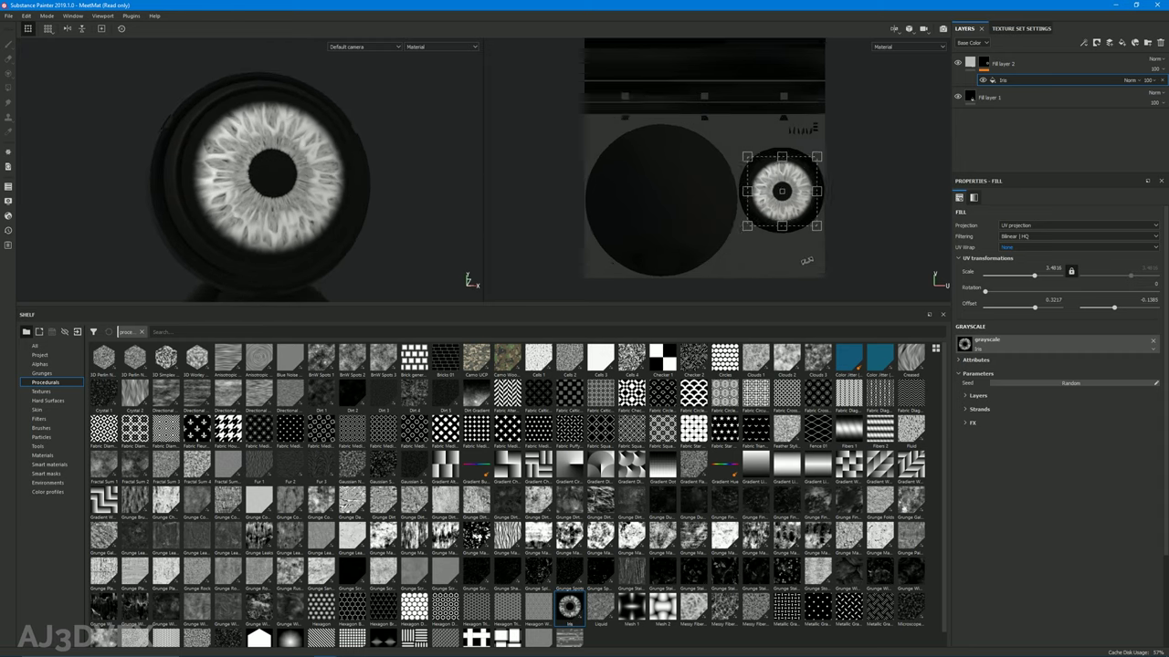
Expand the fill's Layers, Strands and FX parameters and test the iris with the top and bottom layers disabled one at a time
{"action": "left_click", "coordinate": [966, 424]}
{"action": "left_click", "coordinate": [965, 410]}
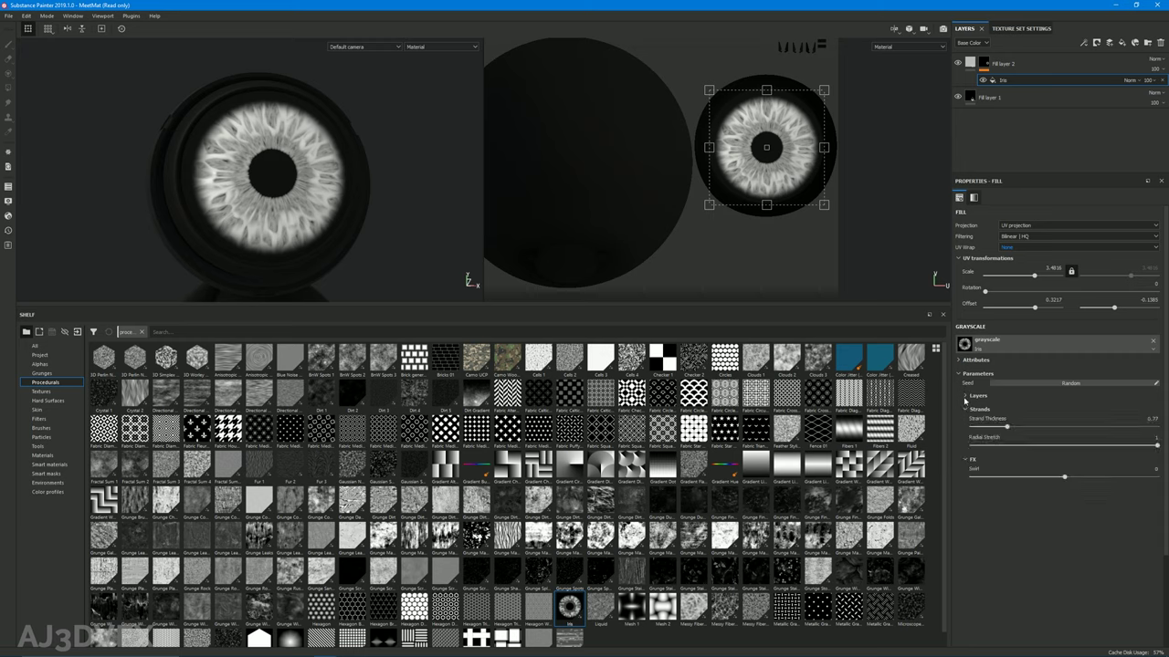
{"action": "left_click", "coordinate": [966, 395]}
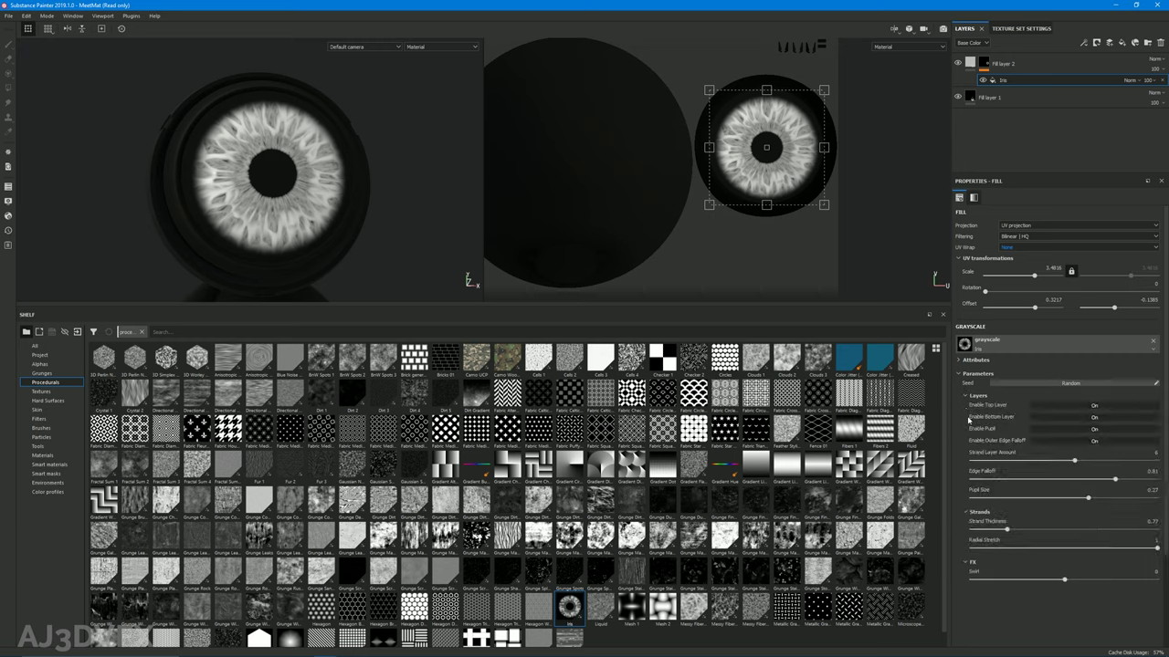
{"action": "left_click", "coordinate": [1087, 408]}
{"action": "left_click", "coordinate": [1085, 409]}
{"action": "left_click", "coordinate": [1086, 409]}
{"action": "left_click", "coordinate": [1086, 409]}
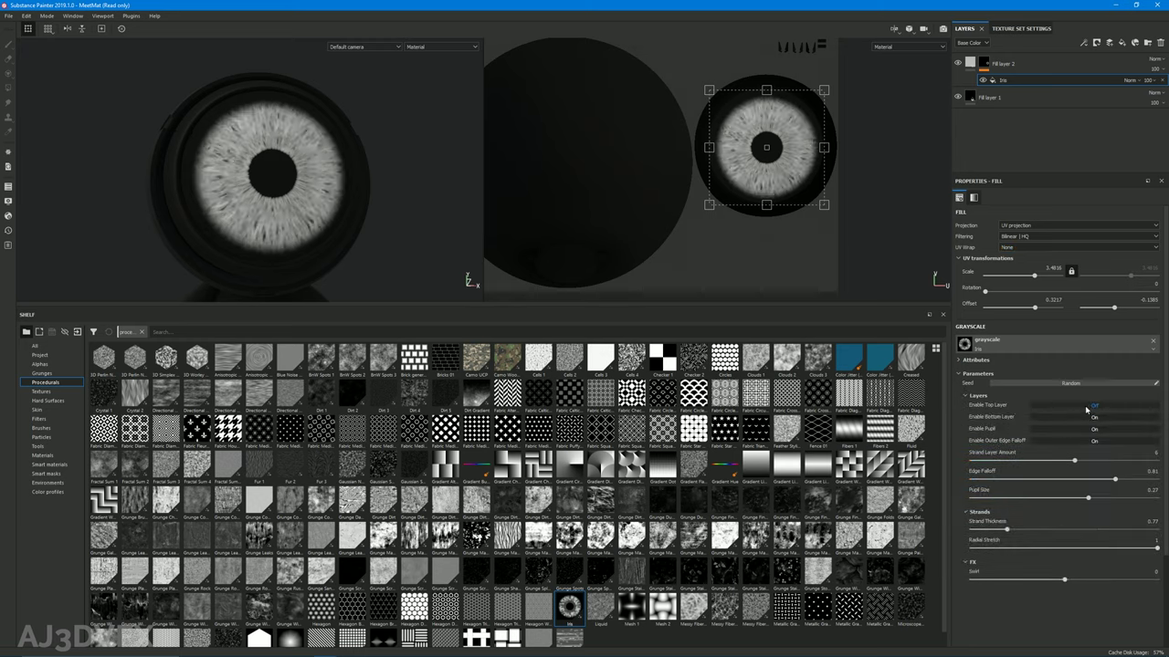
{"action": "left_click", "coordinate": [1086, 420]}
{"action": "left_click", "coordinate": [1087, 419]}
{"action": "left_click", "coordinate": [1087, 418]}
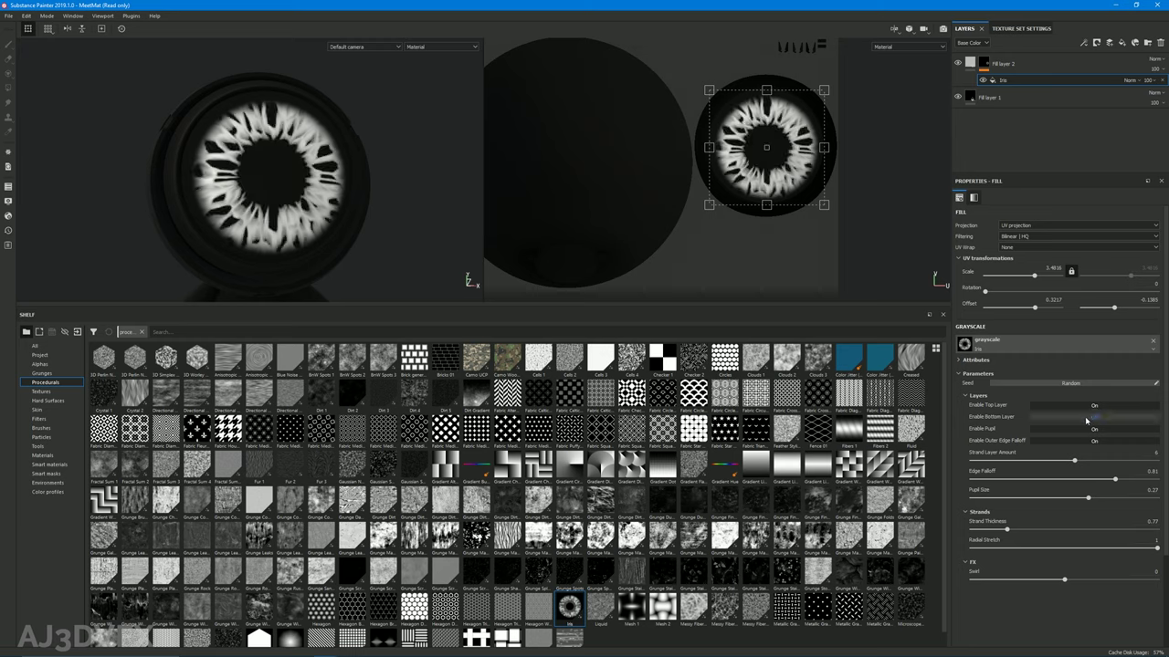
{"action": "left_click", "coordinate": [1064, 416]}
Shrink the shelf to enlarge the viewports and frame the mannequin's eye at an angle in the 3D view
{"action": "left_click_drag", "start_coordinate": [234, 175], "coordinate": [274, 197], "text": "alt"}
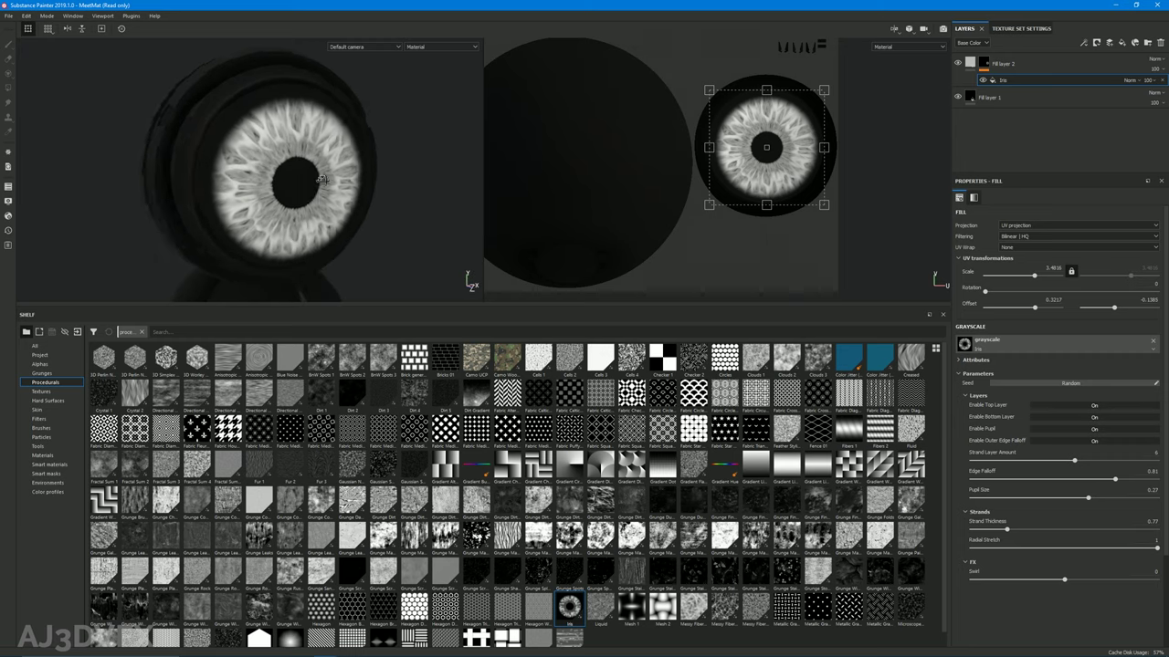
{"action": "right_click_drag", "start_coordinate": [274, 196], "coordinate": [290, 217], "text": "alt"}
{"action": "middle_click_drag", "start_coordinate": [290, 217], "coordinate": [316, 229], "text": "alt"}
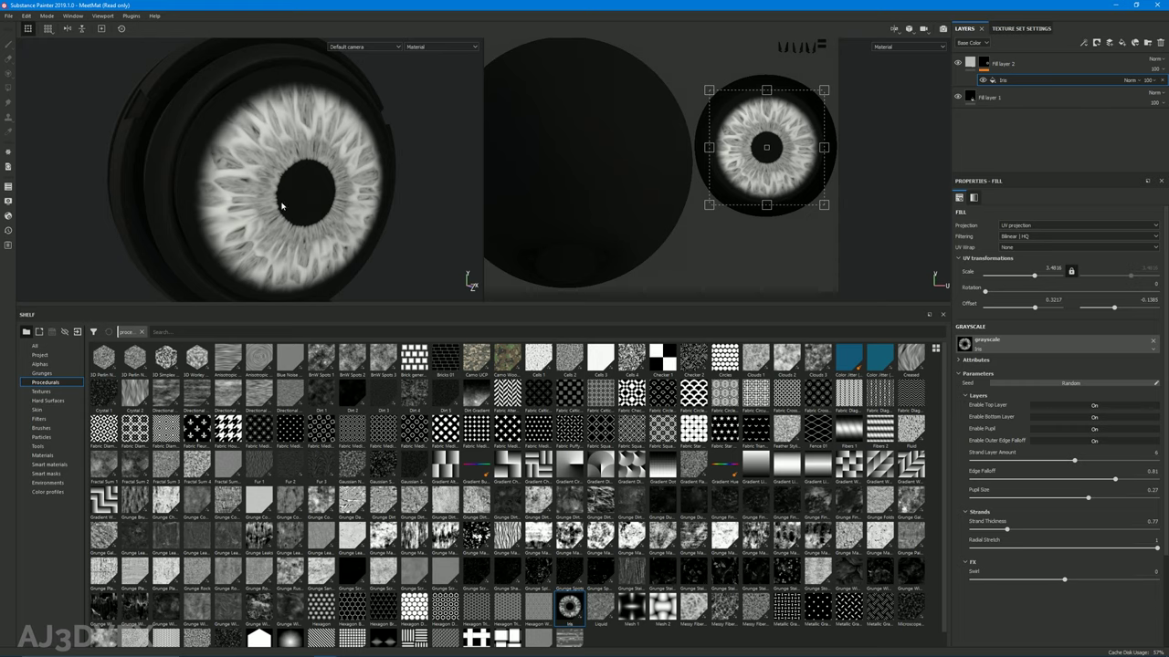
{"action": "left_click_drag", "start_coordinate": [281, 206], "coordinate": [334, 177], "text": "alt"}
{"action": "left_click_drag", "start_coordinate": [441, 306], "coordinate": [441, 516]}
{"action": "left_click_drag", "start_coordinate": [343, 359], "coordinate": [349, 351], "text": "alt"}
{"action": "right_click_drag", "start_coordinate": [349, 352], "coordinate": [250, 347], "text": "alt"}
{"action": "left_click_drag", "start_coordinate": [249, 346], "coordinate": [289, 305], "text": "alt"}
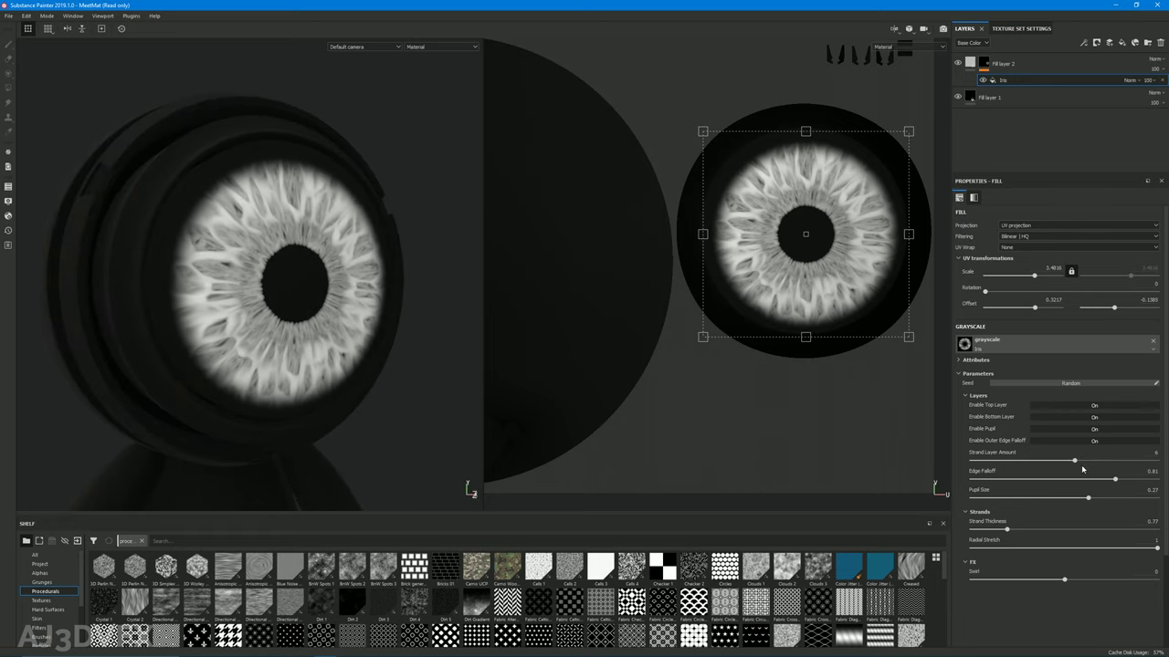
Switch the iris's outer edge falloff off and on to compare it, and disable the pupil
{"action": "left_click", "coordinate": [1094, 441]}
{"action": "left_click", "coordinate": [1094, 441]}
{"action": "left_click", "coordinate": [1094, 441]}
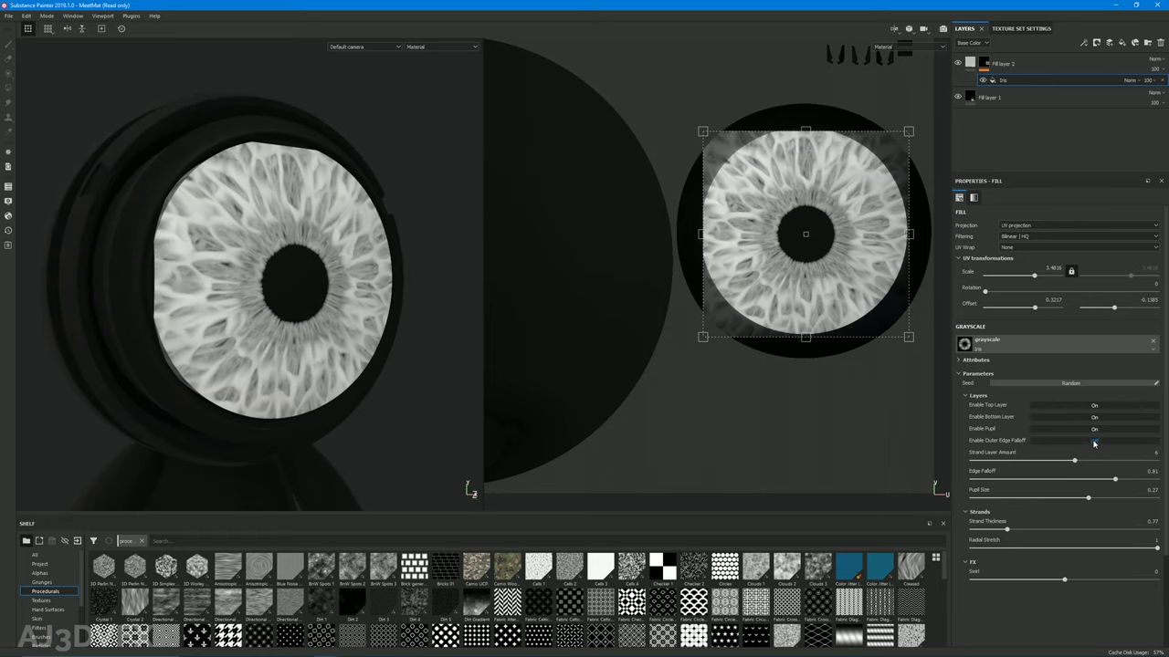
{"action": "left_click", "coordinate": [1094, 441]}
{"action": "left_click", "coordinate": [1091, 429]}
{"action": "left_click", "coordinate": [1092, 429]}
{"action": "left_click", "coordinate": [1091, 429]}
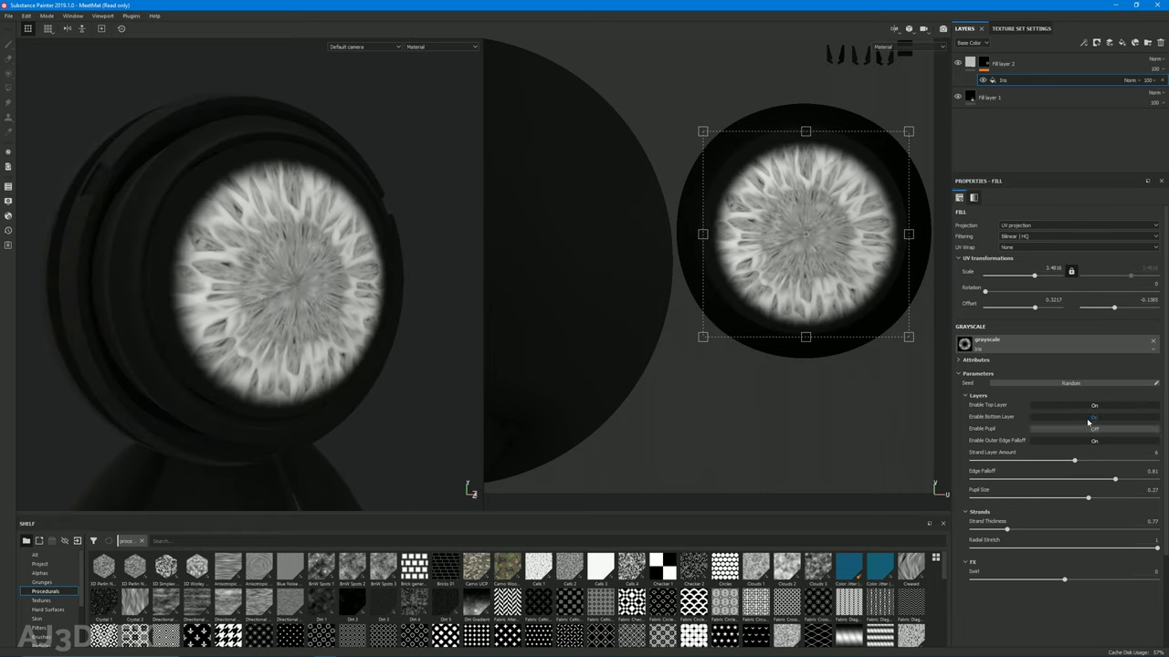
Toggle the iris's bottom layer, top layer and pupil, leaving the pupil and the outer edge falloff disabled
{"action": "left_click", "coordinate": [1092, 416]}
{"action": "left_click", "coordinate": [1091, 405]}
{"action": "left_click", "coordinate": [1091, 405]}
{"action": "left_click", "coordinate": [1092, 417]}
{"action": "left_click", "coordinate": [1093, 428]}
{"action": "left_click", "coordinate": [1086, 441]}
{"action": "left_click", "coordinate": [1072, 428]}
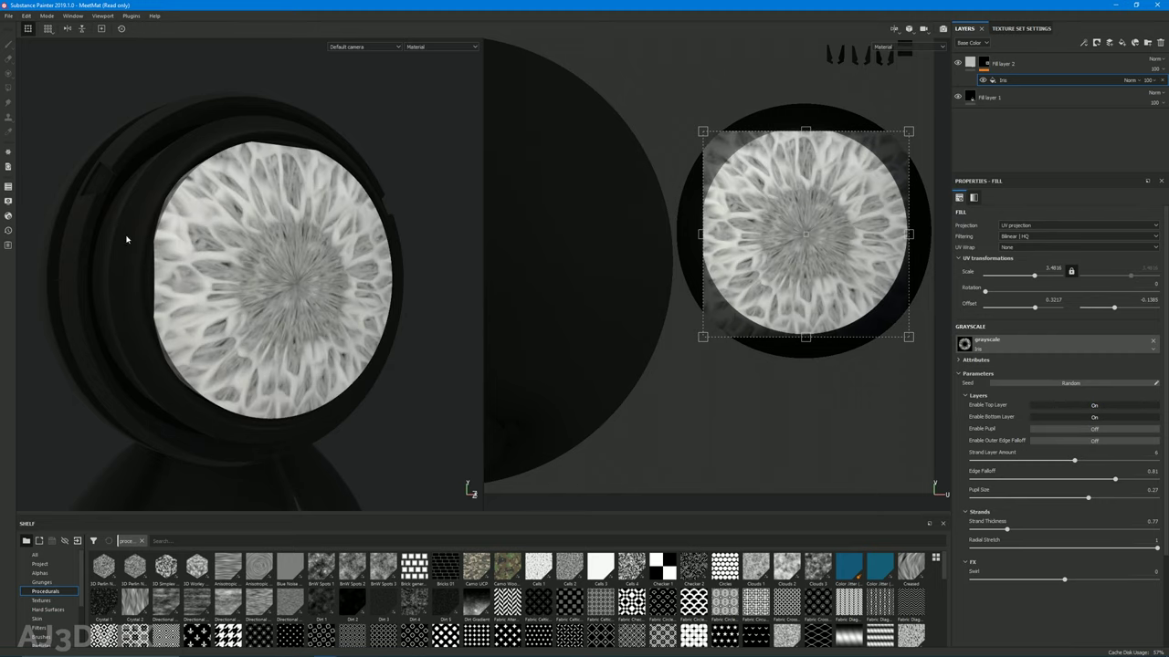
Preview only the iris's bottom layer on the eye and re-enable the top layer, pupil and outer edge falloff
{"action": "left_click_drag", "start_coordinate": [126, 239], "coordinate": [81, 228], "text": "alt"}
{"action": "scroll", "coordinate": [80, 228], "scroll_direction": "up", "scroll_amount": 1}
{"action": "middle_click_drag", "start_coordinate": [182, 206], "coordinate": [72, 203], "text": "alt"}
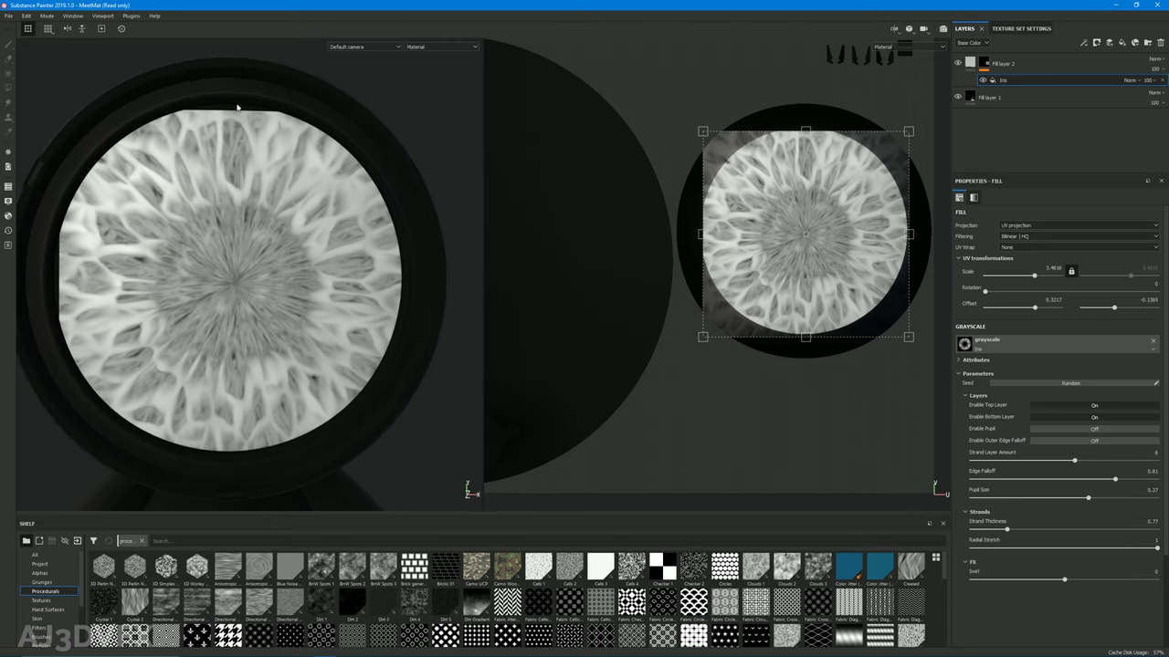
{"action": "left_click", "coordinate": [1058, 407]}
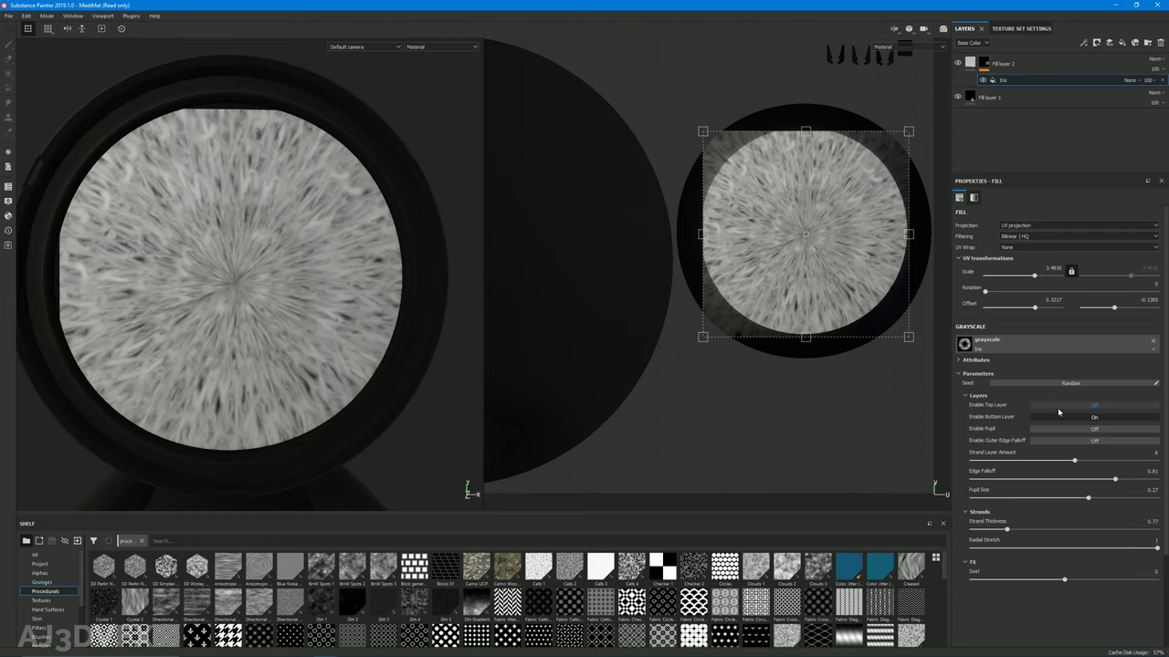
{"action": "scroll", "coordinate": [282, 226], "scroll_direction": "up", "scroll_amount": 3}
{"action": "scroll", "coordinate": [281, 226], "scroll_direction": "down", "scroll_amount": 5}
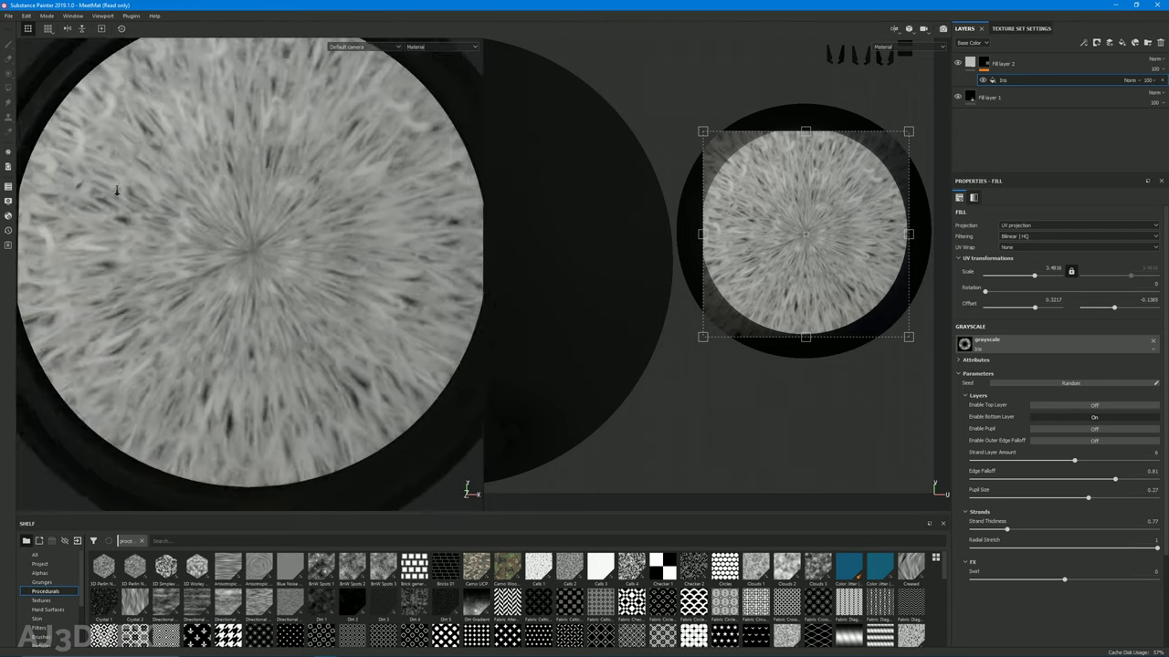
{"action": "left_click_drag", "start_coordinate": [248, 194], "coordinate": [262, 316], "text": "alt"}
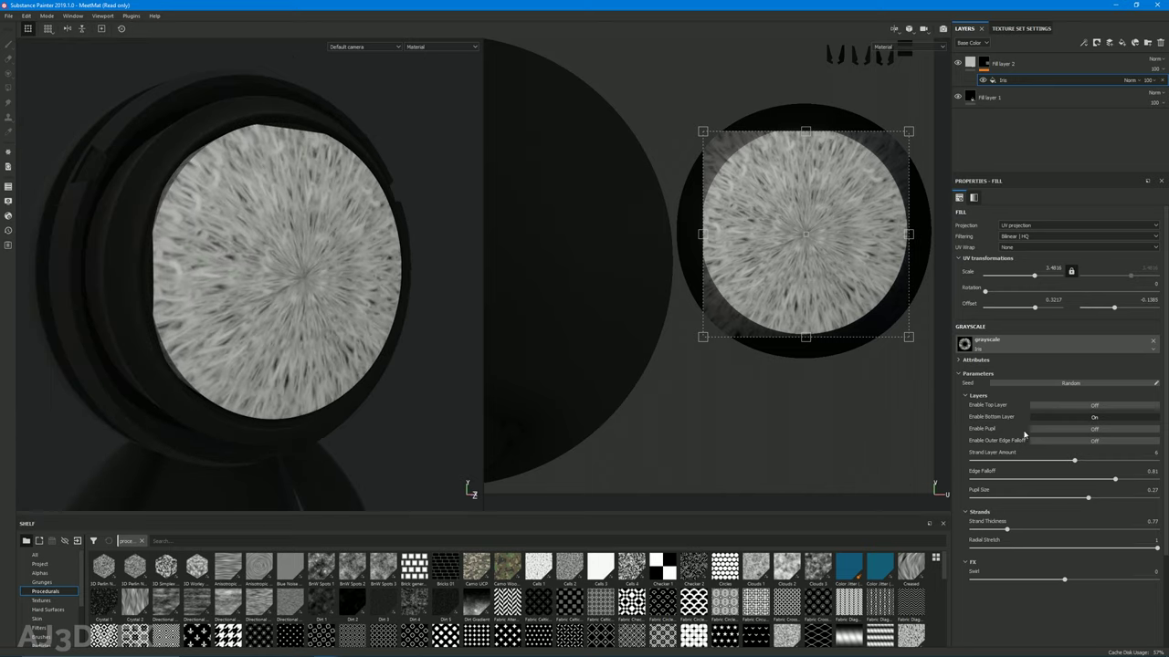
{"action": "left_click", "coordinate": [1086, 406]}
{"action": "left_click", "coordinate": [1087, 429]}
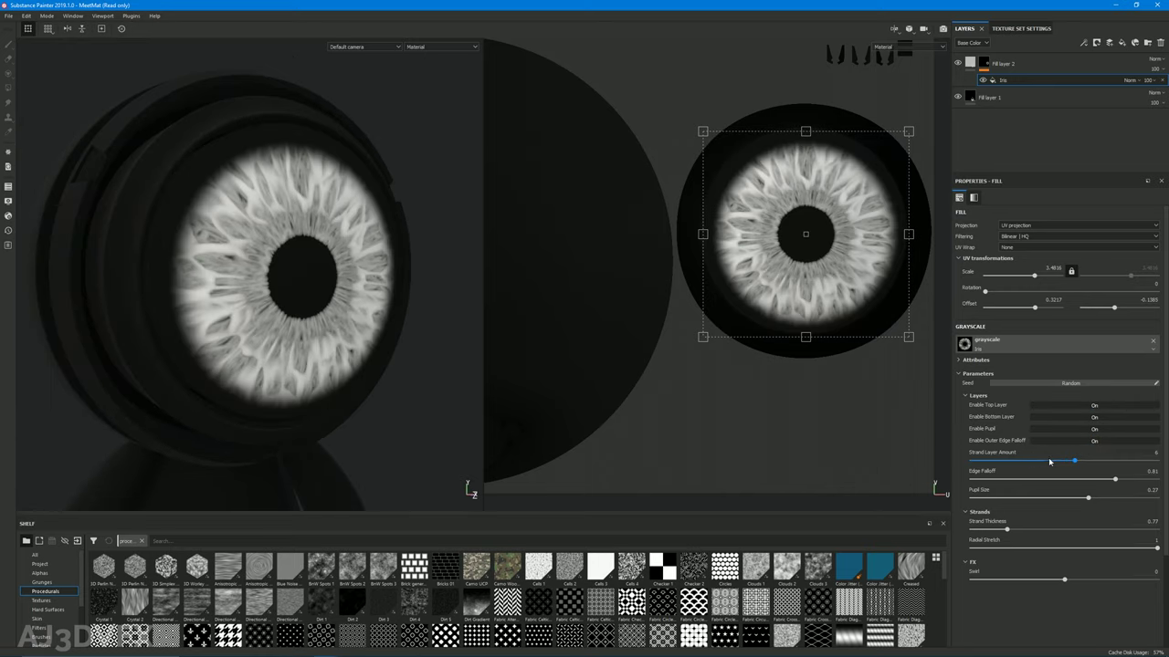
Try other strand layer amount, pupil size and strand thickness values on the iris, restoring the originals
{"action": "left_click_drag", "start_coordinate": [1048, 461], "coordinate": [1087, 498]}
{"action": "key", "text": "ctrl+z"}
{"action": "mouse_move", "coordinate": [1006, 528]}
{"action": "left_mouse_down"}
{"action": "mouse_move", "coordinate": [1146, 529]}
{"action": "mouse_move", "coordinate": [950, 531]}
{"action": "mouse_move", "coordinate": [1035, 528]}
{"action": "mouse_move", "coordinate": [973, 529]}
{"action": "mouse_move", "coordinate": [1008, 528]}
{"action": "left_mouse_up"}
Experiment with the iris's radial stretch, trying reduced values such as 0.25
{"action": "mouse_move", "coordinate": [1152, 549]}
{"action": "left_mouse_down"}
{"action": "mouse_move", "coordinate": [990, 549]}
{"action": "mouse_move", "coordinate": [1158, 548]}
{"action": "left_mouse_up"}
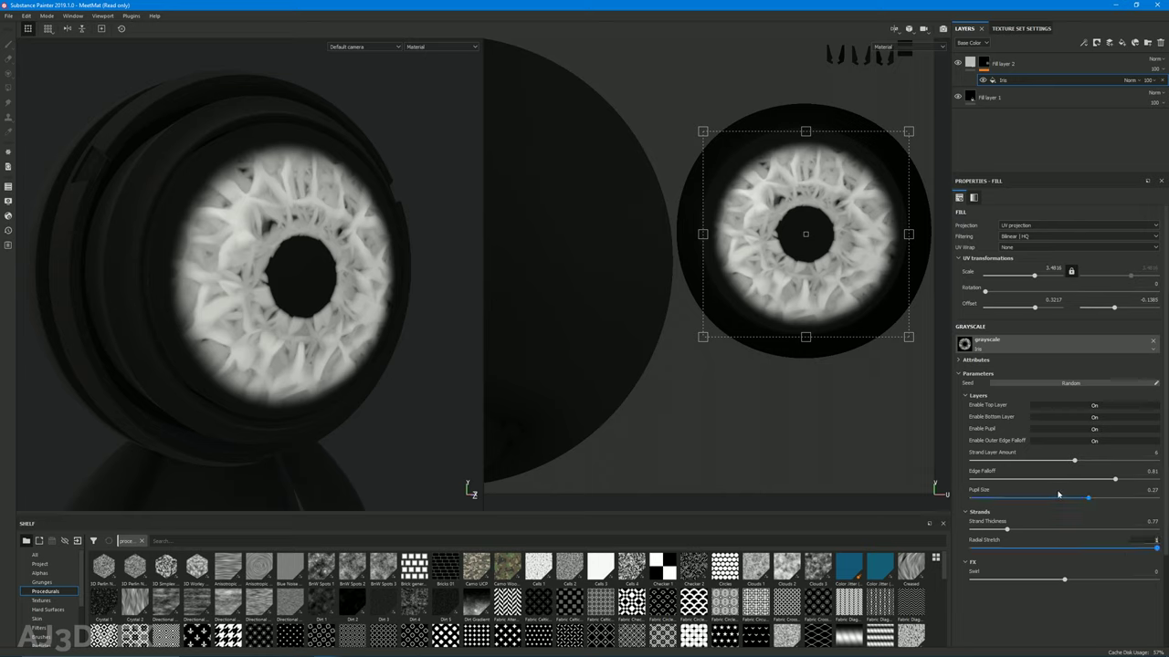
{"action": "key", "text": "Return"}
{"action": "left_click_drag", "start_coordinate": [1132, 549], "coordinate": [1158, 550]}
{"action": "key", "text": "Return"}
{"action": "key", "text": "Return"}
{"action": "left_click_drag", "start_coordinate": [1109, 549], "coordinate": [1162, 548]}
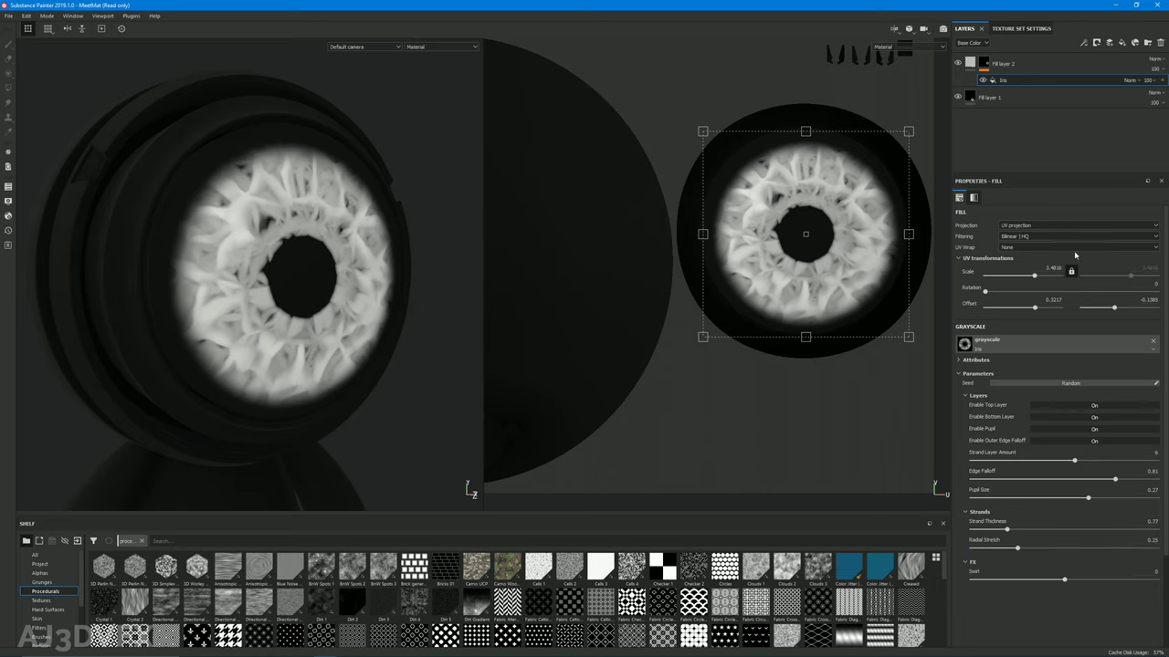
Replace the Iris fill in Fill layer 2's mask with a new fill using Iris as grayscale source and expand its parameters
{"action": "left_click", "coordinate": [1161, 80]}
{"action": "key", "text": "p"}
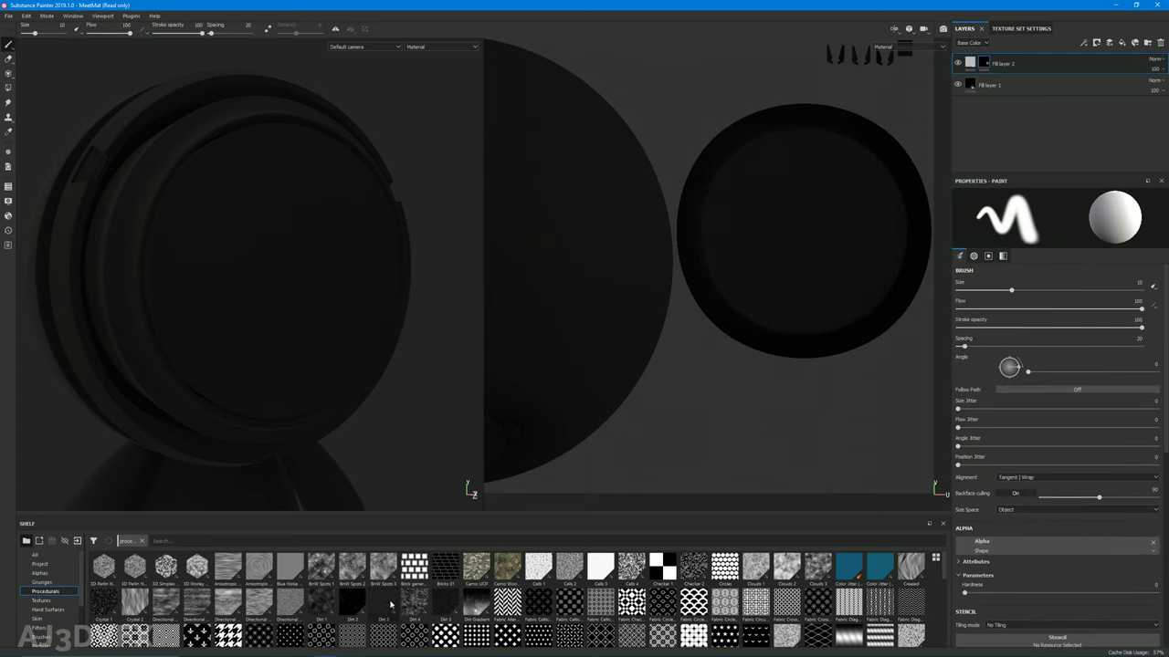
{"action": "scroll", "coordinate": [383, 612], "scroll_direction": "down", "scroll_amount": 3}
{"action": "scroll", "coordinate": [637, 617], "scroll_direction": "down", "scroll_amount": 1}
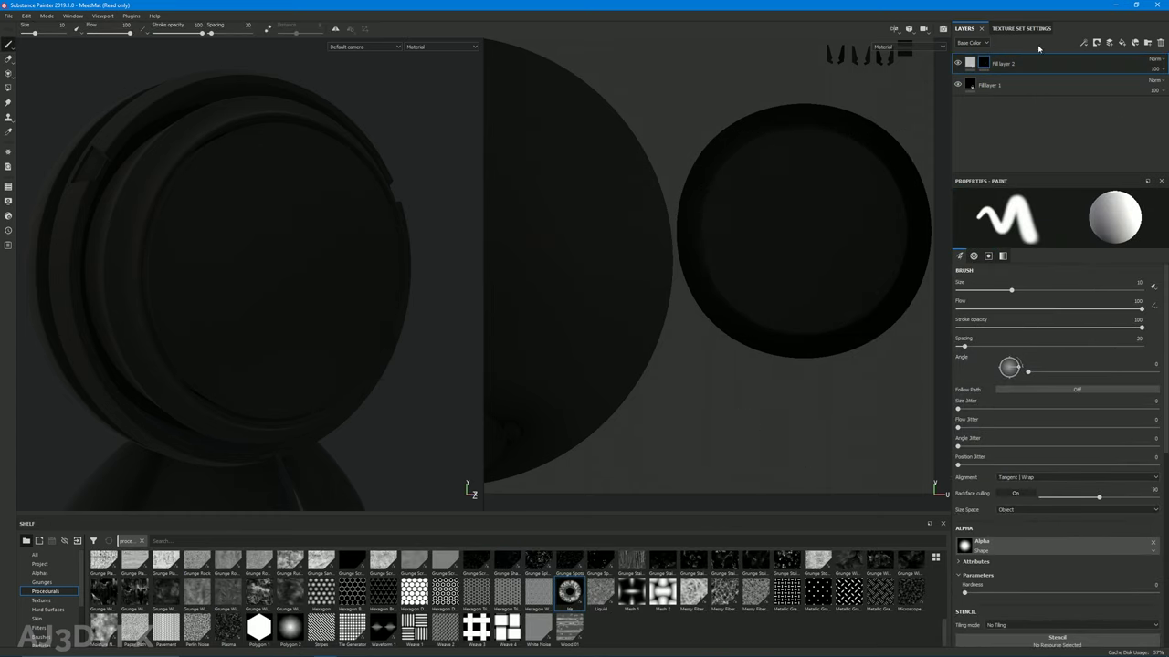
{"action": "right_click", "coordinate": [986, 63]}
{"action": "left_click", "coordinate": [1020, 256]}
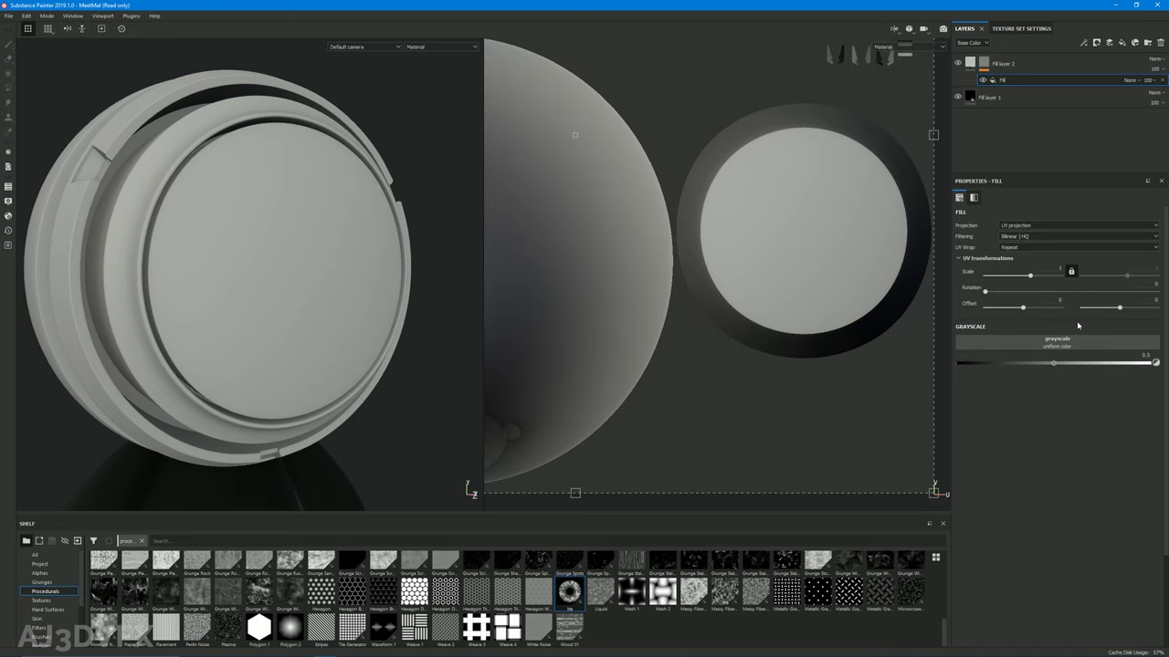
{"action": "left_click_drag", "start_coordinate": [1078, 325], "coordinate": [1057, 342]}
{"action": "left_click", "coordinate": [972, 409]}
{"action": "left_click", "coordinate": [973, 395]}
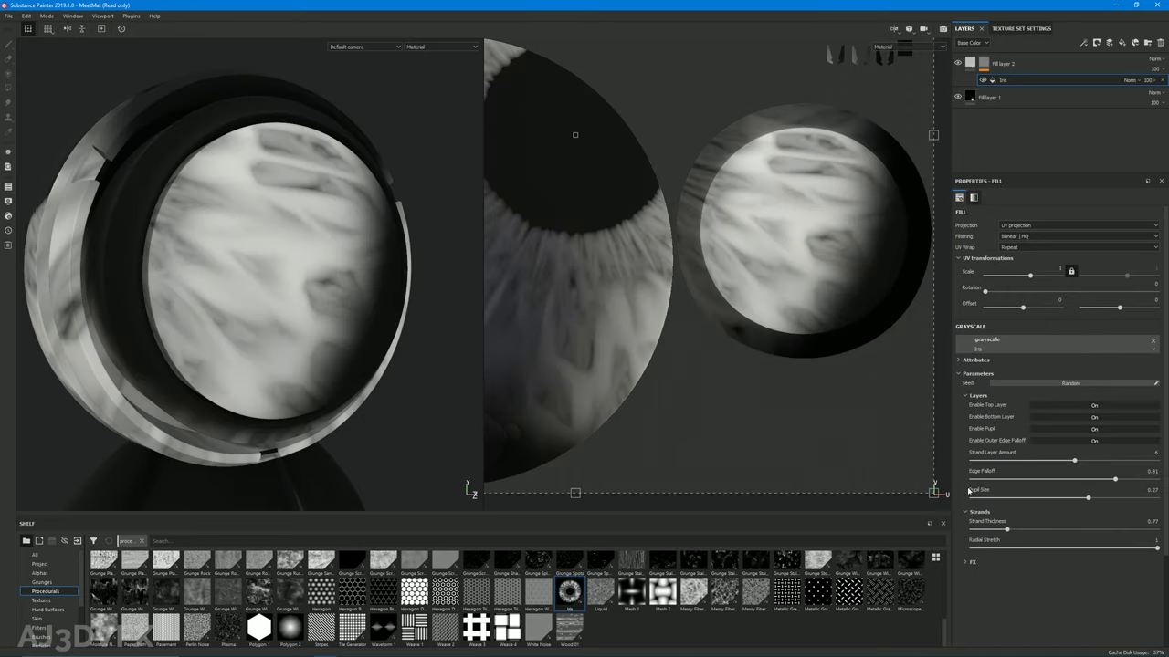
{"action": "left_click", "coordinate": [969, 563]}
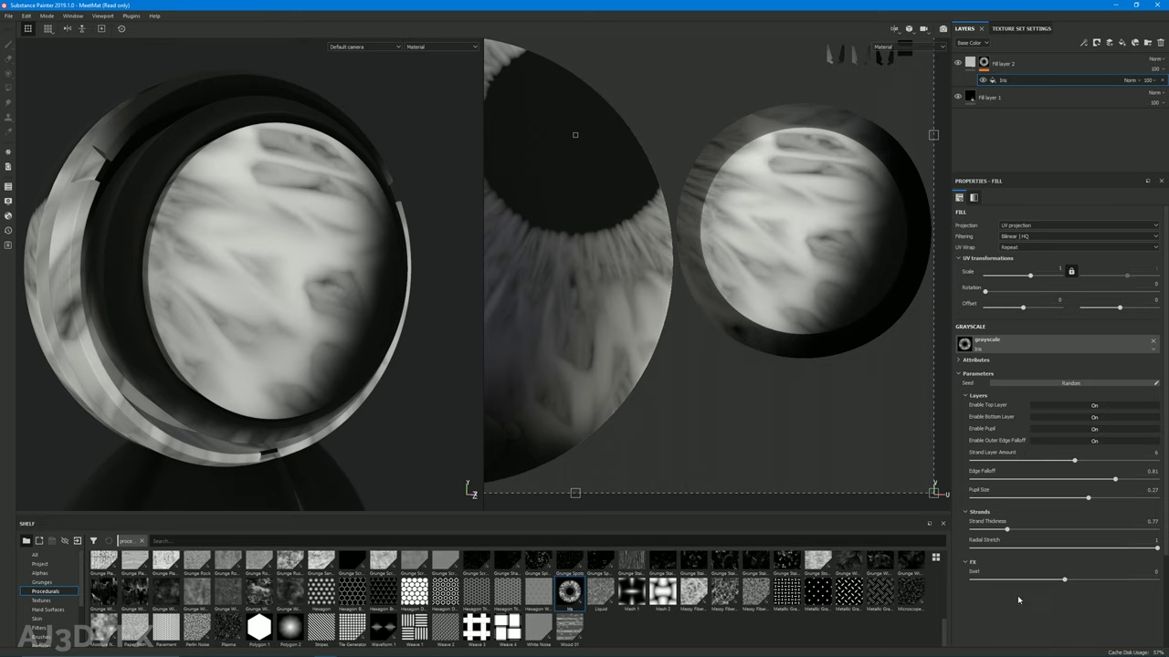
Fit the new Iris fill over the eye's UV island with UV wrap None, scale about 3.14 and offset about 0.32, -0.14
{"action": "left_click_drag", "start_coordinate": [722, 243], "coordinate": [949, 343]}
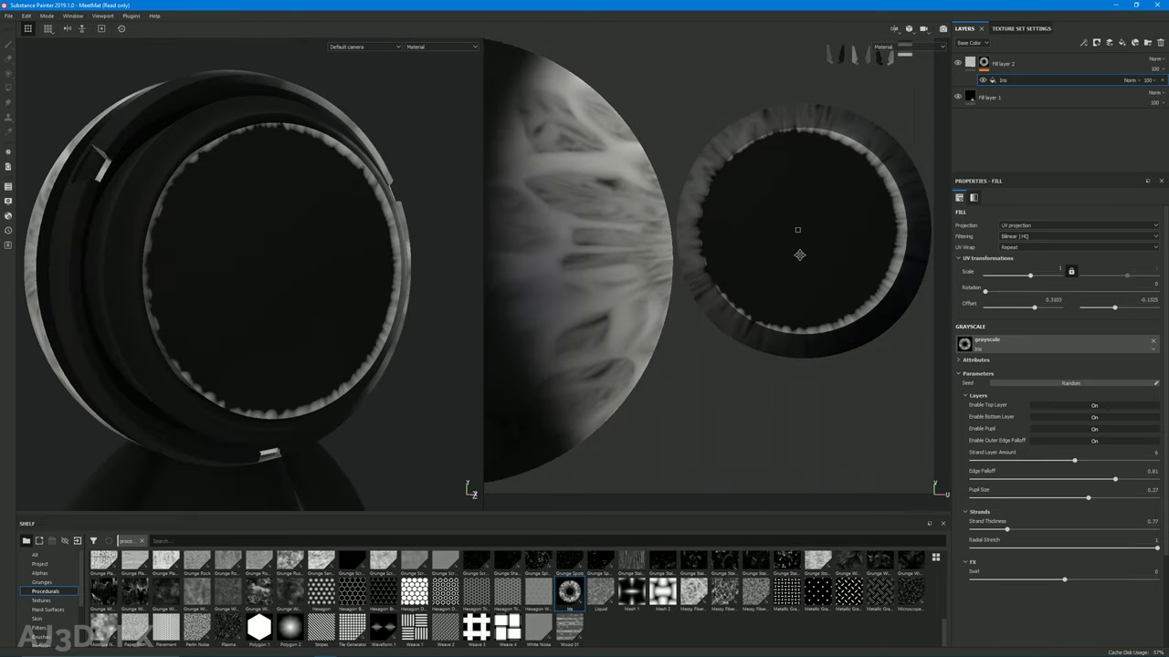
{"action": "scroll", "coordinate": [788, 290], "scroll_direction": "up", "scroll_amount": 3}
{"action": "scroll", "coordinate": [787, 290], "scroll_direction": "down", "scroll_amount": 4}
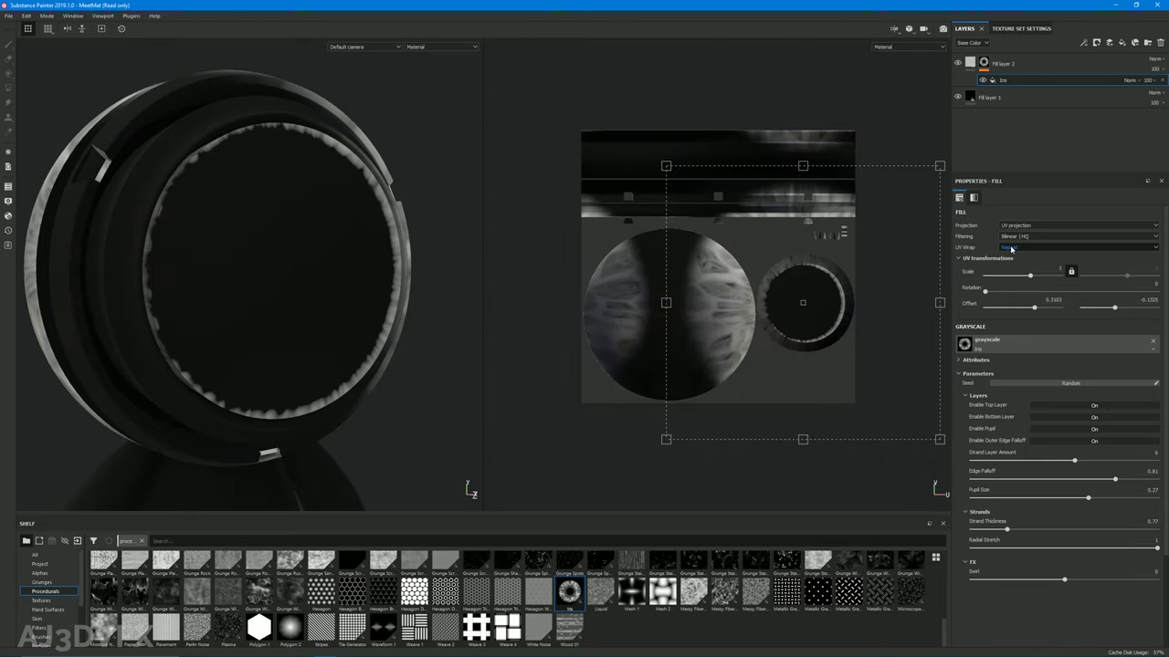
{"action": "left_click", "coordinate": [1019, 247]}
{"action": "left_click", "coordinate": [1018, 256]}
{"action": "left_click_drag", "start_coordinate": [939, 167], "coordinate": [812, 309]}
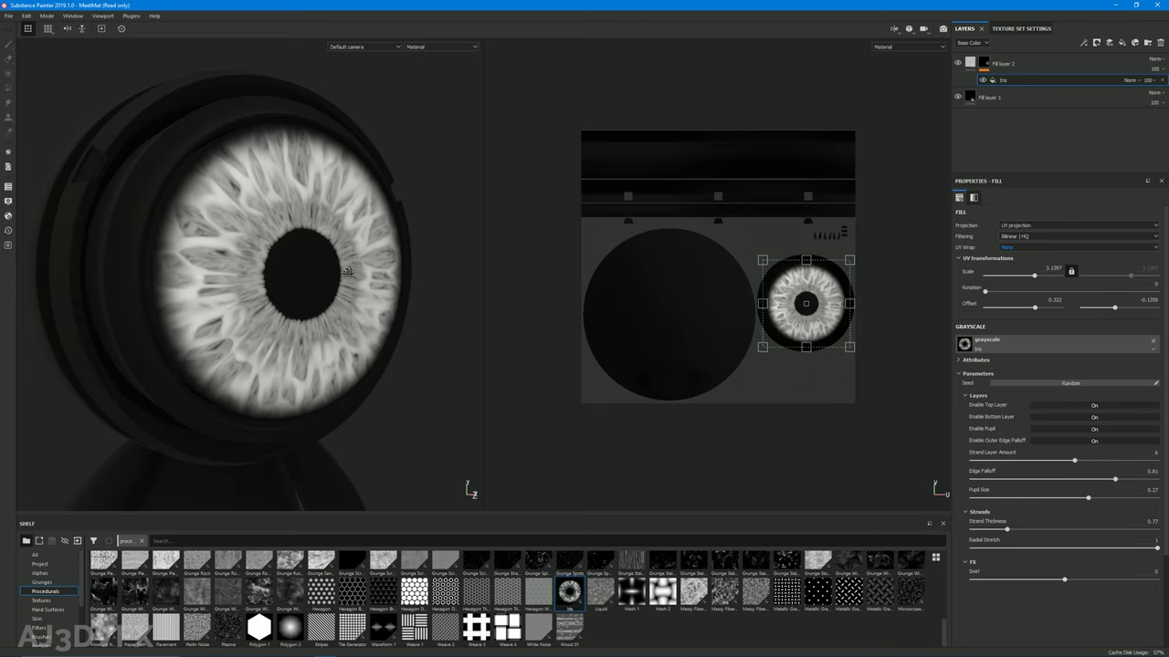
Set the Iris fill's swirl to -1 and inspect the twisted strands on the eye
{"action": "left_click_drag", "start_coordinate": [347, 272], "coordinate": [319, 303], "text": "alt"}
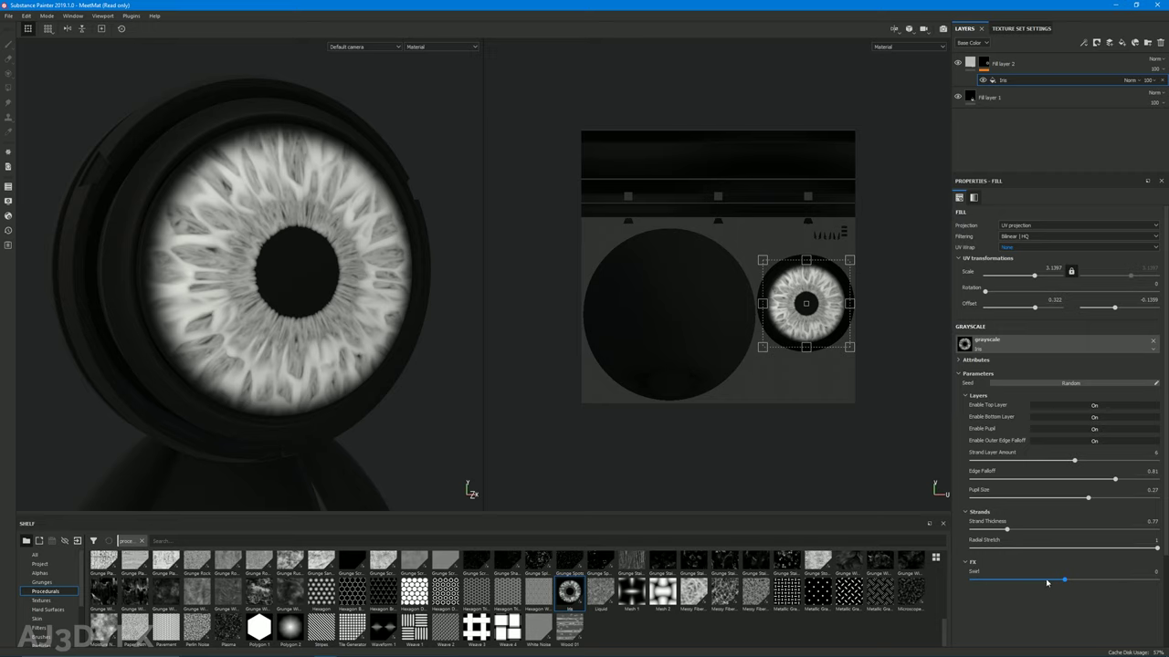
{"action": "left_click_drag", "start_coordinate": [1059, 581], "coordinate": [881, 592]}
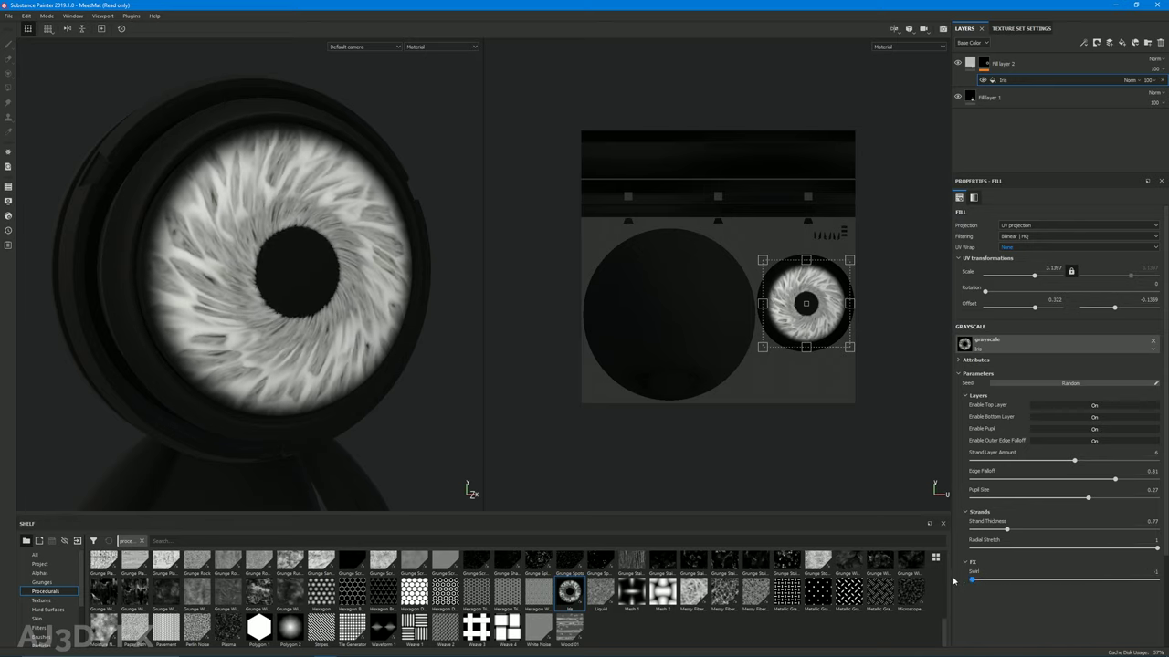
{"action": "scroll", "coordinate": [256, 315], "scroll_direction": "up", "scroll_amount": 2}
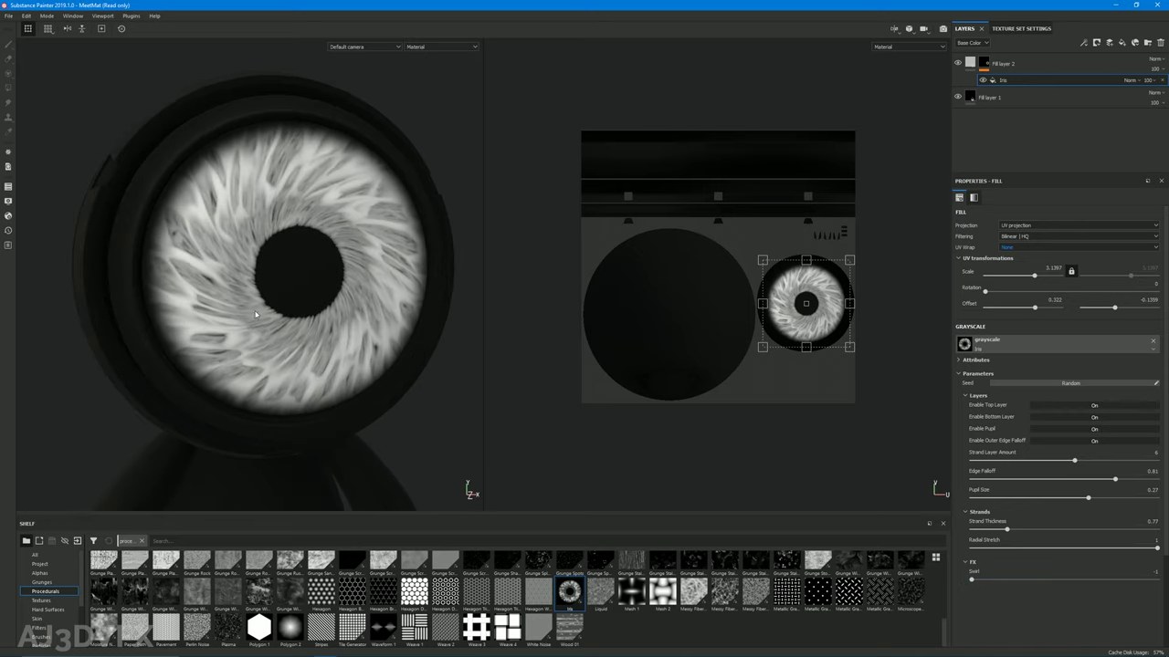
{"action": "left_click_drag", "start_coordinate": [256, 315], "coordinate": [491, 281], "text": "alt"}
Set the iris's strand layer amount to 2, edge falloff to 0.77 and pupil size to 0.14
{"action": "left_click_drag", "start_coordinate": [346, 235], "coordinate": [387, 331], "text": "alt"}
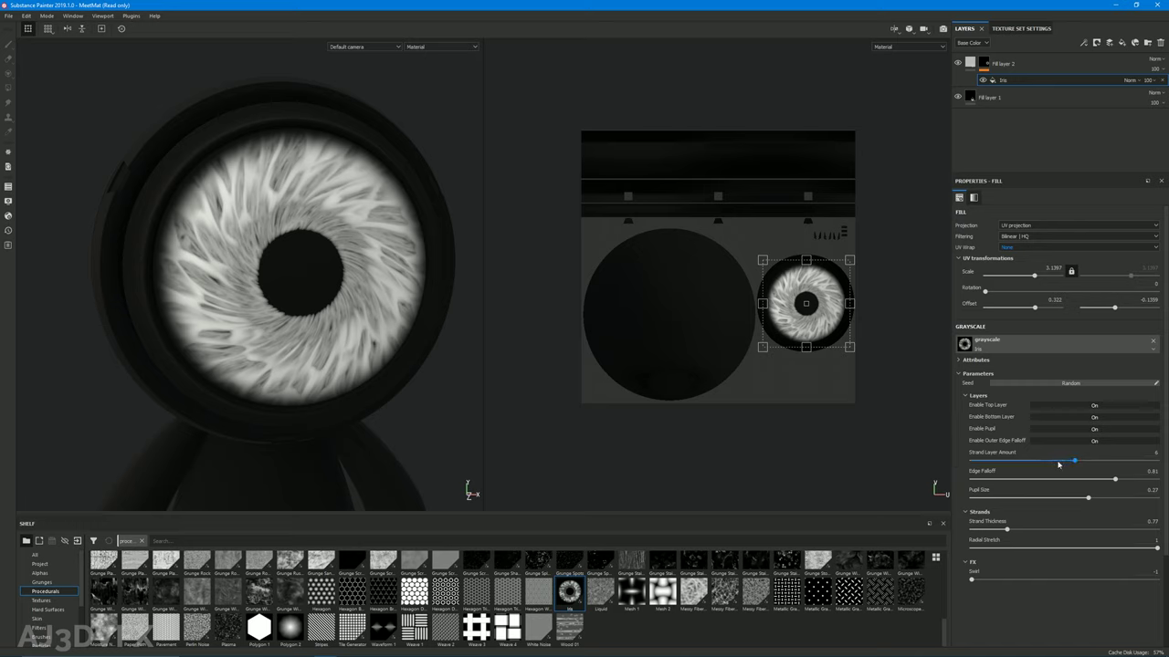
{"action": "left_click_drag", "start_coordinate": [1061, 461], "coordinate": [972, 470]}
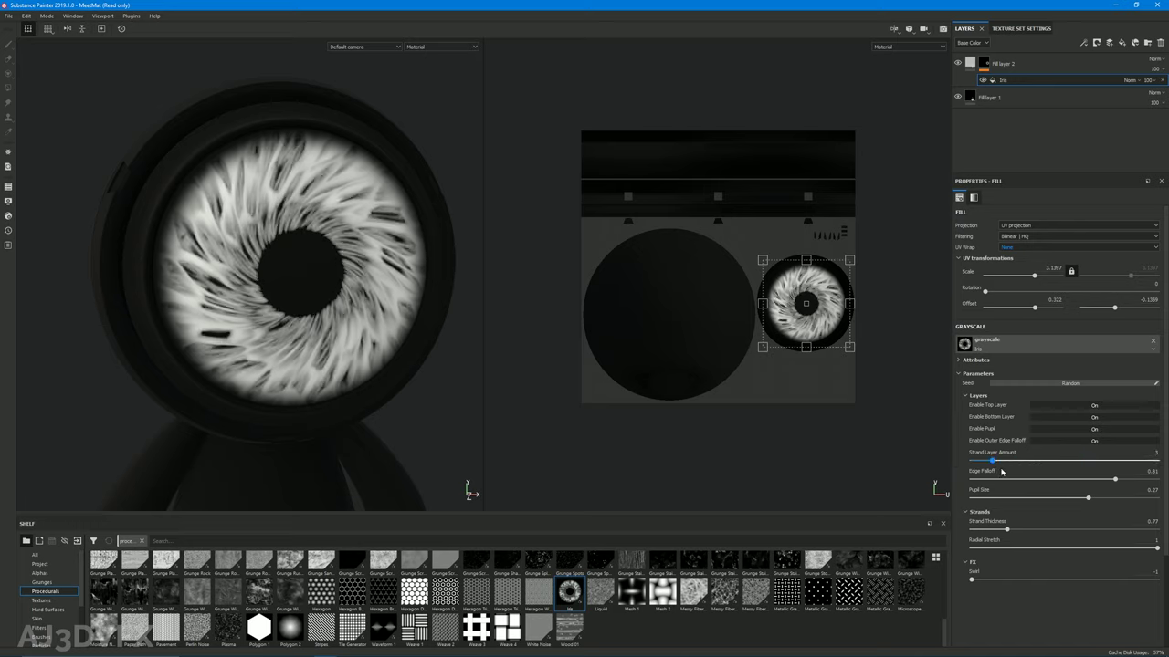
{"action": "left_click_drag", "start_coordinate": [1089, 484], "coordinate": [998, 511]}
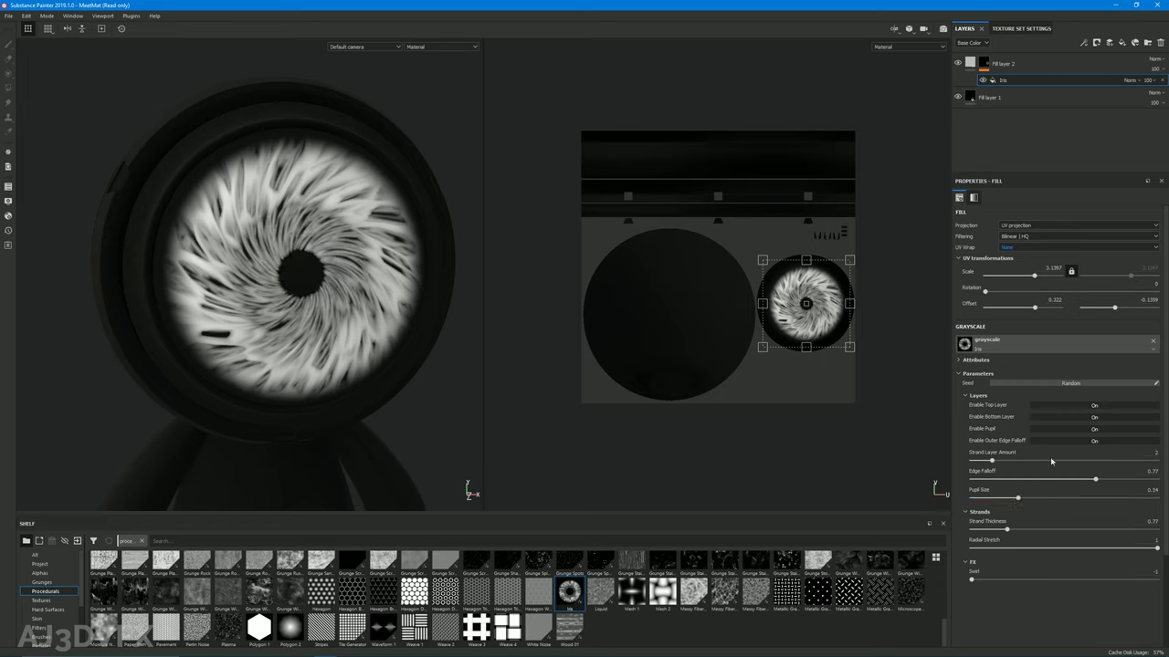
Try strand layer amounts of 10 and 4 on the iris, and settle on 3
{"action": "left_click_drag", "start_coordinate": [1022, 461], "coordinate": [1157, 461]}
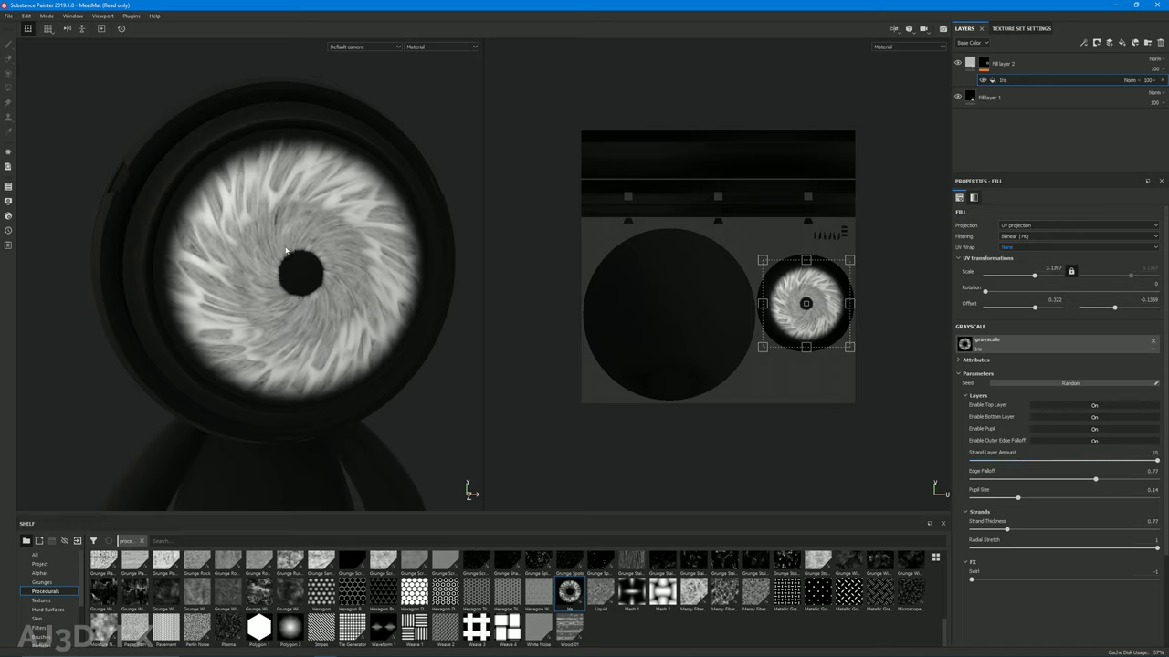
{"action": "left_click_drag", "start_coordinate": [344, 289], "coordinate": [336, 339], "text": "alt"}
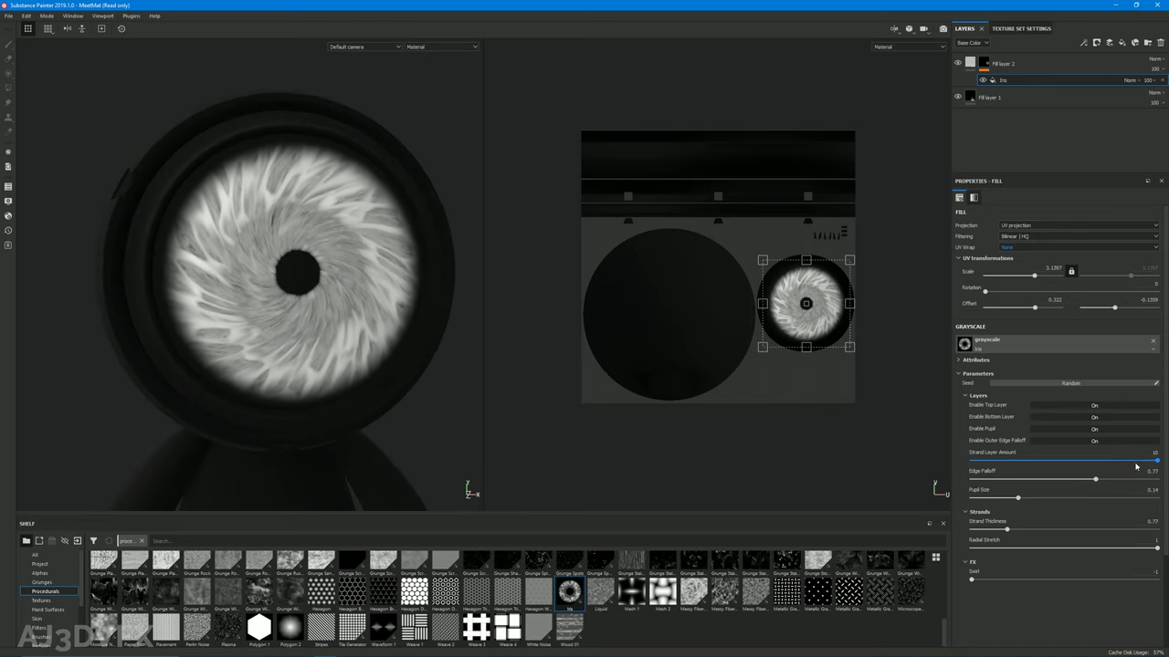
{"action": "left_click_drag", "start_coordinate": [1136, 467], "coordinate": [1034, 461]}
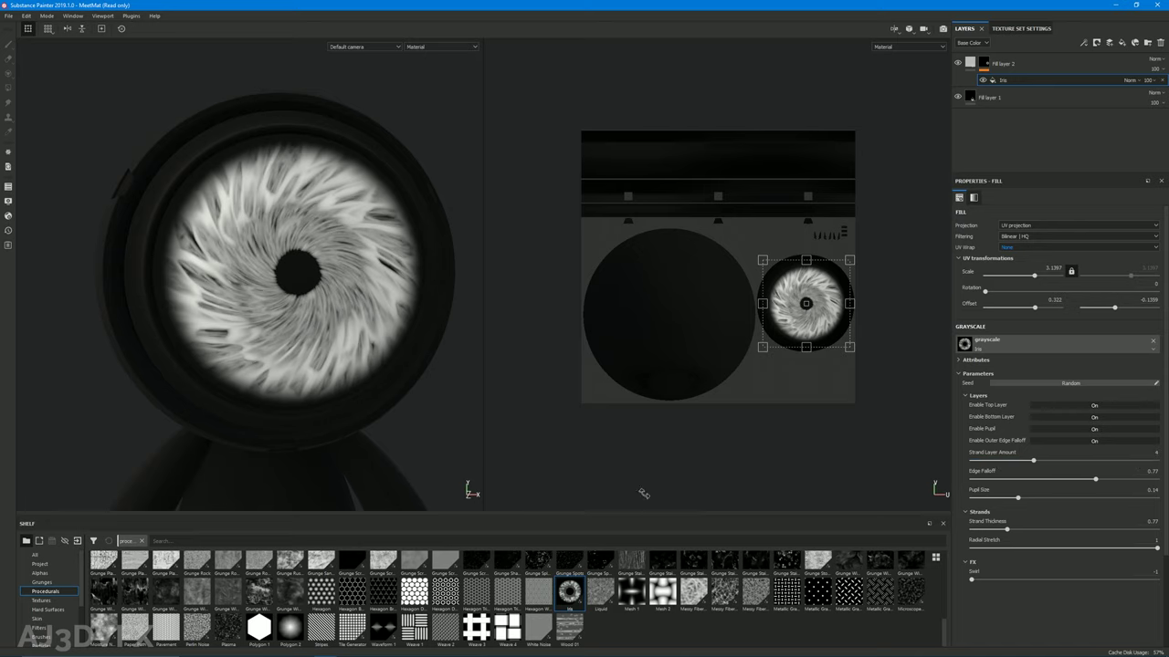
{"action": "left_click_drag", "start_coordinate": [1030, 467], "coordinate": [1011, 469]}
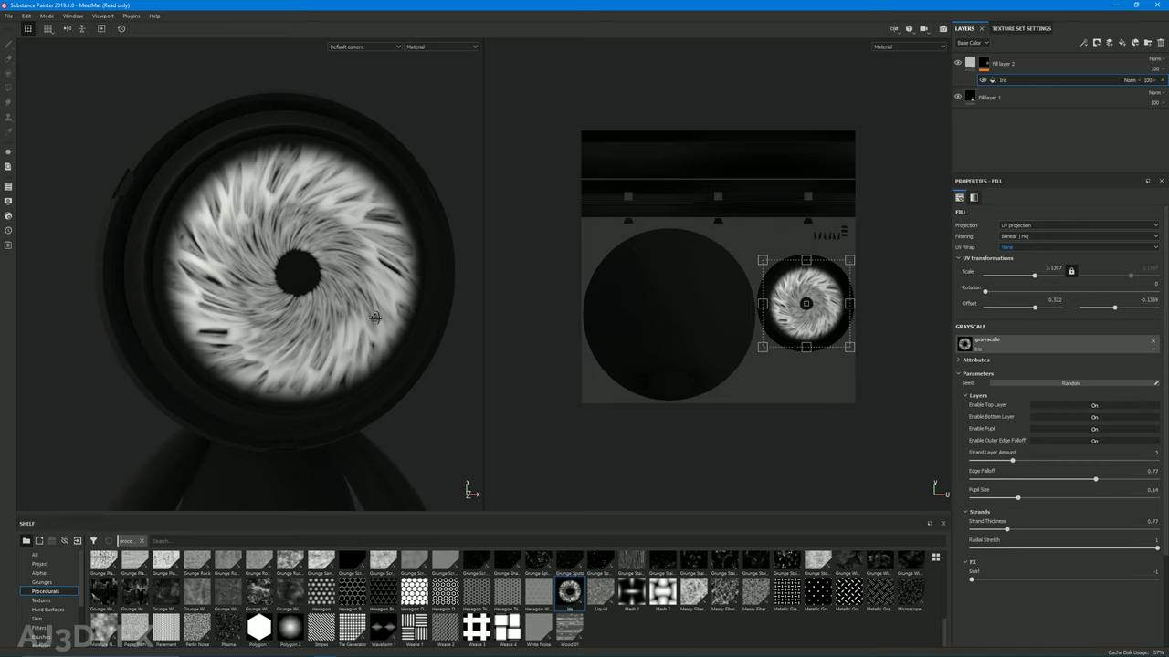
{"action": "left_click_drag", "start_coordinate": [375, 317], "coordinate": [330, 340], "text": "alt"}
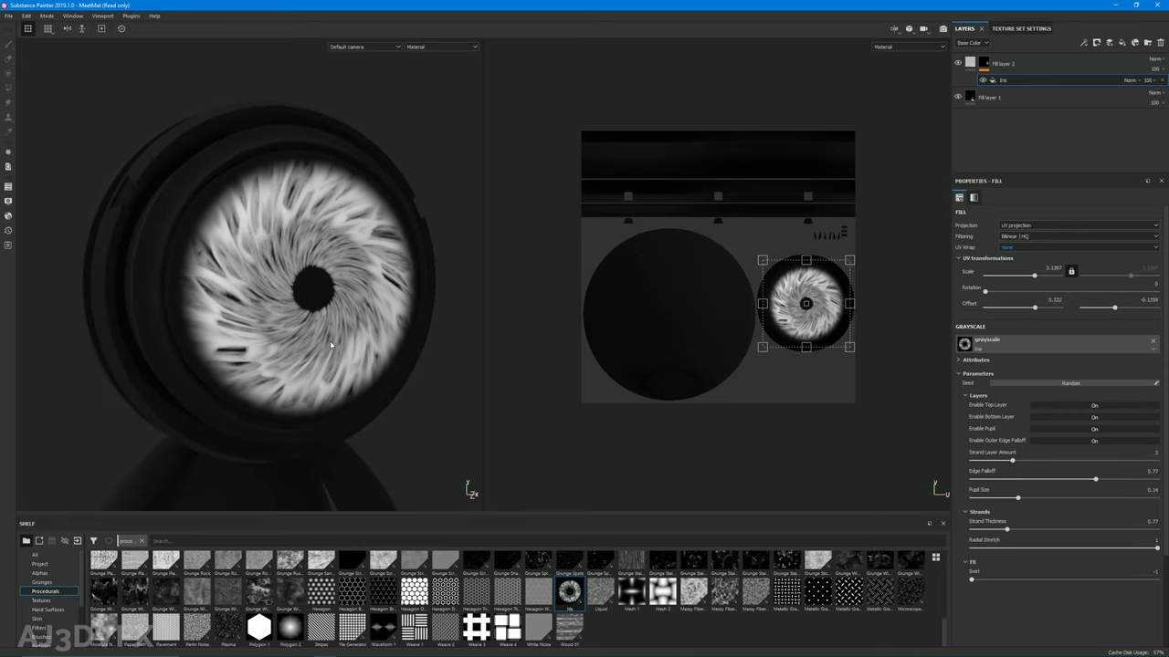